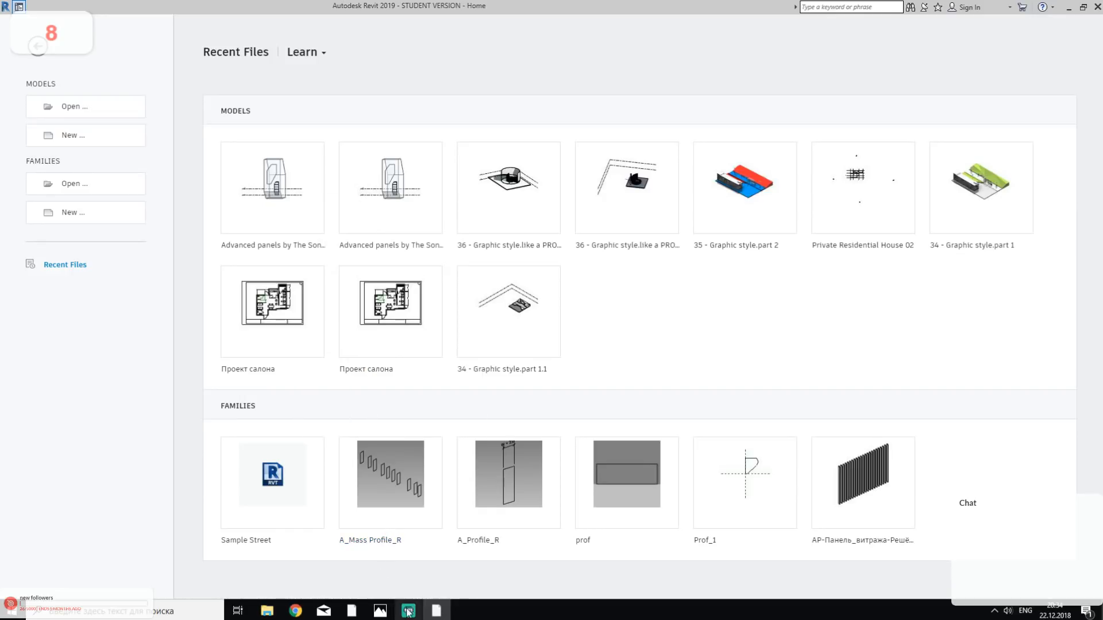
{"action": "left_click", "coordinate": [410, 612]}
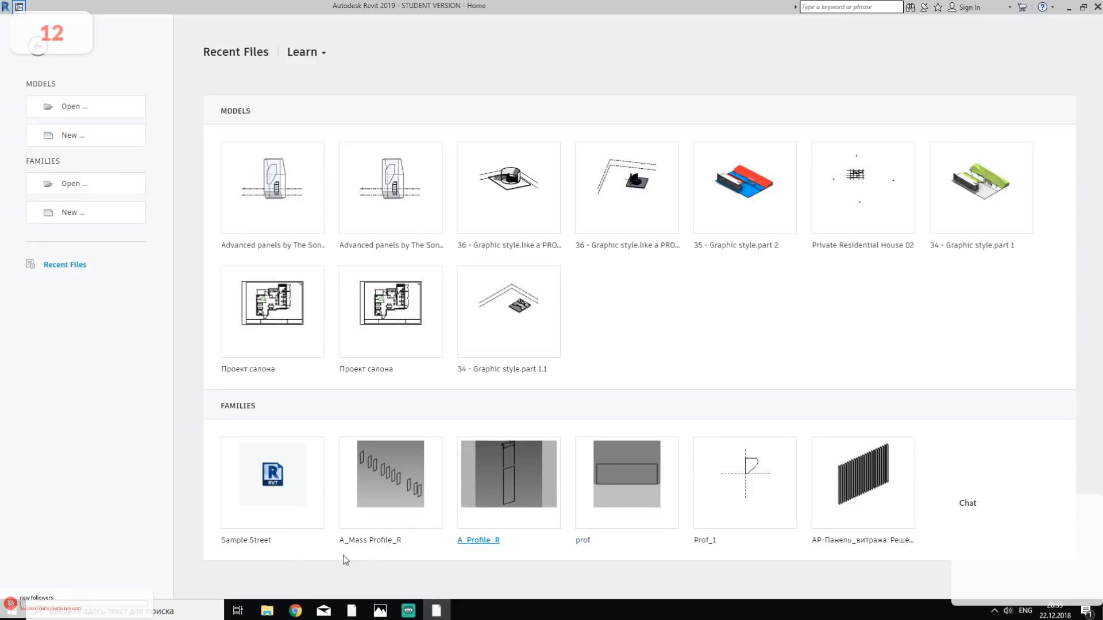
- Switch to Chrome and review the Personal Project tier's description on the Patreon creator page, then return to Revit
{"action": "left_click", "coordinate": [298, 608]}
{"action": "left_click", "coordinate": [233, 10]}
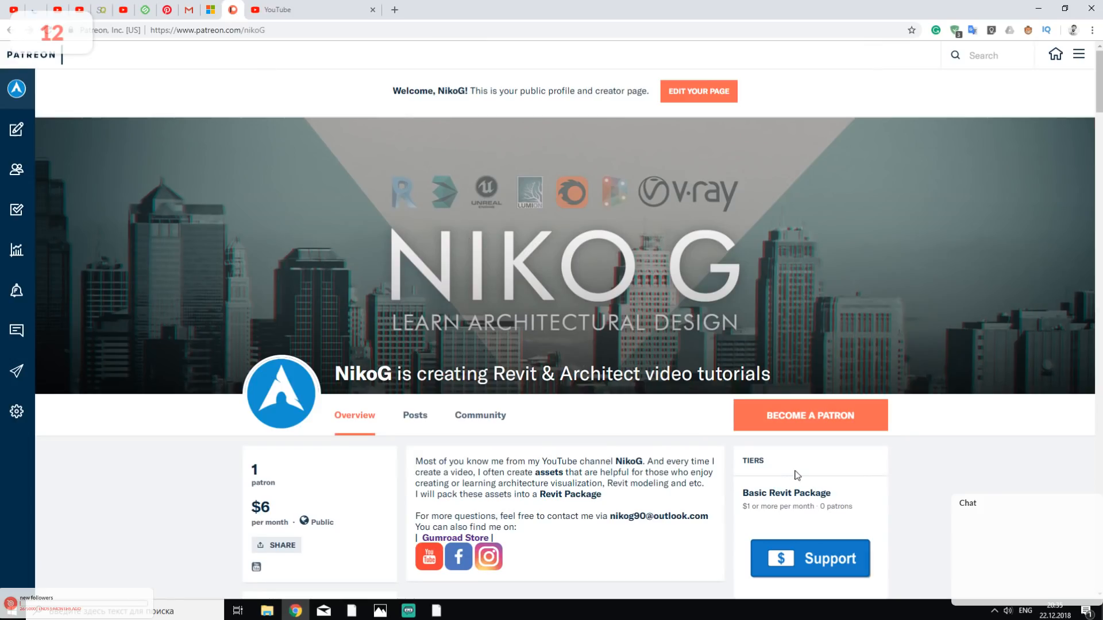
{"action": "scroll", "coordinate": [798, 476], "scroll_direction": "down", "scroll_amount": 12}
{"action": "scroll", "coordinate": [947, 354], "scroll_direction": "down", "scroll_amount": 4}
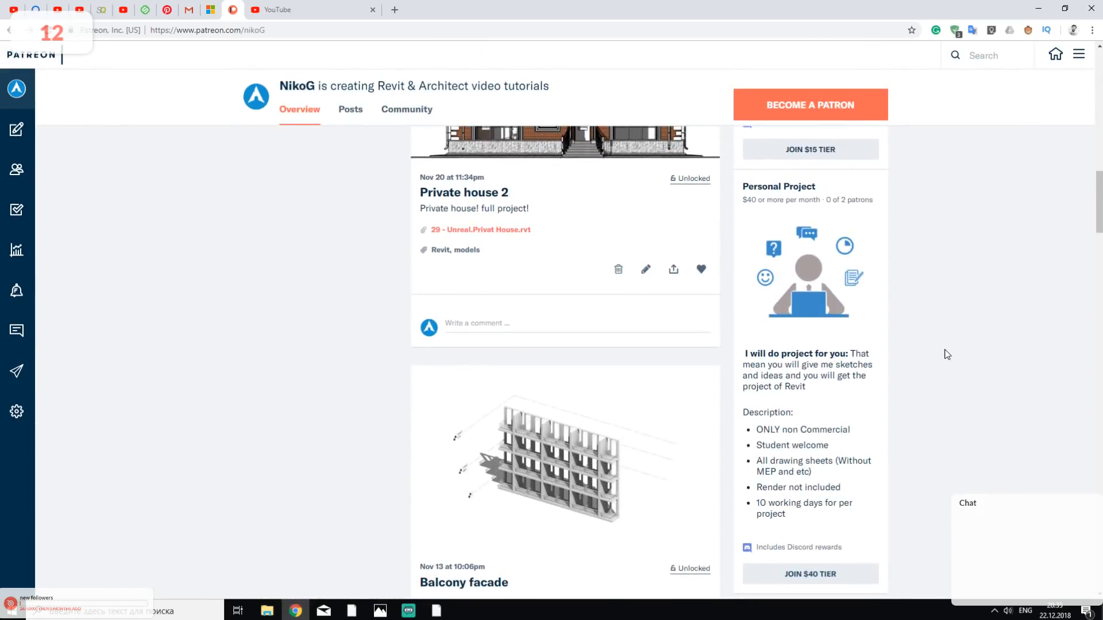
{"action": "left_click_drag", "start_coordinate": [779, 187], "coordinate": [815, 187]}
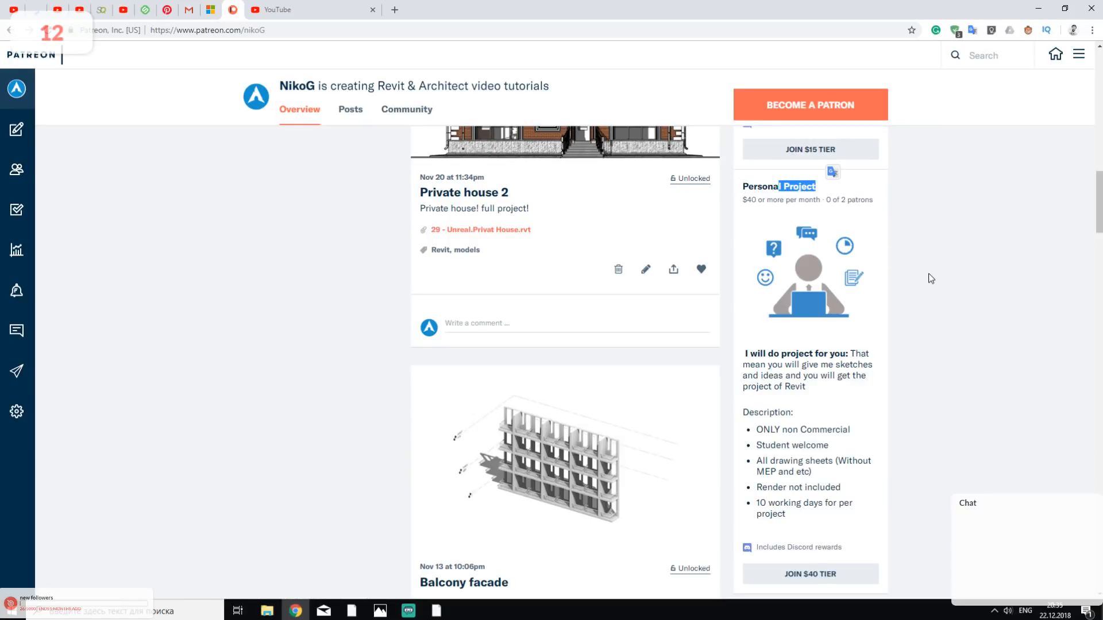
{"action": "scroll", "coordinate": [881, 307], "scroll_direction": "down", "scroll_amount": 2}
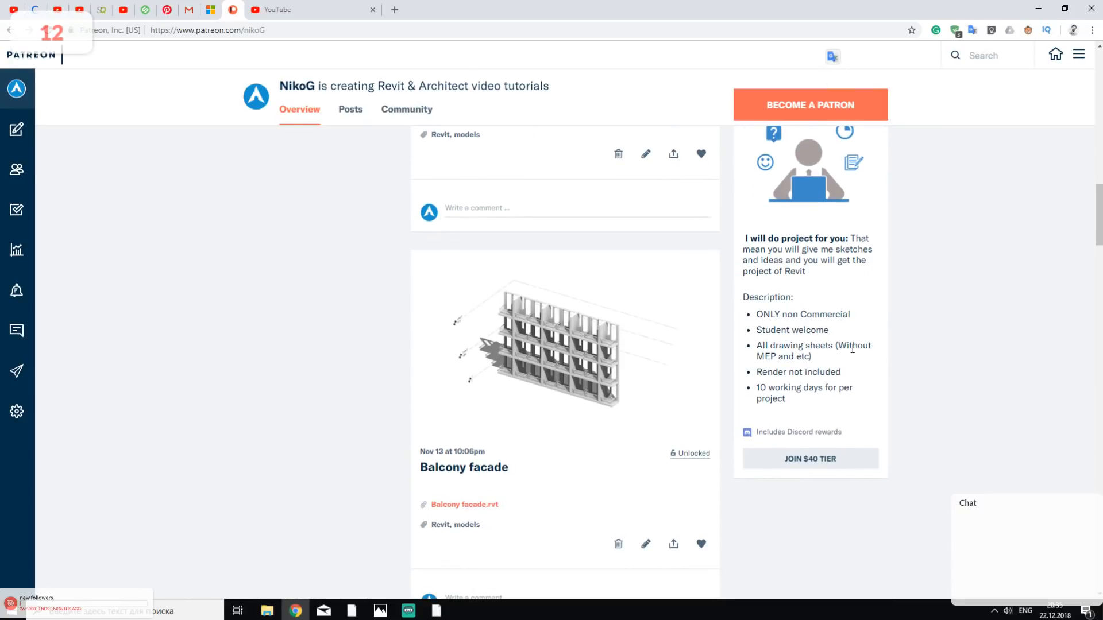
{"action": "left_click_drag", "start_coordinate": [763, 315], "coordinate": [812, 382]}
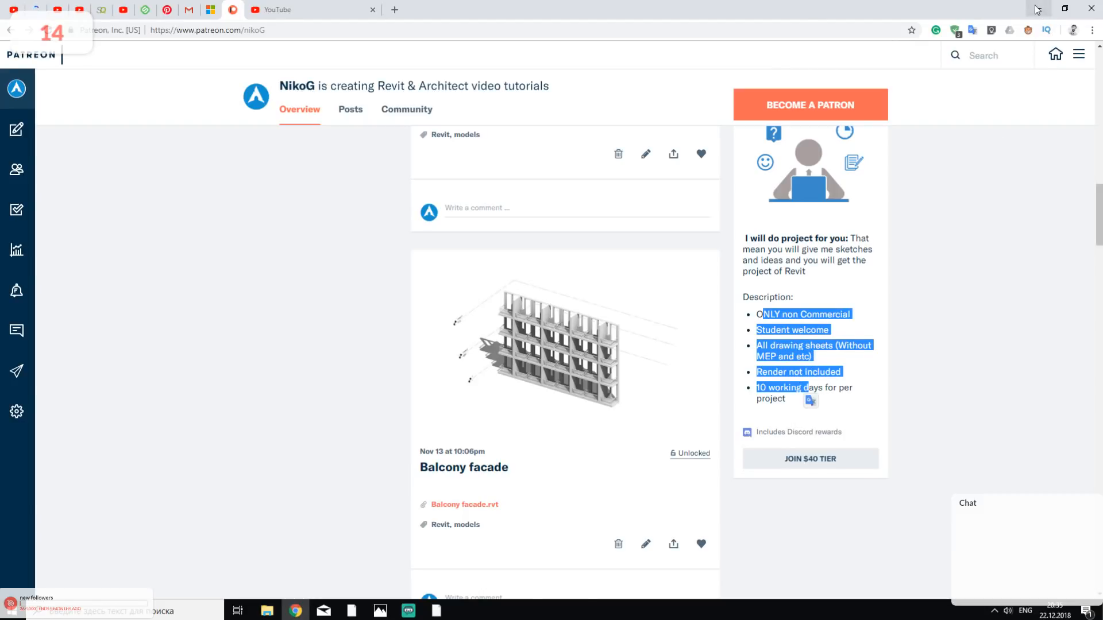
{"action": "key", "text": "alt+Tab"}
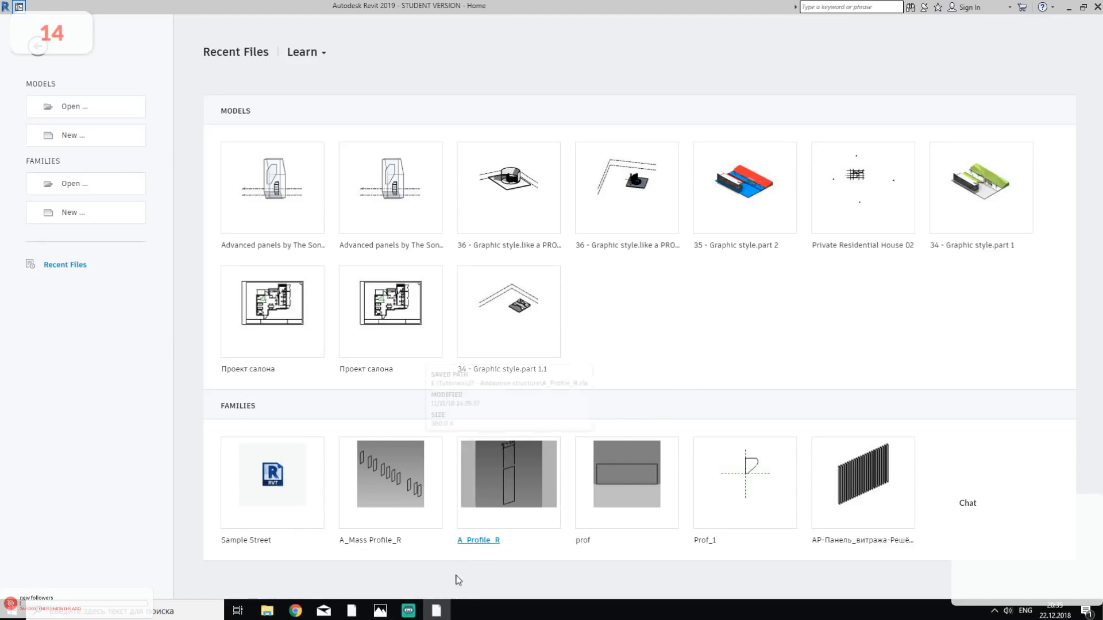
- Switch to File Explorer, open the 1 - Ref folder and show its files as thumbnails
{"action": "left_click", "coordinate": [437, 610]}
{"action": "left_click", "coordinate": [437, 611]}
{"action": "left_click", "coordinate": [437, 610]}
{"action": "double_click", "coordinate": [154, 72]}
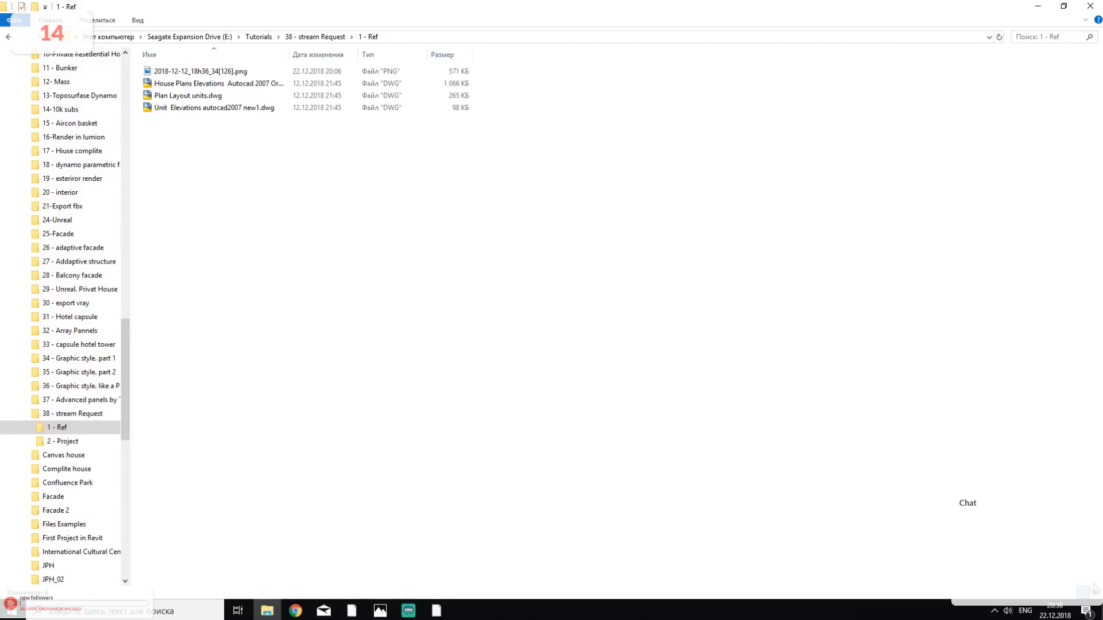
{"action": "scroll", "coordinate": [658, 294], "scroll_direction": "up", "scroll_amount": 4, "text": "ctrl"}
- View the reference photo 2018-12-12_18h36_34[126].png of the car showroom building and close it
{"action": "left_click", "coordinate": [175, 93]}
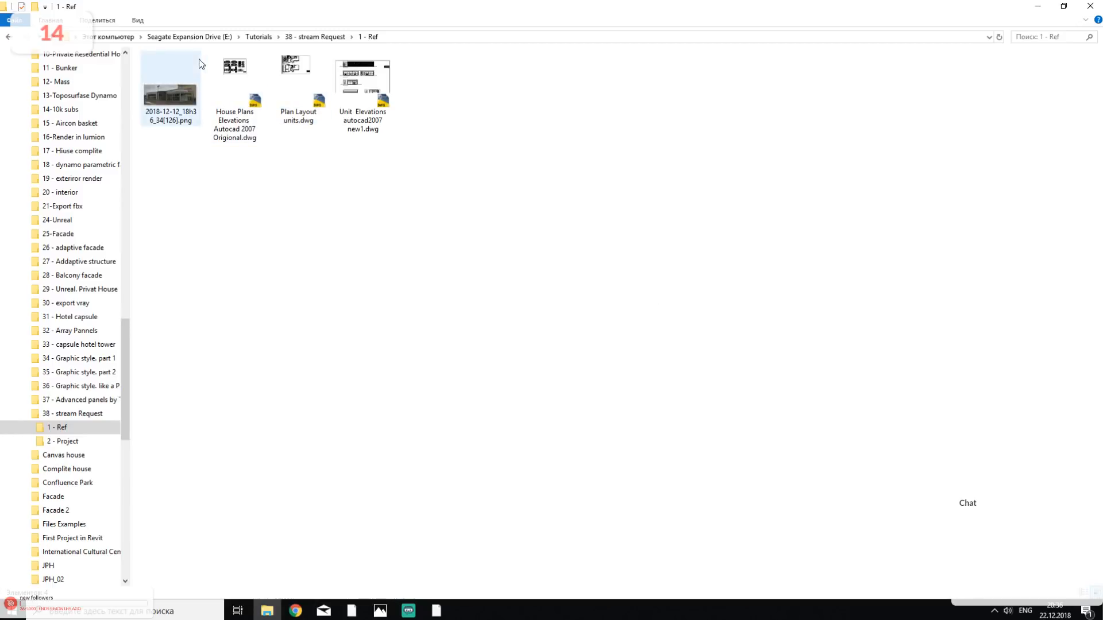
{"action": "double_click", "coordinate": [177, 94]}
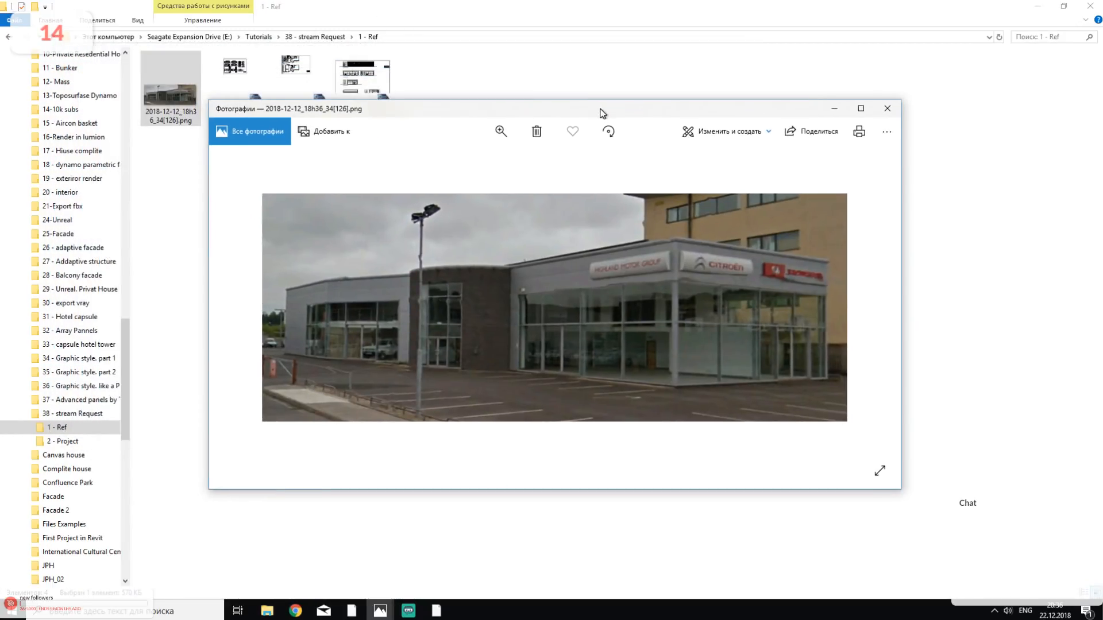
{"action": "left_click_drag", "start_coordinate": [602, 113], "coordinate": [649, 186]}
{"action": "key", "text": "alt+F4"}
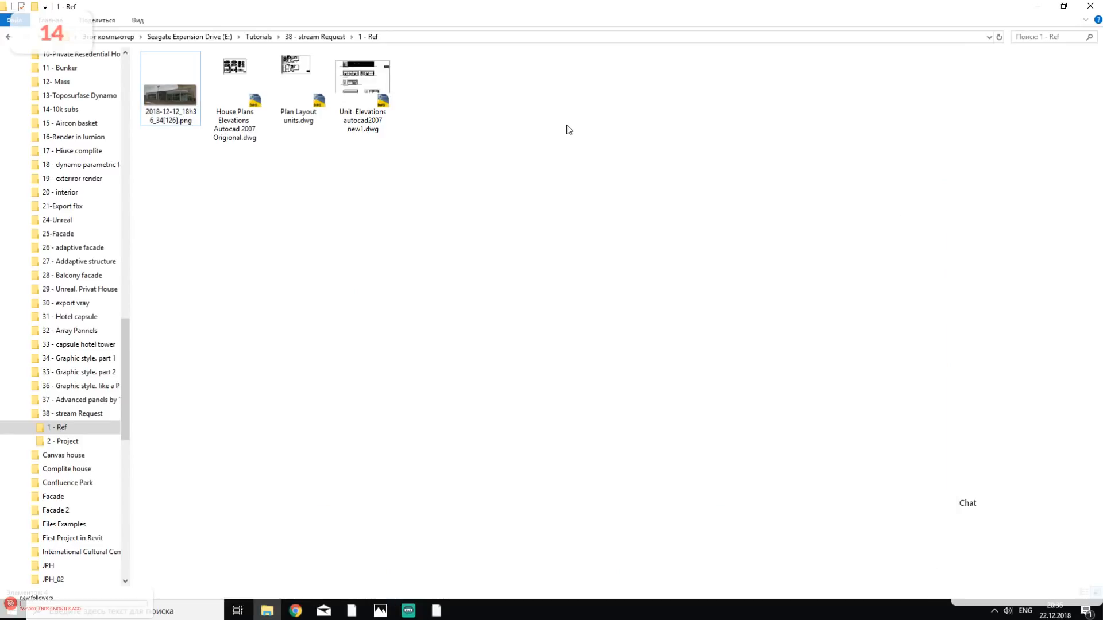
- Open Plan Layout units.dwg in AutoCAD without resolving the missing references, and look over the first floor plan
{"action": "double_click", "coordinate": [276, 85]}
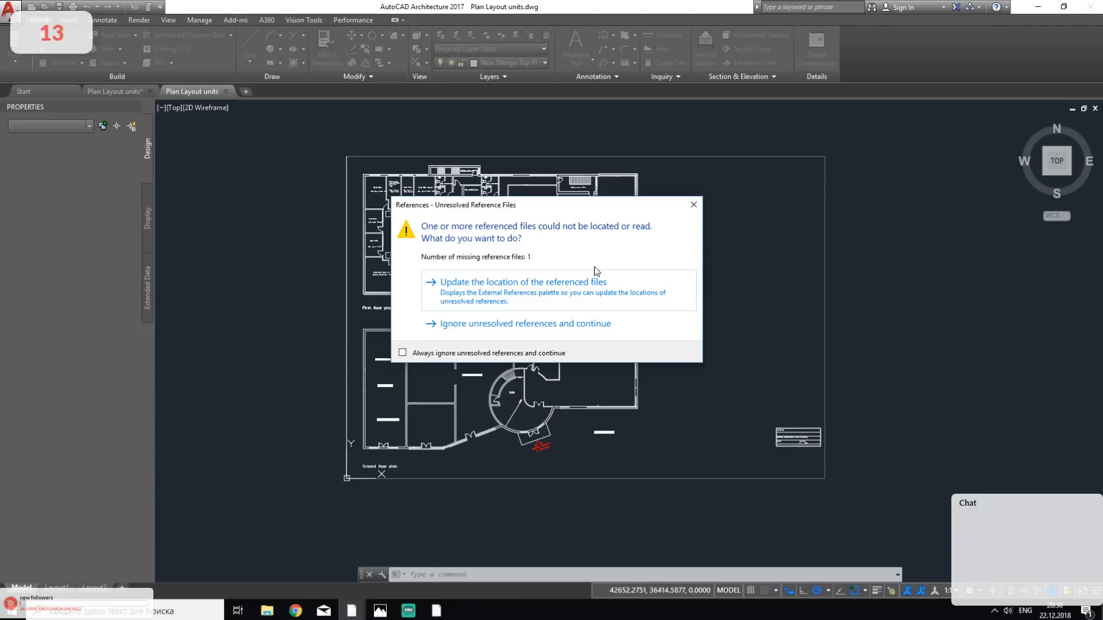
{"action": "left_click", "coordinate": [693, 204]}
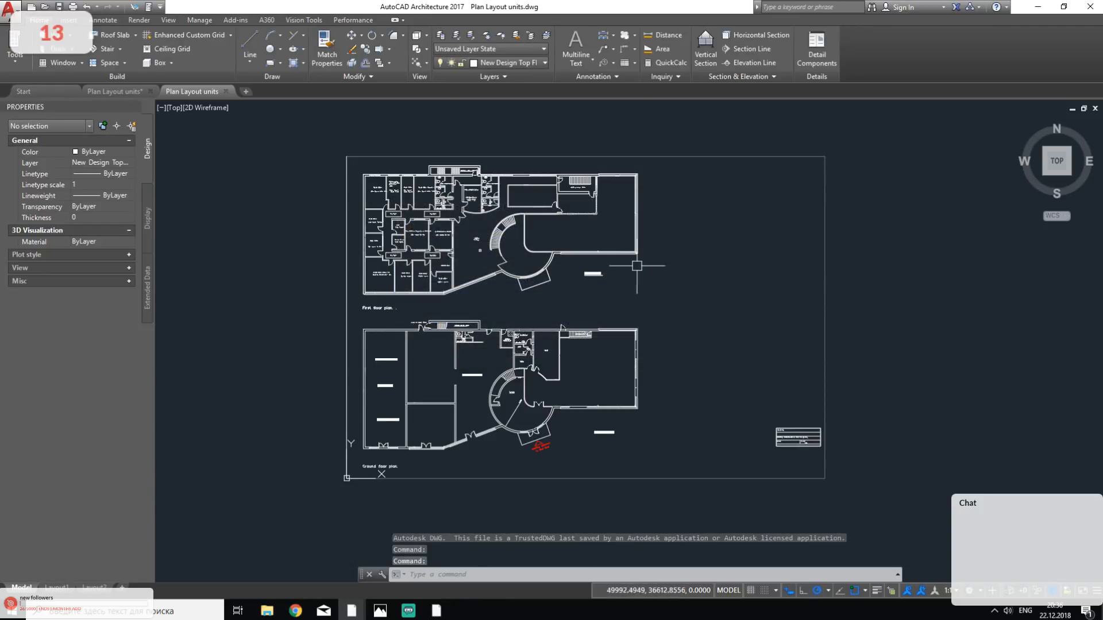
{"action": "middle_click_drag", "start_coordinate": [608, 254], "coordinate": [654, 278]}
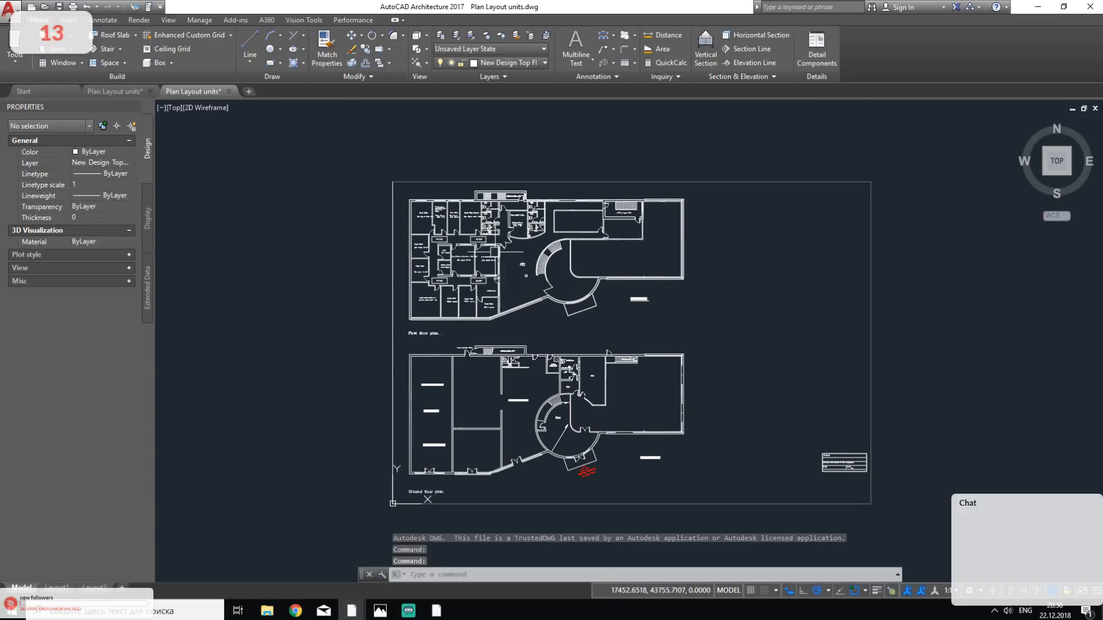
{"action": "scroll", "coordinate": [445, 218], "scroll_direction": "up", "scroll_amount": 2}
{"action": "scroll", "coordinate": [508, 262], "scroll_direction": "up", "scroll_amount": 2}
{"action": "middle_click_drag", "start_coordinate": [505, 300], "coordinate": [514, 349]}
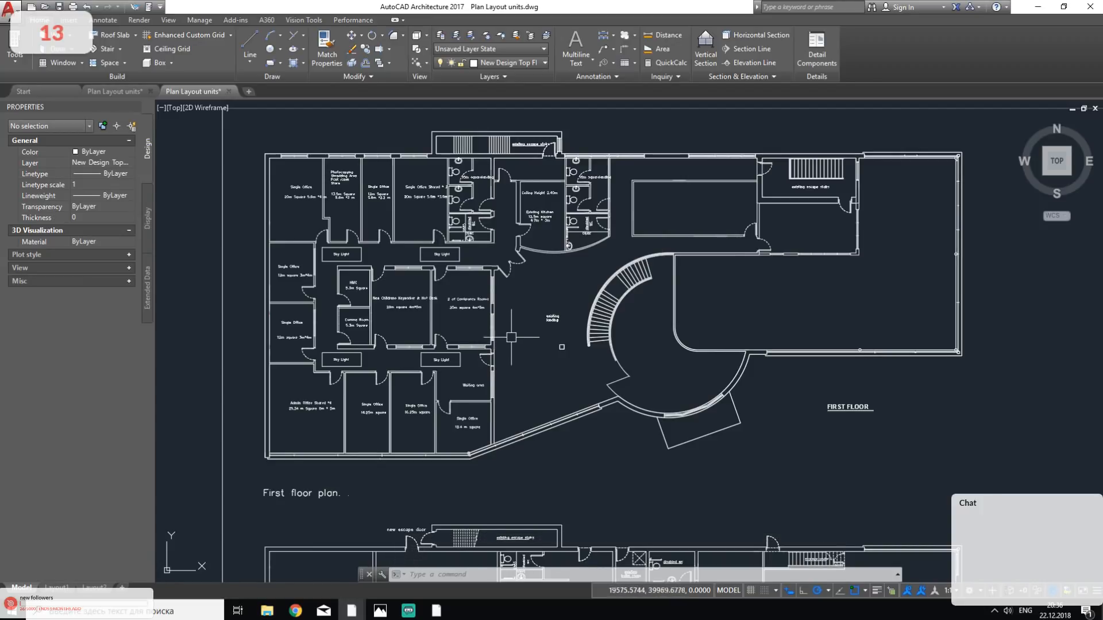
{"action": "middle_click_drag", "start_coordinate": [526, 312], "coordinate": [438, 351]}
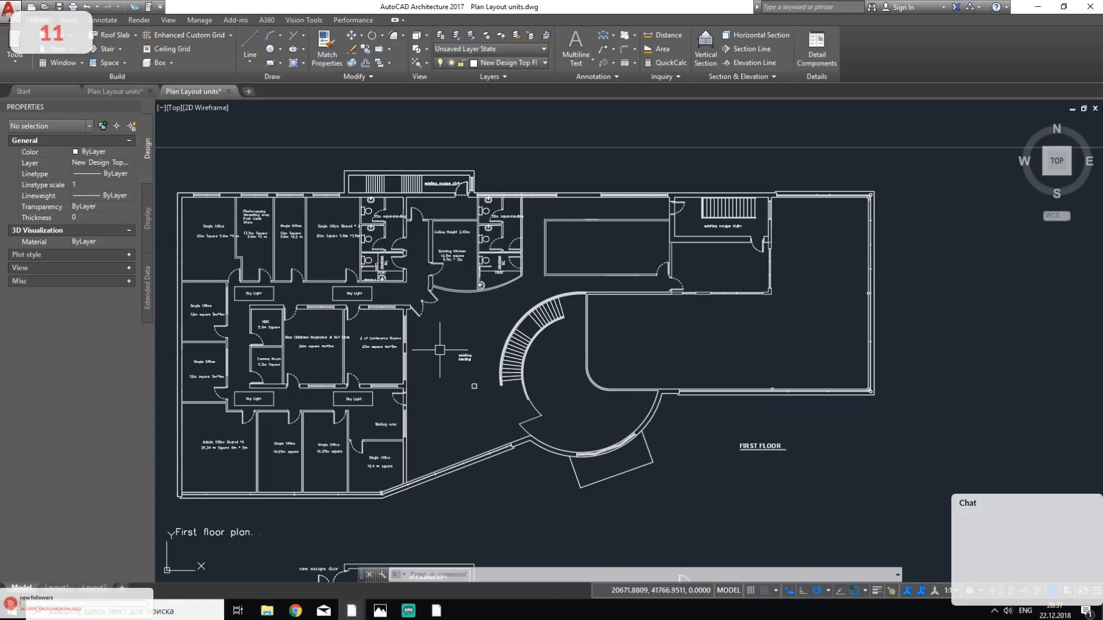
- Glance at the Streamlabs OBS stream dashboard, then examine the first floor and ground floor plans in AutoCAD
{"action": "left_click", "coordinate": [405, 613]}
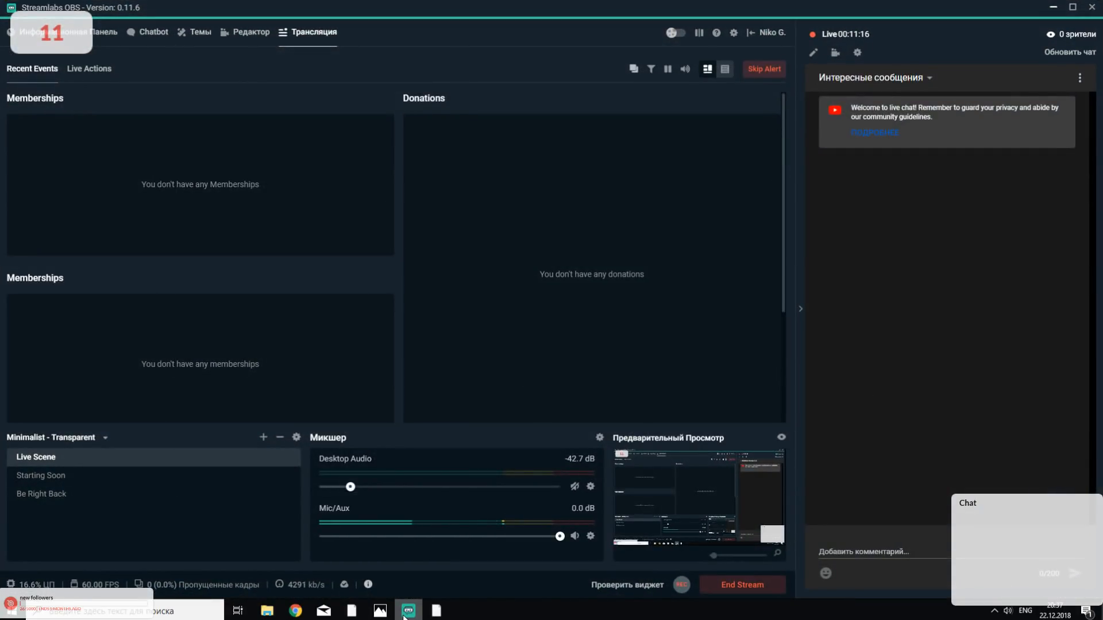
{"action": "left_click", "coordinate": [406, 614]}
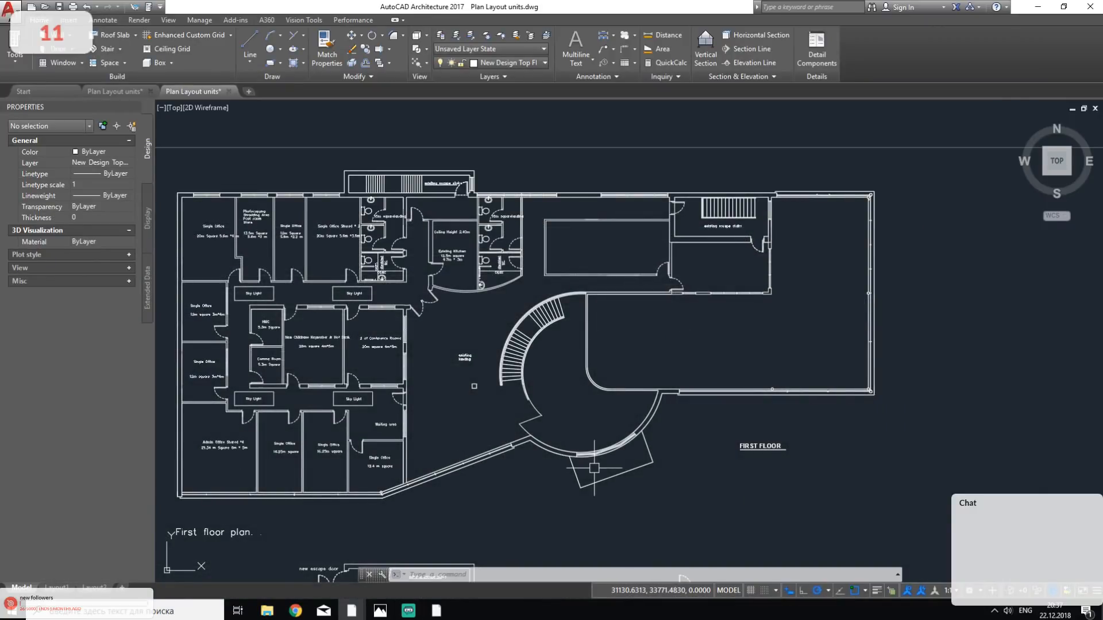
{"action": "scroll", "coordinate": [594, 468], "scroll_direction": "down", "scroll_amount": 2}
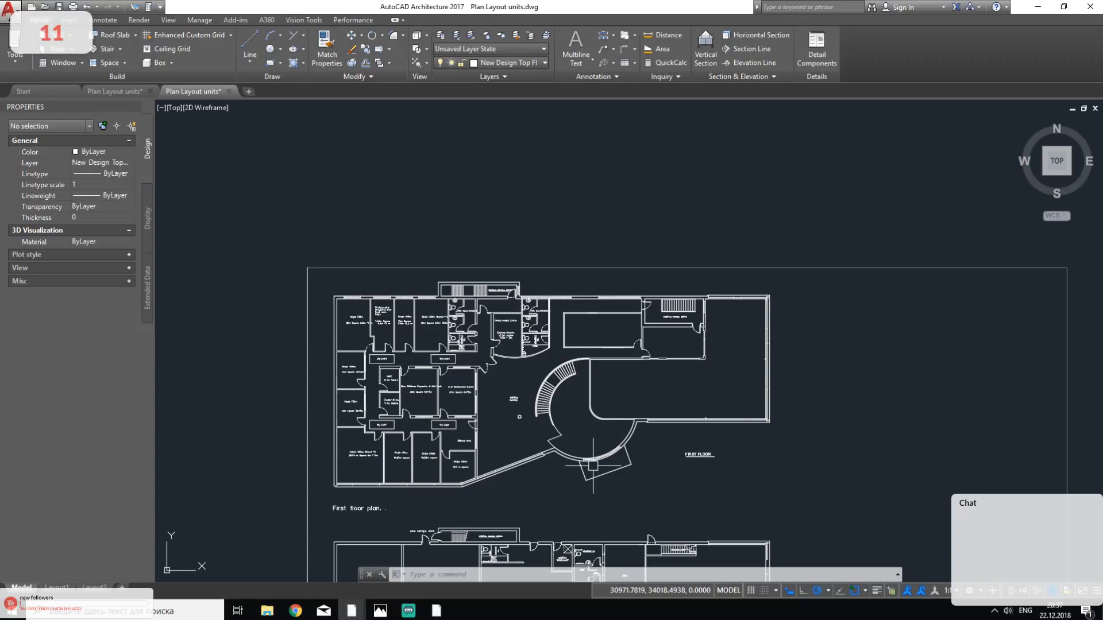
{"action": "middle_click_drag", "start_coordinate": [539, 434], "coordinate": [468, 323]}
{"action": "key", "text": "Escape"}
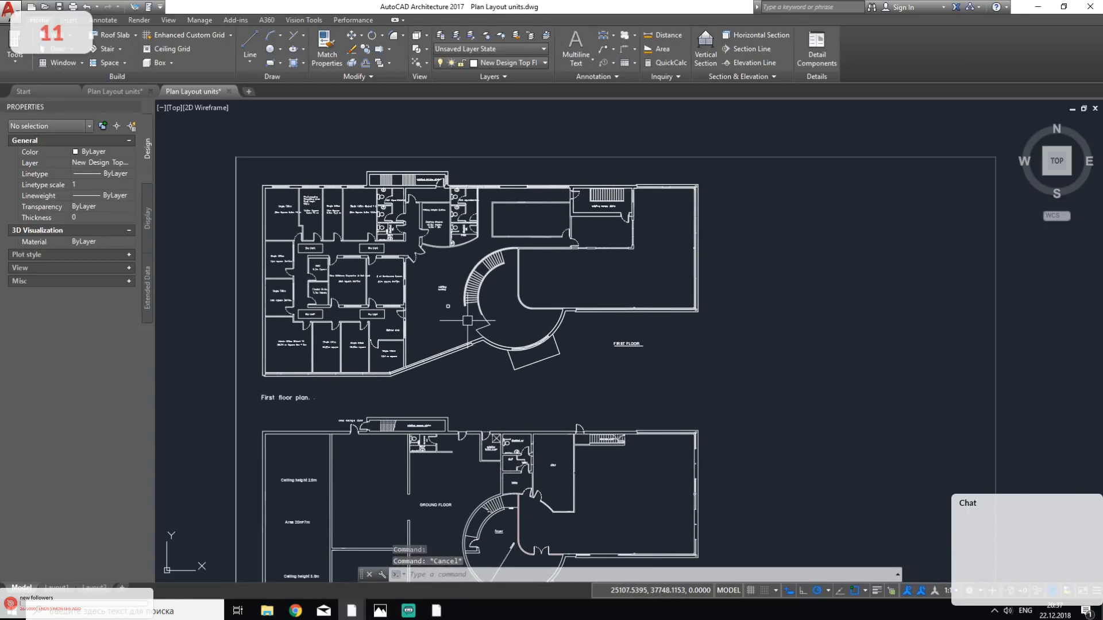
{"action": "middle_click_drag", "start_coordinate": [455, 374], "coordinate": [540, 197]}
{"action": "middle_click_drag", "start_coordinate": [826, 366], "coordinate": [719, 271]}
{"action": "middle_click_drag", "start_coordinate": [635, 194], "coordinate": [646, 409]}
{"action": "scroll", "coordinate": [643, 253], "scroll_direction": "up", "scroll_amount": 4}
{"action": "middle_click_drag", "start_coordinate": [643, 263], "coordinate": [648, 458]}
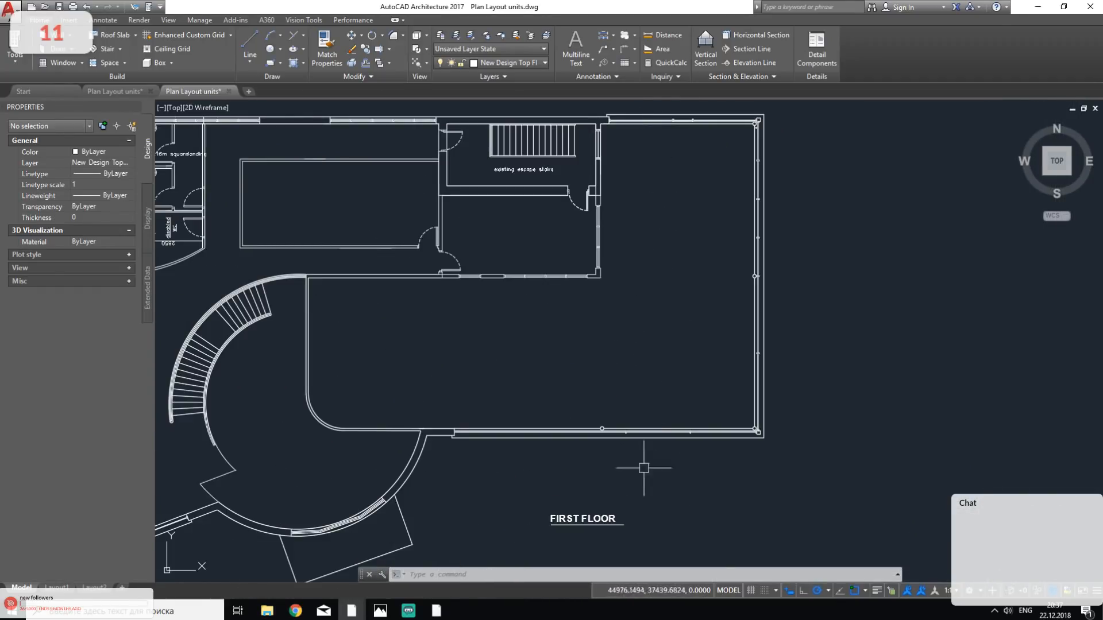
{"action": "scroll", "coordinate": [632, 463], "scroll_direction": "down", "scroll_amount": 10}
{"action": "scroll", "coordinate": [518, 362], "scroll_direction": "up", "scroll_amount": 6}
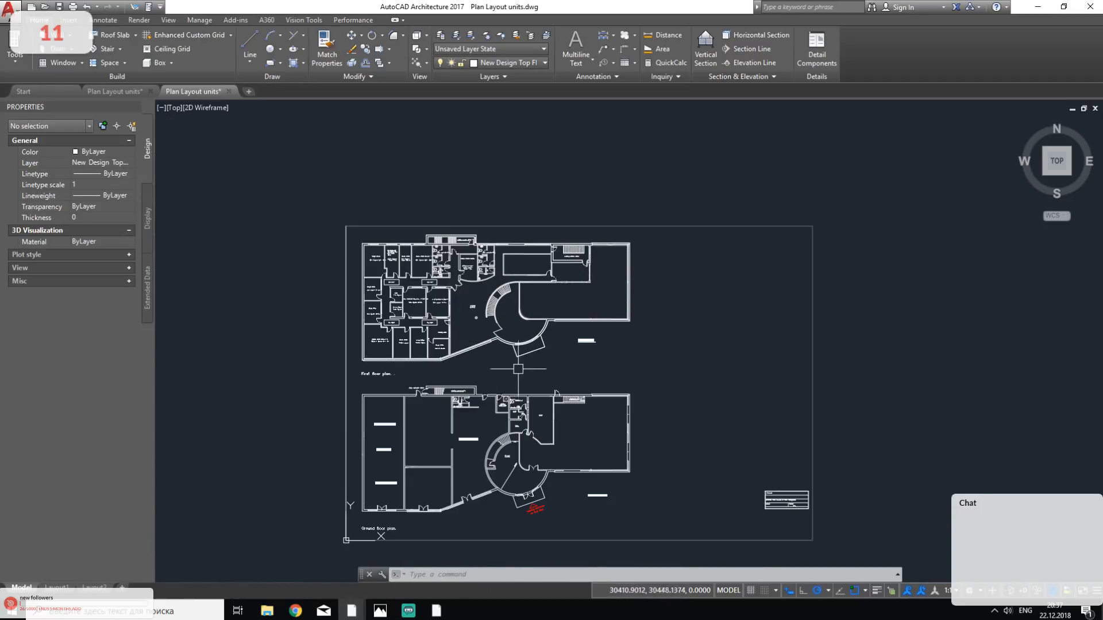
{"action": "scroll", "coordinate": [518, 362], "scroll_direction": "up", "scroll_amount": 1}
{"action": "scroll", "coordinate": [507, 373], "scroll_direction": "up", "scroll_amount": 2}
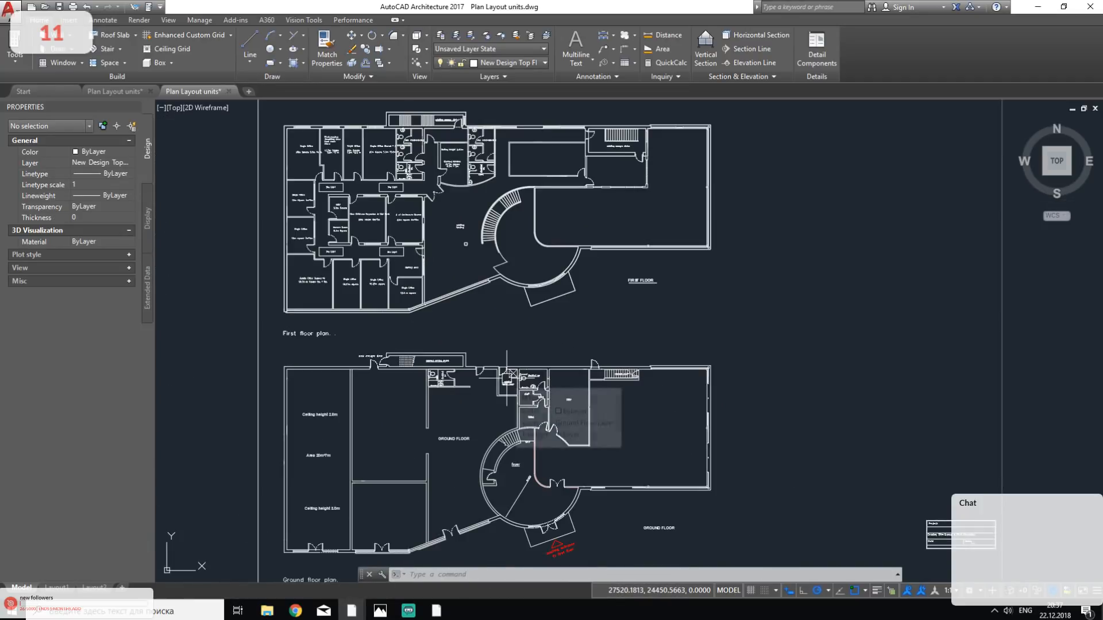
{"action": "middle_click_drag", "start_coordinate": [527, 325], "coordinate": [528, 334]}
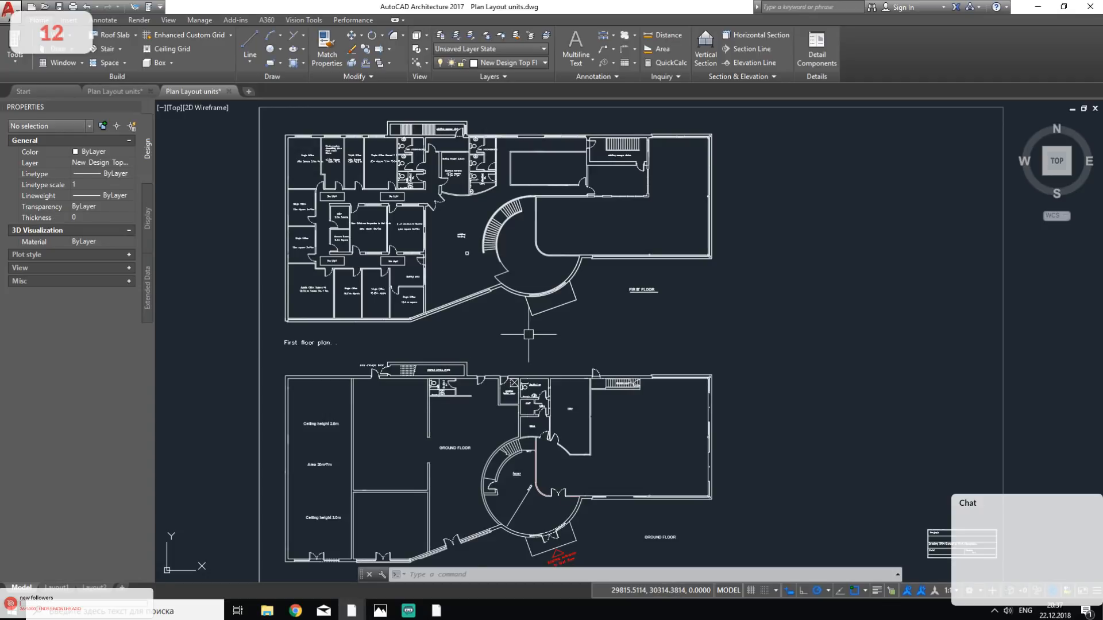
{"action": "middle_click_drag", "start_coordinate": [529, 334], "coordinate": [545, 232]}
{"action": "left_click", "coordinate": [214, 247]}
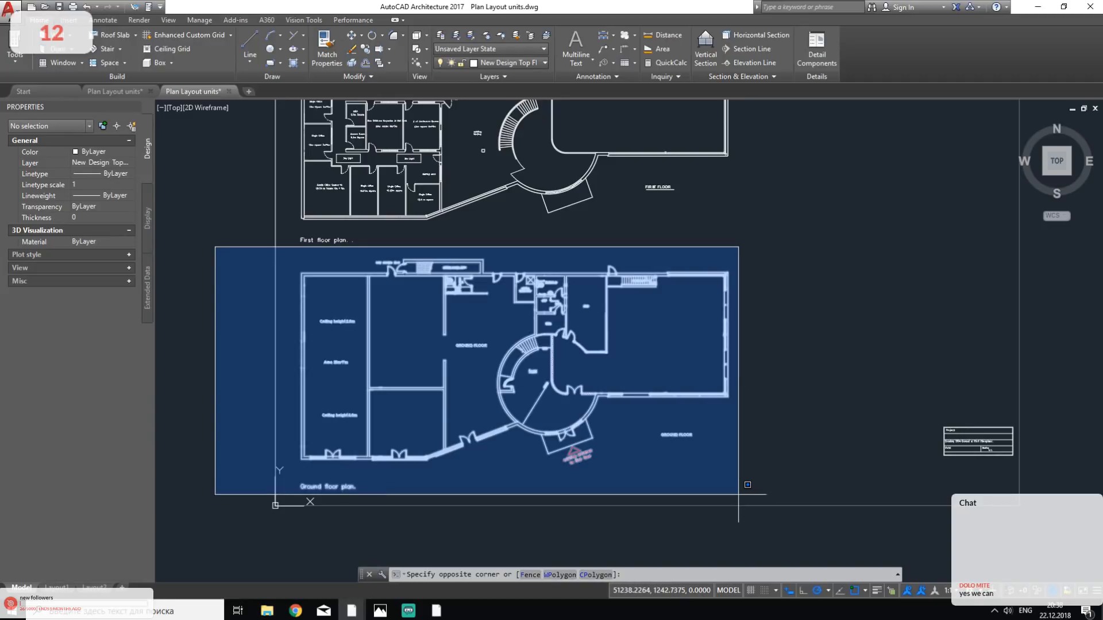
{"action": "left_click", "coordinate": [747, 485]}
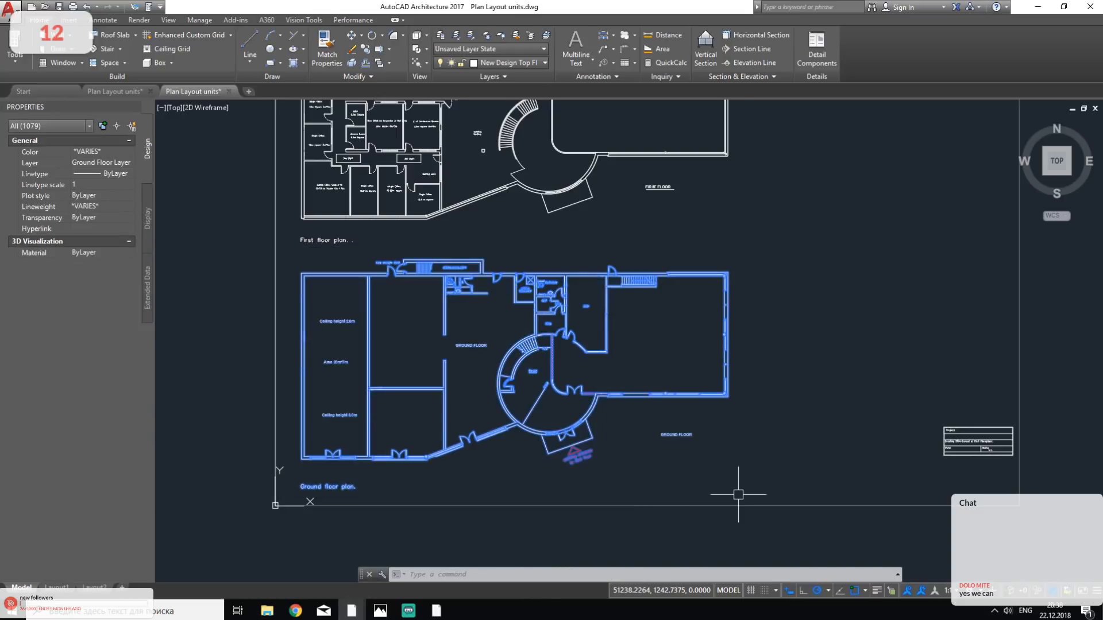
{"action": "middle_click_drag", "start_coordinate": [621, 451], "coordinate": [638, 454]}
{"action": "left_click", "coordinate": [244, 303]}
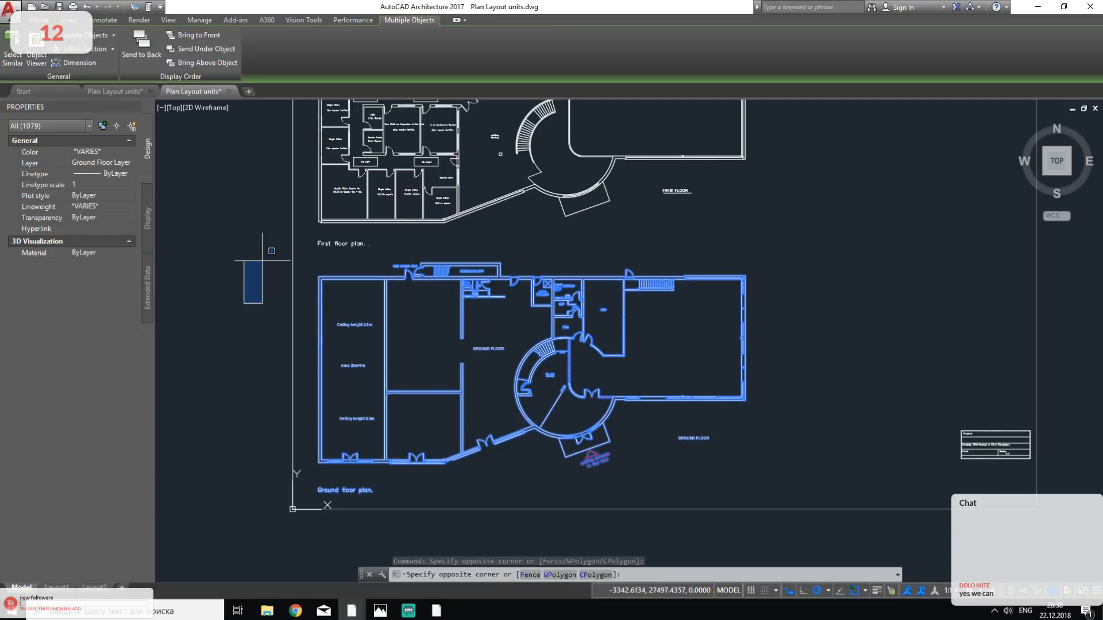
{"action": "key", "text": "Escape"}
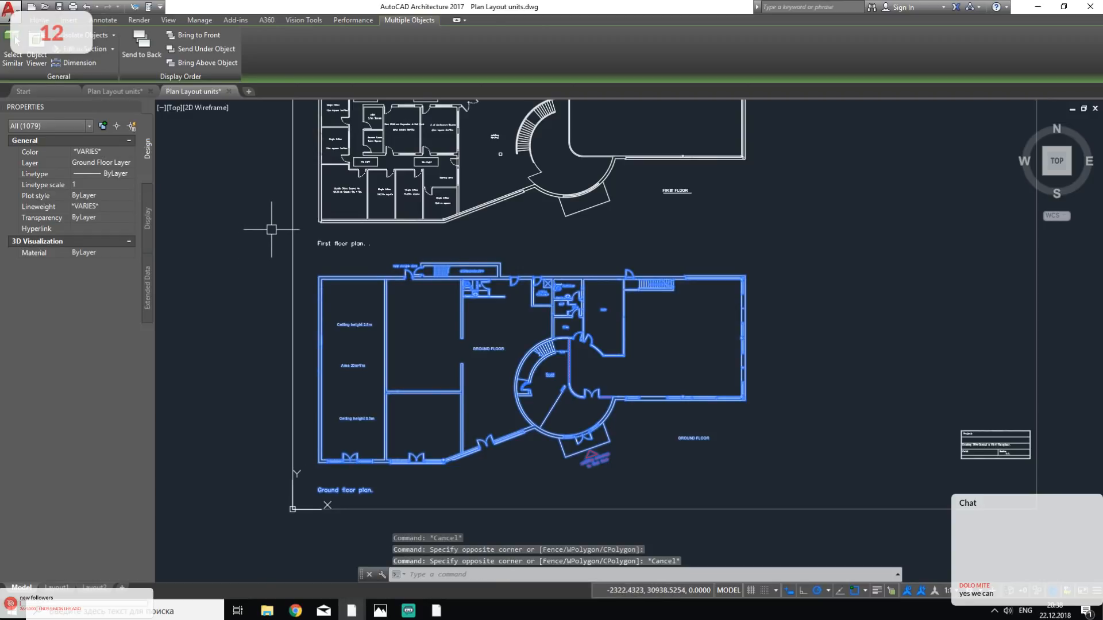
{"action": "middle_click_drag", "start_coordinate": [585, 232], "coordinate": [593, 369]}
{"action": "key", "text": "Escape"}
{"action": "key", "text": "Escape"}
{"action": "mouse_move", "coordinate": [232, 138]}
{"action": "left_mouse_down"}
{"action": "mouse_move", "coordinate": [305, 175]}
{"action": "mouse_move", "coordinate": [850, 369]}
{"action": "mouse_move", "coordinate": [519, 364]}
{"action": "left_mouse_up"}
{"action": "key", "text": "Escape"}
{"action": "key", "text": "Escape"}
- Delete the entire first floor plan above the ground floor plan, including its labels
{"action": "mouse_move", "coordinate": [247, 133]}
{"action": "left_mouse_down"}
{"action": "mouse_move", "coordinate": [793, 309]}
{"action": "mouse_move", "coordinate": [815, 388]}
{"action": "left_mouse_up"}
{"action": "key", "text": "Delete"}
{"action": "scroll", "coordinate": [810, 362], "scroll_direction": "down", "scroll_amount": 4}
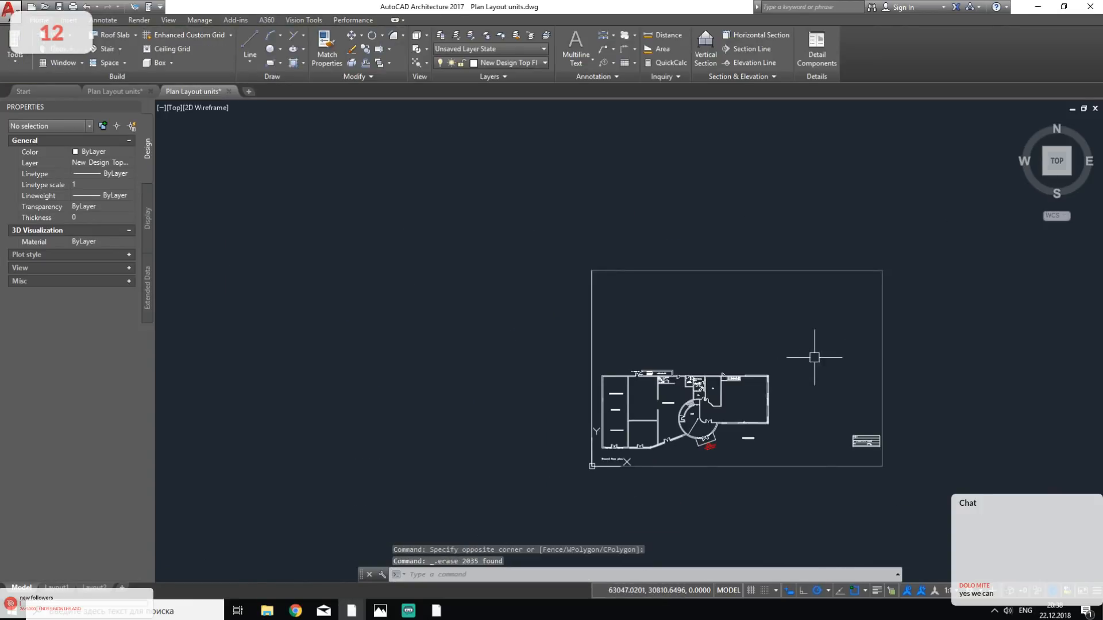
- Delete the sheet border around the ground floor plan and the title block beside it
{"action": "middle_click_drag", "start_coordinate": [815, 357], "coordinate": [657, 298]}
{"action": "left_click", "coordinate": [586, 170]}
{"action": "left_click", "coordinate": [308, 256]}
{"action": "key", "text": "Delete"}
{"action": "left_click", "coordinate": [931, 306]}
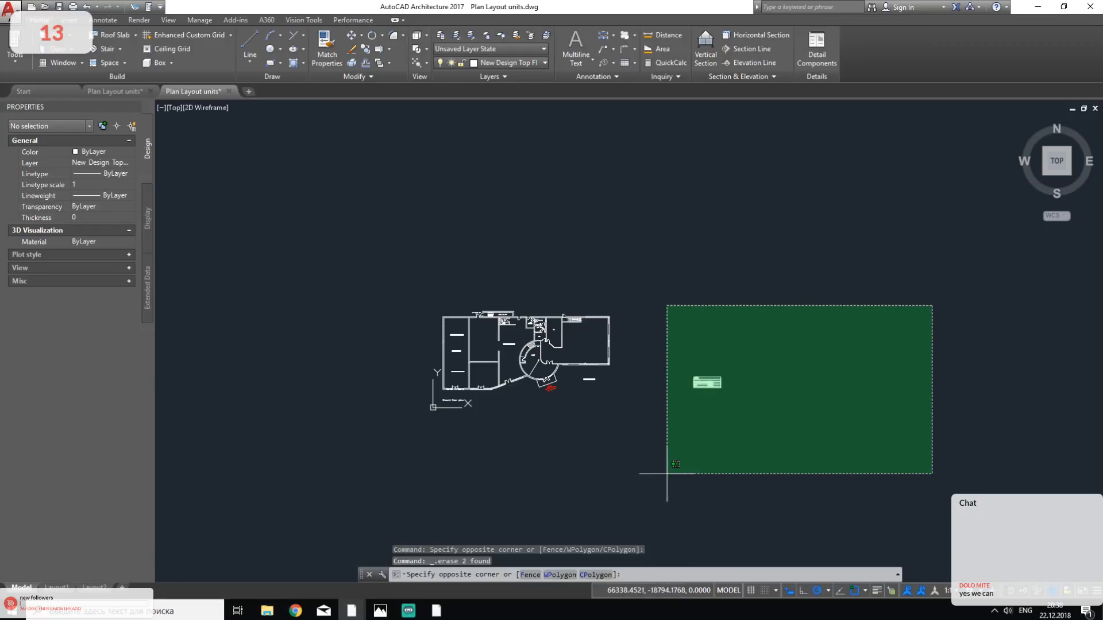
{"action": "left_click", "coordinate": [639, 467]}
{"action": "key", "text": "Delete"}
- Delete the GROUND FLOOR label lying outside the building, below the large room at the plan's right end
{"action": "scroll", "coordinate": [494, 367], "scroll_direction": "up", "scroll_amount": 6}
{"action": "middle_click_drag", "start_coordinate": [758, 490], "coordinate": [830, 339]}
{"action": "scroll", "coordinate": [404, 324], "scroll_direction": "up", "scroll_amount": 4}
{"action": "scroll", "coordinate": [461, 352], "scroll_direction": "down", "scroll_amount": 2}
{"action": "scroll", "coordinate": [462, 352], "scroll_direction": "down", "scroll_amount": 2}
{"action": "middle_click_drag", "start_coordinate": [624, 358], "coordinate": [460, 405]}
{"action": "scroll", "coordinate": [624, 395], "scroll_direction": "up", "scroll_amount": 2}
{"action": "middle_click_drag", "start_coordinate": [624, 395], "coordinate": [717, 382]}
{"action": "scroll", "coordinate": [534, 419], "scroll_direction": "down", "scroll_amount": 2}
{"action": "scroll", "coordinate": [442, 384], "scroll_direction": "up", "scroll_amount": 2}
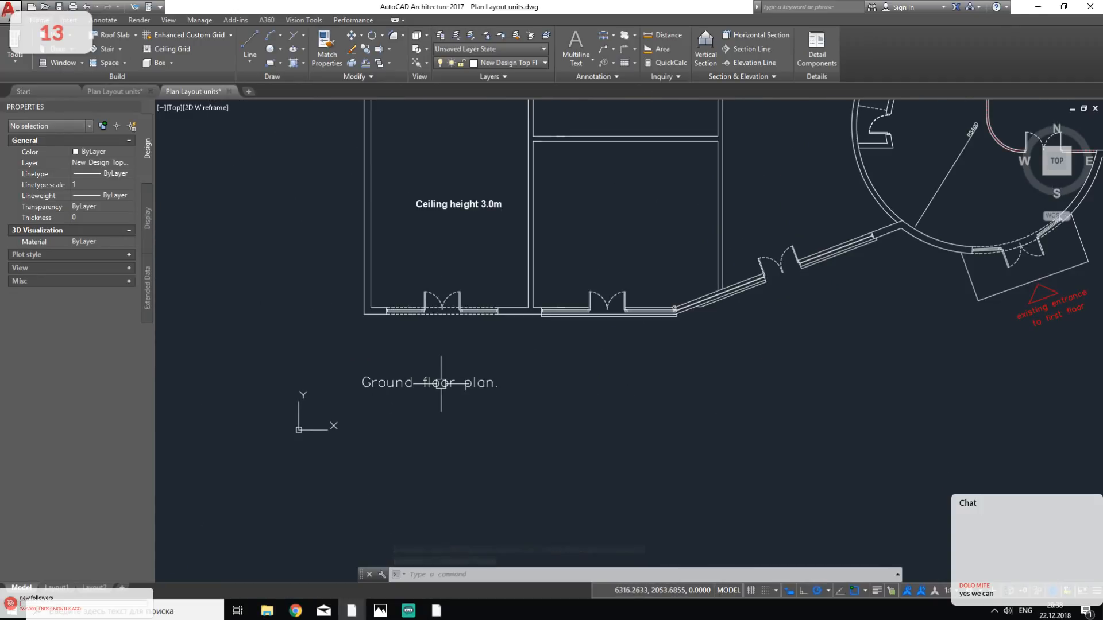
{"action": "scroll", "coordinate": [514, 419], "scroll_direction": "down", "scroll_amount": 2}
{"action": "middle_click_drag", "start_coordinate": [790, 381], "coordinate": [557, 394]}
{"action": "left_click", "coordinate": [849, 289]}
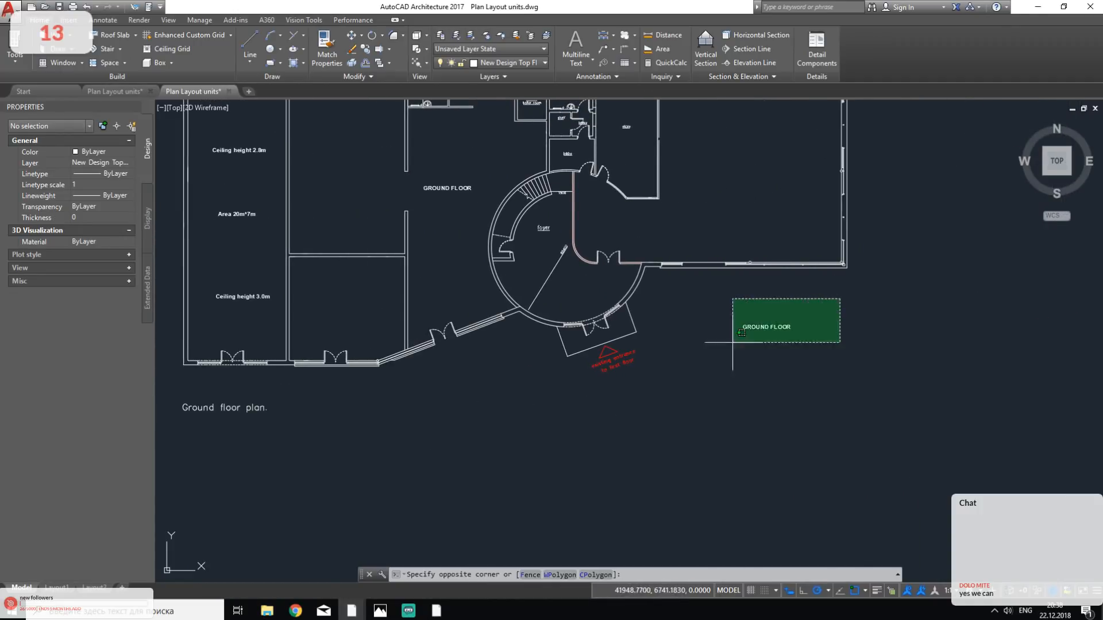
{"action": "left_click", "coordinate": [703, 372]}
{"action": "key", "text": "Delete"}
{"action": "scroll", "coordinate": [628, 381], "scroll_direction": "down", "scroll_amount": 4}
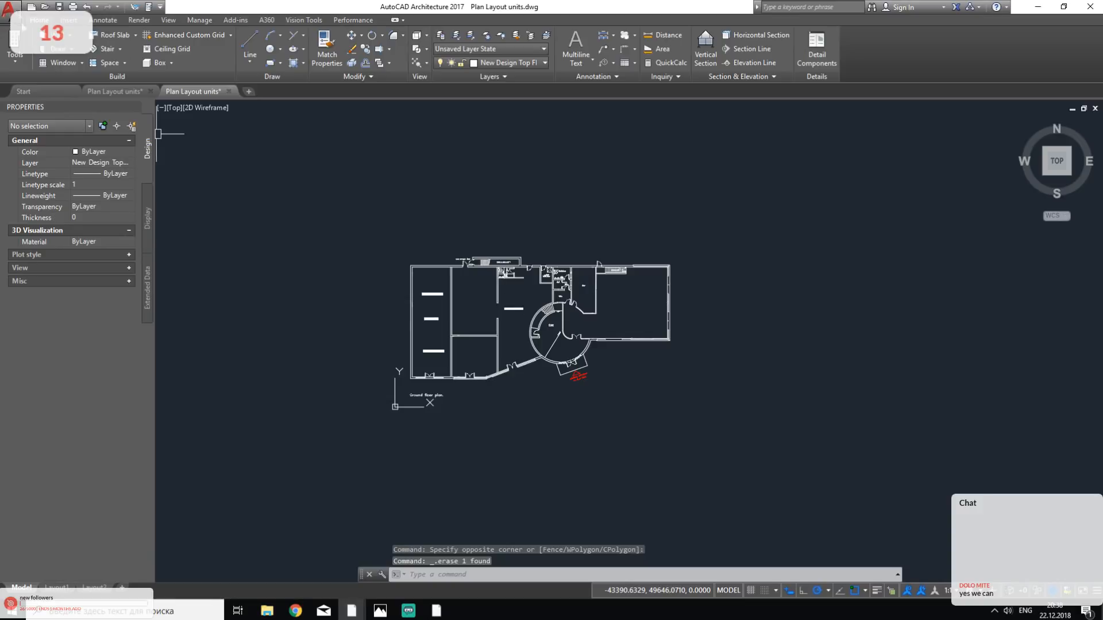
- Save the drawing under the new name Plan GF in the 1 - Ref folder, as an AutoCAD 2013 Drawing (*.dwg)
{"action": "left_click", "coordinate": [9, 8]}
{"action": "mouse_move", "coordinate": [78, 154]}
{"action": "left_click", "coordinate": [136, 85]}
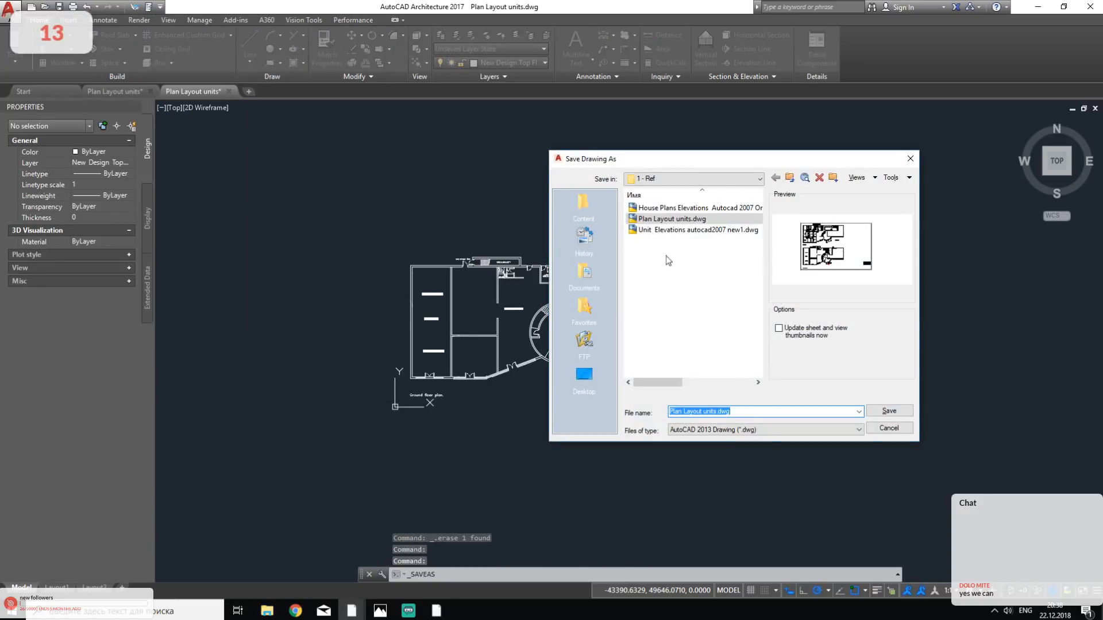
{"action": "left_click", "coordinate": [752, 349]}
{"action": "left_click_drag", "start_coordinate": [731, 411], "coordinate": [682, 411]}
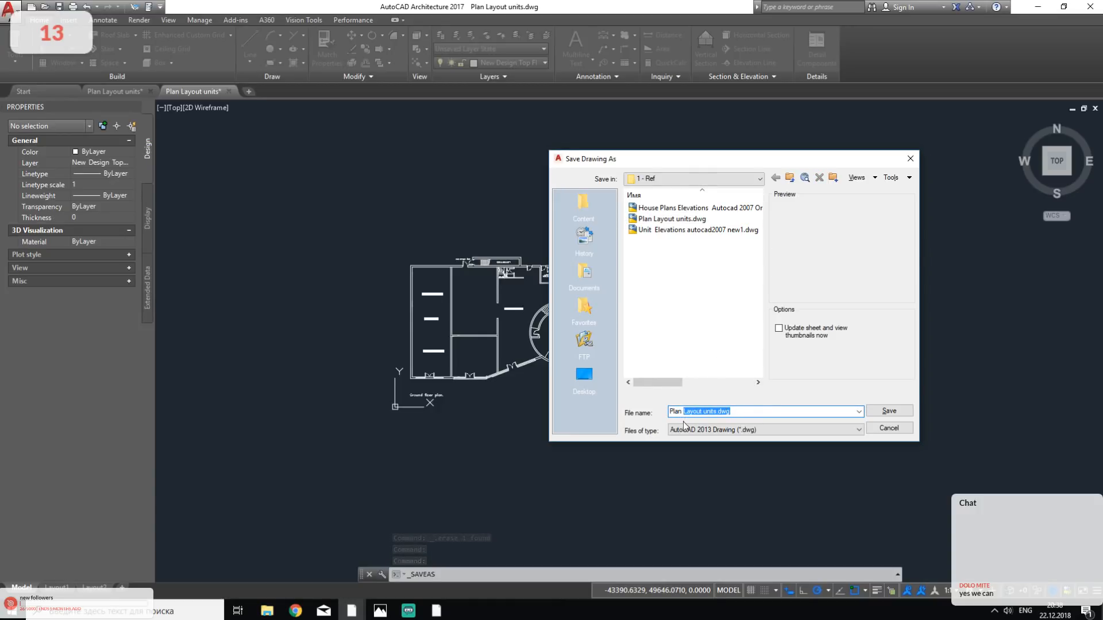
{"action": "type", "text": "GF"}
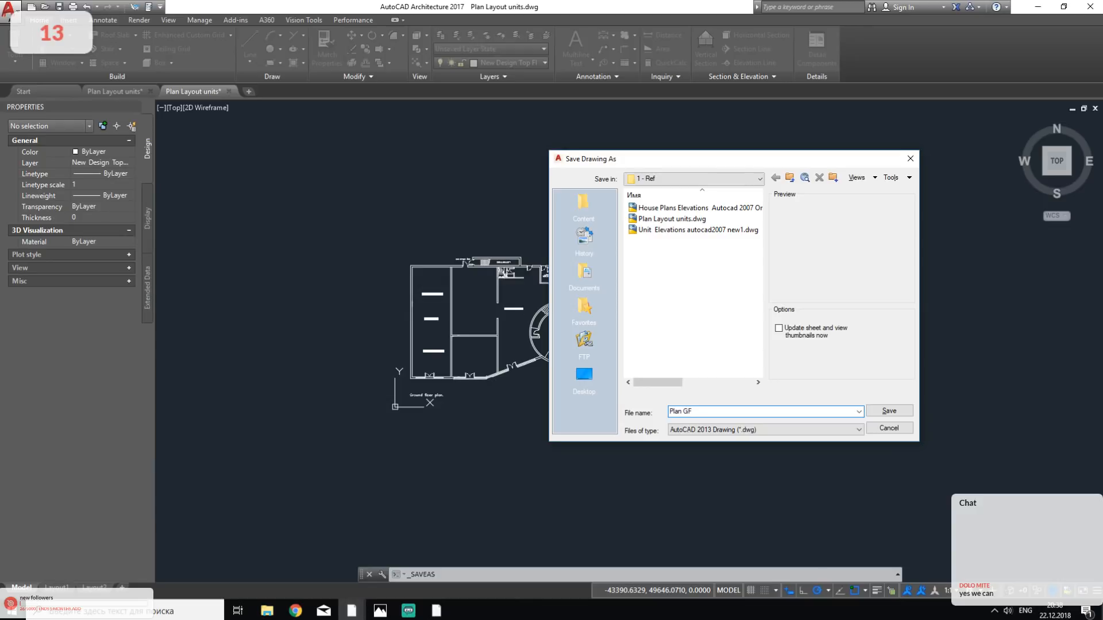
{"action": "left_click", "coordinate": [781, 431]}
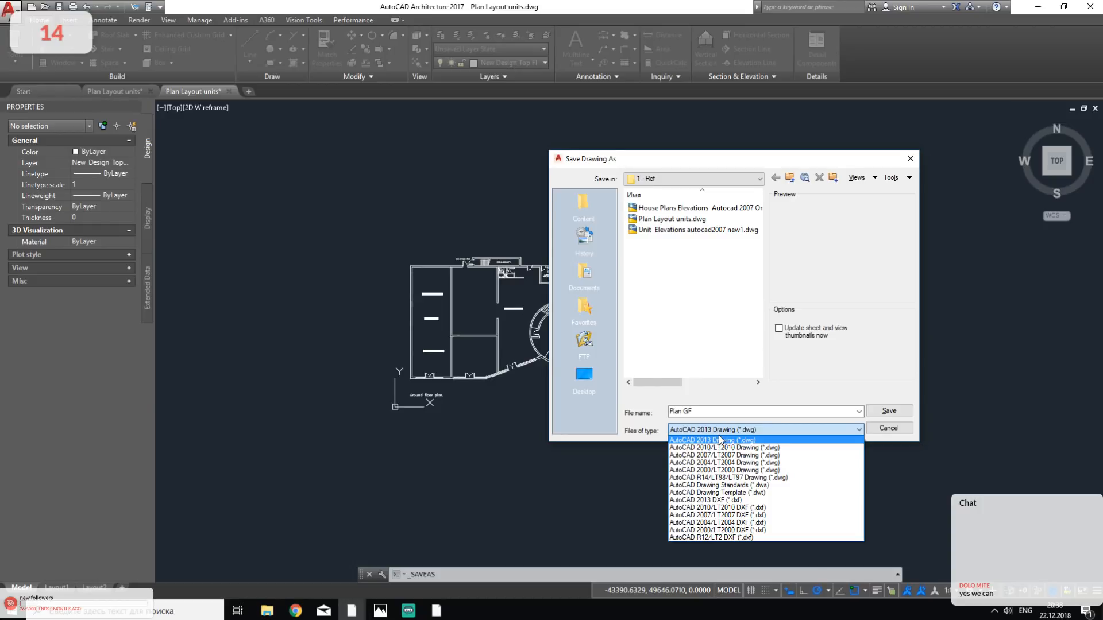
{"action": "left_click", "coordinate": [725, 432]}
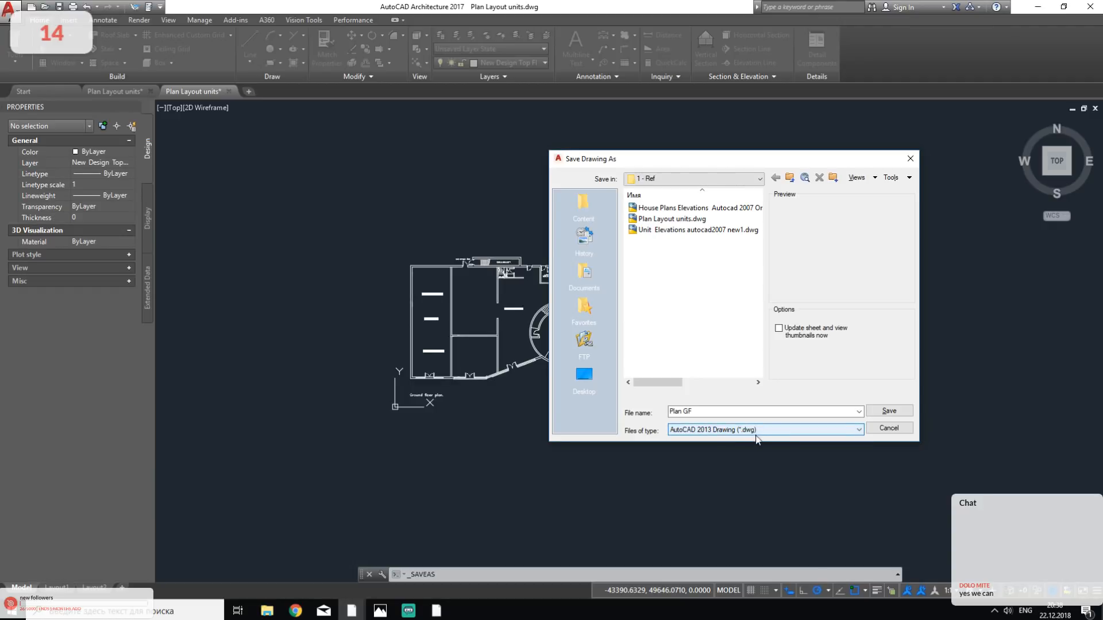
{"action": "left_click", "coordinate": [694, 432]}
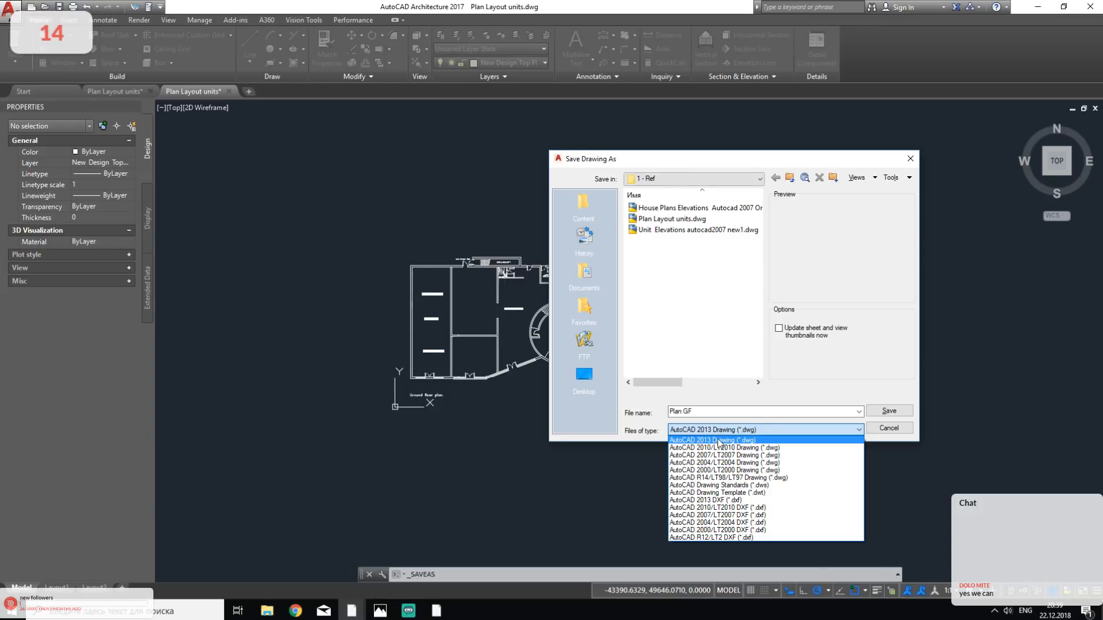
{"action": "left_click", "coordinate": [717, 432]}
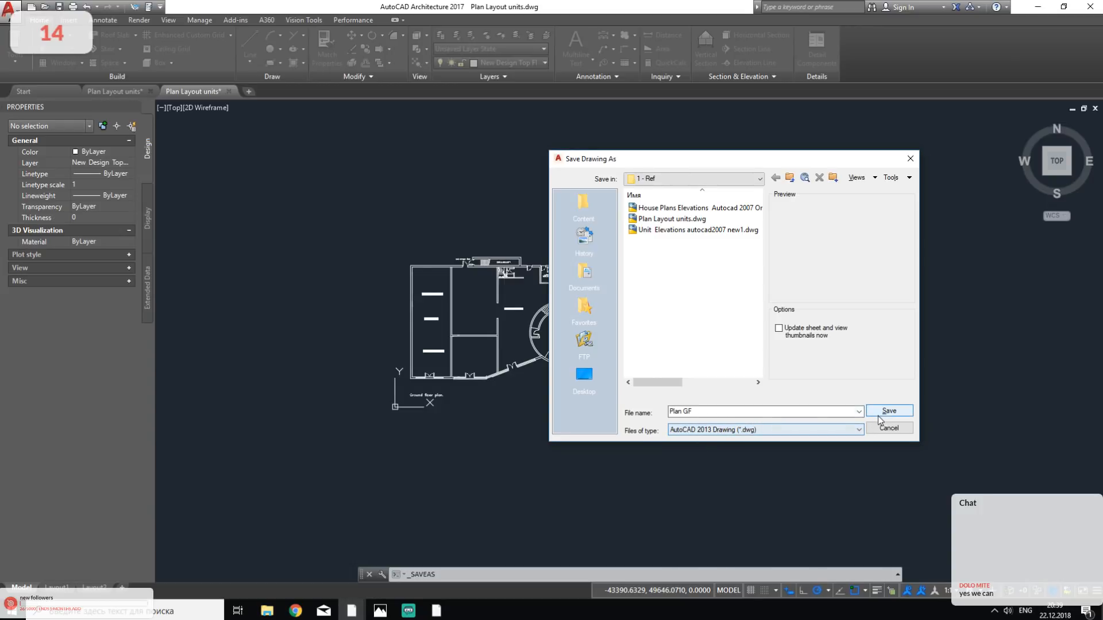
{"action": "left_click", "coordinate": [887, 414]}
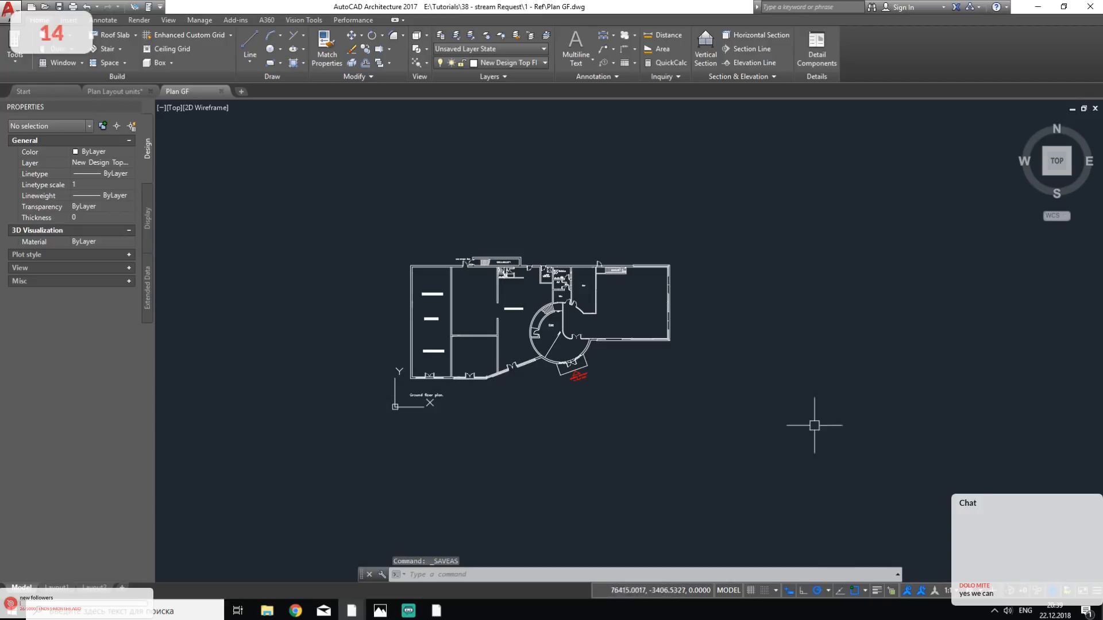
- Undo the earlier deletions to restore the first floor plan, the sheet border, the title block and the GROUND FLOOR label
{"action": "key", "text": "ctrl+z"}
{"action": "key", "text": "ctrl+z"}
{"action": "key", "text": "ctrl+z"}
{"action": "key", "text": "ctrl+z"}
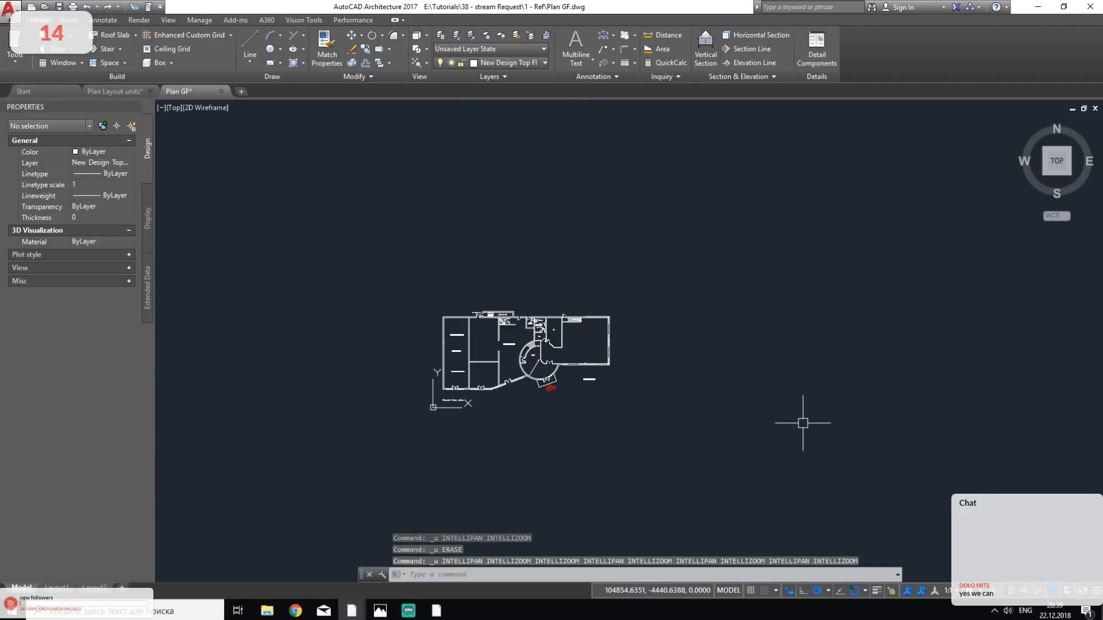
{"action": "key", "text": "ctrl+z"}
{"action": "key", "text": "ctrl+z"}
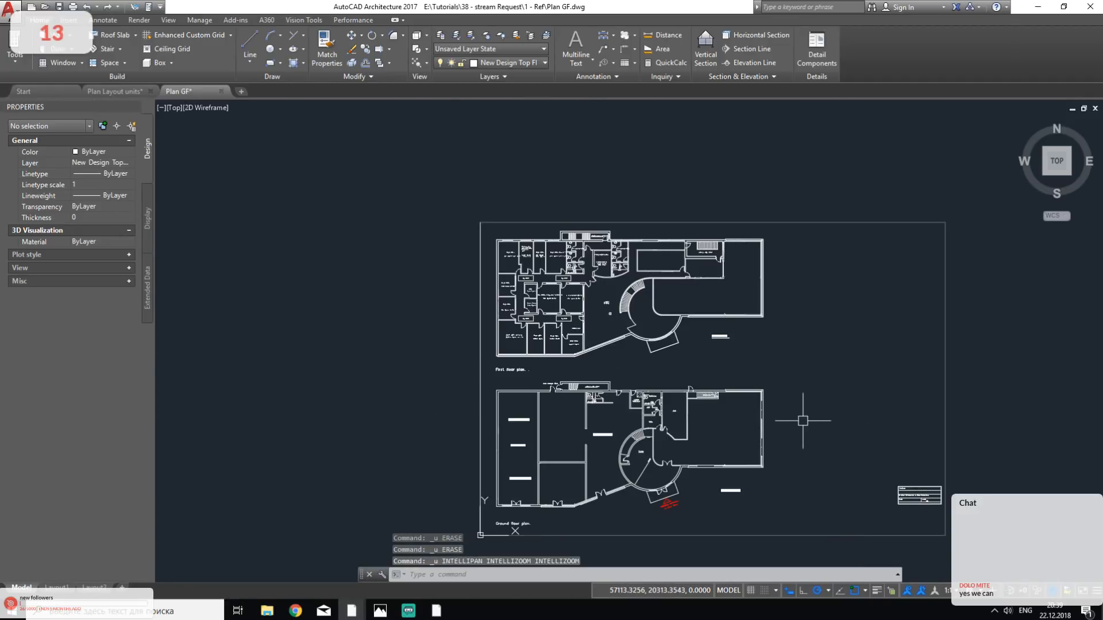
{"action": "left_click", "coordinate": [968, 308]}
{"action": "left_click", "coordinate": [800, 443]}
{"action": "key", "text": "Escape"}
{"action": "key", "text": "Escape"}
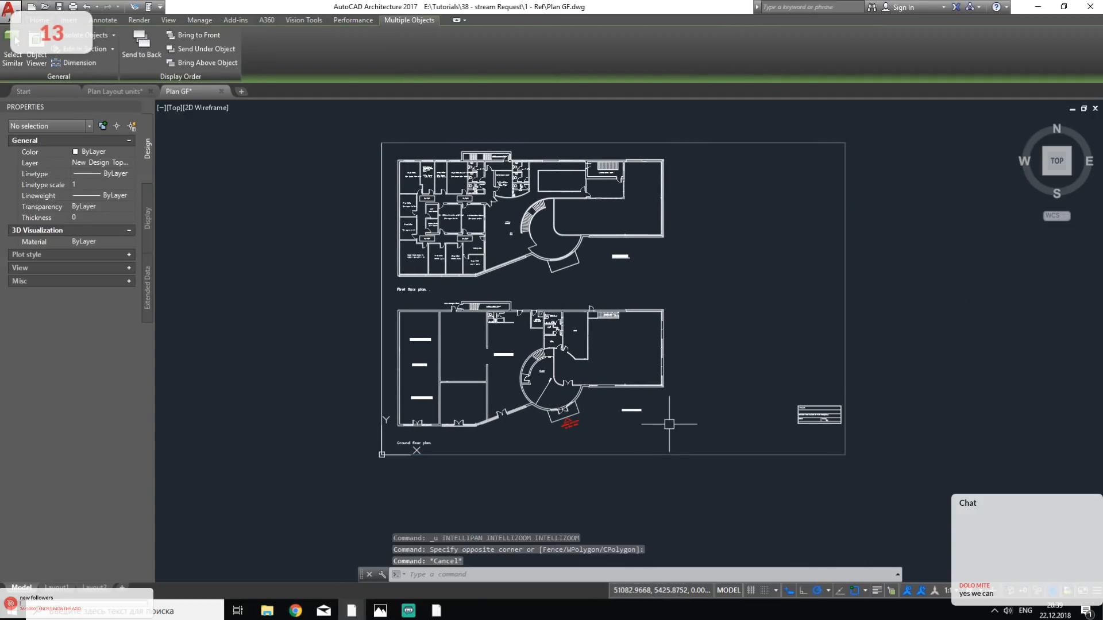
- Delete the sheet border around both floor plans and the title block in its lower-right corner
{"action": "left_click", "coordinate": [959, 347]}
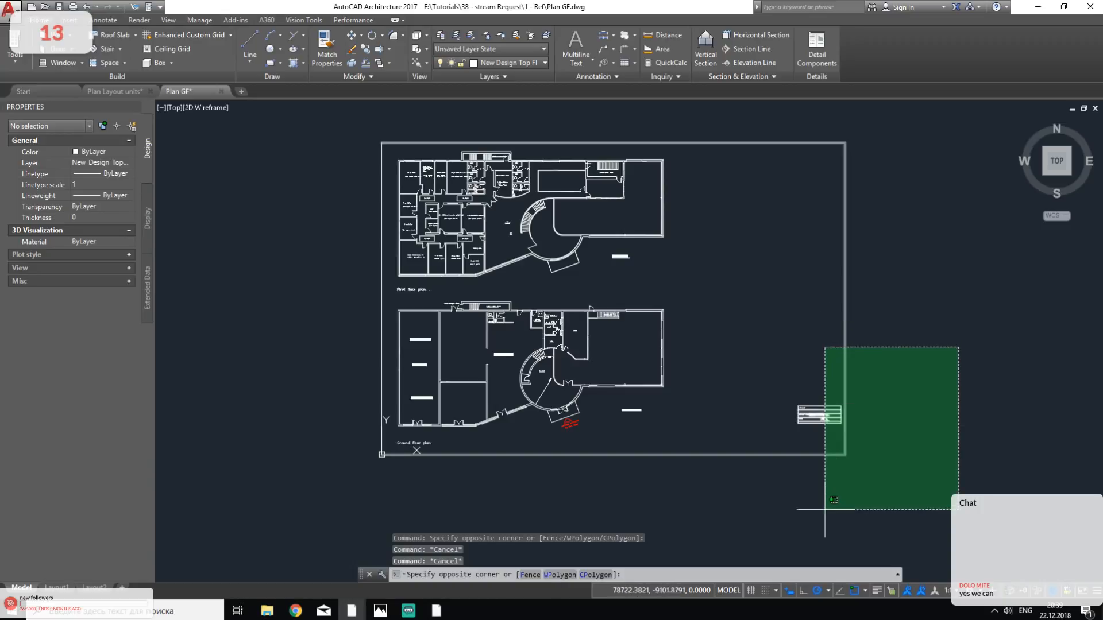
{"action": "left_click", "coordinate": [775, 523]}
{"action": "key", "text": "Delete"}
{"action": "middle_click_drag", "start_coordinate": [561, 301], "coordinate": [618, 317]}
{"action": "key", "text": "Escape"}
{"action": "key", "text": "Escape"}
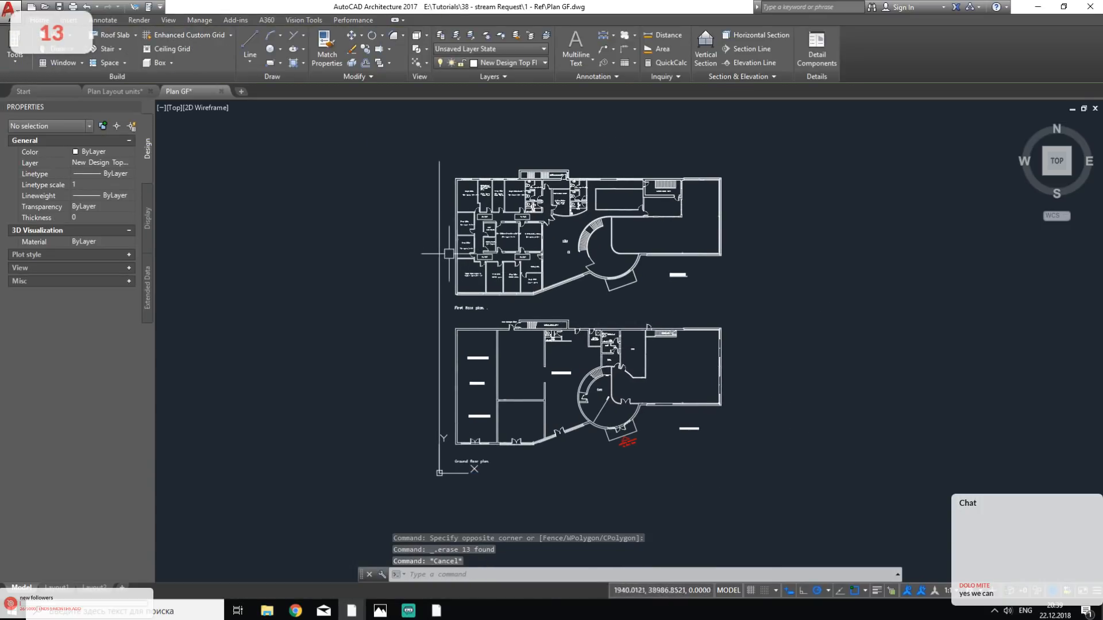
{"action": "scroll", "coordinate": [479, 454], "scroll_direction": "up", "scroll_amount": 4}
{"action": "scroll", "coordinate": [430, 428], "scroll_direction": "up", "scroll_amount": 5}
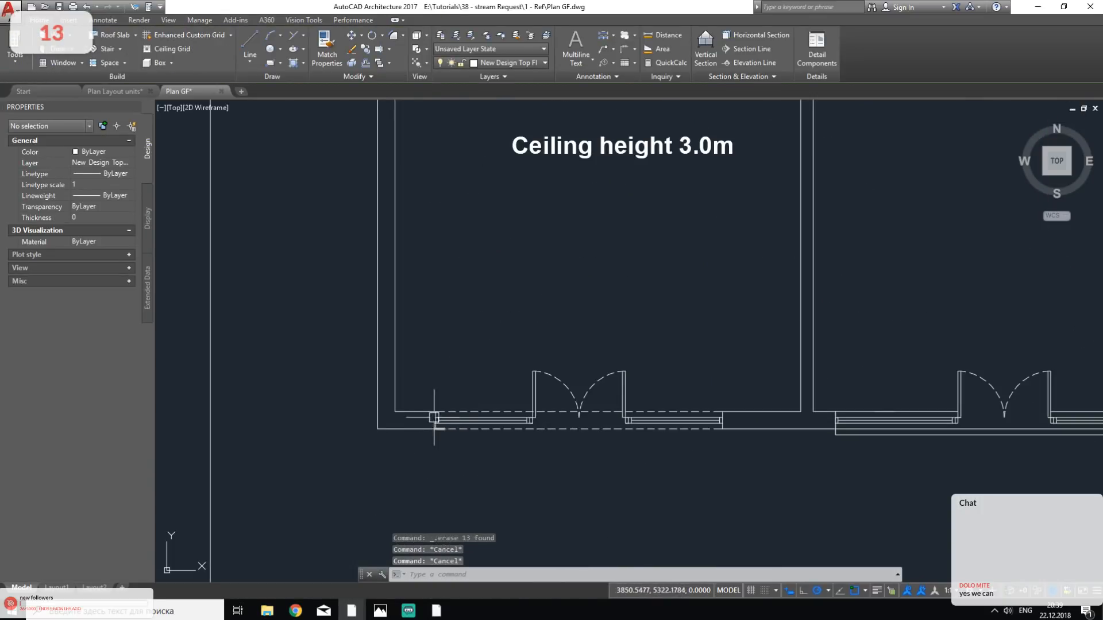
{"action": "left_click", "coordinate": [399, 412]}
{"action": "scroll", "coordinate": [428, 413], "scroll_direction": "down", "scroll_amount": 7}
{"action": "key", "text": "Escape"}
{"action": "left_click_drag", "start_coordinate": [941, 208], "coordinate": [344, 418]}
{"action": "key", "text": "Escape"}
- Delete the main body of the ground floor plan with its entrance and GROUND FLOOR label, keeping the front wall at its lower-left
{"action": "left_click", "coordinate": [913, 216]}
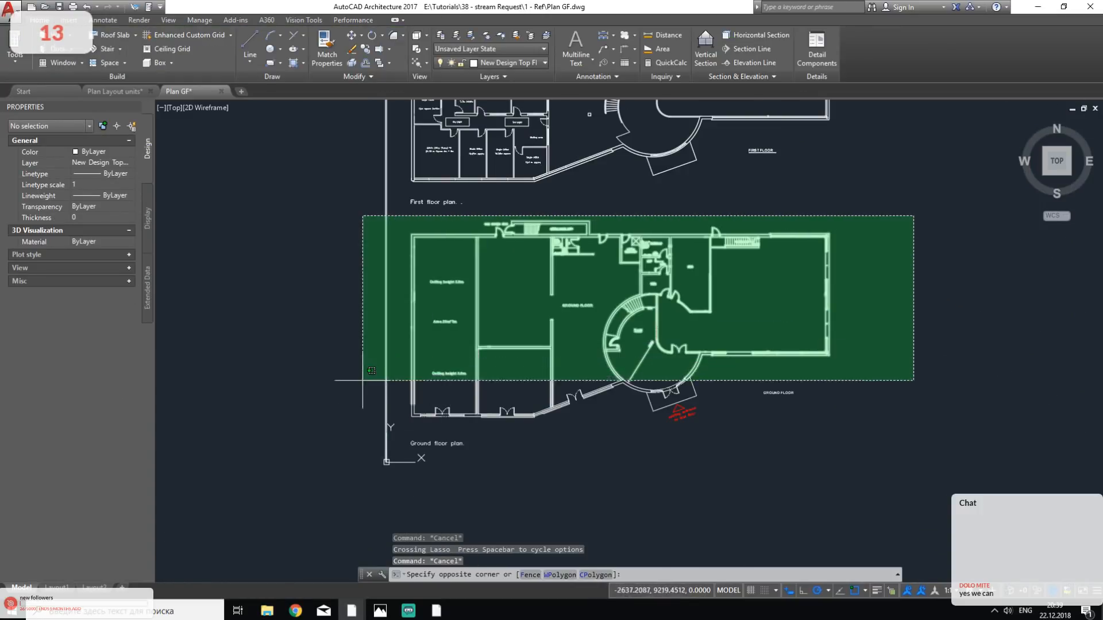
{"action": "left_click", "coordinate": [332, 441]}
{"action": "key", "text": "Delete"}
{"action": "left_click", "coordinate": [718, 352]}
{"action": "left_click", "coordinate": [600, 494]}
{"action": "key", "text": "Delete"}
- Delete the "Ground floor plan" caption below the remaining front wall
{"action": "middle_click_drag", "start_coordinate": [437, 430], "coordinate": [434, 473]}
{"action": "scroll", "coordinate": [413, 505], "scroll_direction": "up", "scroll_amount": 2}
{"action": "left_click", "coordinate": [530, 440]}
{"action": "left_click", "coordinate": [436, 468]}
{"action": "key", "text": "Delete"}
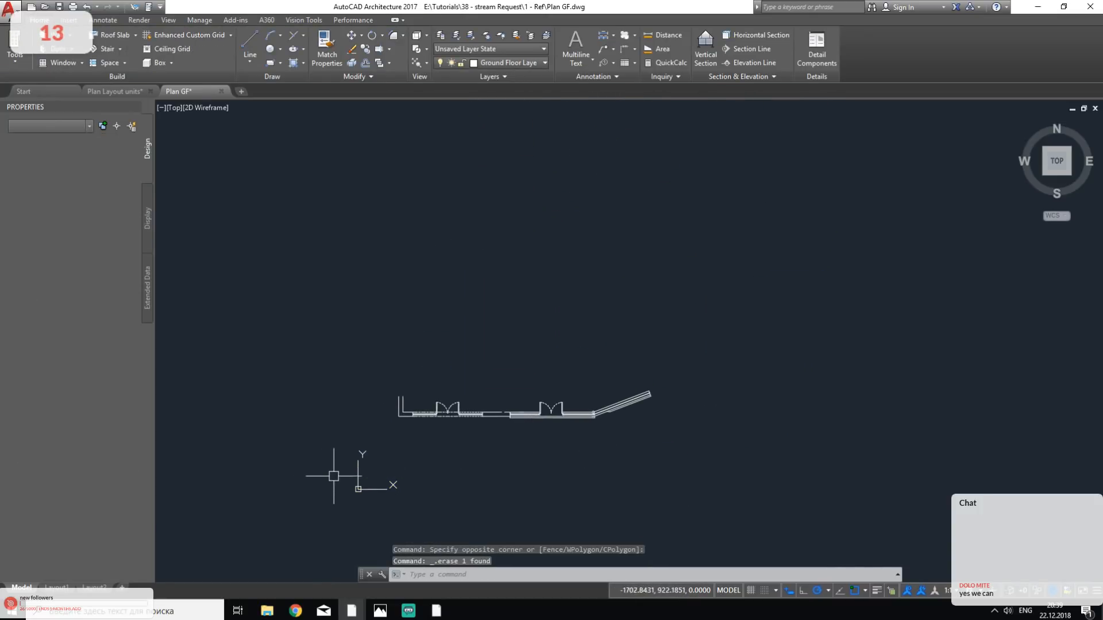
- Delete the remaining front wall with its double doors and angled section, keeping only the building's lower-left corner lines
{"action": "left_click", "coordinate": [799, 348]}
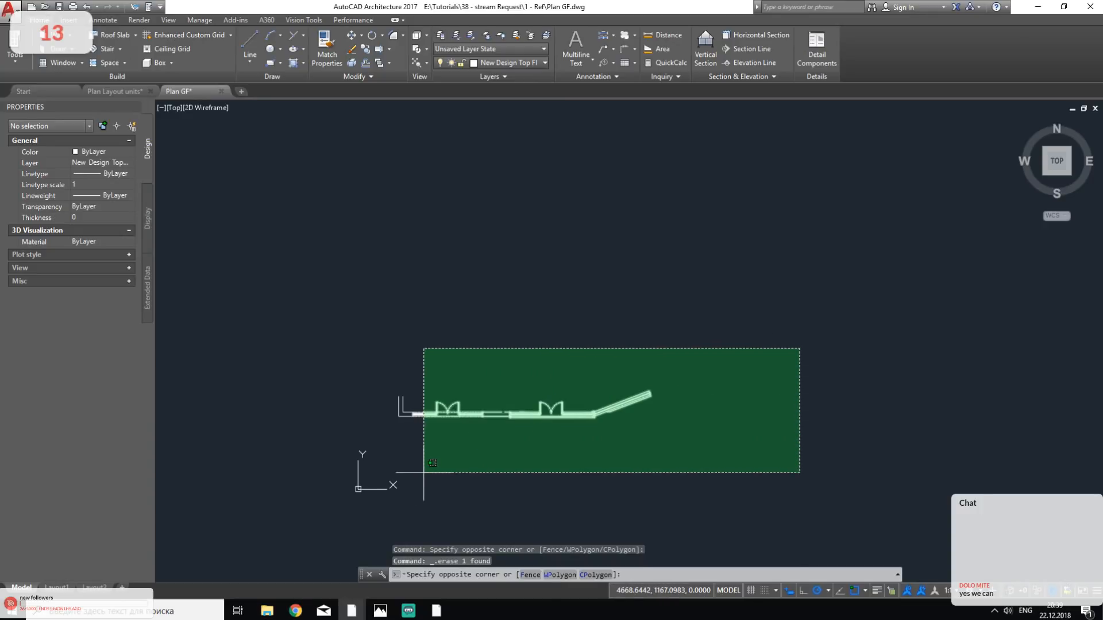
{"action": "left_click", "coordinate": [412, 476]}
{"action": "key", "text": "Delete"}
- Group the remaining ground floor corner lines into one object
{"action": "scroll", "coordinate": [524, 398], "scroll_direction": "down", "scroll_amount": 3}
{"action": "scroll", "coordinate": [430, 399], "scroll_direction": "up", "scroll_amount": 2}
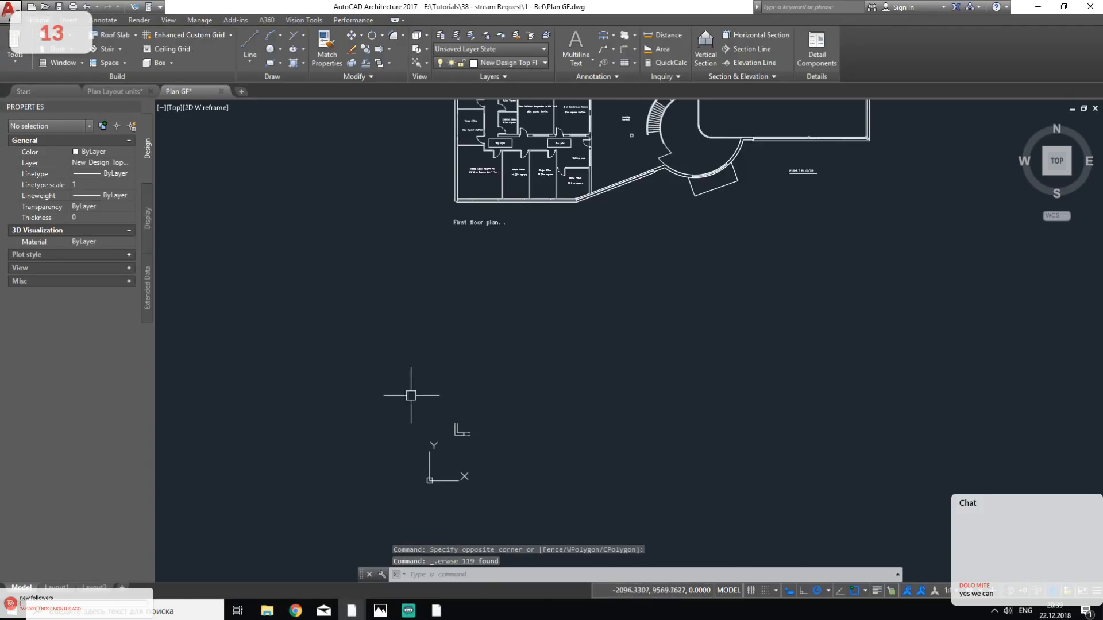
{"action": "left_click", "coordinate": [406, 394]}
{"action": "left_click", "coordinate": [561, 450]}
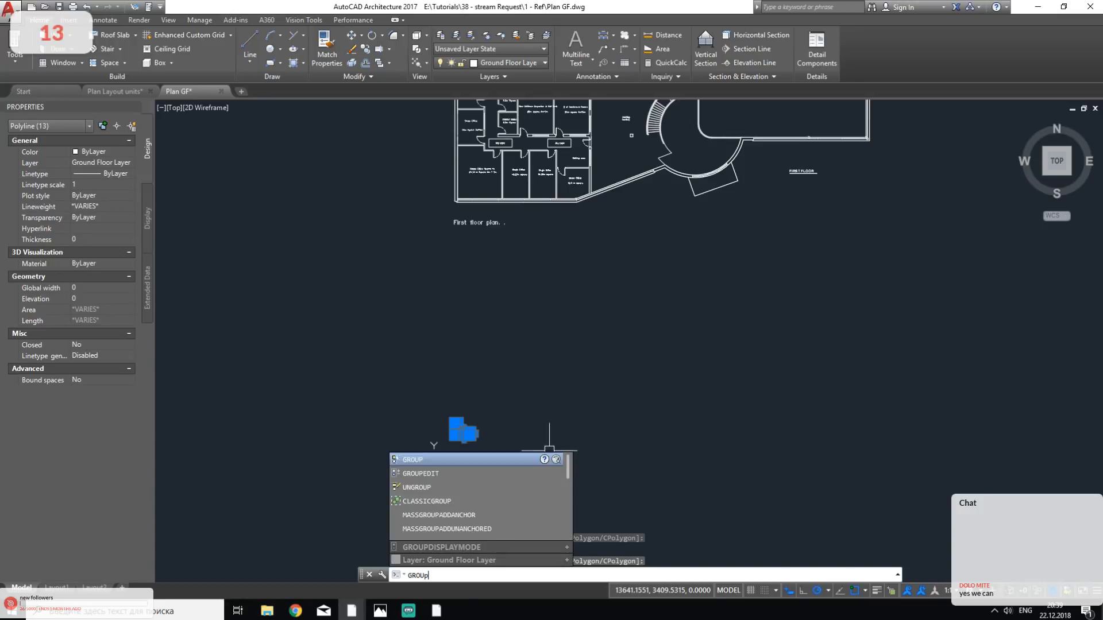
{"action": "key", "text": "Return"}
{"action": "scroll", "coordinate": [559, 446], "scroll_direction": "down", "scroll_amount": 2}
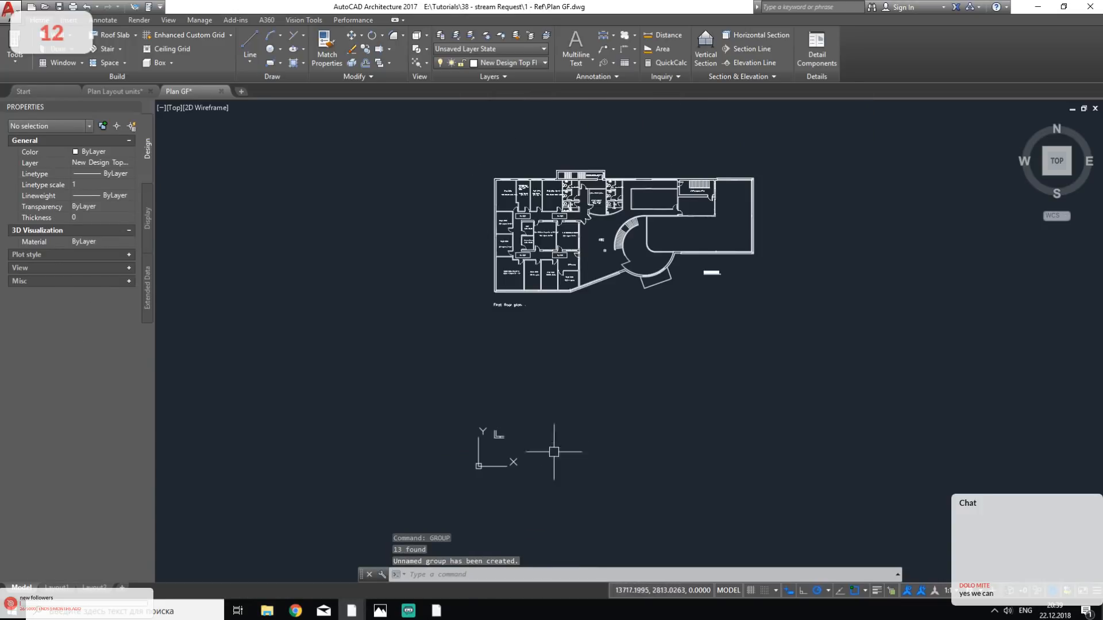
{"action": "key", "text": "Escape"}
- Move the whole first floor plan with its labels so its lower-left outer corner aligns with the kept ground floor corner
{"action": "left_click", "coordinate": [449, 139]}
{"action": "left_click", "coordinate": [852, 340]}
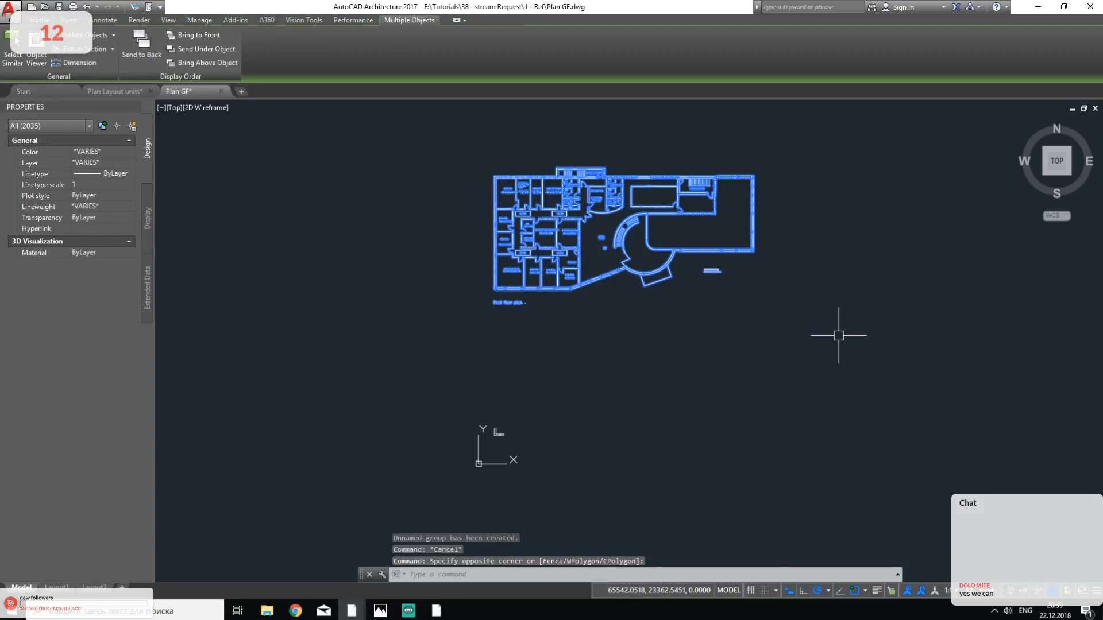
{"action": "type", "text": "MOVE"}
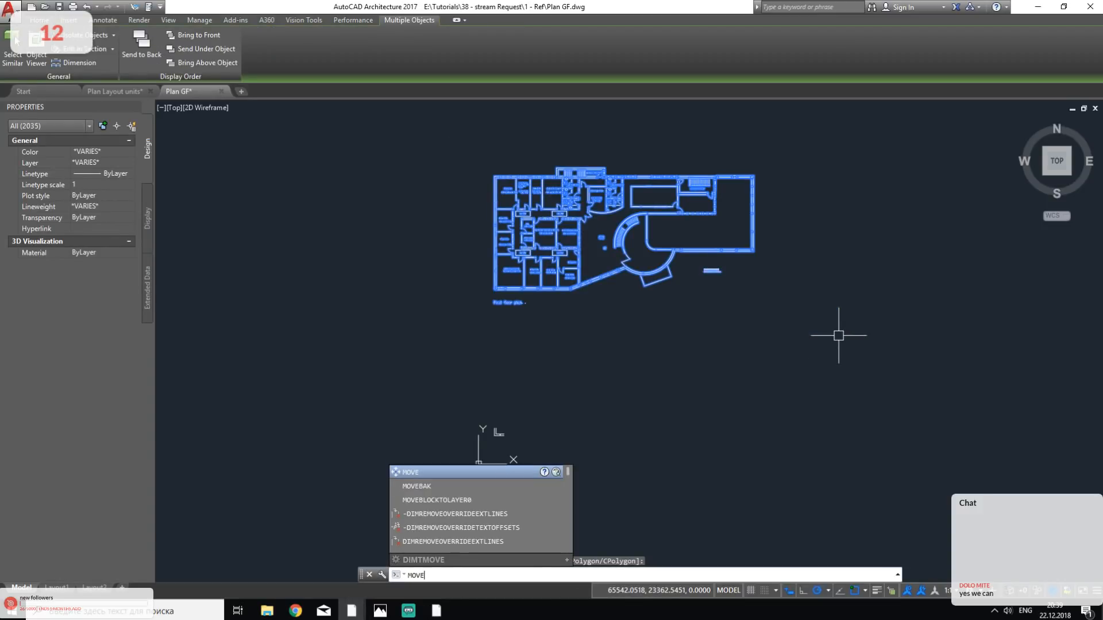
{"action": "key", "text": "Return"}
{"action": "scroll", "coordinate": [512, 266], "scroll_direction": "up", "scroll_amount": 8}
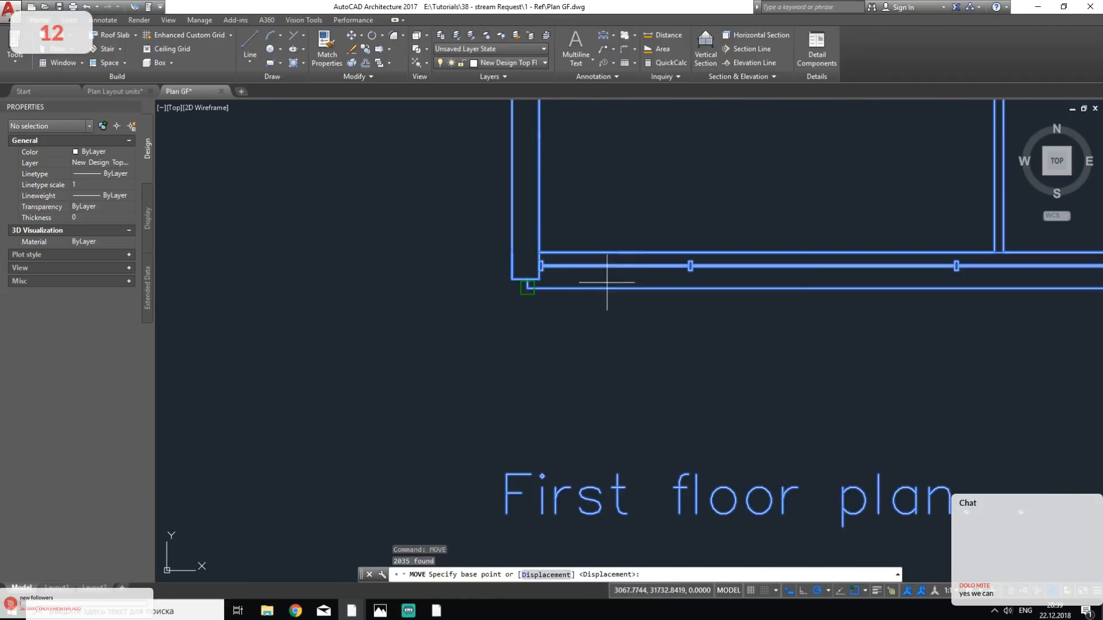
{"action": "scroll", "coordinate": [512, 265], "scroll_direction": "up", "scroll_amount": 3}
{"action": "scroll", "coordinate": [505, 287], "scroll_direction": "down", "scroll_amount": 10}
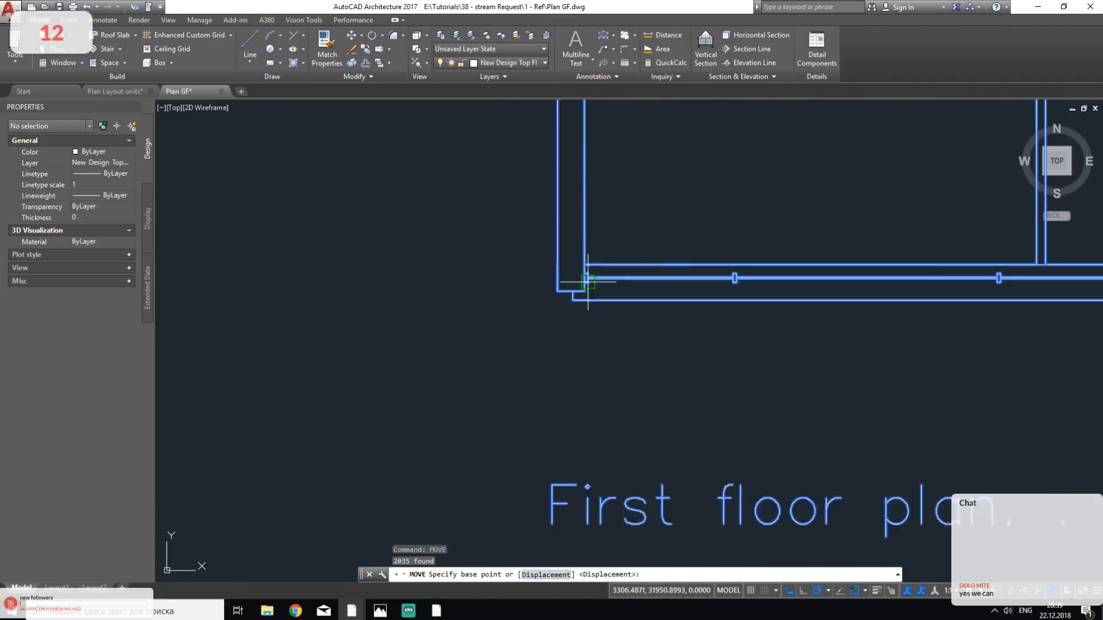
{"action": "scroll", "coordinate": [665, 288], "scroll_direction": "up", "scroll_amount": 8}
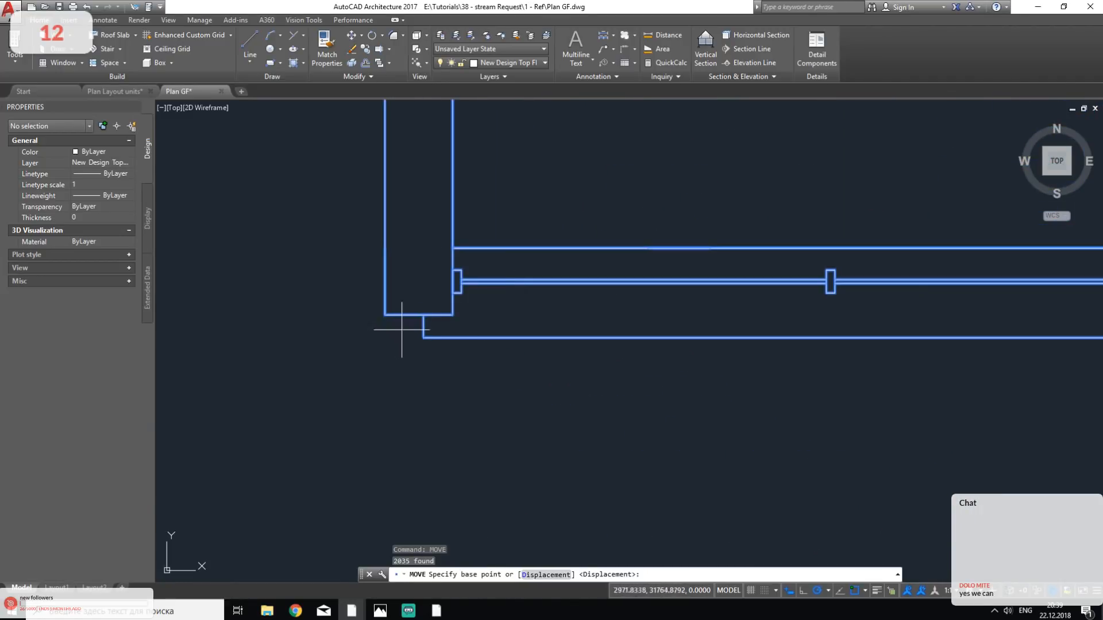
{"action": "left_click", "coordinate": [423, 337]}
{"action": "scroll", "coordinate": [430, 319], "scroll_direction": "down", "scroll_amount": 8}
{"action": "scroll", "coordinate": [431, 319], "scroll_direction": "up", "scroll_amount": 10}
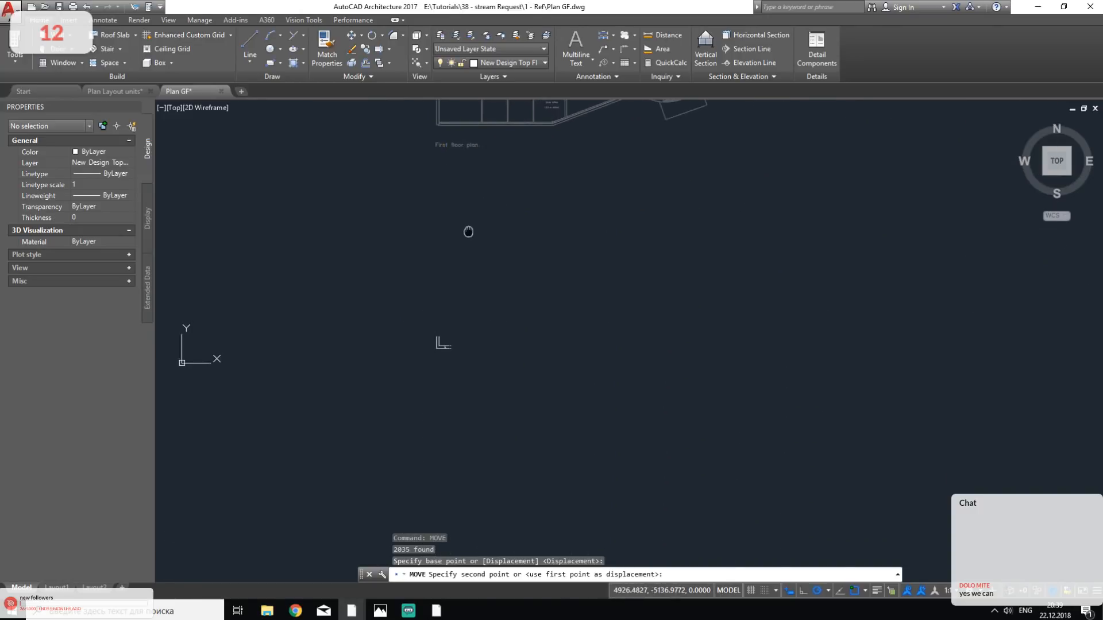
{"action": "scroll", "coordinate": [421, 341], "scroll_direction": "up", "scroll_amount": 6}
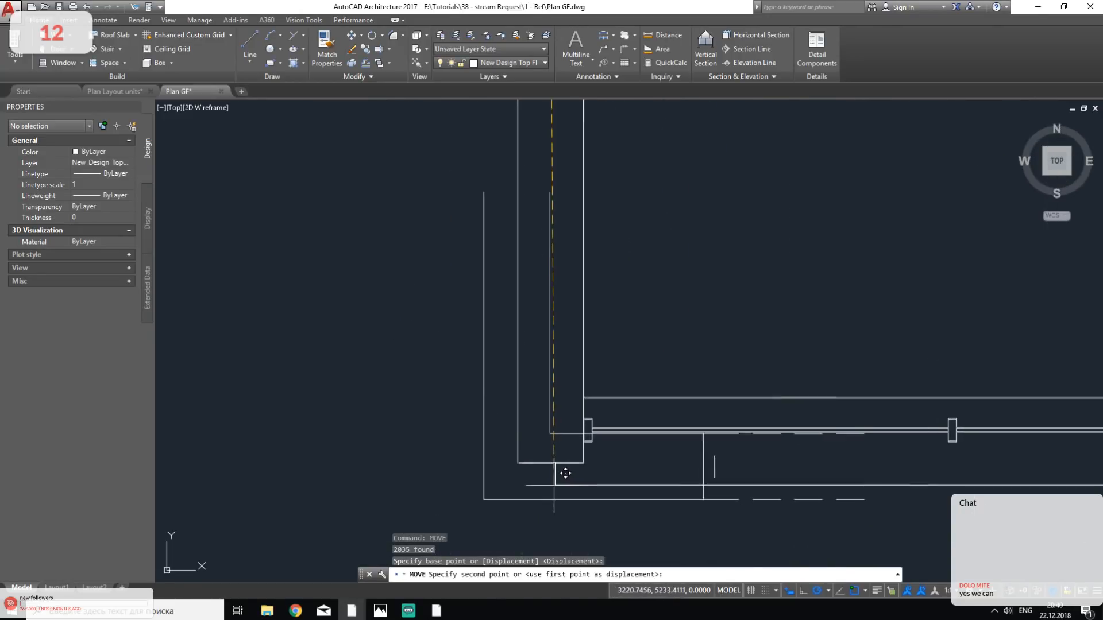
{"action": "key", "text": "Escape"}
{"action": "key", "text": "Escape"}
{"action": "key", "text": "Escape"}
{"action": "scroll", "coordinate": [436, 408], "scroll_direction": "down", "scroll_amount": 6}
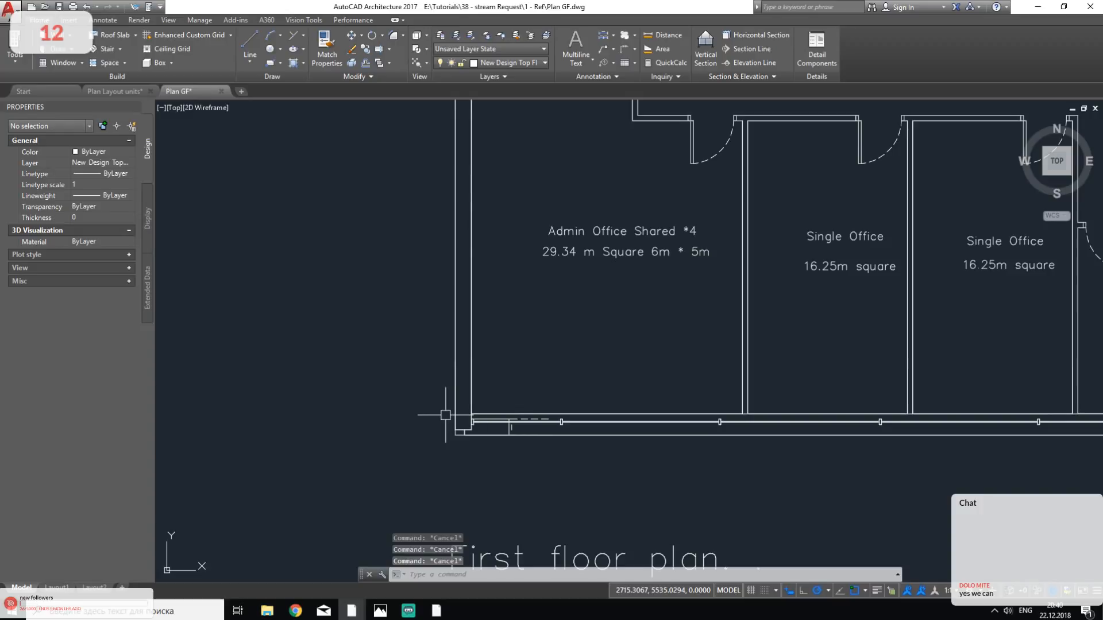
{"action": "left_click", "coordinate": [356, 325]}
{"action": "left_click", "coordinate": [554, 470]}
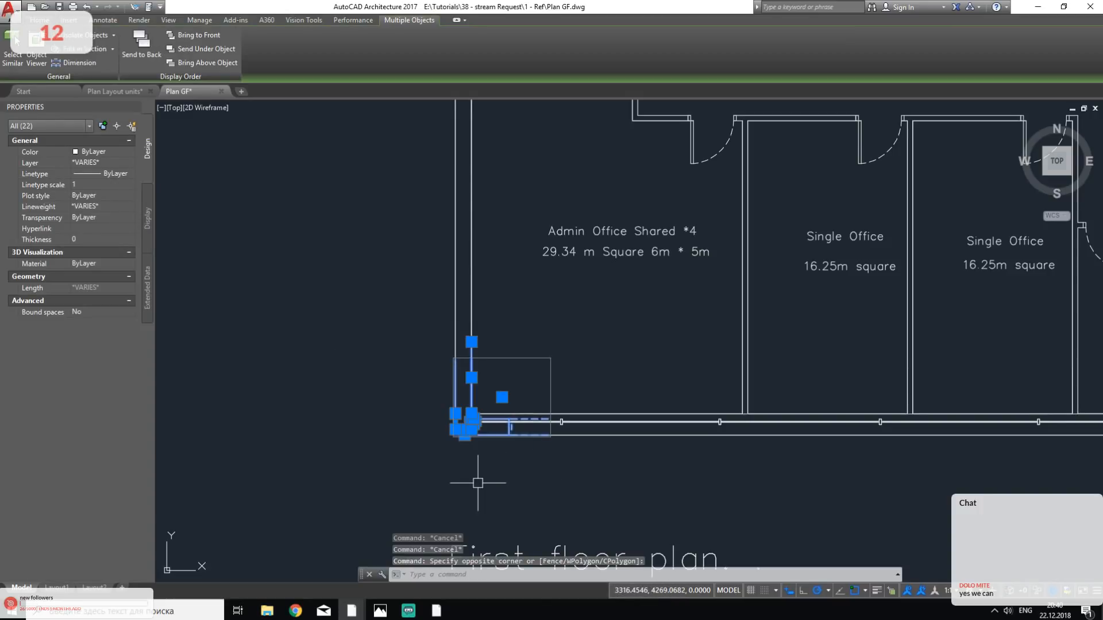
{"action": "key", "text": "Delete"}
{"action": "key", "text": "ctrl+z"}
- Delete the grouped ground floor corner lines overlapping the lower-left corner of the first floor plan
{"action": "scroll", "coordinate": [494, 448], "scroll_direction": "up", "scroll_amount": 3}
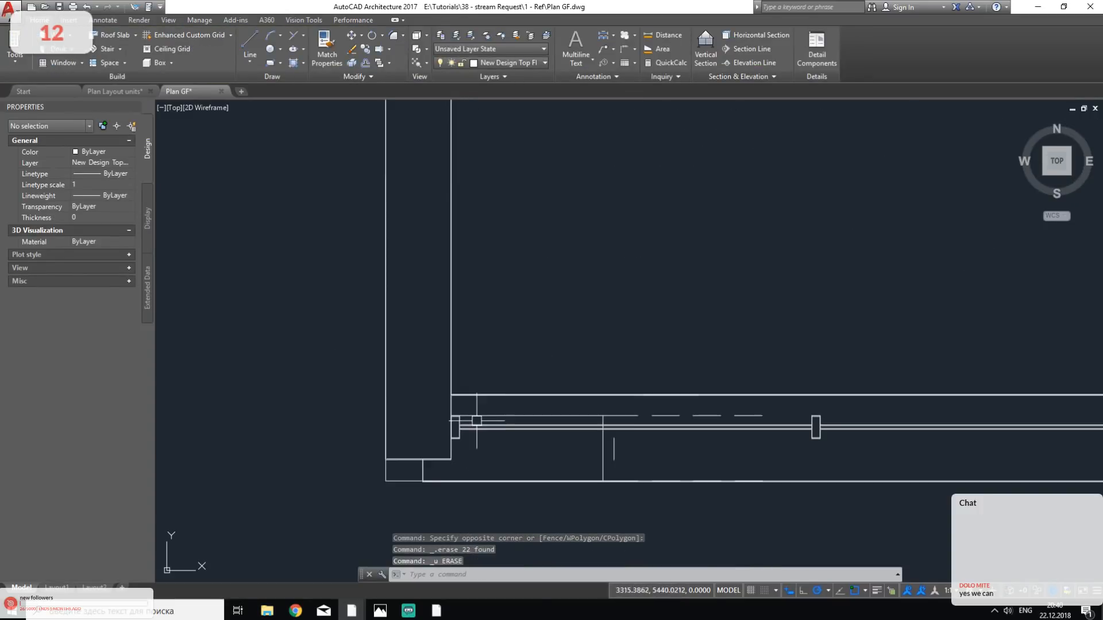
{"action": "left_click", "coordinate": [394, 483]}
{"action": "key", "text": "Delete"}
{"action": "scroll", "coordinate": [364, 406], "scroll_direction": "down", "scroll_amount": 10}
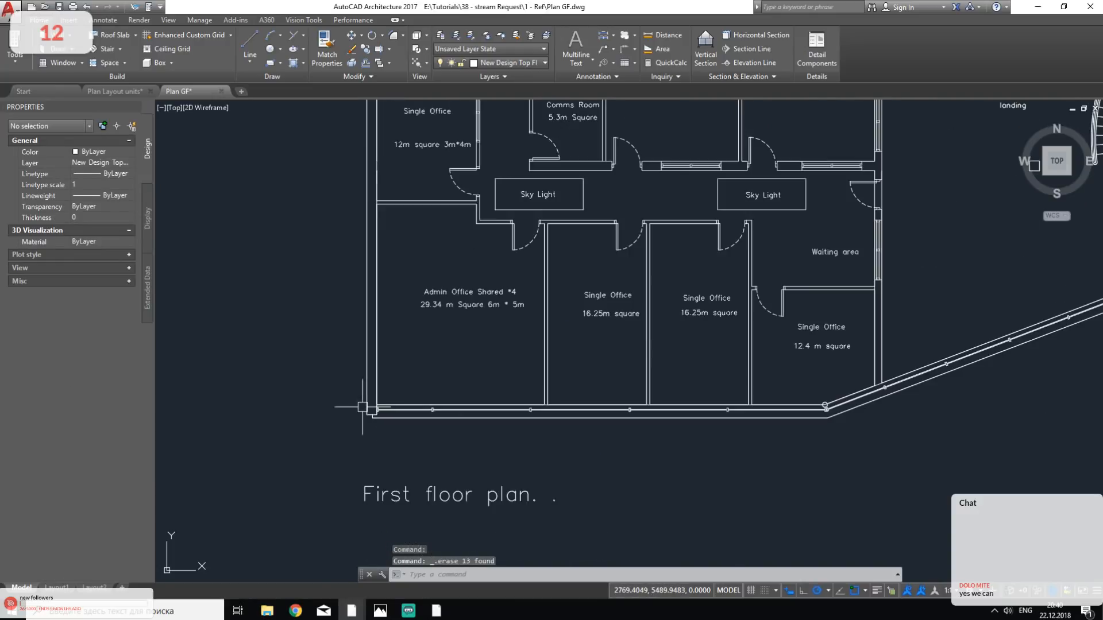
- Save the drawing under the new name Plan FF in the 1 - Ref folder, as an AutoCAD 2013 Drawing (*.dwg)
{"action": "left_click", "coordinate": [9, 7]}
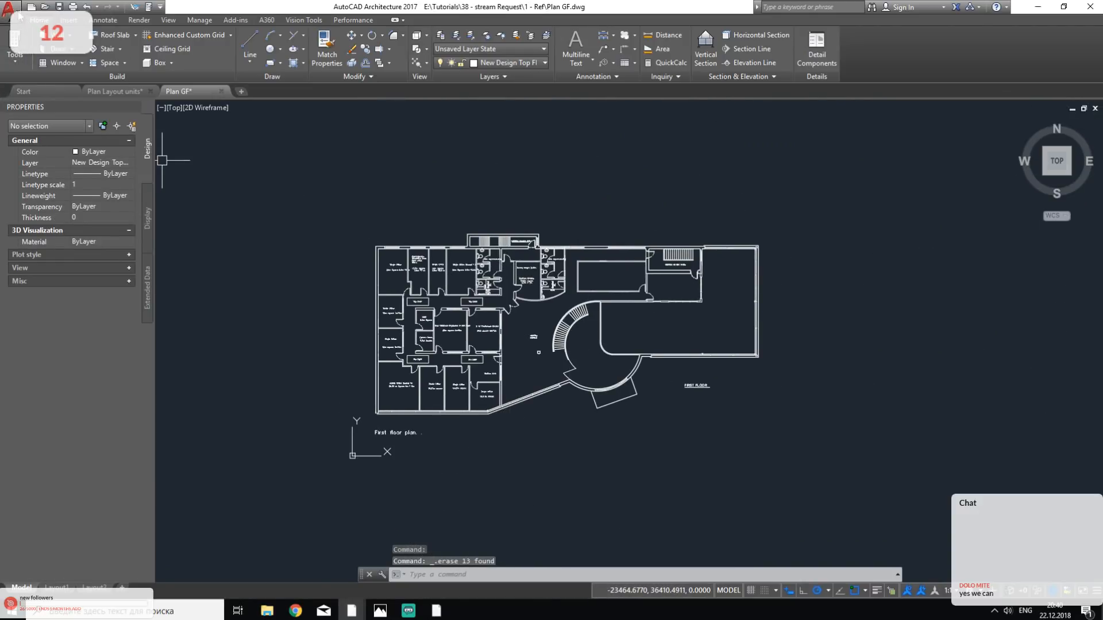
{"action": "left_click", "coordinate": [128, 90]}
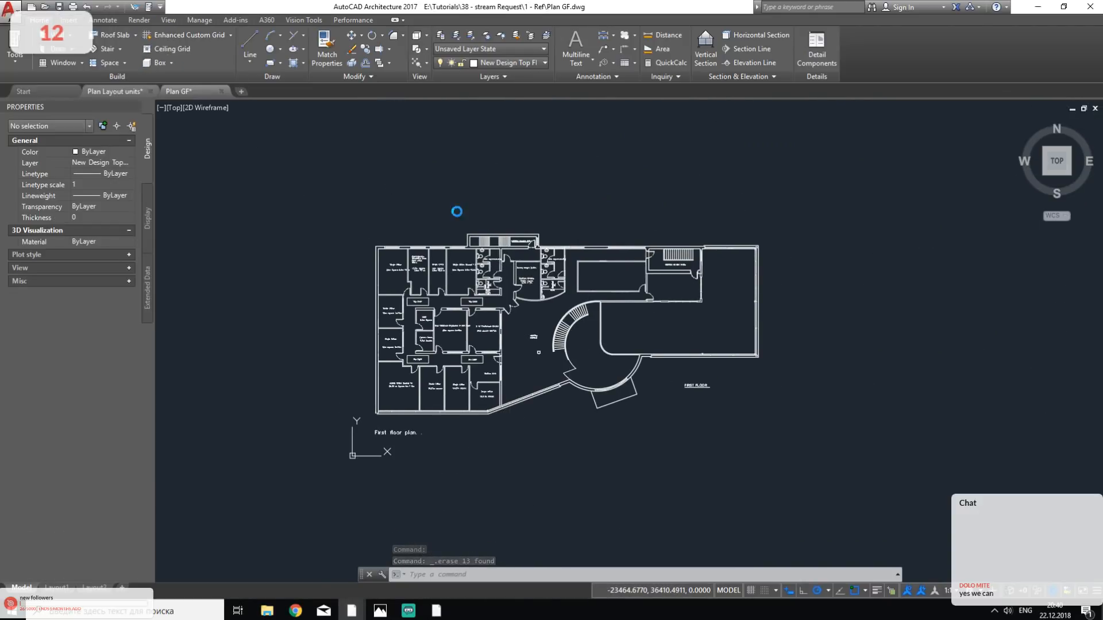
{"action": "left_click", "coordinate": [726, 414]}
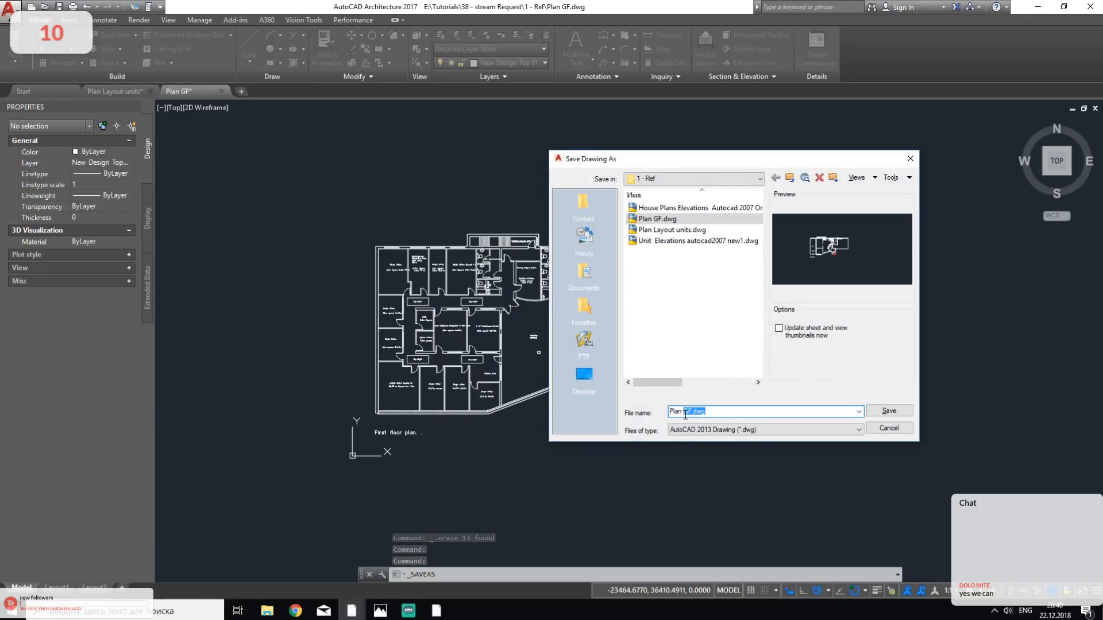
{"action": "left_click", "coordinate": [889, 411]}
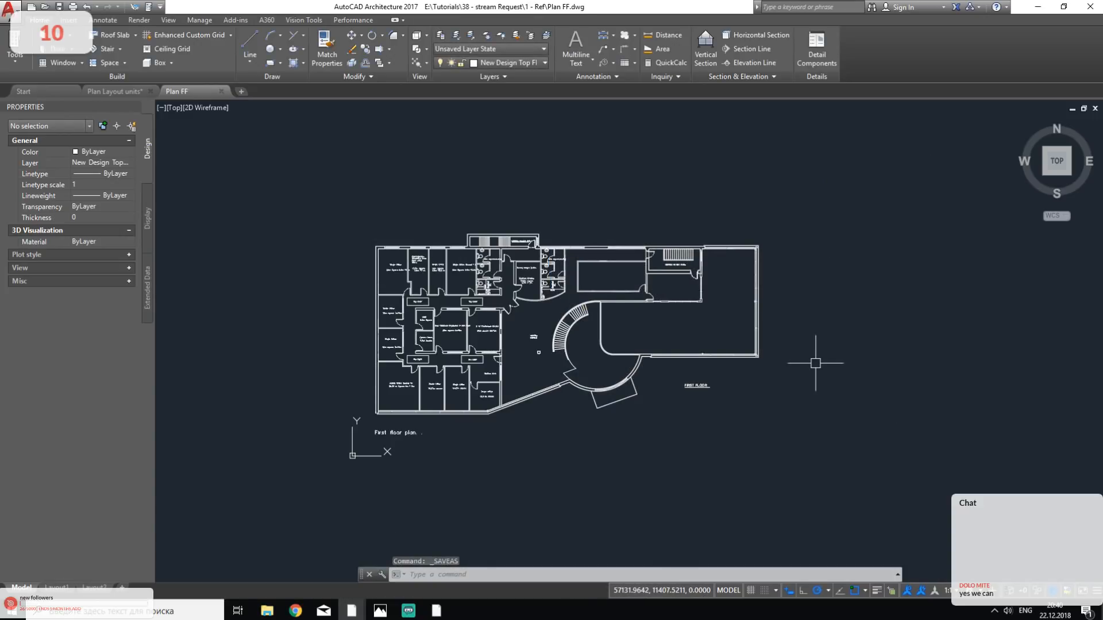
- Close AutoCAD without saving the pending changes to the Plan FF and Plan Layout units drawings
{"action": "middle_click_drag", "start_coordinate": [879, 189], "coordinate": [863, 189]}
{"action": "left_click", "coordinate": [1090, 6]}
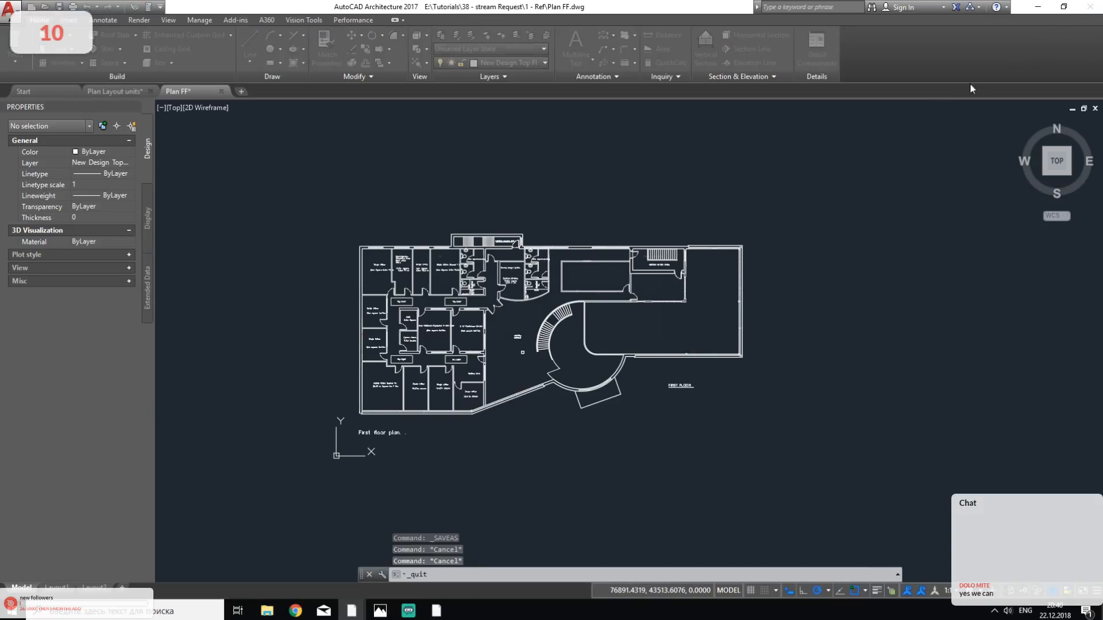
{"action": "left_click", "coordinate": [591, 329]}
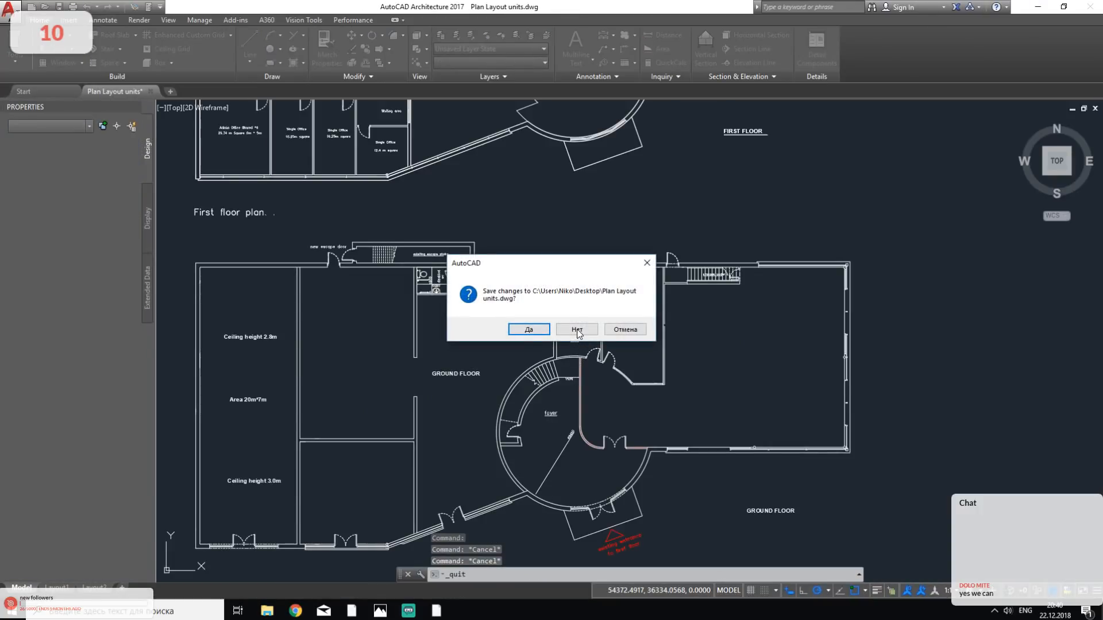
{"action": "left_click", "coordinate": [578, 332]}
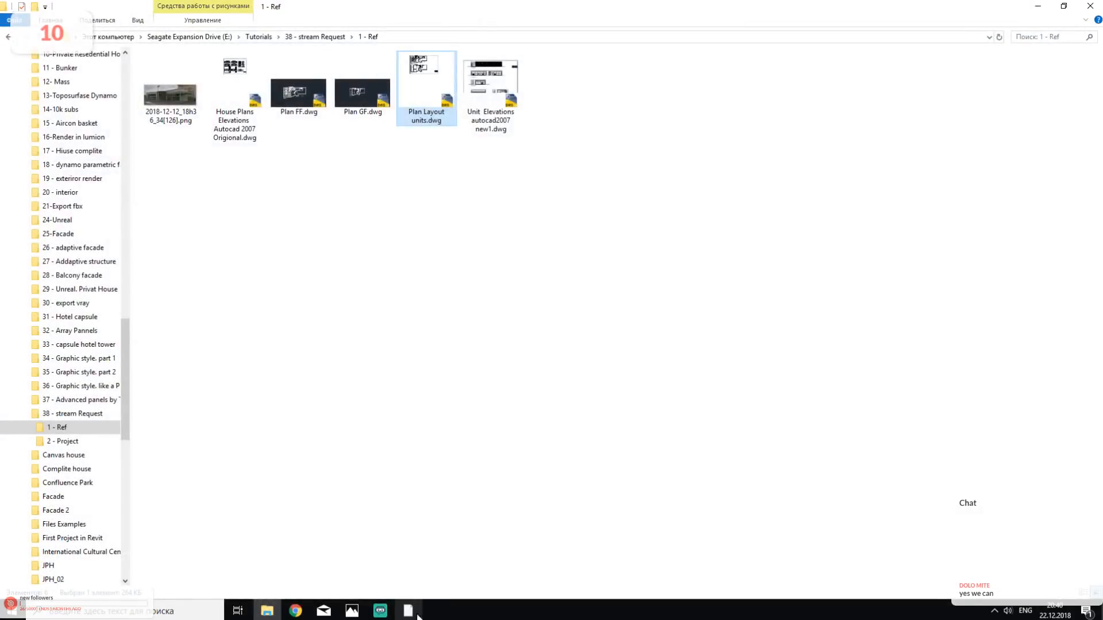
- Switch to Revit and create a new project from the Template.rte file in the US Metric folder
{"action": "left_click", "coordinate": [418, 614]}
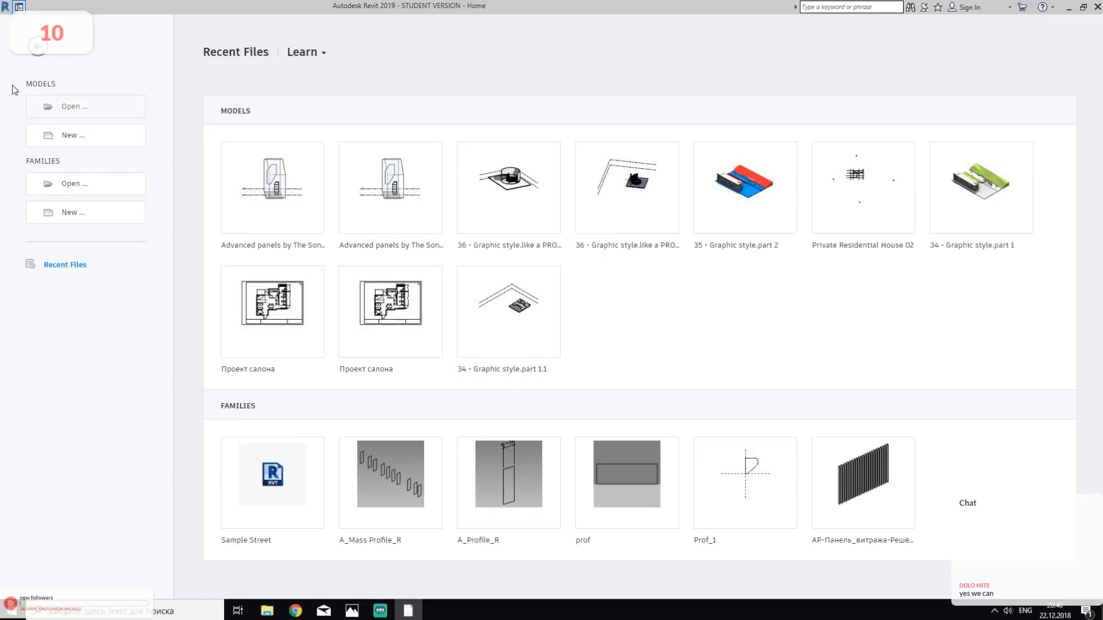
{"action": "left_click", "coordinate": [87, 140]}
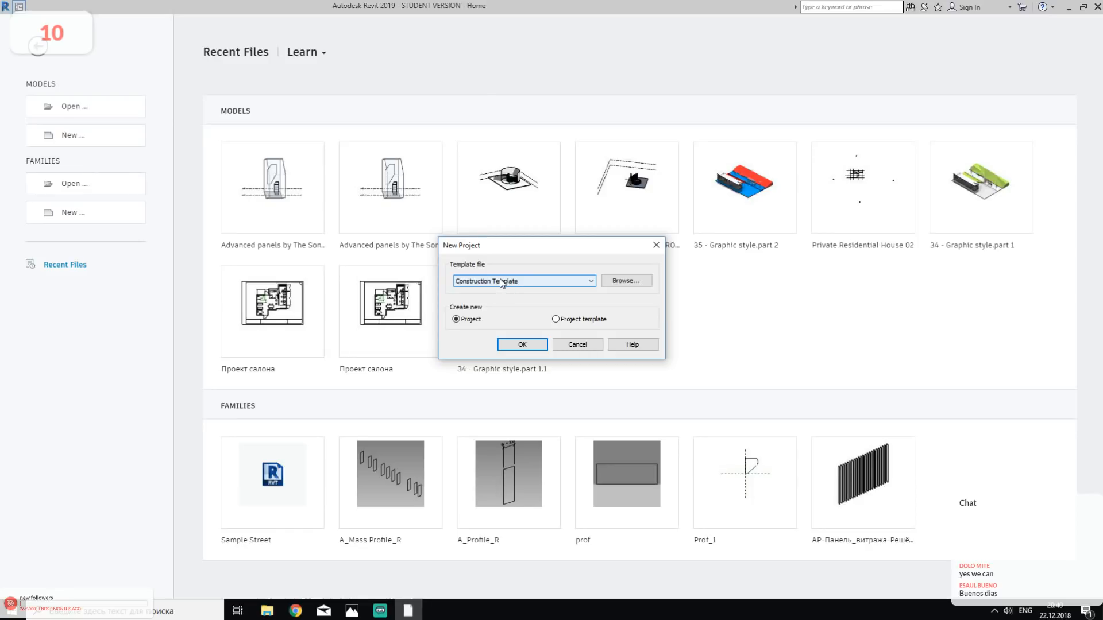
{"action": "left_click", "coordinate": [525, 281]}
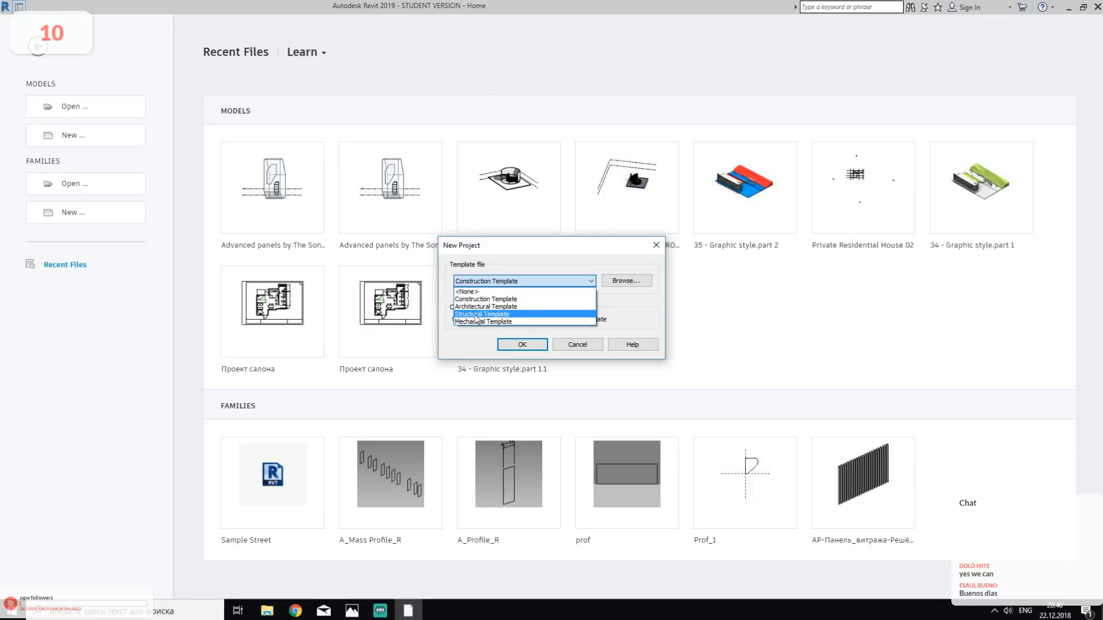
{"action": "left_click", "coordinate": [614, 282]}
{"action": "left_click", "coordinate": [611, 284]}
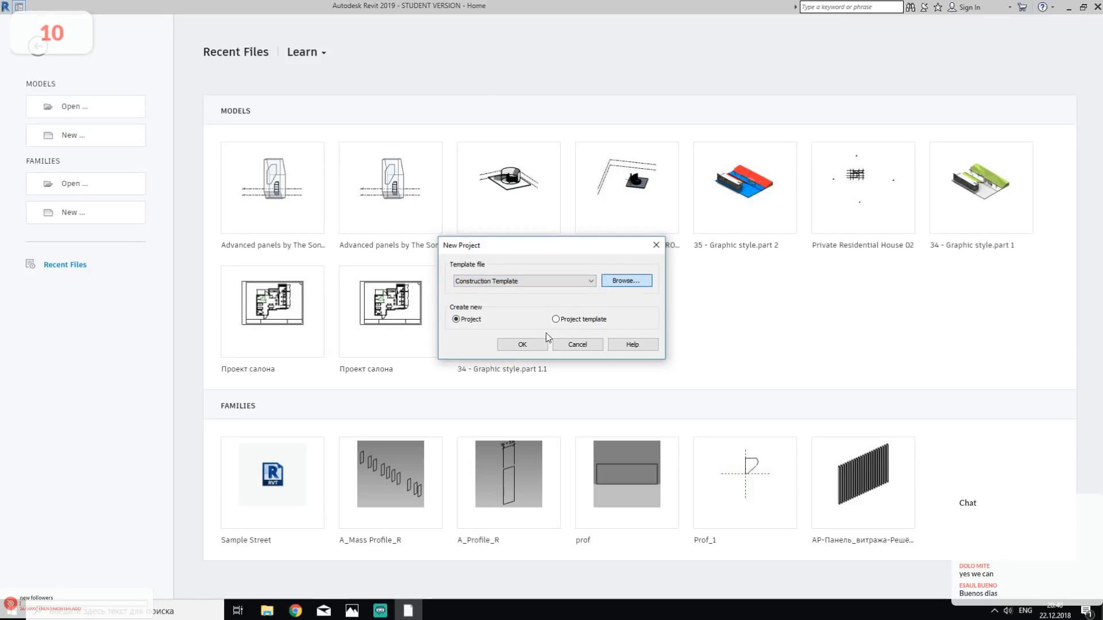
{"action": "left_click", "coordinate": [405, 317]}
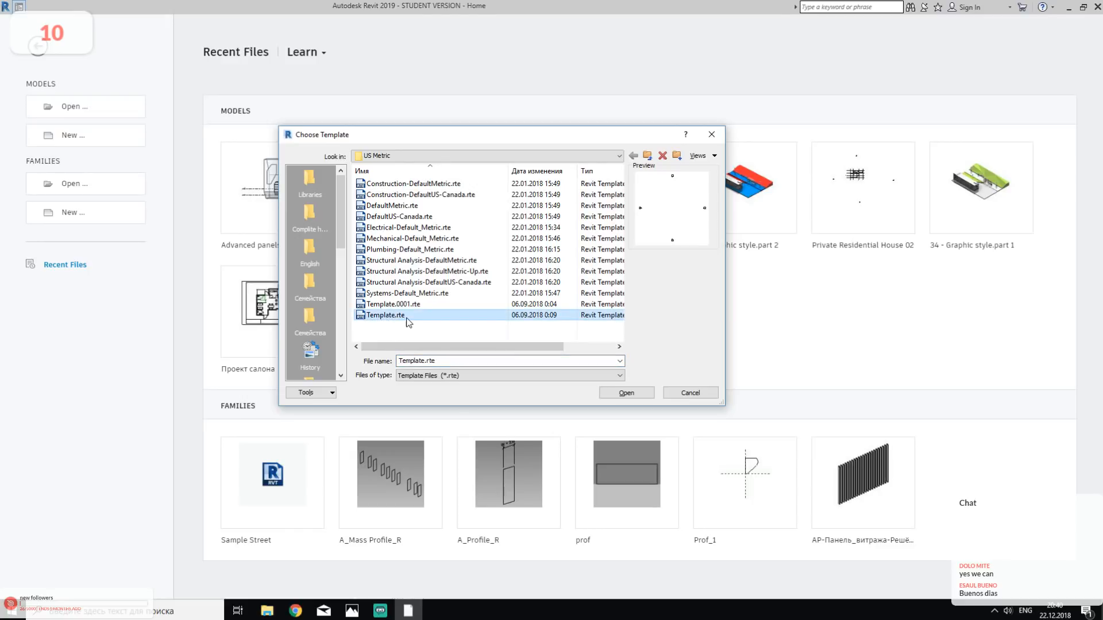
{"action": "left_click", "coordinate": [626, 393]}
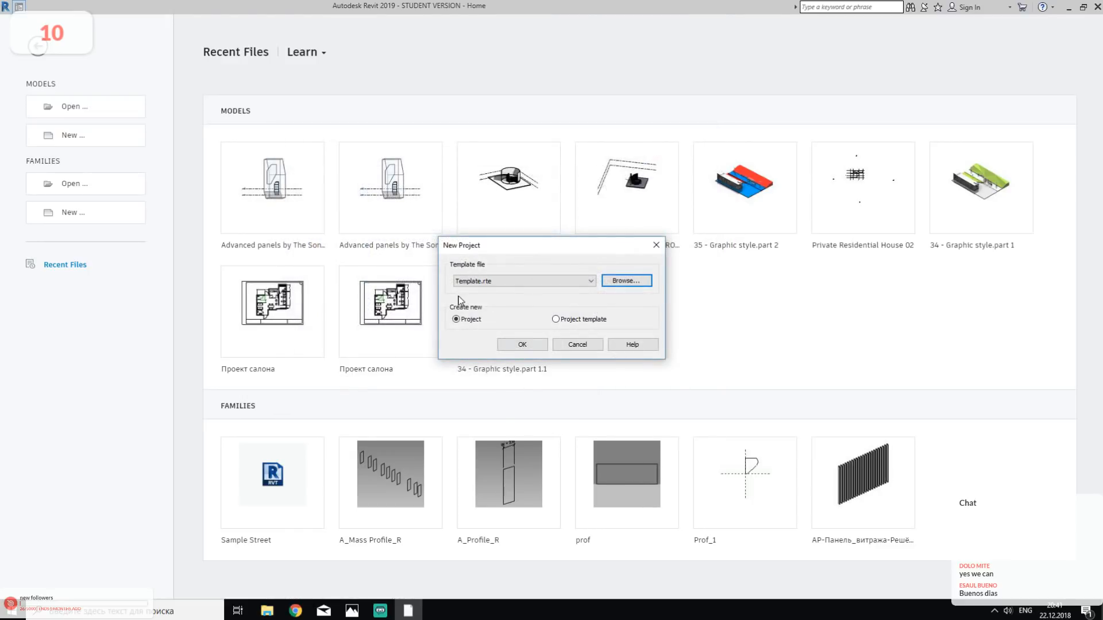
{"action": "left_click", "coordinate": [515, 344]}
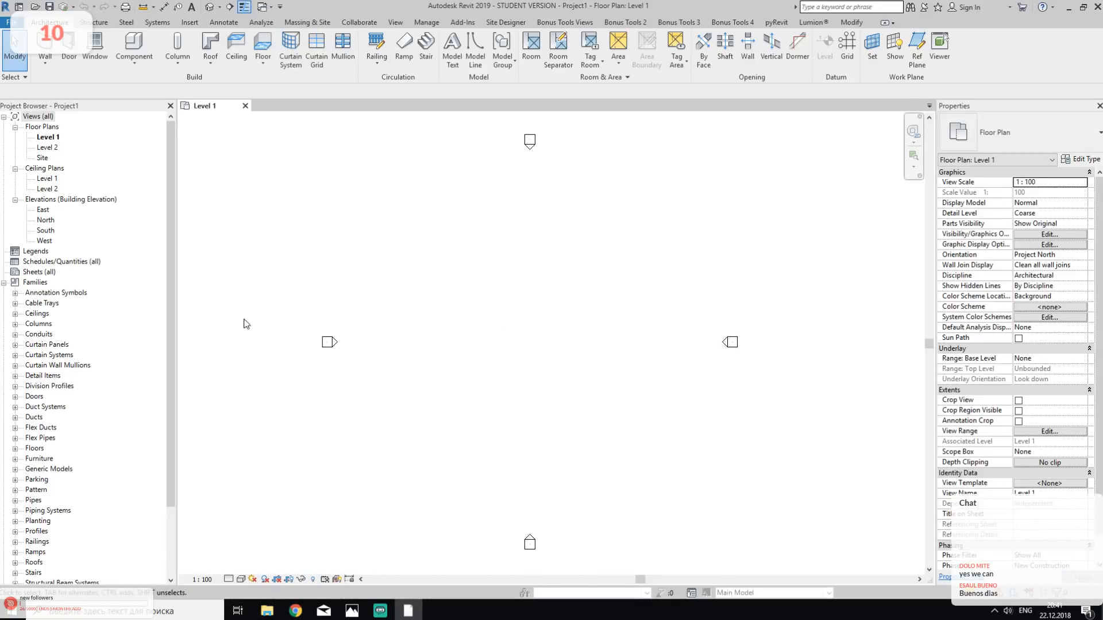
- Collapse the Families branch of the project tree and return to the Level 1 floor plan
{"action": "left_click", "coordinate": [4, 282]}
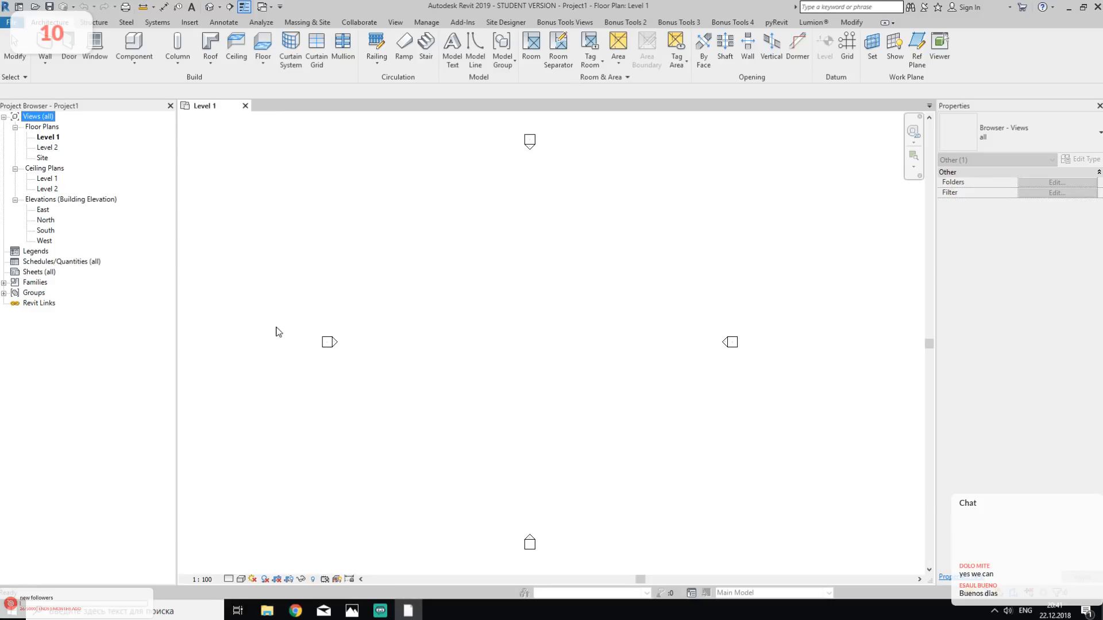
{"action": "left_click", "coordinate": [525, 326]}
{"action": "middle_click_drag", "start_coordinate": [529, 344], "coordinate": [545, 416]}
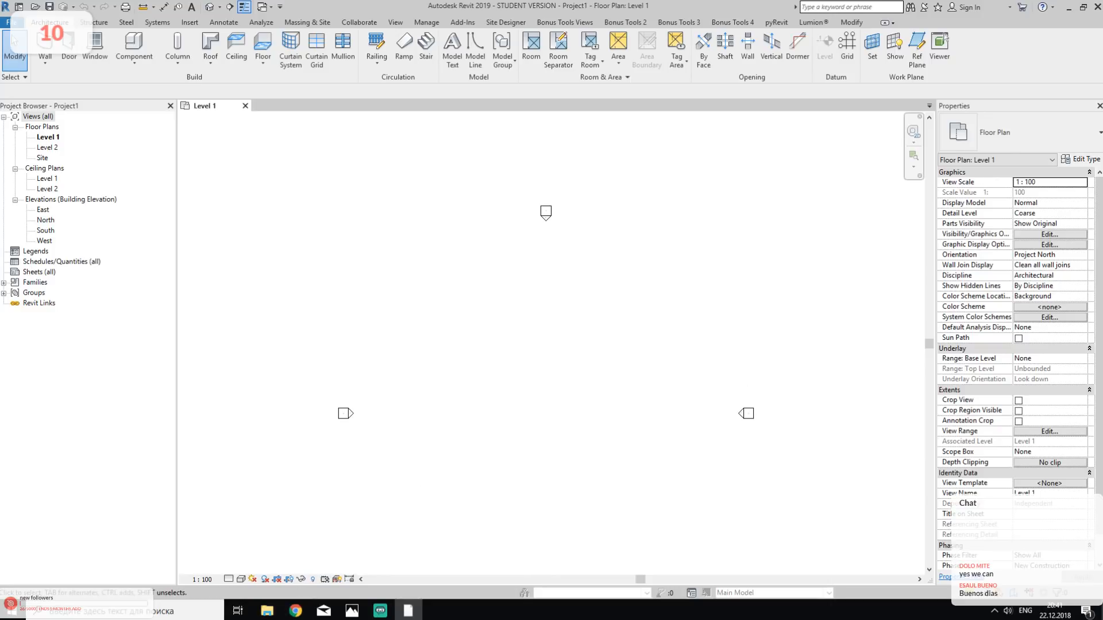
- Switch to File Explorer, copy the path of the 1 - Ref folder, and return to Revit
{"action": "left_click", "coordinate": [267, 610]}
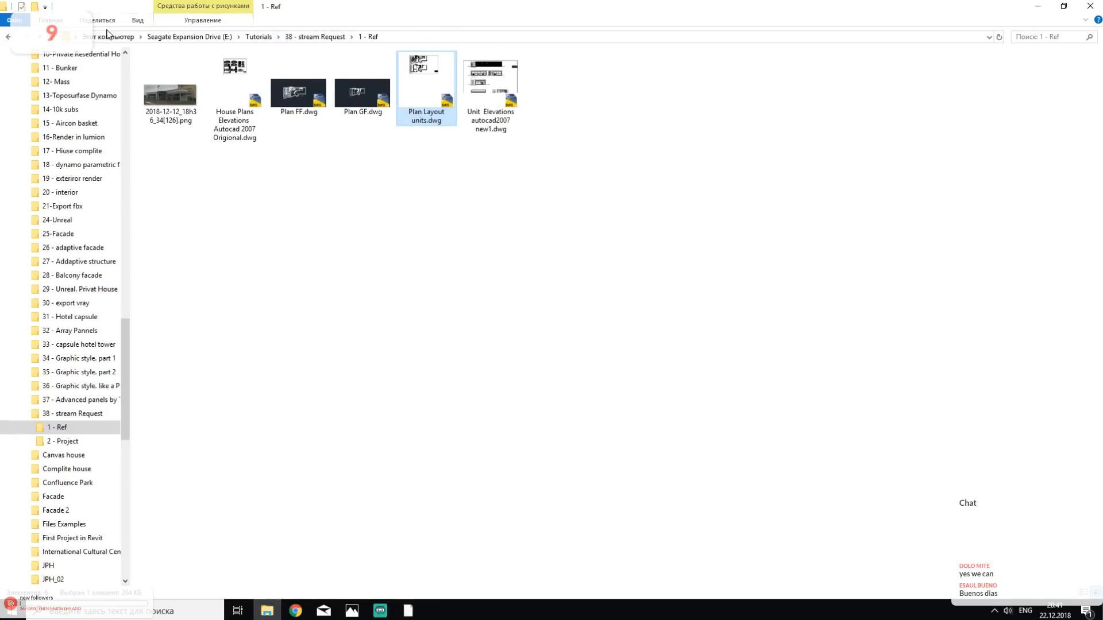
{"action": "left_click", "coordinate": [428, 37]}
{"action": "key", "text": "ctrl+c"}
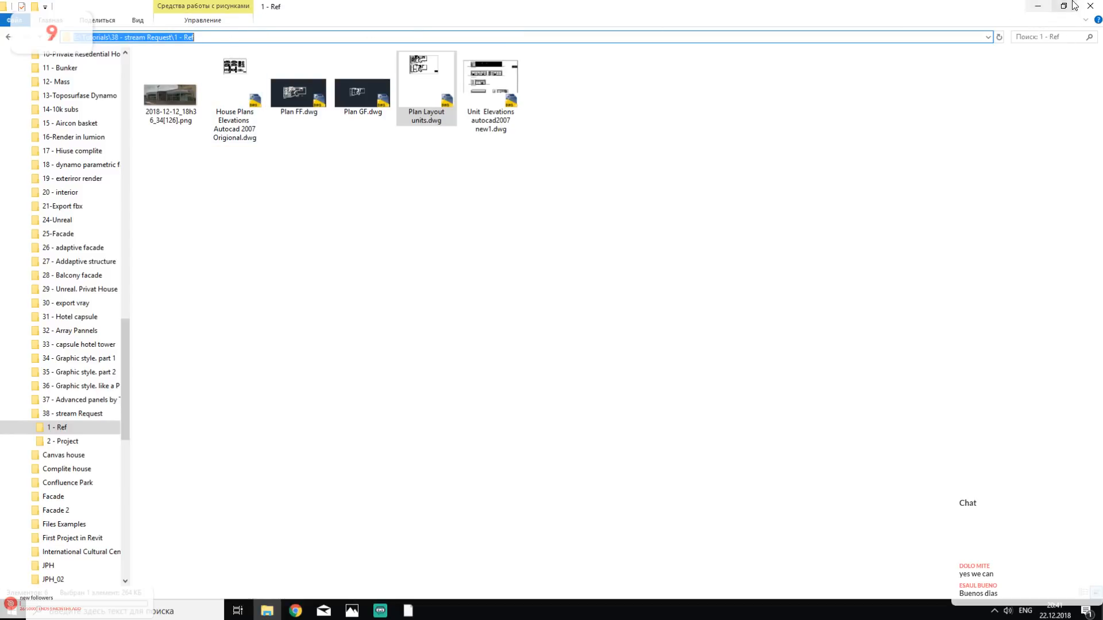
{"action": "left_click", "coordinate": [1037, 6]}
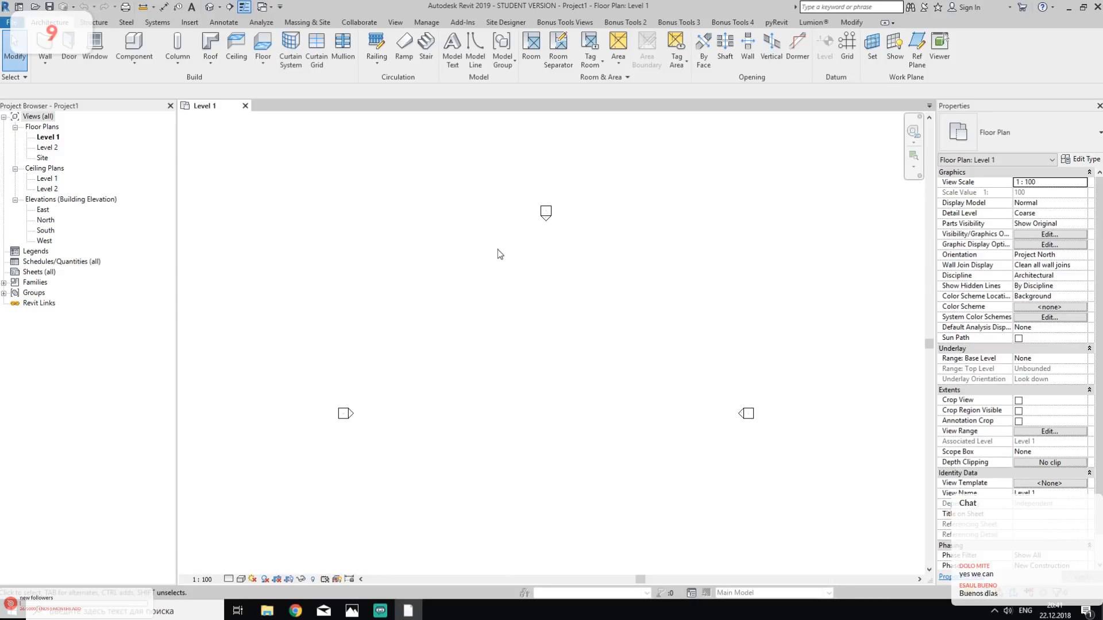
{"action": "left_click", "coordinate": [267, 611]}
{"action": "left_click", "coordinate": [1064, 6]}
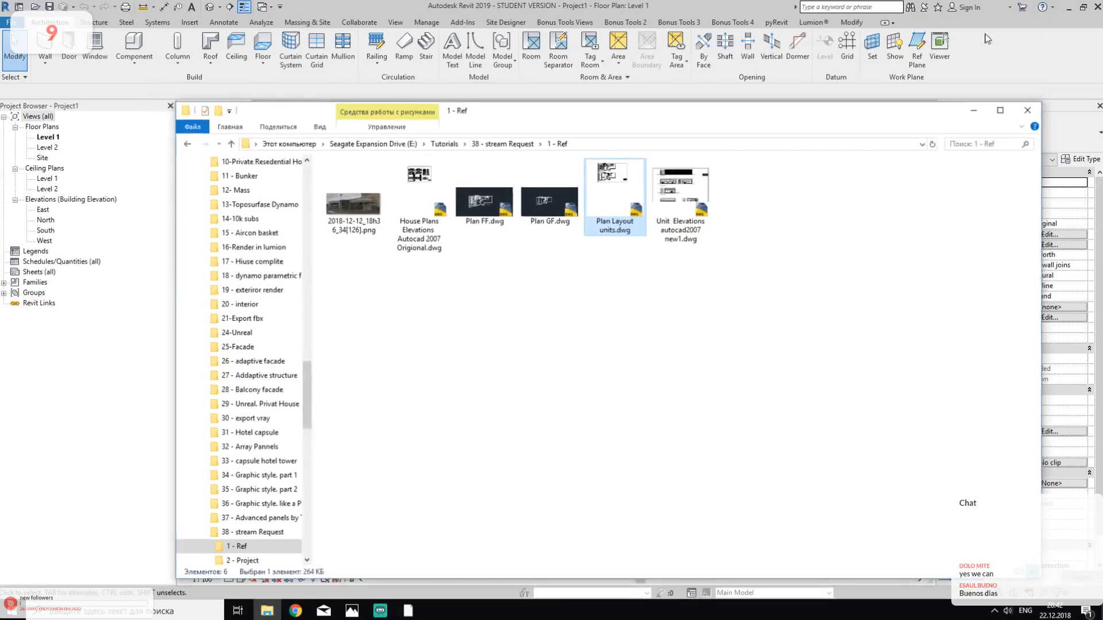
{"action": "left_click_drag", "start_coordinate": [566, 135], "coordinate": [881, 221]}
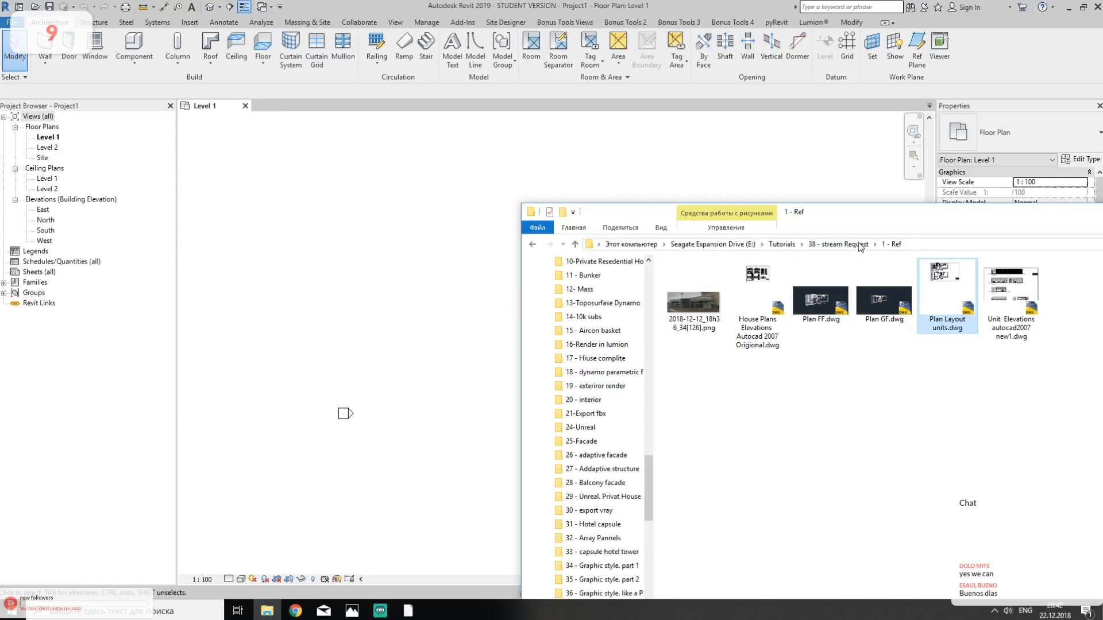
{"action": "left_click_drag", "start_coordinate": [882, 217], "coordinate": [694, 310]}
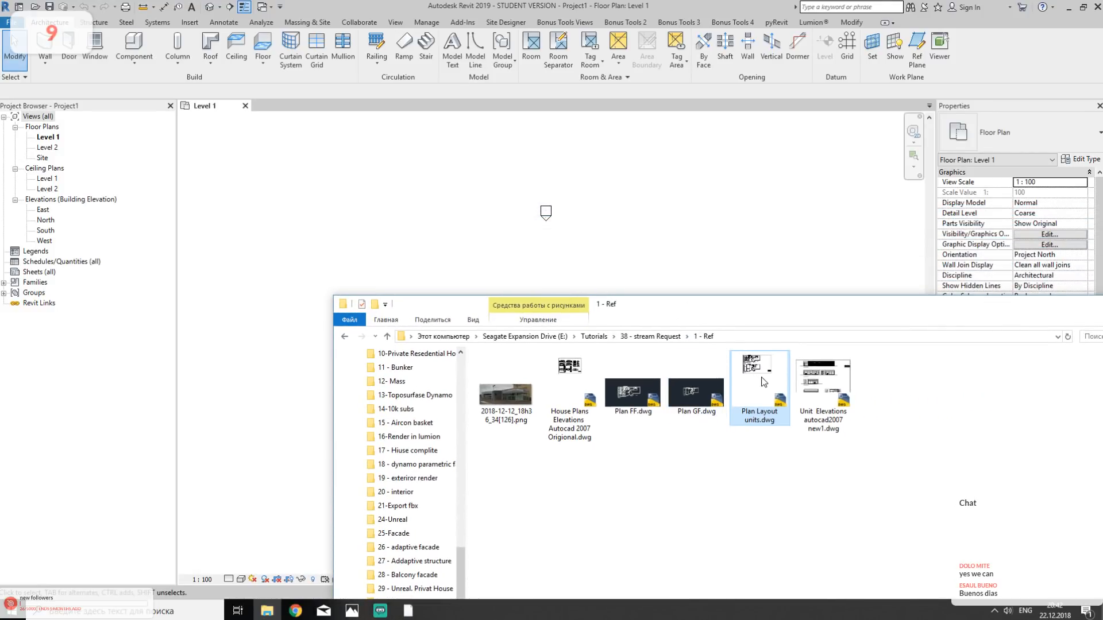
{"action": "double_click", "coordinate": [661, 297]}
{"action": "left_click", "coordinate": [1020, 11]}
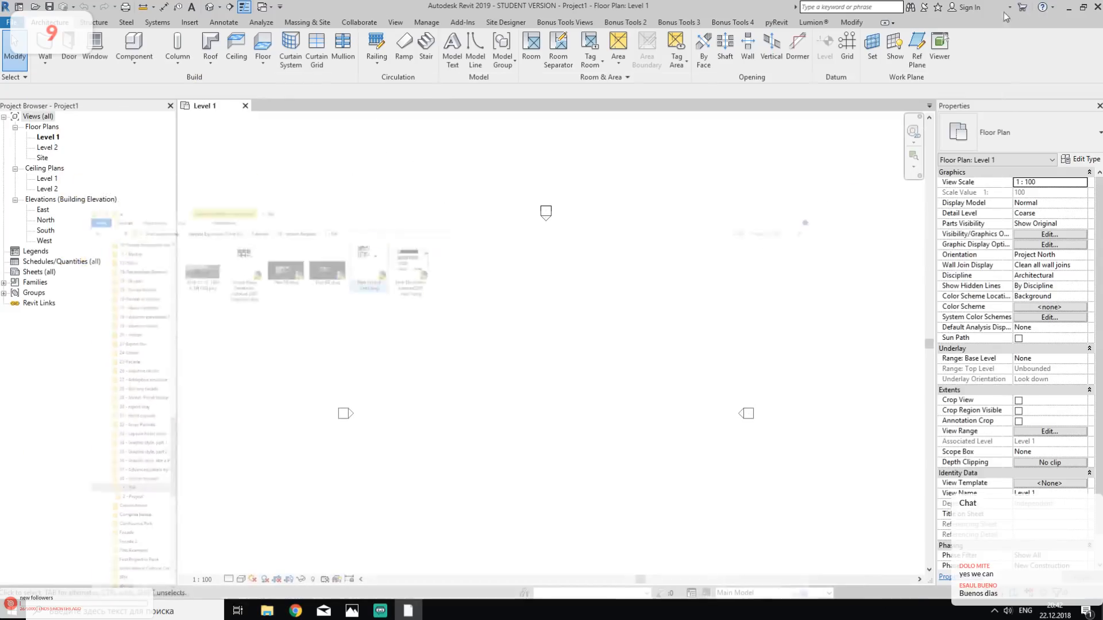
- Start linking a CAD file and choose Plan GF.dwg from E:\Tutorials\38 - stream Request\1 - Ref
{"action": "left_click", "coordinate": [190, 23]}
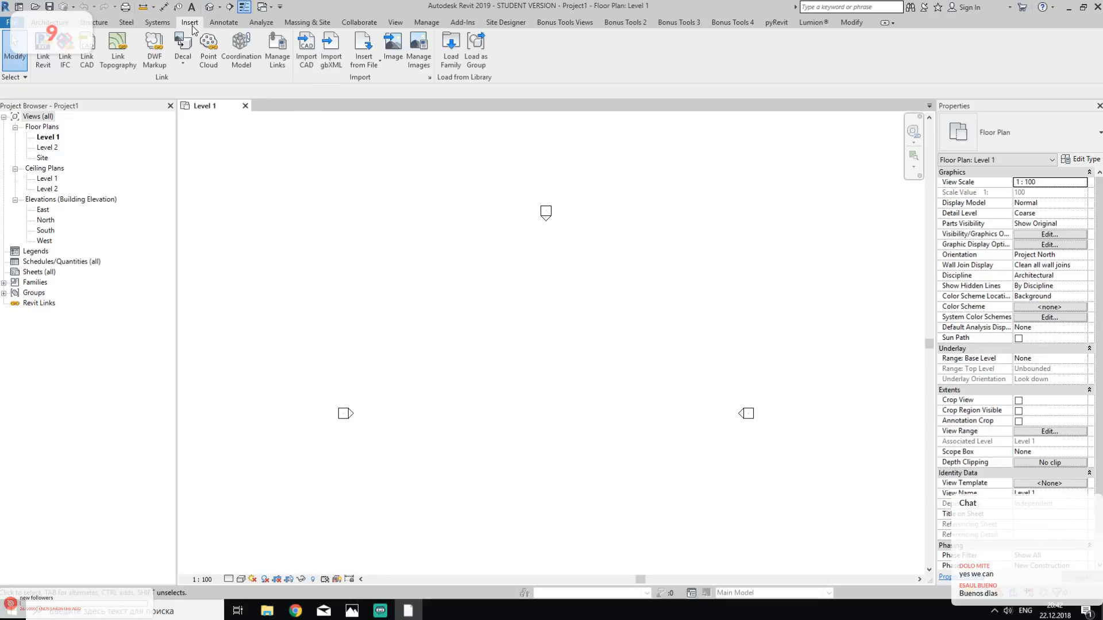
{"action": "left_click", "coordinate": [90, 61]}
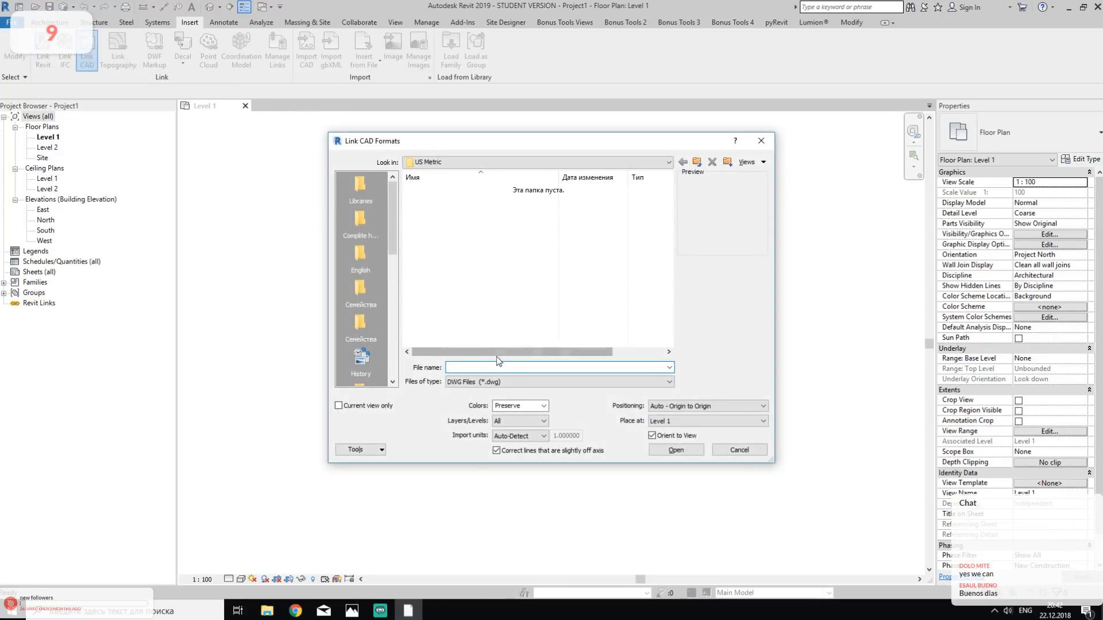
{"action": "key", "text": "ctrl+v"}
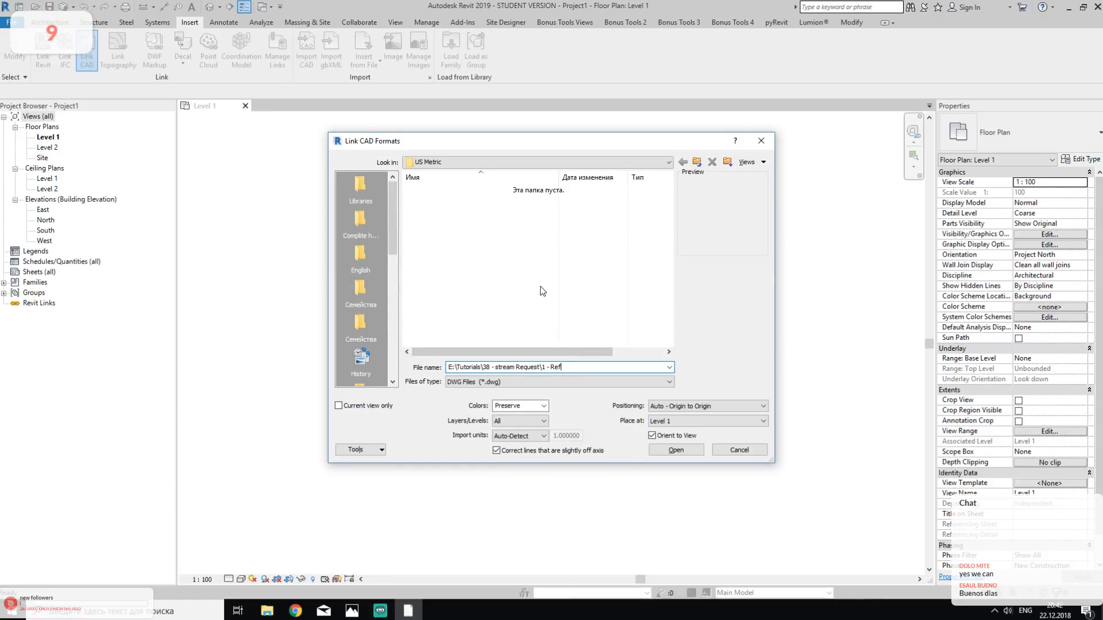
{"action": "key", "text": "Return"}
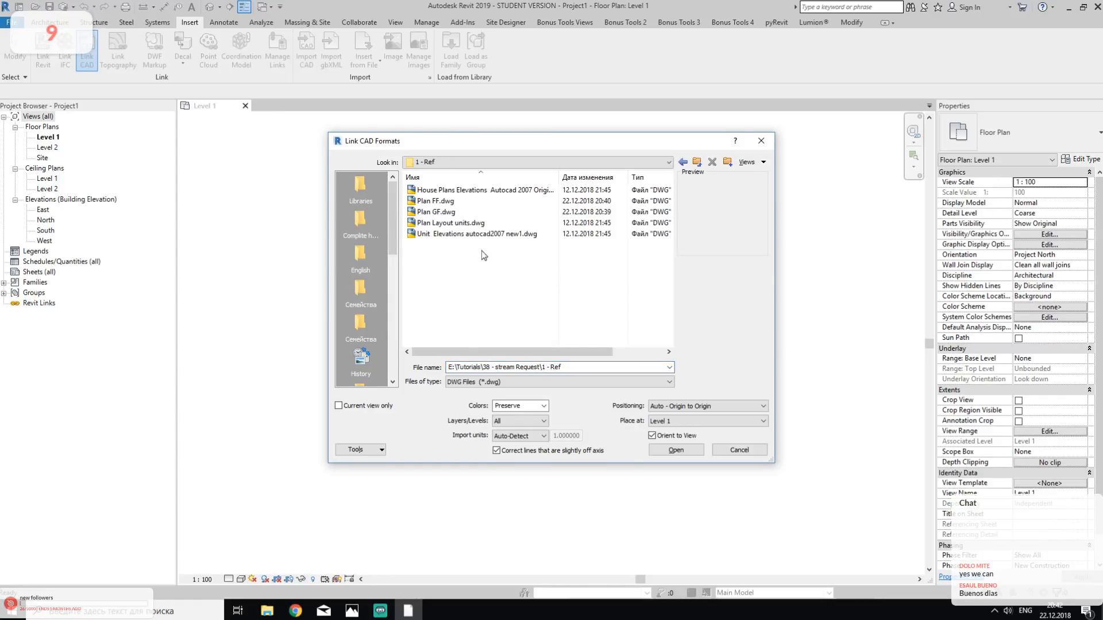
{"action": "left_click", "coordinate": [458, 212]}
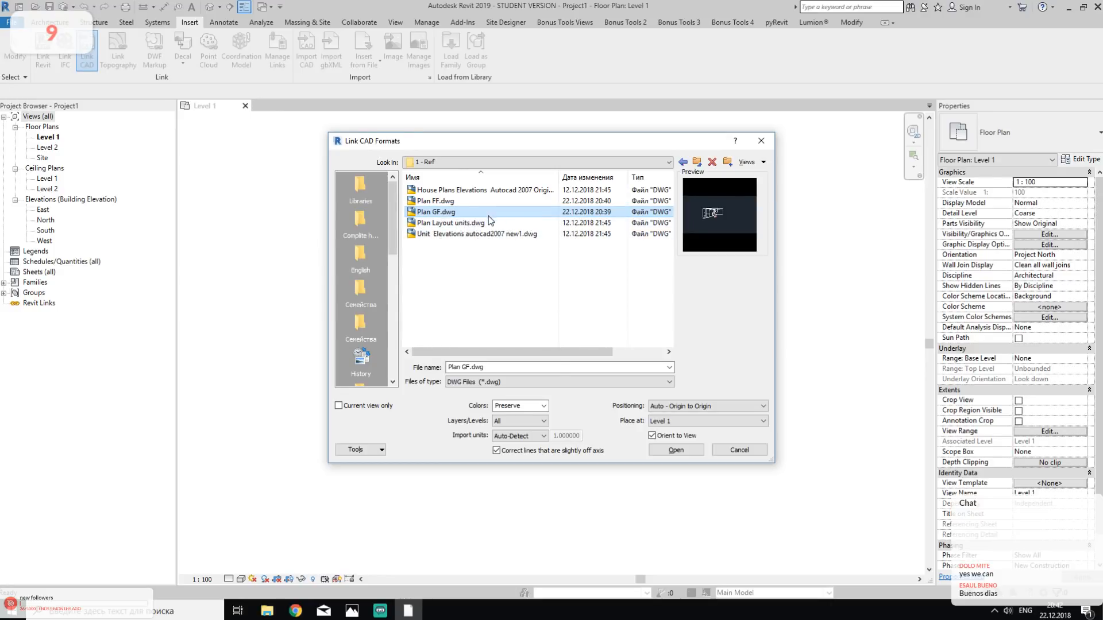
- Check the placement level options and restrict the Plan GF.dwg link to the current view only
{"action": "left_click", "coordinate": [339, 408]}
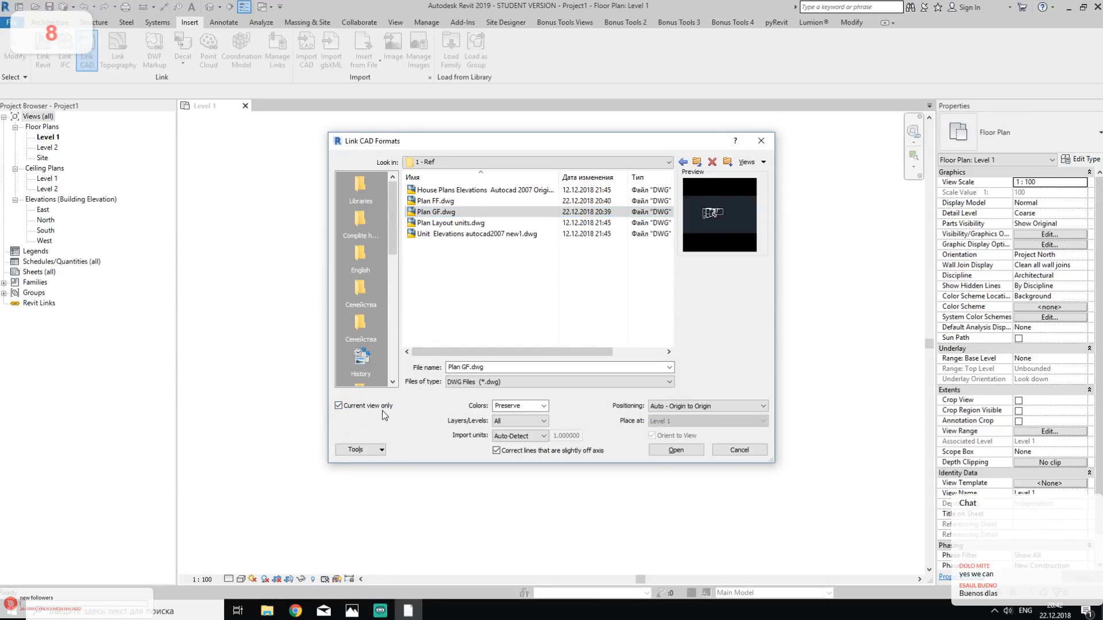
{"action": "left_click", "coordinate": [358, 409]}
{"action": "left_click", "coordinate": [699, 423]}
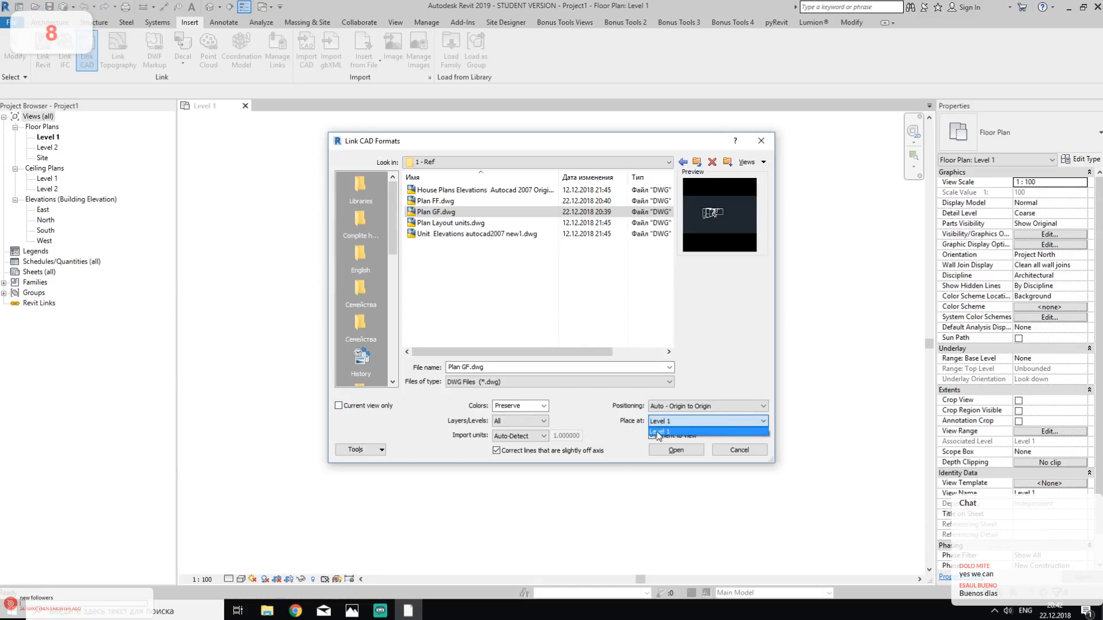
{"action": "left_click", "coordinate": [664, 430]}
{"action": "left_click", "coordinate": [671, 422]}
{"action": "left_click", "coordinate": [640, 425]}
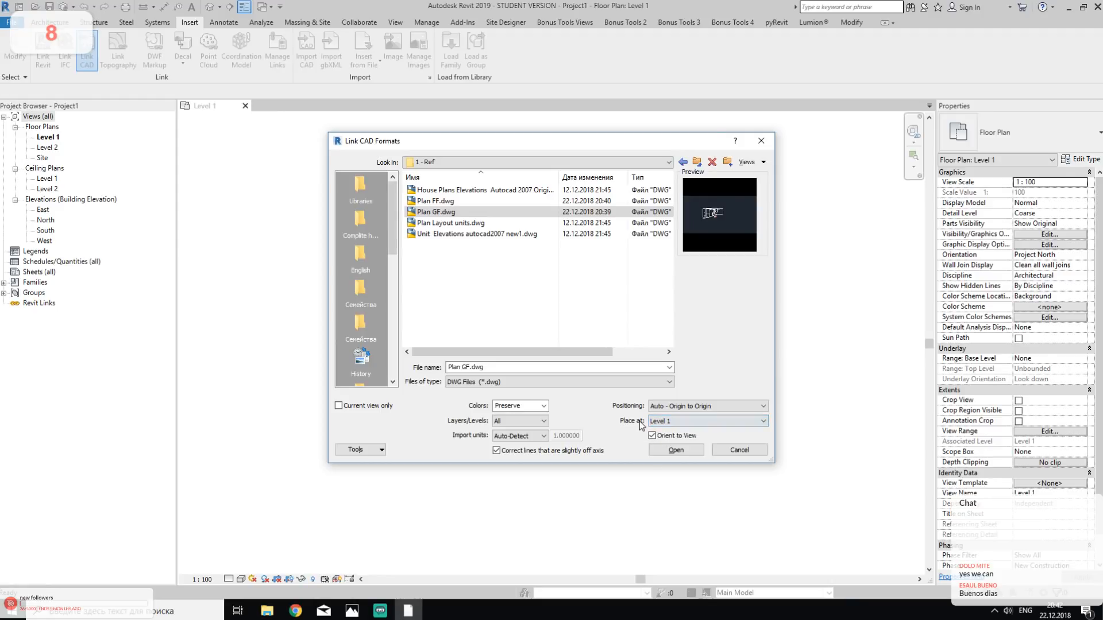
{"action": "left_click", "coordinate": [354, 406]}
- Set the positioning of the linked drawing to Auto - Center to Center
{"action": "left_click", "coordinate": [703, 407]}
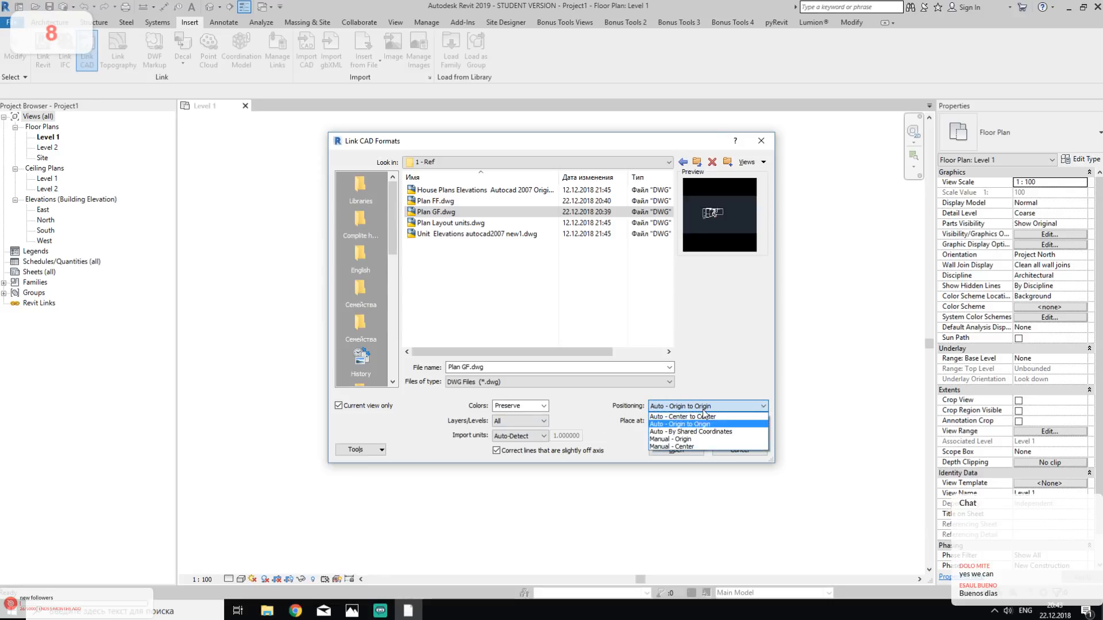
{"action": "left_click", "coordinate": [706, 416]}
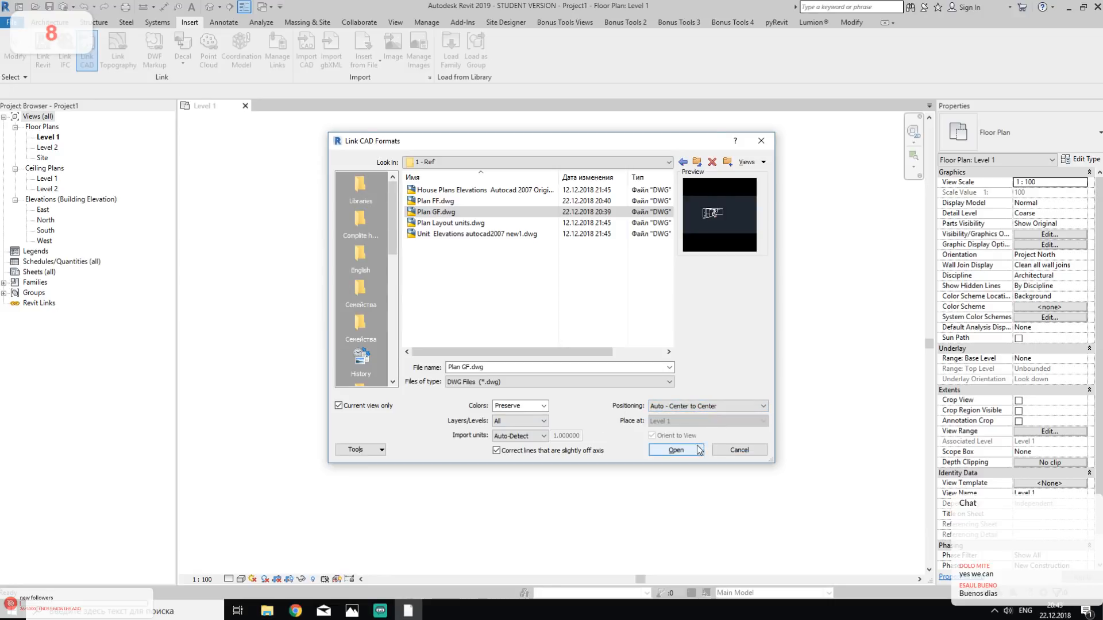
{"action": "left_click", "coordinate": [697, 407]}
{"action": "left_click", "coordinate": [701, 409]}
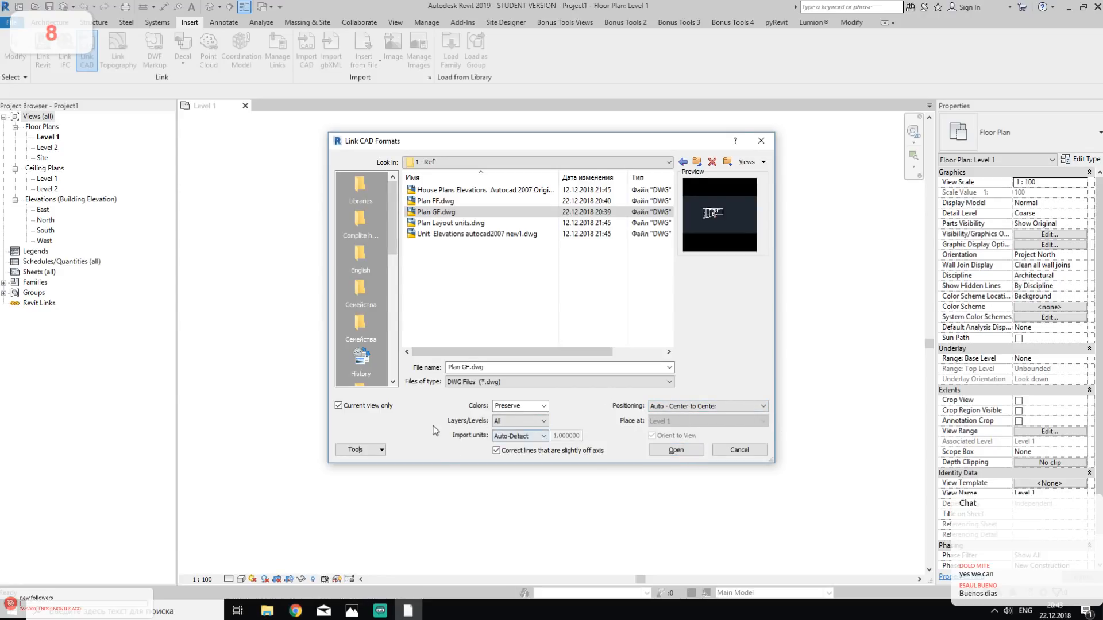
- Set the link colors to Black and White and link Plan GF.dwg into the Level 1 floor plan
{"action": "left_click", "coordinate": [543, 407]}
{"action": "left_click", "coordinate": [544, 408]}
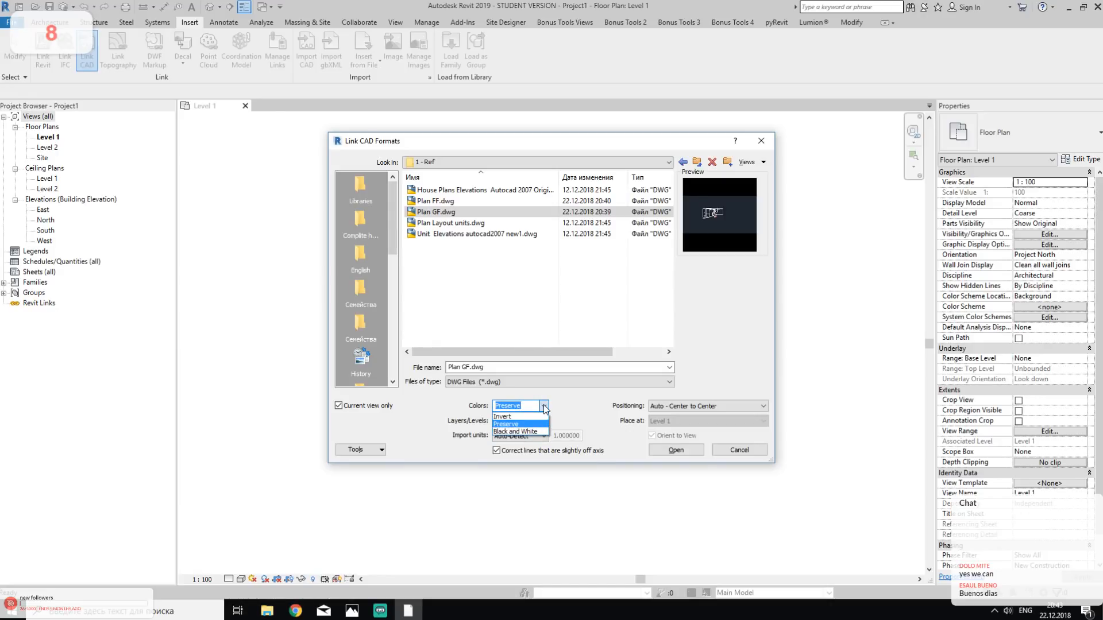
{"action": "left_click", "coordinate": [542, 431]}
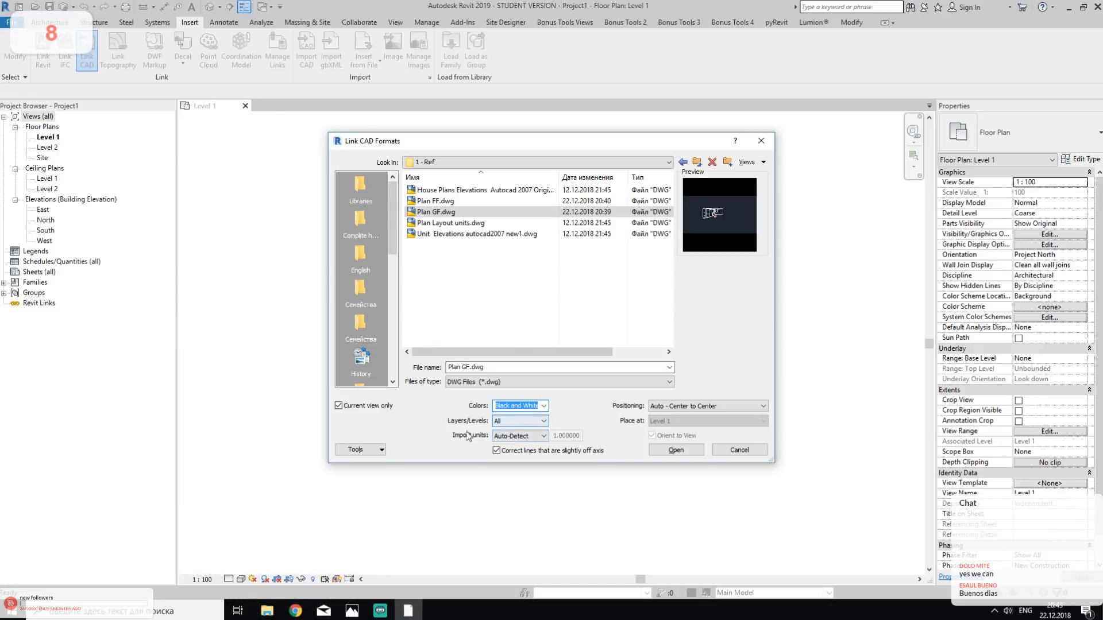
{"action": "left_click", "coordinate": [680, 450]}
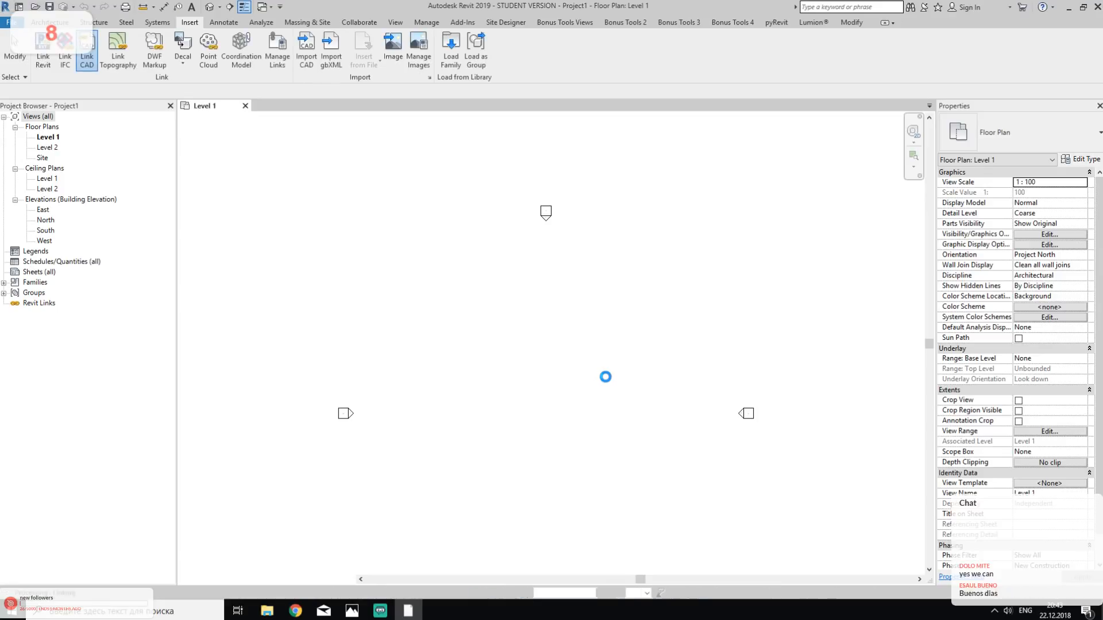
{"action": "left_click", "coordinate": [619, 337]}
{"action": "left_click", "coordinate": [616, 322]}
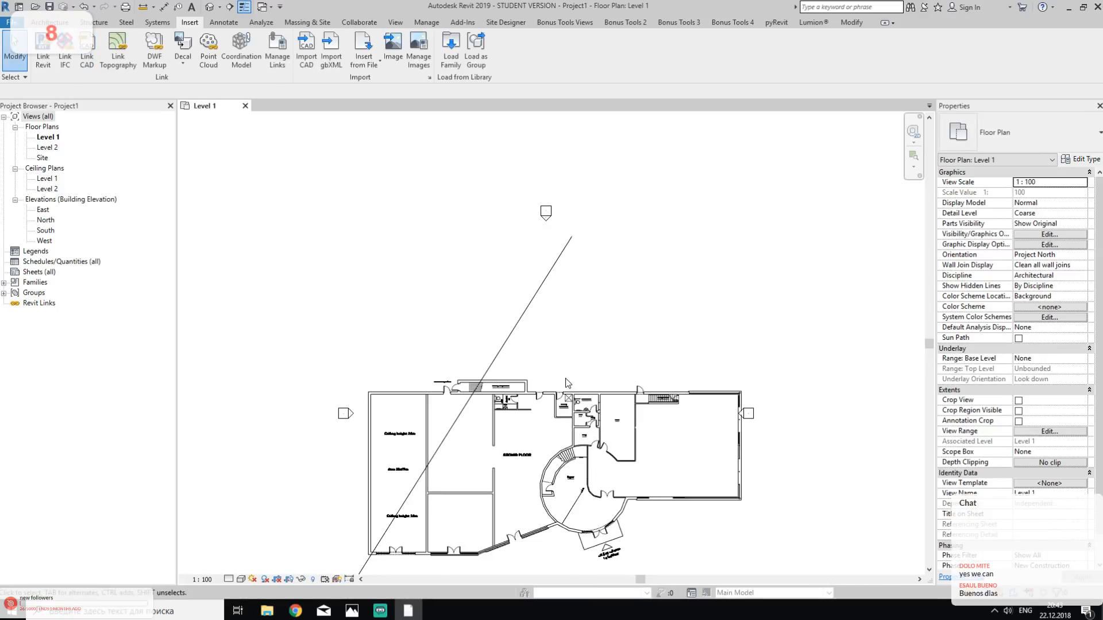
- Examine the linked Plan GF.dwg in the Level 1 floor plan, including its diagonal line and surrounding elevation markers
{"action": "scroll", "coordinate": [395, 404], "scroll_direction": "up", "scroll_amount": 5}
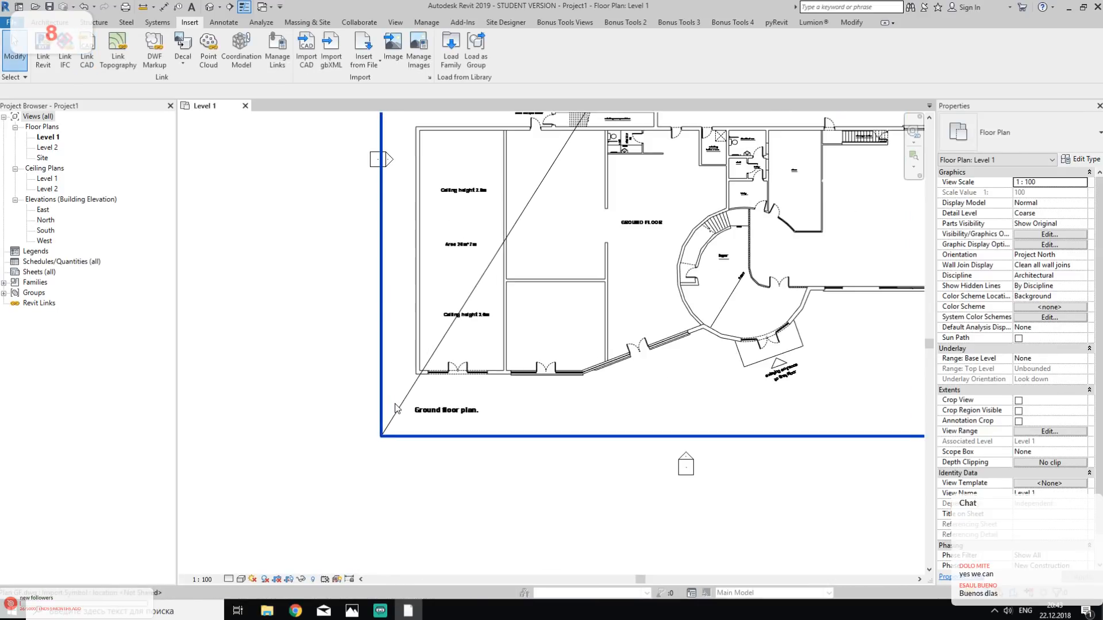
{"action": "scroll", "coordinate": [395, 408], "scroll_direction": "up", "scroll_amount": 1}
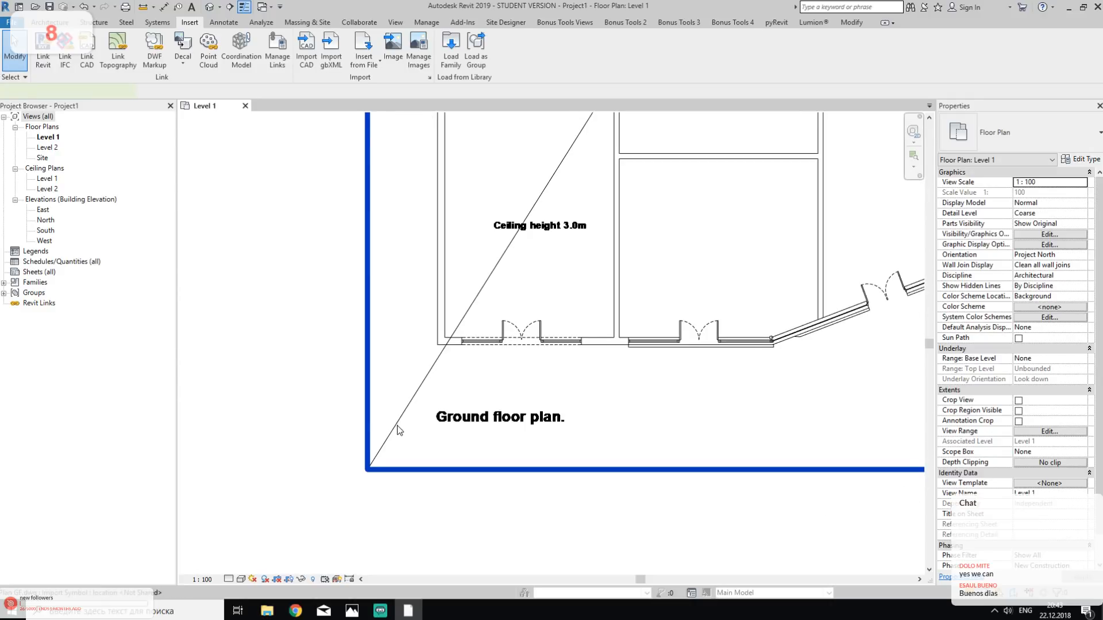
{"action": "left_click", "coordinate": [395, 426]}
{"action": "left_click", "coordinate": [284, 411]}
{"action": "scroll", "coordinate": [285, 410], "scroll_direction": "down", "scroll_amount": 3}
{"action": "middle_click_drag", "start_coordinate": [503, 290], "coordinate": [400, 607]}
{"action": "scroll", "coordinate": [569, 298], "scroll_direction": "up", "scroll_amount": 3}
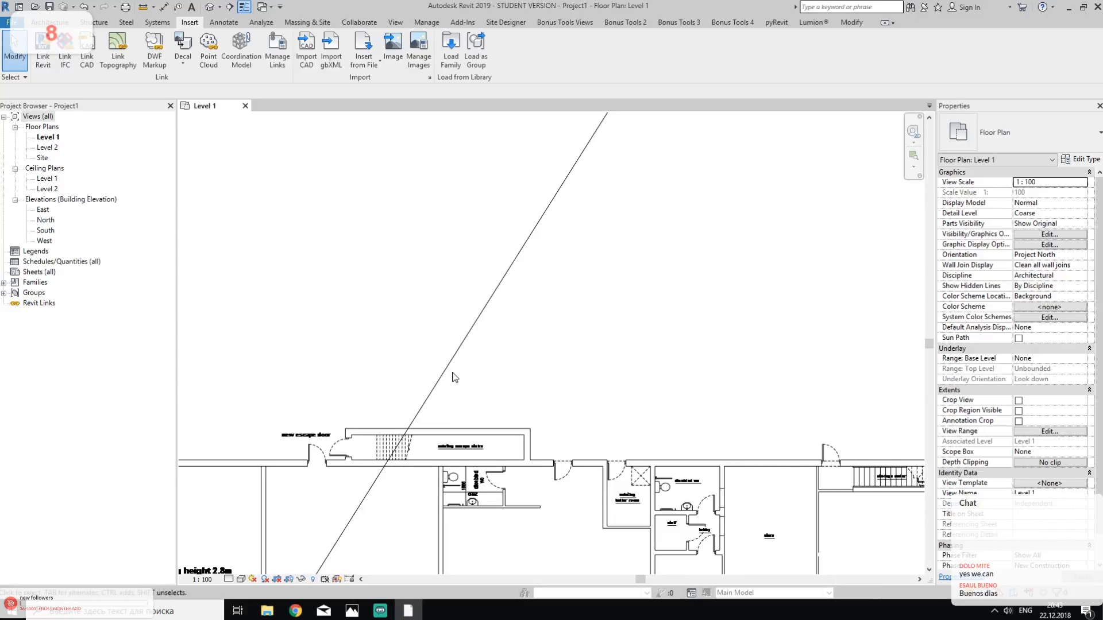
{"action": "scroll", "coordinate": [454, 377], "scroll_direction": "down", "scroll_amount": 5}
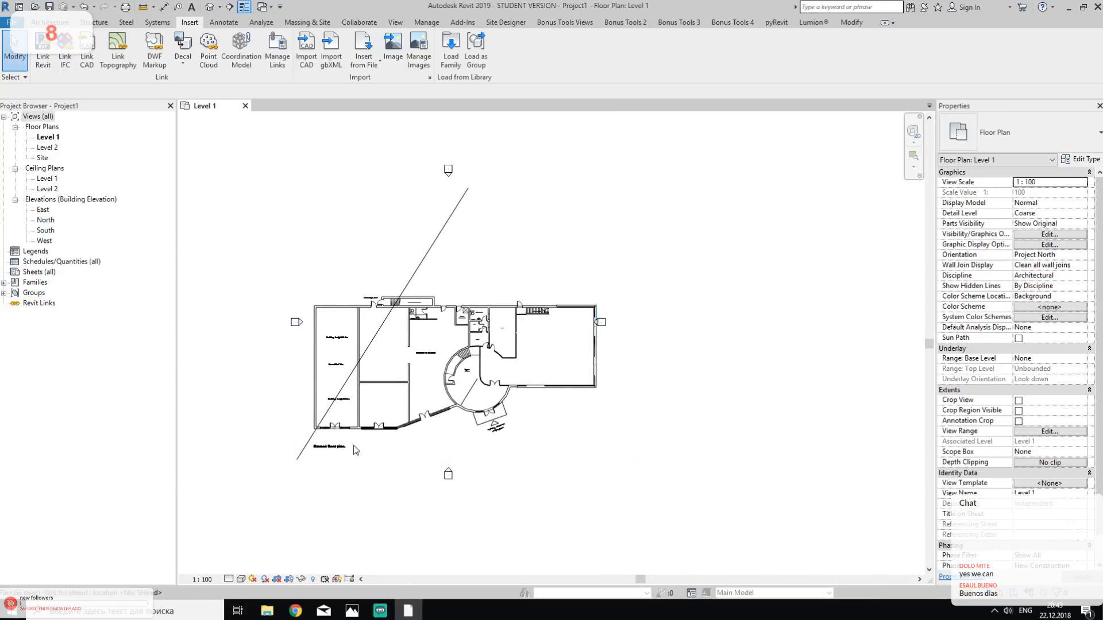
{"action": "middle_click_drag", "start_coordinate": [347, 453], "coordinate": [297, 440]}
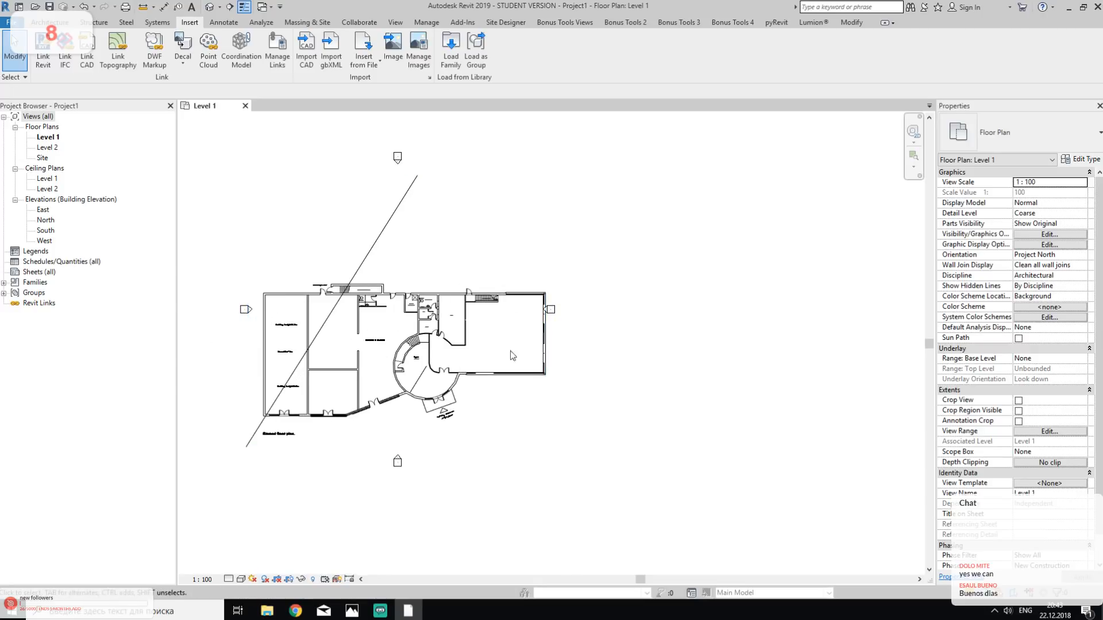
{"action": "left_click", "coordinate": [337, 371]}
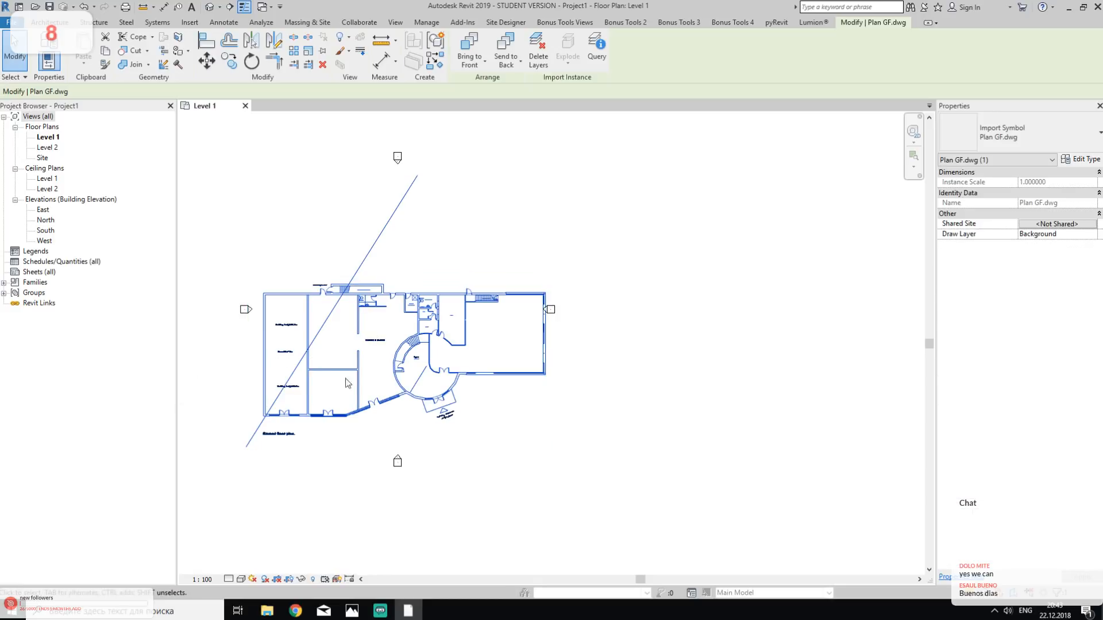
- Move the east and south elevation markers farther away from the linked ground floor drawing
{"action": "left_click", "coordinate": [664, 458]}
{"action": "left_click_drag", "start_coordinate": [525, 253], "coordinate": [630, 377]}
{"action": "left_click_drag", "start_coordinate": [552, 311], "coordinate": [737, 333]}
{"action": "left_click", "coordinate": [638, 454]}
{"action": "middle_click_drag", "start_coordinate": [570, 501], "coordinate": [656, 381]}
{"action": "left_click_drag", "start_coordinate": [458, 345], "coordinate": [489, 364]}
{"action": "left_click_drag", "start_coordinate": [455, 320], "coordinate": [522, 388]}
{"action": "mouse_move", "coordinate": [485, 344]}
{"action": "left_mouse_down"}
{"action": "mouse_move", "coordinate": [536, 477]}
{"action": "mouse_move", "coordinate": [526, 454]}
{"action": "left_mouse_up"}
{"action": "left_click", "coordinate": [495, 386]}
- Move the west and north elevation markers farther outward from the linked ground floor drawing
{"action": "middle_click_drag", "start_coordinate": [358, 376], "coordinate": [428, 489]}
{"action": "mouse_move", "coordinate": [382, 284]}
{"action": "left_mouse_down"}
{"action": "mouse_move", "coordinate": [422, 335]}
{"action": "mouse_move", "coordinate": [247, 319]}
{"action": "left_mouse_up"}
{"action": "left_click", "coordinate": [385, 221]}
{"action": "middle_click_drag", "start_coordinate": [519, 150], "coordinate": [515, 274]}
{"action": "left_click_drag", "start_coordinate": [516, 217], "coordinate": [609, 326]}
{"action": "left_click_drag", "start_coordinate": [549, 275], "coordinate": [559, 193]}
{"action": "left_click", "coordinate": [632, 323]}
{"action": "middle_click_drag", "start_coordinate": [647, 397], "coordinate": [575, 271]}
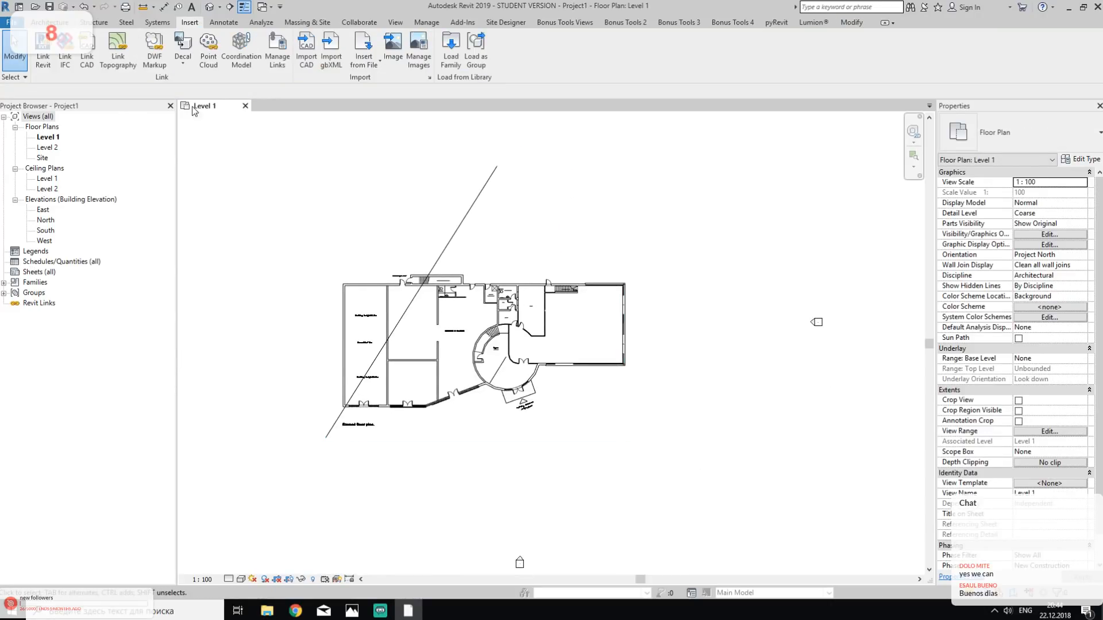
- Draw a vertical grid line through the westernmost room, extending beyond the plan at both ends, with its bubble at the south end
{"action": "left_click", "coordinate": [51, 22]}
{"action": "left_click", "coordinate": [846, 46]}
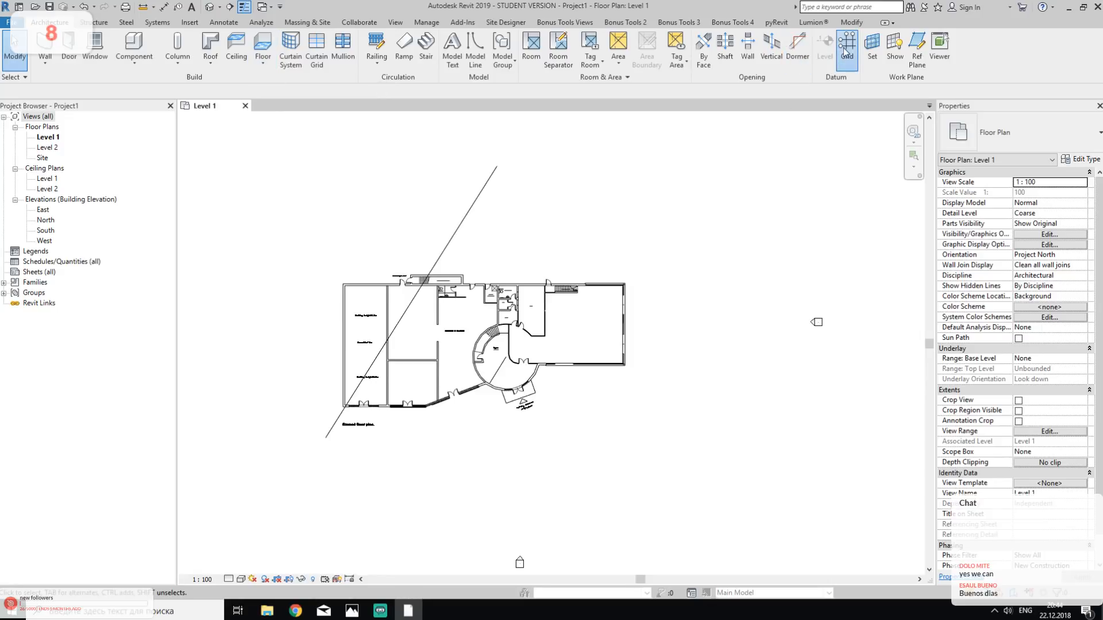
{"action": "left_click", "coordinate": [352, 150]}
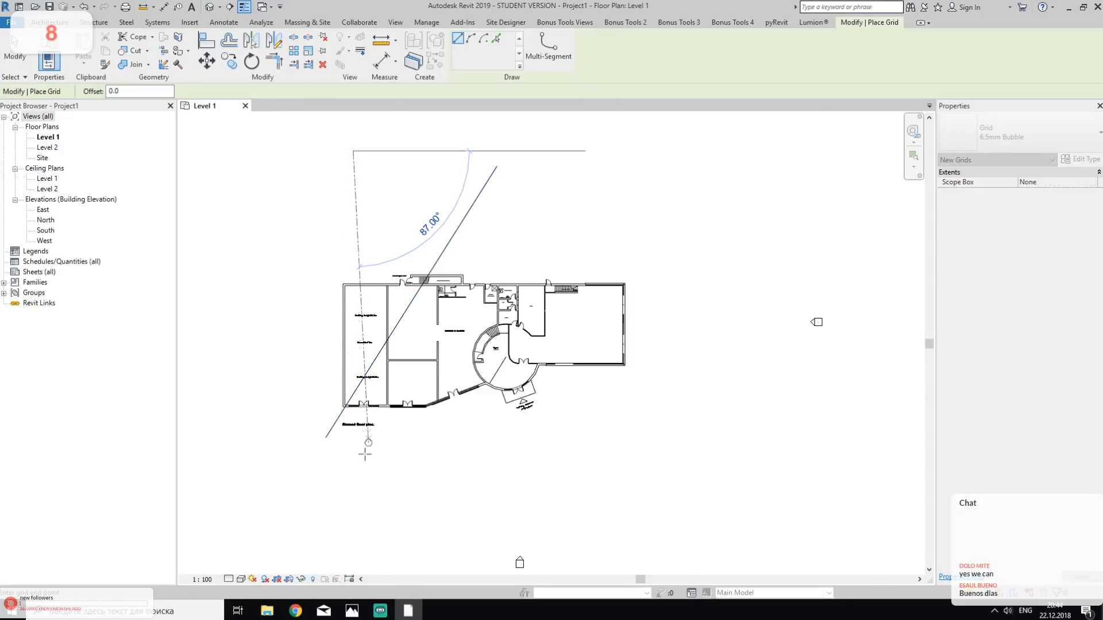
{"action": "left_click", "coordinate": [352, 478]}
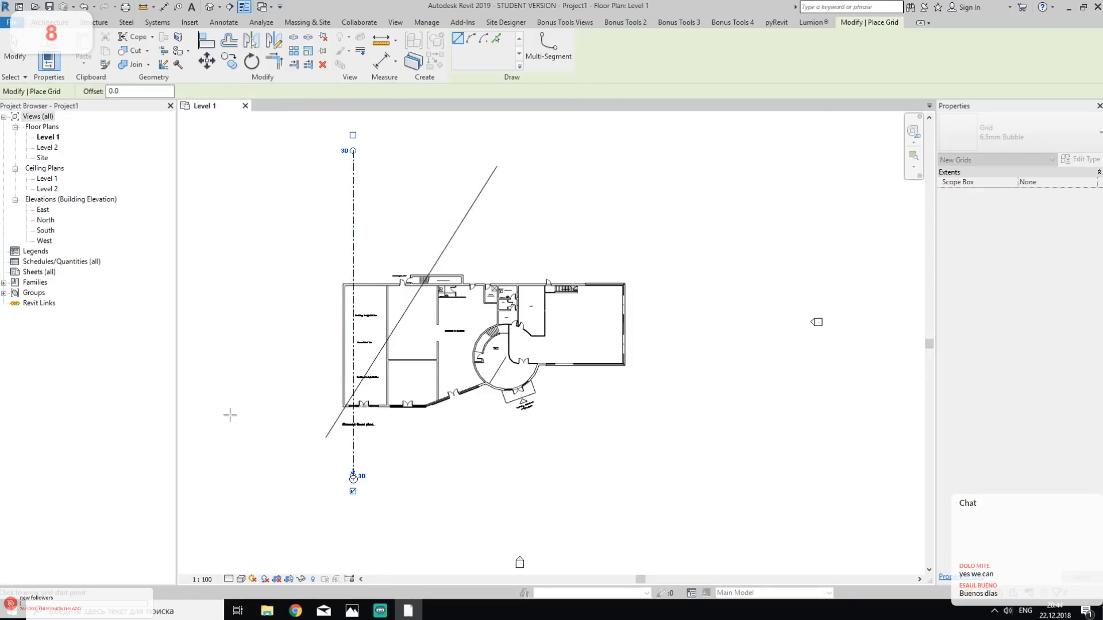
- Draw a horizontal grid line just below the building's south wall, extending past both sides, with its bubble at the west end
{"action": "left_click", "coordinate": [263, 419]}
{"action": "key", "text": "Escape"}
{"action": "left_click", "coordinate": [822, 412]}
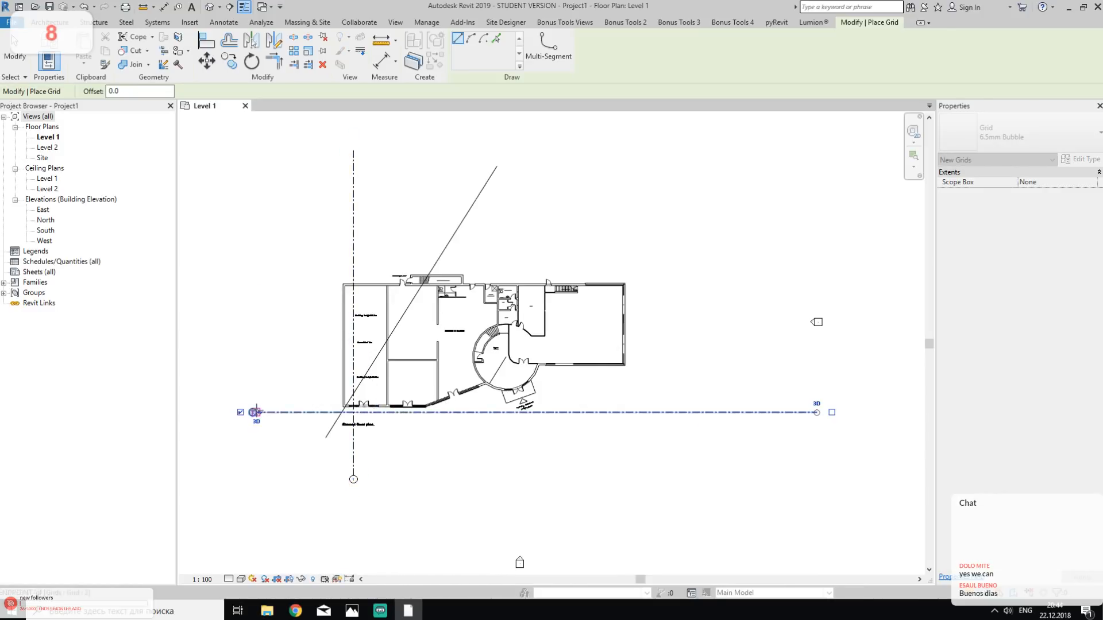
{"action": "key", "text": "Escape"}
{"action": "key", "text": "Escape"}
- Rename the horizontal grid line as A
{"action": "scroll", "coordinate": [412, 425], "scroll_direction": "up", "scroll_amount": 2}
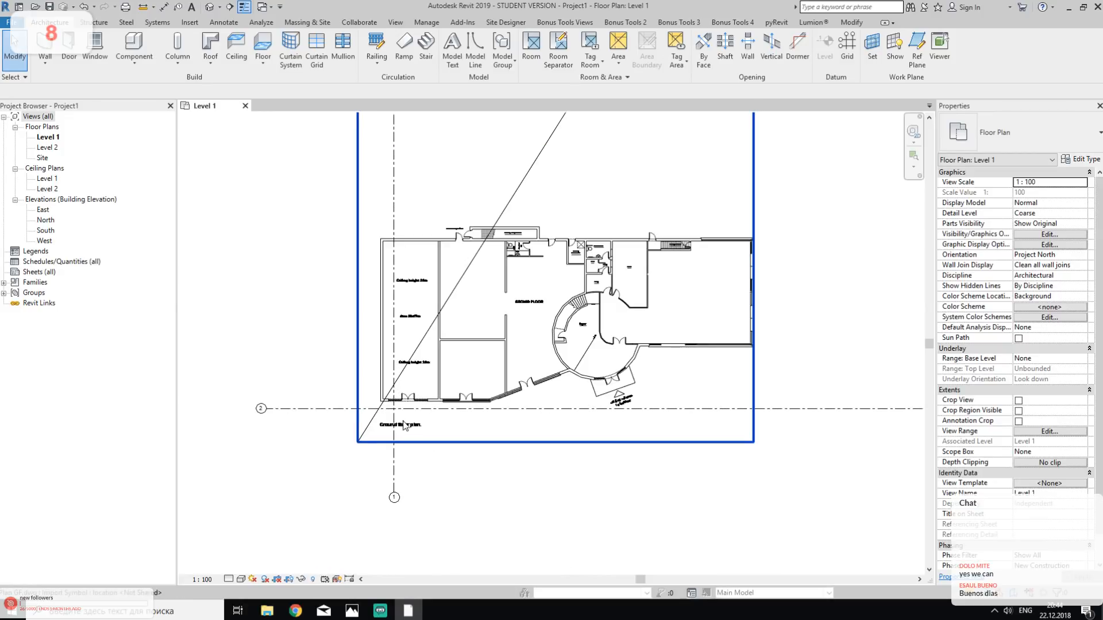
{"action": "scroll", "coordinate": [405, 425], "scroll_direction": "up", "scroll_amount": 4}
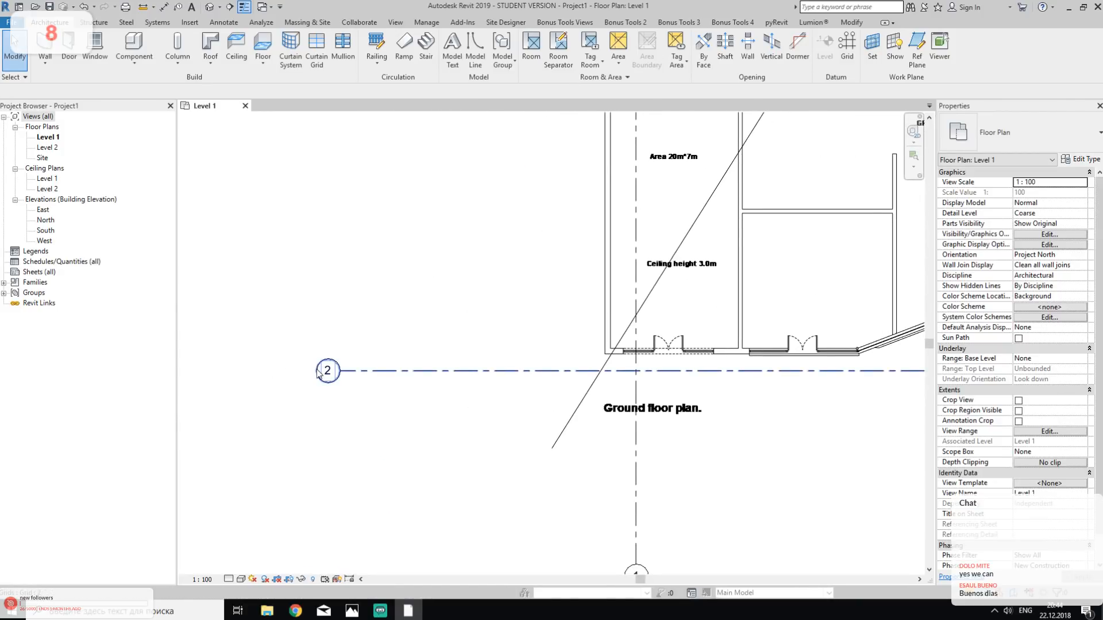
{"action": "double_click", "coordinate": [326, 372]}
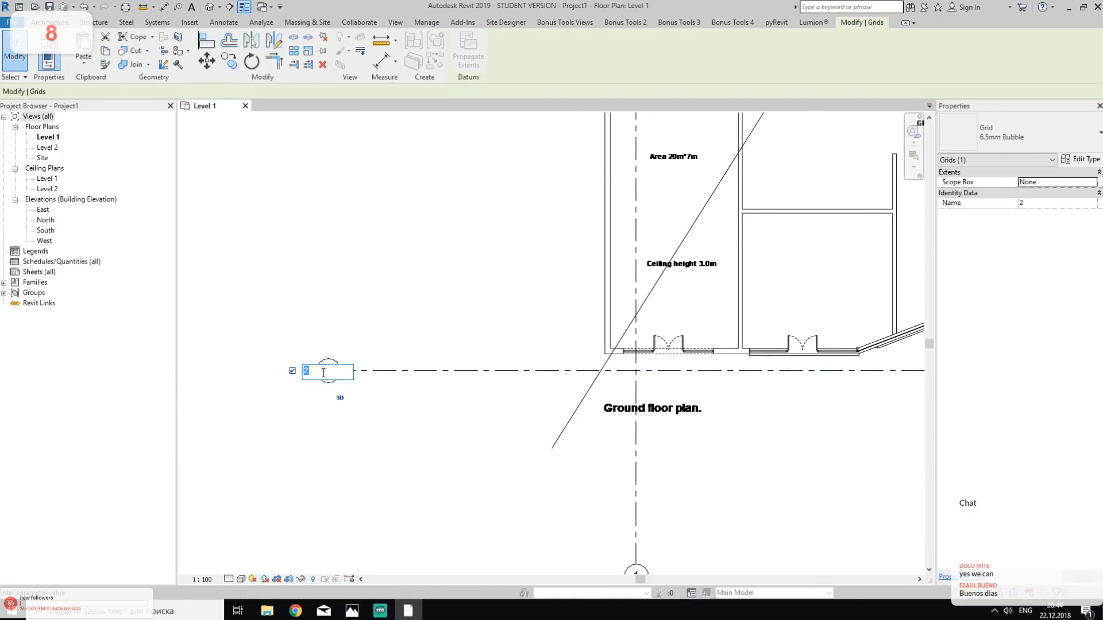
{"action": "left_click_drag", "start_coordinate": [334, 372], "coordinate": [288, 378]}
{"action": "type", "text": "A"}
{"action": "key", "text": "Return"}
- Measure the thickness of the exterior west wall near the building's southwest corner
{"action": "middle_click_drag", "start_coordinate": [569, 415], "coordinate": [457, 342]}
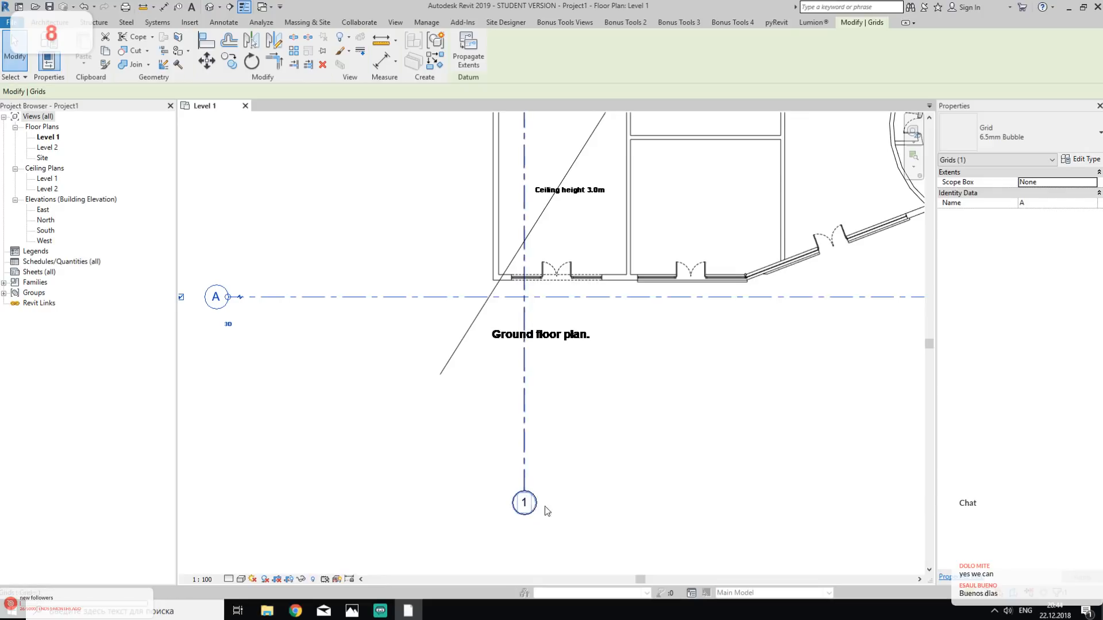
{"action": "scroll", "coordinate": [593, 477], "scroll_direction": "down", "scroll_amount": 3}
{"action": "scroll", "coordinate": [516, 359], "scroll_direction": "up", "scroll_amount": 5}
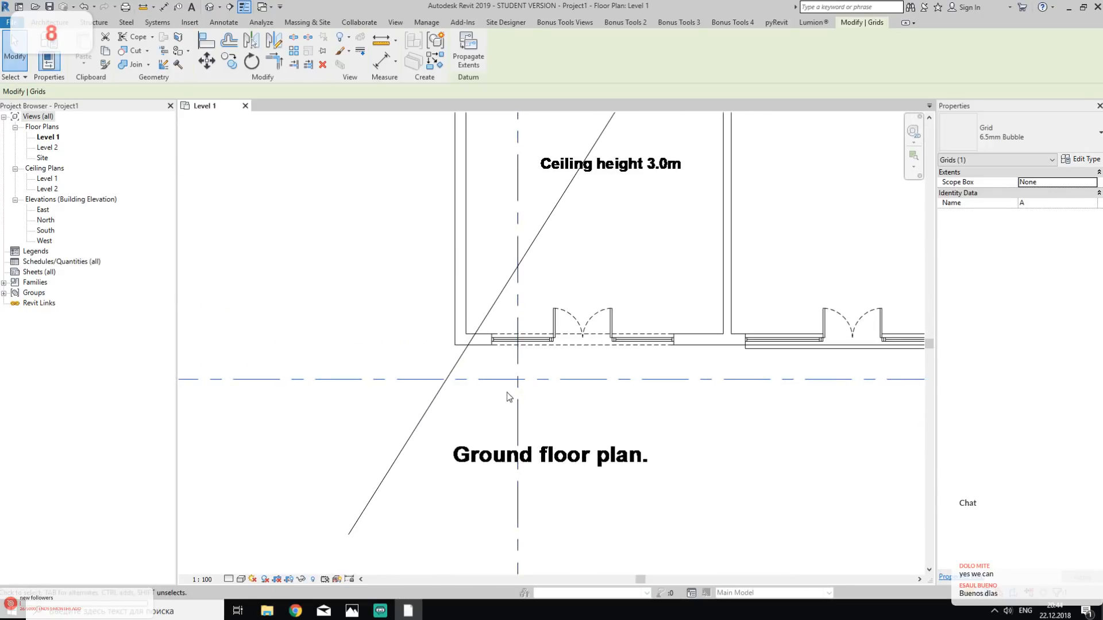
{"action": "left_click", "coordinate": [530, 360]}
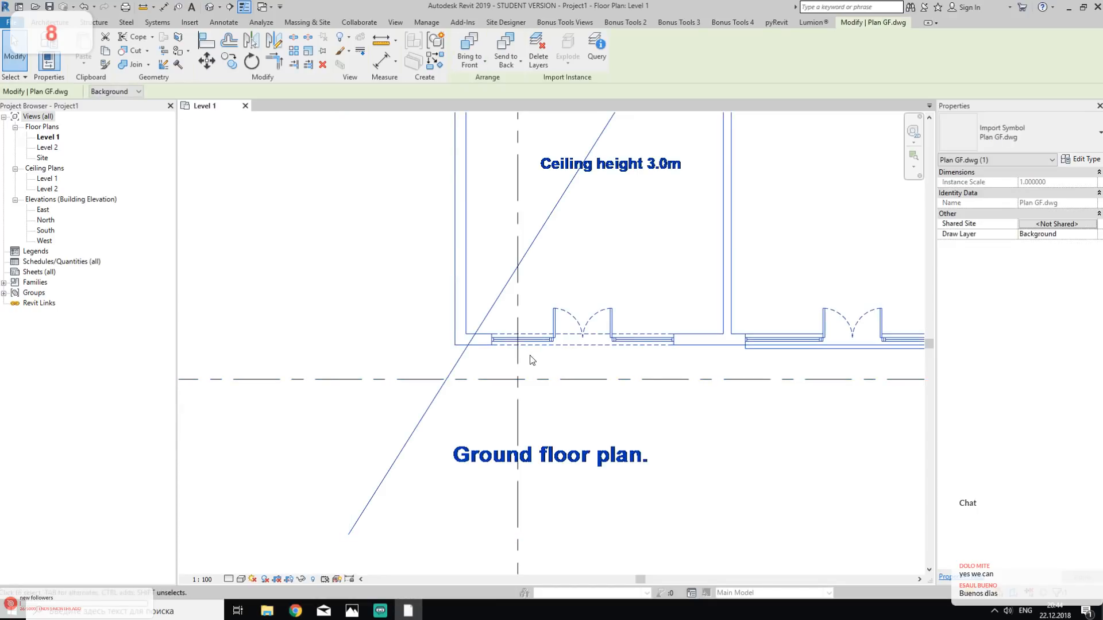
{"action": "scroll", "coordinate": [530, 359], "scroll_direction": "up", "scroll_amount": 3}
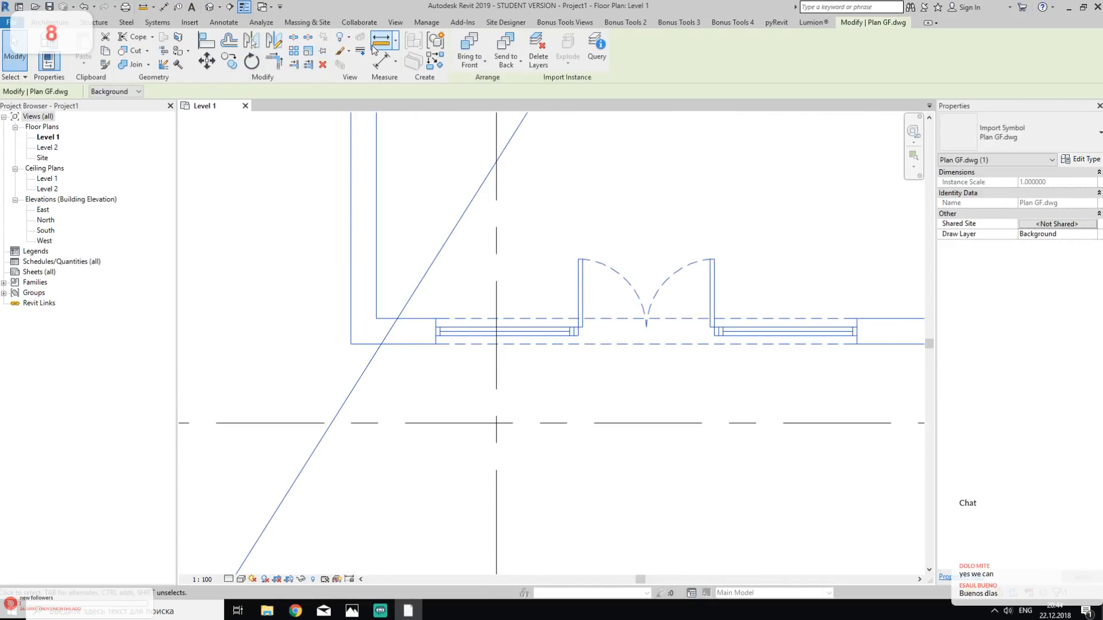
{"action": "key", "text": "Escape"}
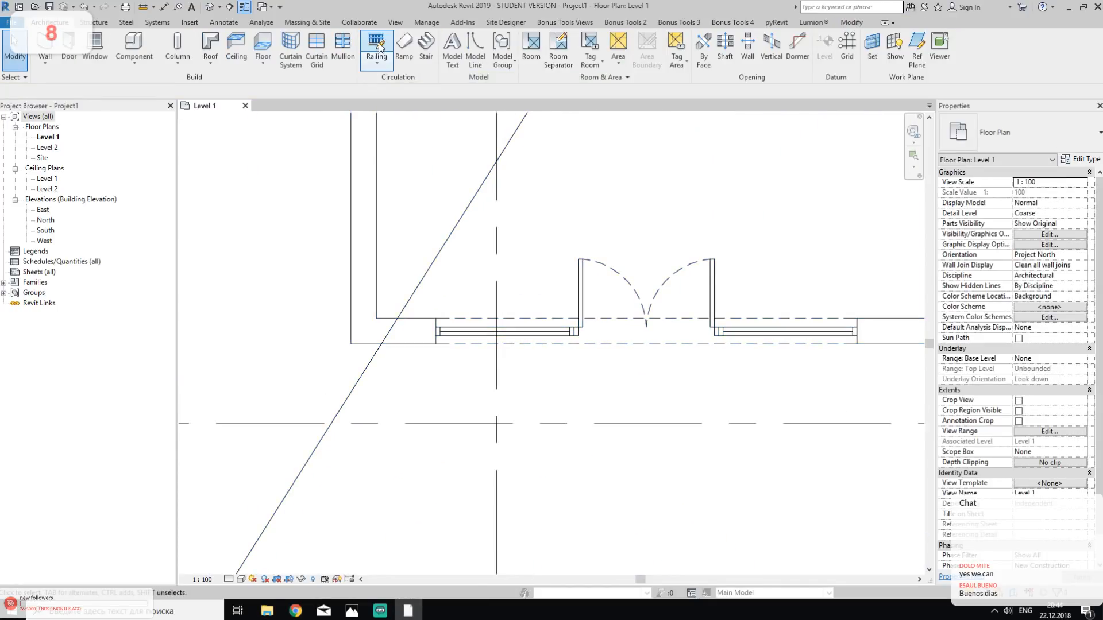
{"action": "left_click", "coordinate": [144, 8]}
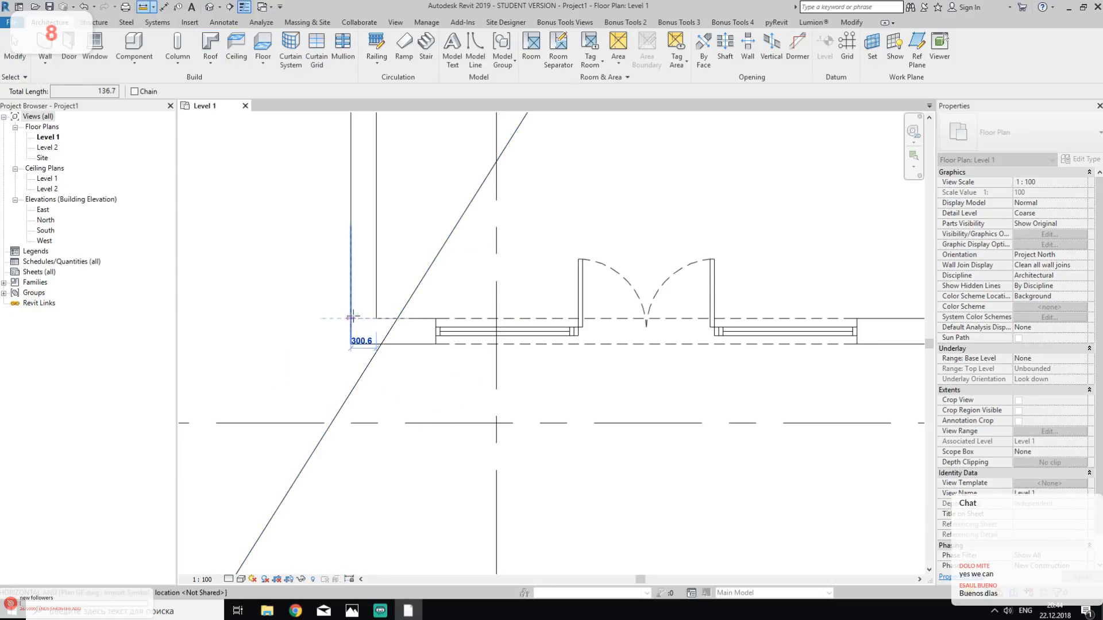
{"action": "scroll", "coordinate": [351, 318], "scroll_direction": "up", "scroll_amount": 4}
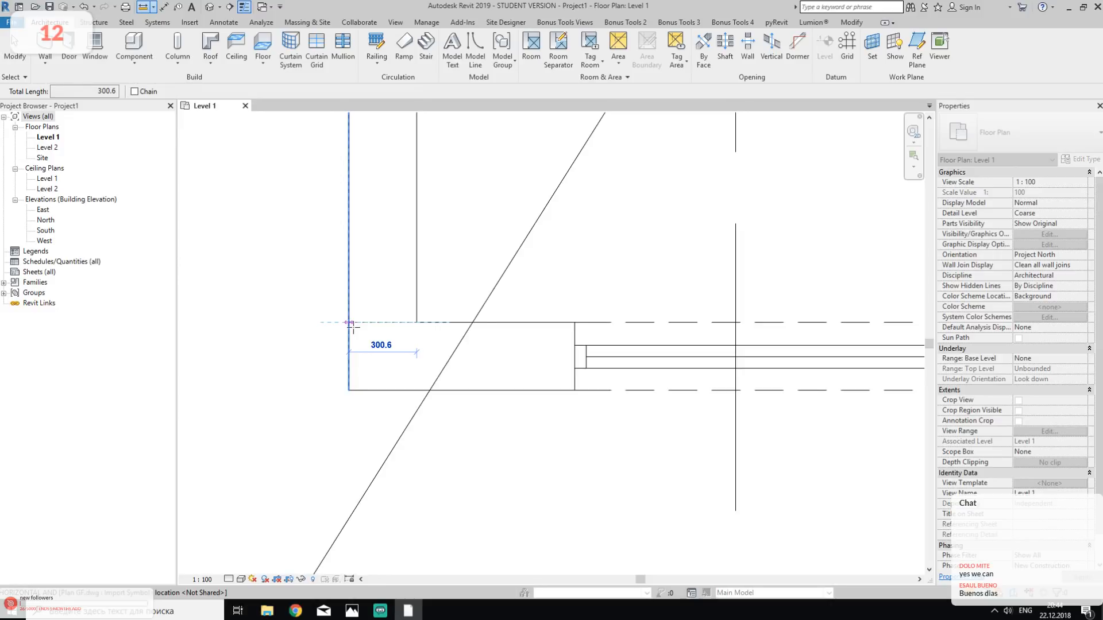
{"action": "key", "text": "Escape"}
{"action": "key", "text": "Escape"}
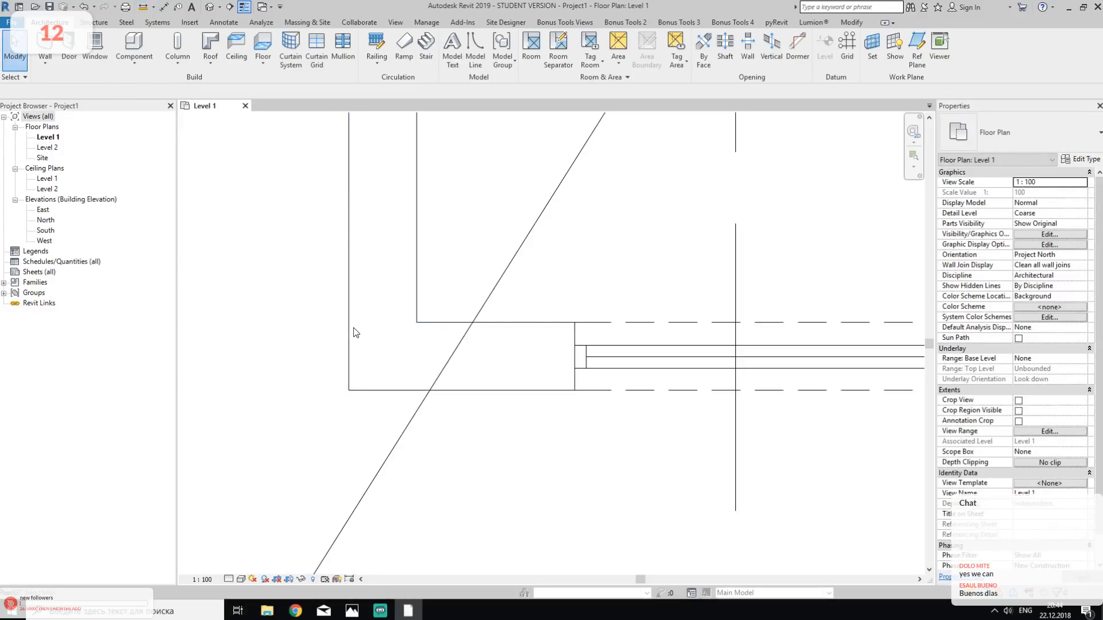
- Move the linked Plan GF.dwg down so the south wall's inner face lies on grid A
{"action": "left_click", "coordinate": [419, 320]}
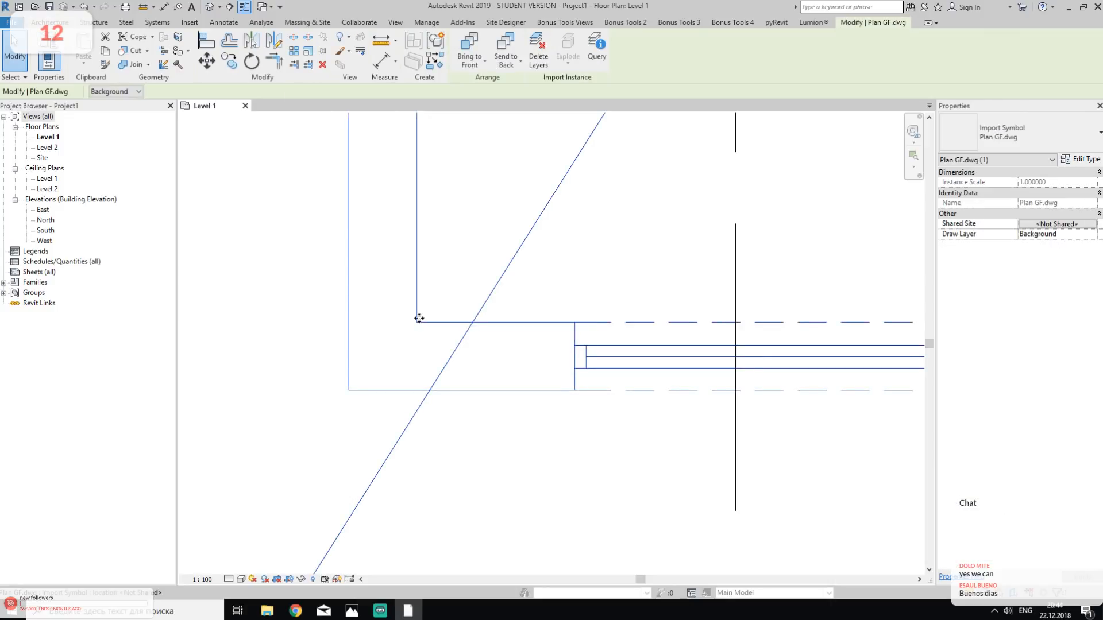
{"action": "middle_click_drag", "start_coordinate": [441, 333], "coordinate": [422, 292]}
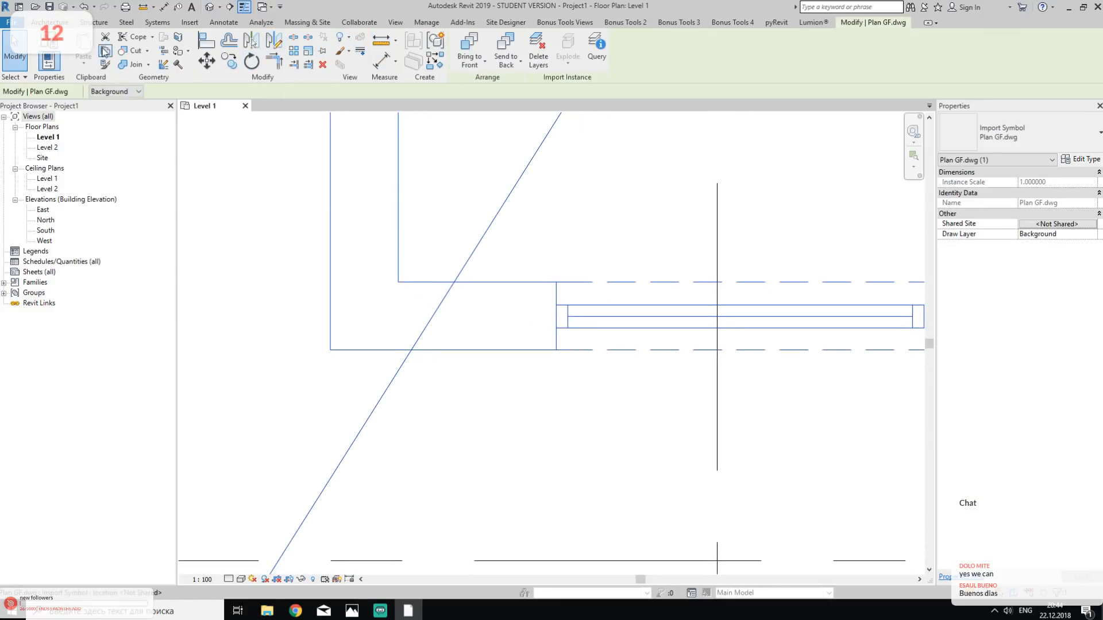
{"action": "left_click", "coordinate": [206, 60]}
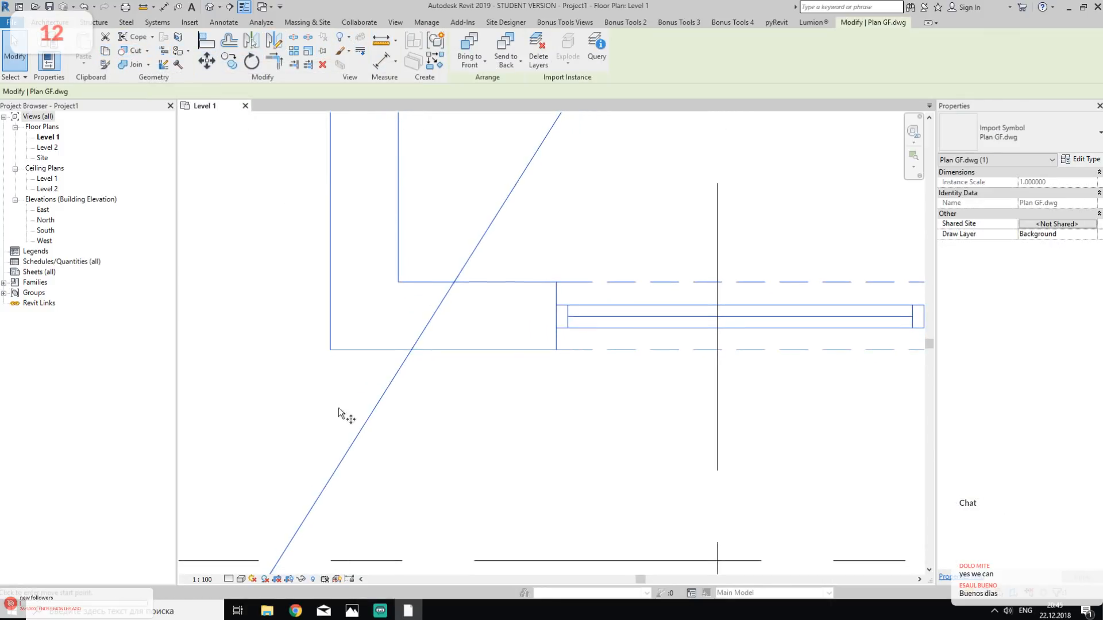
{"action": "left_click", "coordinate": [393, 281]}
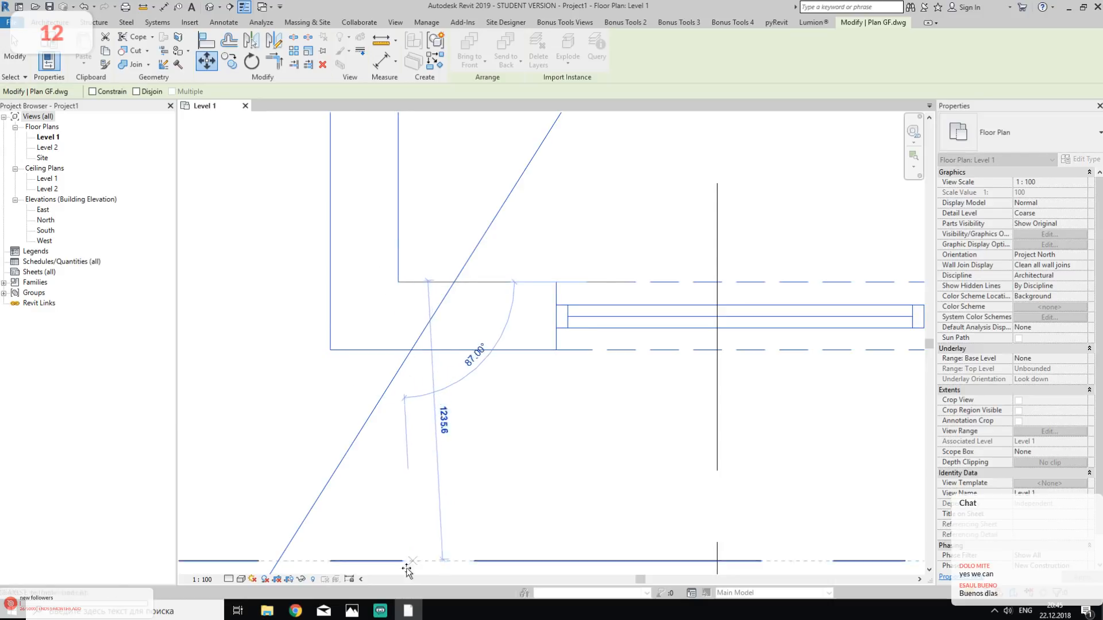
{"action": "left_click", "coordinate": [387, 559]}
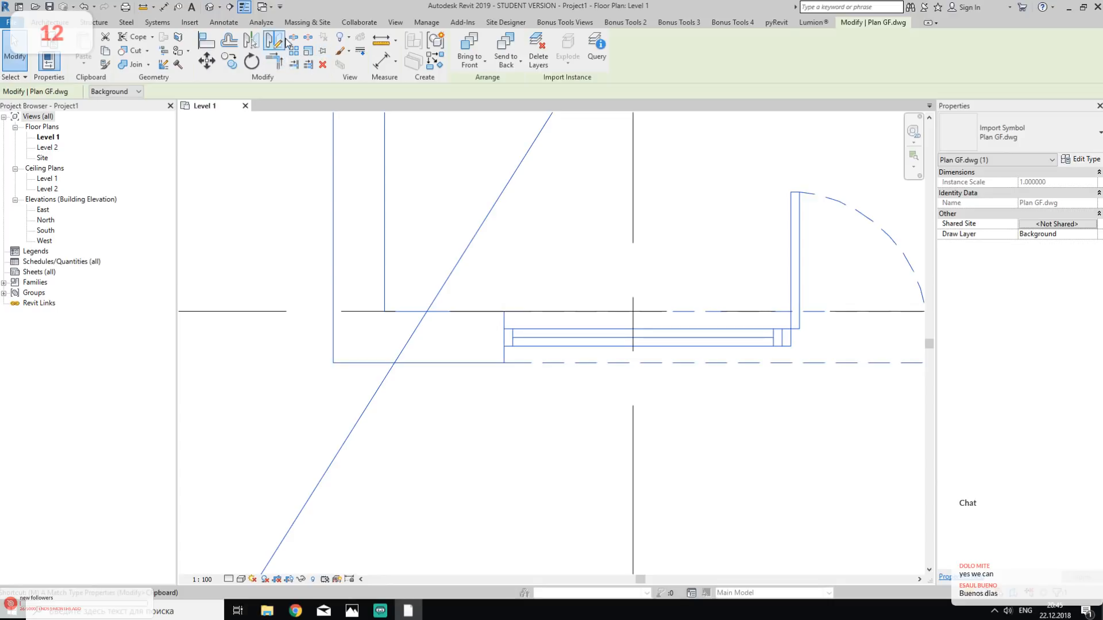
- Move the linked Plan GF.dwg sideways so the west wall's outer face lies on grid 1
{"action": "left_click", "coordinate": [207, 60]}
{"action": "left_click", "coordinate": [333, 362]}
{"action": "left_click", "coordinate": [634, 363]}
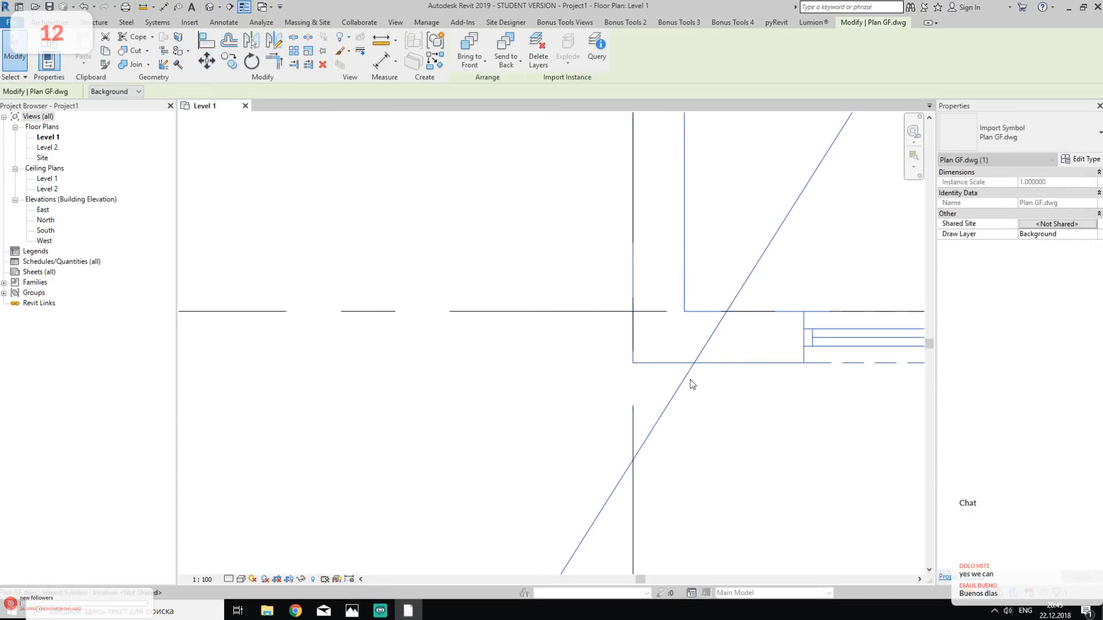
{"action": "middle_click_drag", "start_coordinate": [684, 387], "coordinate": [536, 426]}
{"action": "key", "text": "Escape"}
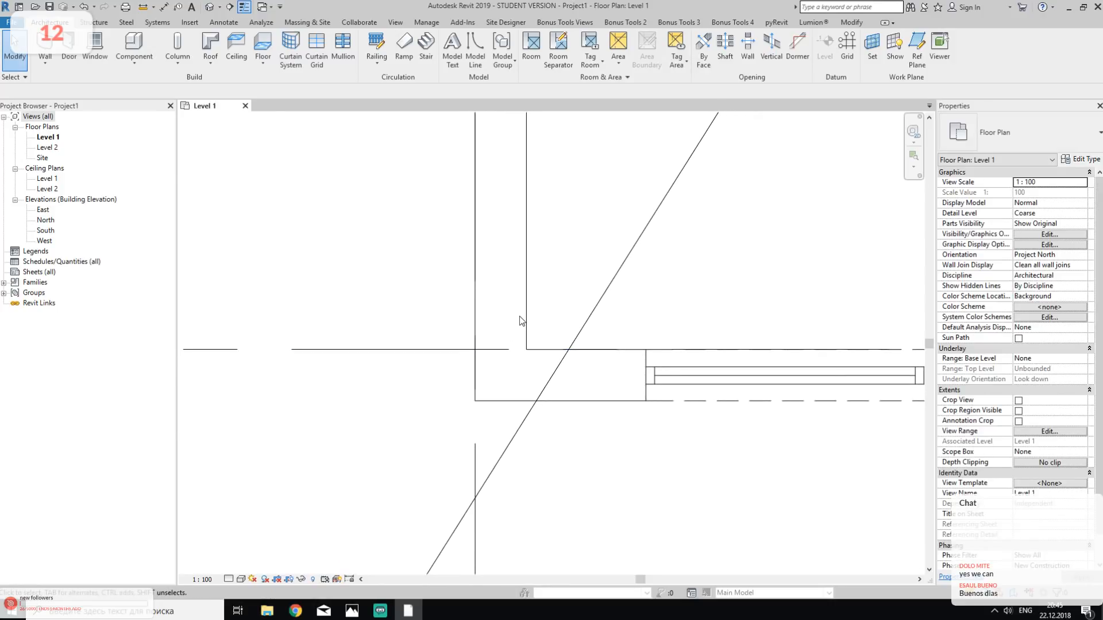
- Move the linked Plan GF.dwg 150 mm to the left to center the west wall on grid 1
{"action": "left_click", "coordinate": [526, 311]}
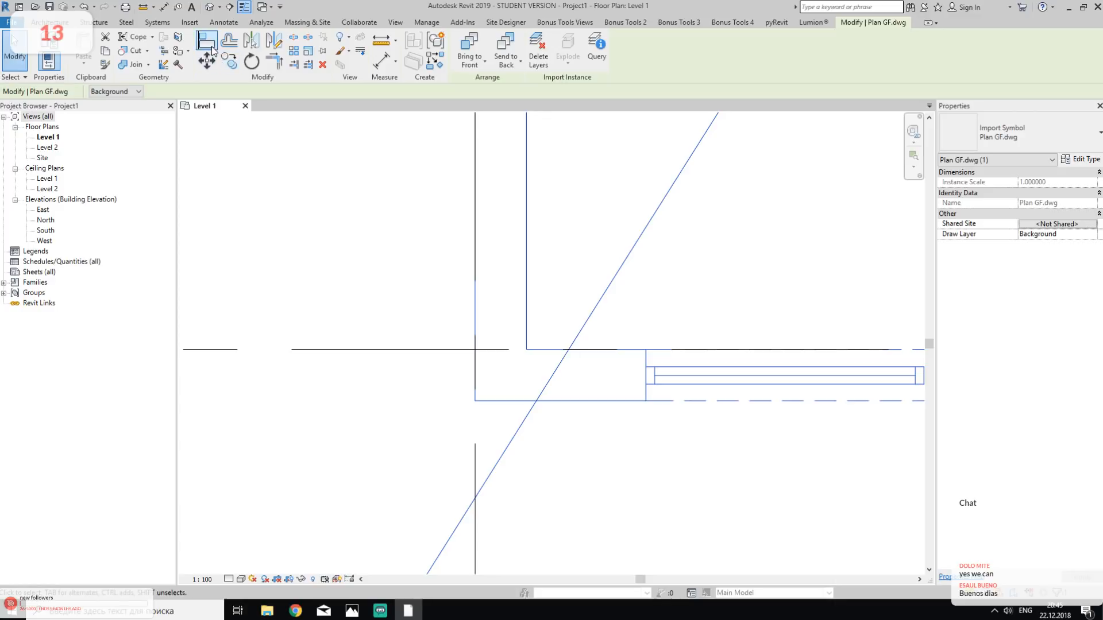
{"action": "left_click", "coordinate": [207, 61]}
{"action": "left_click", "coordinate": [403, 218]}
{"action": "type", "text": "500"}
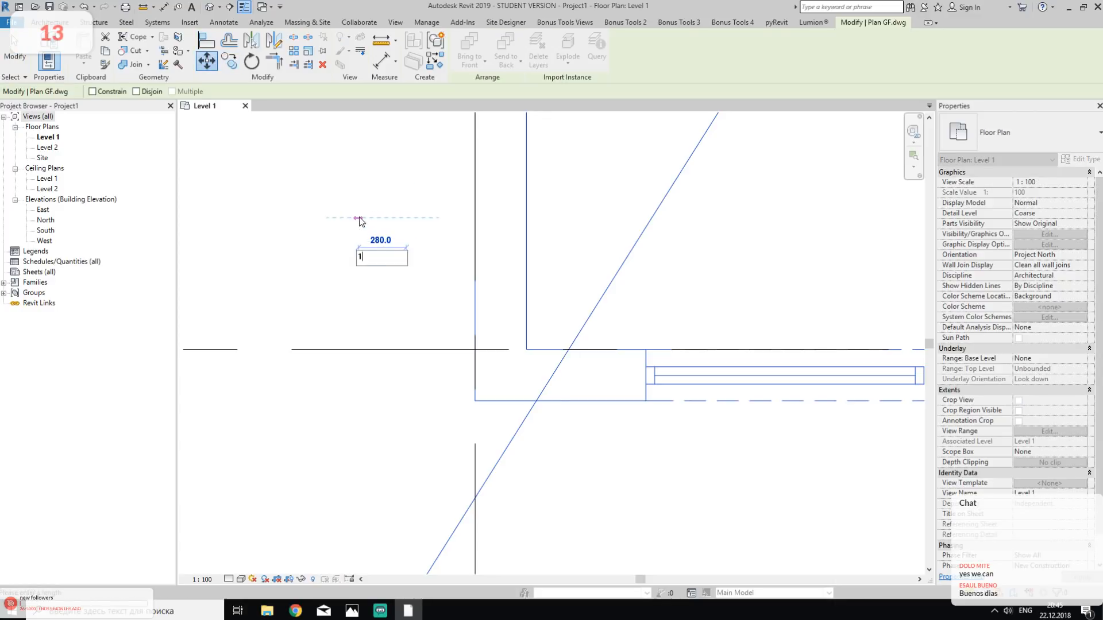
{"action": "key", "text": "Return"}
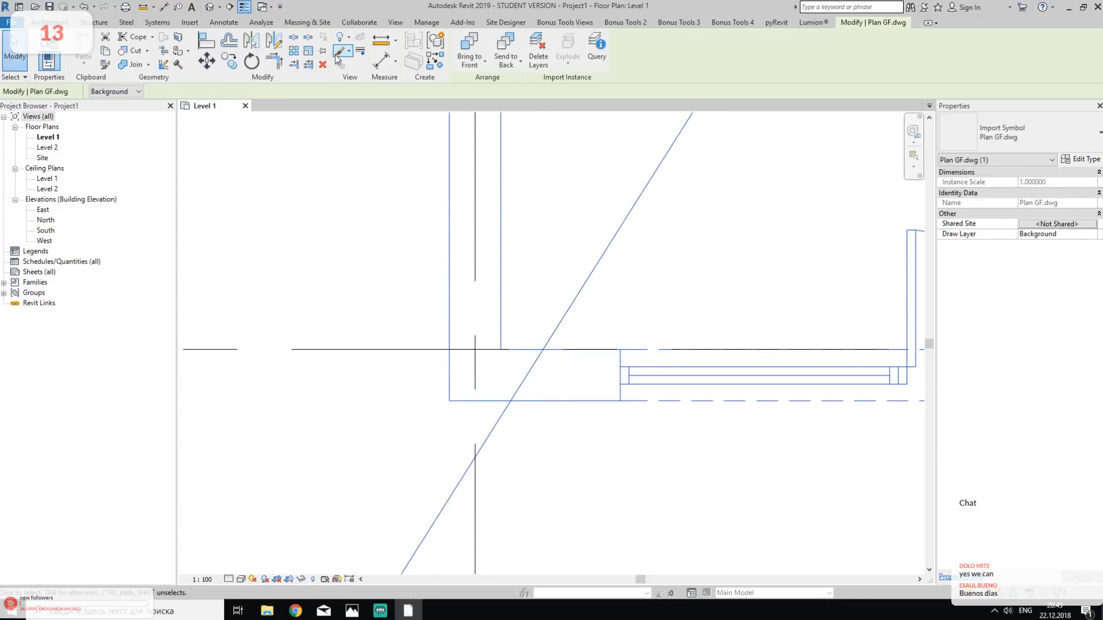
- Move the linked Plan GF.dwg 150 mm upward to center the south wall on grid A
{"action": "left_click", "coordinate": [208, 59]}
{"action": "left_click", "coordinate": [417, 325]}
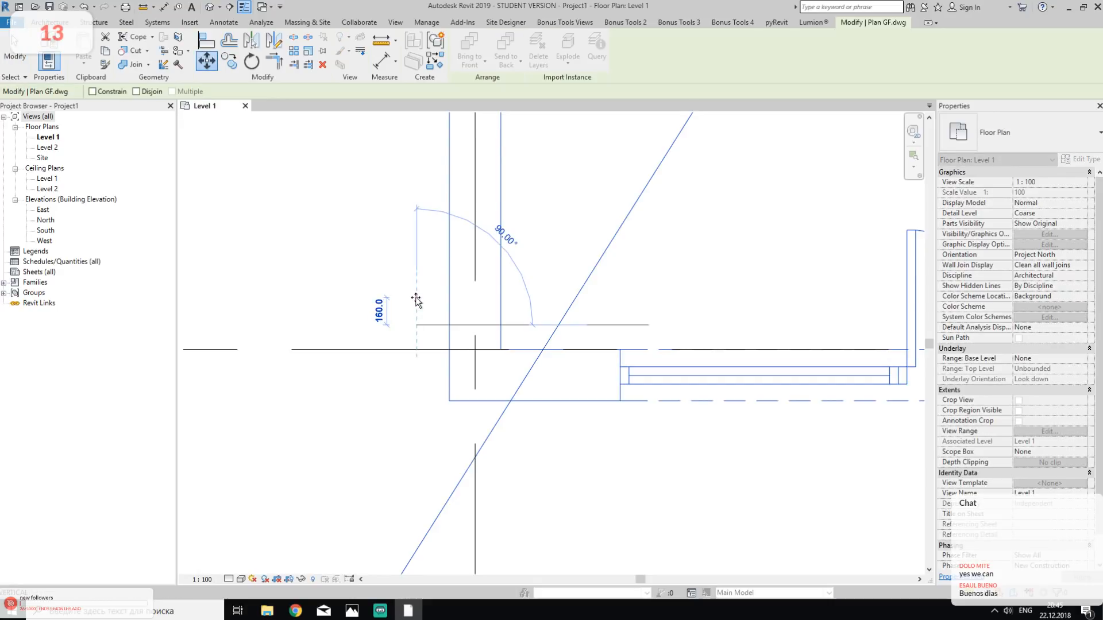
{"action": "type", "text": "150"}
{"action": "key", "text": "Return"}
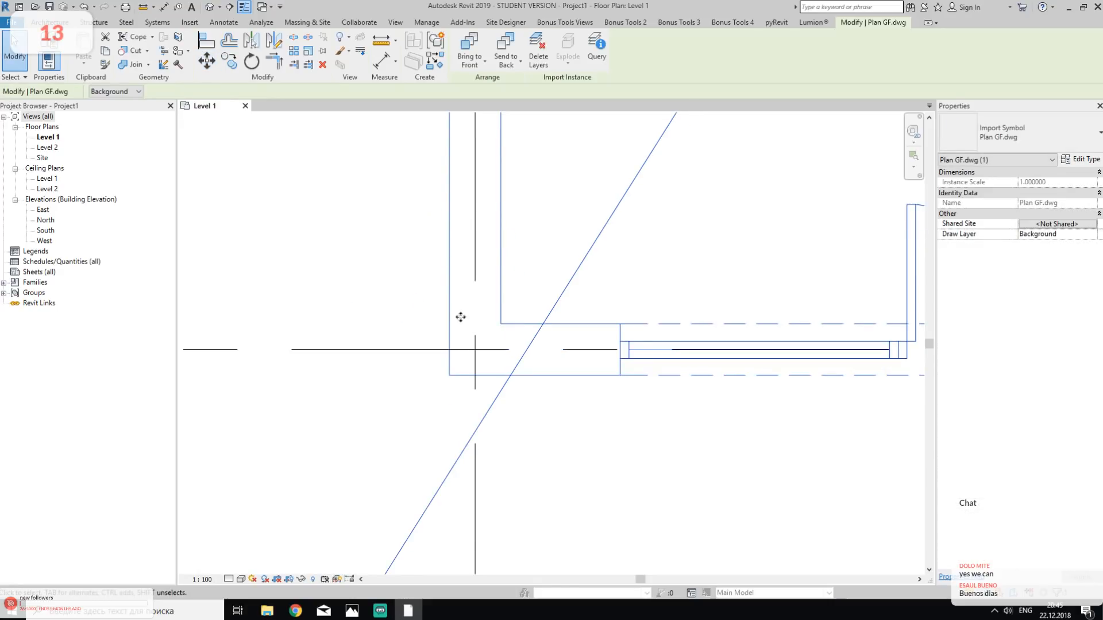
{"action": "key", "text": "Escape"}
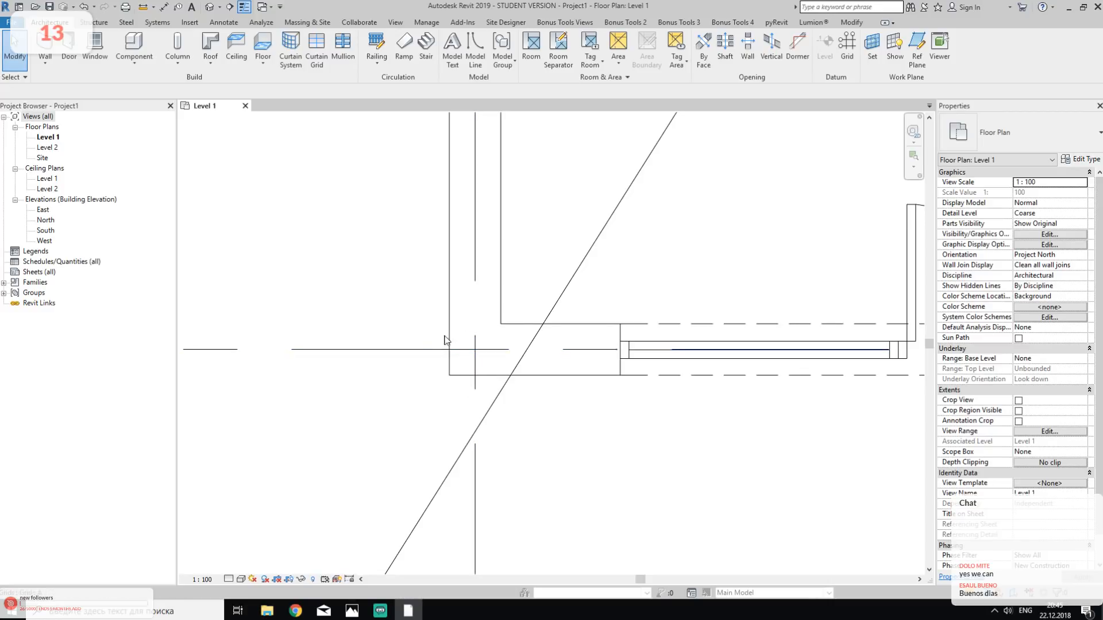
- Shorten grids 1 and A so their bubbles sit closer to the ground floor plan
{"action": "scroll", "coordinate": [488, 251], "scroll_direction": "down", "scroll_amount": 6}
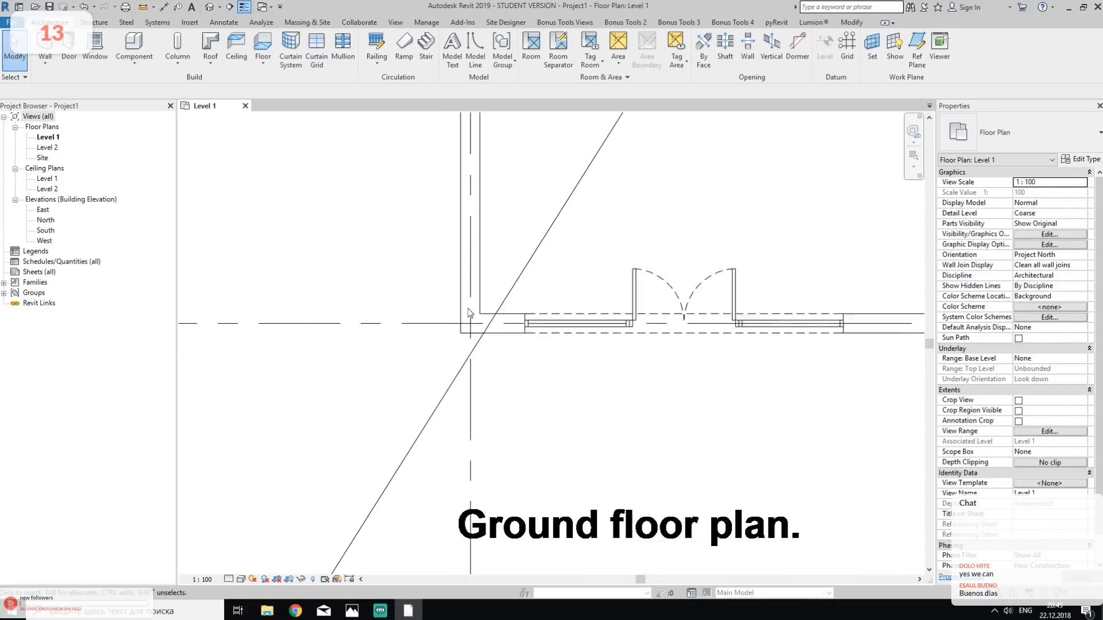
{"action": "middle_click_drag", "start_coordinate": [470, 312], "coordinate": [464, 398]}
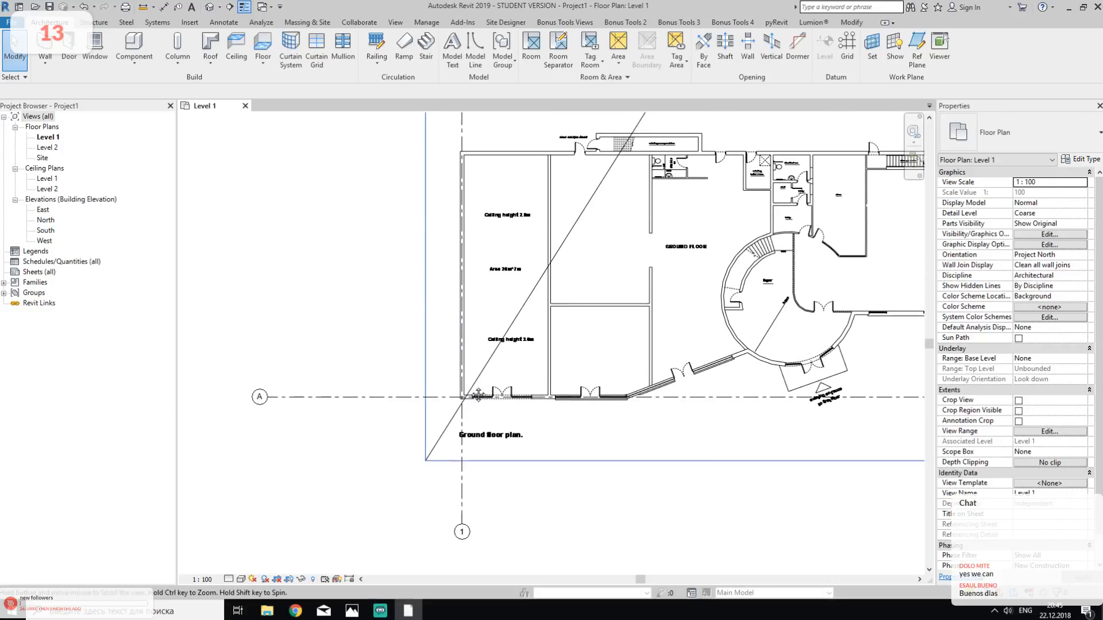
{"action": "left_click", "coordinate": [460, 515]}
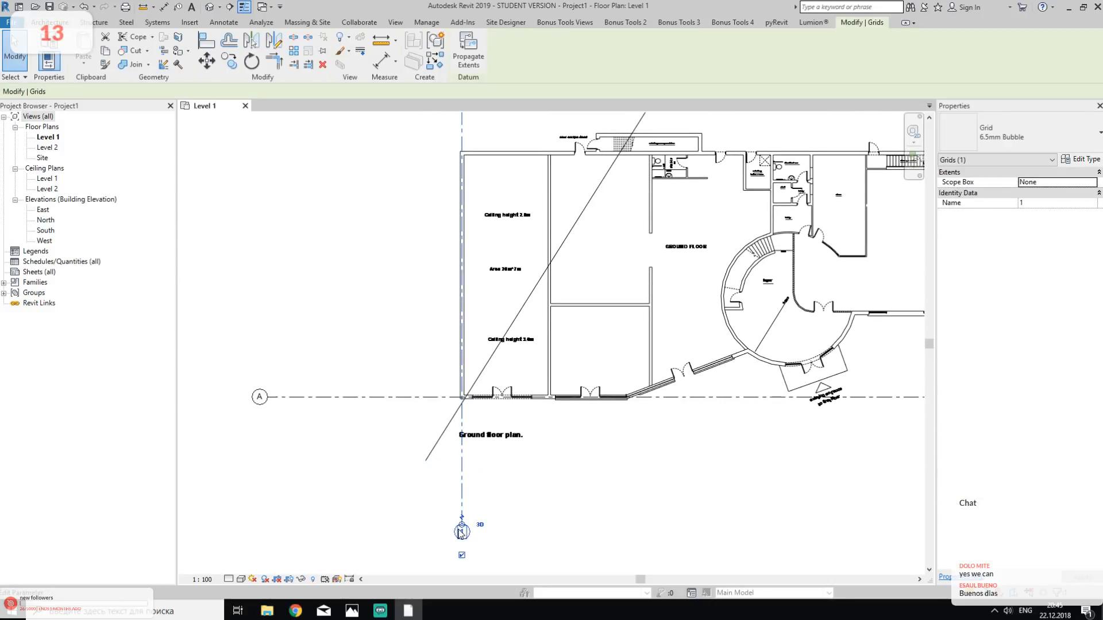
{"action": "left_click_drag", "start_coordinate": [460, 528], "coordinate": [484, 454]}
{"action": "left_click", "coordinate": [392, 397]}
{"action": "left_click_drag", "start_coordinate": [271, 398], "coordinate": [431, 407]}
{"action": "left_click", "coordinate": [629, 508]}
{"action": "middle_click_drag", "start_coordinate": [666, 472], "coordinate": [502, 478]}
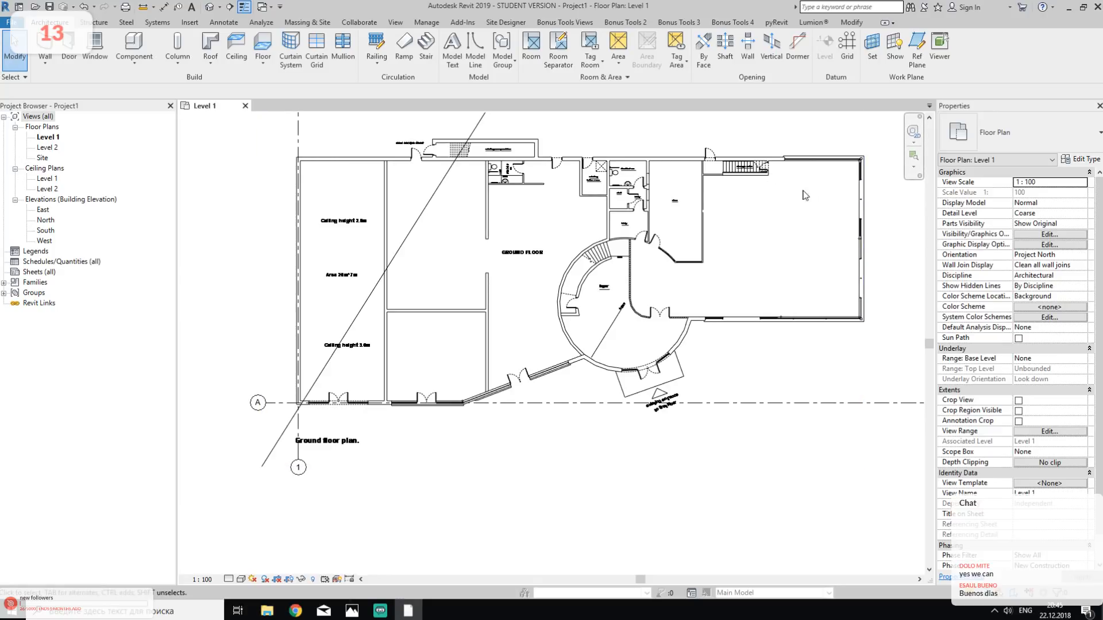
- Start a wall for the ground floor and choose the Generic - 300mm wall type
{"action": "middle_click_drag", "start_coordinate": [320, 305], "coordinate": [371, 293]}
{"action": "left_click", "coordinate": [45, 43]}
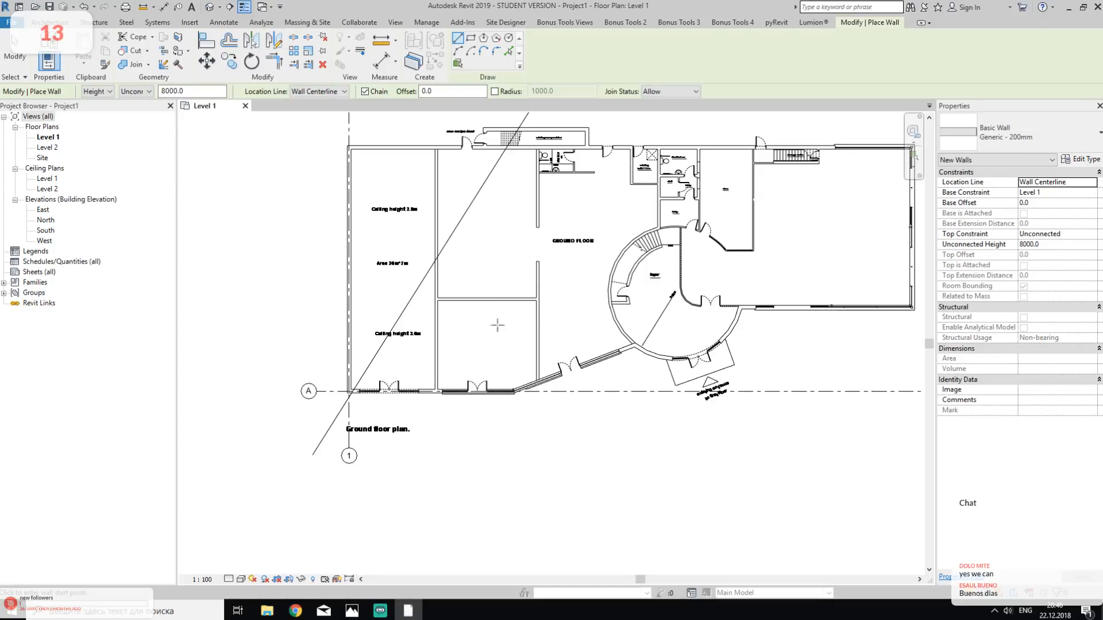
{"action": "scroll", "coordinate": [339, 378], "scroll_direction": "up", "scroll_amount": 5}
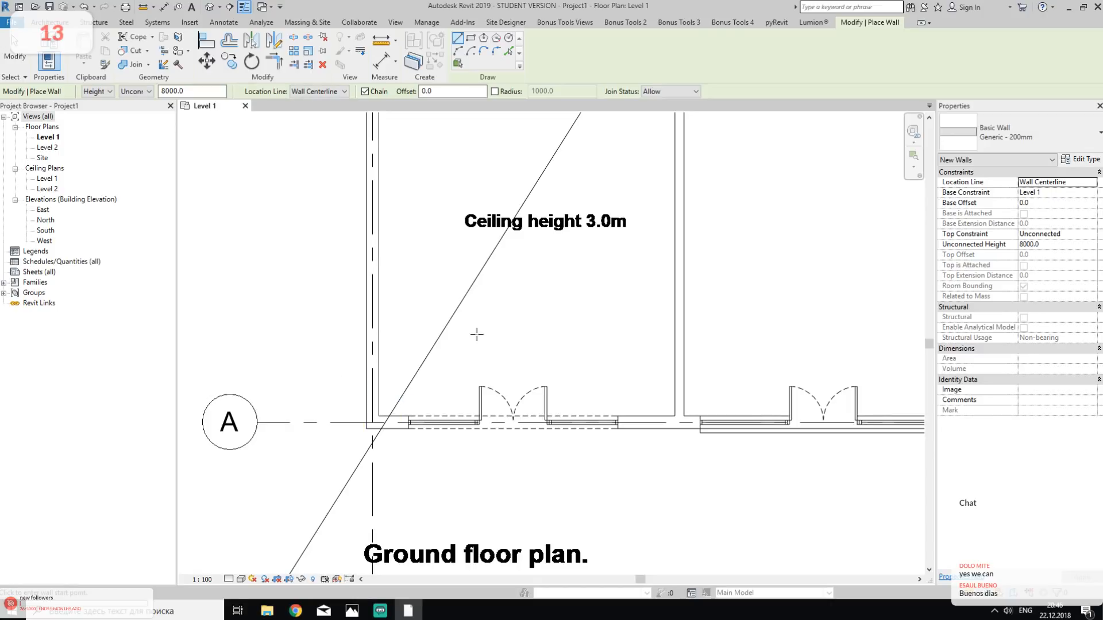
{"action": "left_click", "coordinate": [954, 127]}
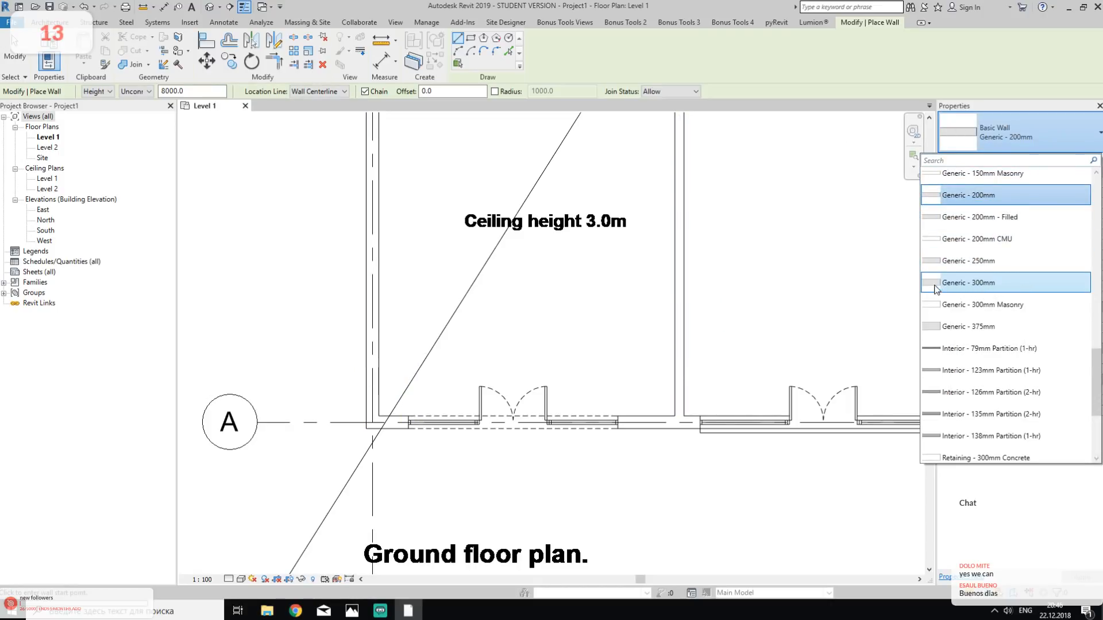
{"action": "mouse_move", "coordinate": [933, 287]}
{"action": "left_click", "coordinate": [1043, 285]}
{"action": "scroll", "coordinate": [360, 365], "scroll_direction": "up", "scroll_amount": 1}
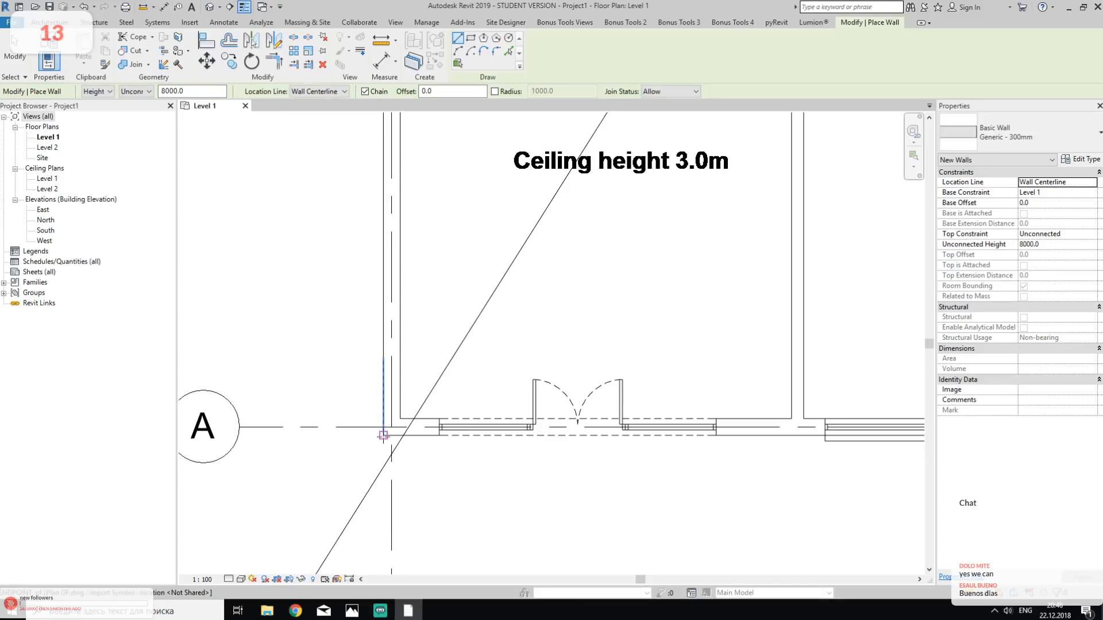
{"action": "scroll", "coordinate": [383, 429], "scroll_direction": "up", "scroll_amount": 4}
{"action": "scroll", "coordinate": [383, 431], "scroll_direction": "up", "scroll_amount": 1}
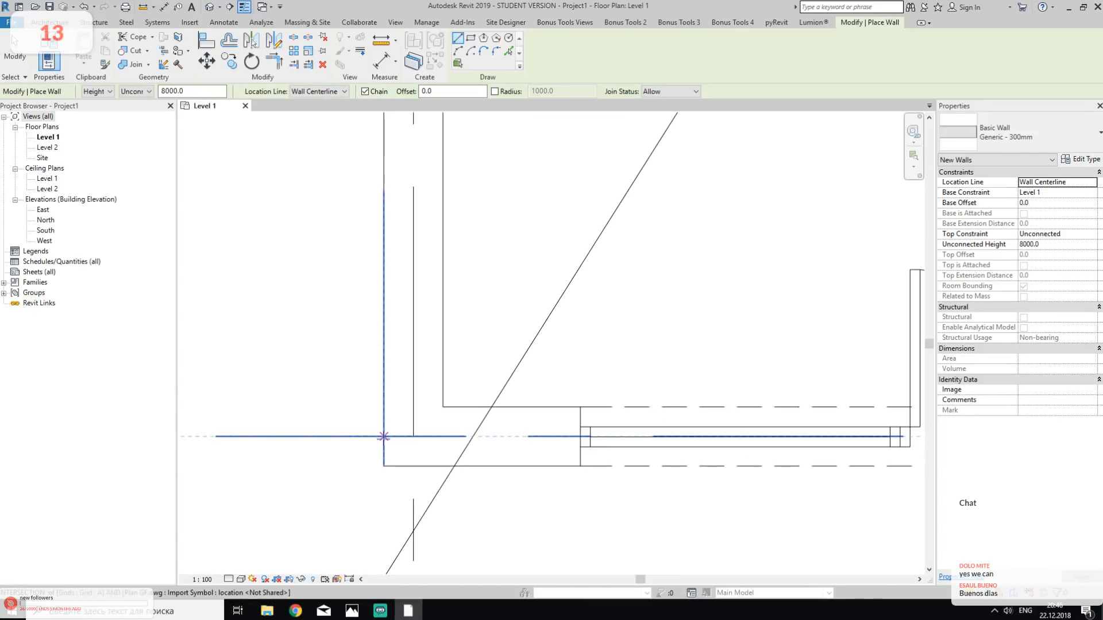
{"action": "left_click", "coordinate": [383, 466]}
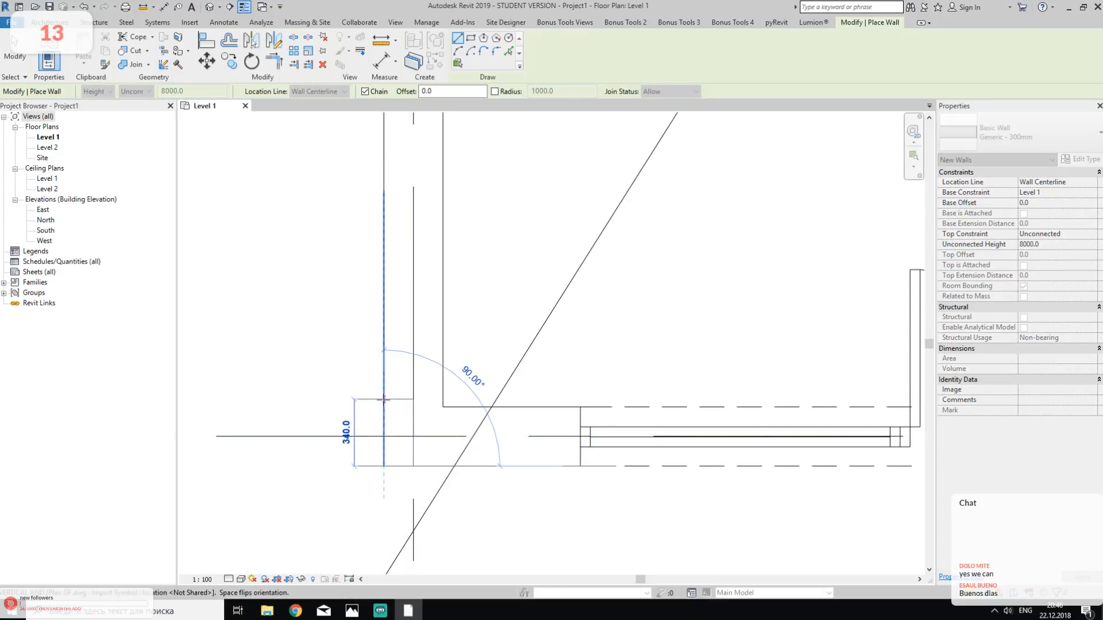
{"action": "scroll", "coordinate": [384, 399], "scroll_direction": "down", "scroll_amount": 1}
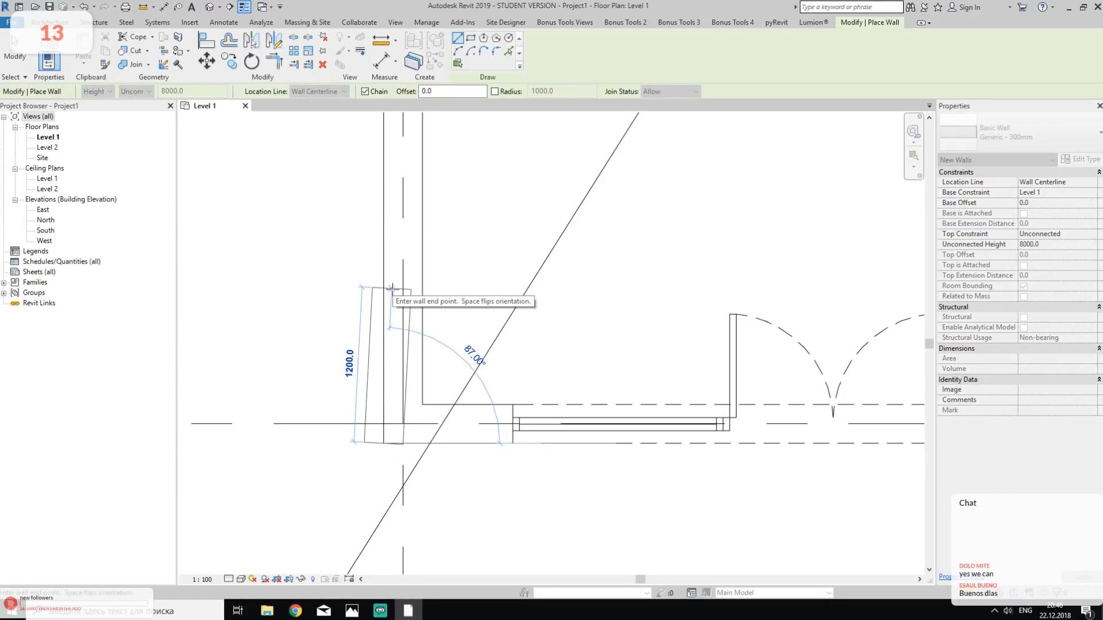
{"action": "key", "text": "Escape"}
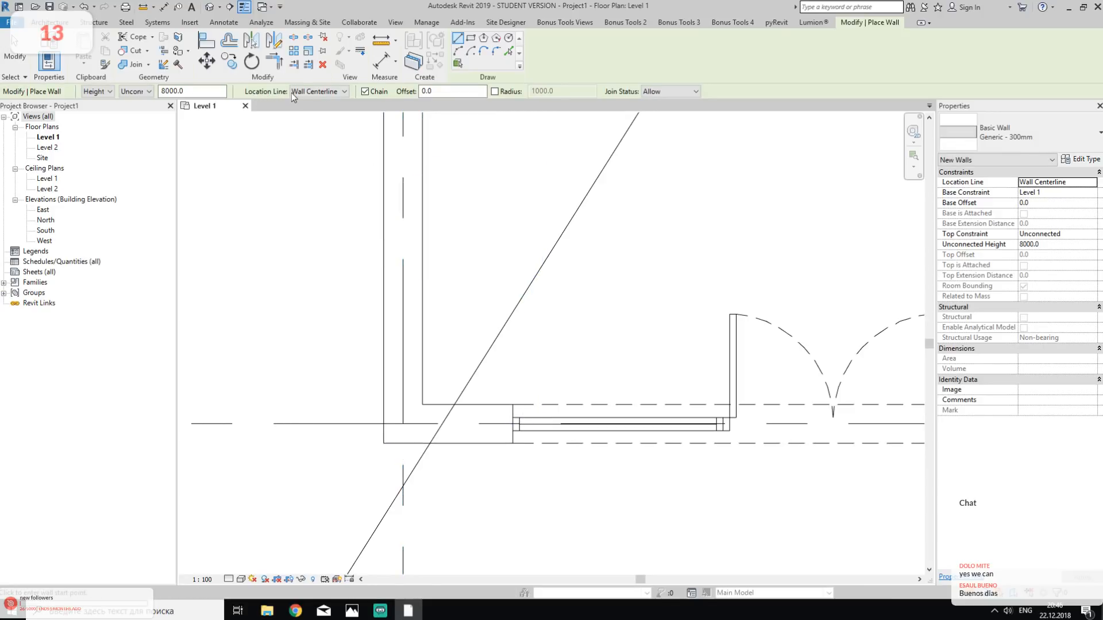
- Set the wall's location line to Finish Face: Exterior and draw the west wall from the building's south-west corner to its north-west corner
{"action": "left_click", "coordinate": [297, 92]}
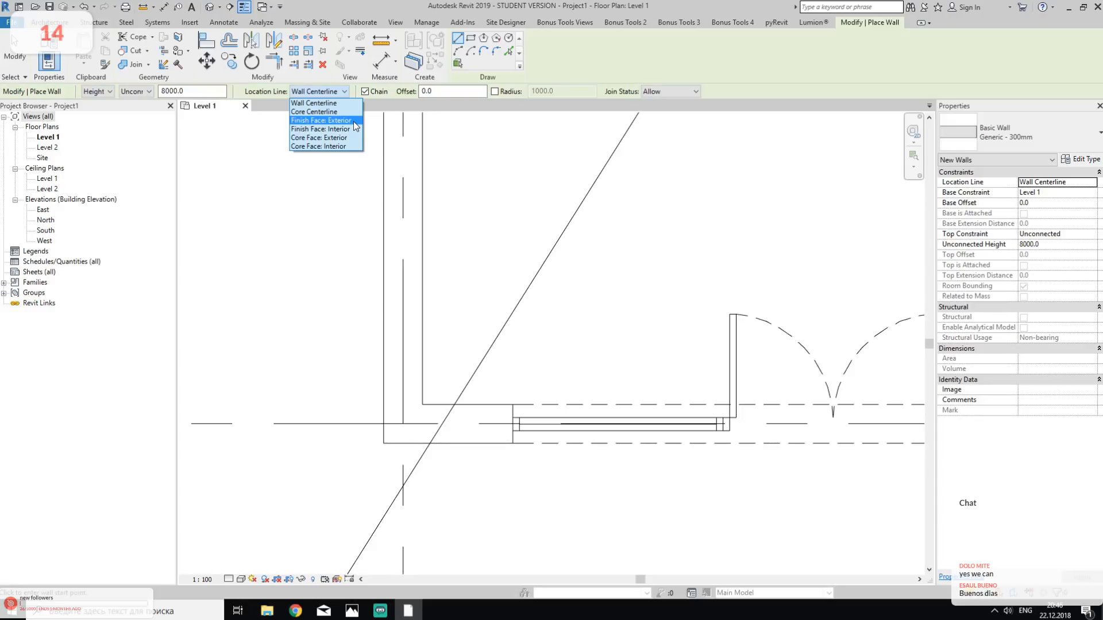
{"action": "left_click", "coordinate": [353, 122]}
{"action": "left_click", "coordinate": [384, 442]}
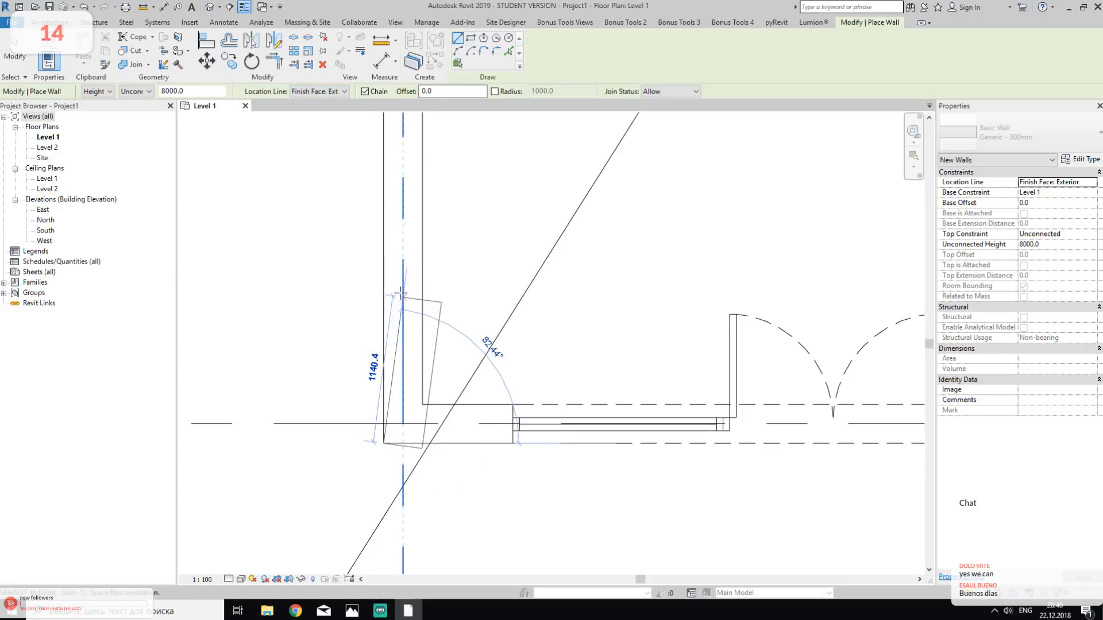
{"action": "scroll", "coordinate": [376, 218], "scroll_direction": "down", "scroll_amount": 2}
{"action": "scroll", "coordinate": [377, 214], "scroll_direction": "down", "scroll_amount": 2}
{"action": "middle_click_drag", "start_coordinate": [381, 217], "coordinate": [352, 394]}
{"action": "middle_click_drag", "start_coordinate": [364, 259], "coordinate": [311, 411]}
{"action": "middle_click_drag", "start_coordinate": [280, 251], "coordinate": [298, 413]}
{"action": "middle_click_drag", "start_coordinate": [340, 207], "coordinate": [383, 461]}
{"action": "middle_click_drag", "start_coordinate": [413, 279], "coordinate": [414, 382]}
{"action": "scroll", "coordinate": [352, 270], "scroll_direction": "up", "scroll_amount": 2}
{"action": "scroll", "coordinate": [344, 265], "scroll_direction": "up", "scroll_amount": 1}
{"action": "left_click", "coordinate": [338, 256]}
- Continue the wall chain along the north exterior face, ending where the glazing near the north-east corner begins
{"action": "scroll", "coordinate": [574, 281], "scroll_direction": "down", "scroll_amount": 1}
{"action": "middle_click_drag", "start_coordinate": [815, 308], "coordinate": [444, 344]}
{"action": "middle_click_drag", "start_coordinate": [878, 329], "coordinate": [521, 410]}
{"action": "middle_click_drag", "start_coordinate": [840, 398], "coordinate": [427, 386]}
{"action": "middle_click_drag", "start_coordinate": [922, 374], "coordinate": [309, 348]}
{"action": "middle_click_drag", "start_coordinate": [643, 346], "coordinate": [493, 115]}
{"action": "scroll", "coordinate": [601, 338], "scroll_direction": "up", "scroll_amount": 3}
{"action": "scroll", "coordinate": [601, 345], "scroll_direction": "down", "scroll_amount": 3}
{"action": "scroll", "coordinate": [601, 346], "scroll_direction": "down", "scroll_amount": 3}
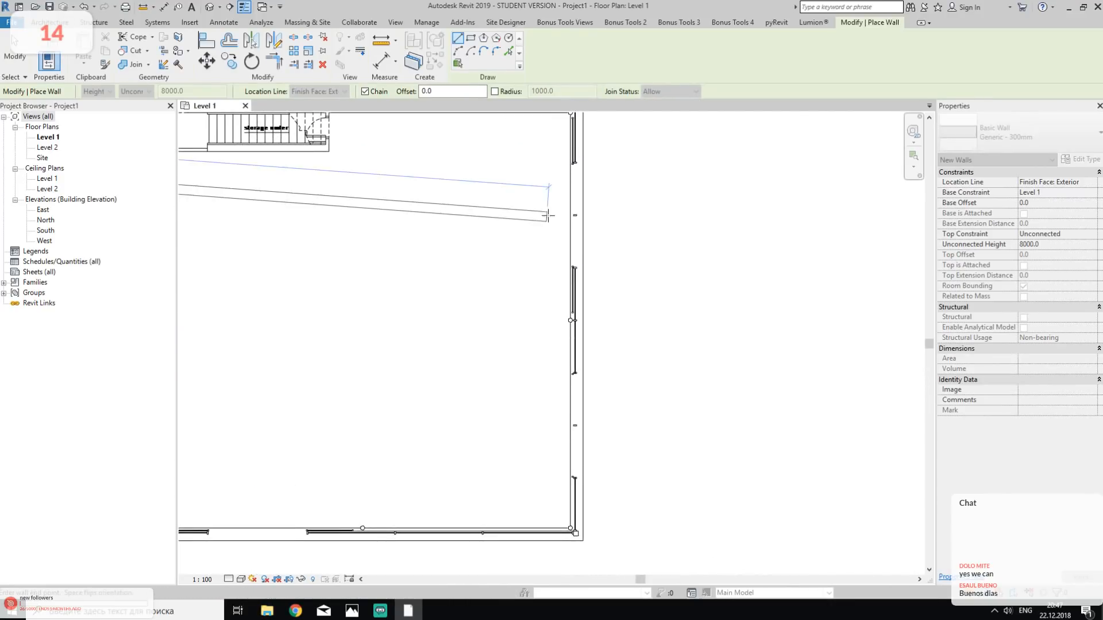
{"action": "scroll", "coordinate": [546, 214], "scroll_direction": "down", "scroll_amount": 2}
{"action": "middle_click_drag", "start_coordinate": [539, 213], "coordinate": [610, 300]}
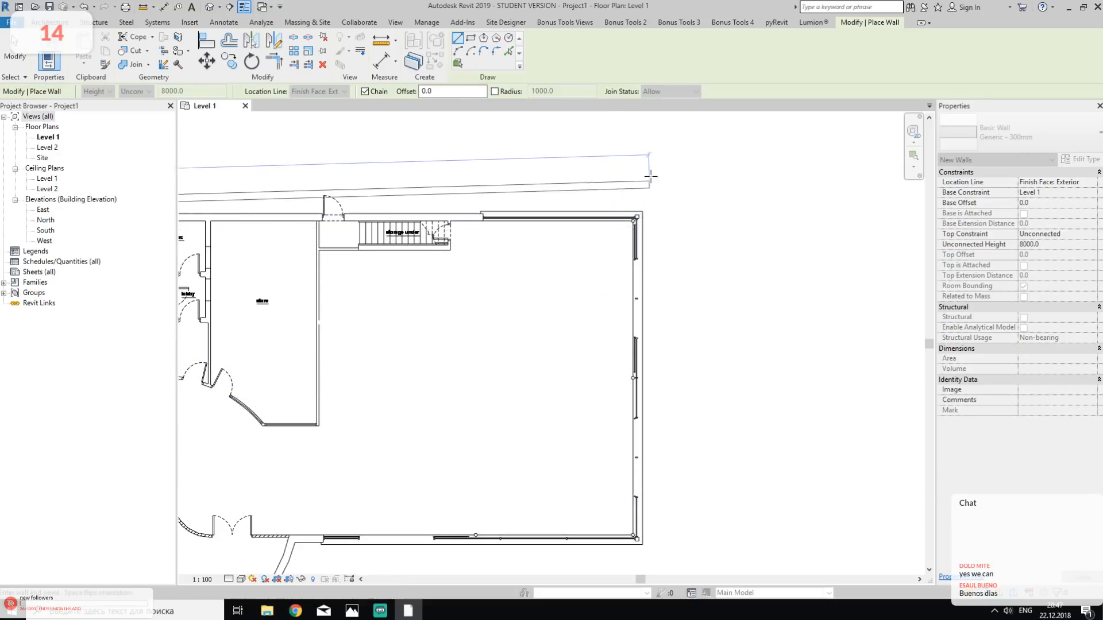
{"action": "scroll", "coordinate": [631, 227], "scroll_direction": "up", "scroll_amount": 4}
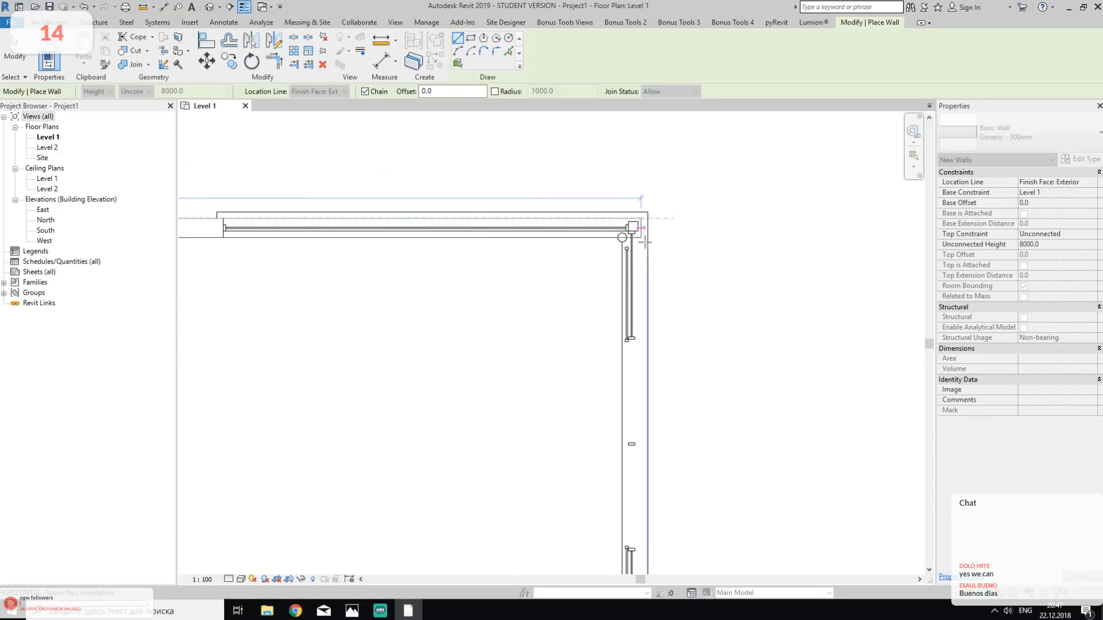
{"action": "middle_click_drag", "start_coordinate": [279, 206], "coordinate": [661, 236]}
{"action": "scroll", "coordinate": [661, 235], "scroll_direction": "up", "scroll_amount": 3}
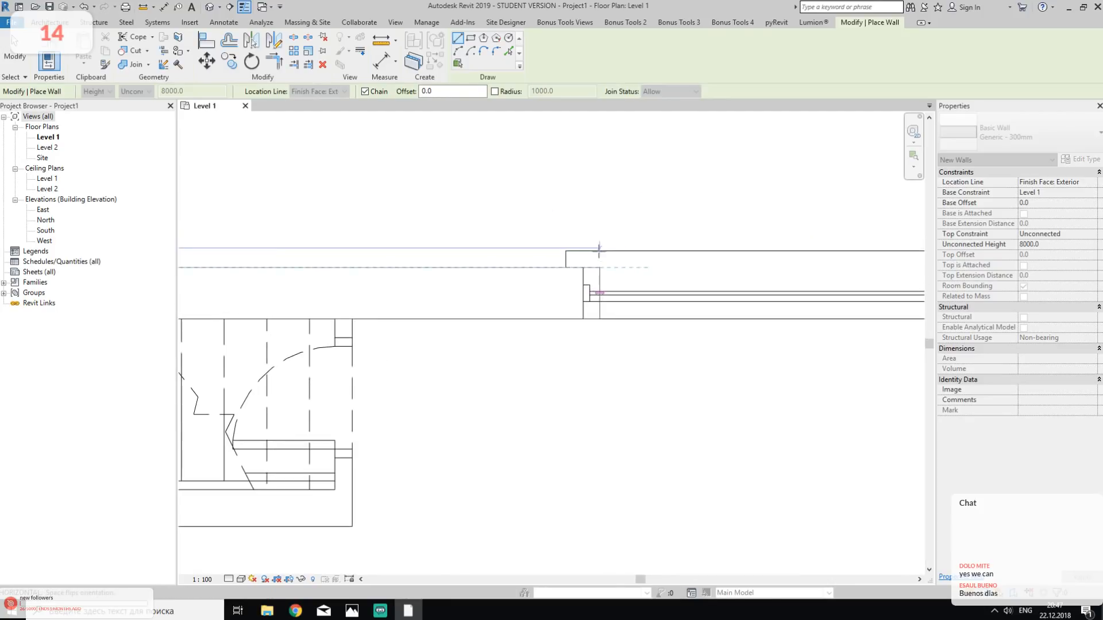
{"action": "left_click", "coordinate": [585, 267]}
{"action": "scroll", "coordinate": [609, 302], "scroll_direction": "down", "scroll_amount": 6}
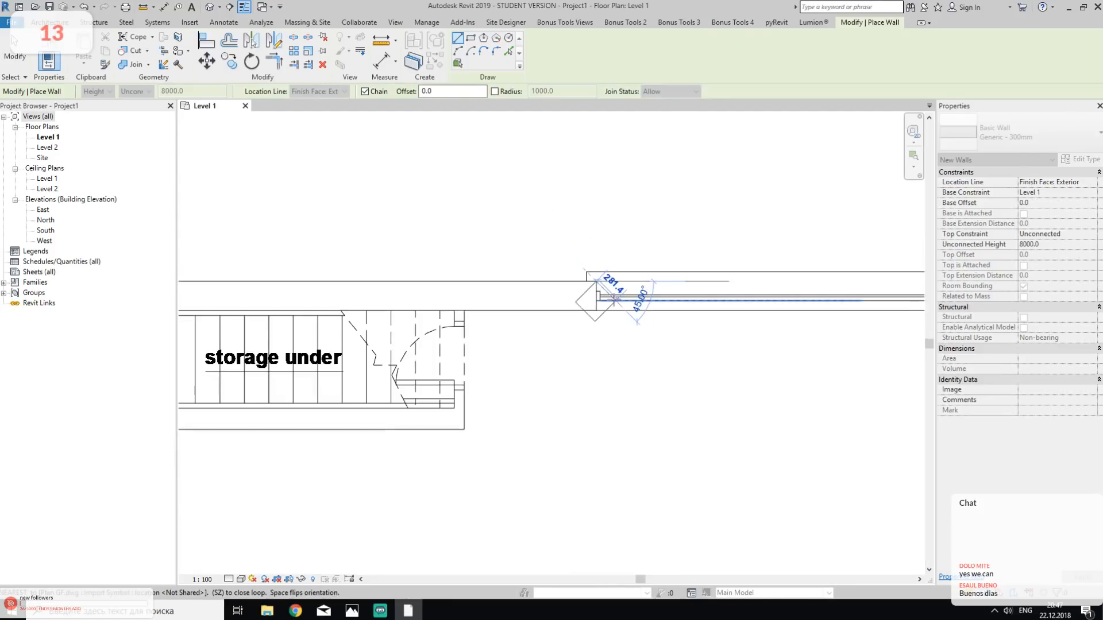
{"action": "key", "text": "Escape"}
- Switch to the Photos app and examine the exterior building photo against the ground floor plan, then return to Revit
{"action": "middle_click_drag", "start_coordinate": [360, 518], "coordinate": [674, 224]}
{"action": "middle_click_drag", "start_coordinate": [236, 537], "coordinate": [644, 311]}
{"action": "middle_click_drag", "start_coordinate": [255, 459], "coordinate": [338, 475]}
{"action": "mouse_move", "coordinate": [355, 606]}
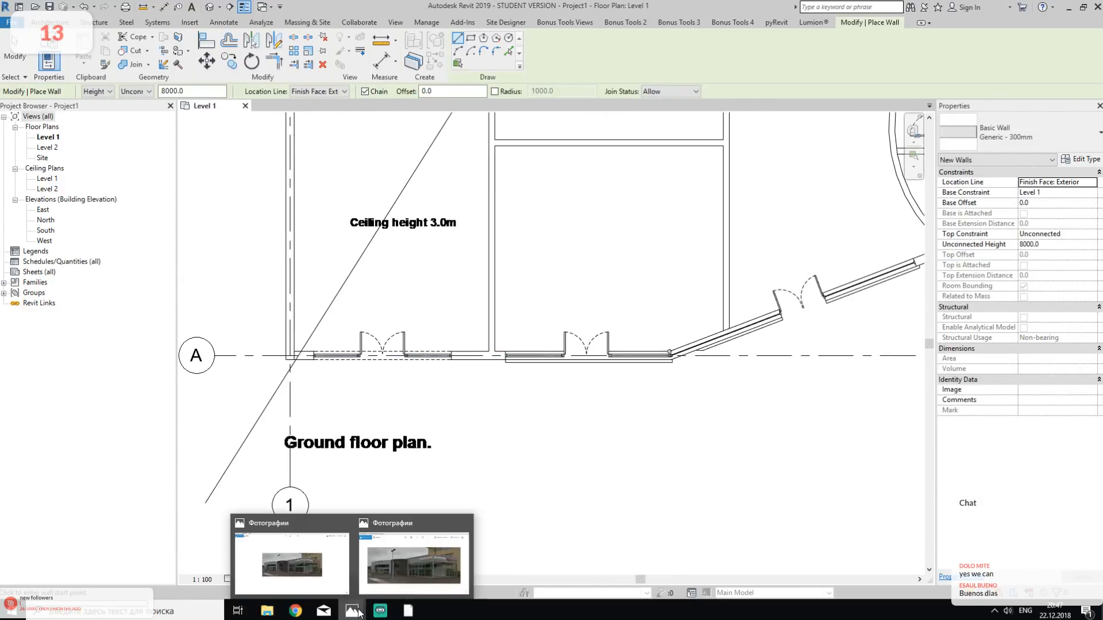
{"action": "mouse_move", "coordinate": [342, 556]}
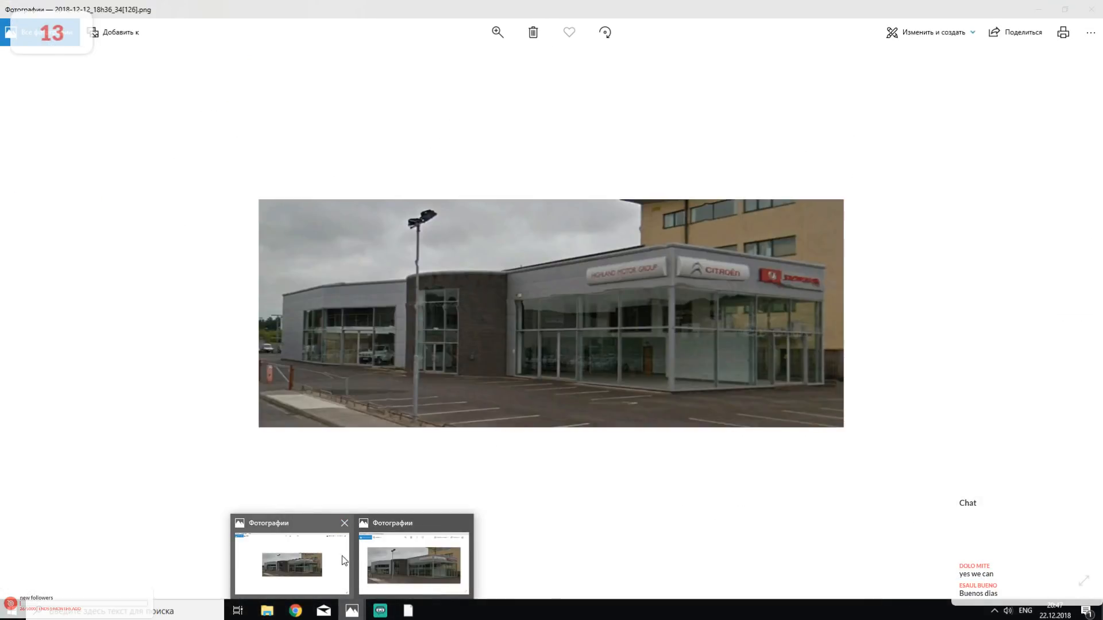
{"action": "left_click", "coordinate": [344, 522]}
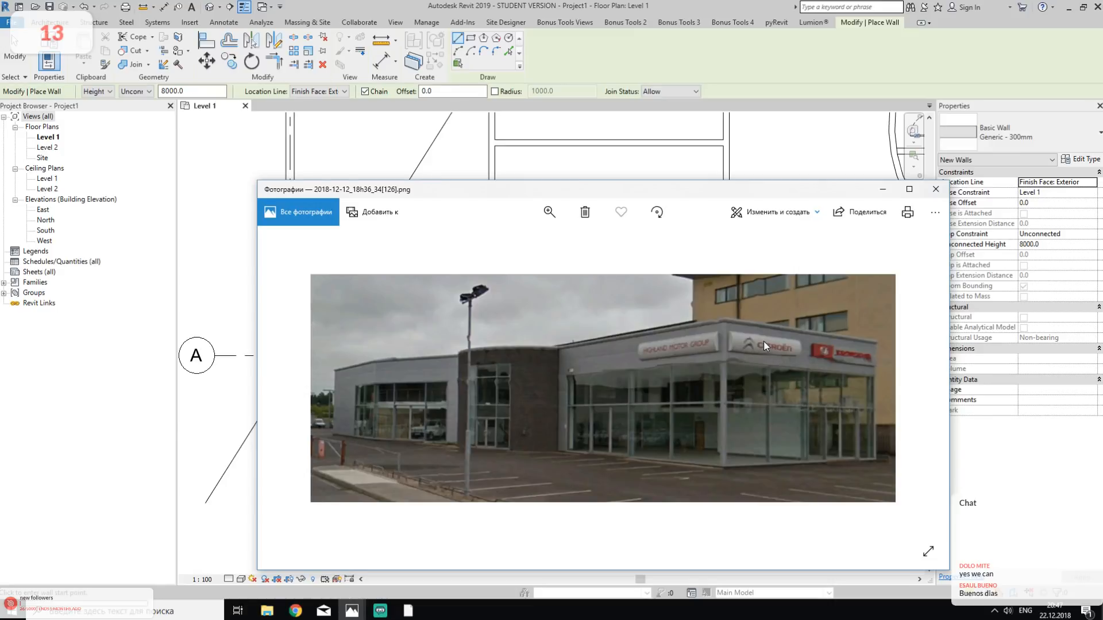
{"action": "left_click", "coordinate": [186, 222]}
- Draw the east exterior wall from the building's south-east corner up to its north-east corner
{"action": "scroll", "coordinate": [367, 353], "scroll_direction": "down", "scroll_amount": 5}
{"action": "middle_click_drag", "start_coordinate": [552, 354], "coordinate": [485, 377]}
{"action": "scroll", "coordinate": [477, 230], "scroll_direction": "up", "scroll_amount": 5}
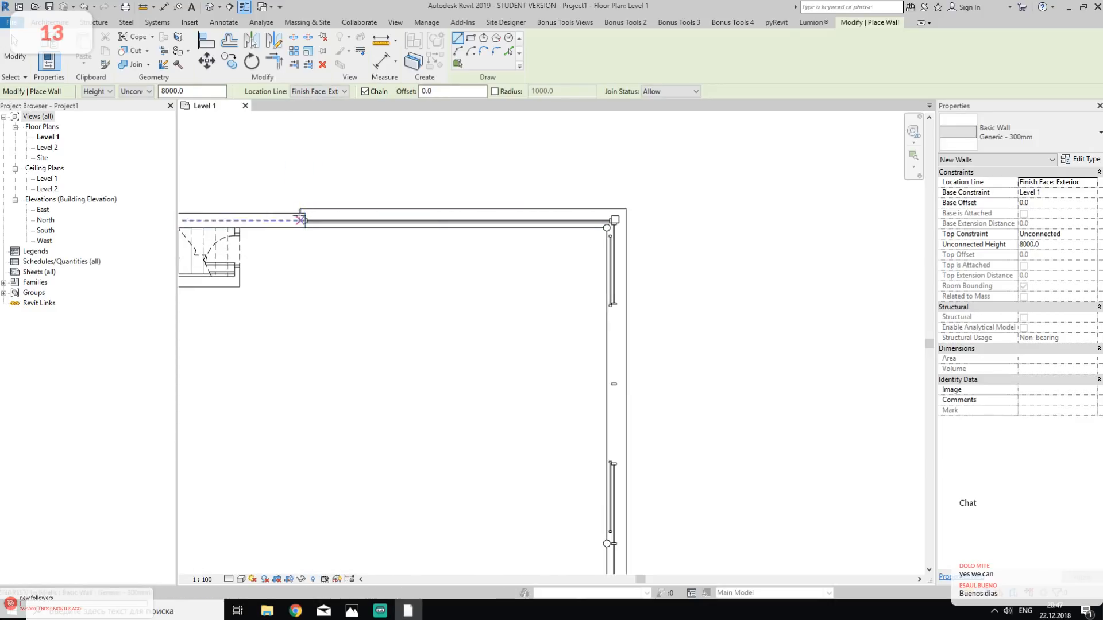
{"action": "middle_click_drag", "start_coordinate": [502, 256], "coordinate": [529, 251]}
{"action": "scroll", "coordinate": [529, 267], "scroll_direction": "up", "scroll_amount": 2}
{"action": "scroll", "coordinate": [543, 248], "scroll_direction": "down", "scroll_amount": 5}
{"action": "middle_click_drag", "start_coordinate": [643, 457], "coordinate": [645, 241]}
{"action": "scroll", "coordinate": [604, 455], "scroll_direction": "up", "scroll_amount": 2}
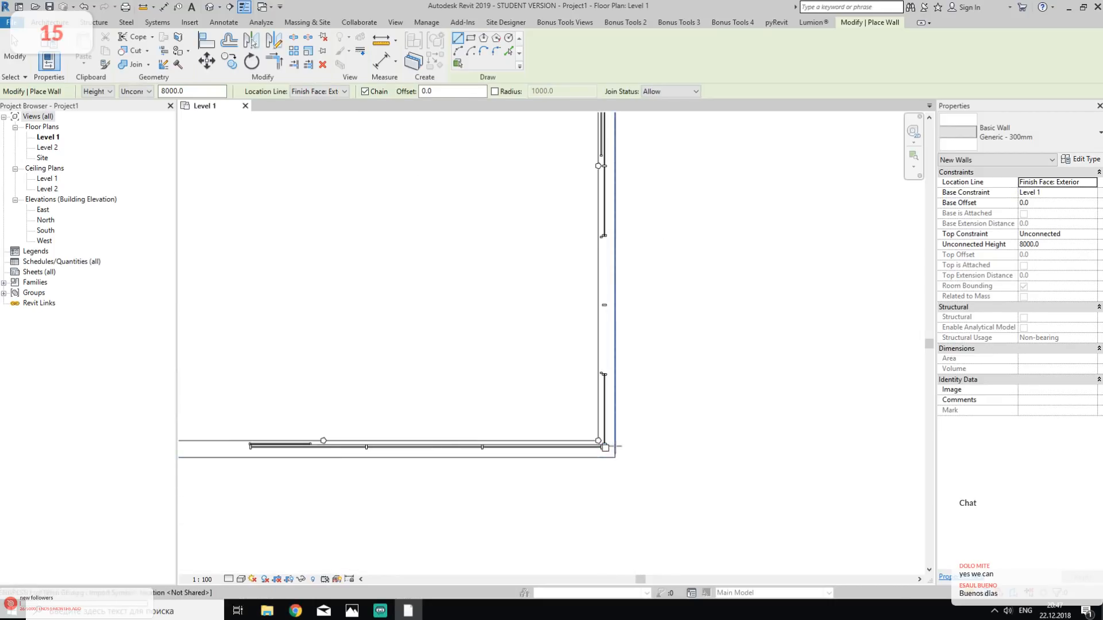
{"action": "scroll", "coordinate": [608, 448], "scroll_direction": "up", "scroll_amount": 2}
{"action": "left_click", "coordinate": [599, 459]}
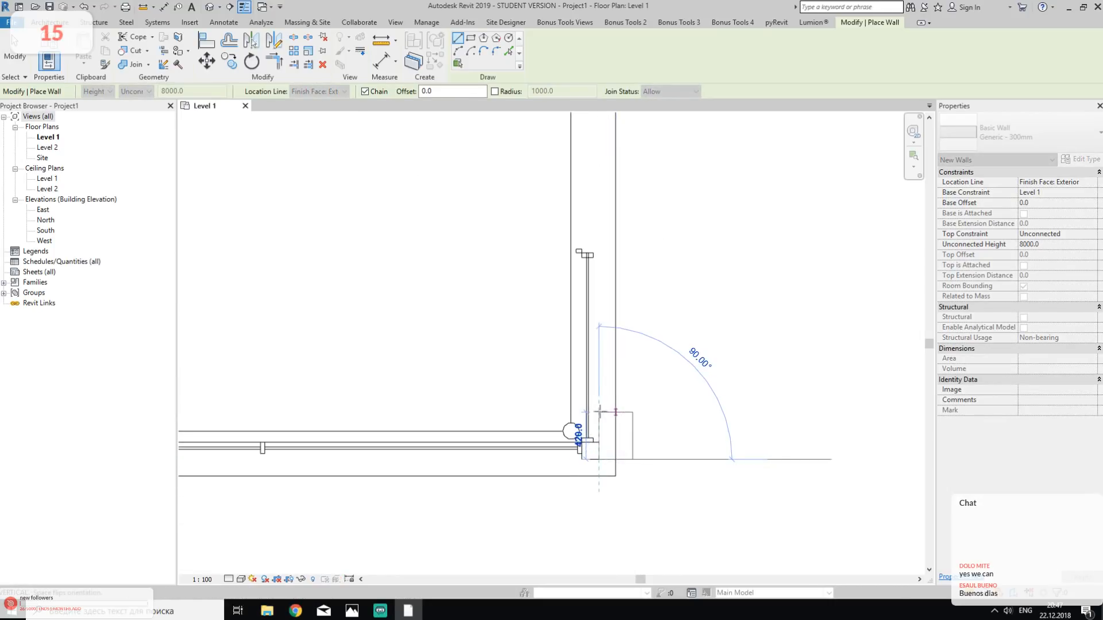
{"action": "key", "text": "Escape"}
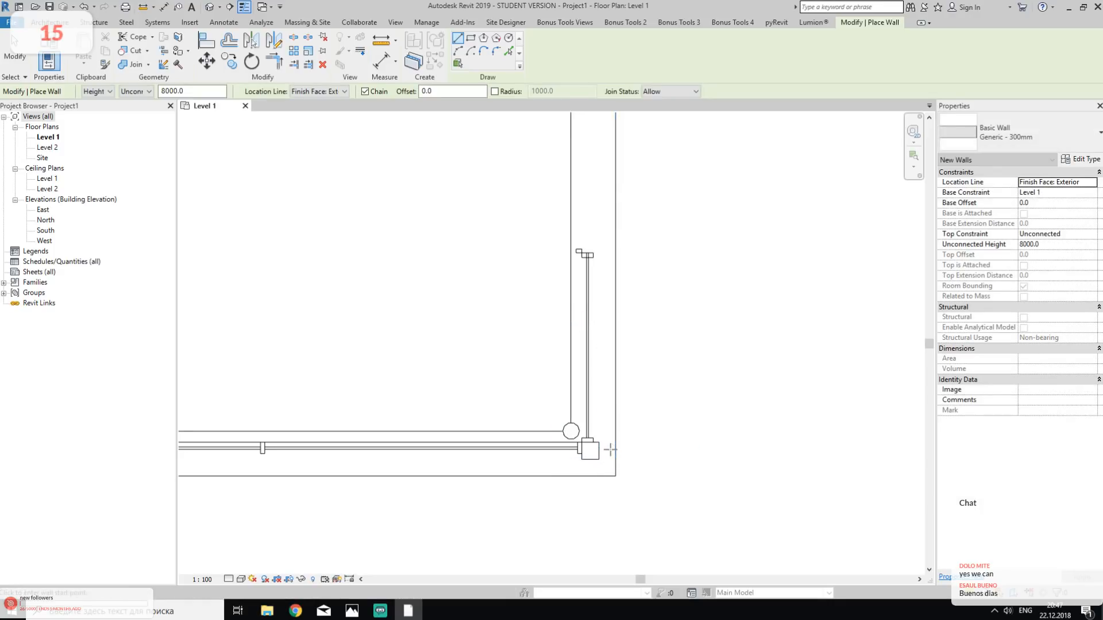
{"action": "left_click", "coordinate": [614, 447]}
{"action": "scroll", "coordinate": [613, 444], "scroll_direction": "down", "scroll_amount": 3}
{"action": "middle_click_drag", "start_coordinate": [574, 234], "coordinate": [594, 533]}
{"action": "left_click", "coordinate": [629, 296]}
{"action": "key", "text": "Escape"}
{"action": "key", "text": "Escape"}
- Check the building photo again for the glazed showroom corner
{"action": "mouse_move", "coordinate": [356, 613]}
{"action": "left_click", "coordinate": [399, 565]}
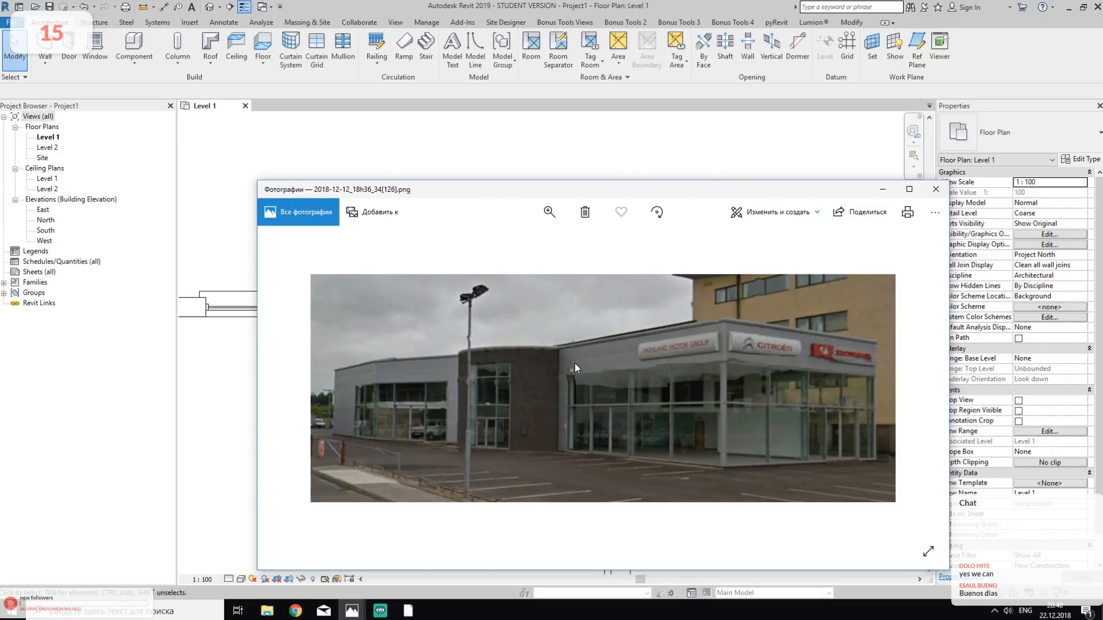
{"action": "left_click", "coordinate": [481, 155]}
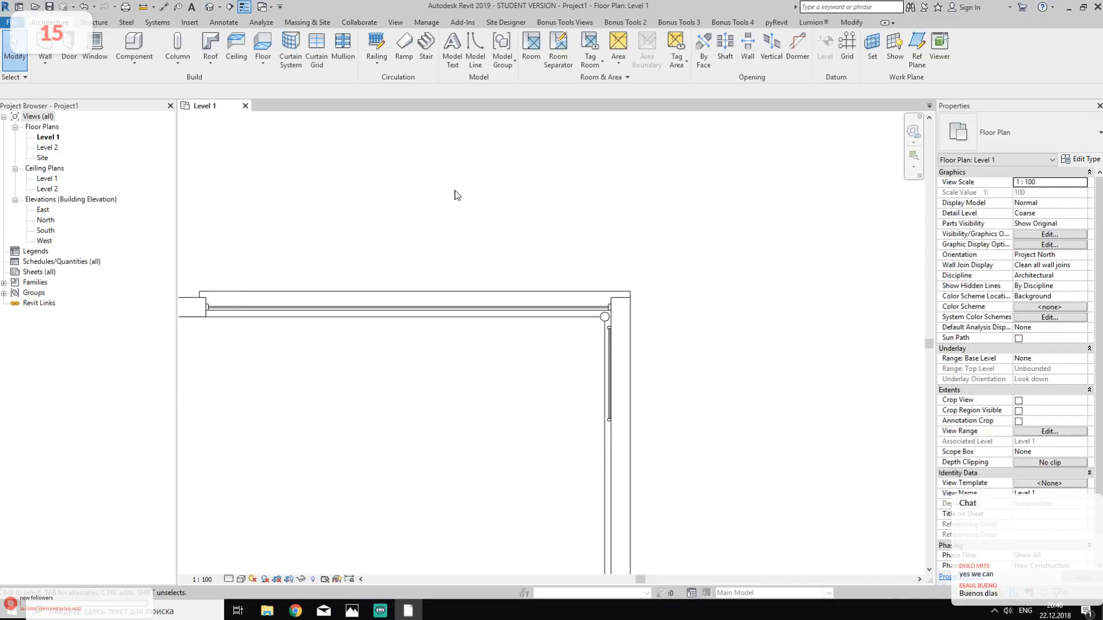
- Extend the north wall and trim it to a corner with the east wall
{"action": "scroll", "coordinate": [425, 230], "scroll_direction": "down", "scroll_amount": 1}
{"action": "middle_click_drag", "start_coordinate": [353, 282], "coordinate": [382, 283]}
{"action": "left_click", "coordinate": [229, 305]}
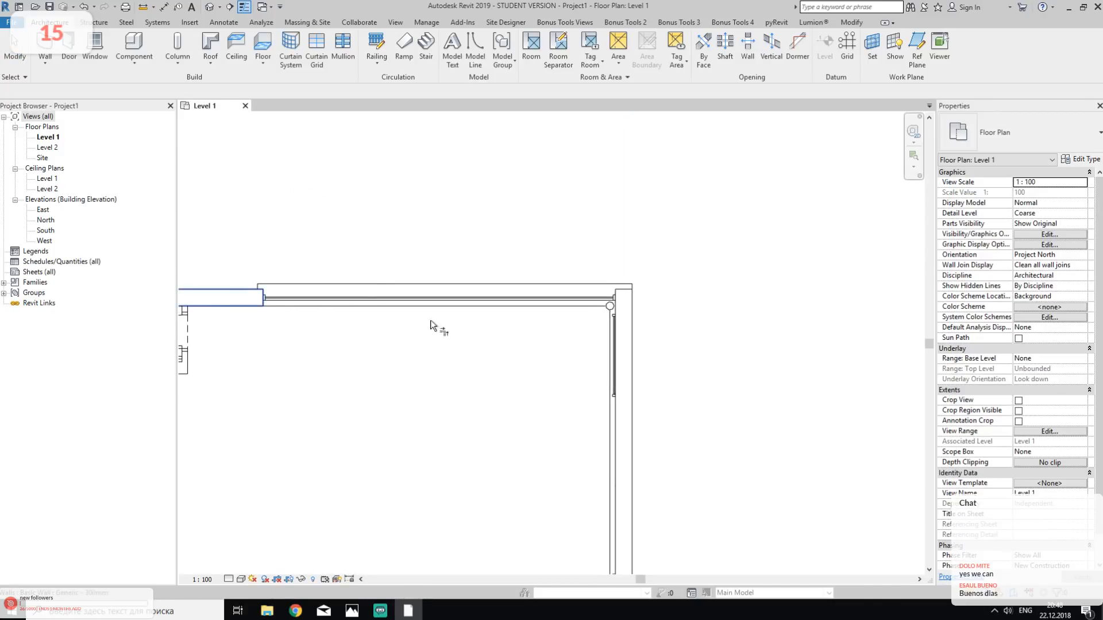
{"action": "left_click", "coordinate": [626, 322]}
{"action": "key", "text": "Escape"}
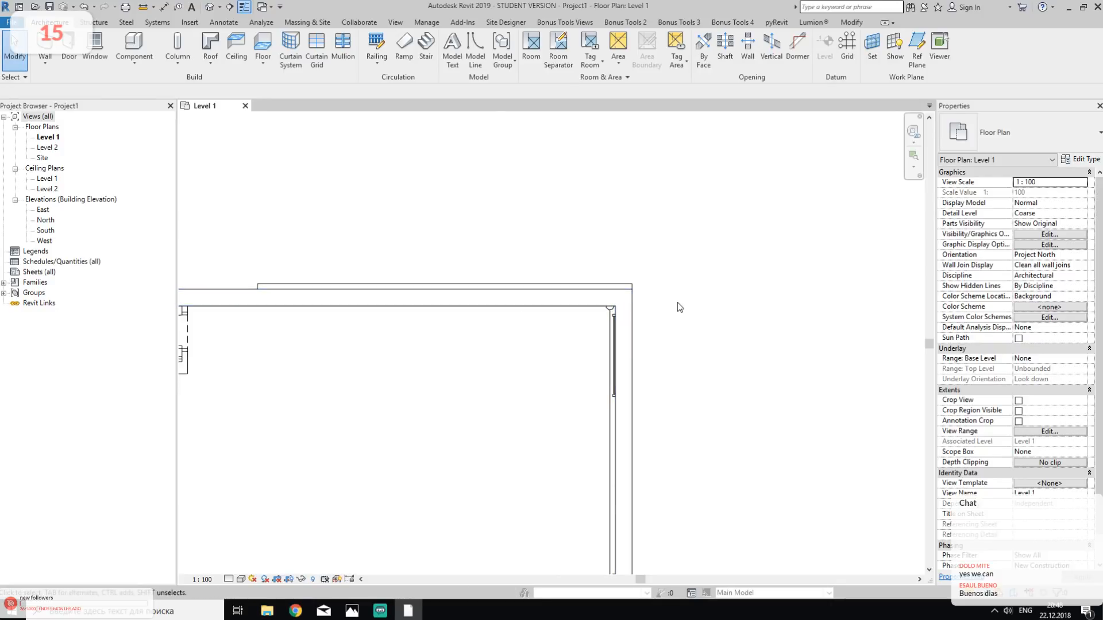
- Draw a 2700 mm wall eastward along the showroom's south exterior face, starting near the curved entrance wall
{"action": "middle_click_drag", "start_coordinate": [634, 507], "coordinate": [678, 351]}
{"action": "middle_click_drag", "start_coordinate": [598, 534], "coordinate": [638, 379]}
{"action": "middle_click_drag", "start_coordinate": [595, 500], "coordinate": [648, 305]}
{"action": "middle_click_drag", "start_coordinate": [699, 513], "coordinate": [707, 374]}
{"action": "scroll", "coordinate": [756, 383], "scroll_direction": "up", "scroll_amount": 2}
{"action": "scroll", "coordinate": [756, 383], "scroll_direction": "down", "scroll_amount": 2}
{"action": "middle_click_drag", "start_coordinate": [442, 424], "coordinate": [682, 405]}
{"action": "scroll", "coordinate": [453, 384], "scroll_direction": "down", "scroll_amount": 1}
{"action": "scroll", "coordinate": [290, 376], "scroll_direction": "up", "scroll_amount": 2}
{"action": "left_click", "coordinate": [45, 43]}
{"action": "left_click", "coordinate": [283, 386]}
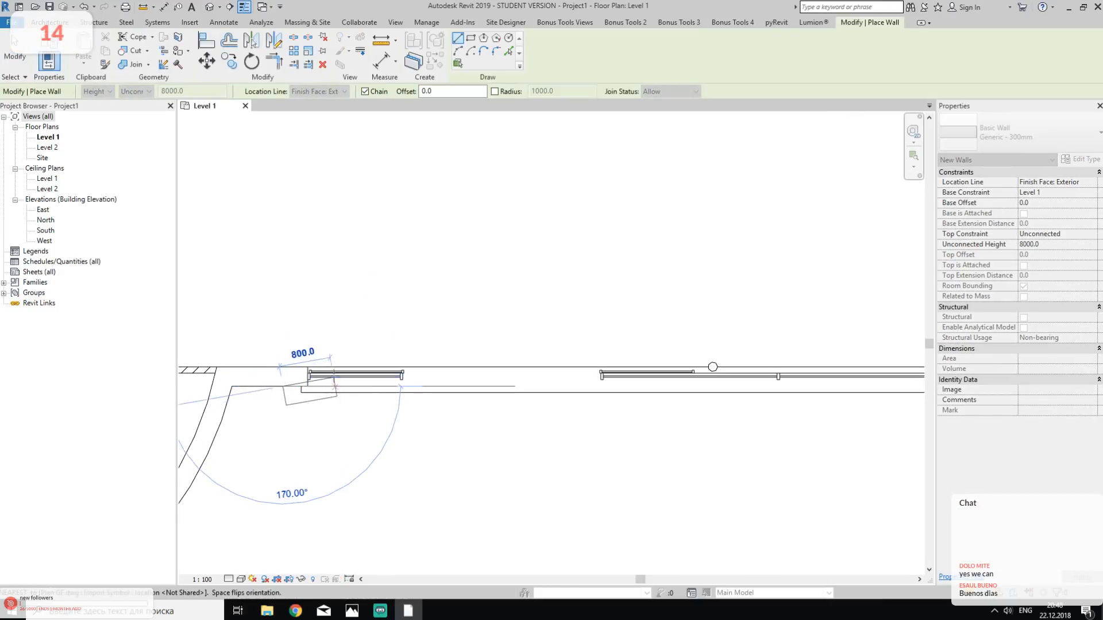
{"action": "left_click", "coordinate": [457, 379]}
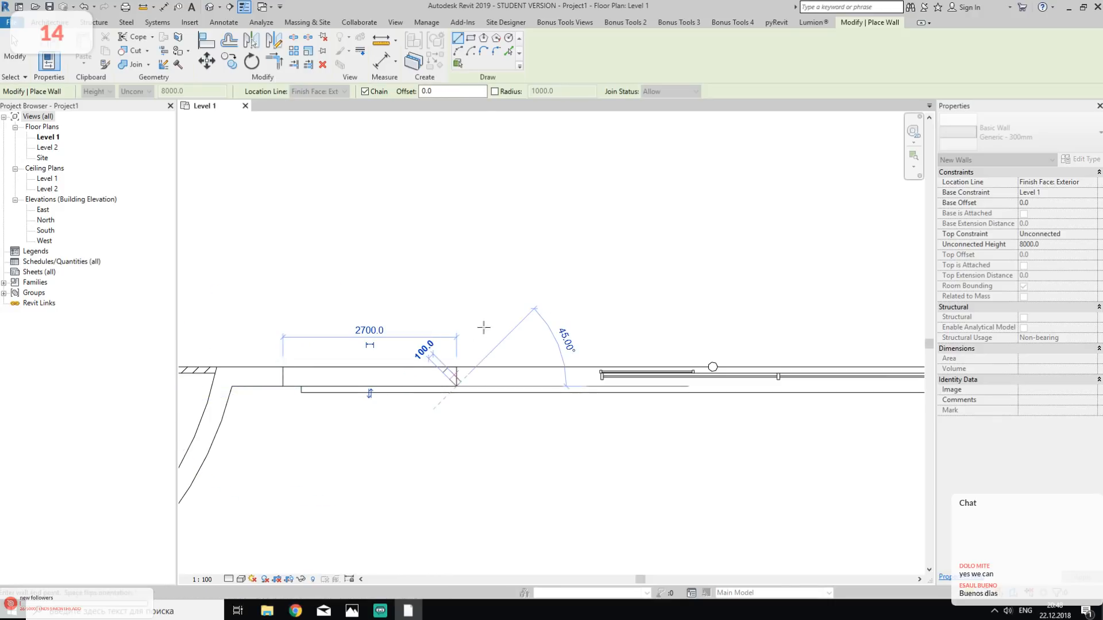
{"action": "key", "text": "Escape"}
{"action": "key", "text": "Escape"}
- Extend the showroom's south wall and trim it to a corner with the east wall
{"action": "left_click", "coordinate": [431, 379]}
{"action": "middle_click_drag", "start_coordinate": [646, 413], "coordinate": [879, 360]}
{"action": "left_click", "coordinate": [777, 371]}
{"action": "key", "text": "Escape"}
- Draw a Generic - 300mm wall along the south exterior face on grid A, from the southwest corner eastward until just before the angled facade
{"action": "scroll", "coordinate": [462, 307], "scroll_direction": "up", "scroll_amount": 3}
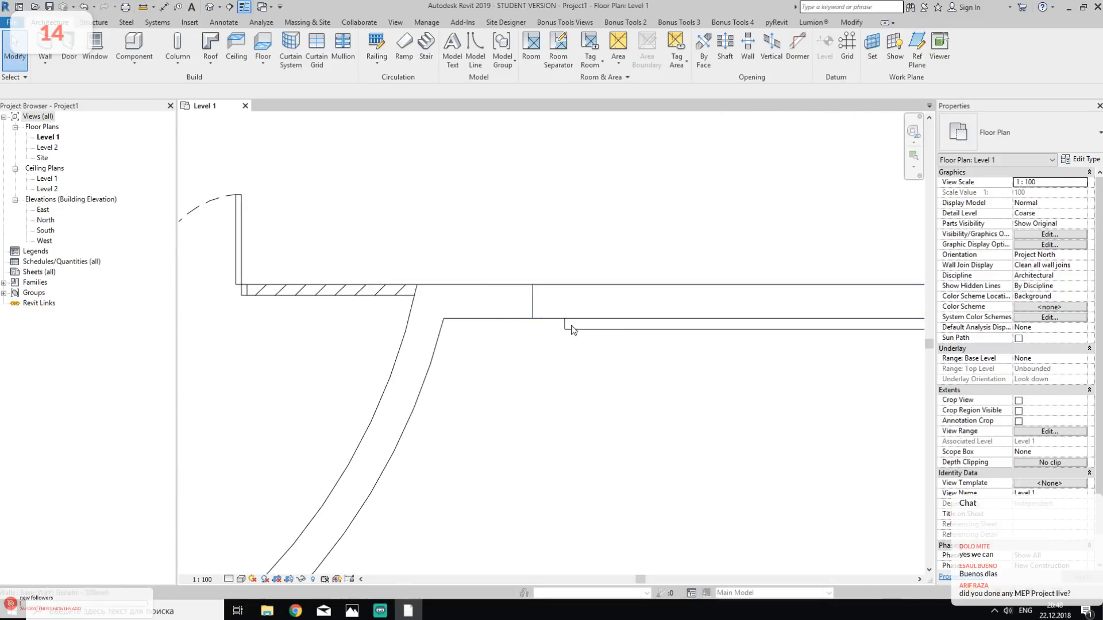
{"action": "scroll", "coordinate": [569, 324], "scroll_direction": "down", "scroll_amount": 2}
{"action": "middle_click_drag", "start_coordinate": [414, 373], "coordinate": [569, 261]}
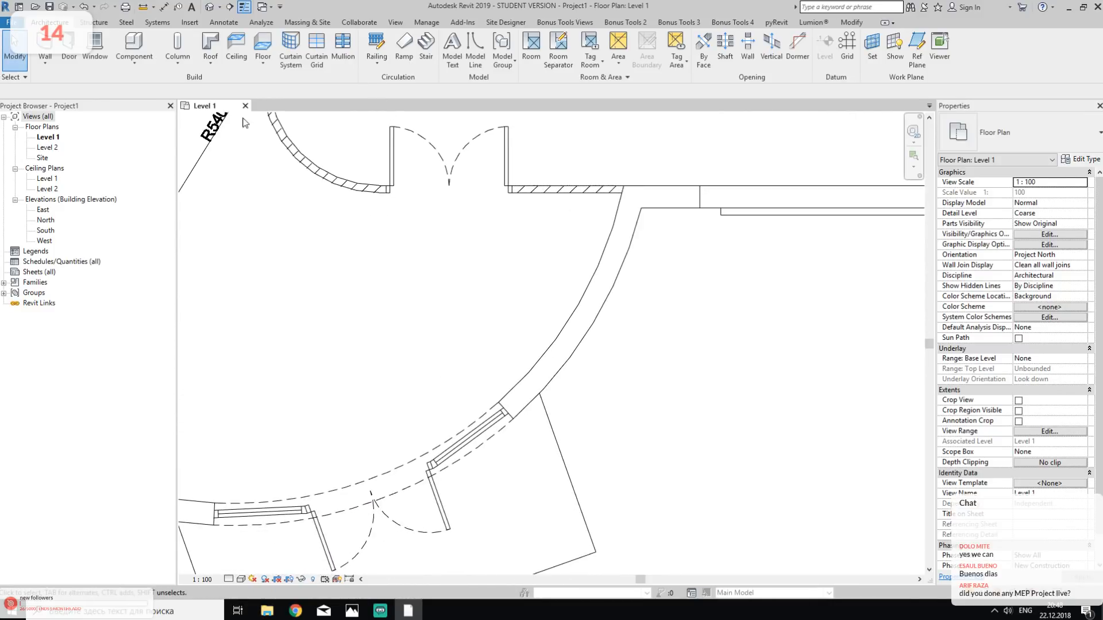
{"action": "key", "text": "w"}
{"action": "key", "text": "a"}
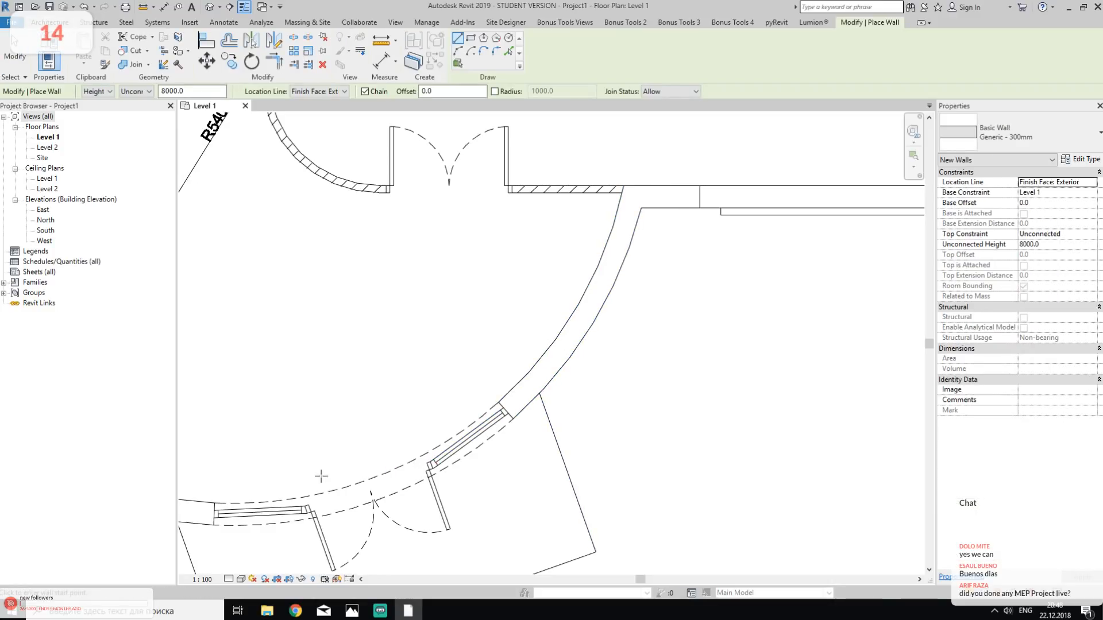
{"action": "mouse_move", "coordinate": [540, 399]}
{"action": "middle_mouse_down"}
{"action": "mouse_move", "coordinate": [684, 333]}
{"action": "mouse_move", "coordinate": [847, 299]}
{"action": "middle_mouse_up"}
{"action": "middle_click_drag", "start_coordinate": [414, 382], "coordinate": [635, 367]}
{"action": "scroll", "coordinate": [623, 364], "scroll_direction": "down", "scroll_amount": 2}
{"action": "middle_click_drag", "start_coordinate": [440, 441], "coordinate": [815, 359]}
{"action": "middle_click_drag", "start_coordinate": [368, 436], "coordinate": [767, 370]}
{"action": "middle_click_drag", "start_coordinate": [396, 386], "coordinate": [698, 366]}
{"action": "scroll", "coordinate": [489, 357], "scroll_direction": "up", "scroll_amount": 3}
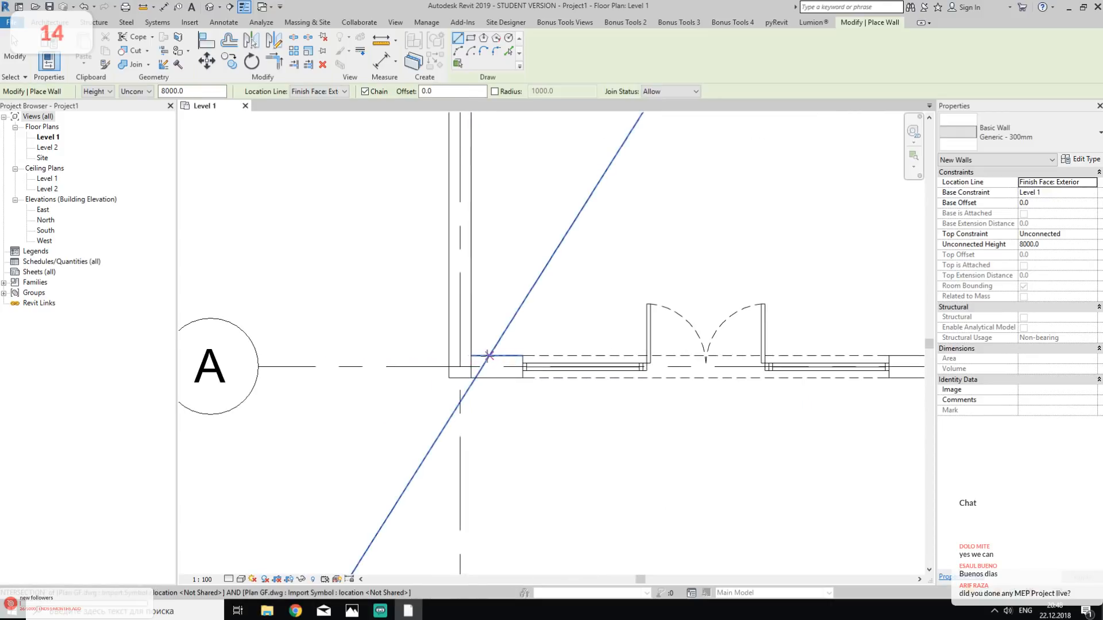
{"action": "left_click", "coordinate": [466, 385]}
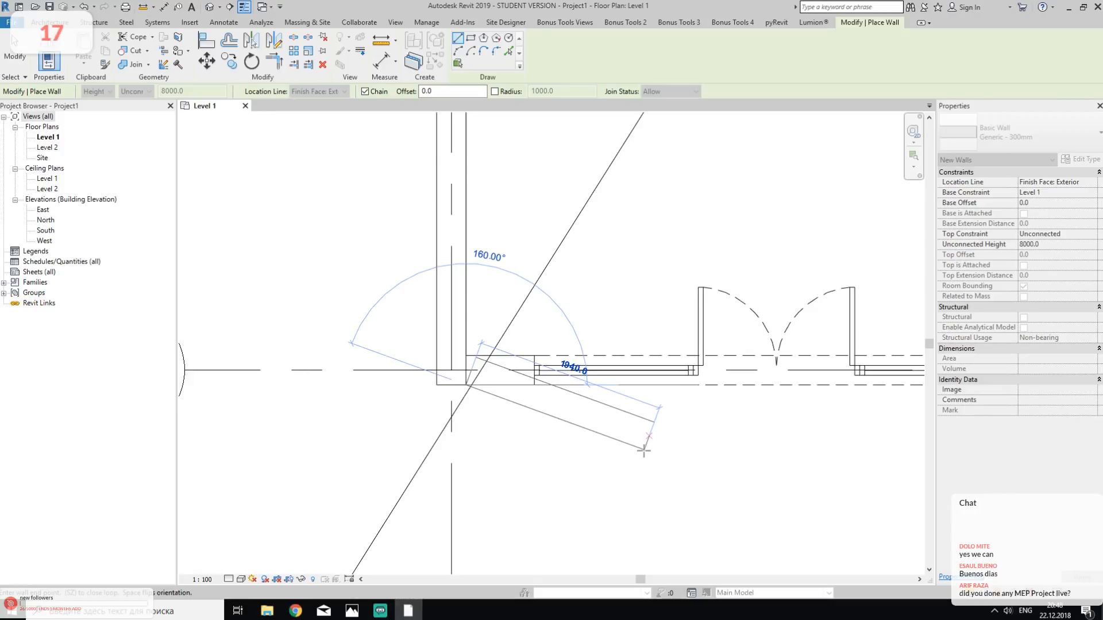
{"action": "middle_click_drag", "start_coordinate": [816, 398], "coordinate": [491, 433]}
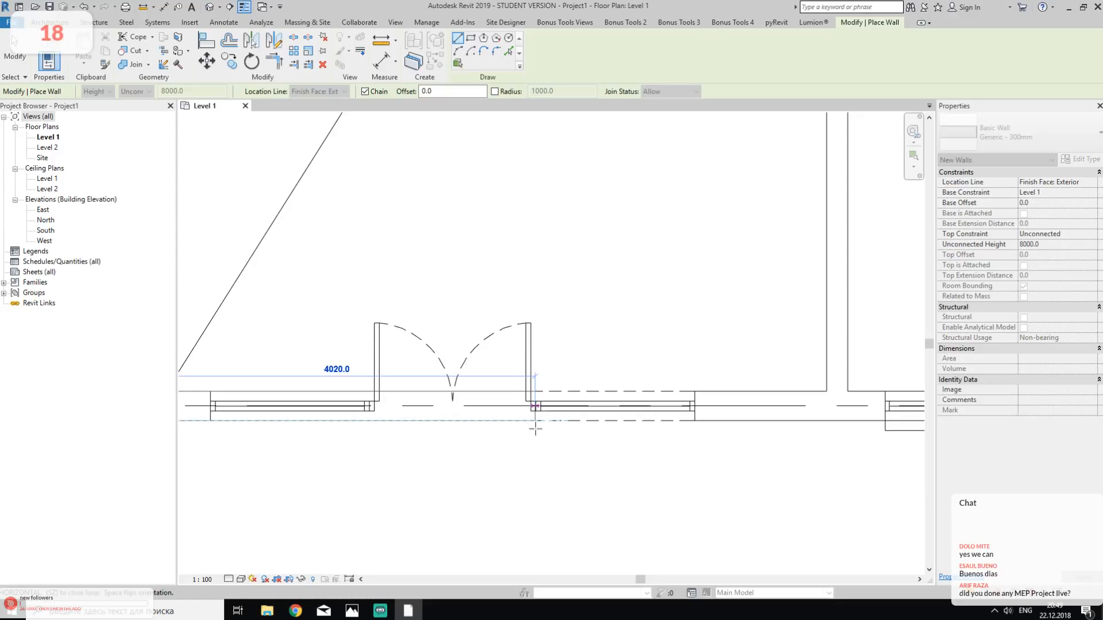
{"action": "scroll", "coordinate": [528, 375], "scroll_direction": "down", "scroll_amount": 2}
{"action": "middle_click_drag", "start_coordinate": [746, 421], "coordinate": [499, 475]}
{"action": "middle_click_drag", "start_coordinate": [746, 474], "coordinate": [557, 477]}
{"action": "scroll", "coordinate": [760, 447], "scroll_direction": "up", "scroll_amount": 6}
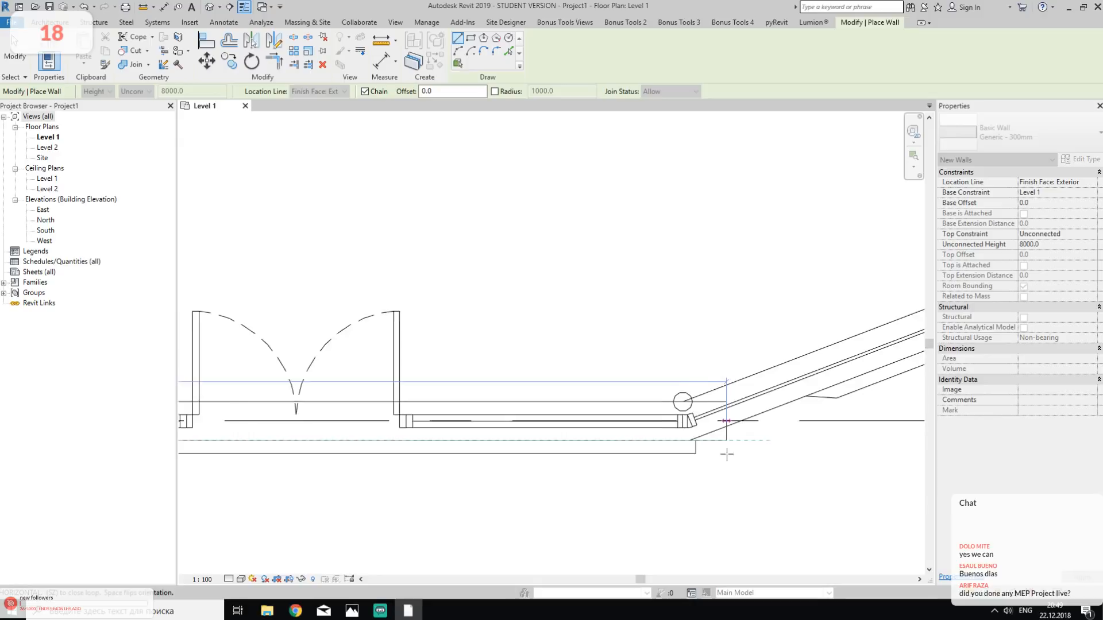
{"action": "left_click", "coordinate": [580, 445]}
- Draw the angled exterior wall along the facade's outer face, from the south wall's east end to just short of the curved entrance wall
{"action": "middle_click_drag", "start_coordinate": [823, 395], "coordinate": [610, 456]}
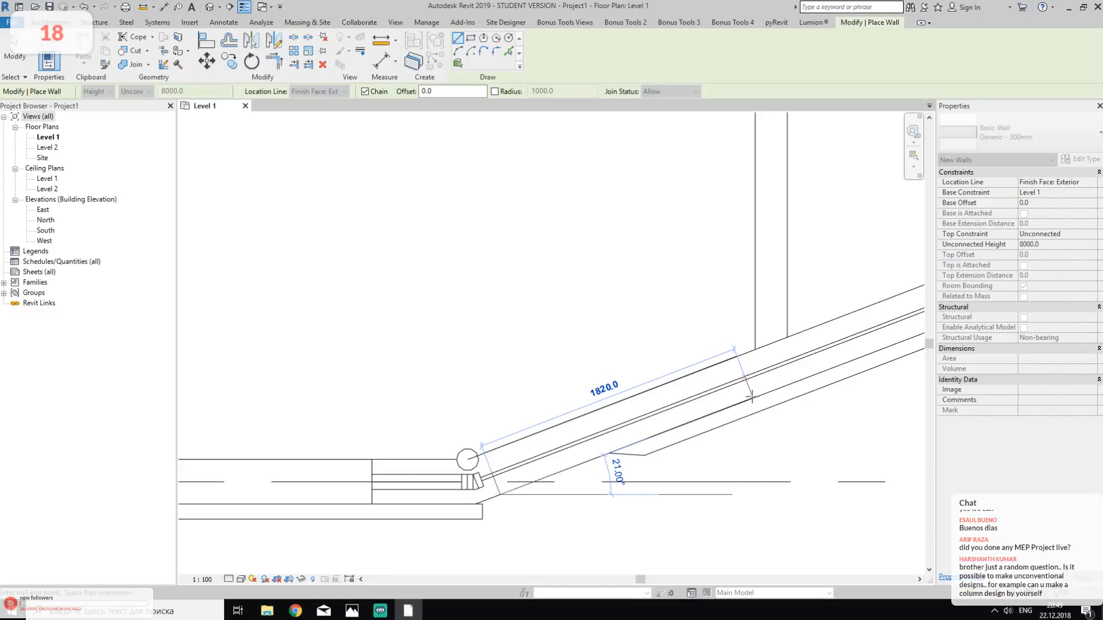
{"action": "scroll", "coordinate": [747, 399], "scroll_direction": "down", "scroll_amount": 1}
{"action": "middle_click_drag", "start_coordinate": [836, 383], "coordinate": [521, 390]}
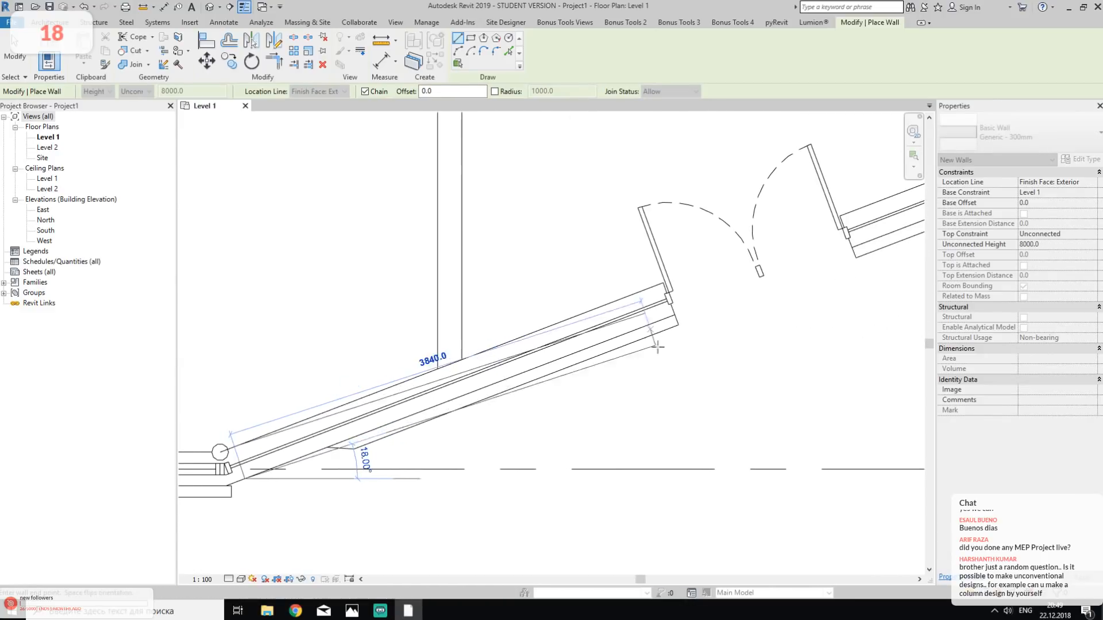
{"action": "scroll", "coordinate": [646, 328], "scroll_direction": "up", "scroll_amount": 2}
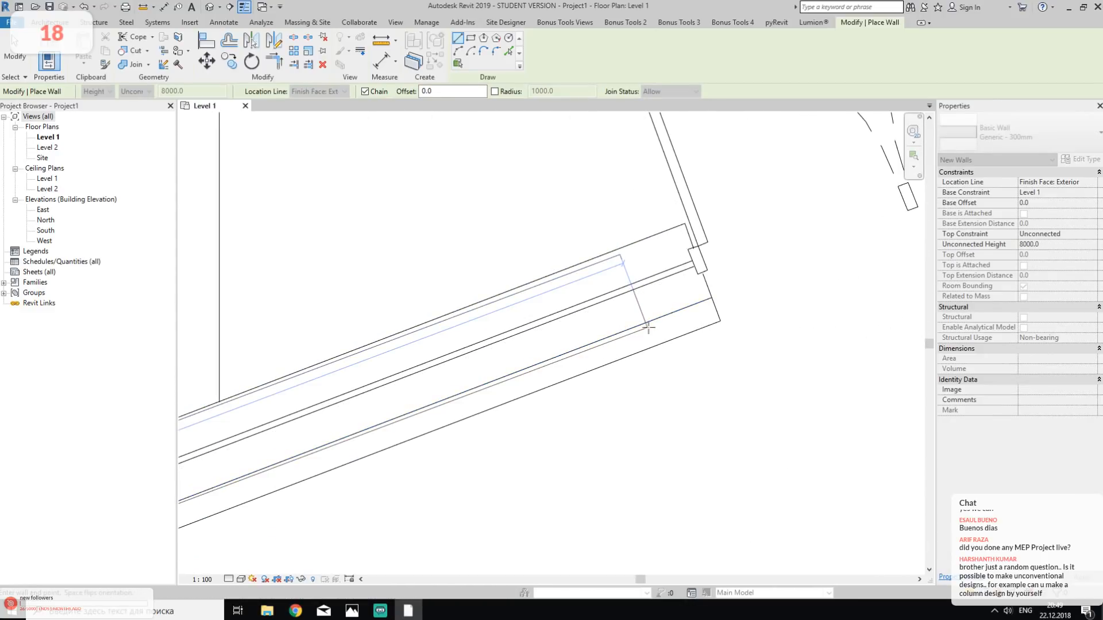
{"action": "scroll", "coordinate": [654, 320], "scroll_direction": "down", "scroll_amount": 3}
{"action": "scroll", "coordinate": [654, 319], "scroll_direction": "up", "scroll_amount": 4}
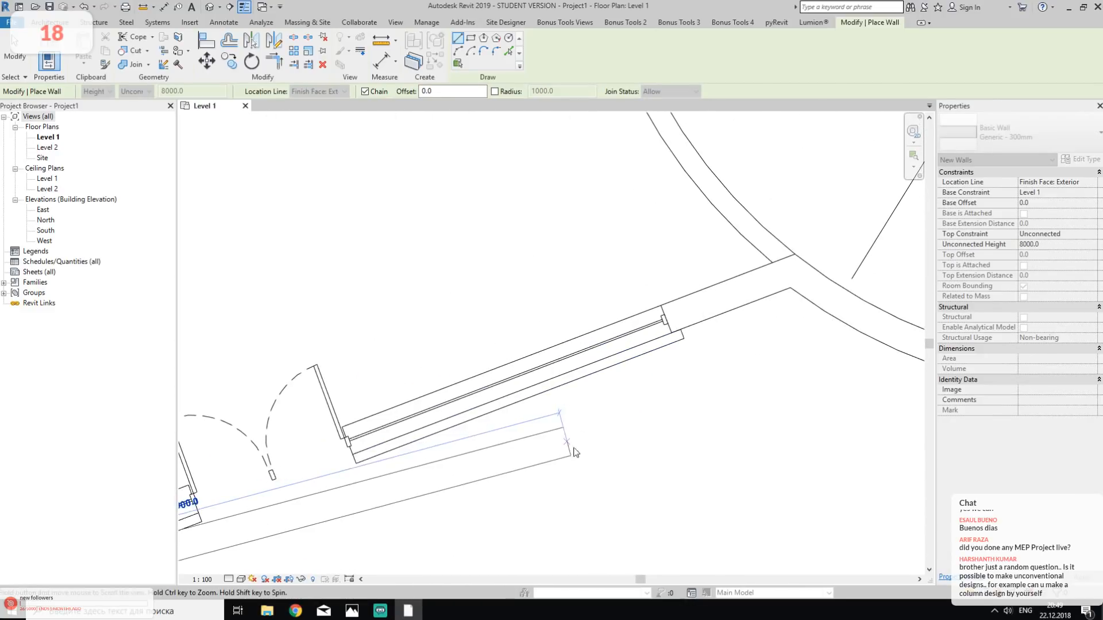
{"action": "left_click", "coordinate": [687, 333]}
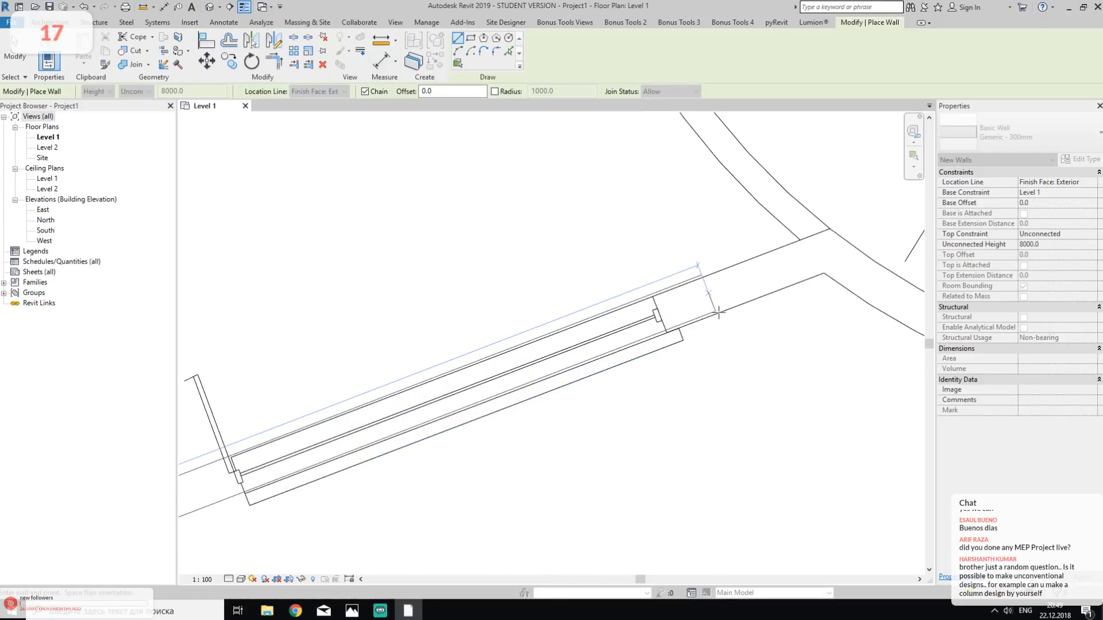
{"action": "left_click", "coordinate": [762, 298]}
{"action": "scroll", "coordinate": [748, 322], "scroll_direction": "down", "scroll_amount": 3}
{"action": "key", "text": "Escape"}
{"action": "key", "text": "Escape"}
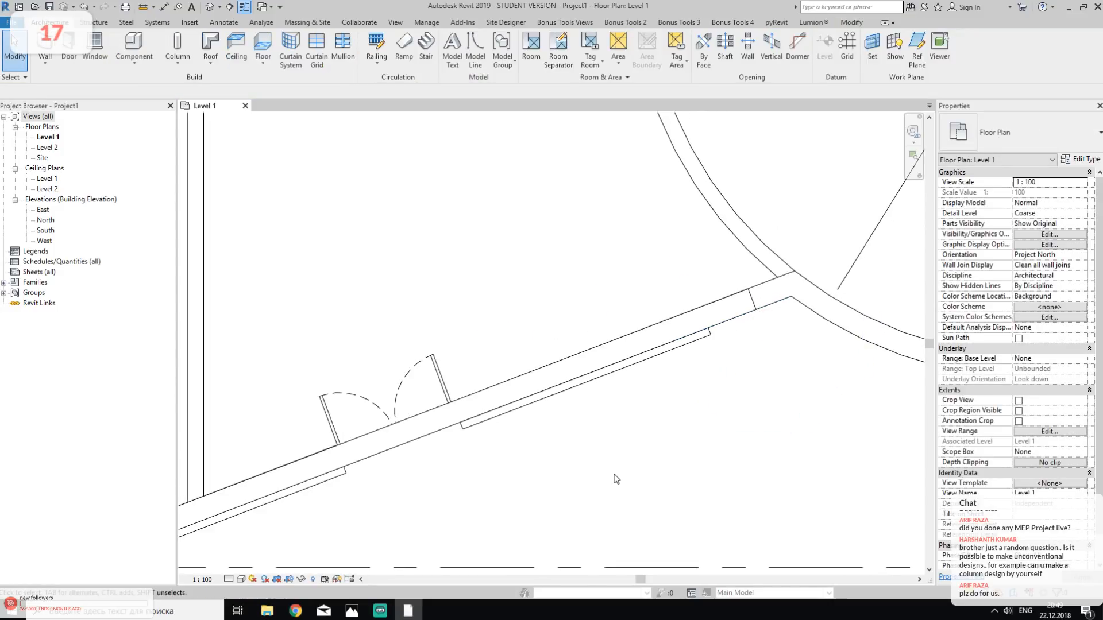
- Extend the south wall on grid A and trim it to a corner with the angled wall
{"action": "middle_click_drag", "start_coordinate": [326, 541], "coordinate": [603, 406]}
{"action": "middle_click_drag", "start_coordinate": [404, 411], "coordinate": [498, 381]}
{"action": "key", "text": "t"}
{"action": "key", "text": "r"}
{"action": "left_click", "coordinate": [342, 406]}
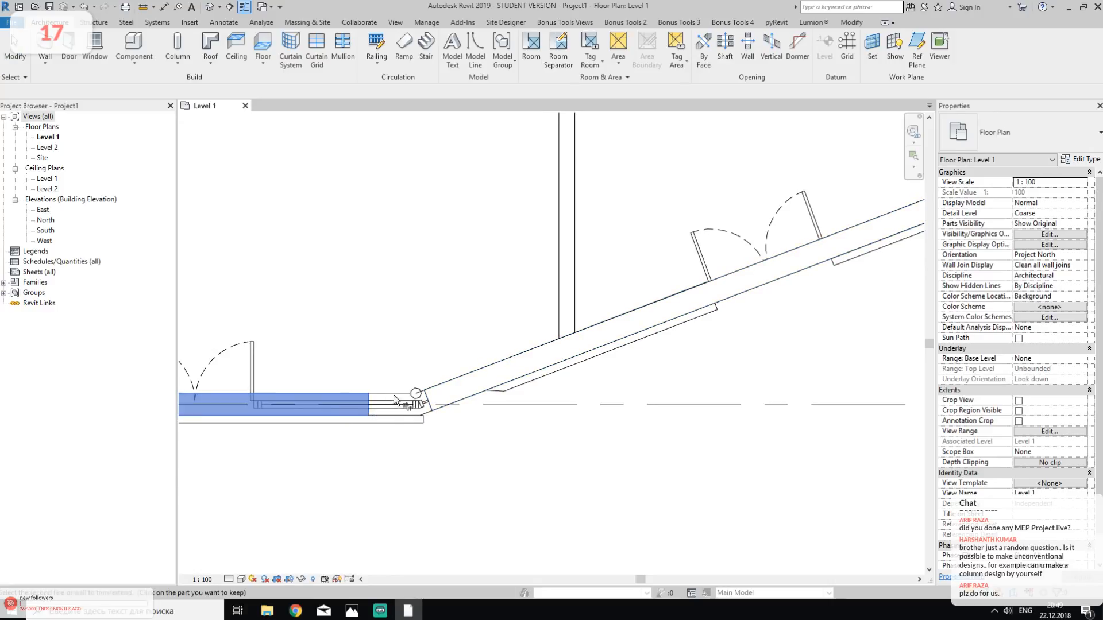
{"action": "left_click", "coordinate": [440, 388]}
{"action": "key", "text": "Escape"}
{"action": "middle_click_drag", "start_coordinate": [528, 474], "coordinate": [583, 419]}
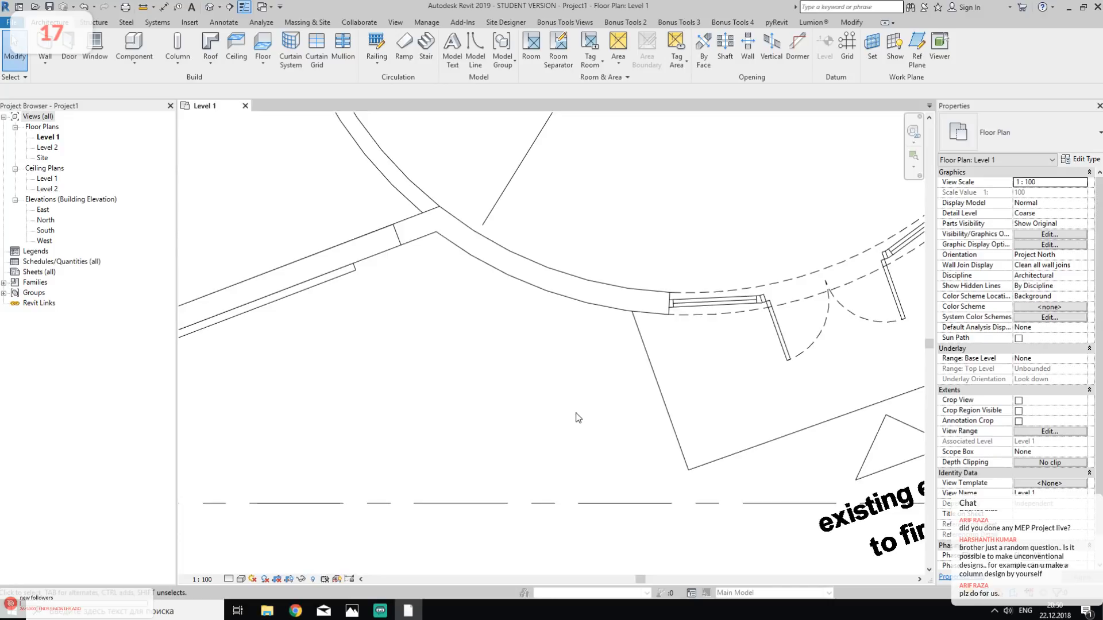
{"action": "key", "text": "w"}
{"action": "key", "text": "a"}
{"action": "mouse_move", "coordinate": [597, 236]}
{"action": "middle_mouse_down"}
{"action": "mouse_move", "coordinate": [559, 281]}
{"action": "mouse_move", "coordinate": [502, 302]}
{"action": "middle_mouse_up"}
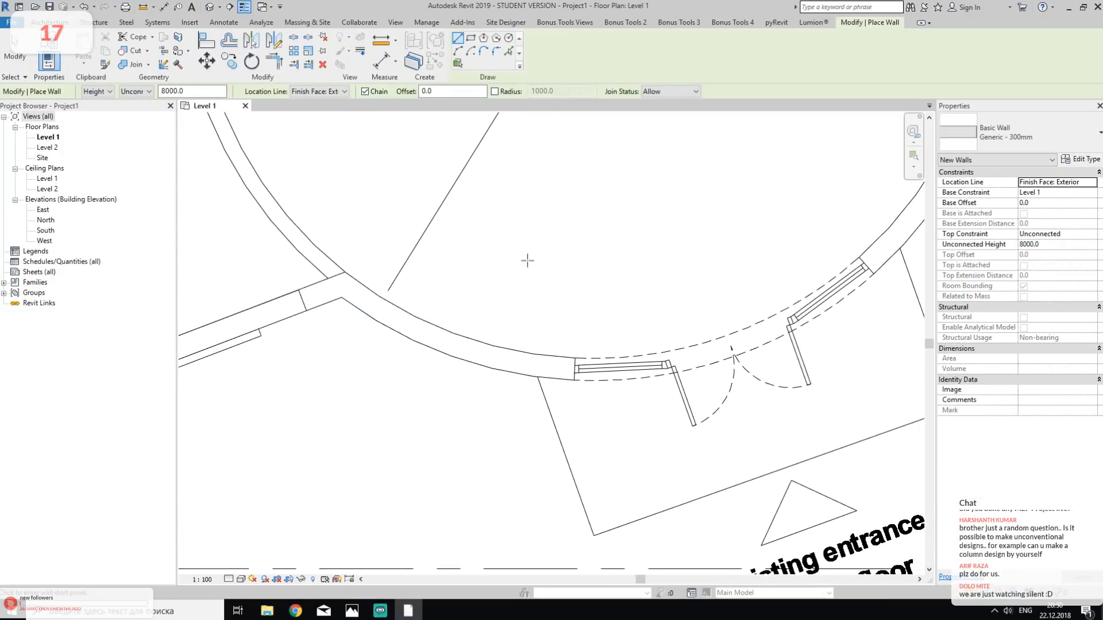
{"action": "left_click", "coordinate": [458, 52]}
{"action": "left_click", "coordinate": [344, 273]}
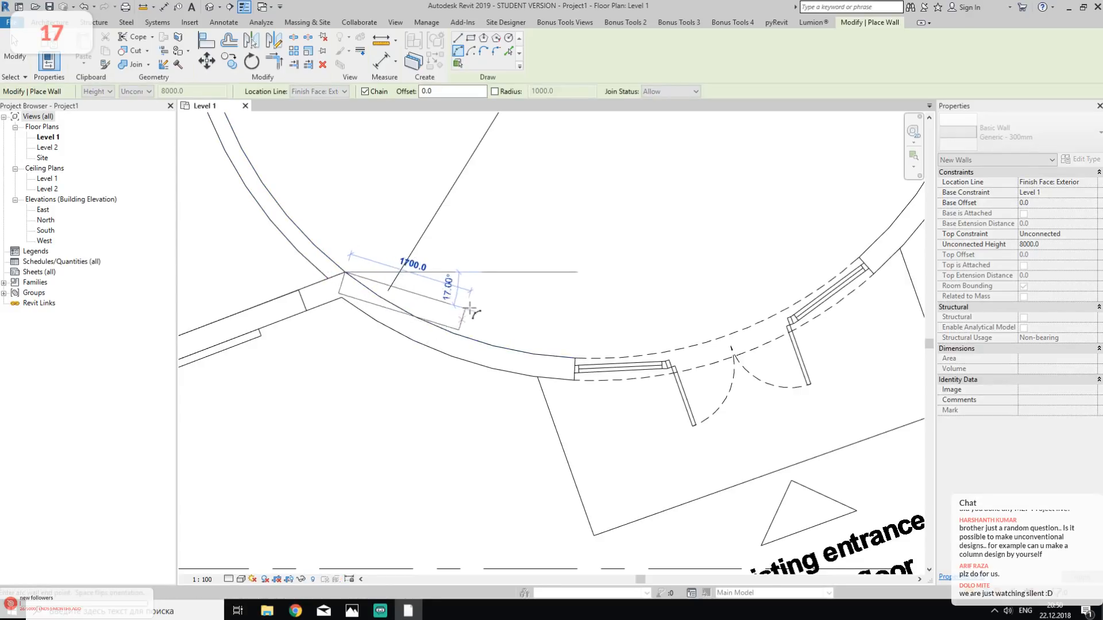
{"action": "key", "text": "Escape"}
{"action": "left_click", "coordinate": [342, 298]}
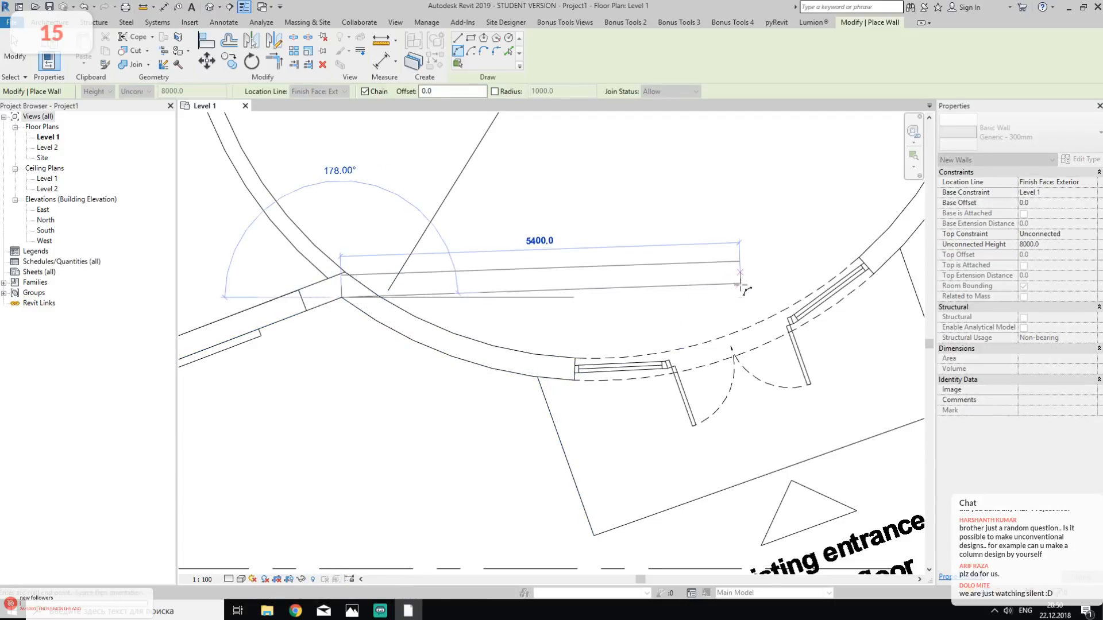
{"action": "middle_click_drag", "start_coordinate": [750, 296], "coordinate": [333, 408]}
{"action": "middle_click_drag", "start_coordinate": [466, 246], "coordinate": [528, 323]}
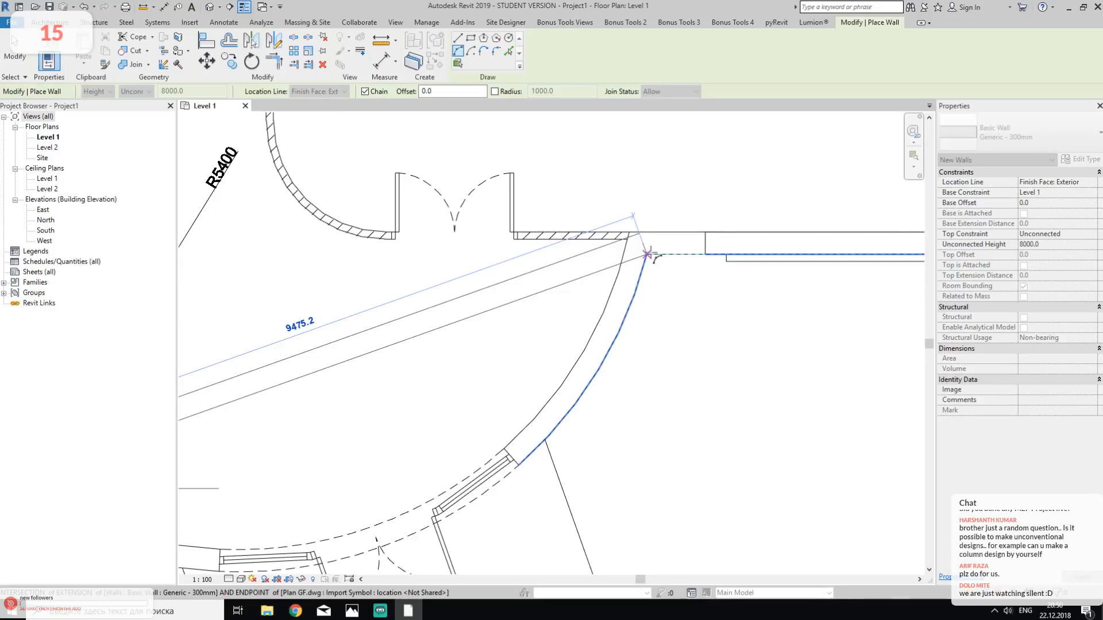
{"action": "key", "text": "Escape"}
{"action": "middle_click_drag", "start_coordinate": [338, 307], "coordinate": [611, 227]}
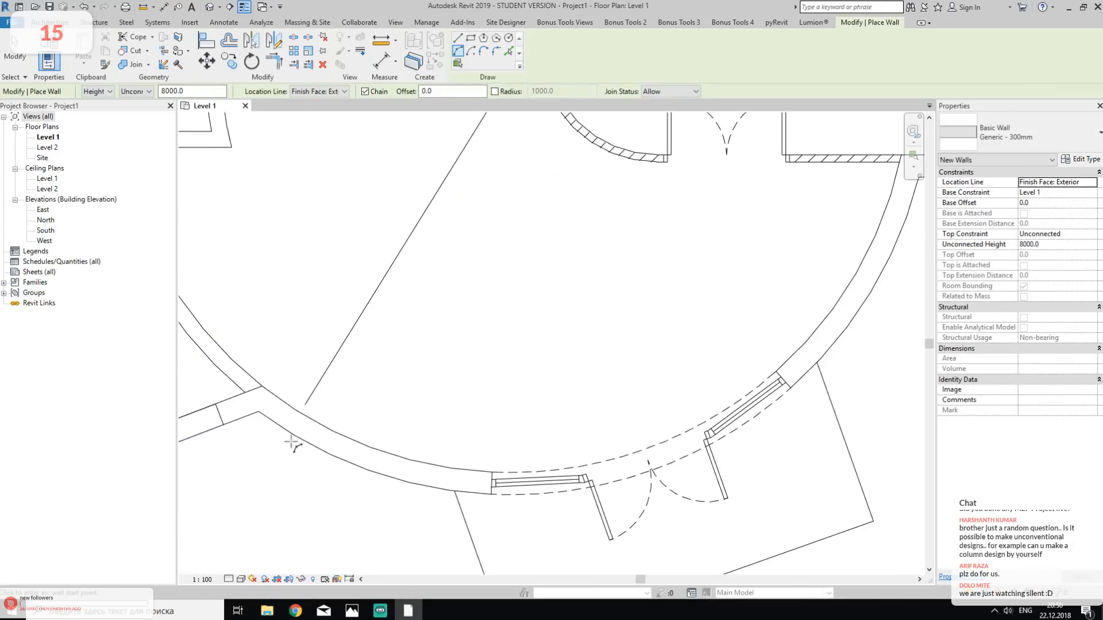
{"action": "key", "text": "Escape"}
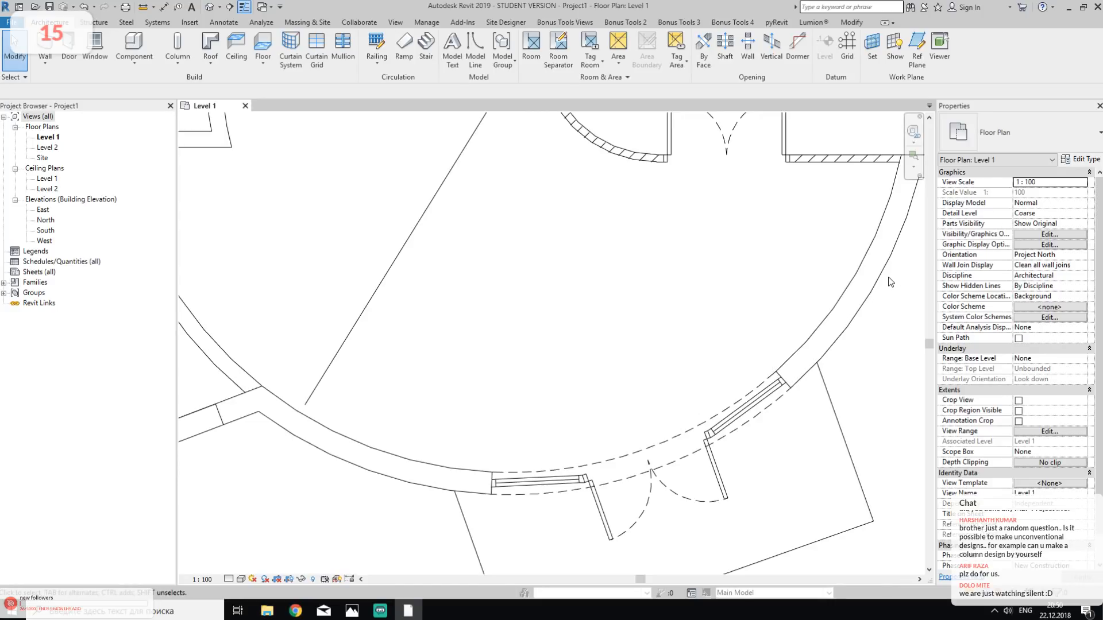
- Draw a start-end-radius arc wall of about 5700 mm radius along the foyer's outer entrance face, from the angled wall to the showroom's south wall
{"action": "scroll", "coordinate": [709, 448], "scroll_direction": "down", "scroll_amount": 5}
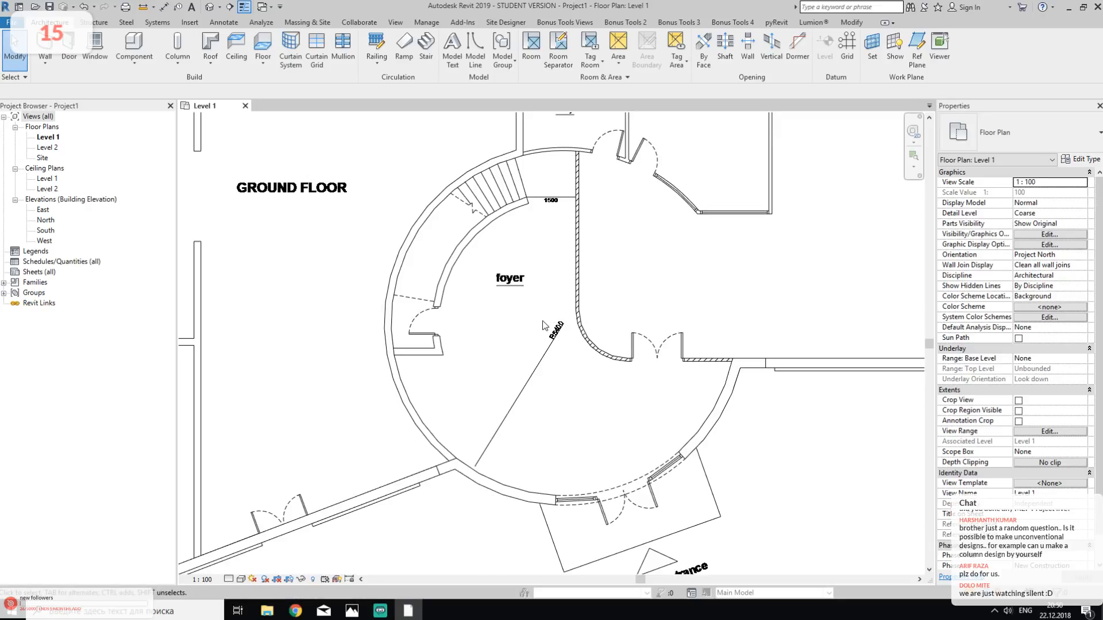
{"action": "scroll", "coordinate": [550, 333], "scroll_direction": "up", "scroll_amount": 2}
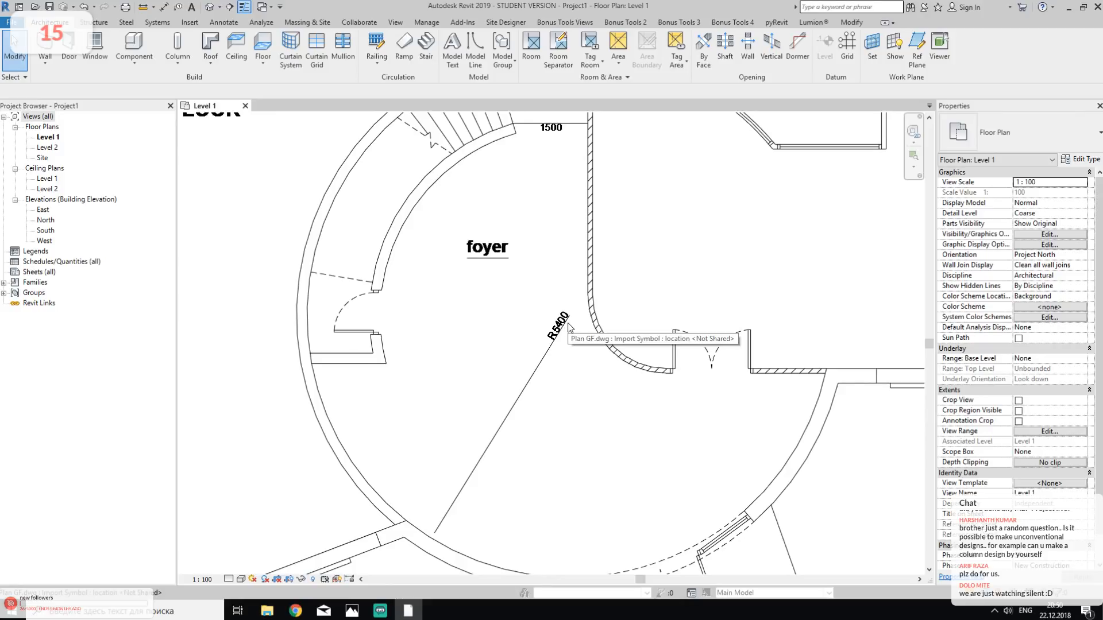
{"action": "middle_click_drag", "start_coordinate": [569, 327], "coordinate": [575, 254]}
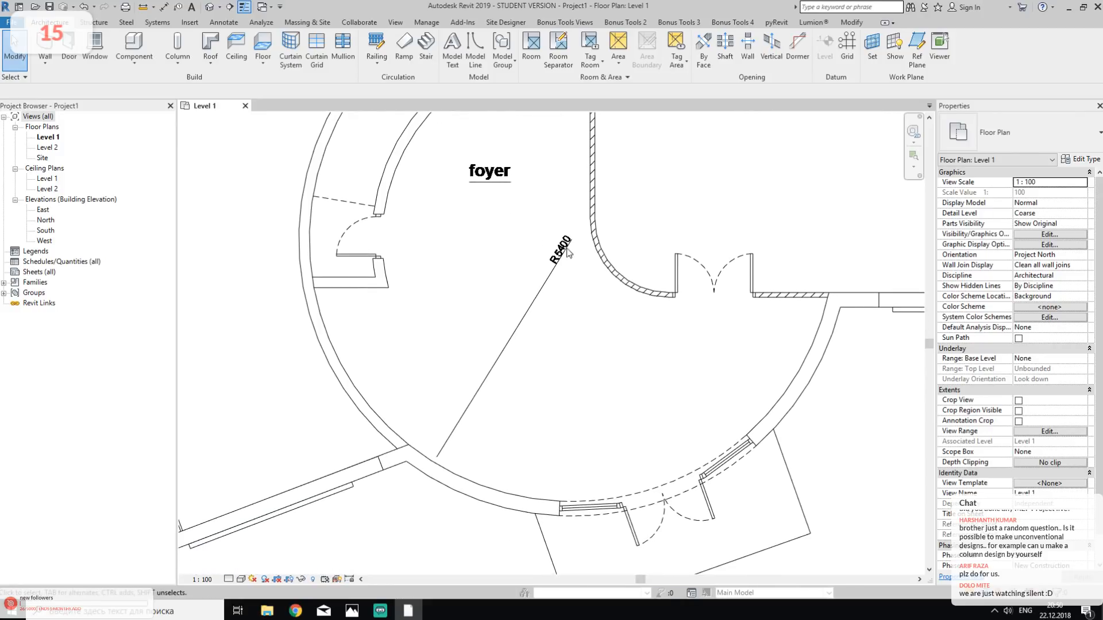
{"action": "left_click", "coordinate": [44, 46]}
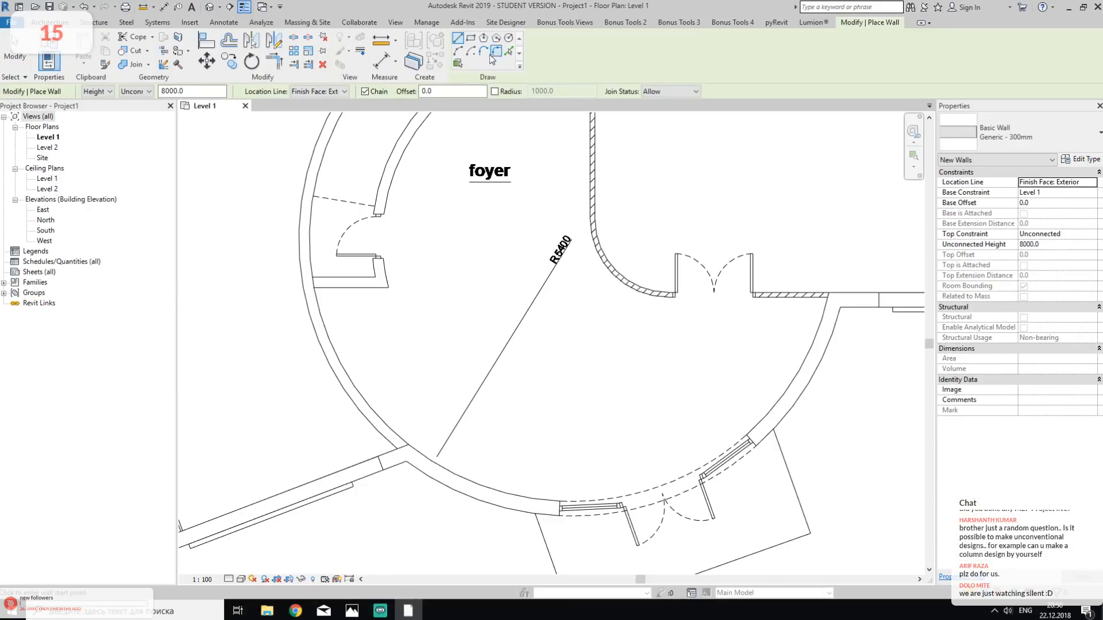
{"action": "left_click", "coordinate": [458, 52]}
{"action": "left_click", "coordinate": [406, 461]}
{"action": "left_click", "coordinate": [840, 309]}
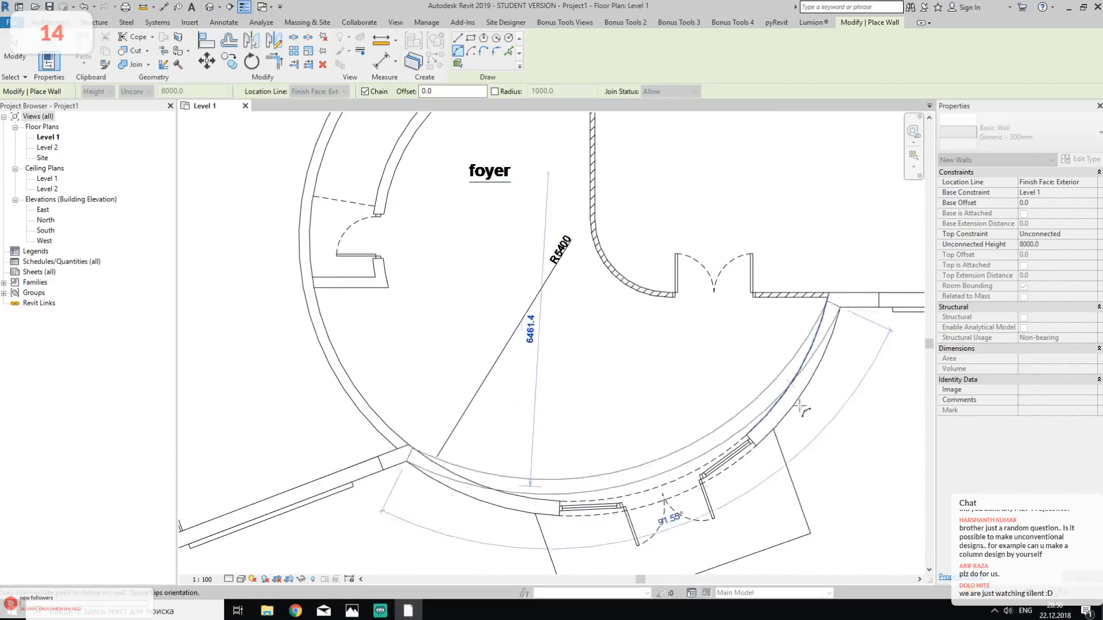
{"action": "scroll", "coordinate": [837, 423], "scroll_direction": "up", "scroll_amount": 3}
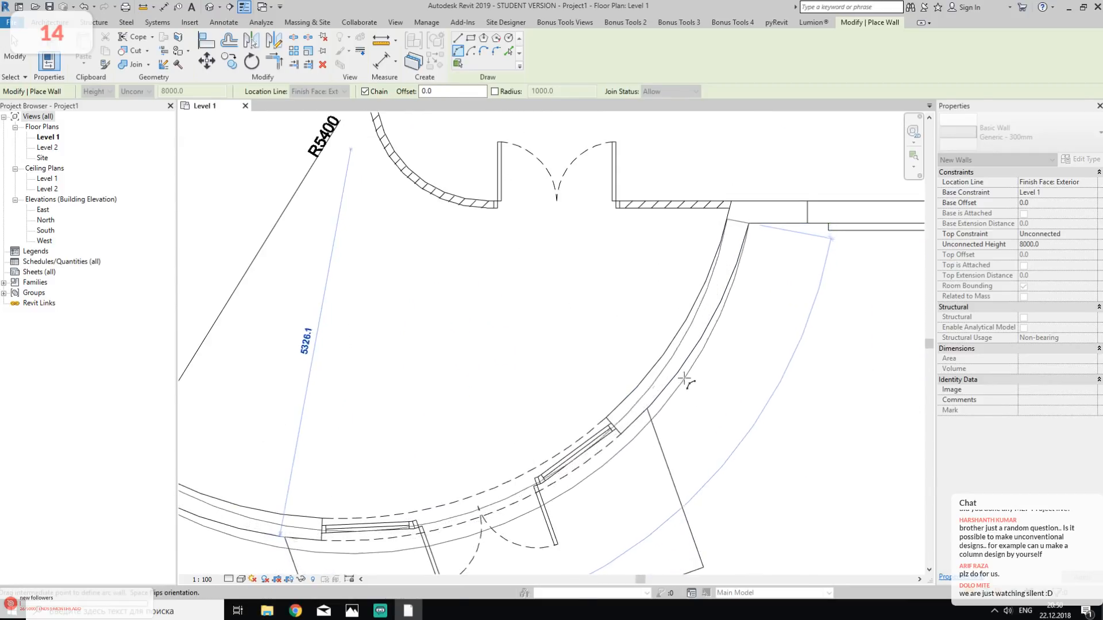
{"action": "scroll", "coordinate": [686, 382], "scroll_direction": "down", "scroll_amount": 3}
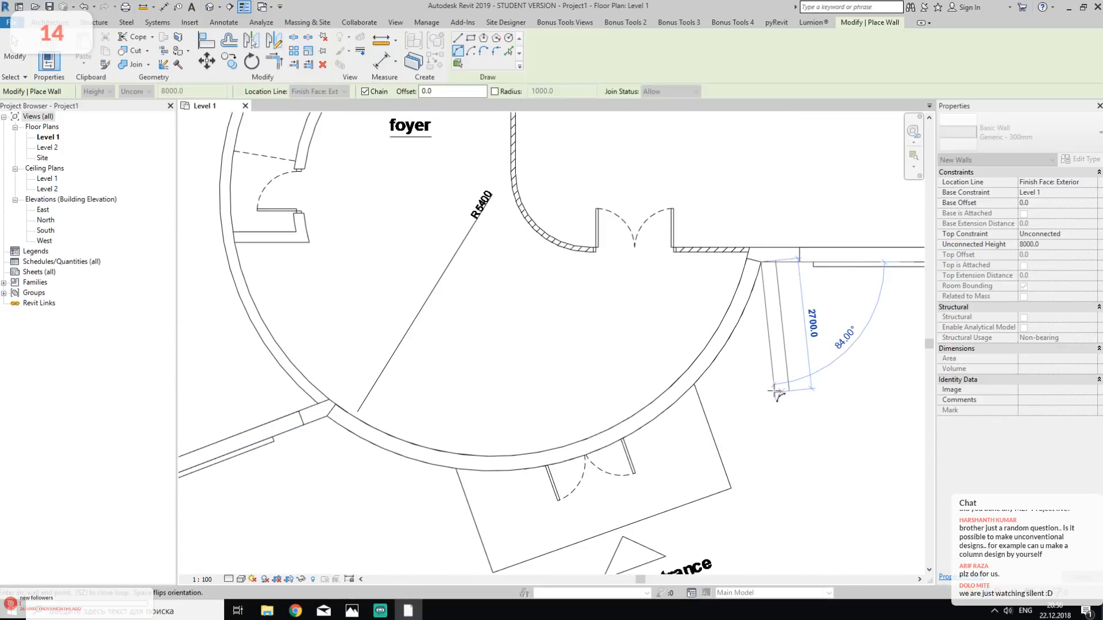
{"action": "key", "text": "Escape"}
- Extend the angled wall and trim it to a corner with the curved entrance wall
{"action": "middle_click_drag", "start_coordinate": [352, 436], "coordinate": [429, 426]}
{"action": "key", "text": "t"}
{"action": "key", "text": "r"}
{"action": "left_click", "coordinate": [357, 418]}
{"action": "left_click", "coordinate": [420, 402]}
{"action": "key", "text": "Escape"}
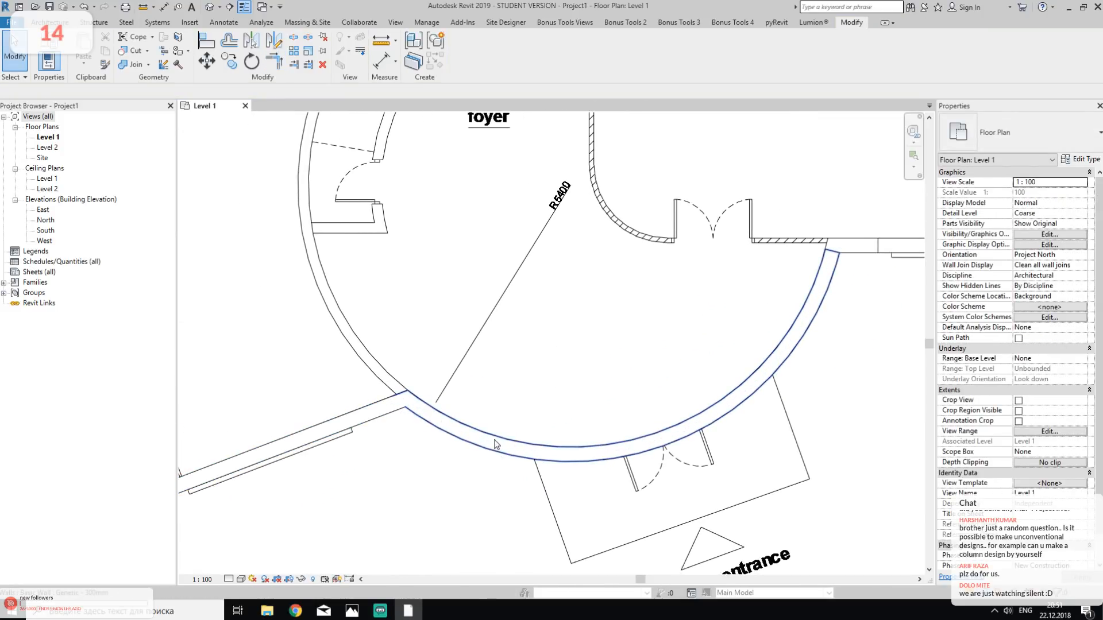
- Measure the curved entrance wall's radius by turning its temporary radius into a permanent radial dimension
{"action": "left_click", "coordinate": [494, 442]}
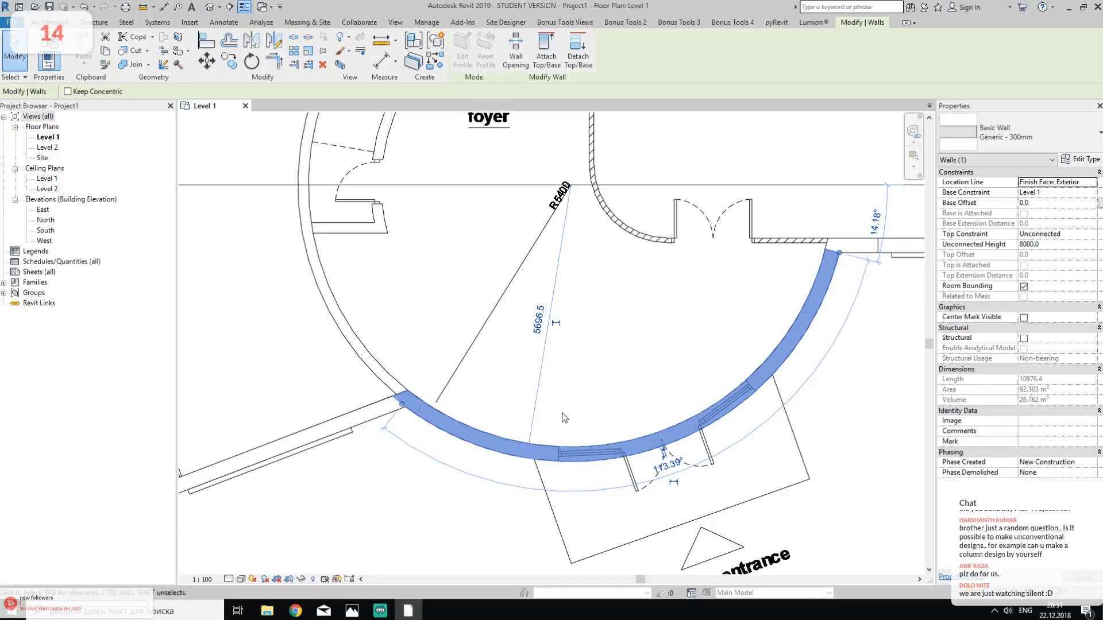
{"action": "left_click", "coordinate": [599, 381]}
{"action": "left_click", "coordinate": [531, 445]}
{"action": "left_click", "coordinate": [513, 477]}
- Shift the radial dimension to the curved wall's inner face, compare it with the drawing's R5400 note, and remove the dimension
{"action": "scroll", "coordinate": [533, 457], "scroll_direction": "up", "scroll_amount": 3}
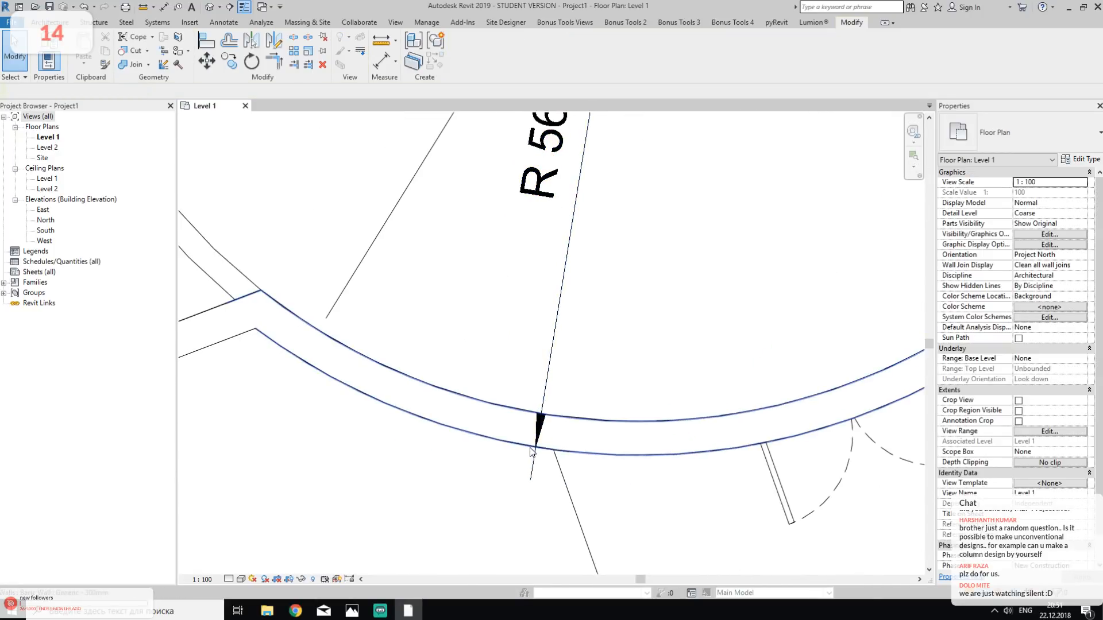
{"action": "left_click", "coordinate": [533, 459]}
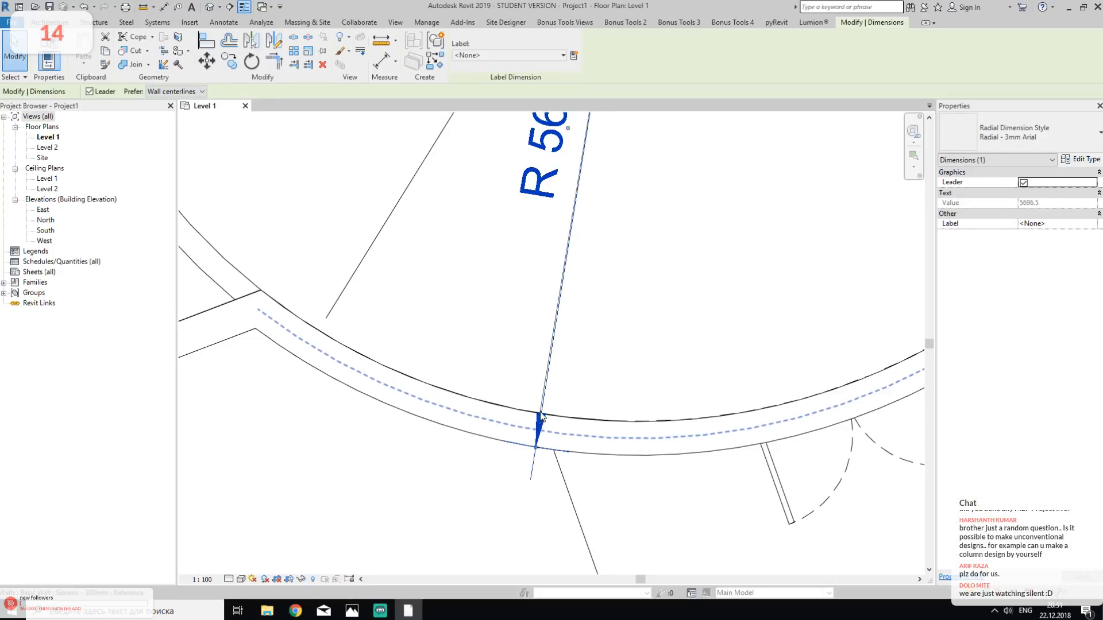
{"action": "left_click_drag", "start_coordinate": [518, 409], "coordinate": [478, 399]}
{"action": "left_click", "coordinate": [577, 374]}
{"action": "left_click", "coordinate": [510, 429]}
{"action": "key", "text": "Tab"}
{"action": "scroll", "coordinate": [605, 350], "scroll_direction": "down", "scroll_amount": 1}
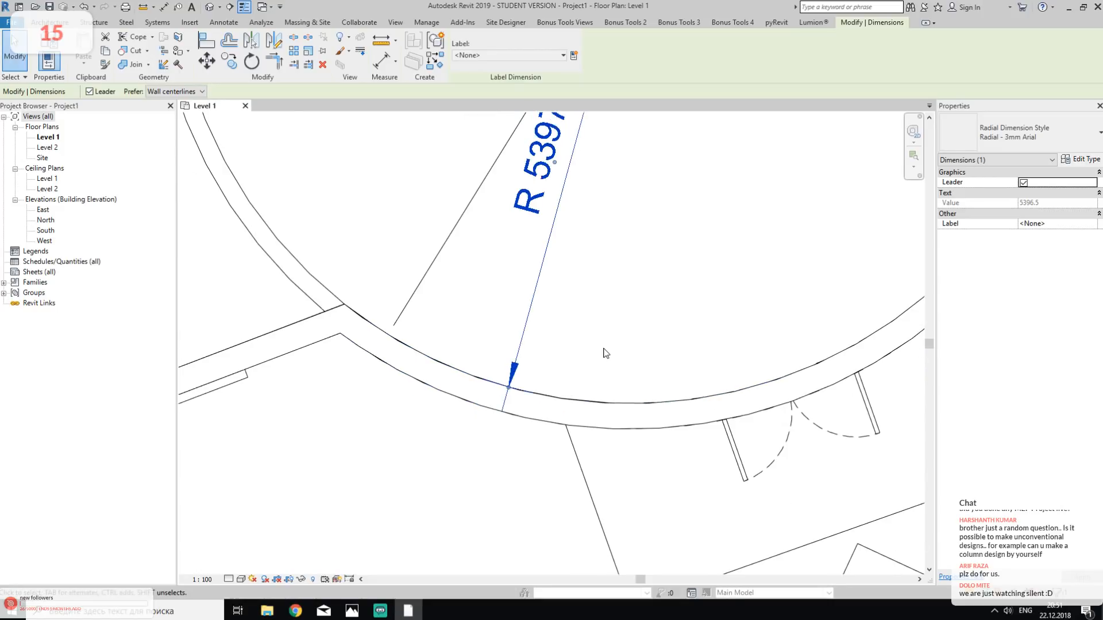
{"action": "middle_click_drag", "start_coordinate": [681, 286], "coordinate": [576, 422]}
{"action": "middle_click_drag", "start_coordinate": [472, 305], "coordinate": [511, 359]}
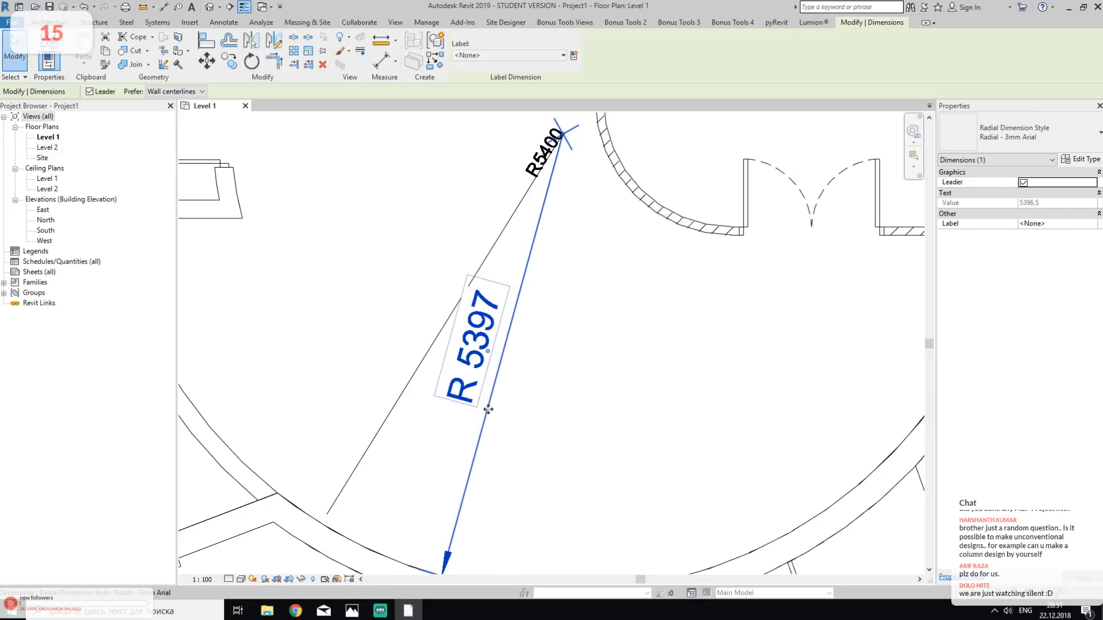
{"action": "left_click", "coordinate": [549, 302]}
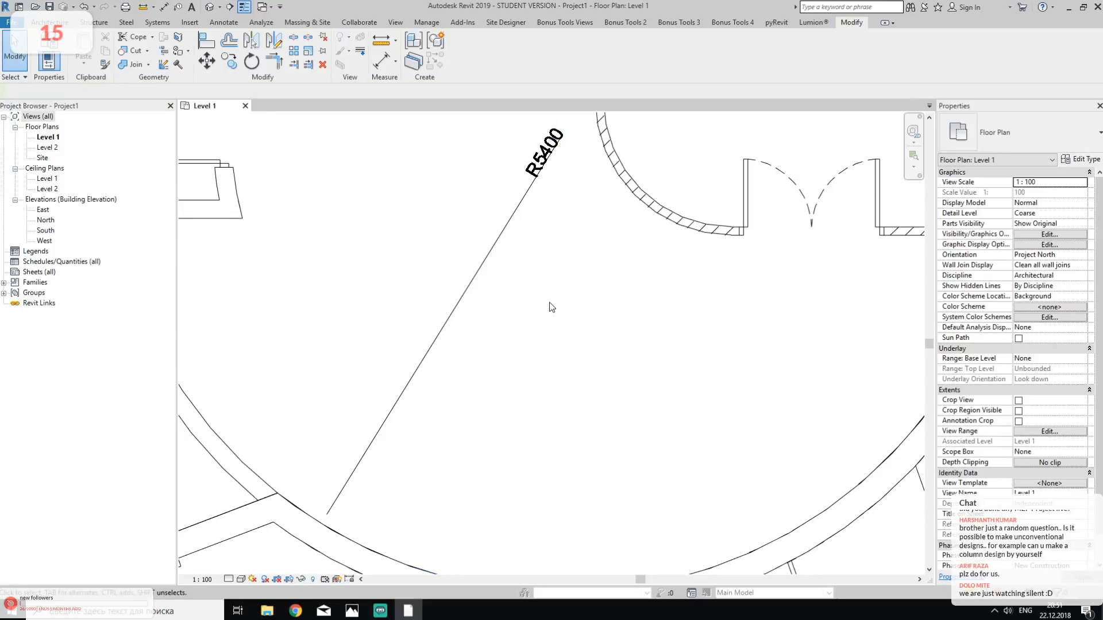
- Trim the curved entrance wall and the showroom's south wall to a clean corner
{"action": "middle_click_drag", "start_coordinate": [783, 383], "coordinate": [394, 401]}
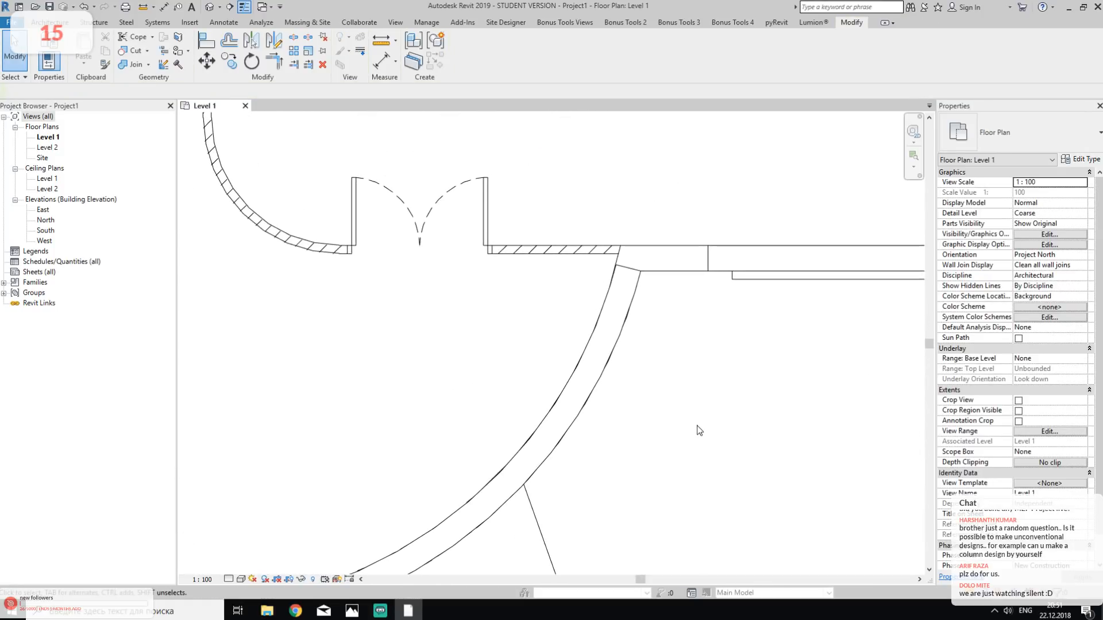
{"action": "key", "text": "t"}
{"action": "key", "text": "r"}
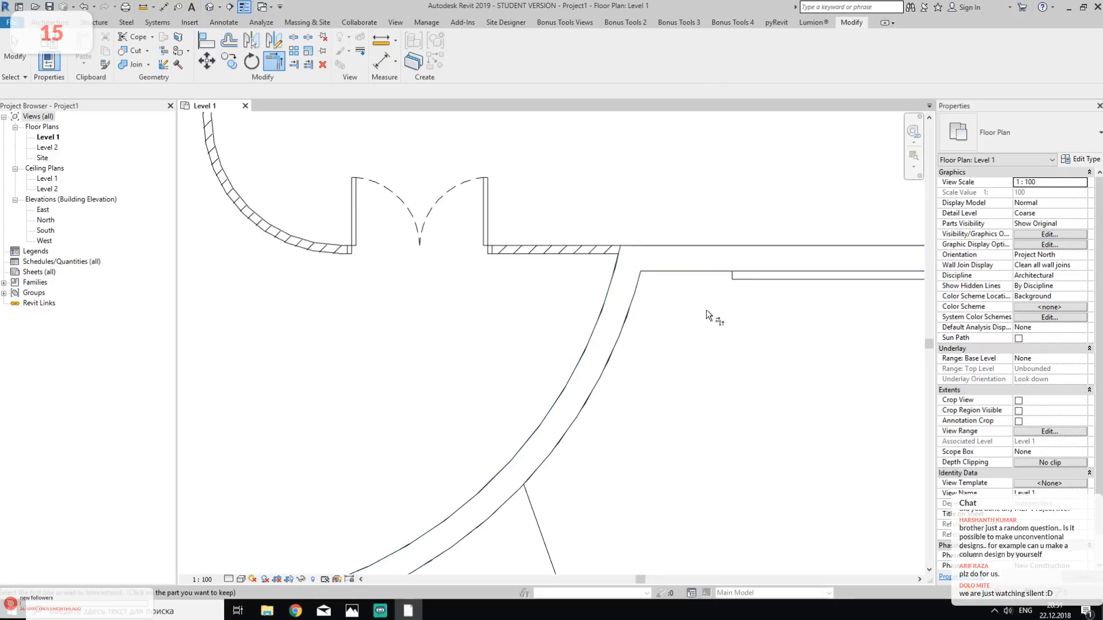
{"action": "key", "text": "Escape"}
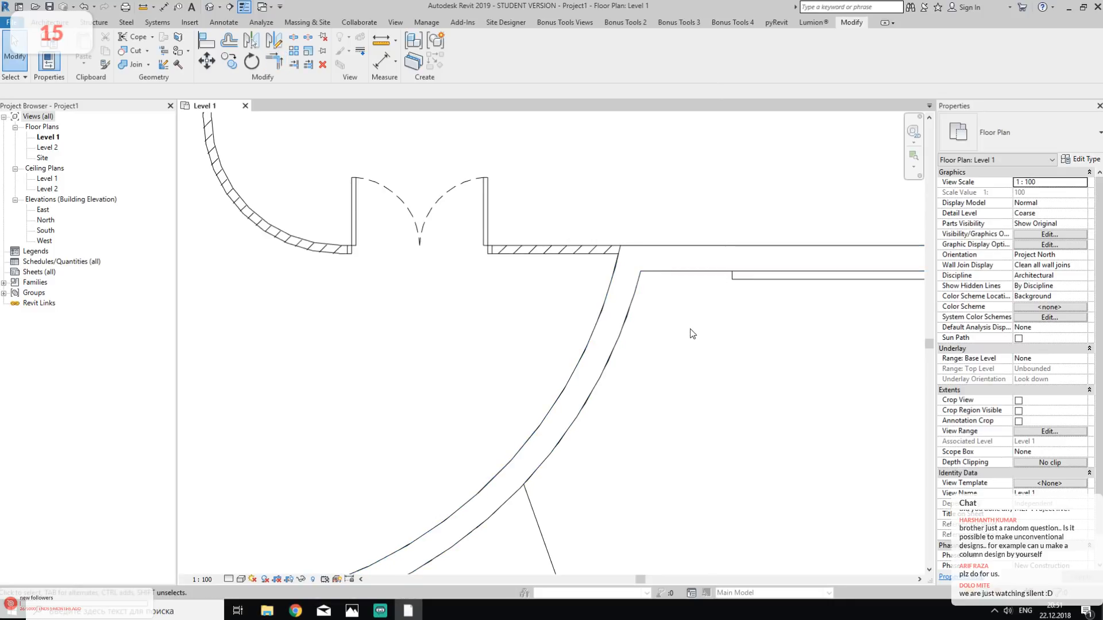
- Examine the whole ground floor plan for exterior walls that are still missing
{"action": "scroll", "coordinate": [693, 333], "scroll_direction": "down", "scroll_amount": 8}
{"action": "scroll", "coordinate": [547, 383], "scroll_direction": "up", "scroll_amount": 3}
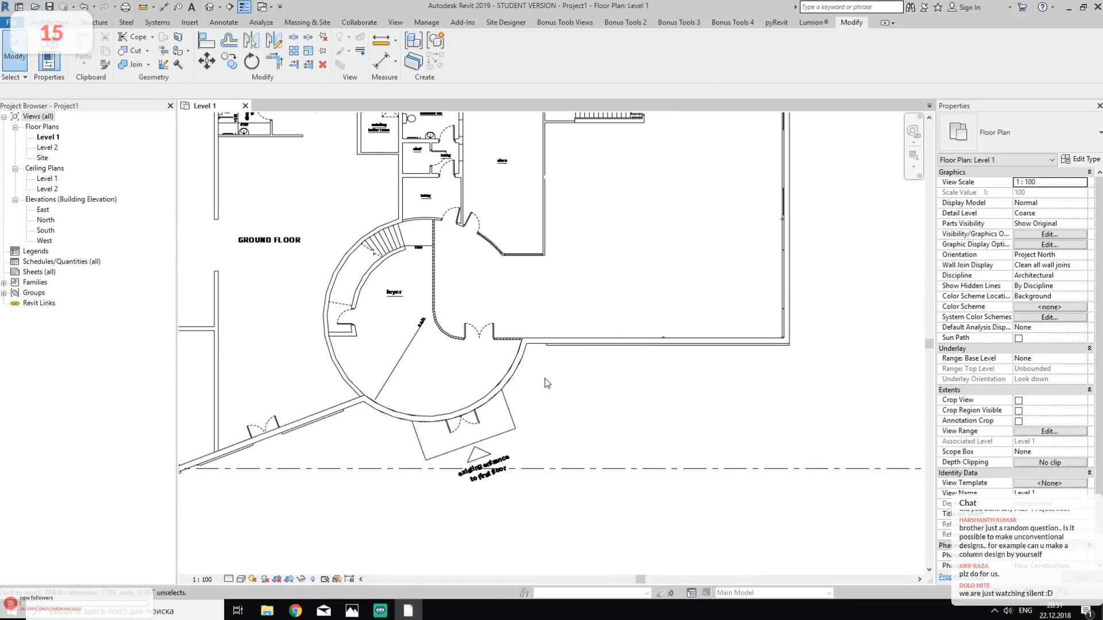
{"action": "middle_click_drag", "start_coordinate": [551, 377], "coordinate": [741, 345]}
{"action": "middle_click_drag", "start_coordinate": [377, 359], "coordinate": [588, 352]}
{"action": "middle_click_drag", "start_coordinate": [547, 323], "coordinate": [565, 396]}
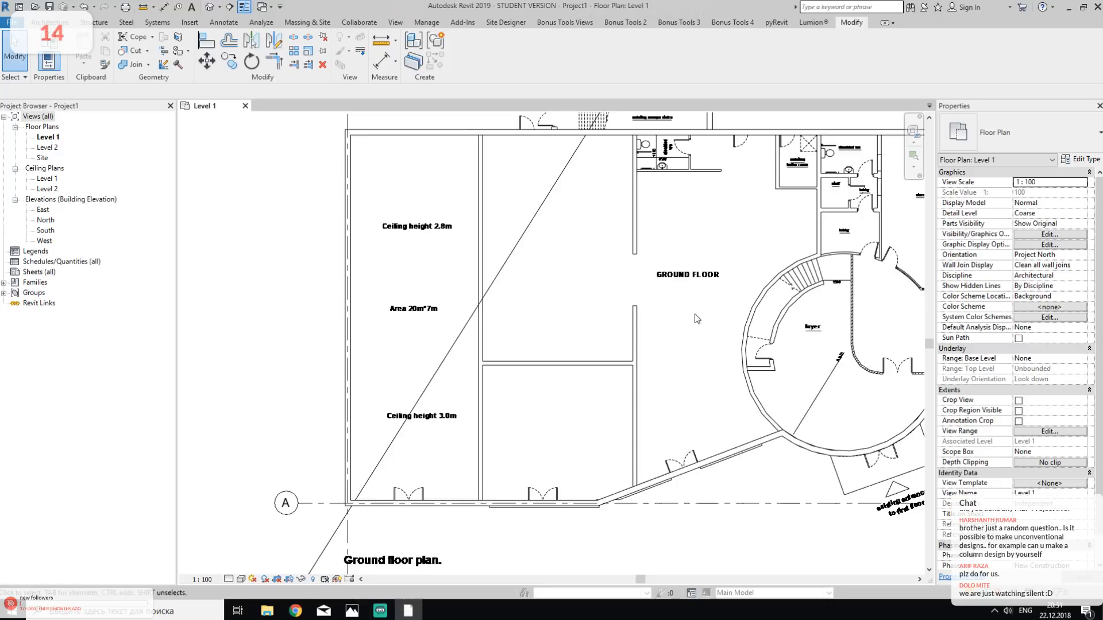
{"action": "middle_click_drag", "start_coordinate": [694, 313], "coordinate": [458, 373]}
{"action": "middle_click_drag", "start_coordinate": [845, 321], "coordinate": [770, 305]}
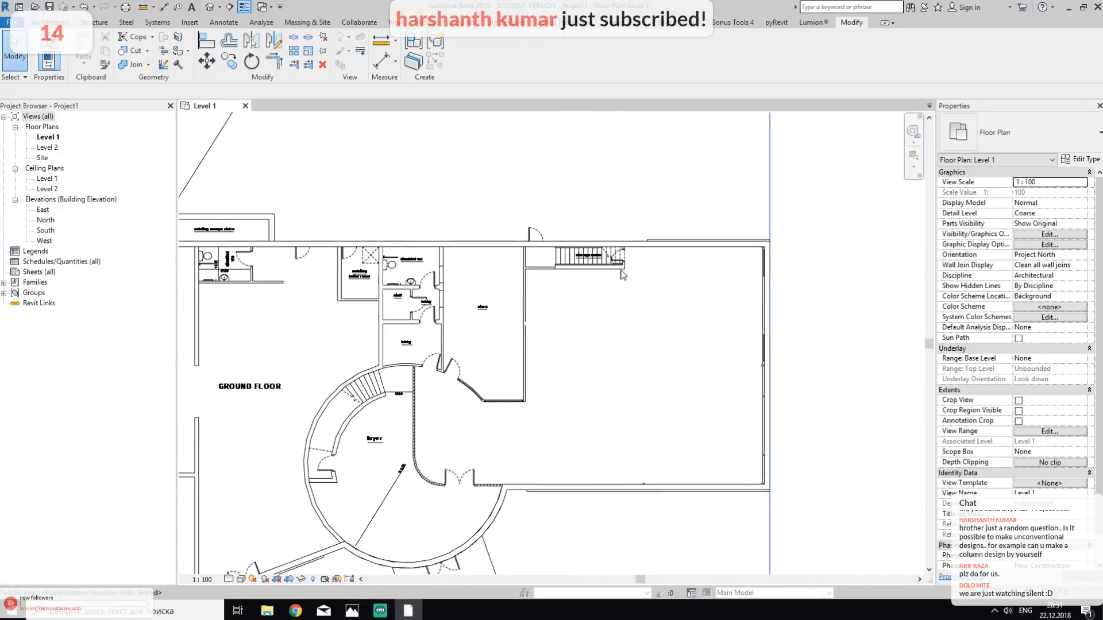
{"action": "middle_click_drag", "start_coordinate": [560, 460], "coordinate": [925, 395]}
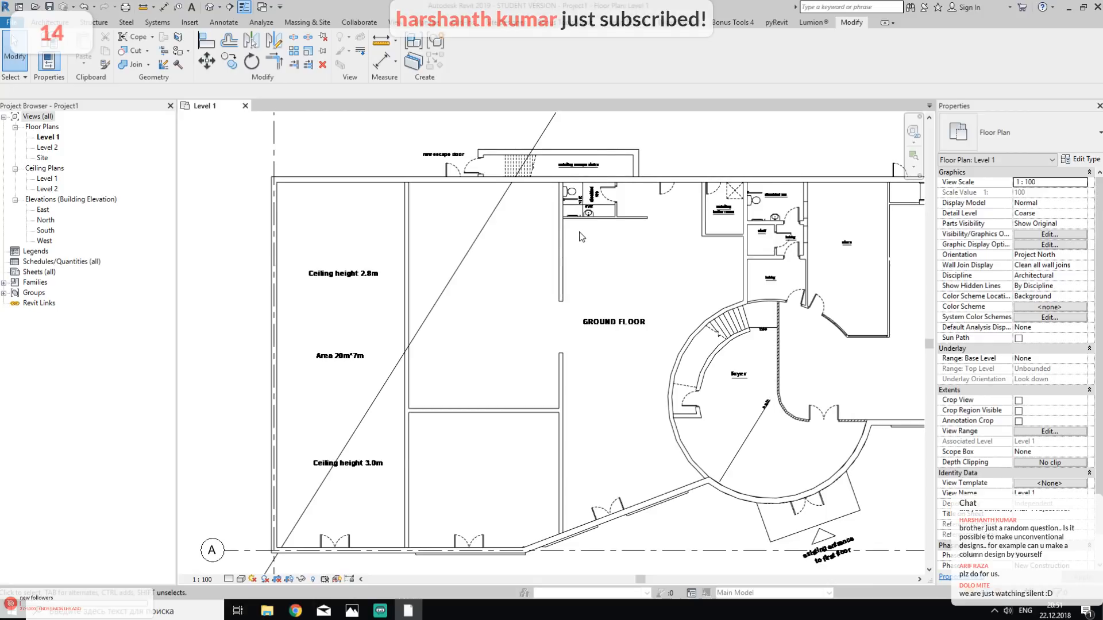
- Draw Generic - 300mm walls along the outer outline of the existing escape stairs, starting and ending at the building's north wall
{"action": "scroll", "coordinate": [702, 405], "scroll_direction": "up", "scroll_amount": 6}
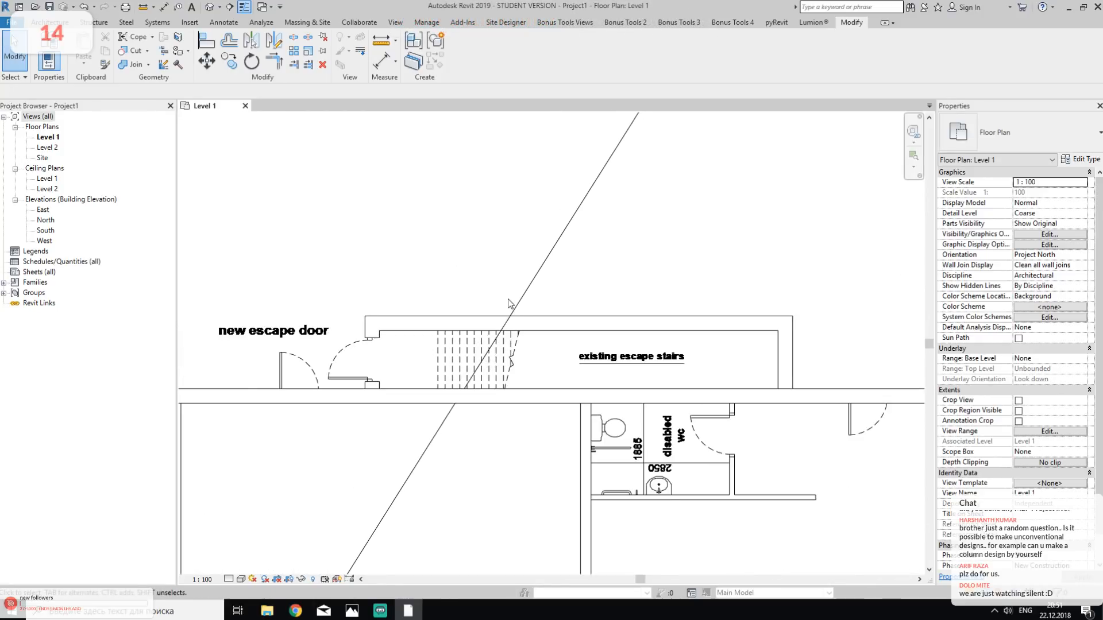
{"action": "left_click", "coordinate": [50, 21]}
{"action": "left_click", "coordinate": [45, 45]}
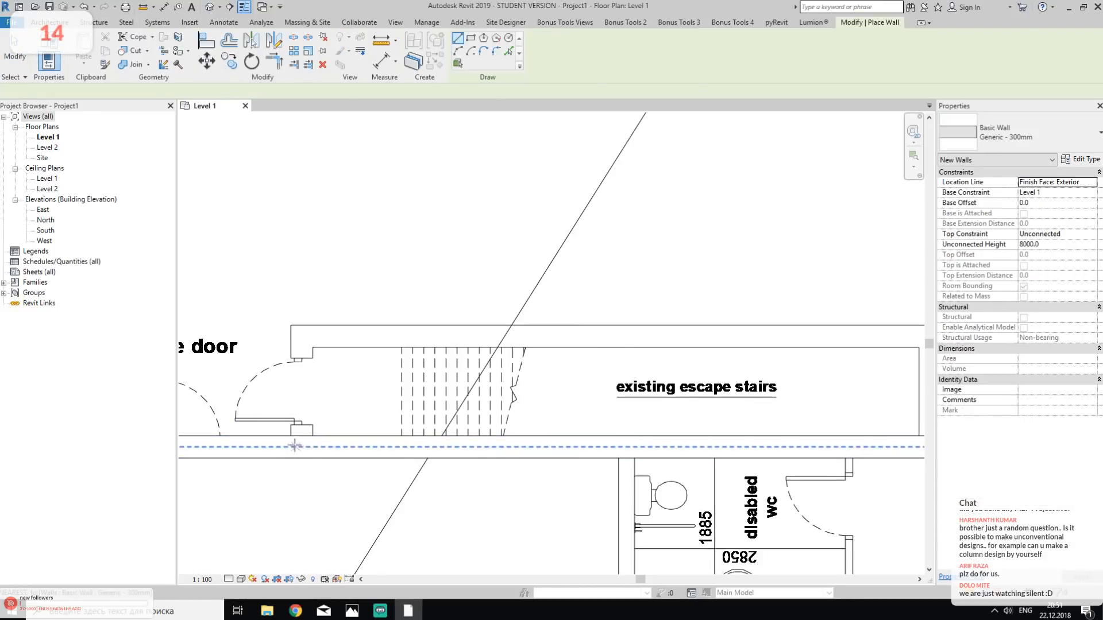
{"action": "left_click", "coordinate": [293, 437]}
{"action": "left_click", "coordinate": [290, 325]}
{"action": "middle_click_drag", "start_coordinate": [660, 327], "coordinate": [228, 335]}
{"action": "left_click", "coordinate": [509, 338]}
{"action": "left_click", "coordinate": [508, 444]}
{"action": "key", "text": "Escape"}
{"action": "key", "text": "Escape"}
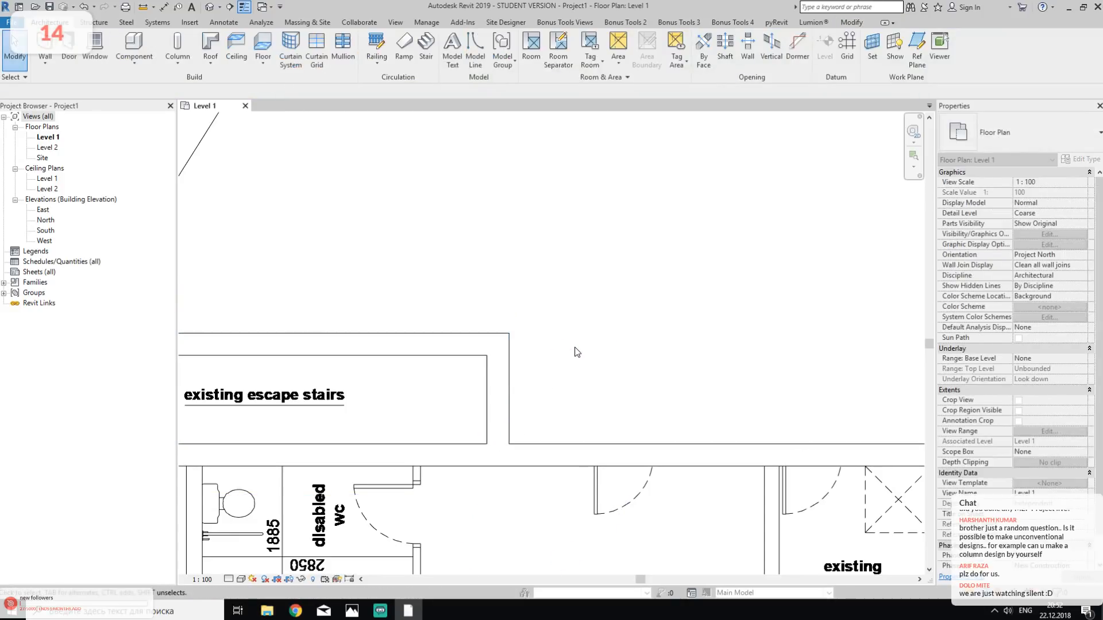
{"action": "scroll", "coordinate": [577, 352], "scroll_direction": "down", "scroll_amount": 5}
{"action": "scroll", "coordinate": [609, 218], "scroll_direction": "up", "scroll_amount": 6}
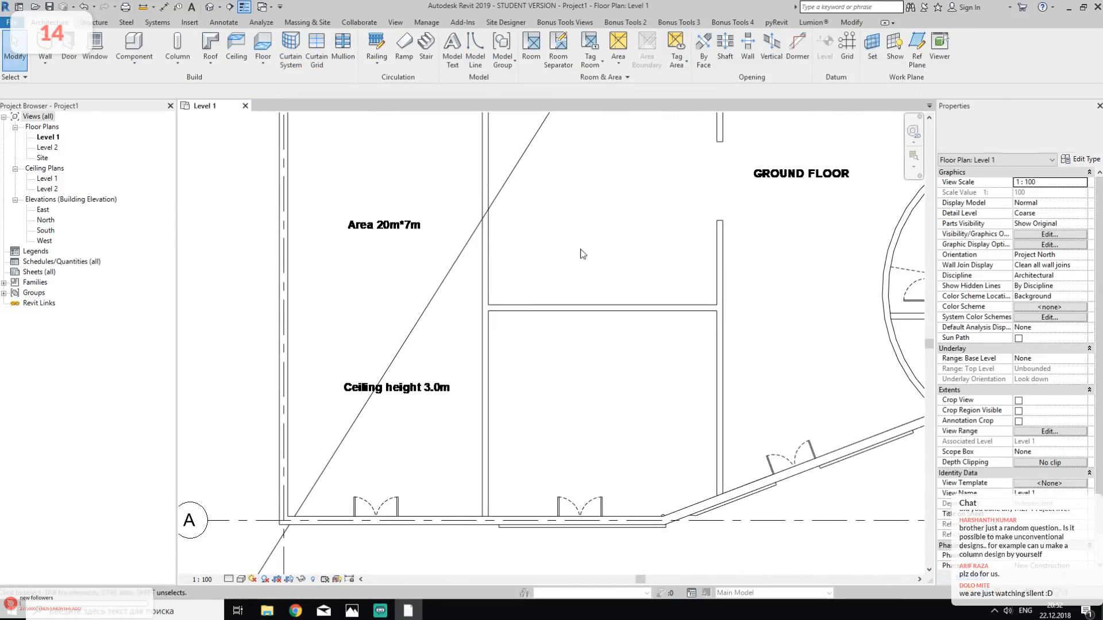
{"action": "left_click", "coordinate": [45, 46]}
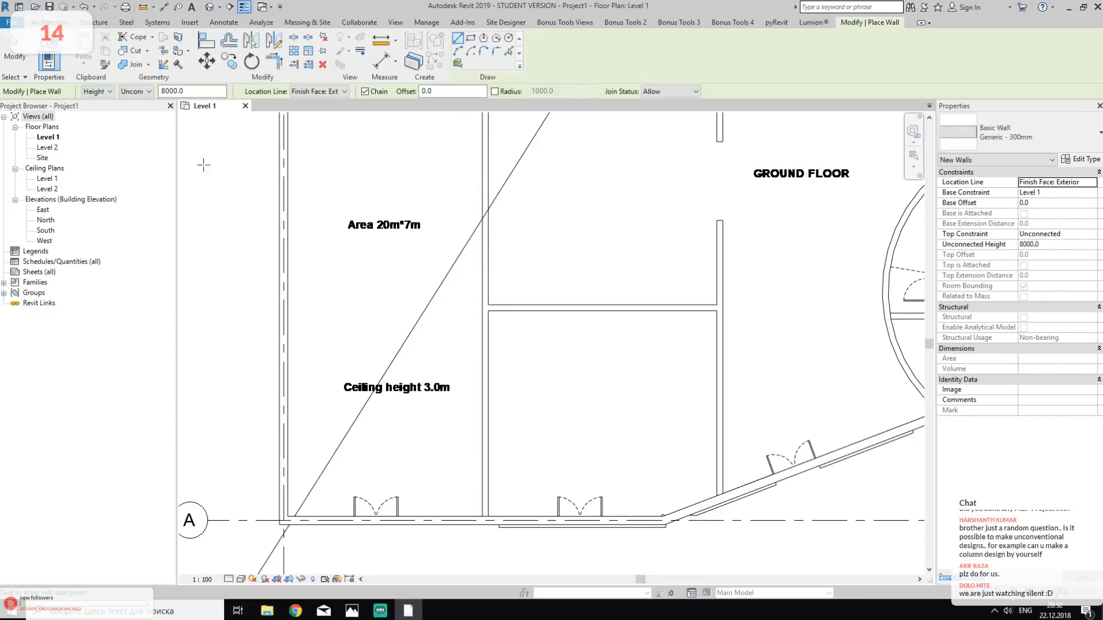
{"action": "left_click", "coordinate": [1011, 135]}
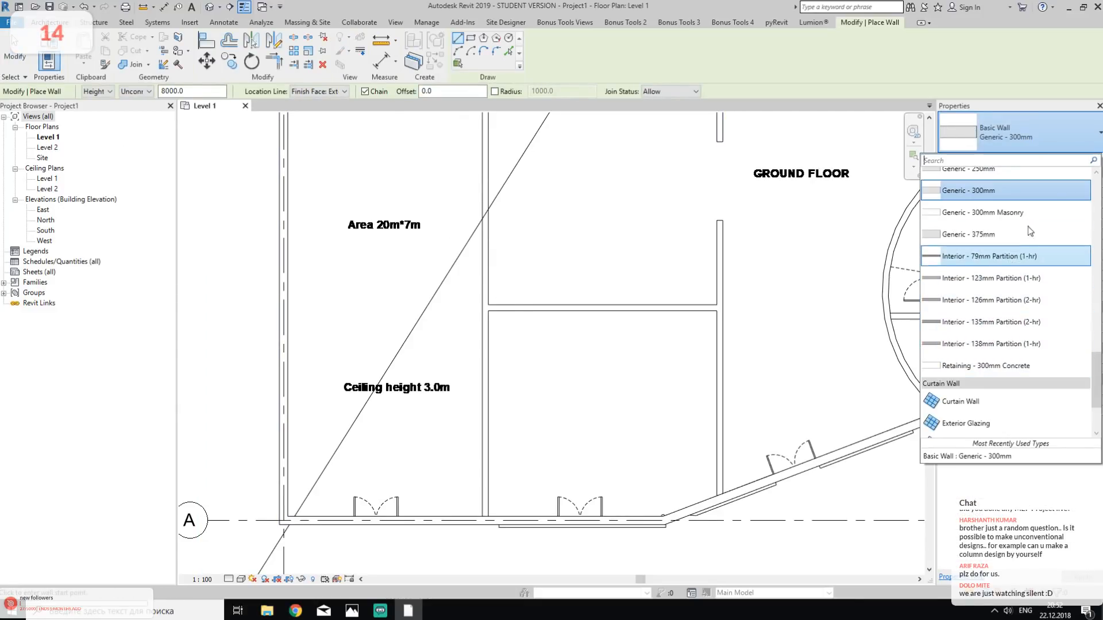
{"action": "key", "text": "Escape"}
{"action": "key", "text": "Escape"}
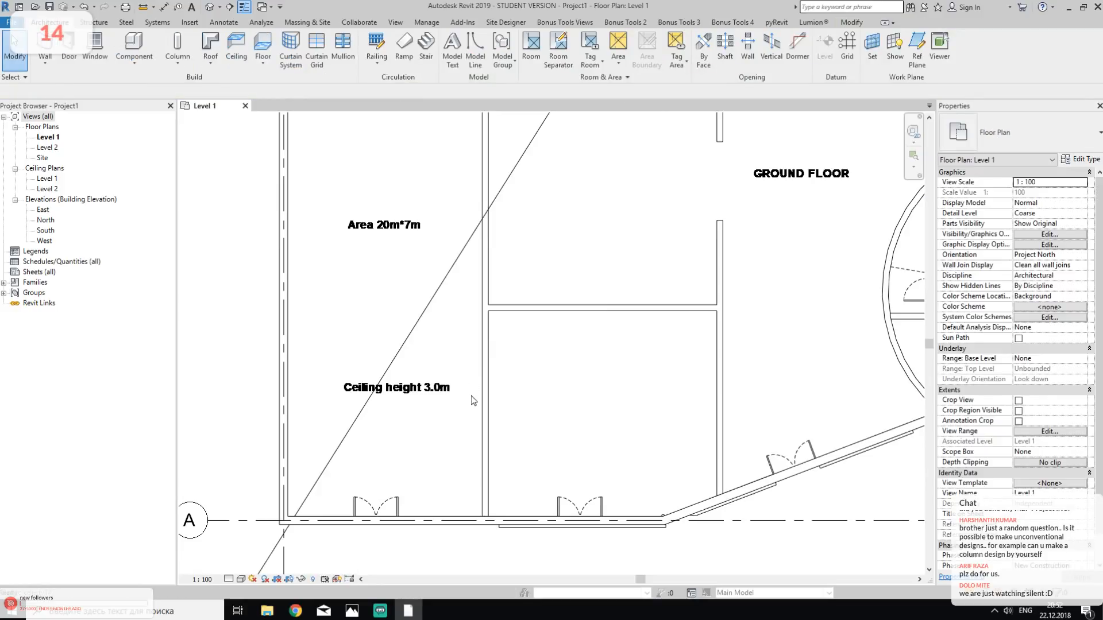
- Measure the thickness of the interior partition to the right of the "Ceiling height 3.0m" room
{"action": "scroll", "coordinate": [472, 400], "scroll_direction": "up", "scroll_amount": 3}
{"action": "left_click", "coordinate": [143, 6]}
{"action": "left_click", "coordinate": [495, 297]}
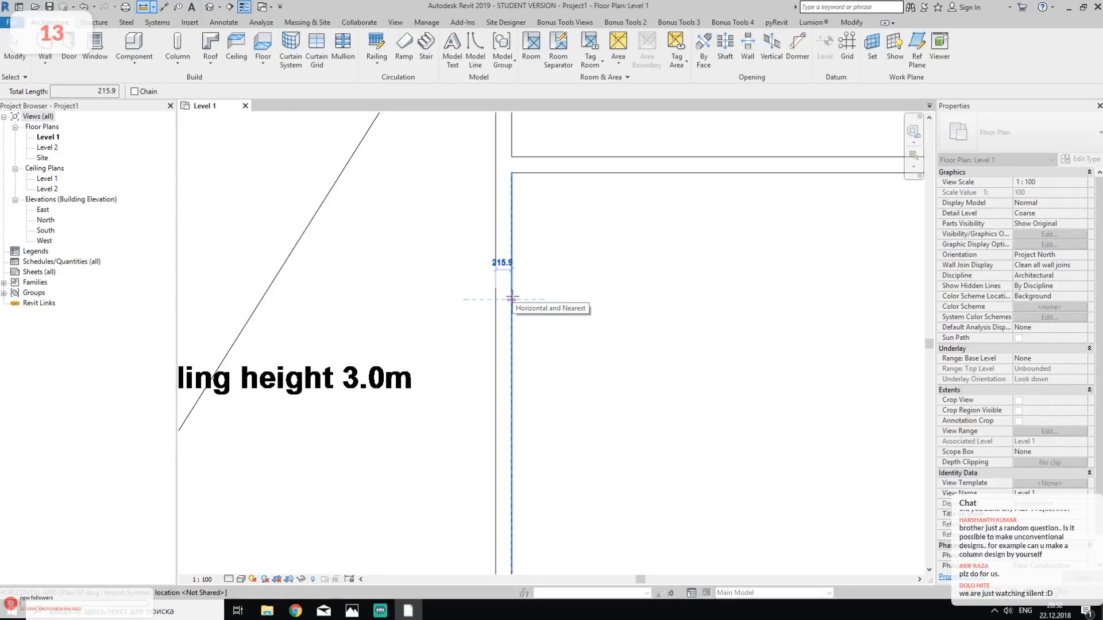
{"action": "key", "text": "Escape"}
{"action": "key", "text": "Escape"}
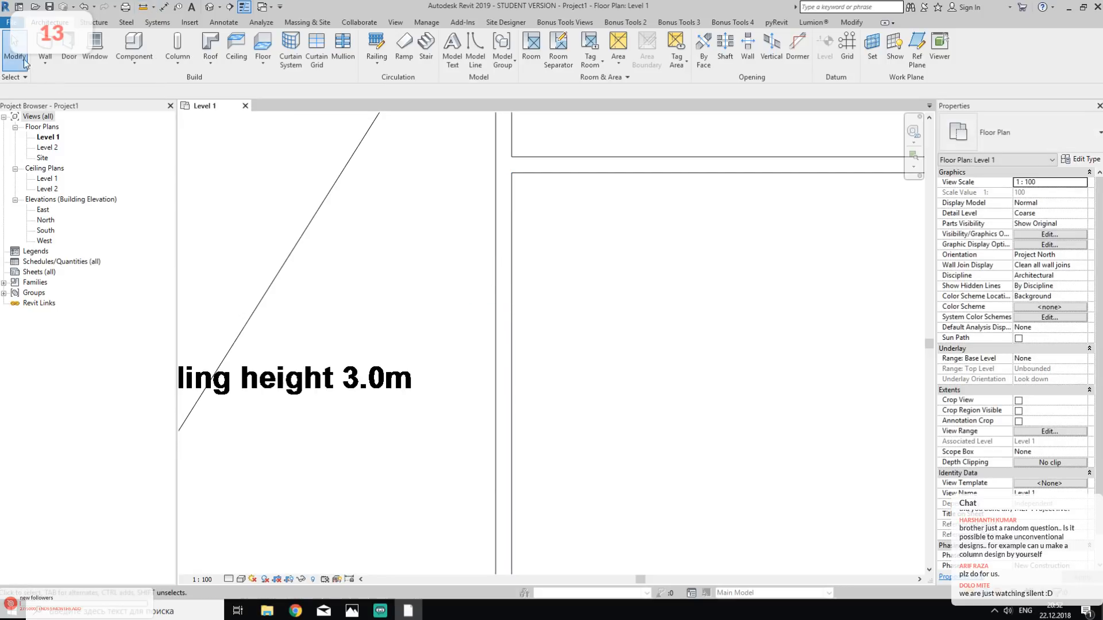
- Set the type for new walls to Generic - 200mm and leave the Wall command
{"action": "left_click", "coordinate": [45, 49]}
{"action": "left_click", "coordinate": [1017, 132]}
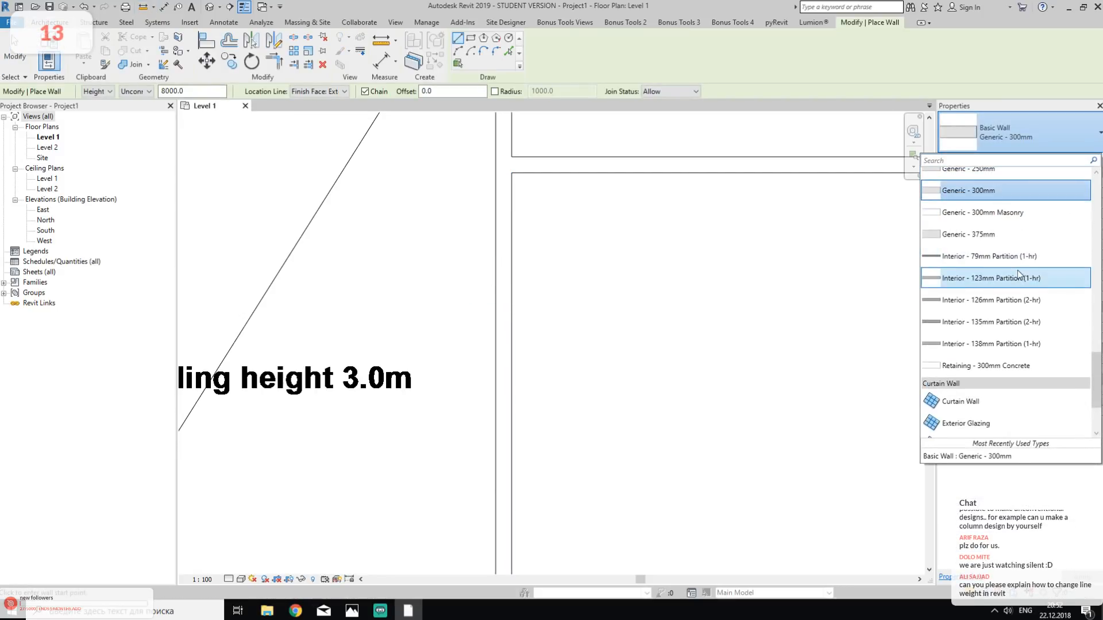
{"action": "scroll", "coordinate": [1015, 276], "scroll_direction": "up", "scroll_amount": 3}
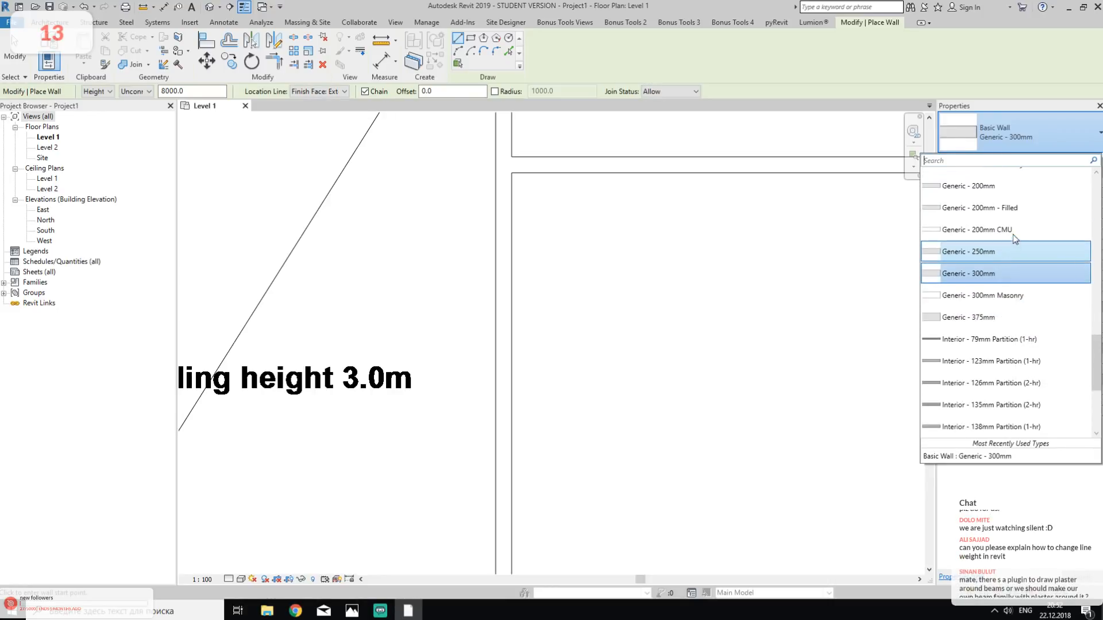
{"action": "scroll", "coordinate": [1032, 198], "scroll_direction": "up", "scroll_amount": 2}
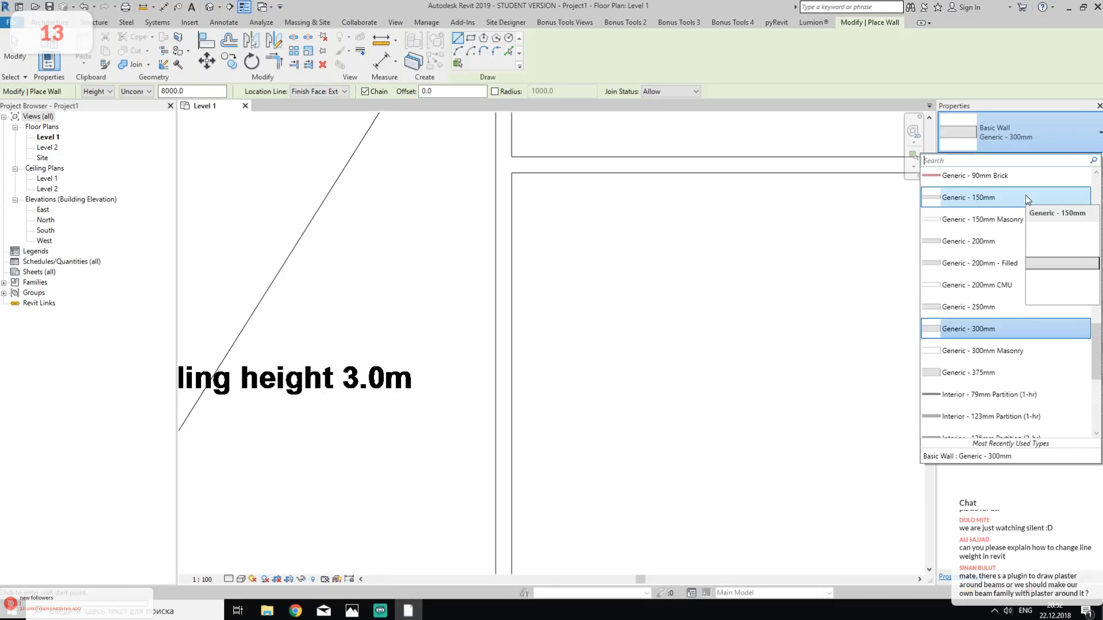
{"action": "left_click", "coordinate": [992, 241]}
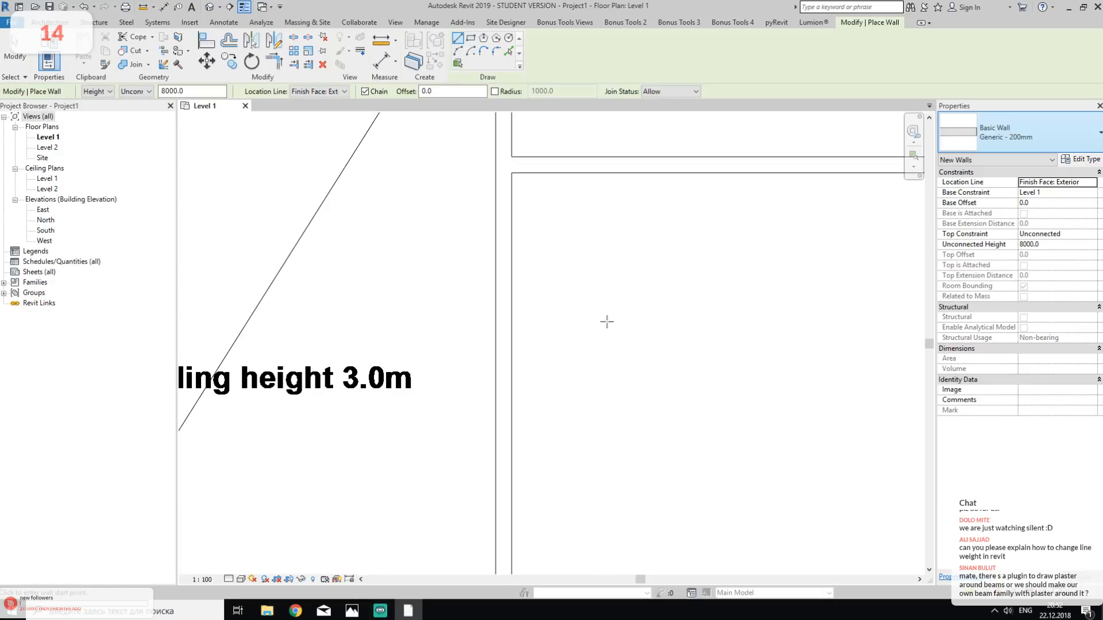
{"action": "key", "text": "Escape"}
{"action": "key", "text": "Escape"}
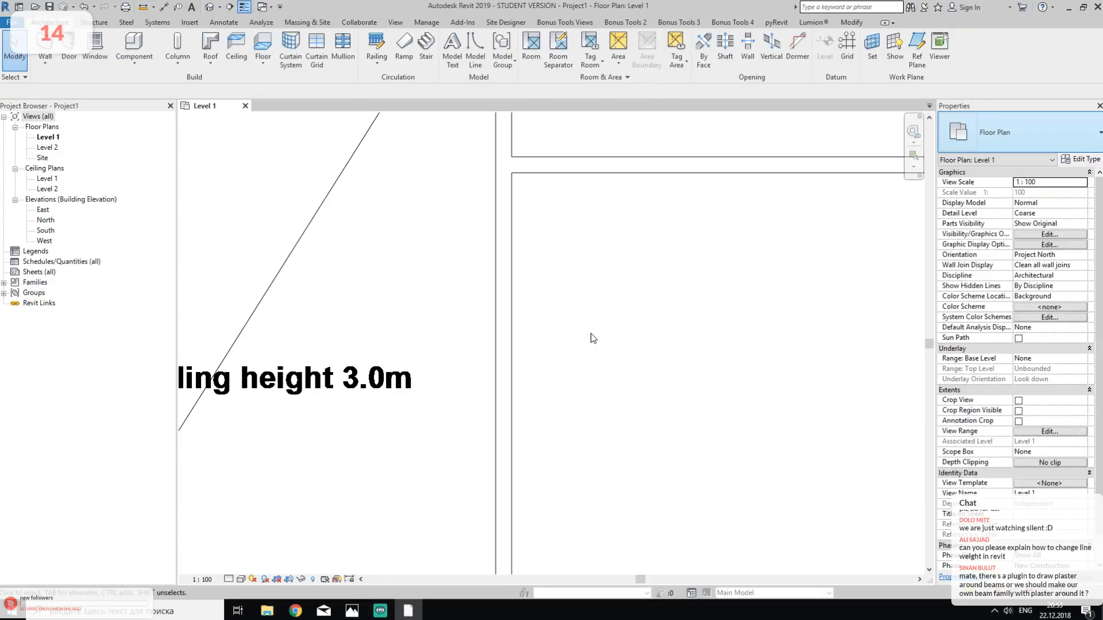
- Review the model, perspective and annotation line weights in the Line Weights settings without changing them
{"action": "left_click", "coordinate": [426, 22]}
{"action": "left_click", "coordinate": [537, 64]}
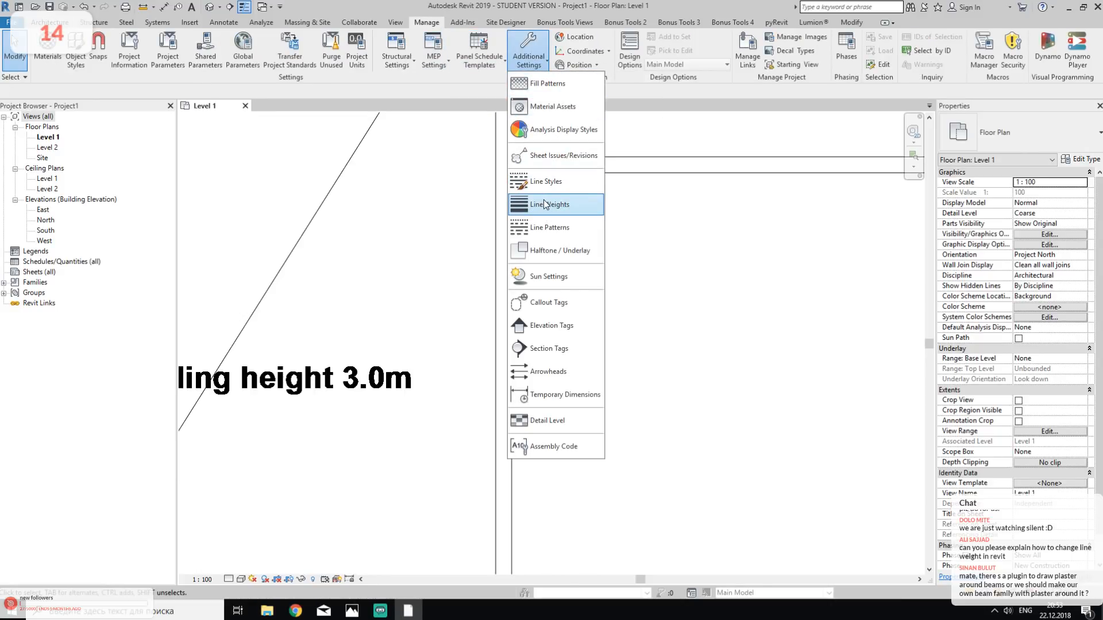
{"action": "left_click", "coordinate": [566, 206]}
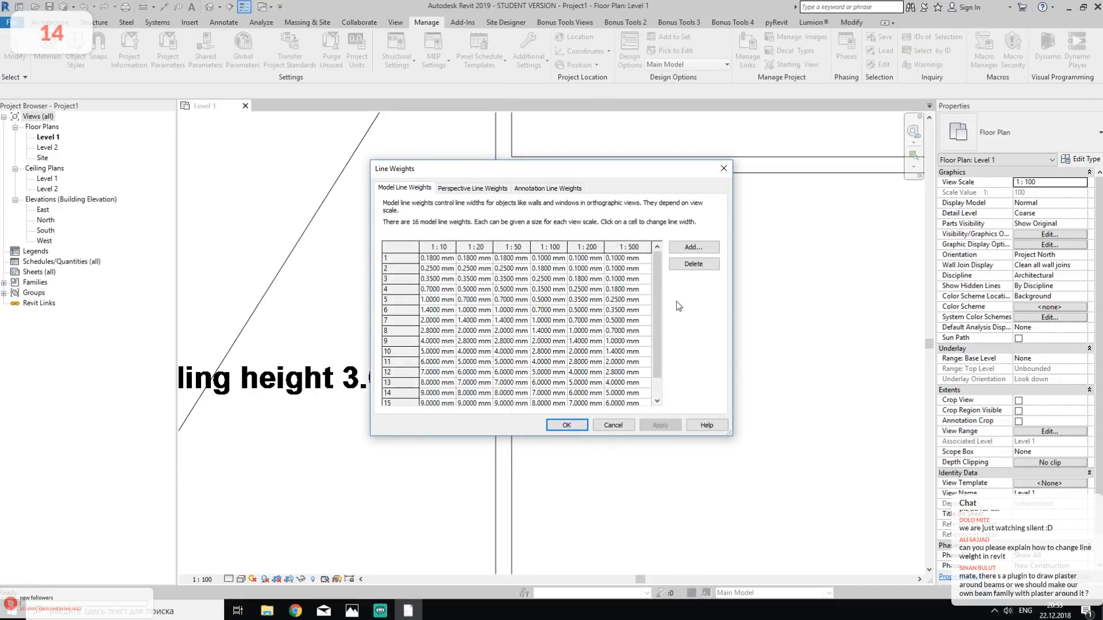
{"action": "left_click_drag", "start_coordinate": [659, 307], "coordinate": [627, 271]}
{"action": "scroll", "coordinate": [394, 394], "scroll_direction": "down", "scroll_amount": 1}
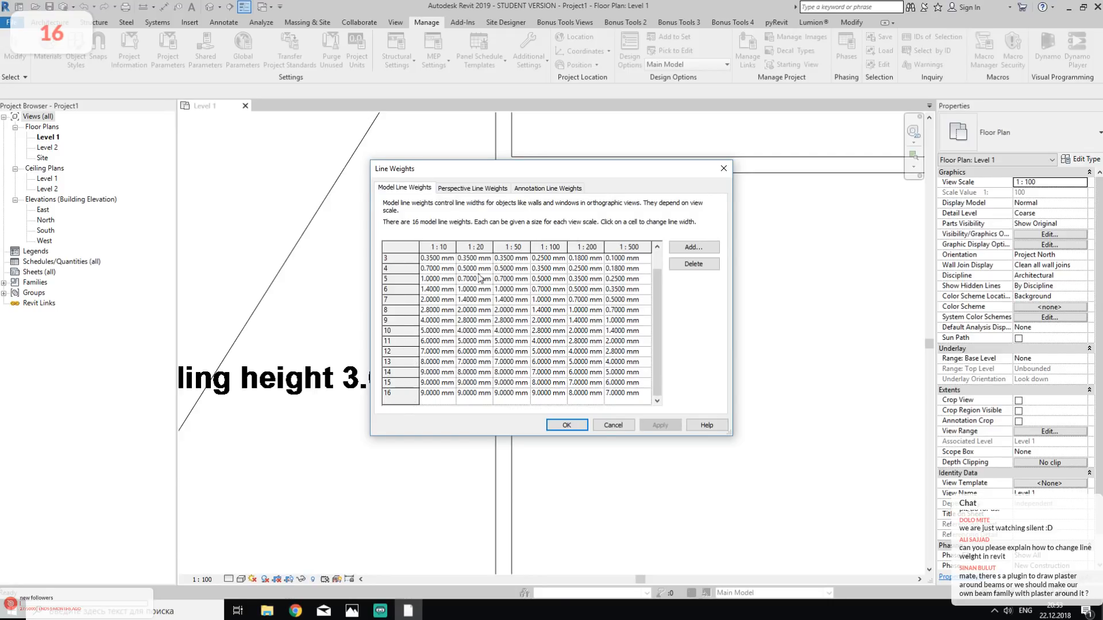
{"action": "left_click", "coordinate": [472, 188]}
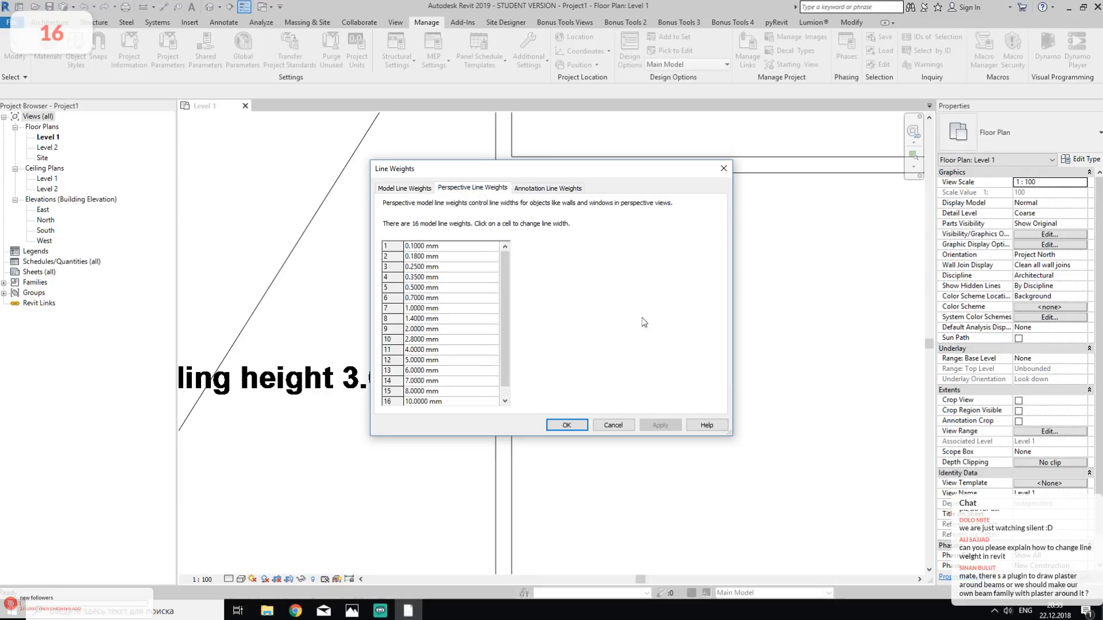
{"action": "left_click", "coordinate": [545, 188]}
{"action": "left_click", "coordinate": [613, 425]}
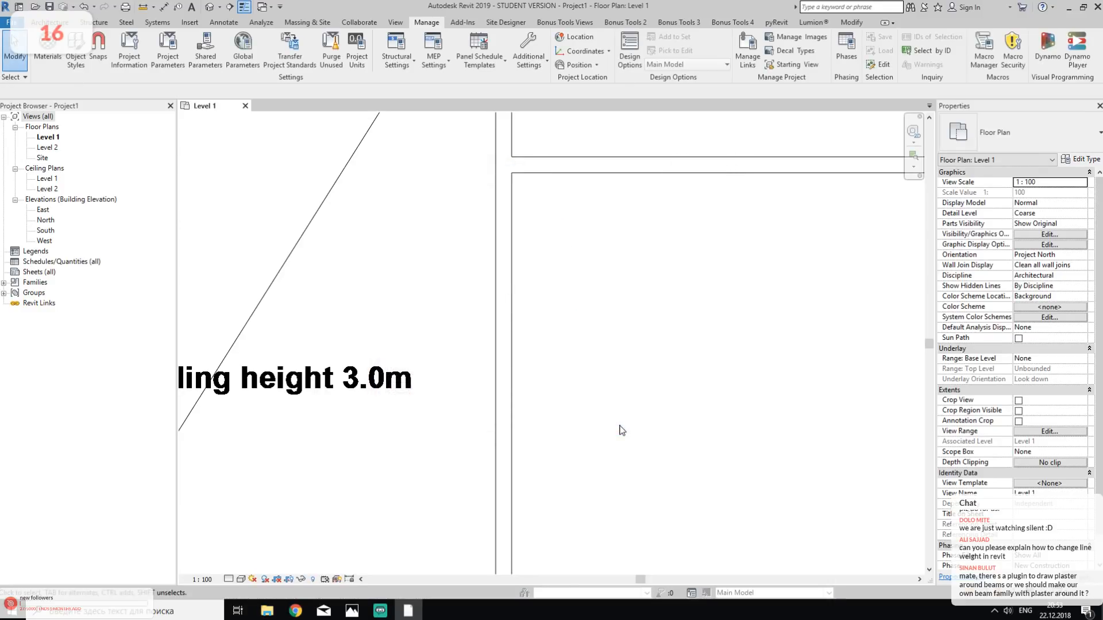
- Draw a horizontal model line 1200 mm long inside the room to the right of the "Ceiling height 3.0m" area
{"action": "middle_click_drag", "start_coordinate": [658, 395], "coordinate": [547, 376]}
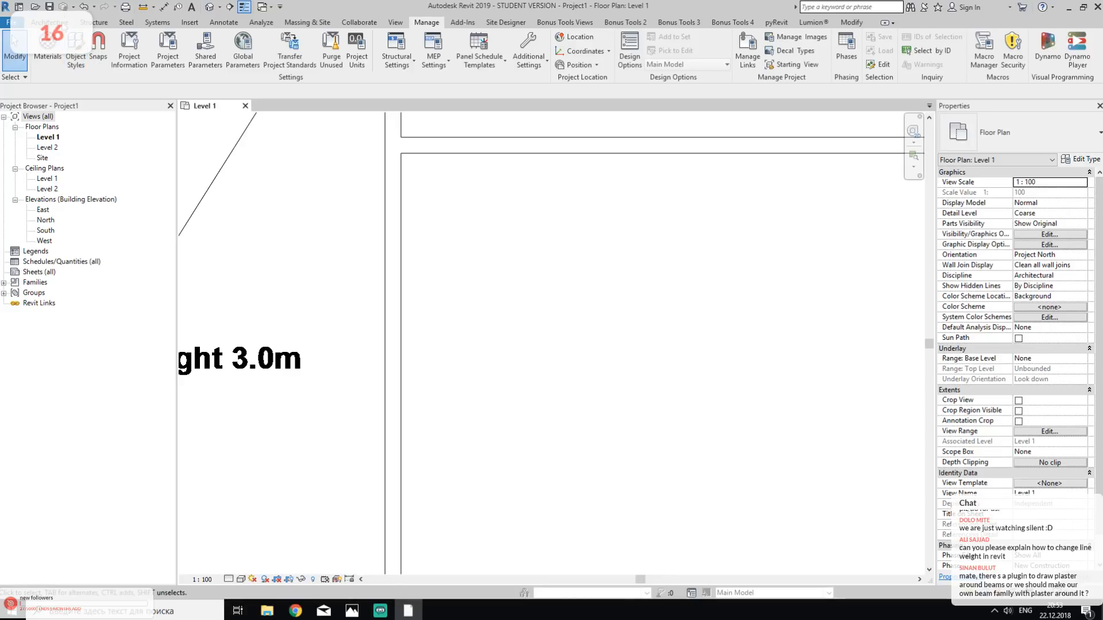
{"action": "left_click", "coordinate": [50, 22]}
{"action": "left_click", "coordinate": [475, 49]}
{"action": "left_click", "coordinate": [478, 381]}
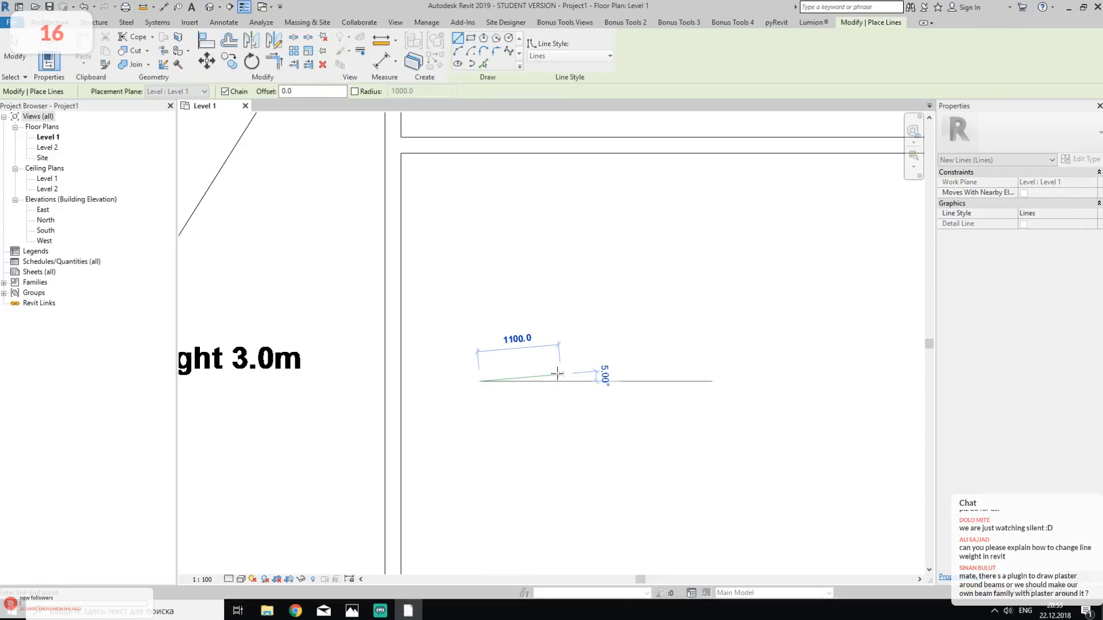
{"action": "left_click", "coordinate": [567, 380]}
{"action": "key", "text": "Escape"}
{"action": "key", "text": "Escape"}
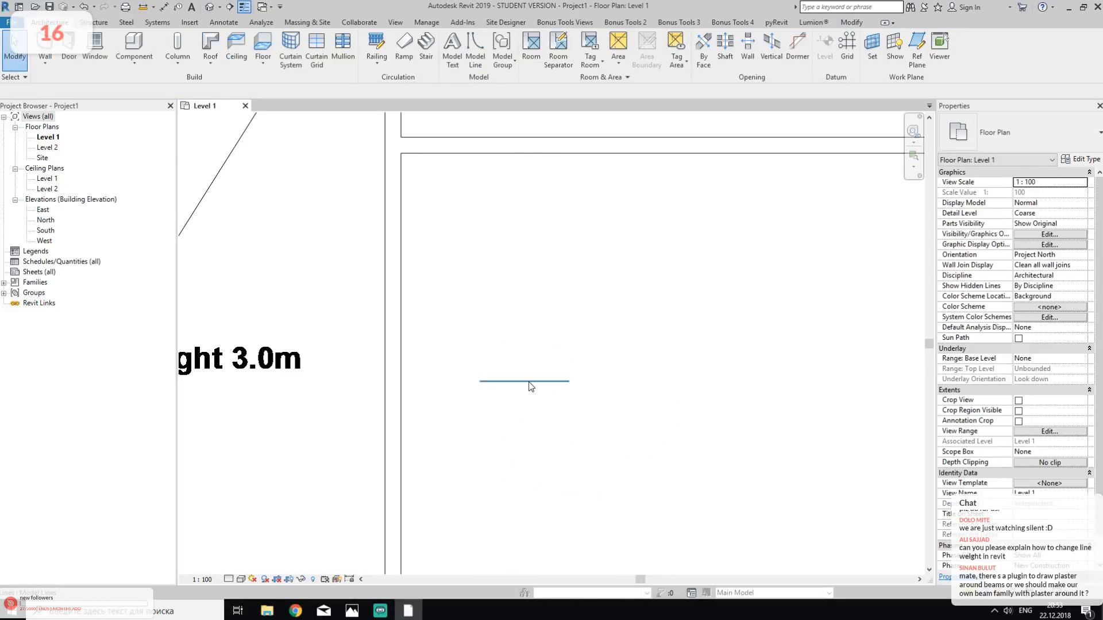
- Assign the Wide Lines style to the model line and turn off the Thin Lines display
{"action": "left_click", "coordinate": [529, 381]}
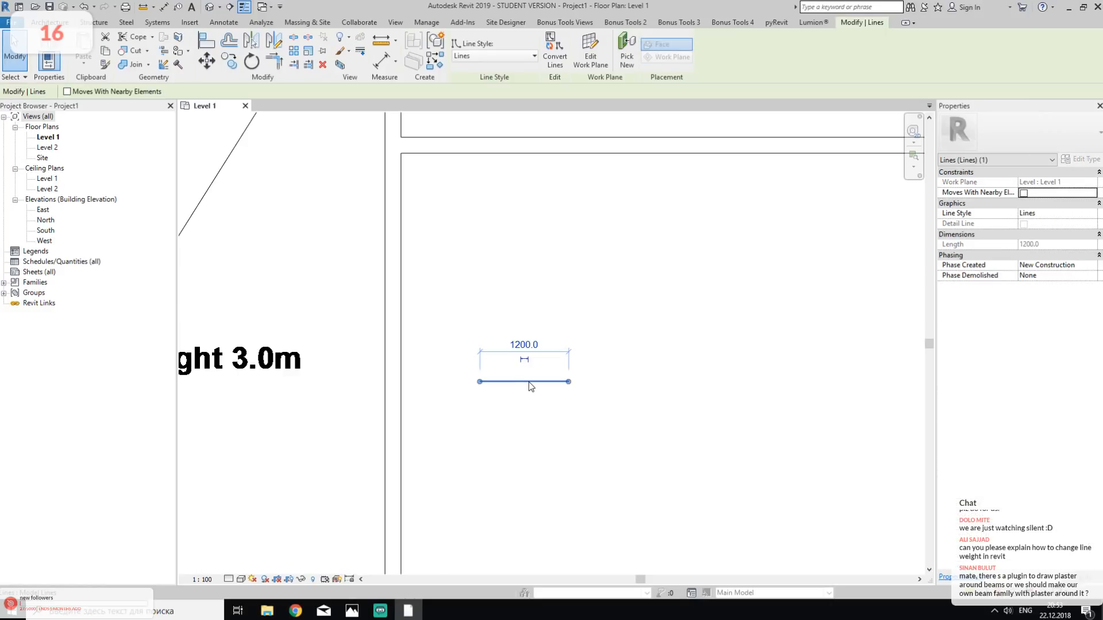
{"action": "left_click", "coordinate": [469, 58]}
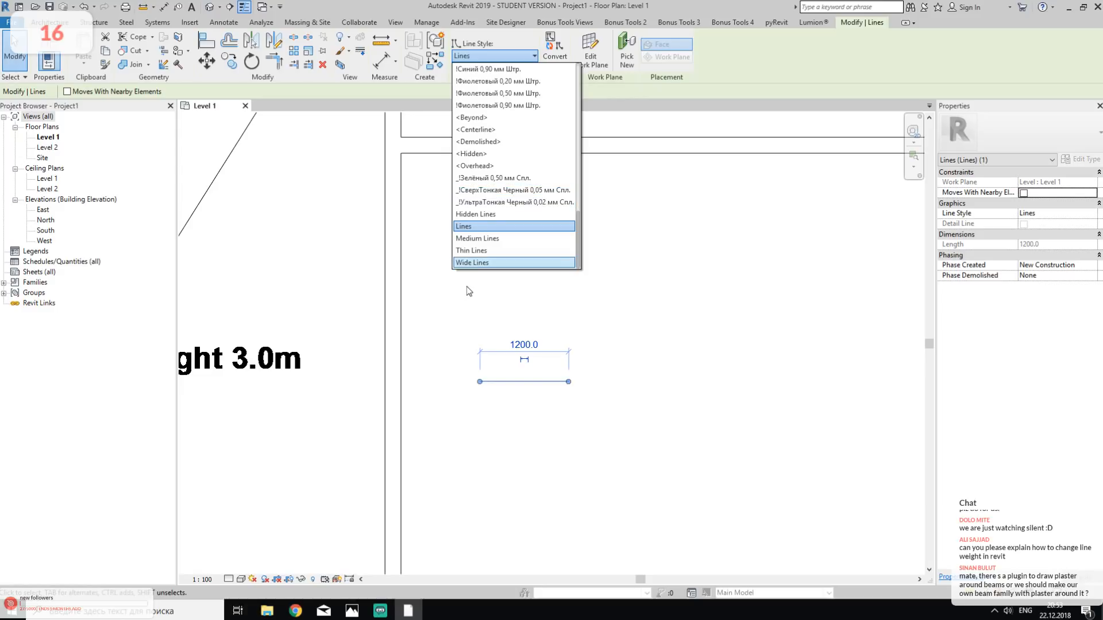
{"action": "left_click", "coordinate": [472, 262]}
{"action": "left_click", "coordinate": [561, 315]}
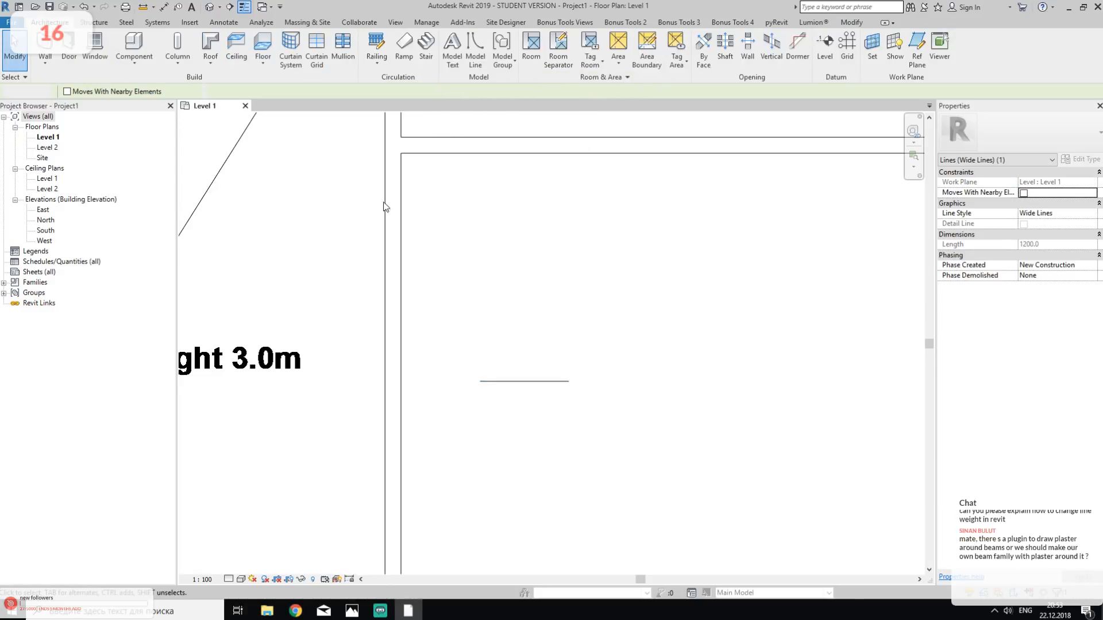
{"action": "left_click", "coordinate": [245, 7]}
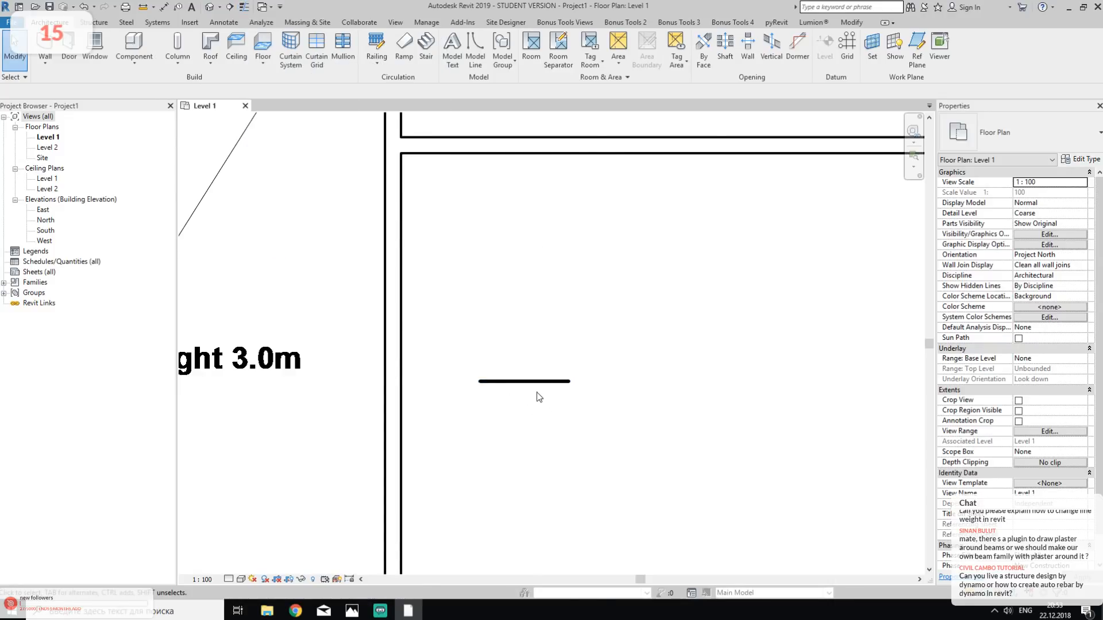
{"action": "left_click", "coordinate": [510, 382]}
{"action": "left_click", "coordinate": [531, 278]}
- Check the model line weights table and browse the available line patterns without changing either
{"action": "left_click", "coordinate": [426, 22]}
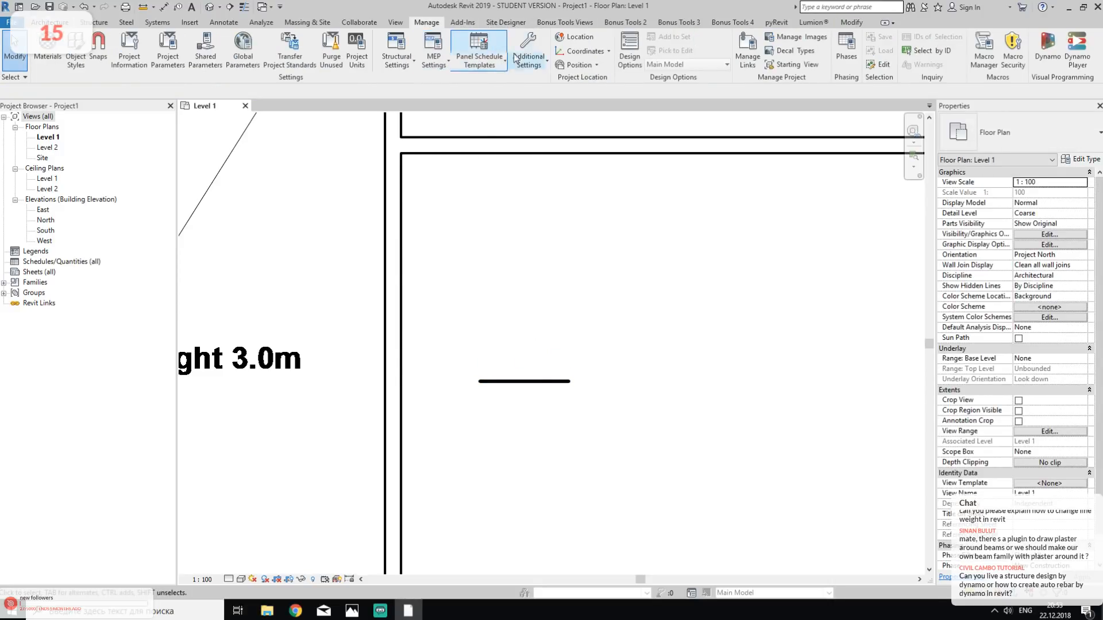
{"action": "left_click", "coordinate": [543, 66]}
{"action": "left_click", "coordinate": [571, 204]}
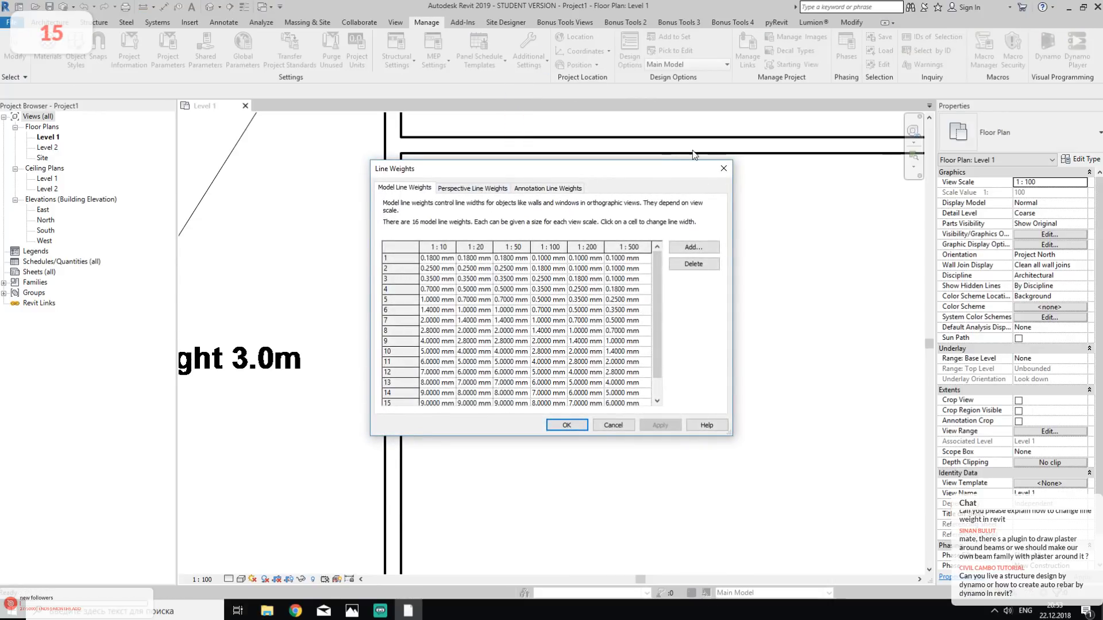
{"action": "key", "text": "Escape"}
{"action": "left_click", "coordinate": [530, 63]}
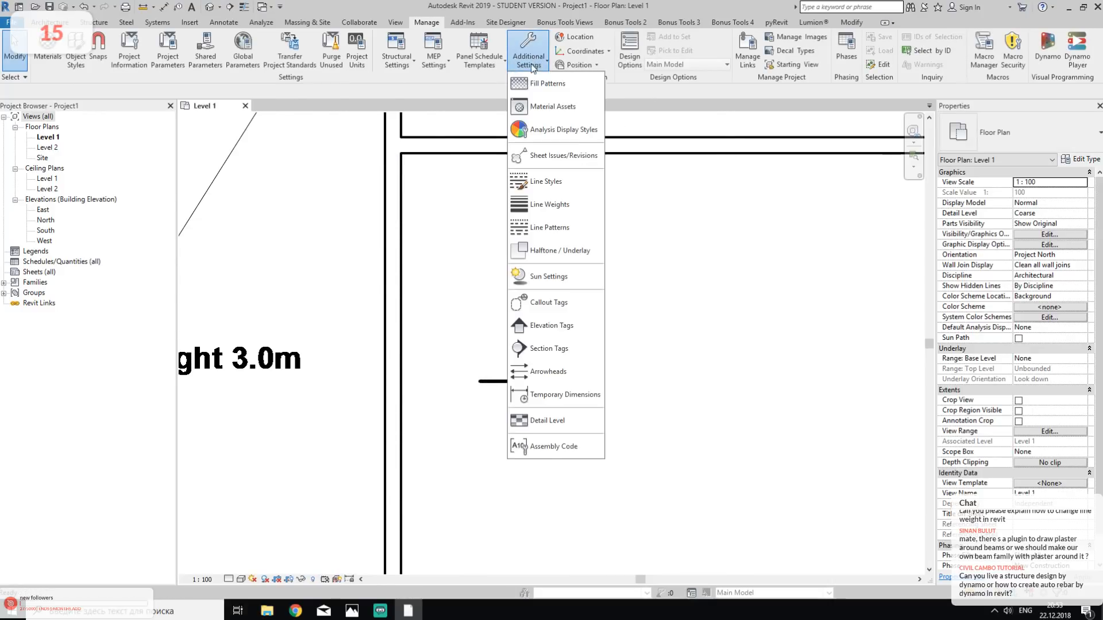
{"action": "left_click", "coordinate": [562, 229]}
{"action": "scroll", "coordinate": [497, 287], "scroll_direction": "down", "scroll_amount": 5}
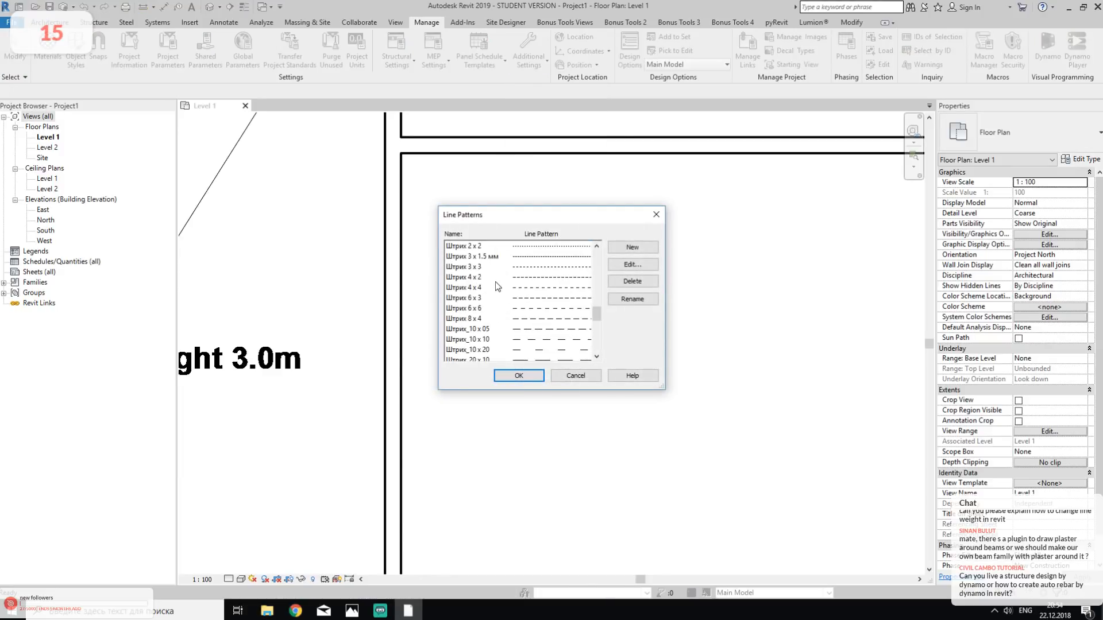
{"action": "scroll", "coordinate": [495, 299], "scroll_direction": "up", "scroll_amount": 5}
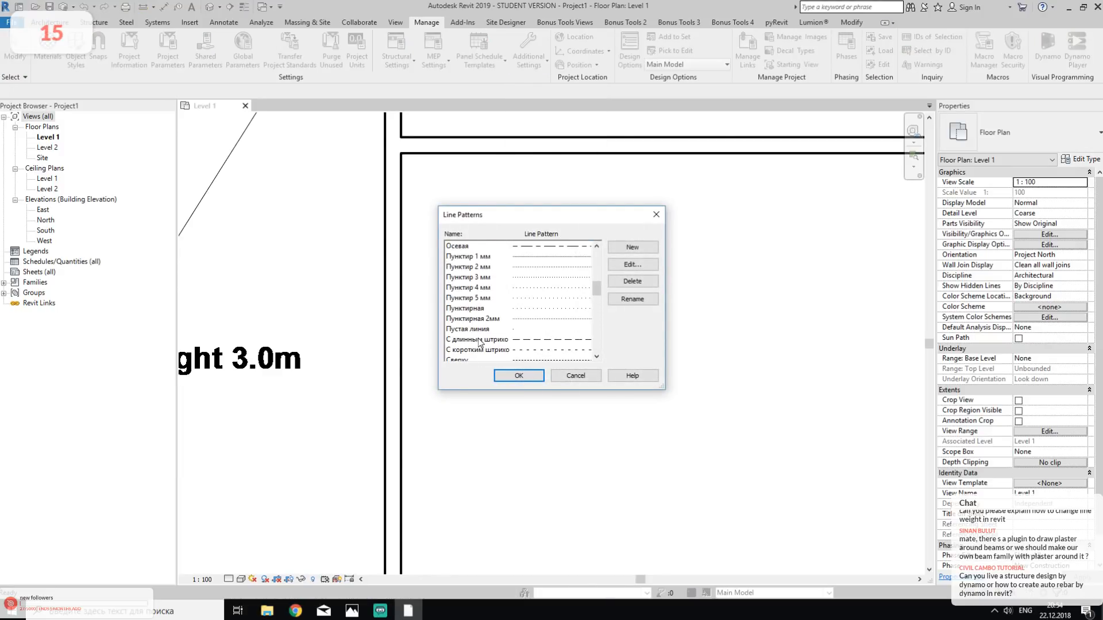
{"action": "left_click", "coordinate": [655, 214]}
- Examine which line weight number the Wide Lines style uses in the Line Styles settings, leaving the styles unchanged
{"action": "left_click", "coordinate": [530, 60]}
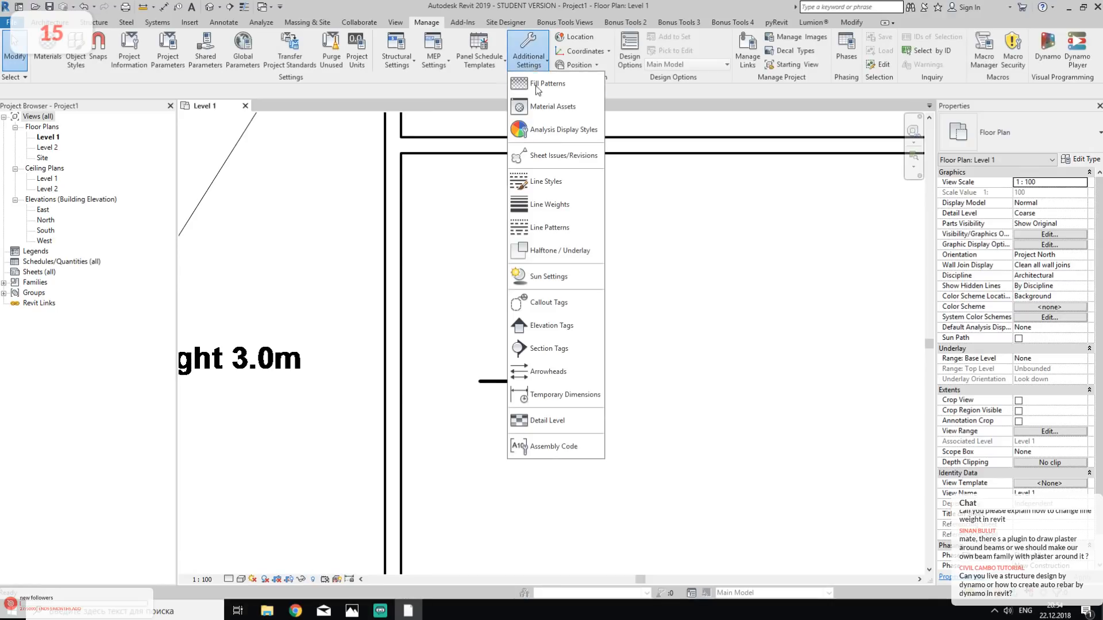
{"action": "left_click", "coordinate": [584, 186]}
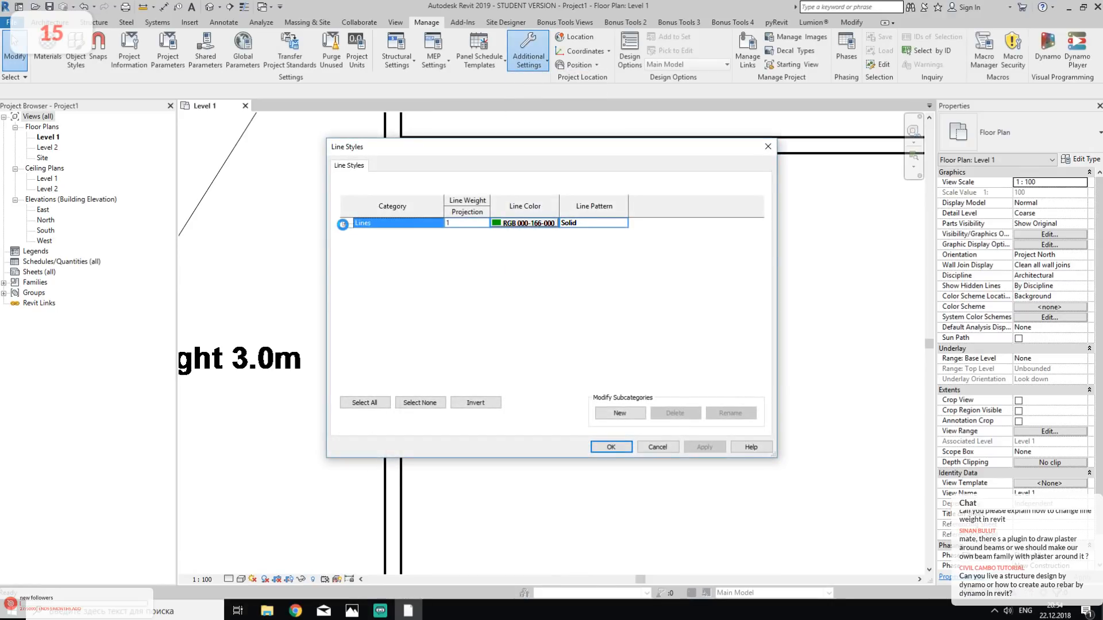
{"action": "left_click", "coordinate": [343, 224]}
{"action": "scroll", "coordinate": [402, 290], "scroll_direction": "down", "scroll_amount": 8}
{"action": "scroll", "coordinate": [405, 294], "scroll_direction": "down", "scroll_amount": 8}
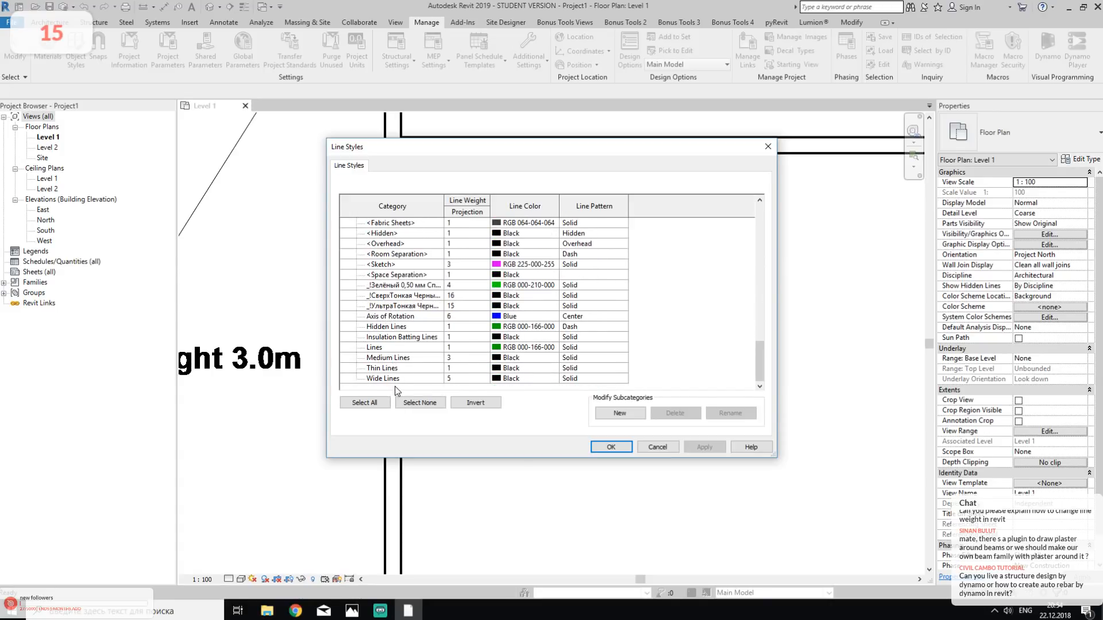
{"action": "left_click", "coordinate": [396, 380]}
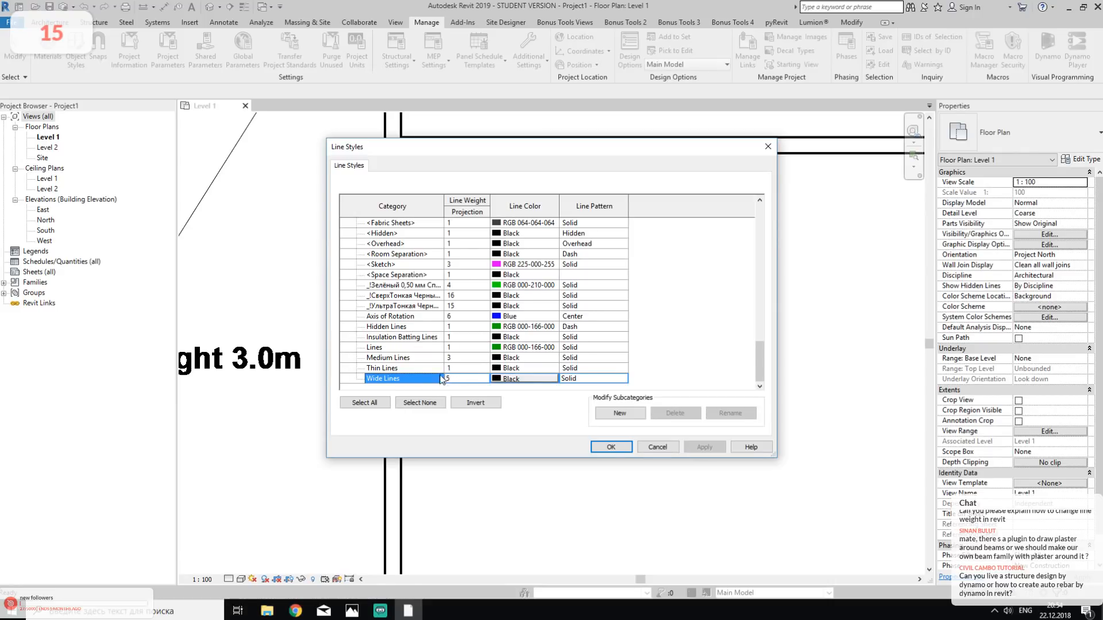
{"action": "left_click", "coordinate": [656, 447]}
- Try a width of 2 mm for model line weight 5 at the 1:100 scale and undo the change
{"action": "left_click", "coordinate": [533, 24]}
{"action": "left_click", "coordinate": [426, 22]}
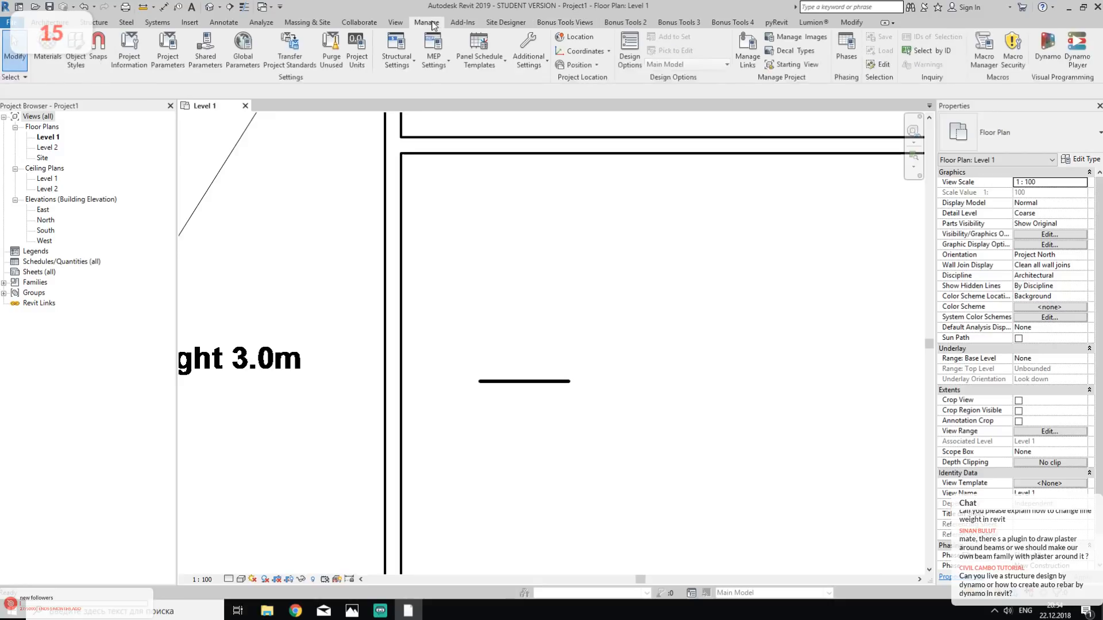
{"action": "left_click", "coordinate": [530, 63]}
{"action": "left_click", "coordinate": [557, 205]}
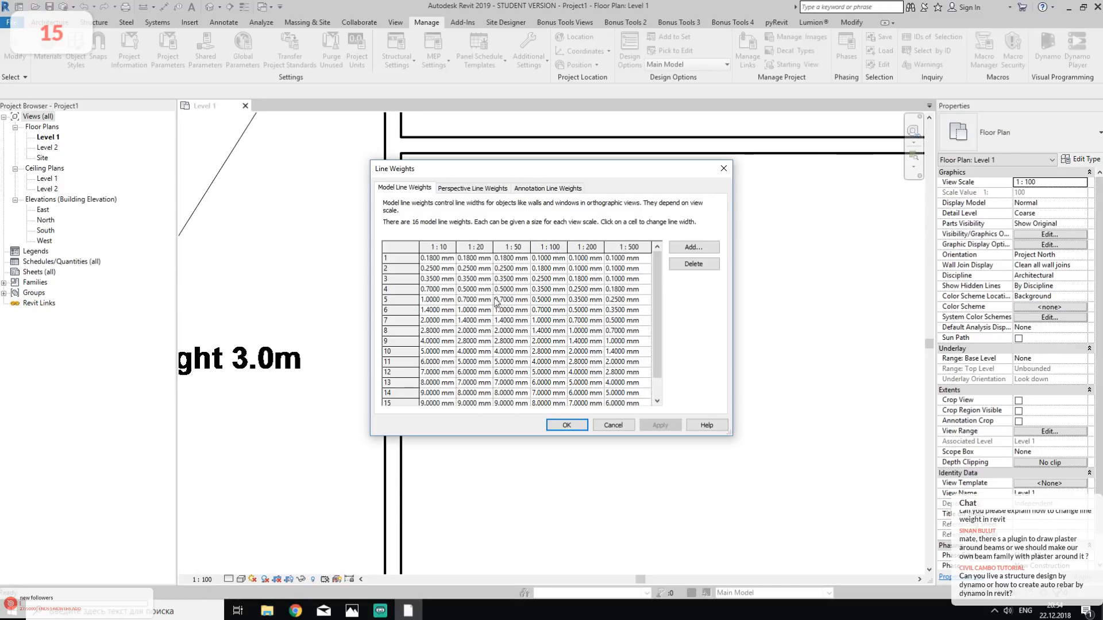
{"action": "left_click", "coordinate": [554, 299]}
{"action": "type", "text": "2"}
{"action": "left_click", "coordinate": [584, 426]}
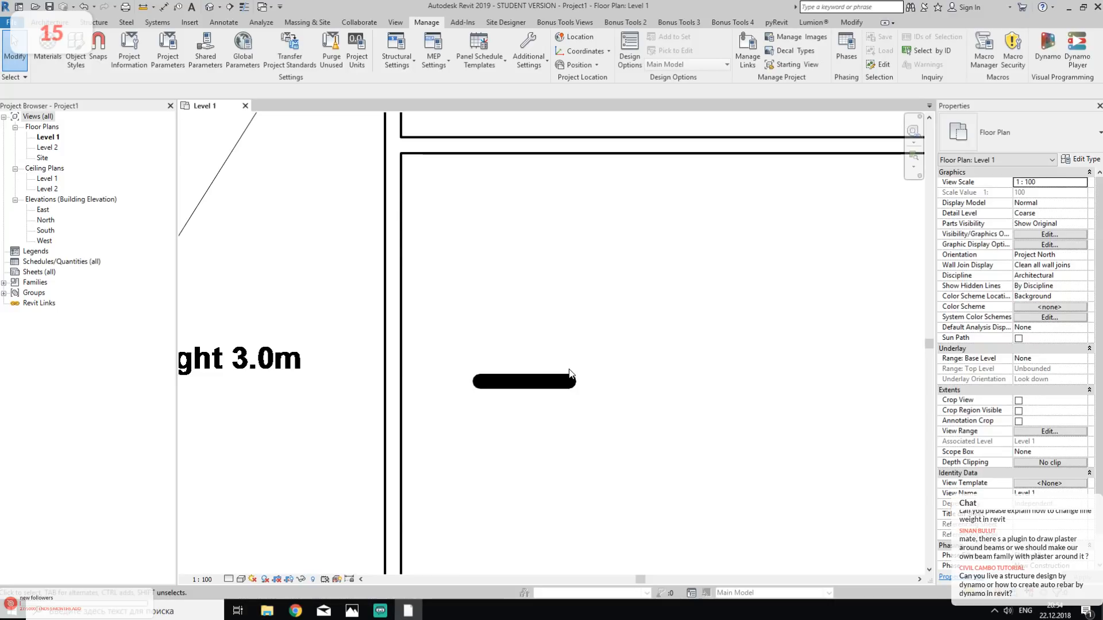
{"action": "key", "text": "ctrl+z"}
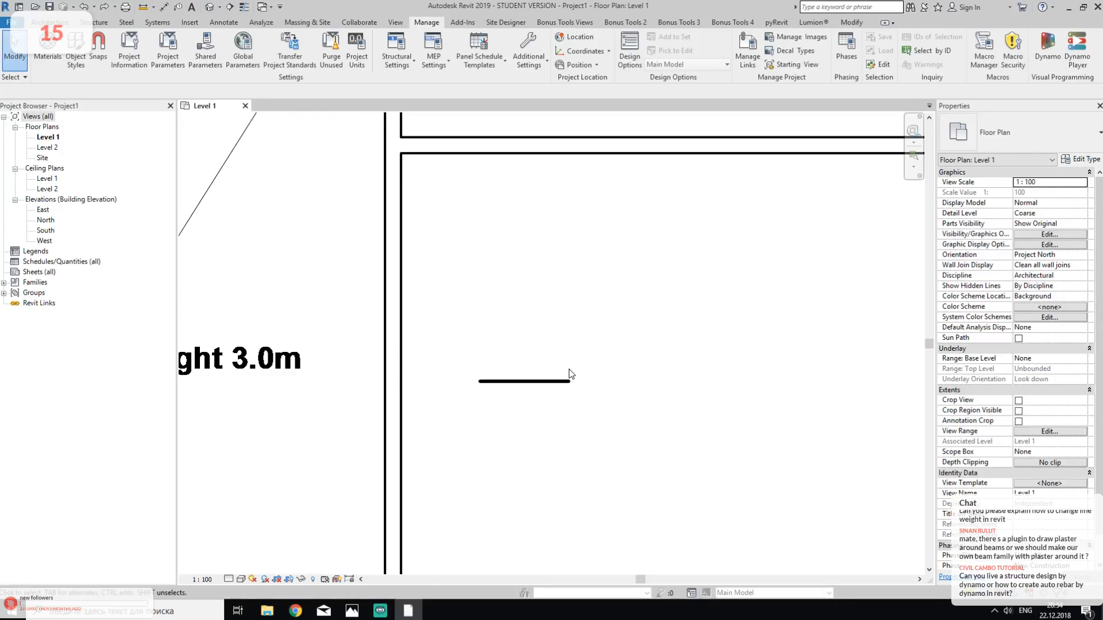
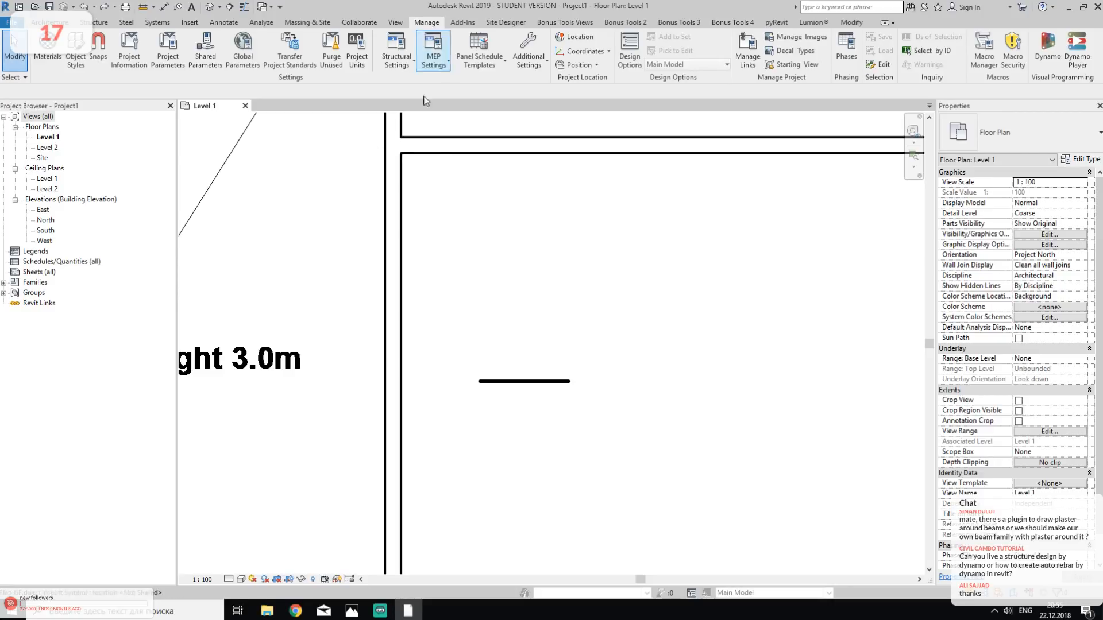
- Delete the sample wide model line and turn the Thin Lines display back on
{"action": "left_click_drag", "start_coordinate": [453, 350], "coordinate": [580, 430]}
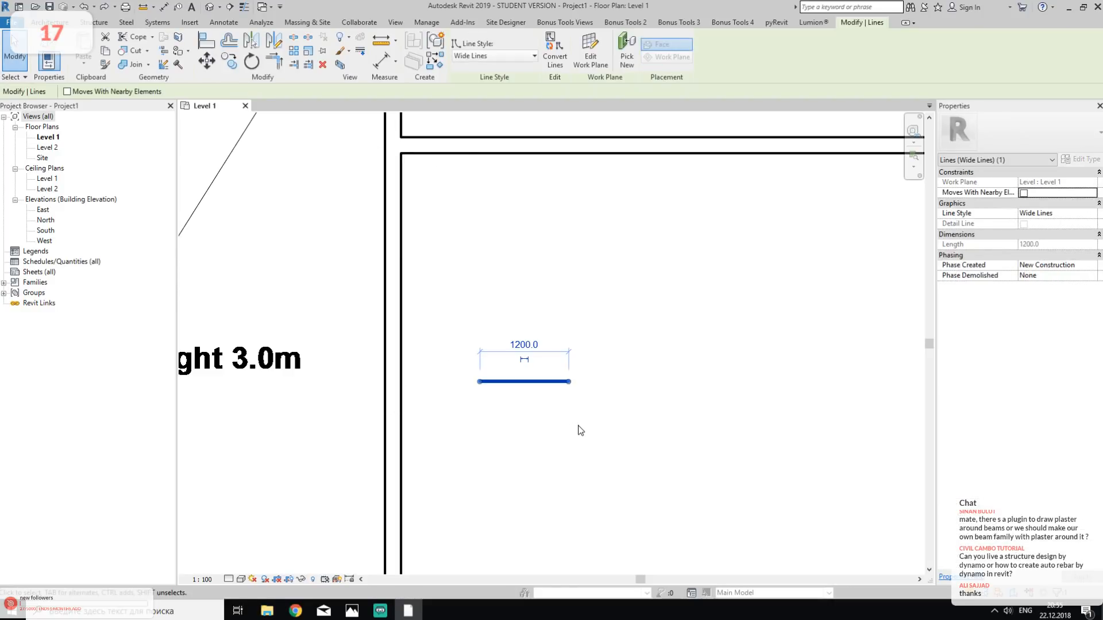
{"action": "key", "text": "Delete"}
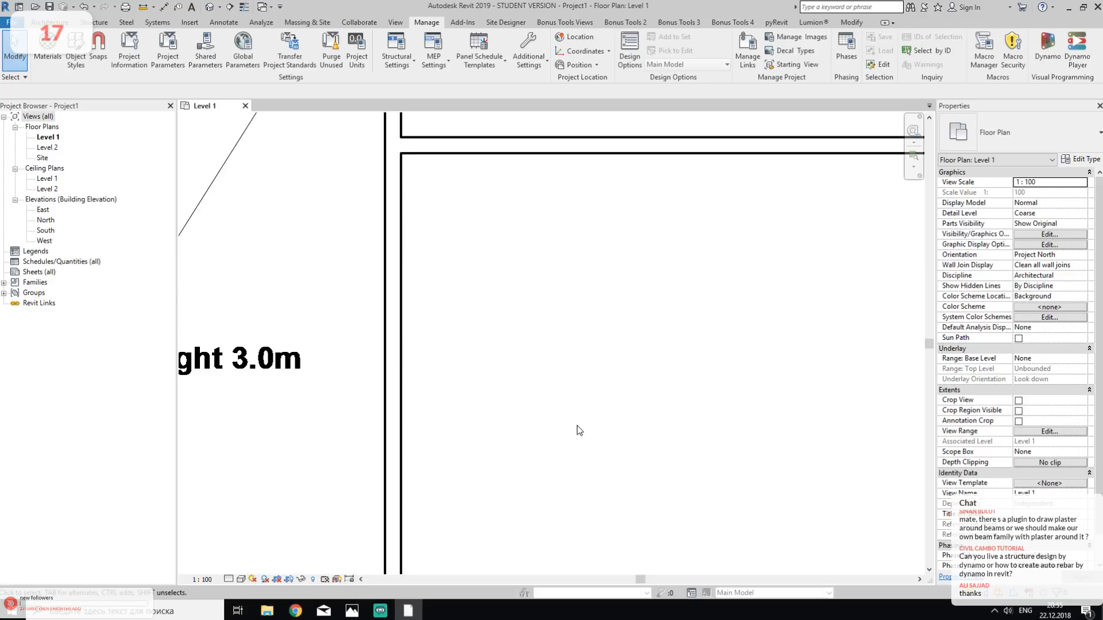
{"action": "left_click", "coordinate": [241, 10]}
- Draw a straight Generic - 200mm wall along the partition beside the 3.0m ceiling room, from the lower exterior wall to the upper exterior wall
{"action": "scroll", "coordinate": [470, 255], "scroll_direction": "down", "scroll_amount": 5}
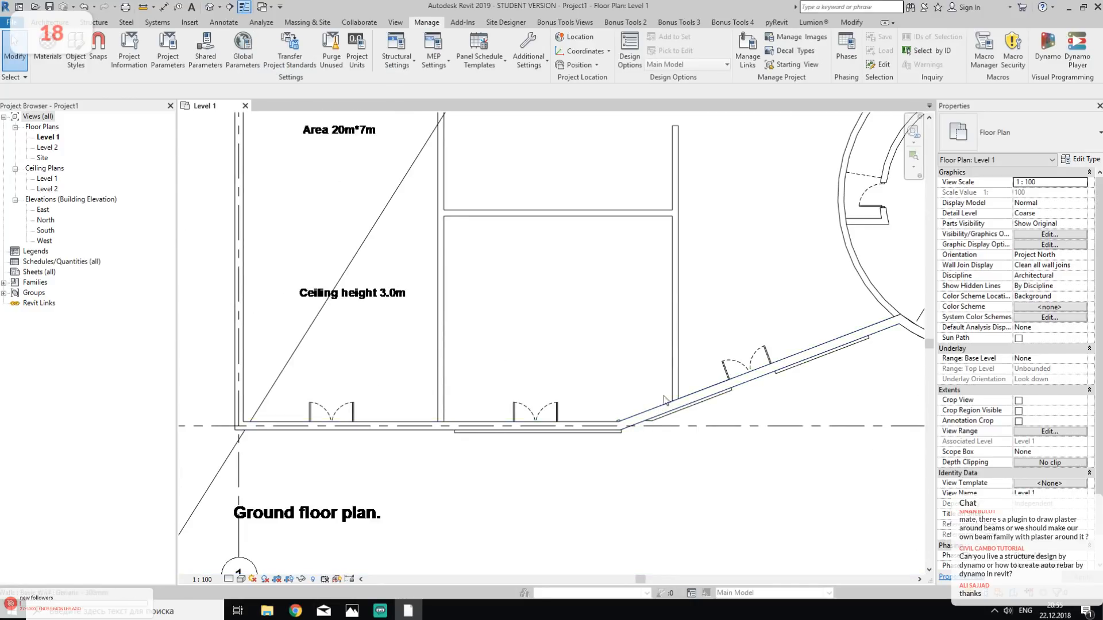
{"action": "middle_click_drag", "start_coordinate": [579, 339], "coordinate": [604, 369]}
{"action": "scroll", "coordinate": [587, 351], "scroll_direction": "up", "scroll_amount": 1}
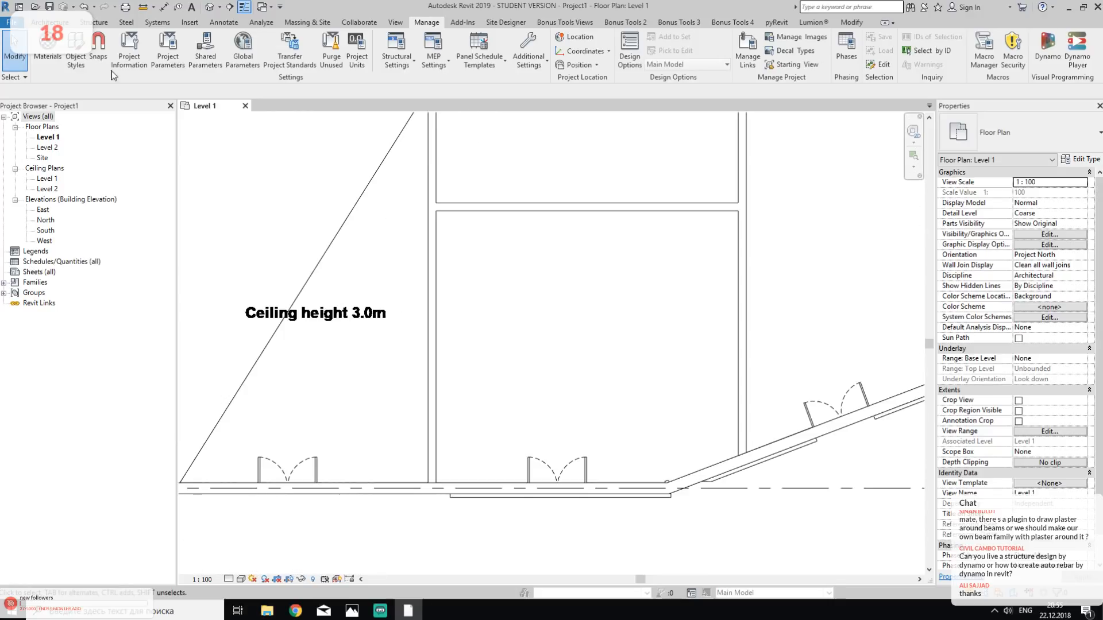
{"action": "left_click", "coordinate": [50, 22]}
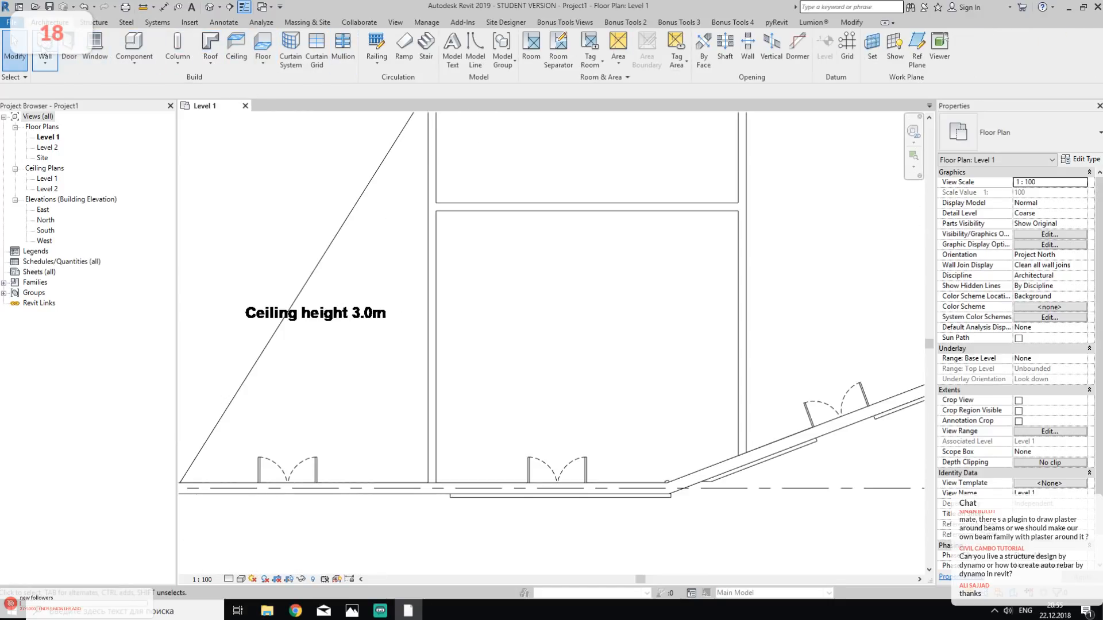
{"action": "left_click", "coordinate": [45, 43]}
{"action": "scroll", "coordinate": [601, 241], "scroll_direction": "up", "scroll_amount": 2}
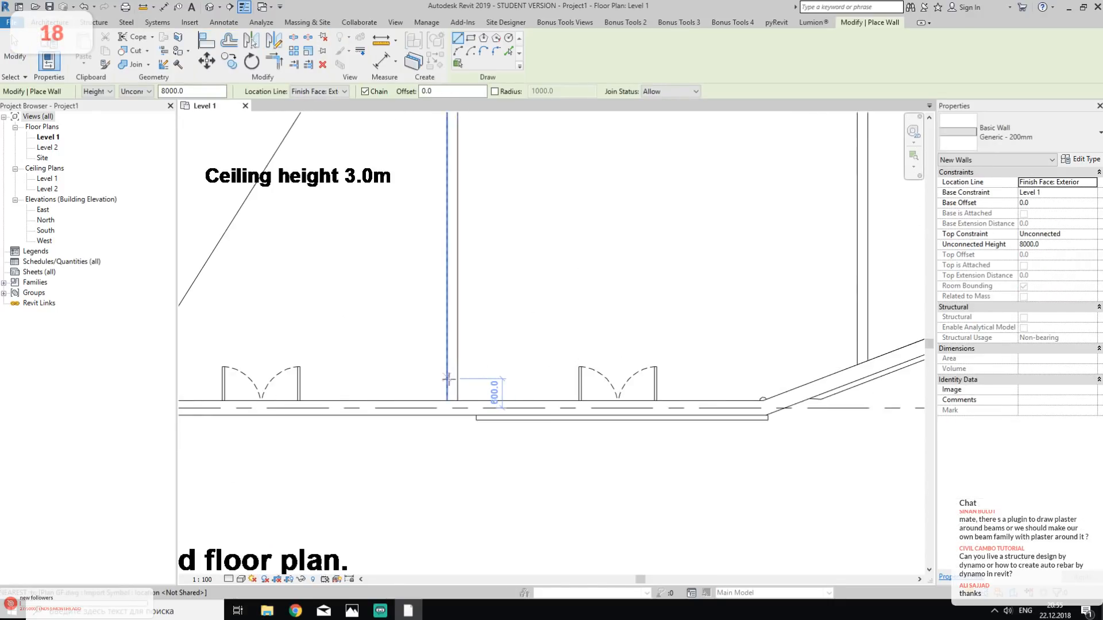
{"action": "left_click", "coordinate": [447, 398]}
{"action": "scroll", "coordinate": [448, 198], "scroll_direction": "down", "scroll_amount": 2}
{"action": "middle_click_drag", "start_coordinate": [448, 220], "coordinate": [425, 356]}
{"action": "mouse_move", "coordinate": [423, 232]}
{"action": "middle_mouse_down"}
{"action": "mouse_move", "coordinate": [433, 431]}
{"action": "mouse_move", "coordinate": [432, 273]}
{"action": "middle_mouse_up"}
{"action": "scroll", "coordinate": [406, 210], "scroll_direction": "up", "scroll_amount": 3}
{"action": "scroll", "coordinate": [419, 220], "scroll_direction": "up", "scroll_amount": 2}
{"action": "left_click", "coordinate": [435, 199]}
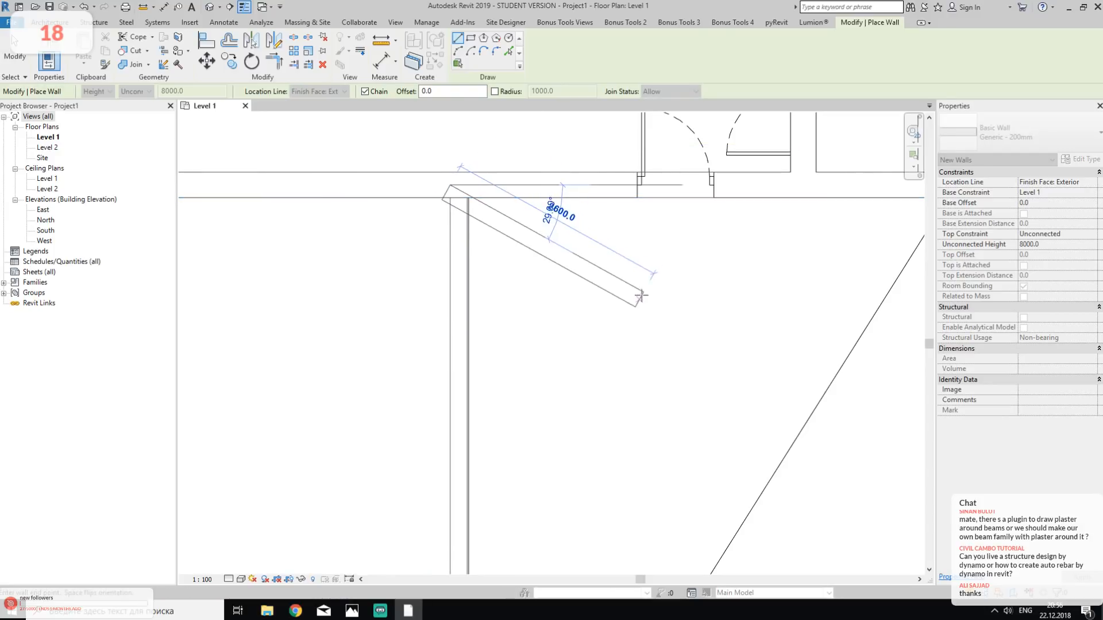
{"action": "key", "text": "Escape"}
- Draw a straight wall along the partition beside the disabled wc, from the upper exterior wall down to the angled exterior wall
{"action": "middle_click_drag", "start_coordinate": [741, 305], "coordinate": [334, 296]}
{"action": "middle_click_drag", "start_coordinate": [672, 242], "coordinate": [446, 278]}
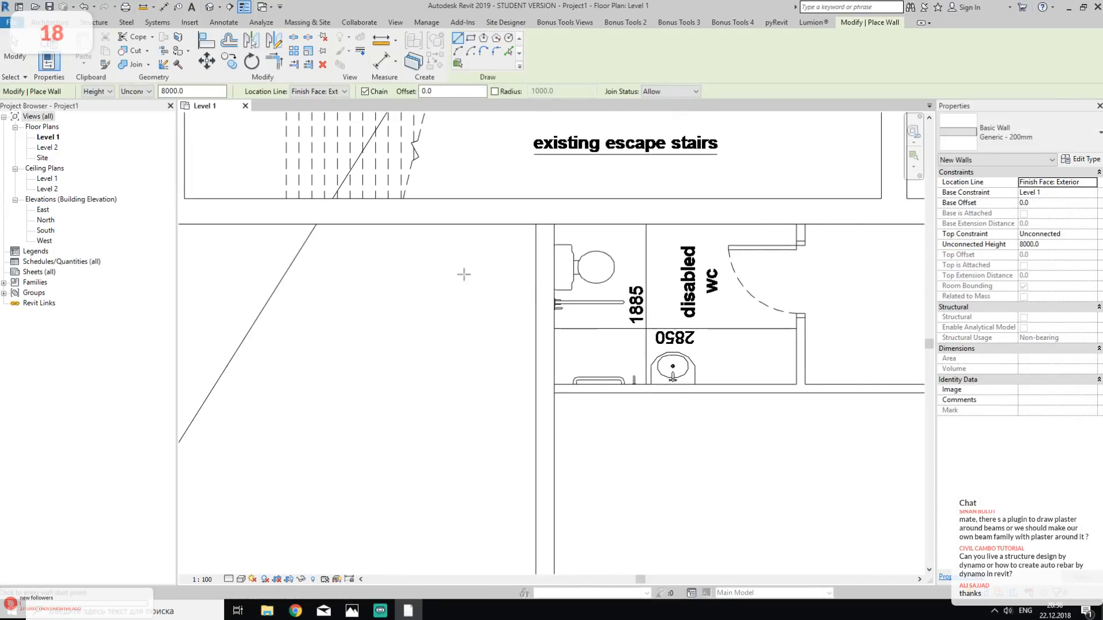
{"action": "left_click", "coordinate": [536, 224]}
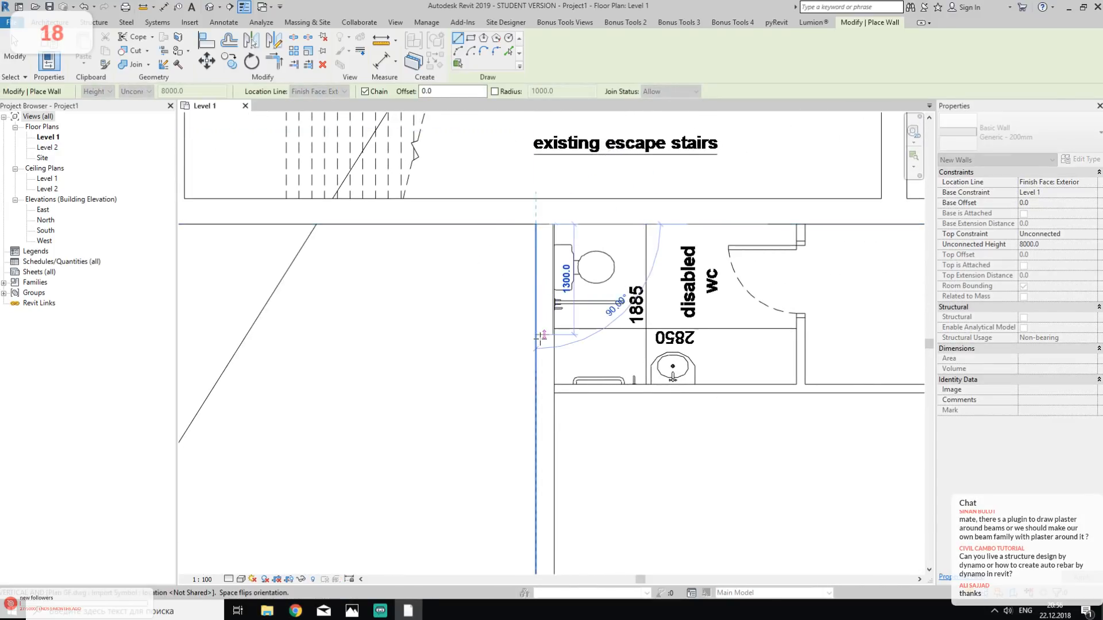
{"action": "scroll", "coordinate": [538, 340], "scroll_direction": "down", "scroll_amount": 3}
{"action": "scroll", "coordinate": [543, 267], "scroll_direction": "up", "scroll_amount": 3}
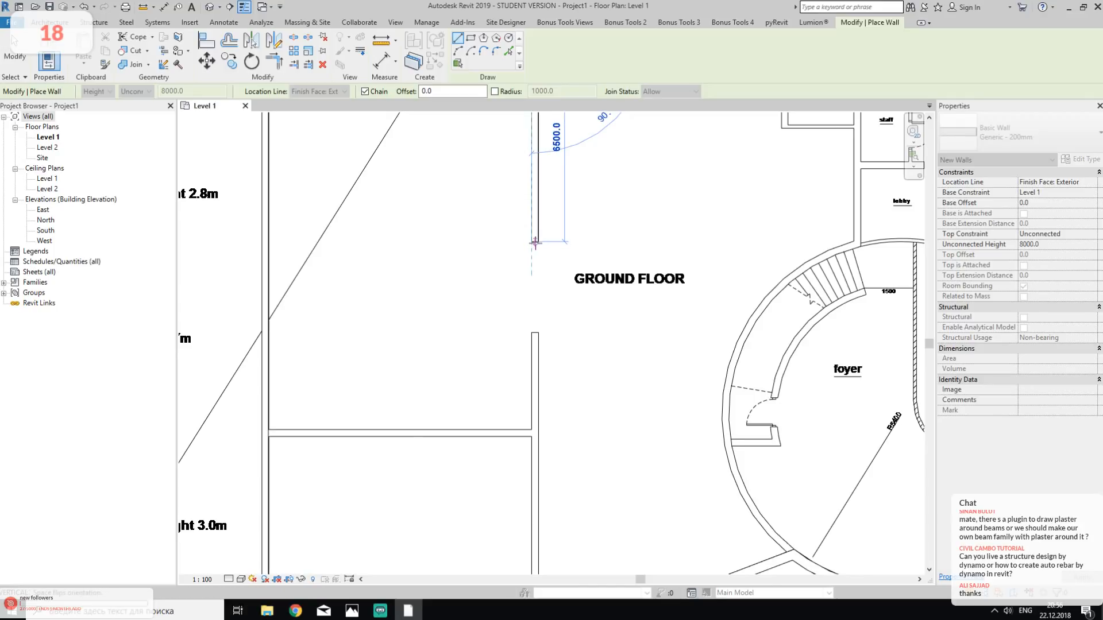
{"action": "middle_click_drag", "start_coordinate": [566, 460], "coordinate": [574, 227]}
{"action": "scroll", "coordinate": [536, 357], "scroll_direction": "up", "scroll_amount": 2}
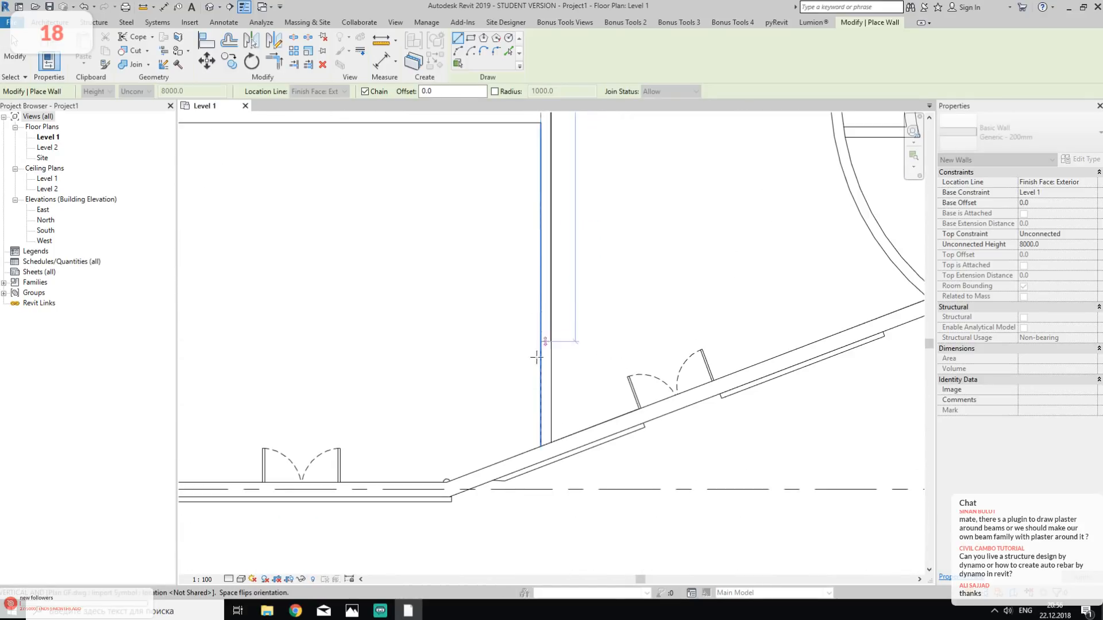
{"action": "left_click", "coordinate": [541, 451]}
{"action": "key", "text": "Escape"}
- Draw a horizontal wall about 8236 mm long along the cross partition between the two long vertical walls
{"action": "scroll", "coordinate": [498, 297], "scroll_direction": "down", "scroll_amount": 2}
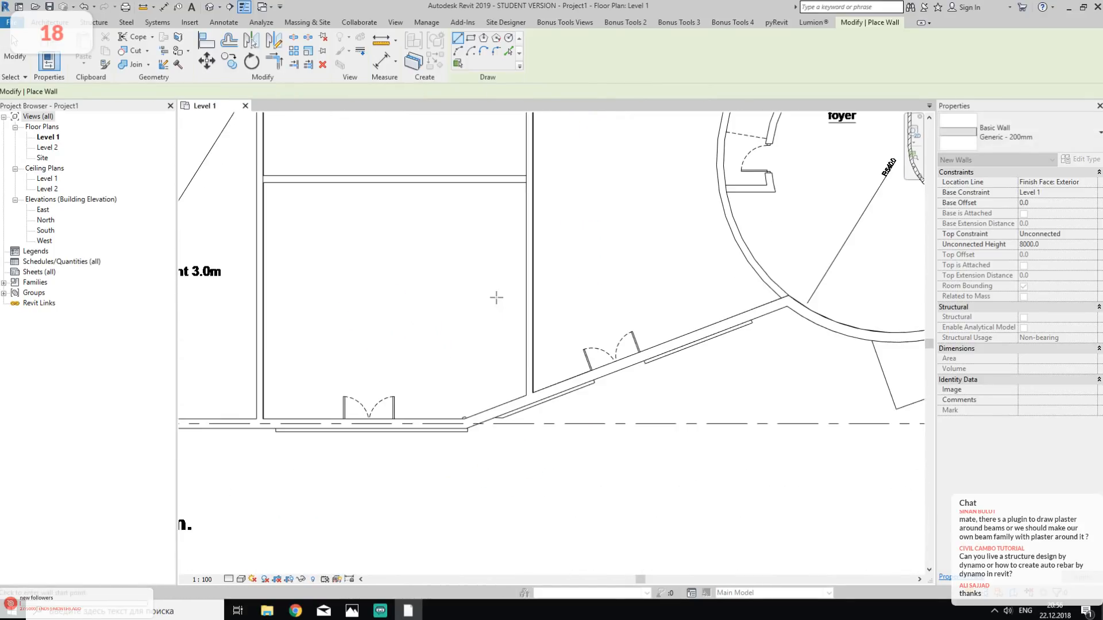
{"action": "middle_click_drag", "start_coordinate": [307, 221], "coordinate": [354, 298]}
{"action": "scroll", "coordinate": [313, 257], "scroll_direction": "up", "scroll_amount": 2}
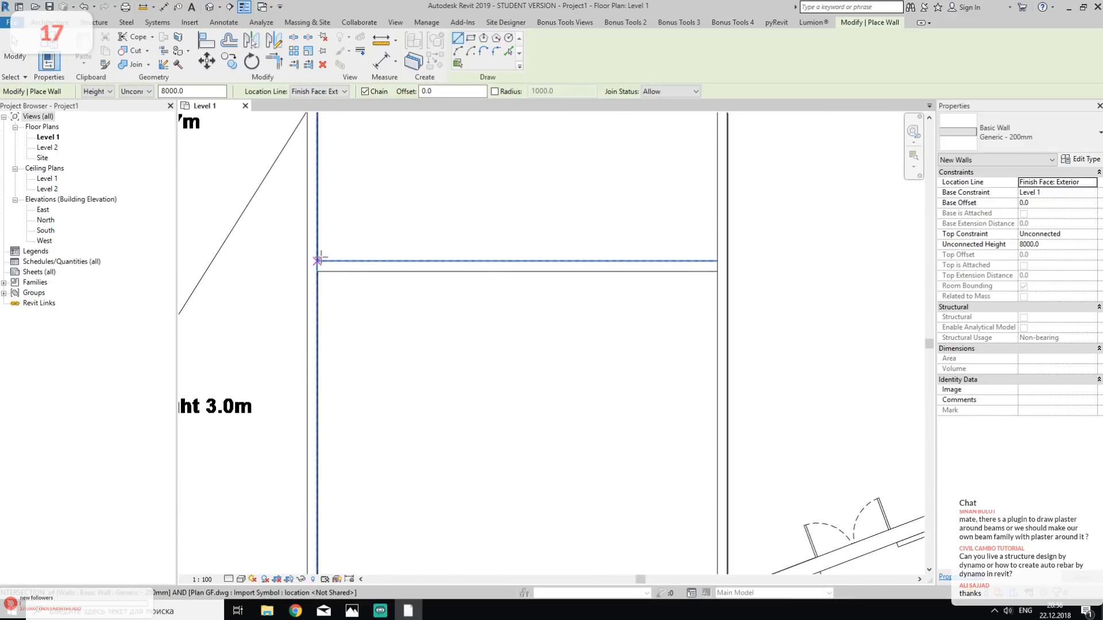
{"action": "left_click", "coordinate": [318, 259]}
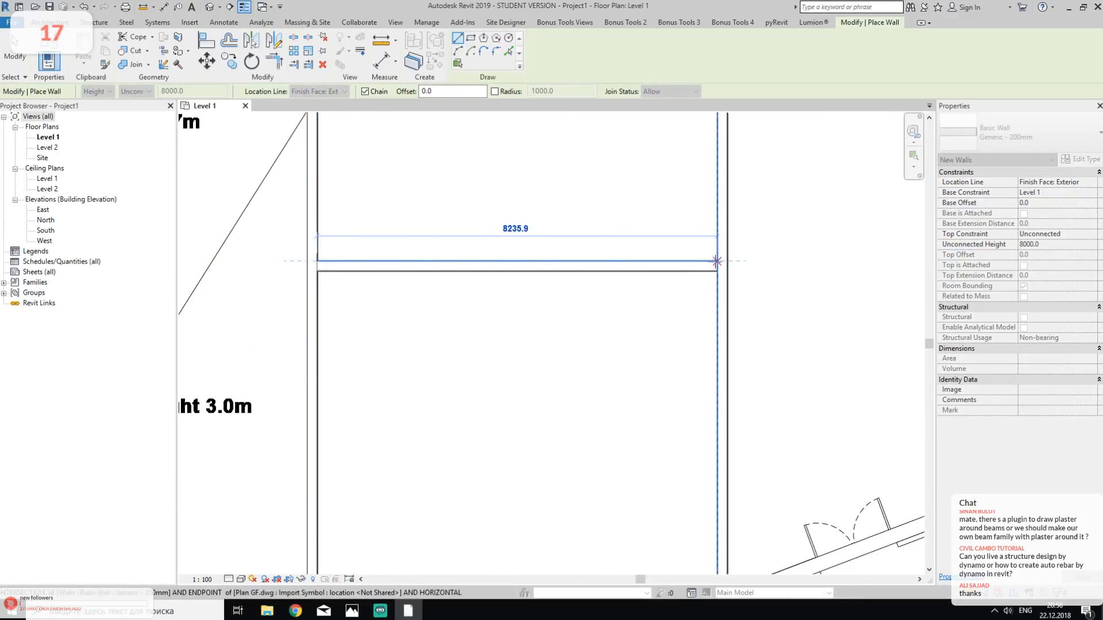
{"action": "left_click", "coordinate": [718, 260]}
{"action": "key", "text": "Escape"}
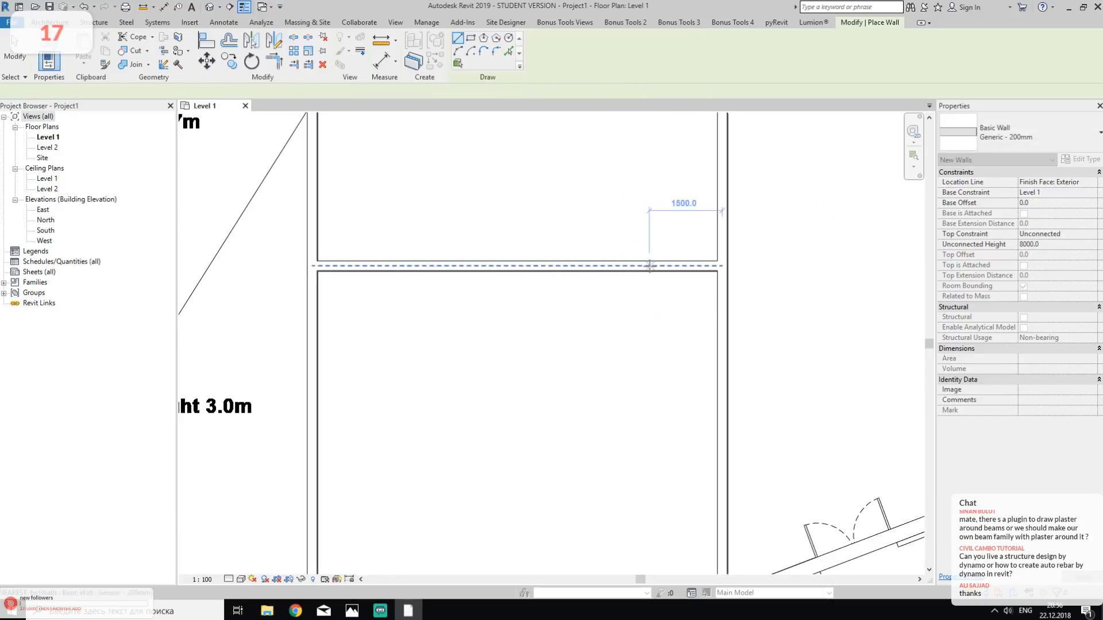
- Draw the existing boiler room's left wall from the upper exterior wall down to the room's lower corner
{"action": "scroll", "coordinate": [651, 254], "scroll_direction": "down", "scroll_amount": 2}
{"action": "middle_click_drag", "start_coordinate": [716, 239], "coordinate": [564, 399]}
{"action": "middle_click_drag", "start_coordinate": [600, 318], "coordinate": [450, 461]}
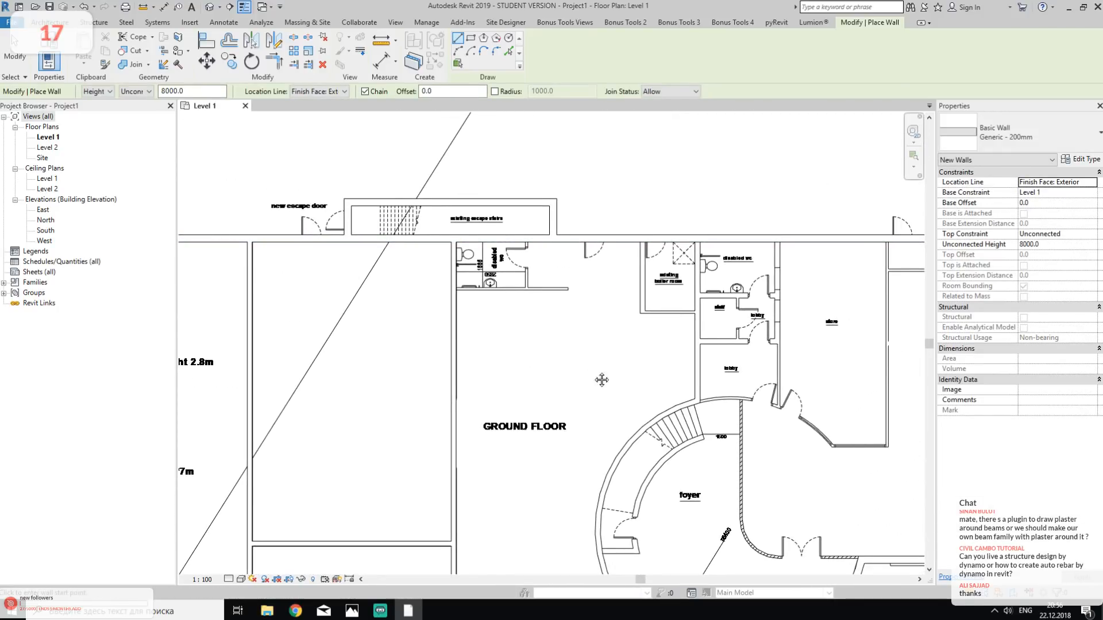
{"action": "middle_click_drag", "start_coordinate": [601, 367], "coordinate": [474, 399]}
{"action": "scroll", "coordinate": [539, 323], "scroll_direction": "up", "scroll_amount": 1}
{"action": "scroll", "coordinate": [539, 322], "scroll_direction": "up", "scroll_amount": 4}
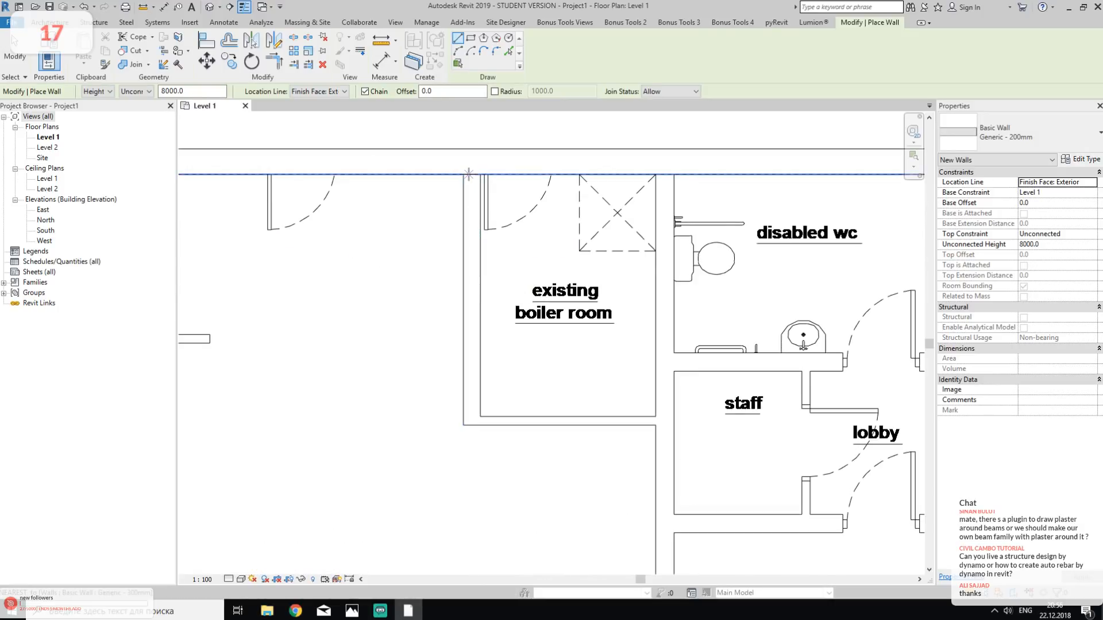
{"action": "left_click", "coordinate": [463, 173]}
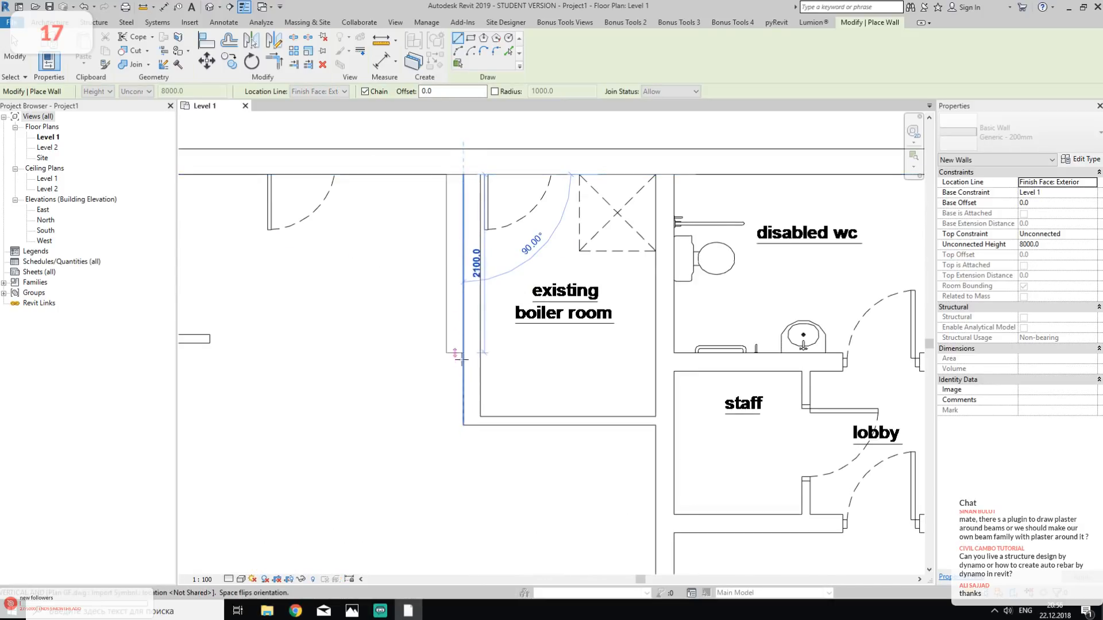
{"action": "left_click", "coordinate": [463, 424]}
{"action": "key", "text": "Escape"}
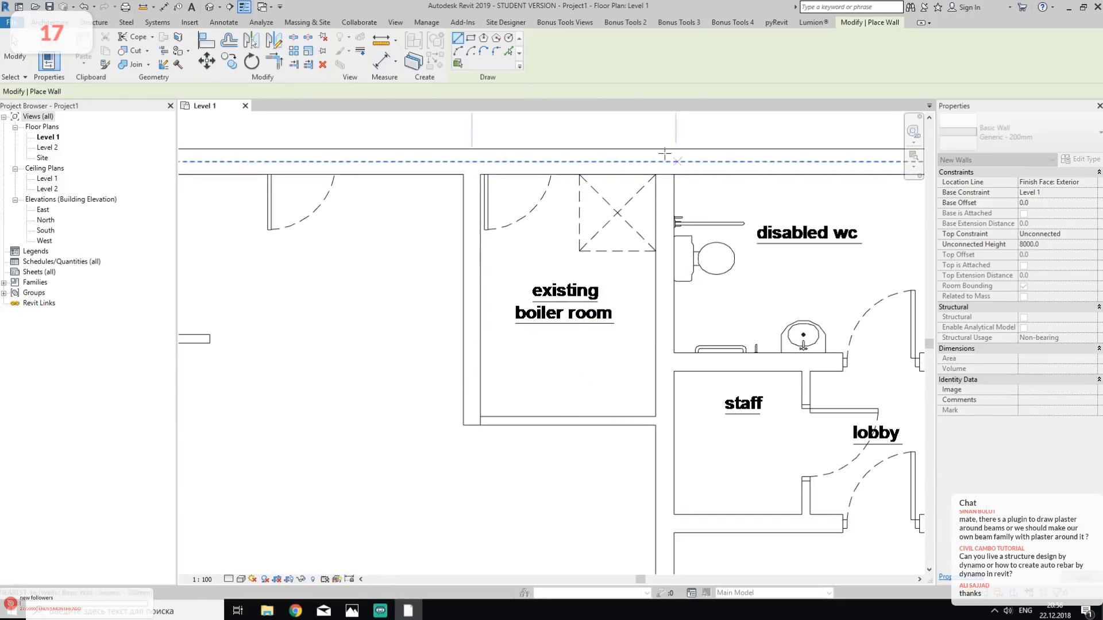
- Draw a wall along the partition between the boiler room and disabled wc, from the upper exterior wall down to the foyer's curved wall
{"action": "left_click", "coordinate": [655, 174]}
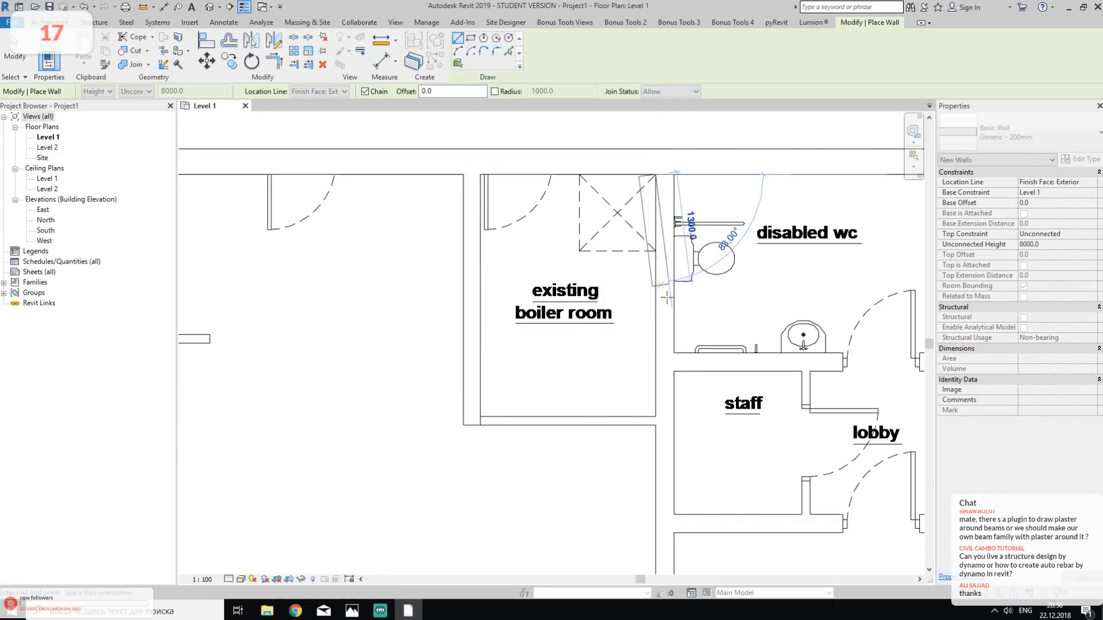
{"action": "scroll", "coordinate": [656, 330], "scroll_direction": "down", "scroll_amount": 3}
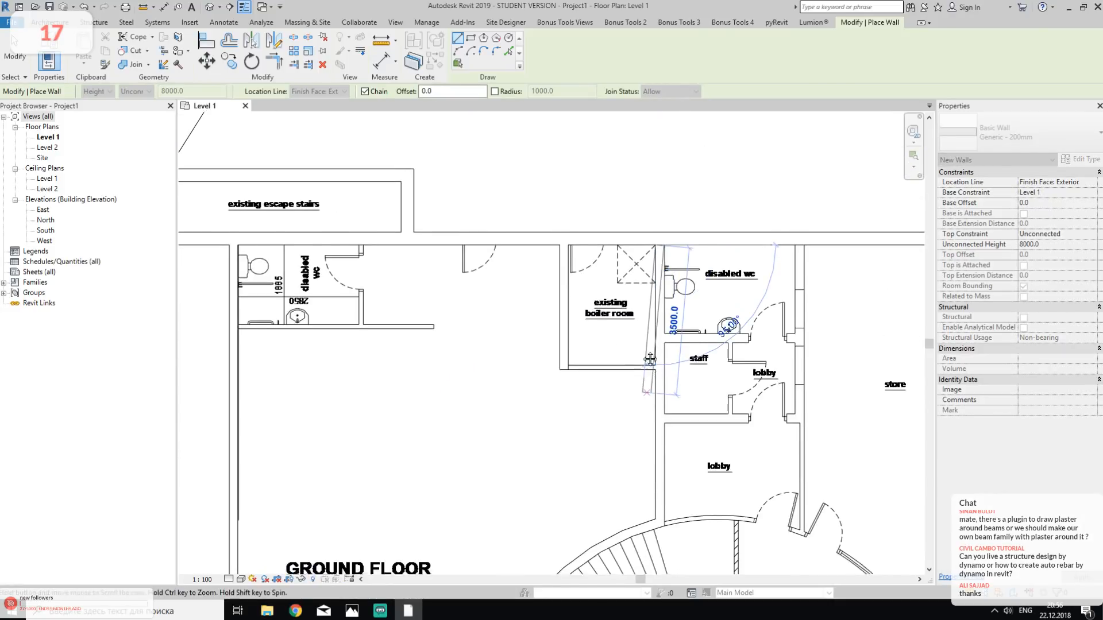
{"action": "scroll", "coordinate": [652, 386], "scroll_direction": "up", "scroll_amount": 3}
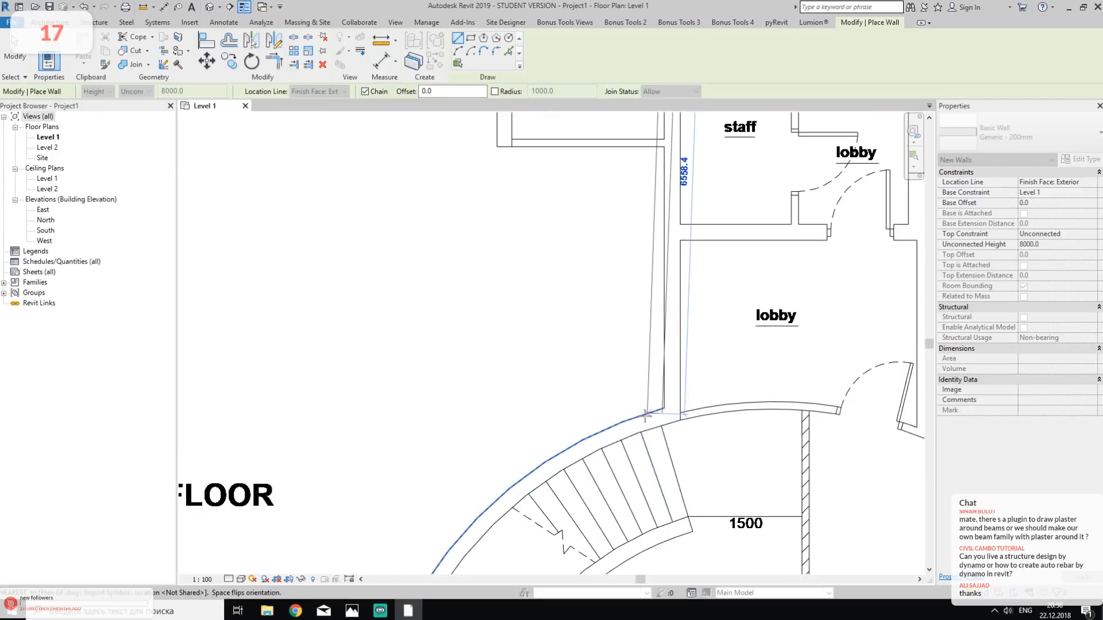
{"action": "left_click", "coordinate": [661, 406]}
{"action": "key", "text": "Escape"}
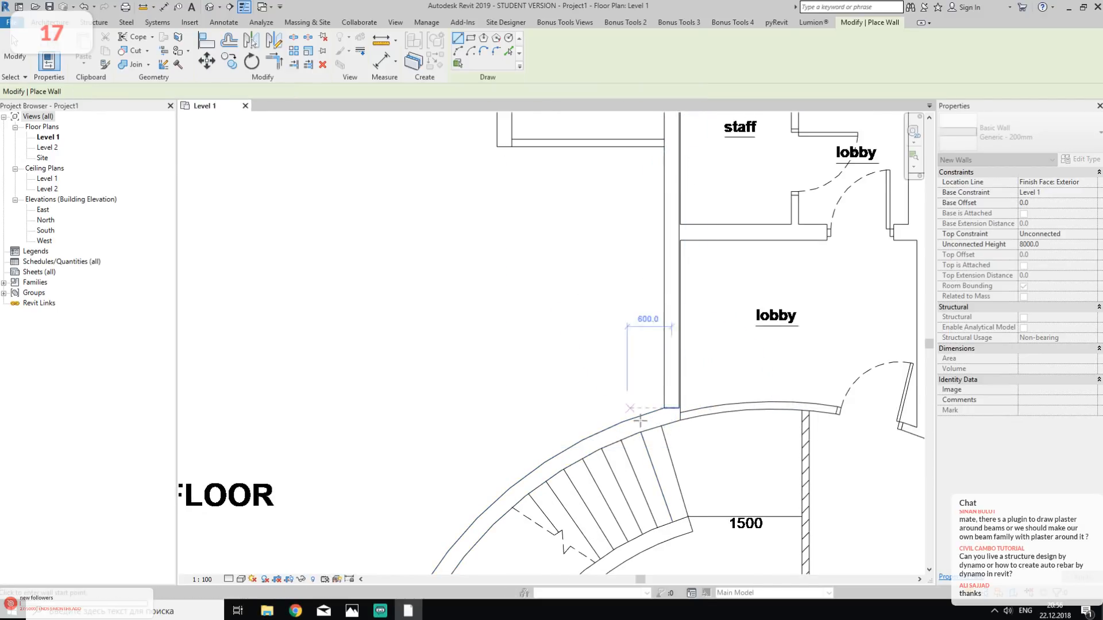
- Trace the foyer's left curved wall with a Start-End-Radius Arc wall of about 5513 mm radius, ending at the angled exterior wall
{"action": "middle_click_drag", "start_coordinate": [649, 421], "coordinate": [691, 161]}
{"action": "scroll", "coordinate": [578, 244], "scroll_direction": "down", "scroll_amount": 2}
{"action": "middle_click_drag", "start_coordinate": [513, 412], "coordinate": [488, 382]}
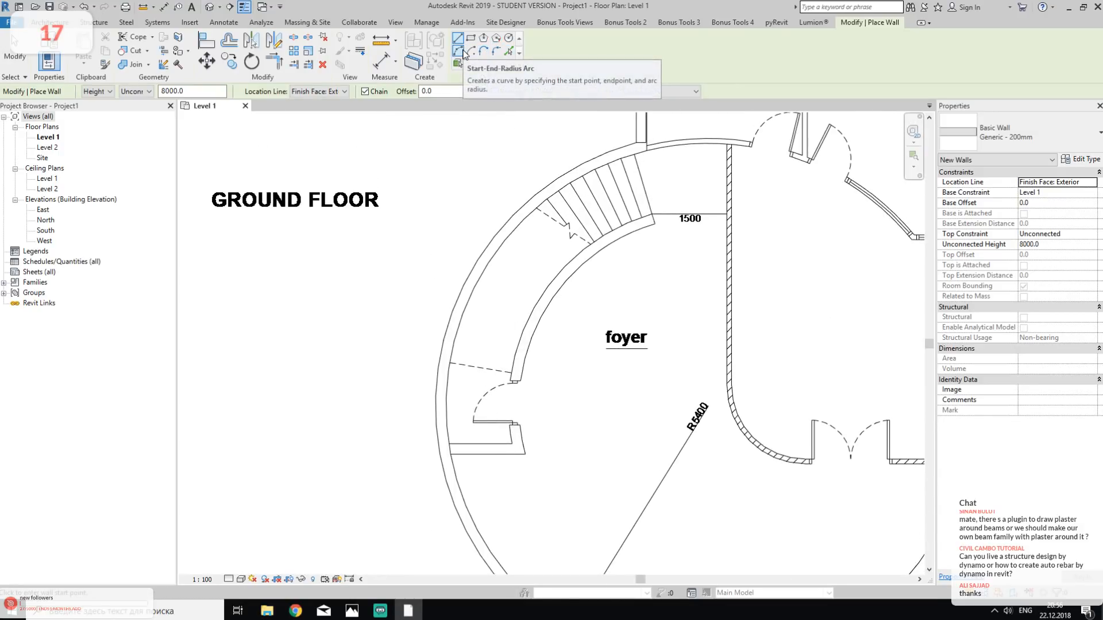
{"action": "left_click", "coordinate": [463, 52]}
{"action": "left_click", "coordinate": [632, 141]}
{"action": "middle_click_drag", "start_coordinate": [577, 488], "coordinate": [645, 428]}
{"action": "scroll", "coordinate": [555, 317], "scroll_direction": "up", "scroll_amount": 3}
{"action": "left_click", "coordinate": [577, 362]}
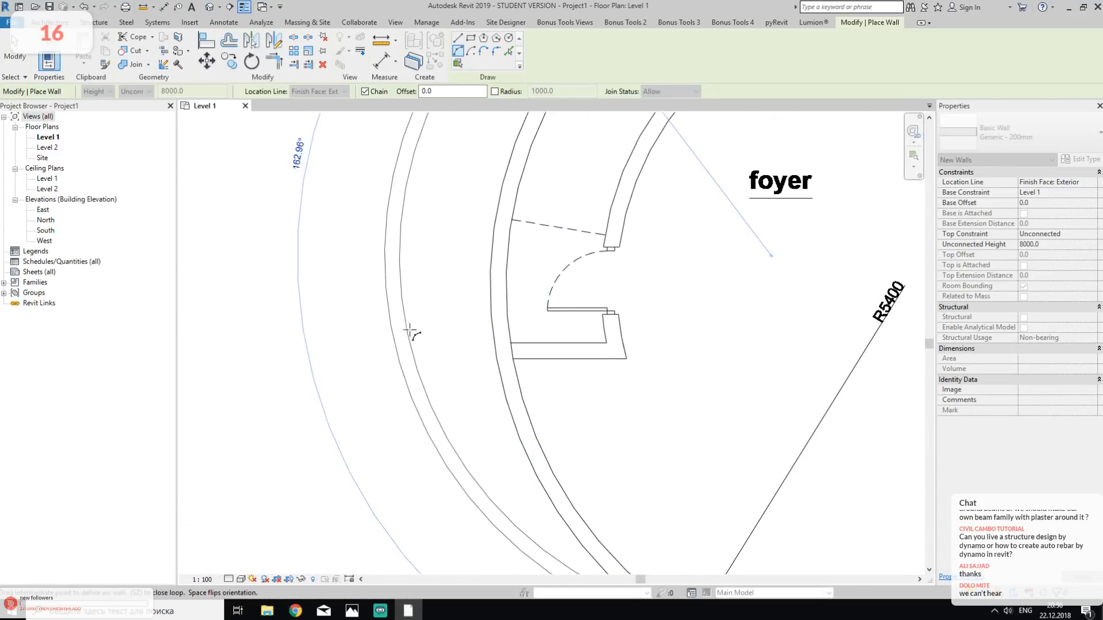
{"action": "left_click", "coordinate": [490, 311]}
{"action": "scroll", "coordinate": [665, 319], "scroll_direction": "down", "scroll_amount": 1}
{"action": "key", "text": "Escape"}
{"action": "key", "text": "Escape"}
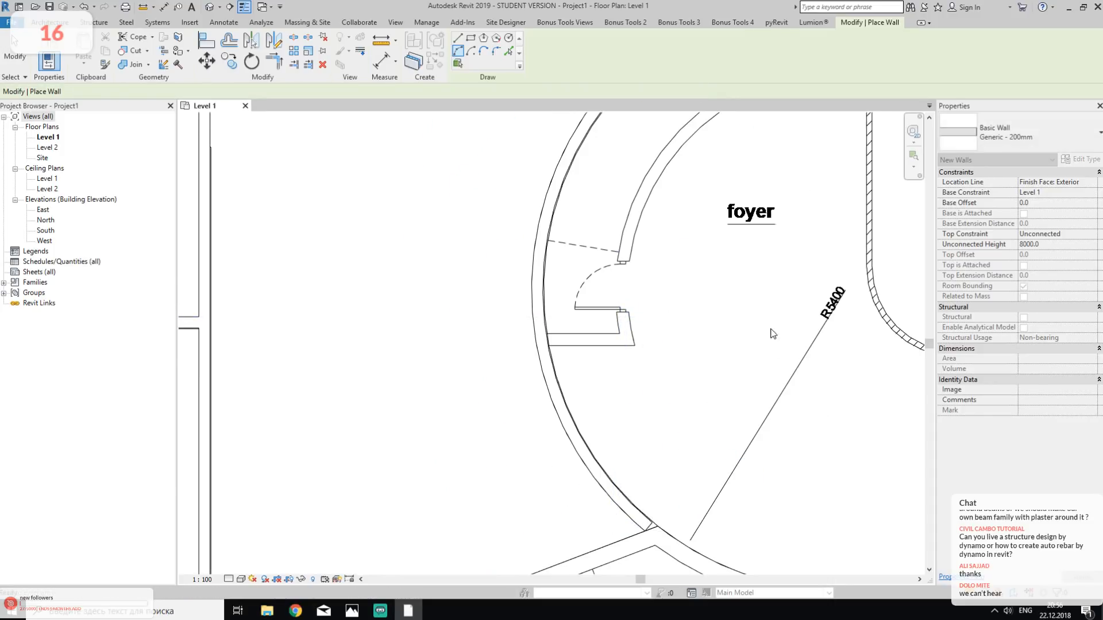
- Trim the new arc wall and the curved entrance wall into a corner where they meet the angled exterior wall
{"action": "middle_click_drag", "start_coordinate": [727, 396], "coordinate": [680, 248]}
{"action": "key", "text": "t"}
{"action": "key", "text": "r"}
{"action": "left_click", "coordinate": [642, 403]}
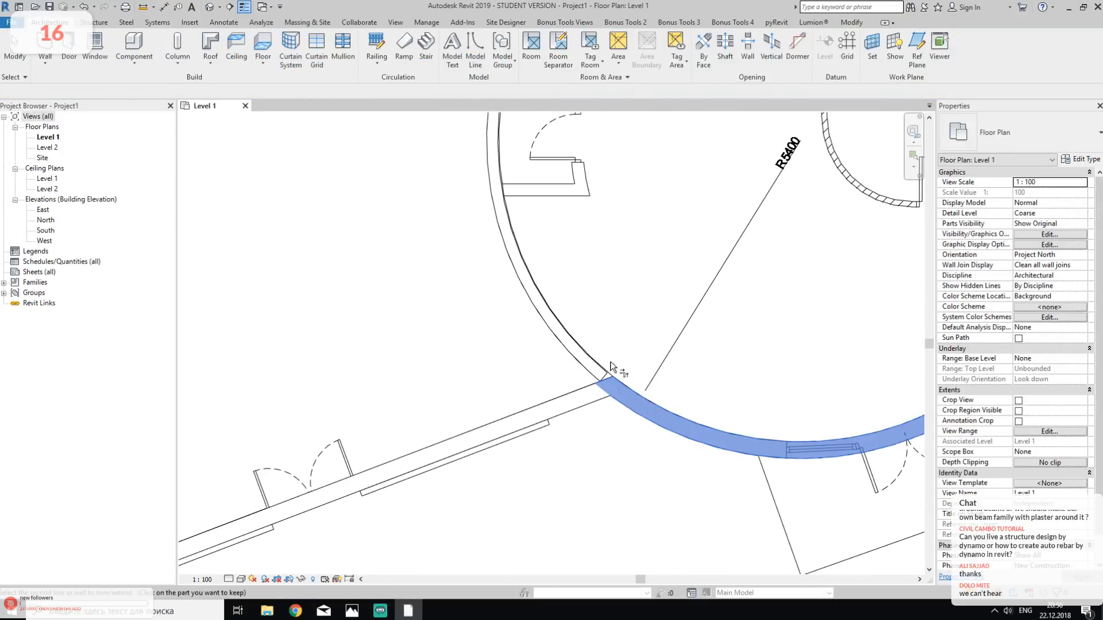
{"action": "left_click", "coordinate": [589, 361]}
{"action": "key", "text": "Escape"}
{"action": "key", "text": "Escape"}
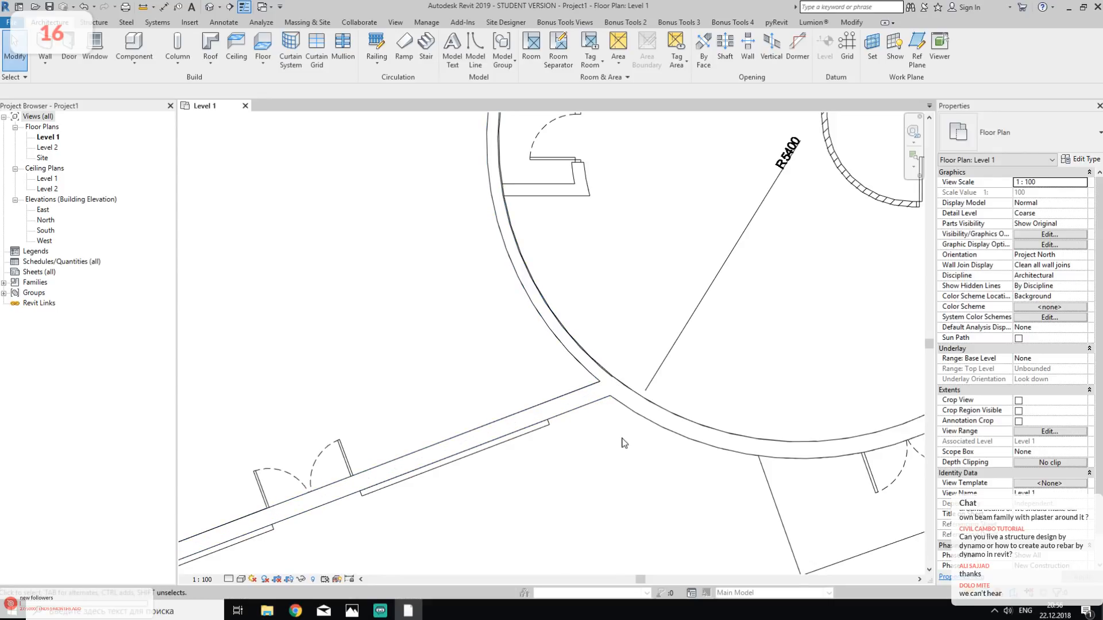
{"action": "scroll", "coordinate": [621, 438], "scroll_direction": "down", "scroll_amount": 2}
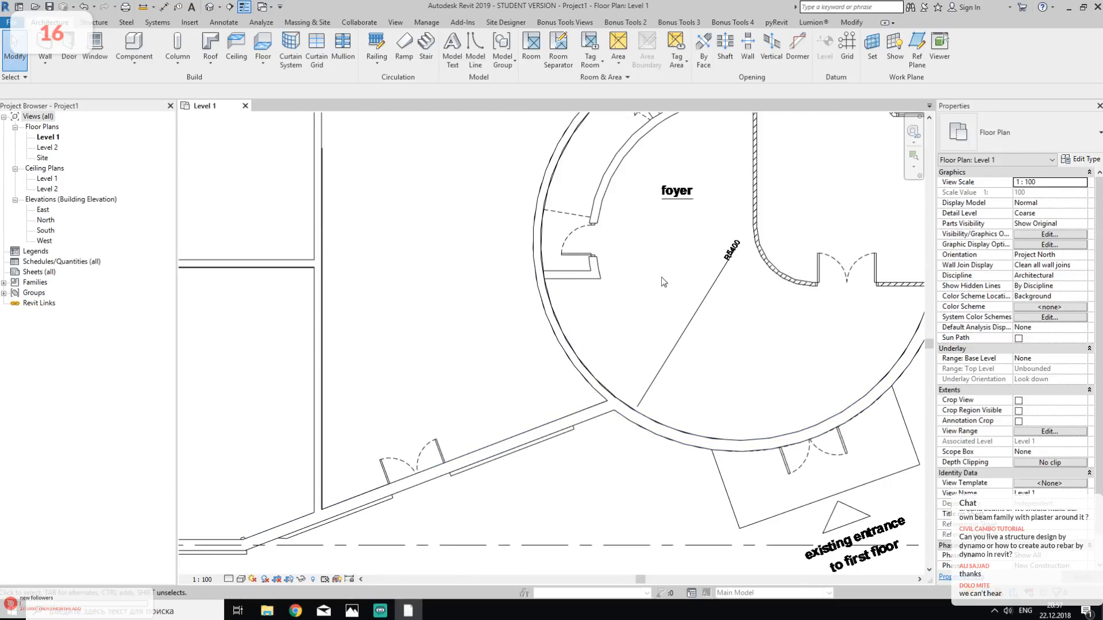
- Switch to Streamlabs OBS, unmute the Mic/Aux audio source and return to the Revit floor plan
{"action": "left_click", "coordinate": [380, 610]}
{"action": "left_click", "coordinate": [574, 536]}
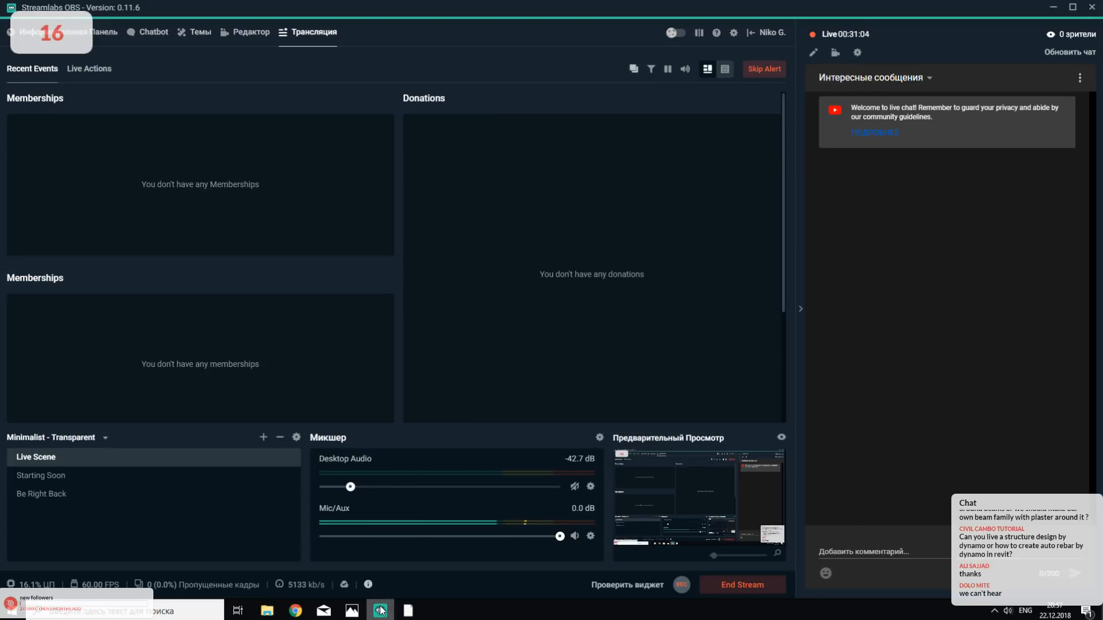
{"action": "mouse_move", "coordinate": [381, 613]}
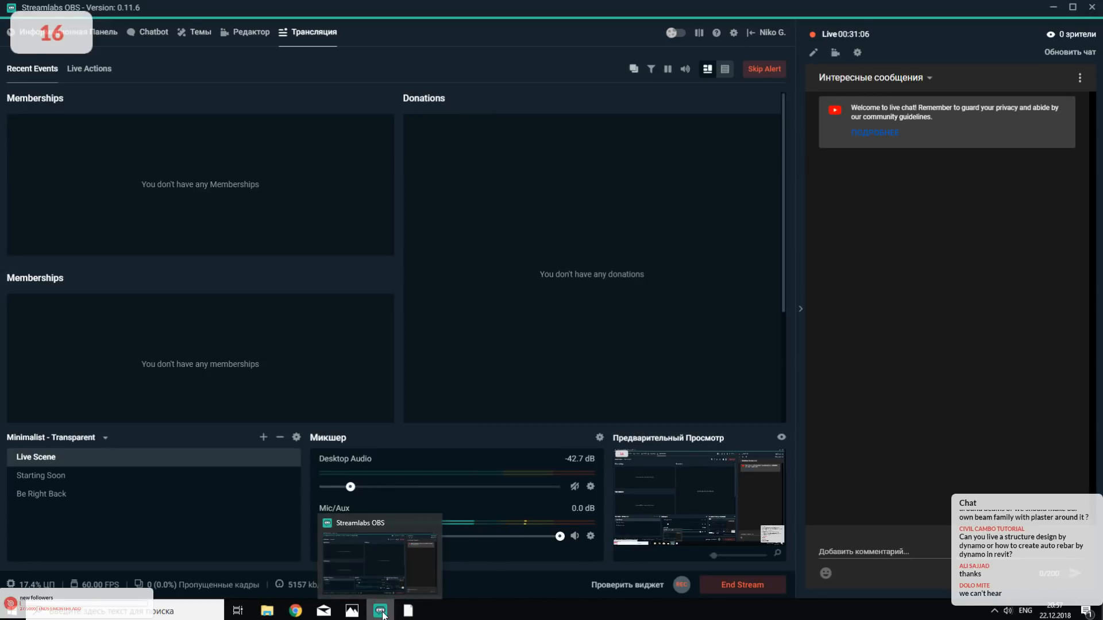
{"action": "left_click", "coordinate": [381, 612]}
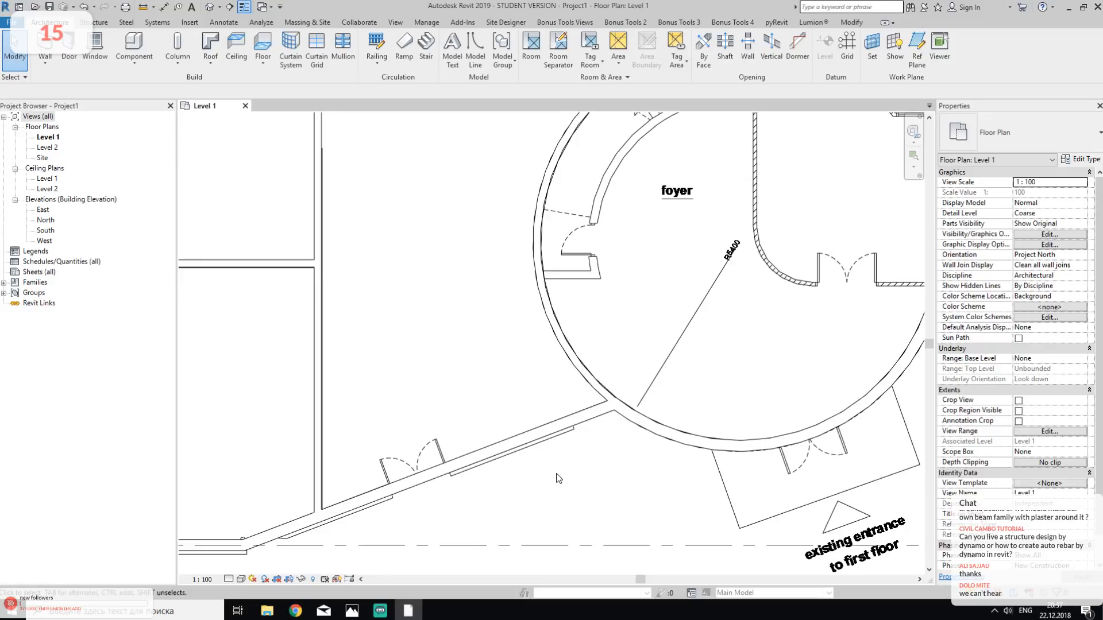
{"action": "left_click", "coordinate": [382, 612]}
{"action": "left_click", "coordinate": [383, 612]}
- Draw a straight Generic - 200mm wall along the short partition below the foyer's under-stair door, starting from the curved outer wall
{"action": "middle_click_drag", "start_coordinate": [700, 179], "coordinate": [615, 371]}
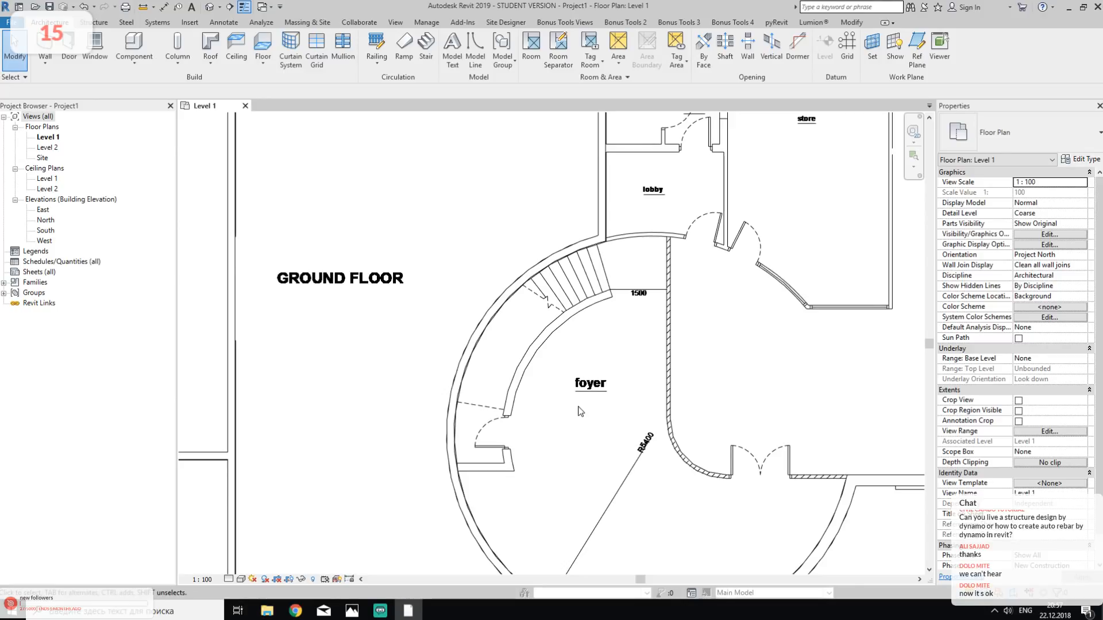
{"action": "scroll", "coordinate": [531, 428], "scroll_direction": "up", "scroll_amount": 1}
{"action": "scroll", "coordinate": [531, 427], "scroll_direction": "up", "scroll_amount": 2}
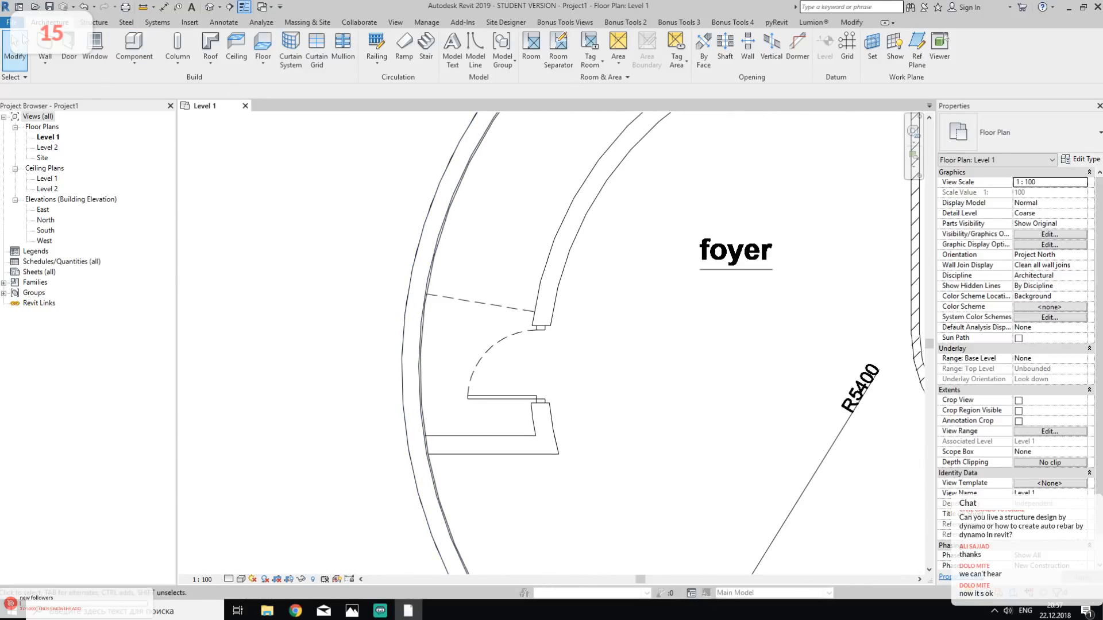
{"action": "key", "text": "w"}
{"action": "key", "text": "a"}
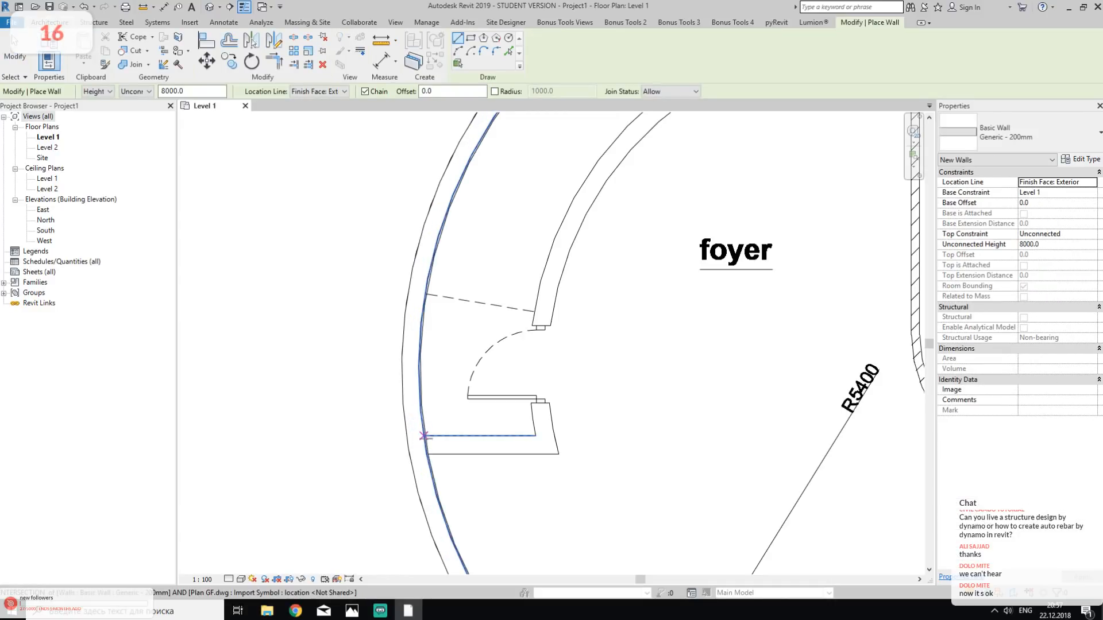
{"action": "scroll", "coordinate": [418, 425], "scroll_direction": "up", "scroll_amount": 3}
{"action": "left_click", "coordinate": [422, 431]}
{"action": "left_click", "coordinate": [771, 431]}
{"action": "scroll", "coordinate": [766, 436], "scroll_direction": "down", "scroll_amount": 5}
{"action": "key", "text": "Escape"}
{"action": "scroll", "coordinate": [792, 317], "scroll_direction": "down", "scroll_amount": 1}
- Trace the foyer's inner curved stair wall with a Start-End-Radius Arc wall, from the short partition to the stair end beside the 1500 dimension
{"action": "middle_click_drag", "start_coordinate": [793, 317], "coordinate": [455, 465]}
{"action": "middle_click_drag", "start_coordinate": [633, 317], "coordinate": [739, 217]}
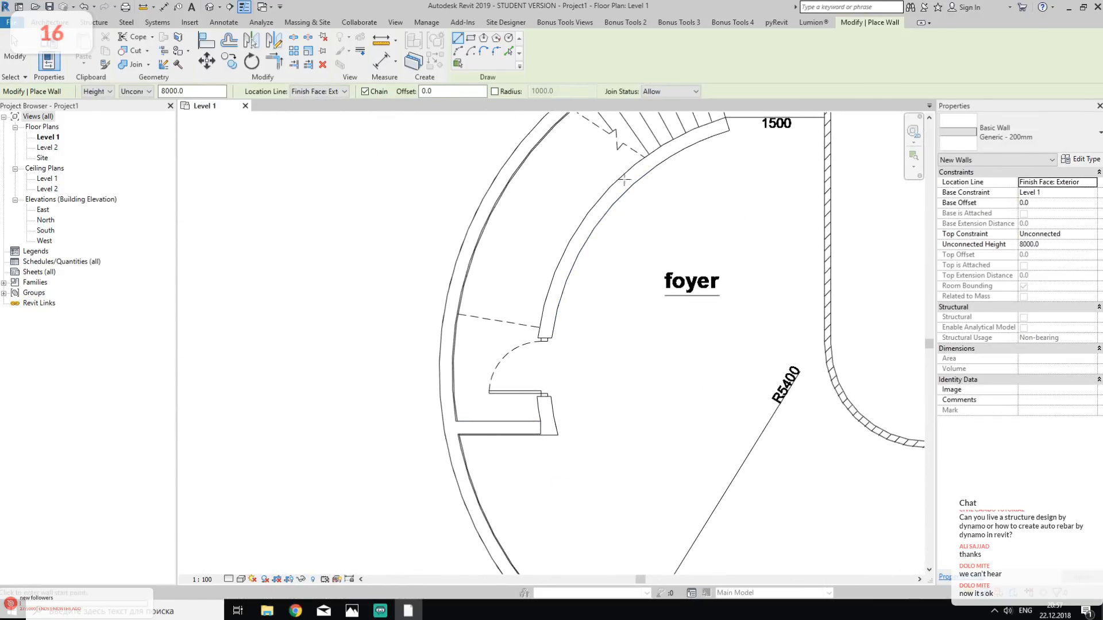
{"action": "middle_click_drag", "start_coordinate": [618, 328], "coordinate": [593, 329]}
{"action": "left_click", "coordinate": [457, 51]}
{"action": "left_click", "coordinate": [521, 435]}
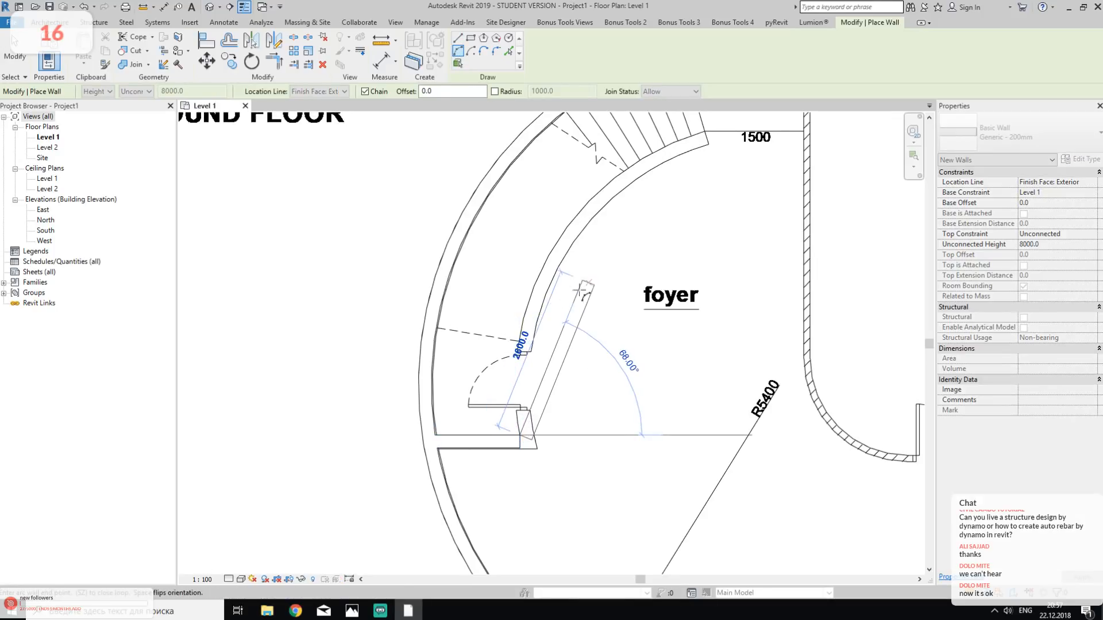
{"action": "middle_click_drag", "start_coordinate": [586, 285], "coordinate": [566, 386]}
{"action": "left_click", "coordinate": [685, 232]}
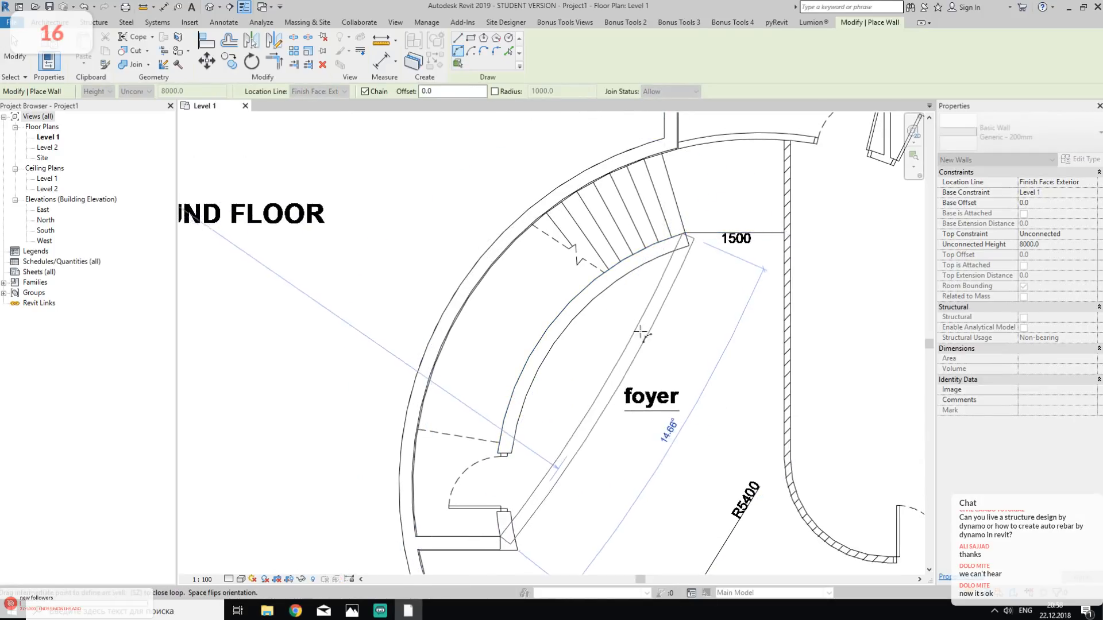
{"action": "scroll", "coordinate": [685, 241], "scroll_direction": "up", "scroll_amount": 2}
{"action": "scroll", "coordinate": [685, 244], "scroll_direction": "up", "scroll_amount": 2}
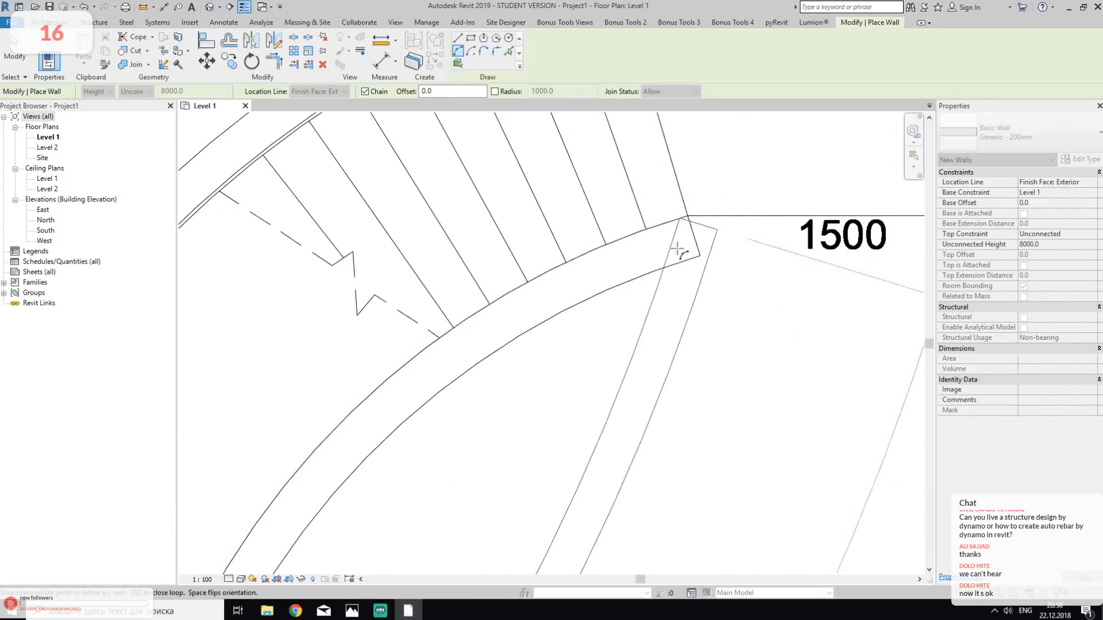
{"action": "left_click", "coordinate": [683, 218]}
{"action": "scroll", "coordinate": [603, 390], "scroll_direction": "down", "scroll_amount": 4}
{"action": "scroll", "coordinate": [603, 389], "scroll_direction": "up", "scroll_amount": 2}
{"action": "left_click", "coordinate": [577, 375]}
{"action": "scroll", "coordinate": [741, 252], "scroll_direction": "up", "scroll_amount": 5}
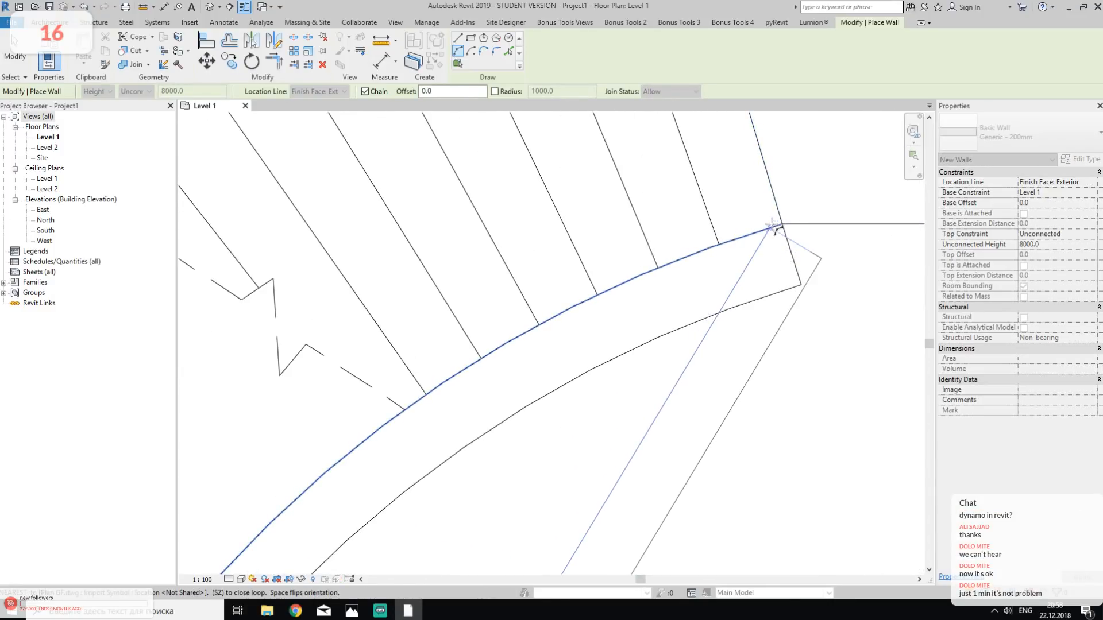
{"action": "scroll", "coordinate": [767, 241], "scroll_direction": "down", "scroll_amount": 3}
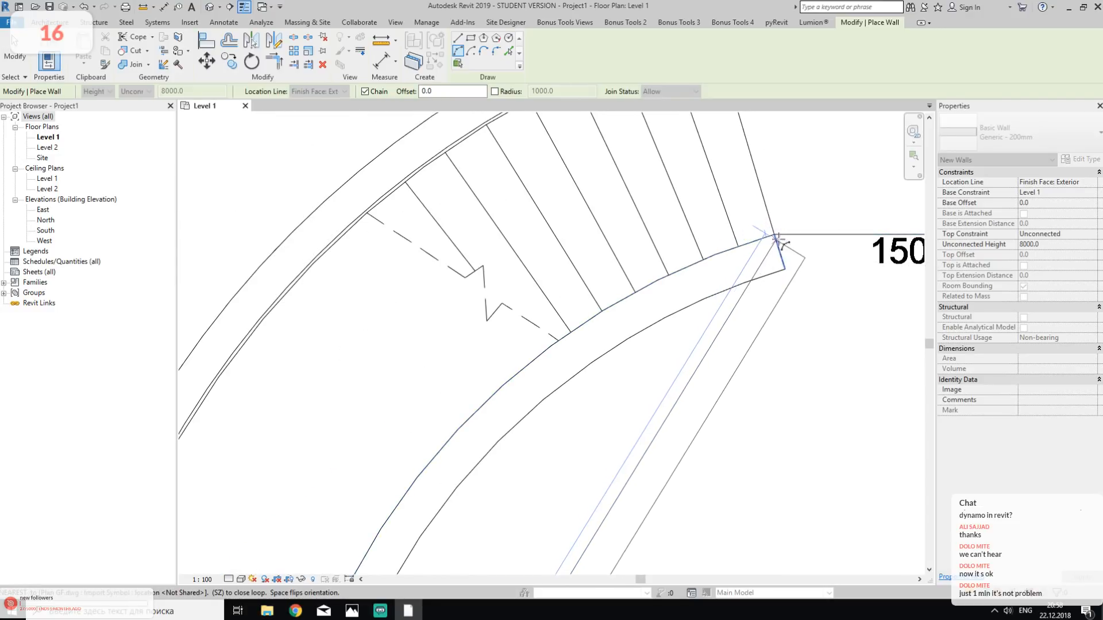
{"action": "left_click", "coordinate": [773, 233]}
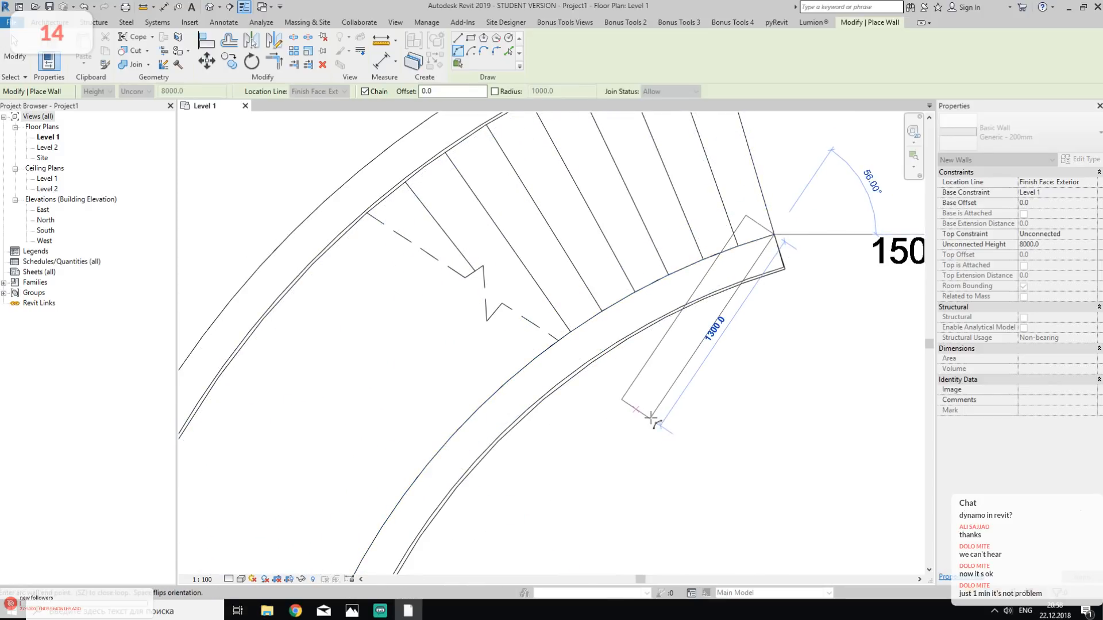
{"action": "key", "text": "Escape"}
{"action": "key", "text": "Escape"}
{"action": "scroll", "coordinate": [660, 441], "scroll_direction": "down", "scroll_amount": 3}
{"action": "middle_click_drag", "start_coordinate": [729, 509], "coordinate": [695, 242]}
{"action": "scroll", "coordinate": [647, 305], "scroll_direction": "down", "scroll_amount": 3}
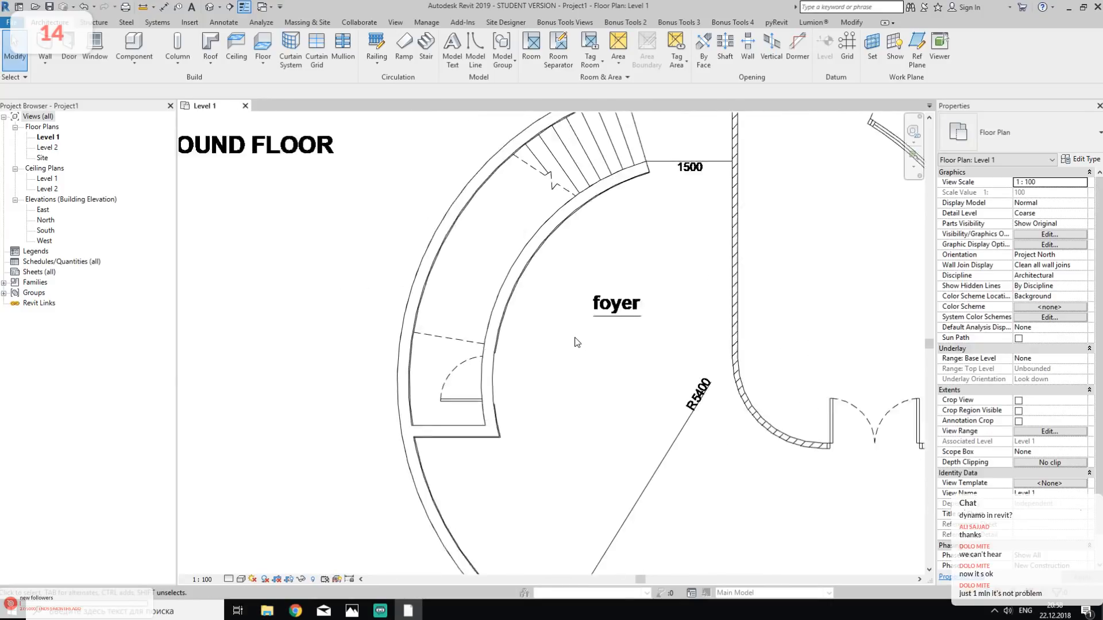
- Draw a straight wall along the partition between the staff room and the lower lobby, from the boiler room wall to the door opening
{"action": "middle_click_drag", "start_coordinate": [677, 292], "coordinate": [618, 410]}
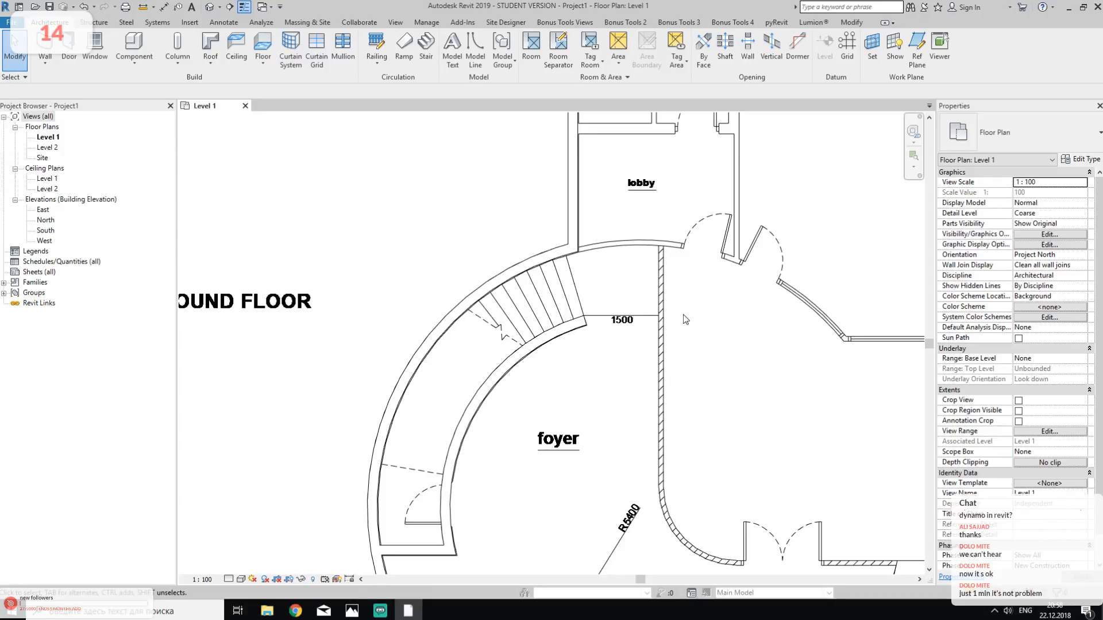
{"action": "middle_click_drag", "start_coordinate": [754, 255], "coordinate": [714, 400]}
{"action": "scroll", "coordinate": [596, 258], "scroll_direction": "up", "scroll_amount": 3}
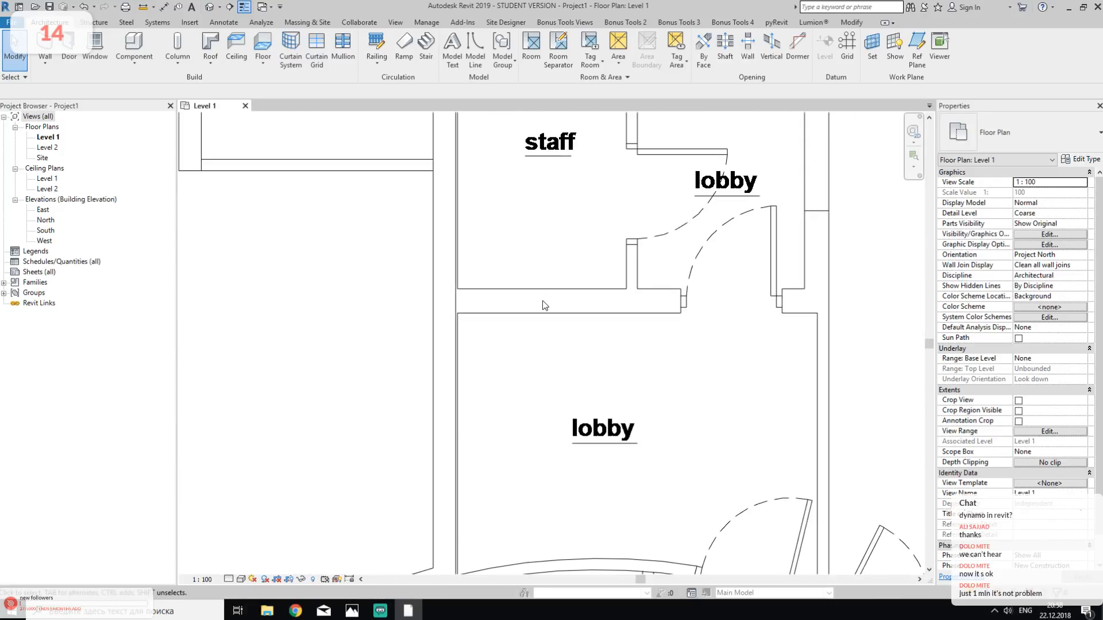
{"action": "left_click", "coordinate": [45, 43]}
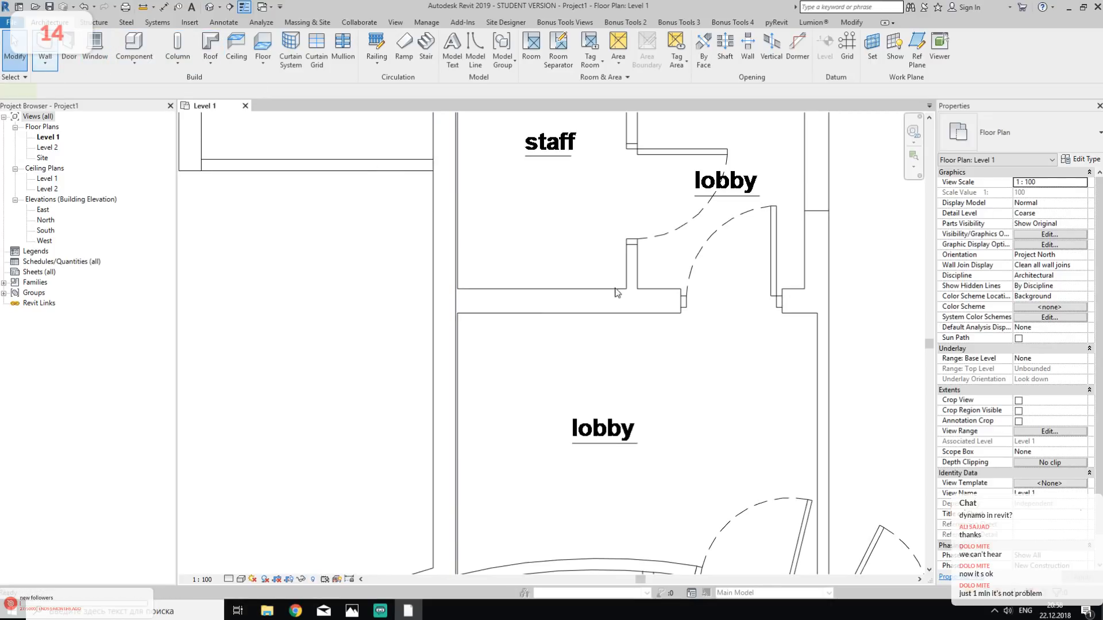
{"action": "scroll", "coordinate": [458, 292], "scroll_direction": "up", "scroll_amount": 3}
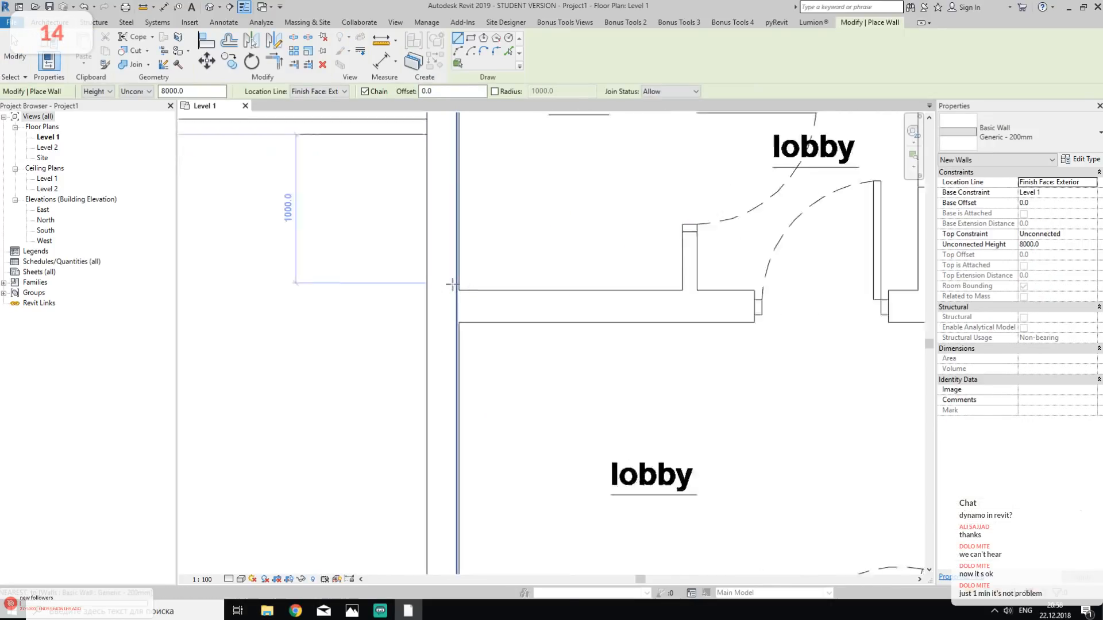
{"action": "left_click", "coordinate": [458, 292]}
{"action": "left_click", "coordinate": [845, 294]}
{"action": "middle_click_drag", "start_coordinate": [737, 257], "coordinate": [239, 263]}
{"action": "key", "text": "Escape"}
{"action": "key", "text": "Escape"}
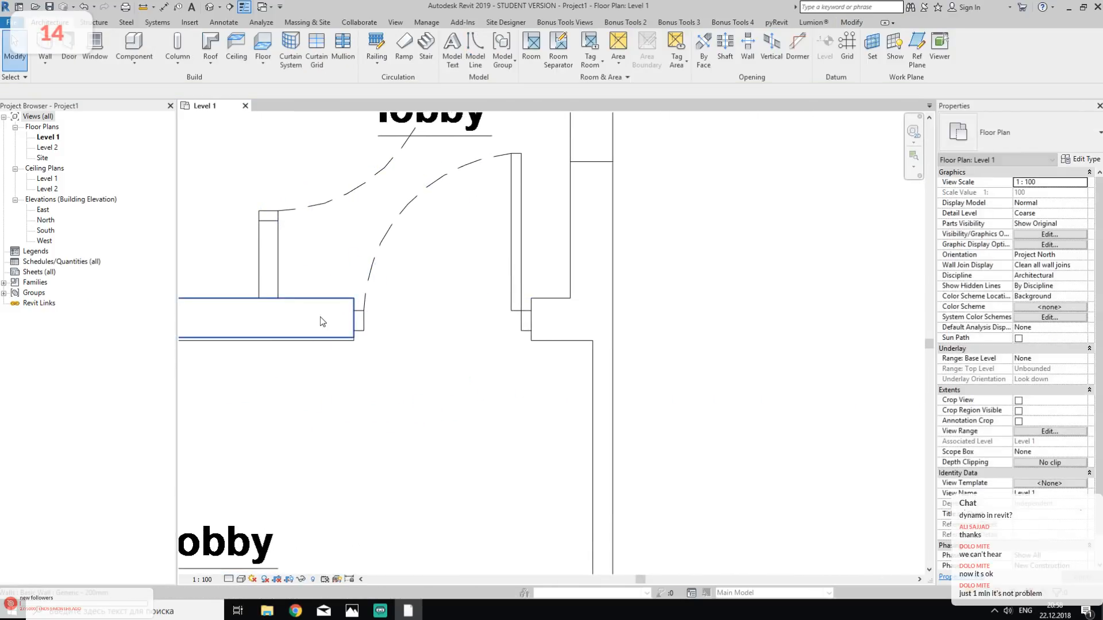
- Stretch the end of the new partition wall across the door opening to the face of the store-side partition
{"action": "left_click", "coordinate": [322, 322]}
{"action": "left_click_drag", "start_coordinate": [352, 298], "coordinate": [571, 298]}
{"action": "left_click", "coordinate": [677, 281]}
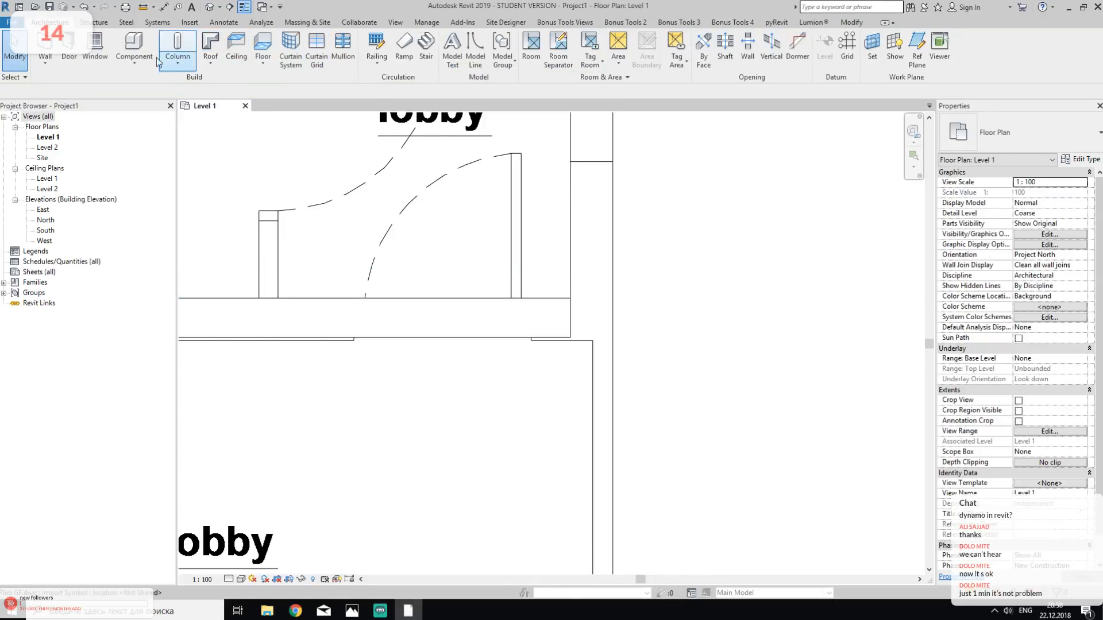
- Draw a wall along the partition between the lobby and the store, from the horizontal partition's end up to the exterior wall
{"action": "left_click", "coordinate": [46, 49]}
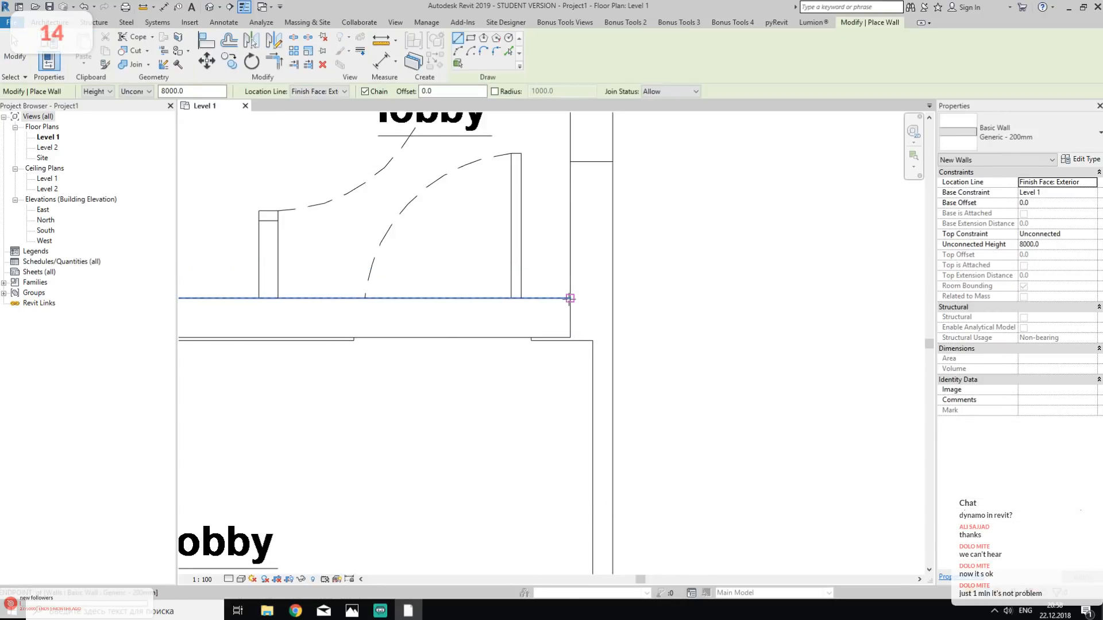
{"action": "left_click", "coordinate": [570, 298]}
{"action": "scroll", "coordinate": [598, 276], "scroll_direction": "down", "scroll_amount": 1}
{"action": "scroll", "coordinate": [598, 275], "scroll_direction": "down", "scroll_amount": 3}
{"action": "middle_click_drag", "start_coordinate": [613, 175], "coordinate": [591, 399]}
{"action": "middle_click_drag", "start_coordinate": [574, 230], "coordinate": [587, 350]}
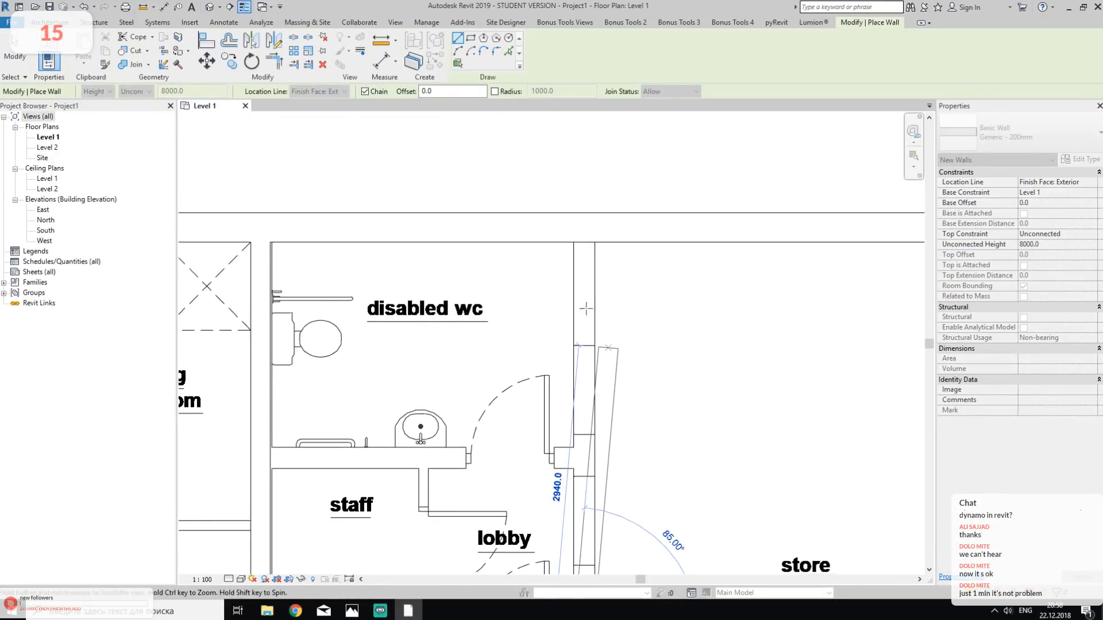
{"action": "left_click", "coordinate": [573, 241]}
{"action": "middle_click_drag", "start_coordinate": [640, 397], "coordinate": [677, 130]}
{"action": "key", "text": "Escape"}
{"action": "key", "text": "Escape"}
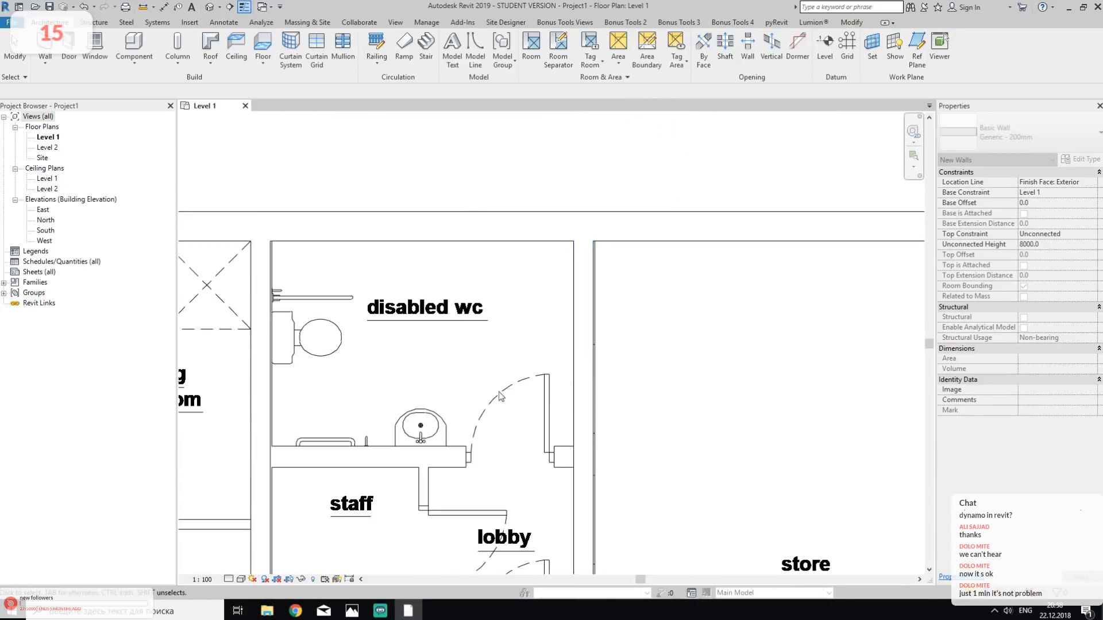
- Draw a wall along the partition below the disabled wc, from the boiler room wall across the door opening to the store-side wall
{"action": "middle_click_drag", "start_coordinate": [310, 472], "coordinate": [419, 384]}
{"action": "scroll", "coordinate": [419, 388], "scroll_direction": "up", "scroll_amount": 2}
{"action": "left_click", "coordinate": [46, 49]}
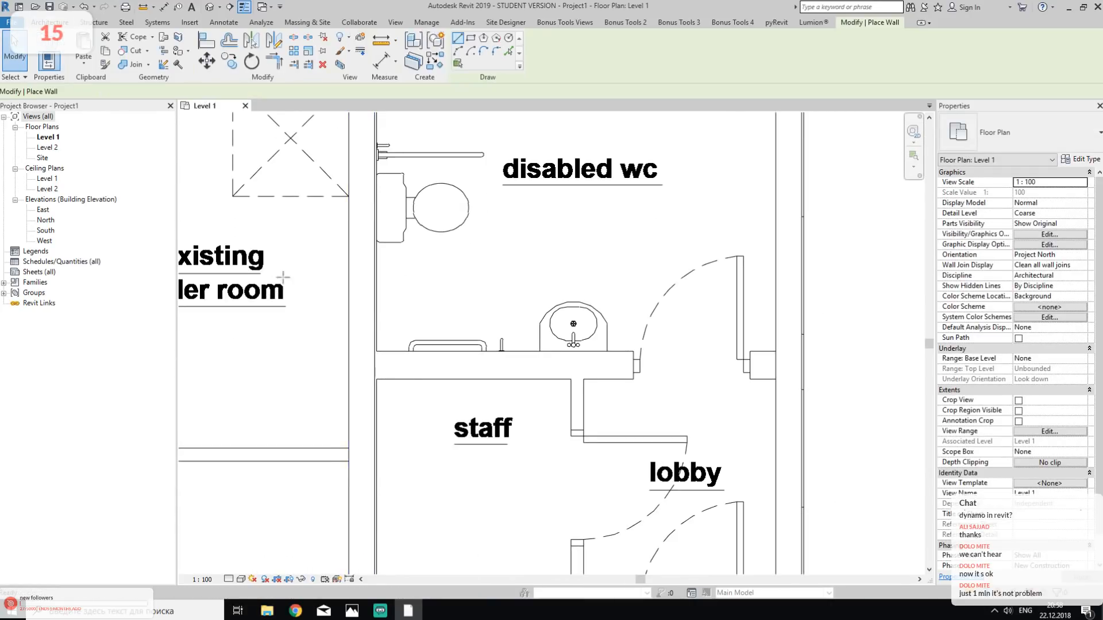
{"action": "scroll", "coordinate": [371, 351], "scroll_direction": "up", "scroll_amount": 2}
{"action": "left_click", "coordinate": [378, 351]}
{"action": "middle_click_drag", "start_coordinate": [763, 371], "coordinate": [596, 352]}
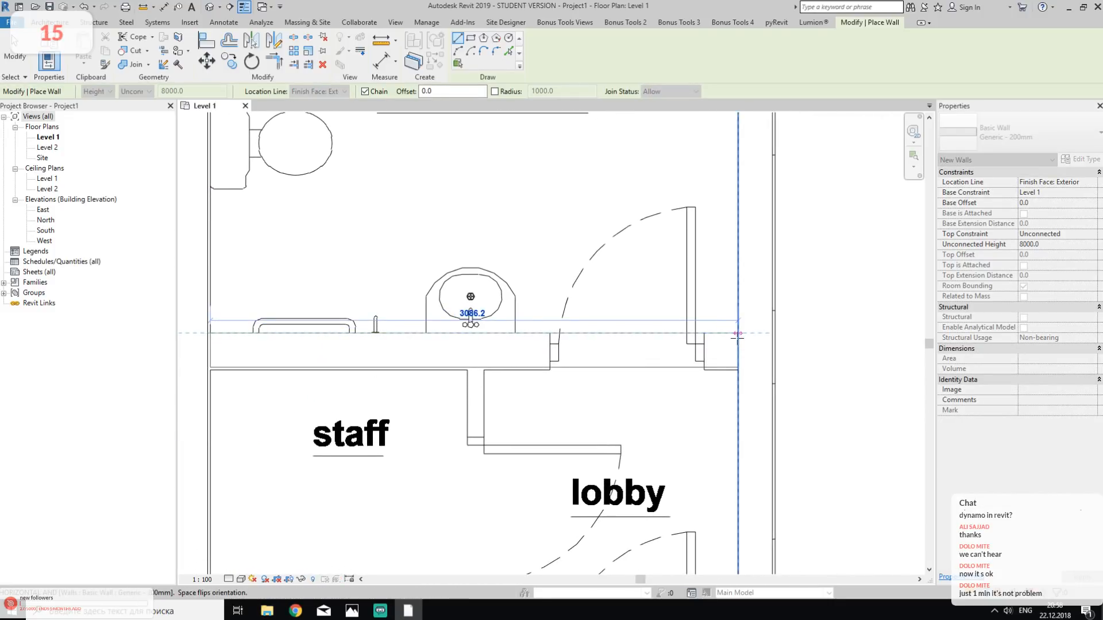
{"action": "key", "text": "Escape"}
{"action": "key", "text": "Escape"}
- Pull the boiler-room end of the disabled wc's partition wall slightly away from the boiler room wall
{"action": "middle_click_drag", "start_coordinate": [319, 402], "coordinate": [425, 393]}
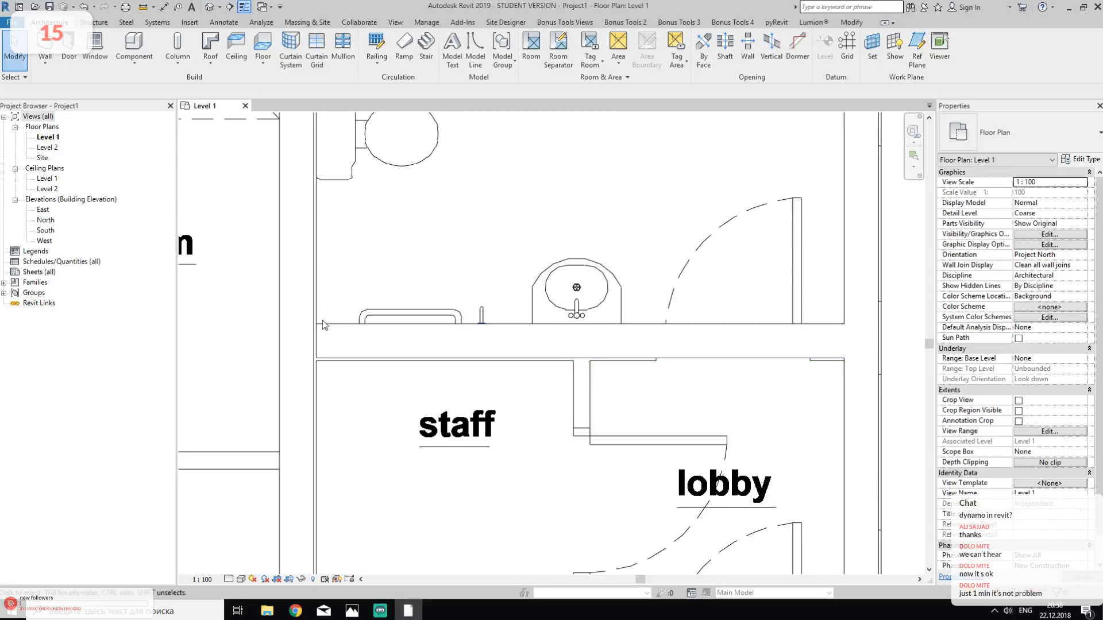
{"action": "scroll", "coordinate": [307, 321], "scroll_direction": "up", "scroll_amount": 8}
{"action": "left_click", "coordinate": [402, 345]}
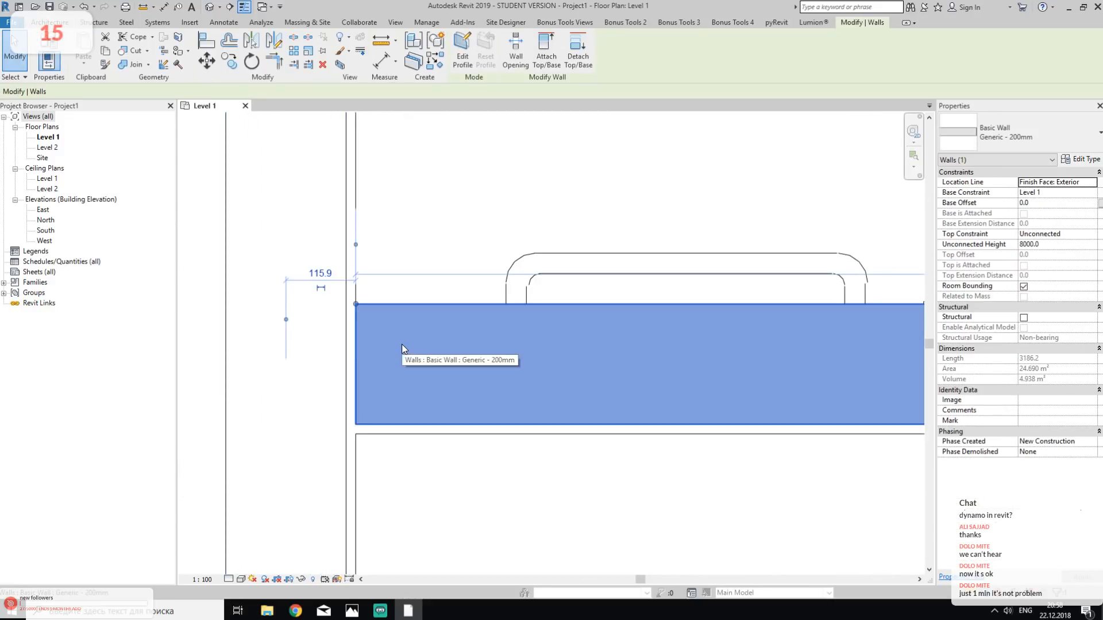
{"action": "left_click", "coordinate": [302, 337]}
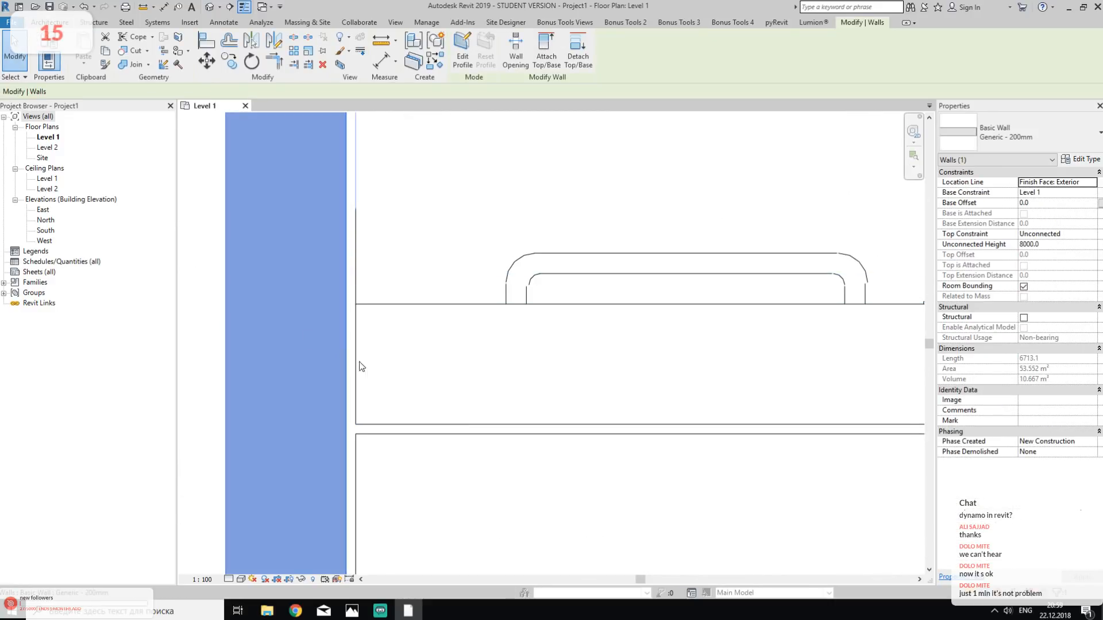
{"action": "left_click", "coordinate": [468, 505]}
{"action": "left_click", "coordinate": [393, 383]}
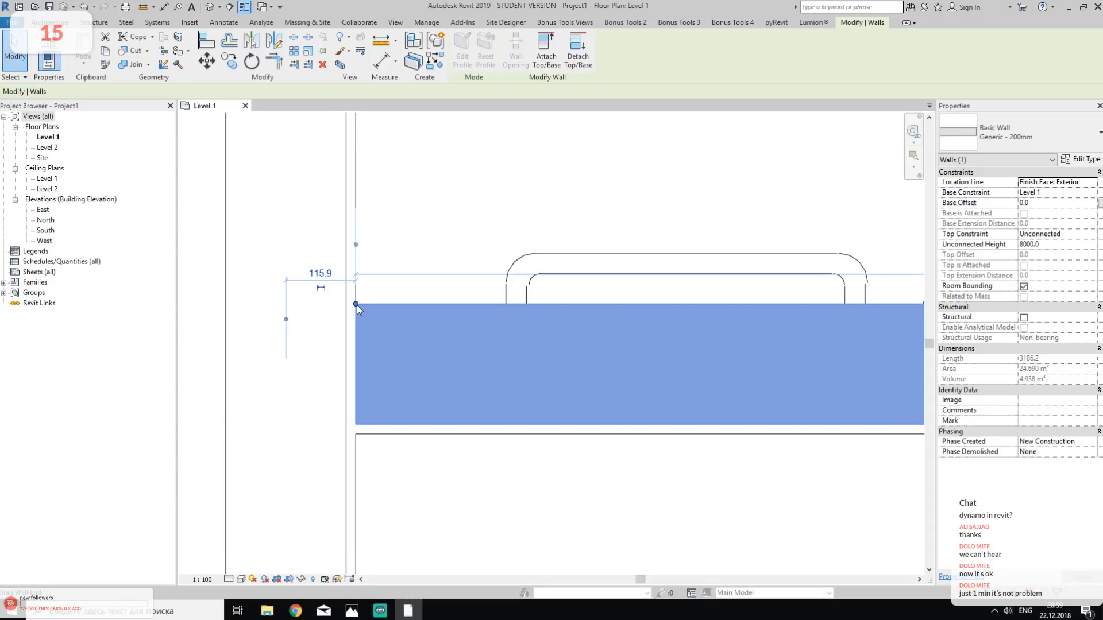
{"action": "key", "text": "r"}
{"action": "key", "text": "s"}
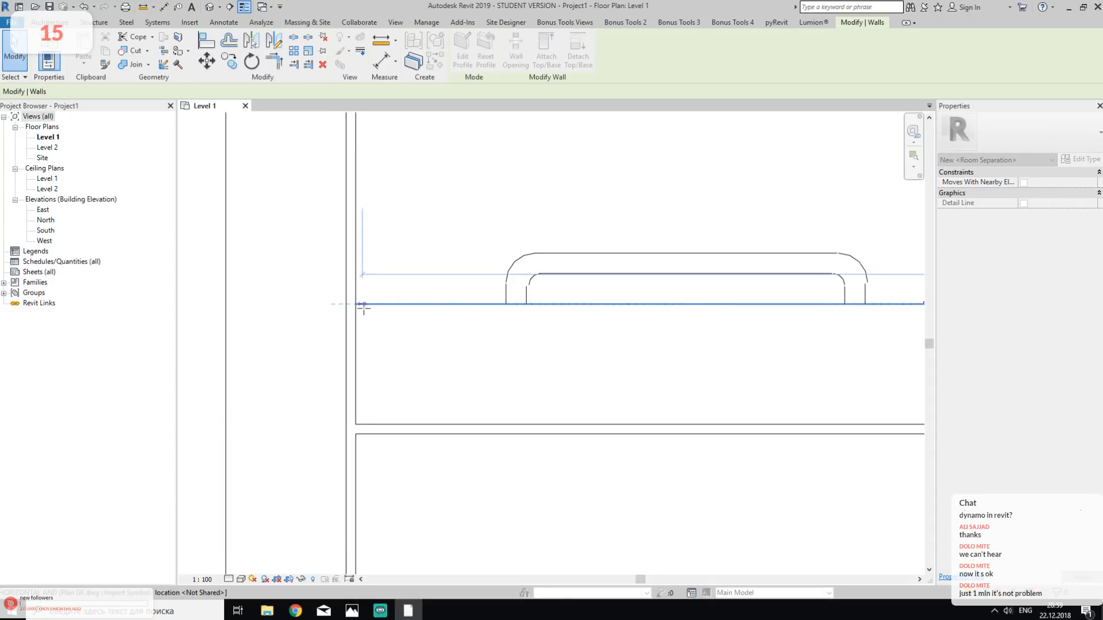
{"action": "left_click_drag", "start_coordinate": [363, 308], "coordinate": [363, 307]}
{"action": "left_click", "coordinate": [559, 490]}
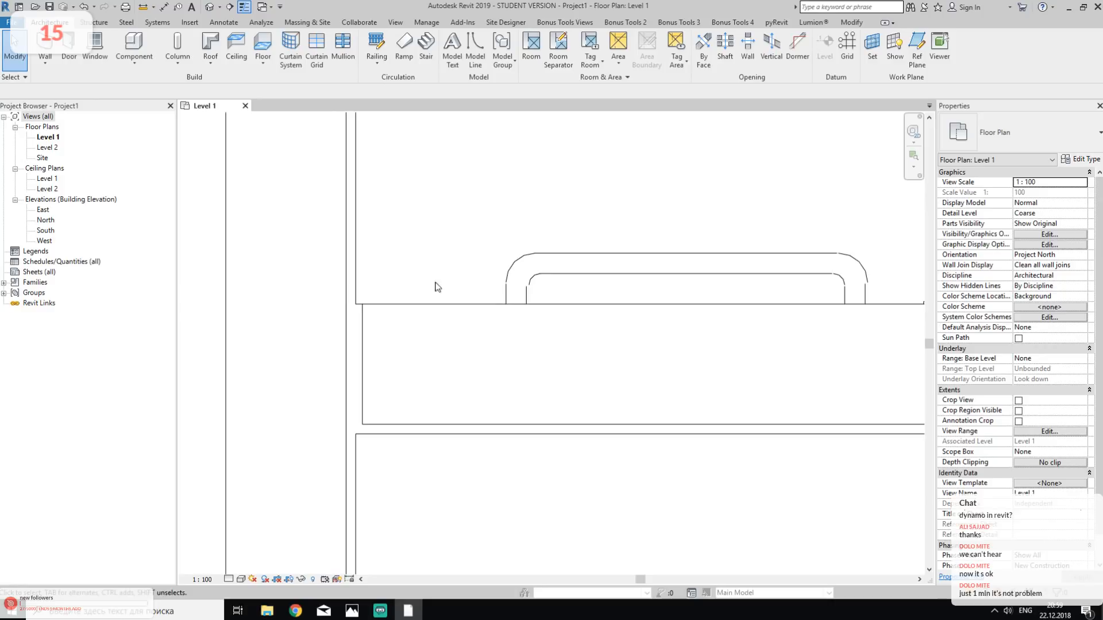
- Extend the disabled wc's partition wall to the boiler room wall with Trim/Extend Single Element
{"action": "left_click", "coordinate": [850, 23]}
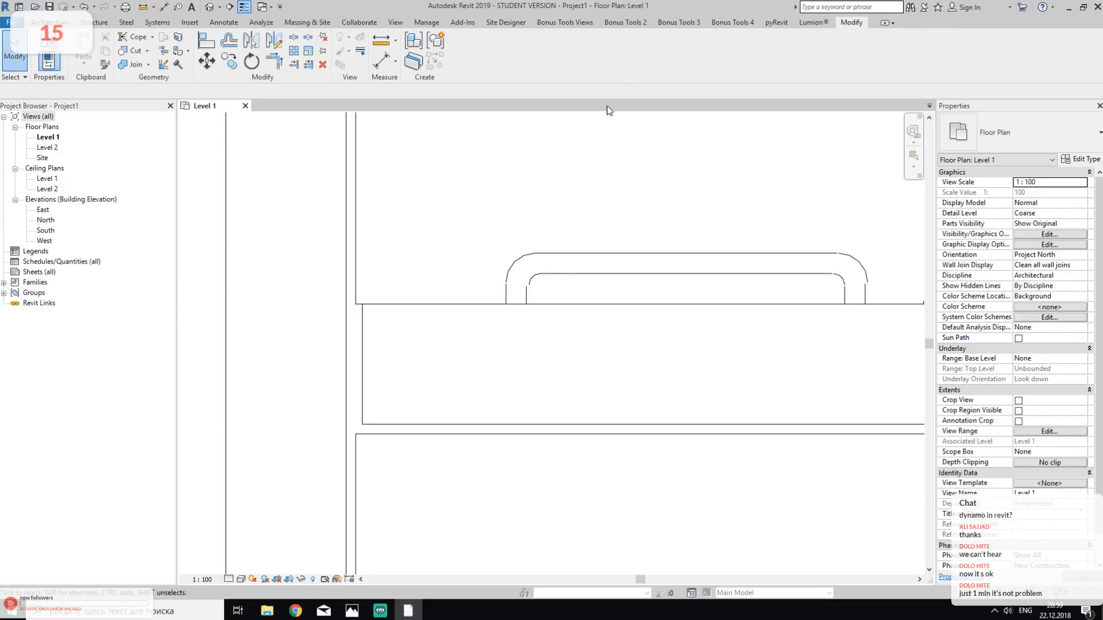
{"action": "left_click", "coordinate": [293, 65]}
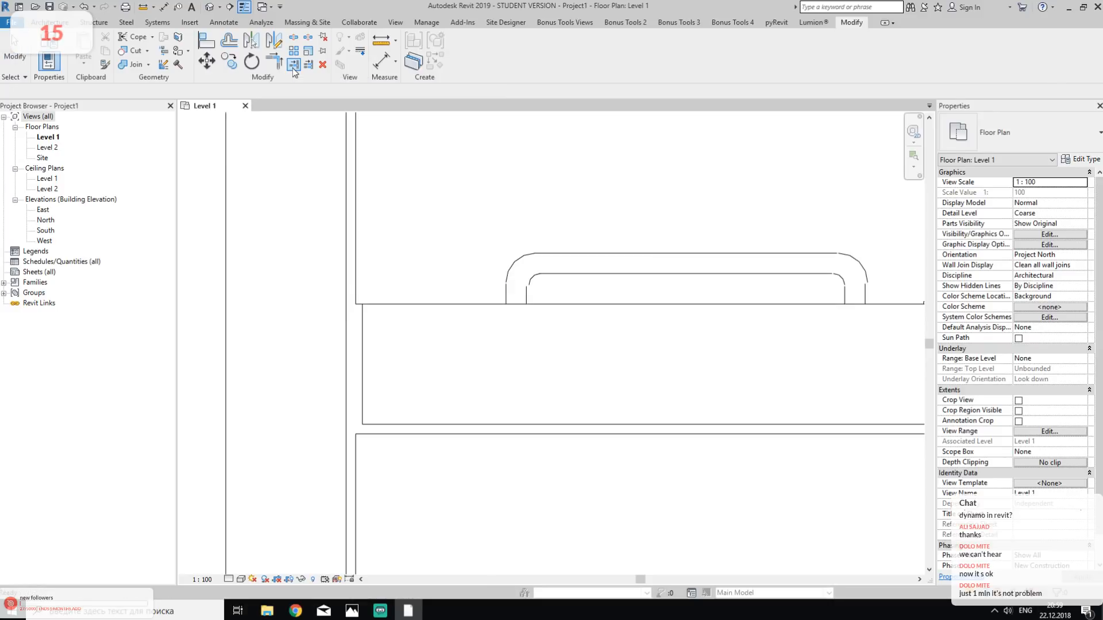
{"action": "left_click", "coordinate": [302, 310]}
{"action": "left_click", "coordinate": [483, 342]}
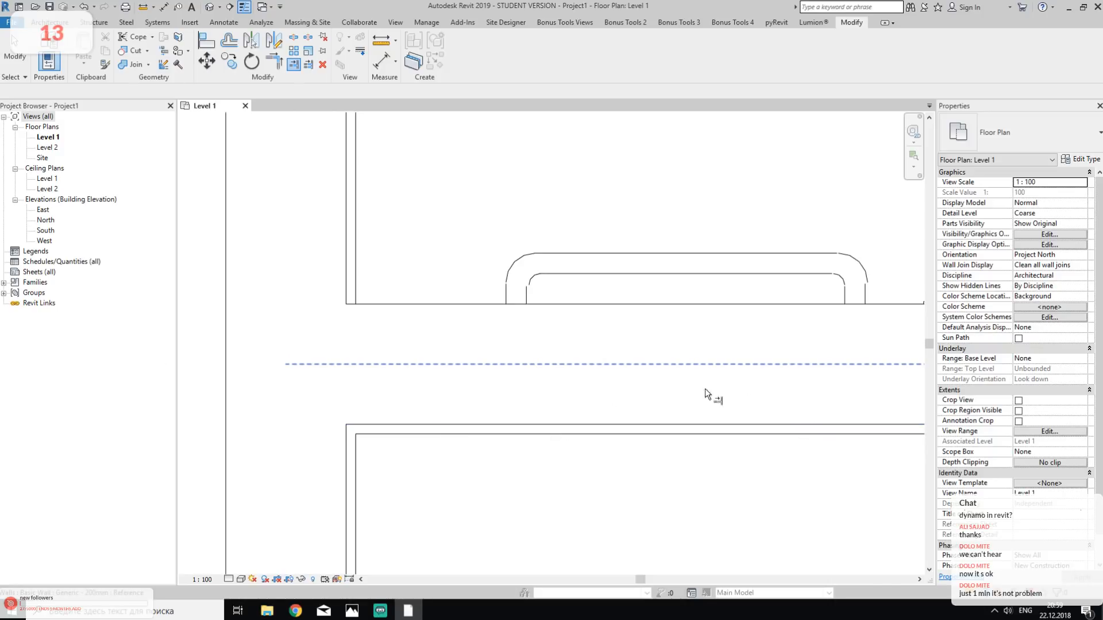
{"action": "scroll", "coordinate": [721, 370], "scroll_direction": "down", "scroll_amount": 5}
{"action": "middle_click_drag", "start_coordinate": [725, 377], "coordinate": [531, 366]}
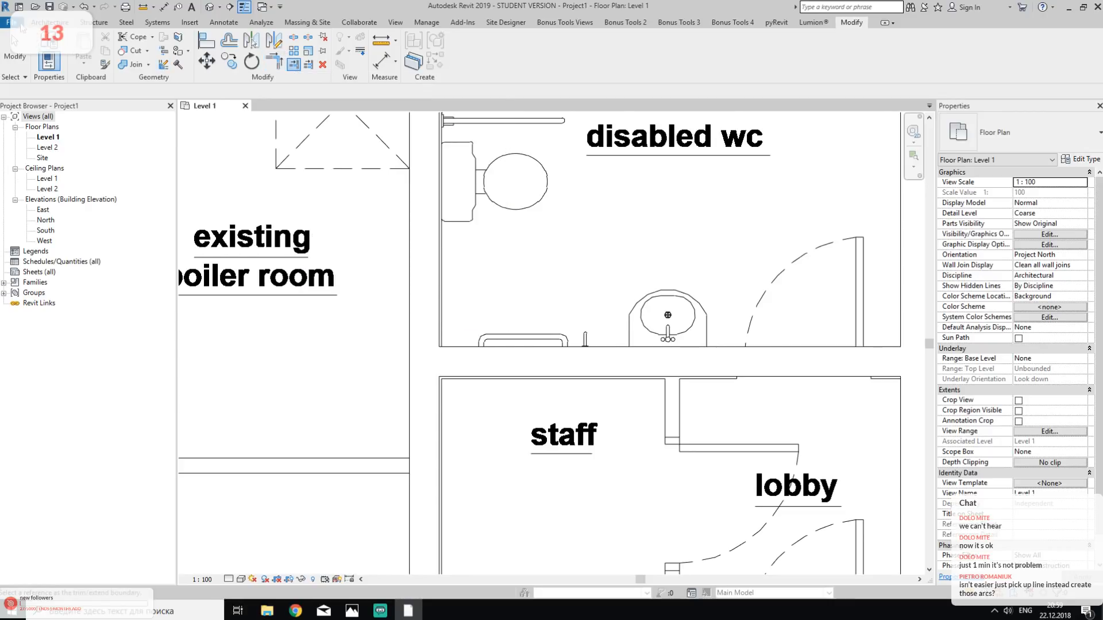
- Look through the keyboard shortcut assignments in the user interface options, and close the options without changing anything
{"action": "left_click", "coordinate": [14, 22]}
{"action": "left_click", "coordinate": [171, 287]}
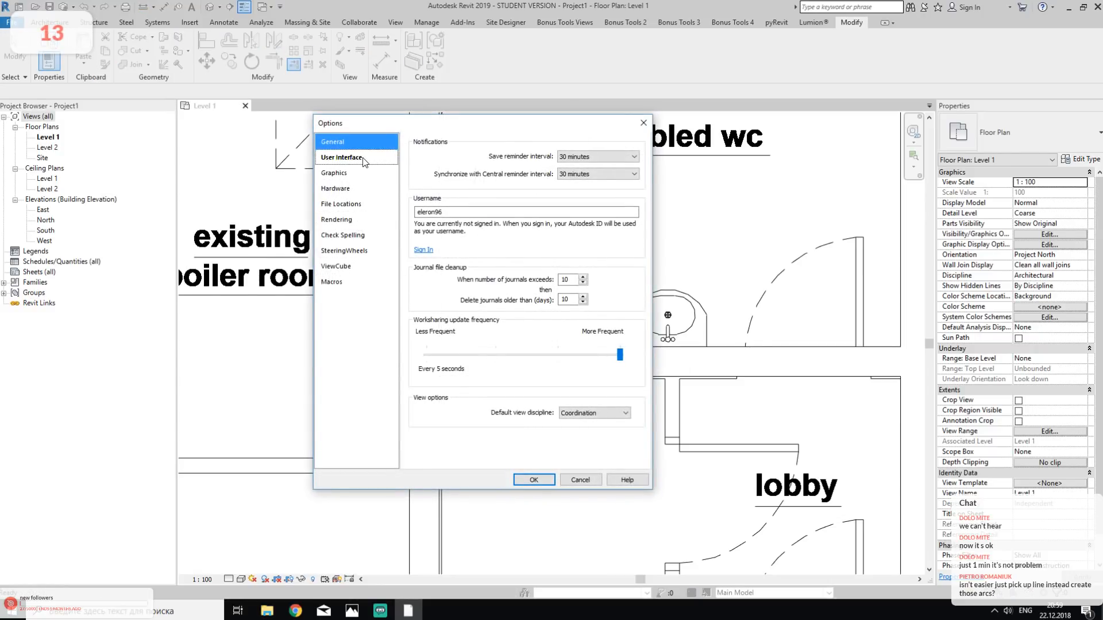
{"action": "left_click", "coordinate": [339, 157]}
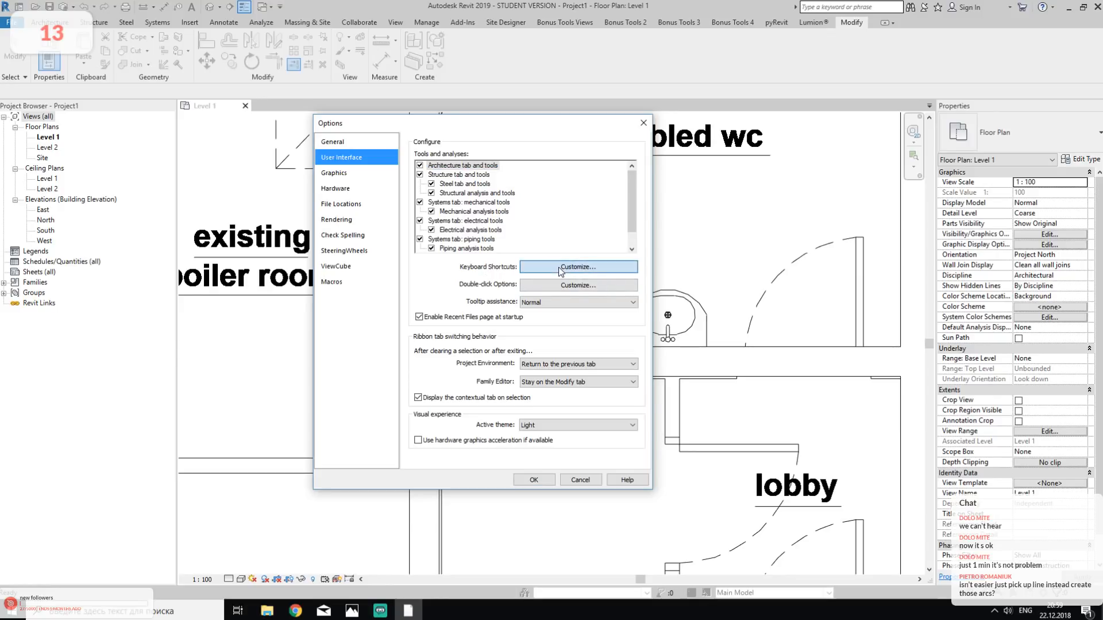
{"action": "left_click", "coordinate": [558, 267]}
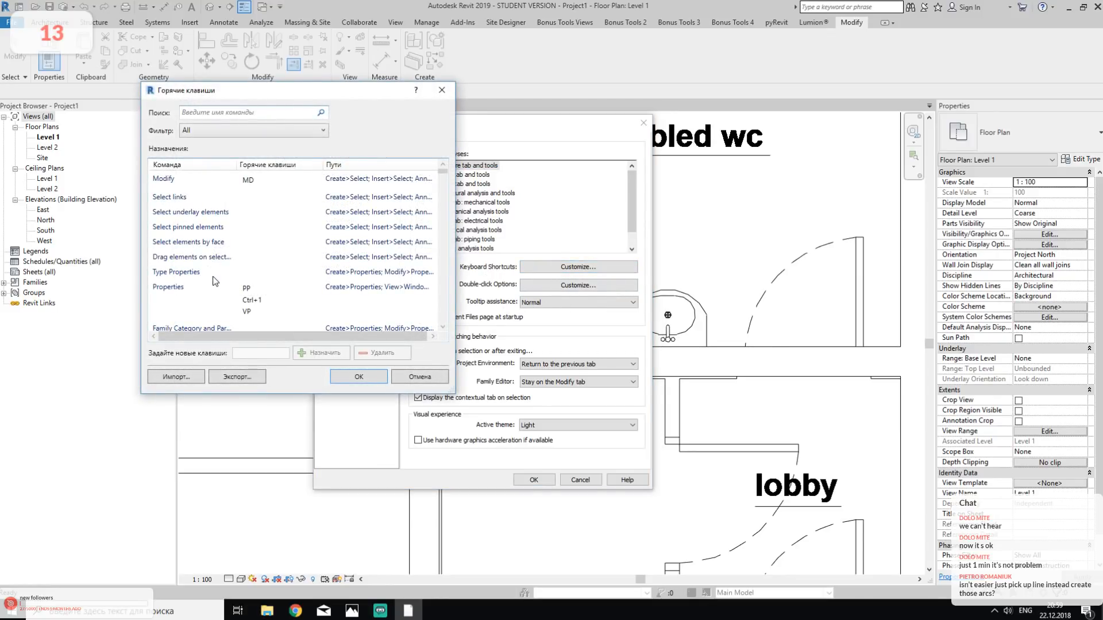
{"action": "scroll", "coordinate": [219, 270], "scroll_direction": "down", "scroll_amount": 10}
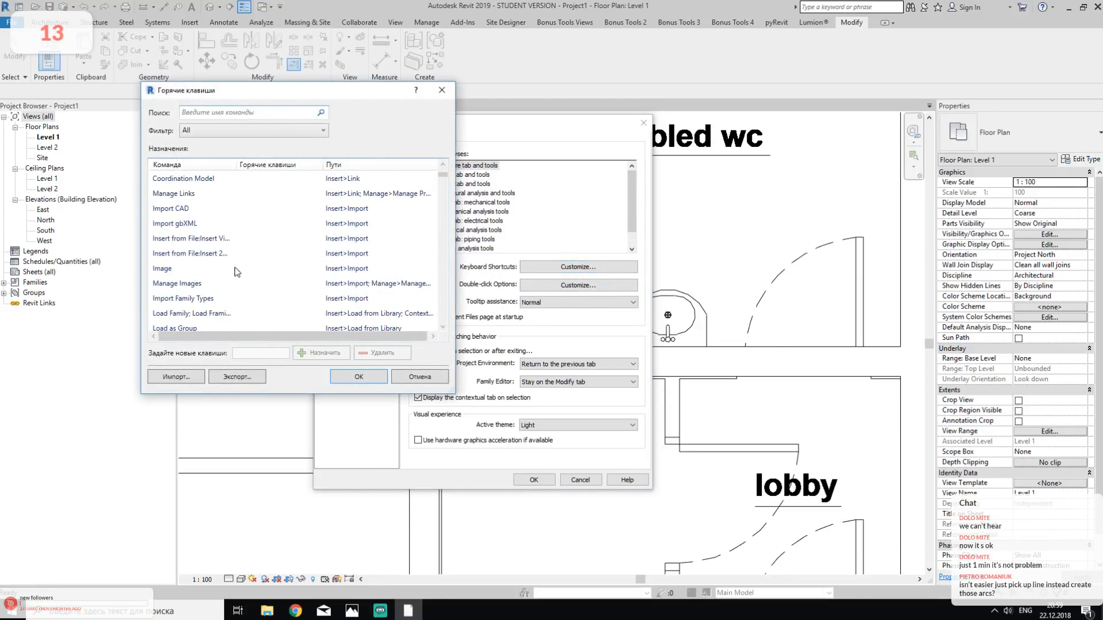
{"action": "scroll", "coordinate": [247, 264], "scroll_direction": "up", "scroll_amount": 4}
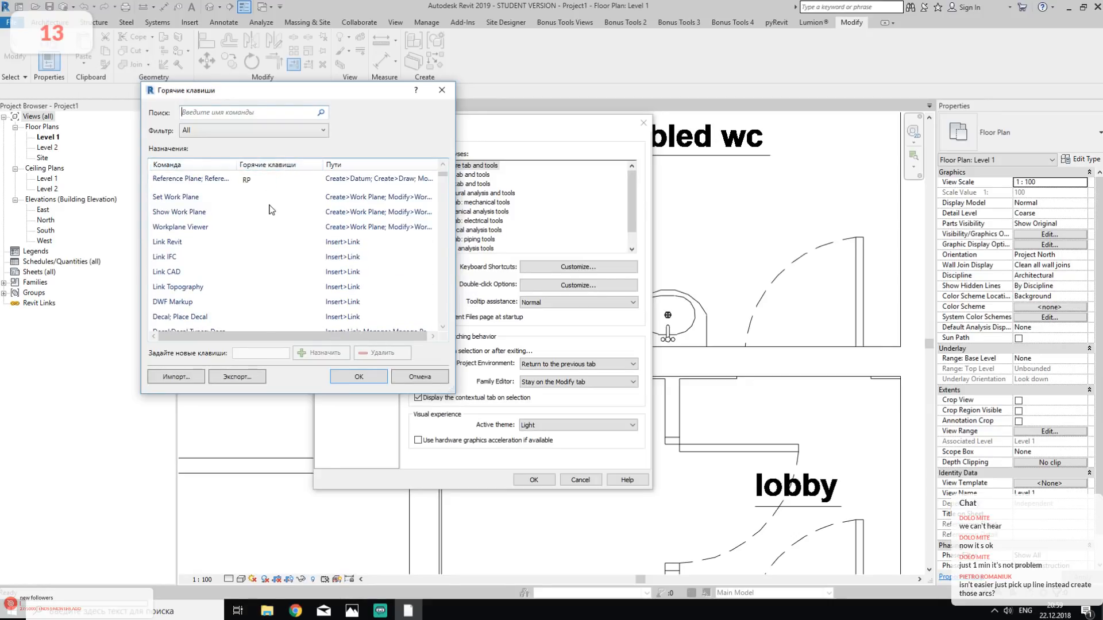
{"action": "left_click", "coordinate": [241, 255]}
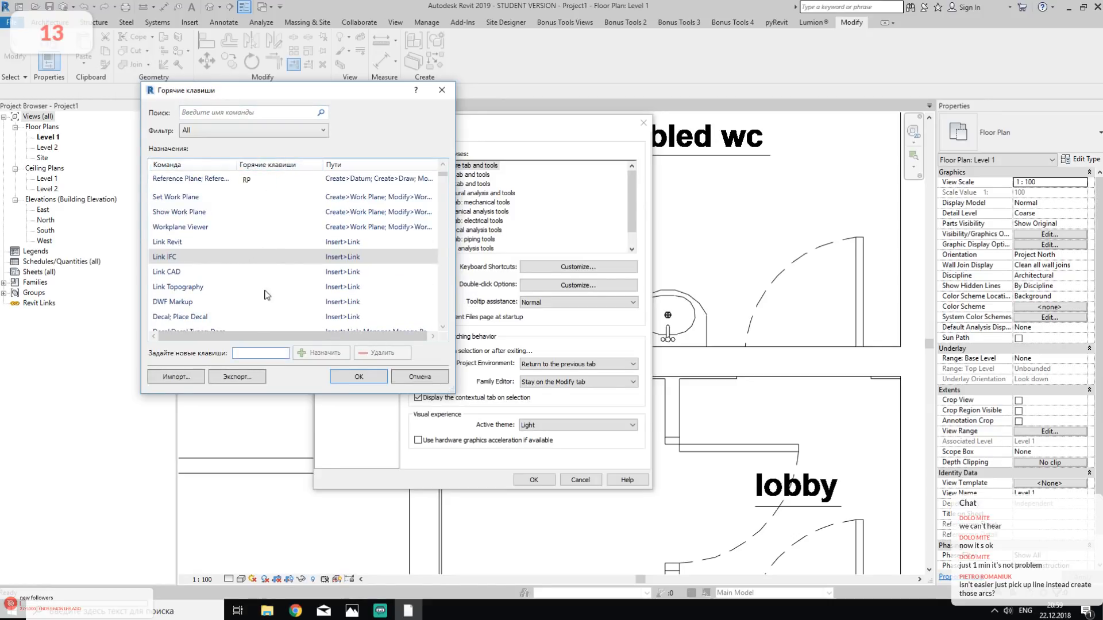
{"action": "left_click", "coordinate": [441, 91]}
{"action": "left_click", "coordinate": [646, 124]}
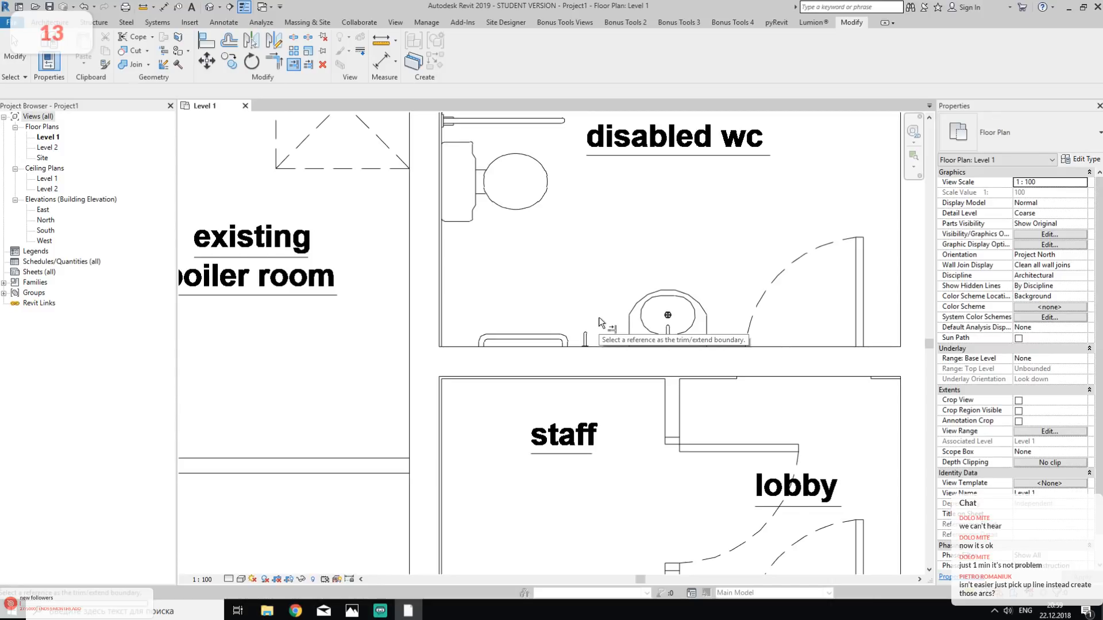
{"action": "scroll", "coordinate": [599, 317], "scroll_direction": "down", "scroll_amount": 5}
{"action": "middle_click_drag", "start_coordinate": [599, 317], "coordinate": [633, 264]}
{"action": "scroll", "coordinate": [632, 264], "scroll_direction": "down", "scroll_amount": 4}
{"action": "middle_click_drag", "start_coordinate": [764, 329], "coordinate": [686, 308]}
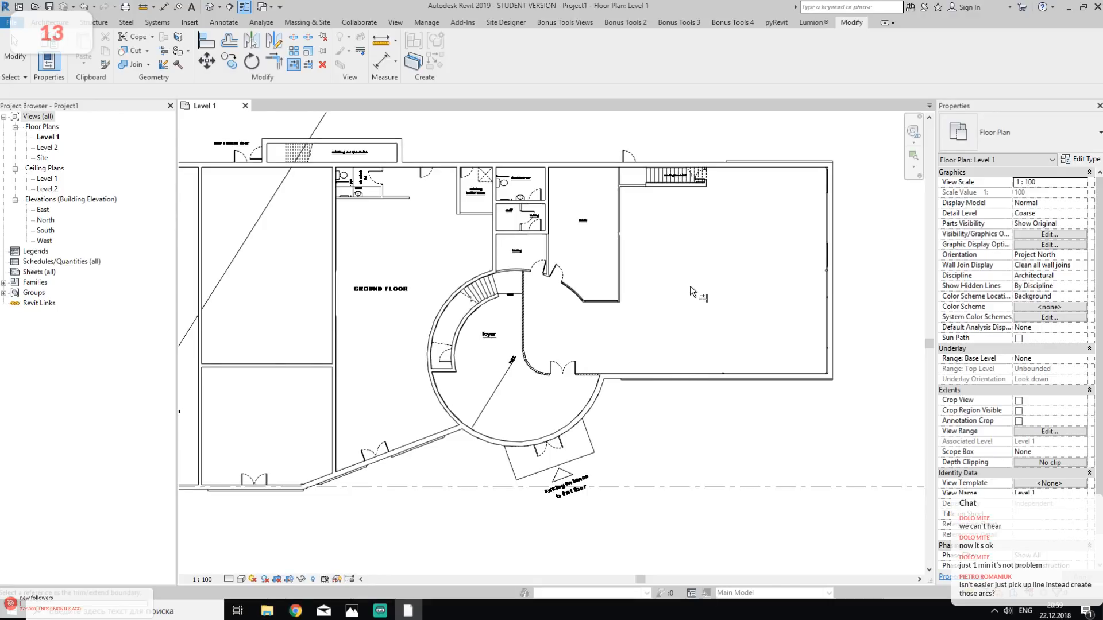
{"action": "scroll", "coordinate": [557, 261], "scroll_direction": "up", "scroll_amount": 5}
{"action": "key", "text": "Escape"}
{"action": "scroll", "coordinate": [380, 233], "scroll_direction": "up", "scroll_amount": 2}
{"action": "middle_click_drag", "start_coordinate": [346, 224], "coordinate": [435, 174]}
{"action": "left_click", "coordinate": [50, 22]}
{"action": "left_click", "coordinate": [44, 47]}
{"action": "left_click", "coordinate": [509, 52]}
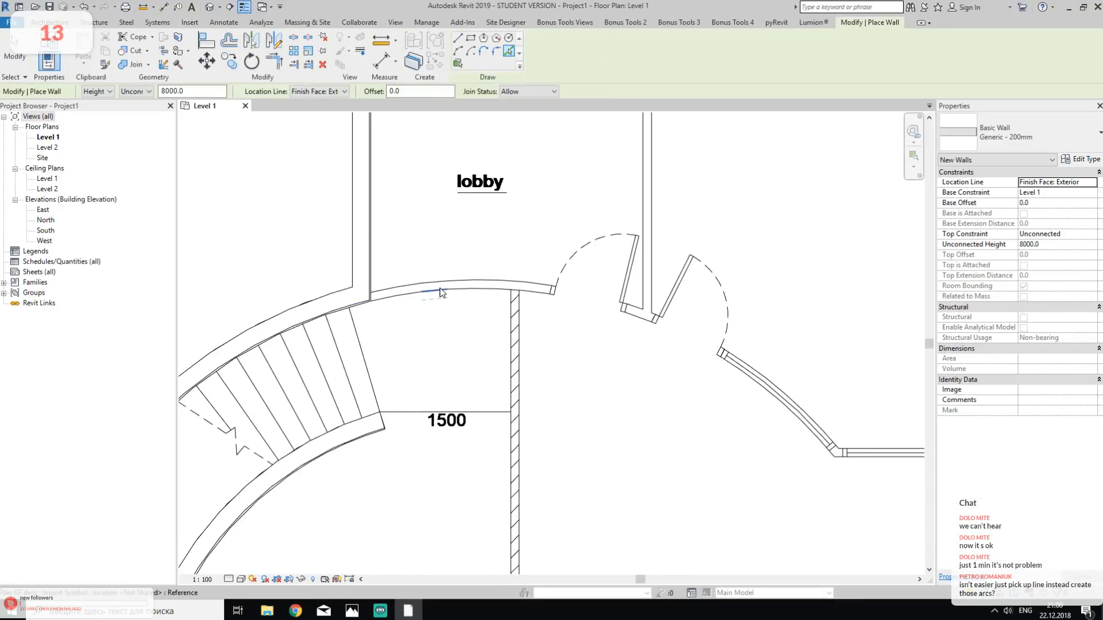
{"action": "scroll", "coordinate": [431, 296], "scroll_direction": "up", "scroll_amount": 5}
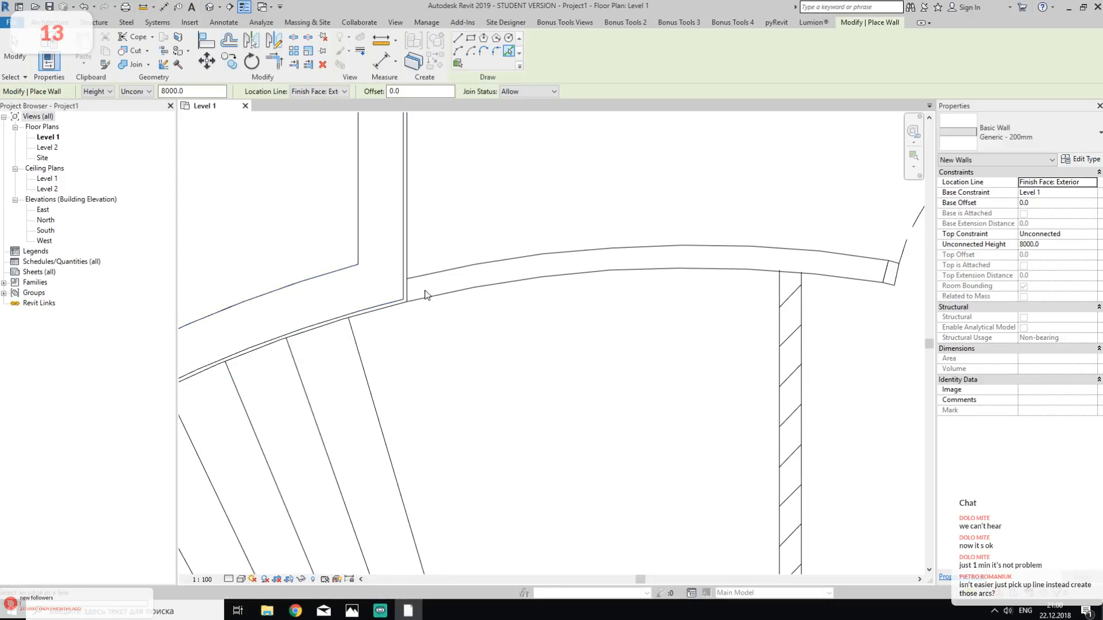
{"action": "scroll", "coordinate": [772, 273], "scroll_direction": "down", "scroll_amount": 3}
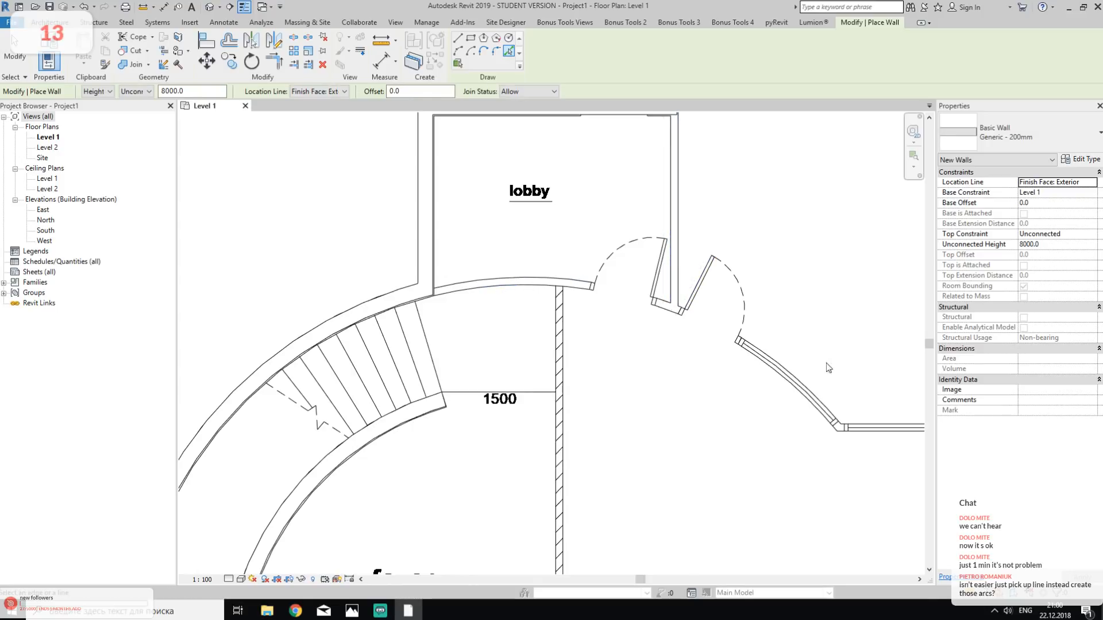
{"action": "middle_click_drag", "start_coordinate": [794, 323], "coordinate": [760, 433]}
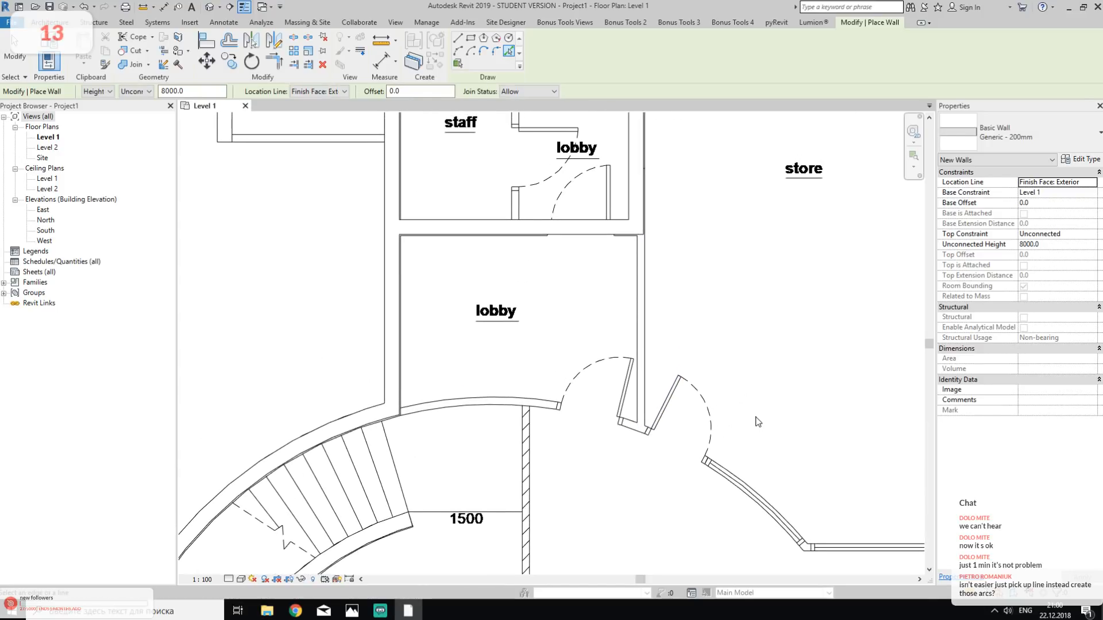
{"action": "key", "text": "Escape"}
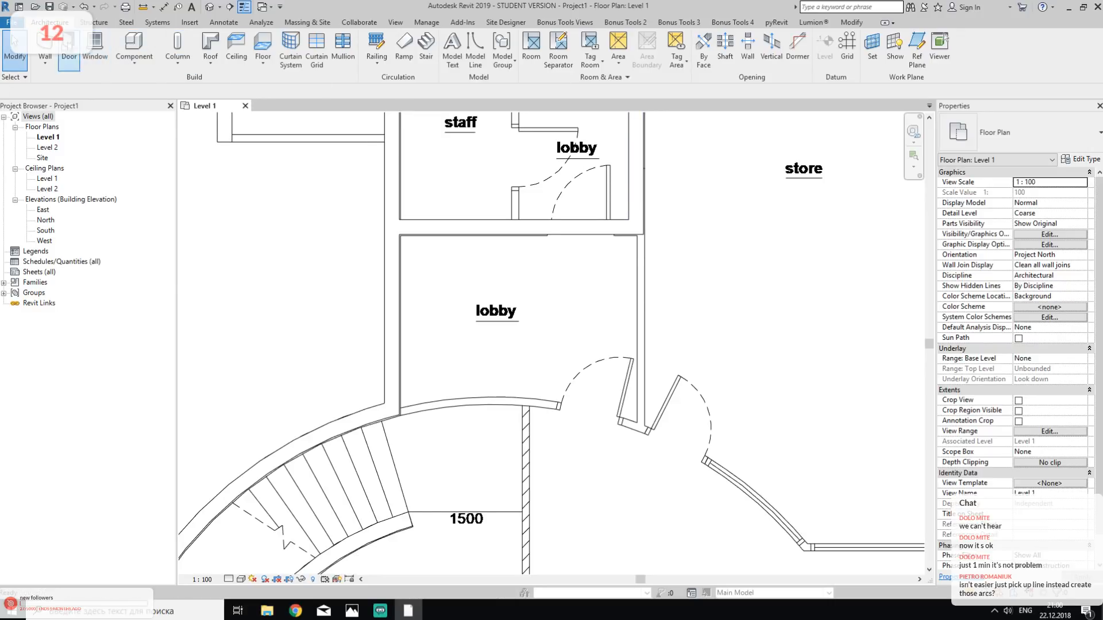
{"action": "left_click", "coordinate": [45, 46]}
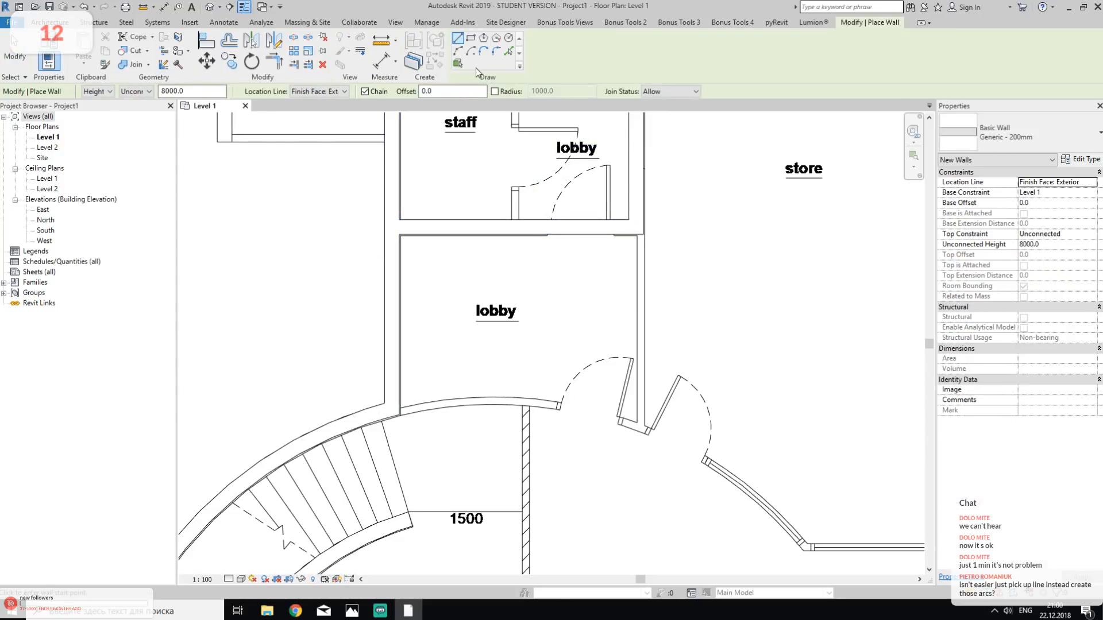
{"action": "left_click", "coordinate": [459, 53]}
{"action": "middle_click_drag", "start_coordinate": [616, 296], "coordinate": [611, 380]}
{"action": "key", "text": "Escape"}
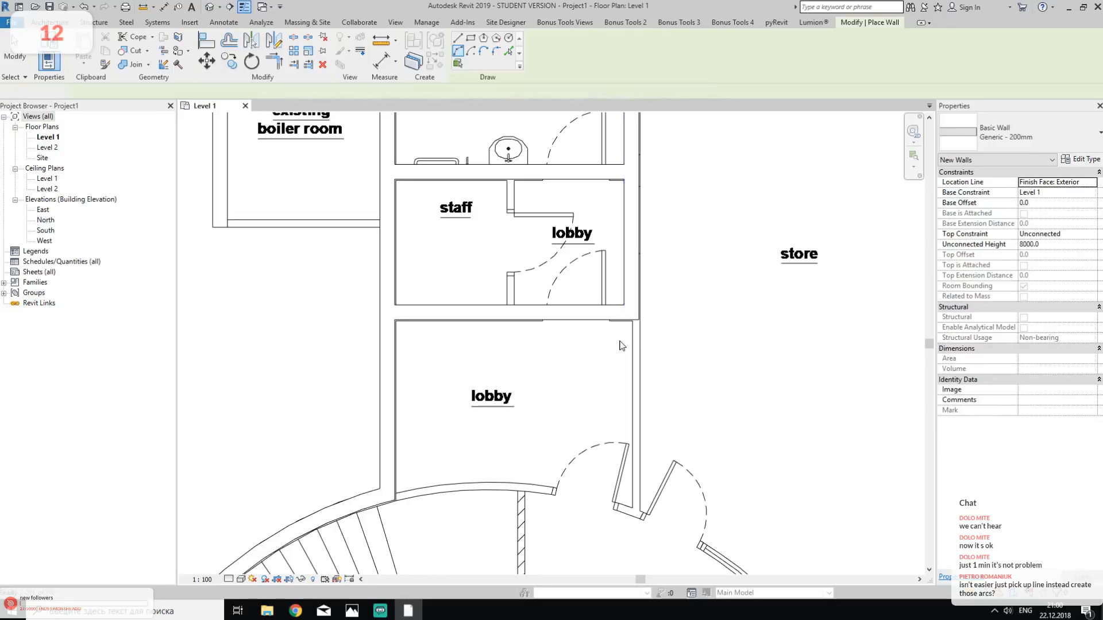
- Measure the thickness of the wall running along the storage-under stair
{"action": "middle_click_drag", "start_coordinate": [621, 238], "coordinate": [616, 383]}
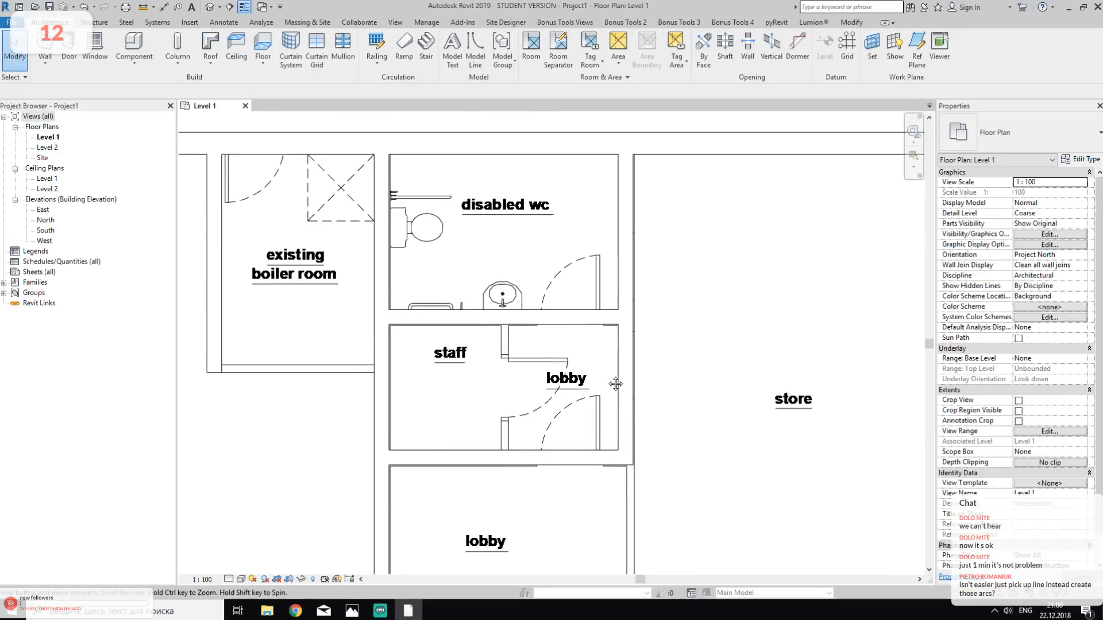
{"action": "left_click", "coordinate": [623, 192]}
{"action": "left_click", "coordinate": [653, 216]}
{"action": "scroll", "coordinate": [654, 216], "scroll_direction": "down", "scroll_amount": 8}
{"action": "middle_click_drag", "start_coordinate": [433, 252], "coordinate": [597, 257]}
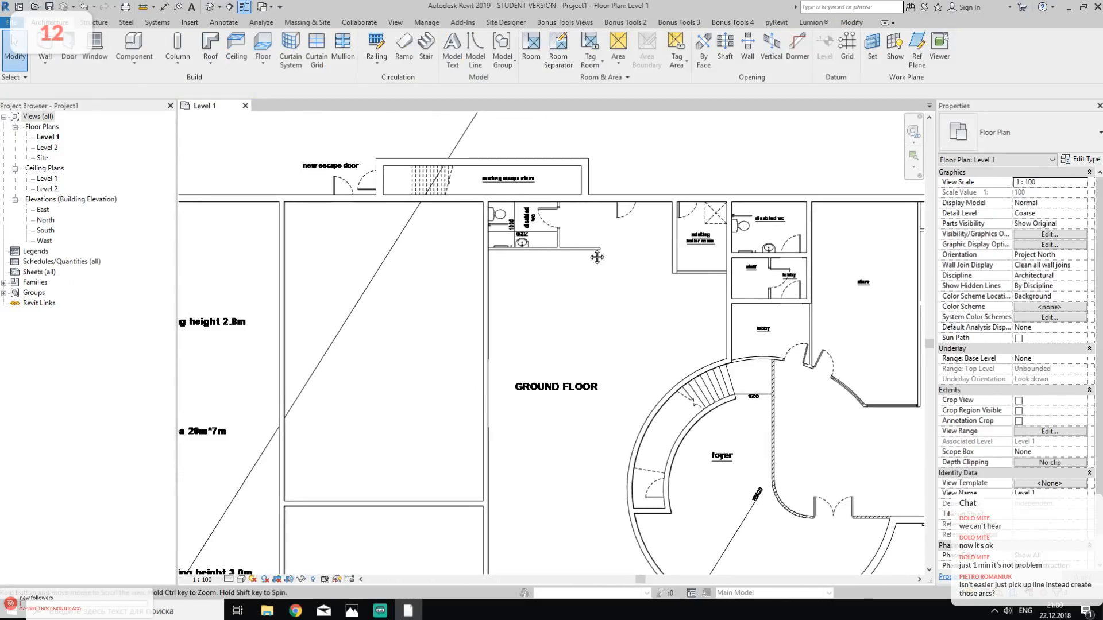
{"action": "scroll", "coordinate": [672, 241], "scroll_direction": "down", "scroll_amount": 3}
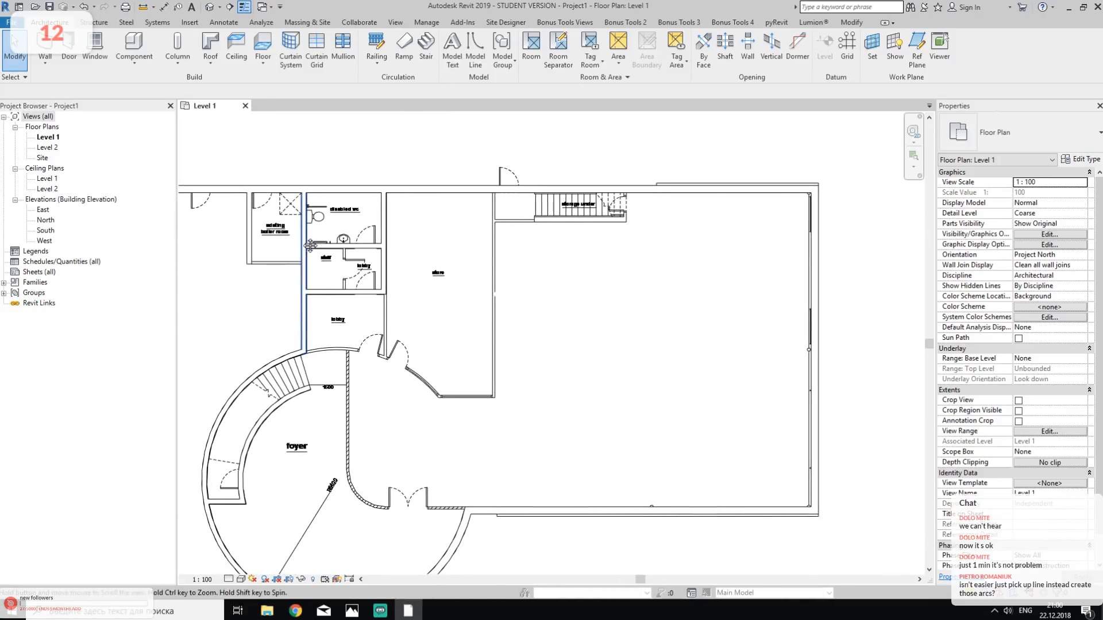
{"action": "scroll", "coordinate": [559, 219], "scroll_direction": "up", "scroll_amount": 5}
{"action": "scroll", "coordinate": [559, 218], "scroll_direction": "up", "scroll_amount": 6}
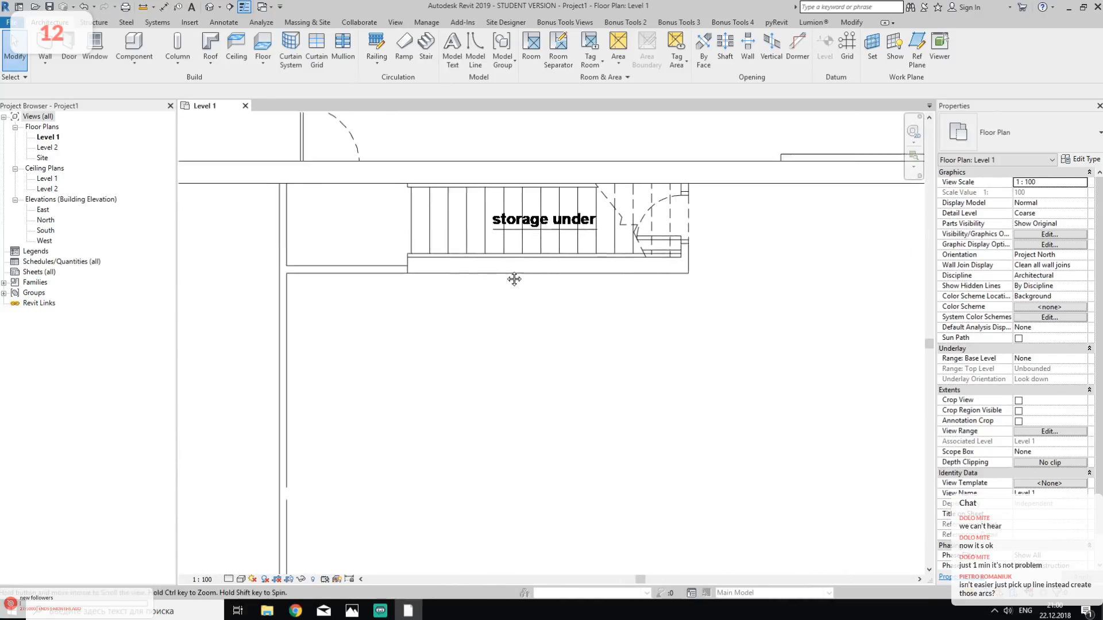
{"action": "left_click", "coordinate": [143, 6]}
{"action": "left_click", "coordinate": [347, 285]}
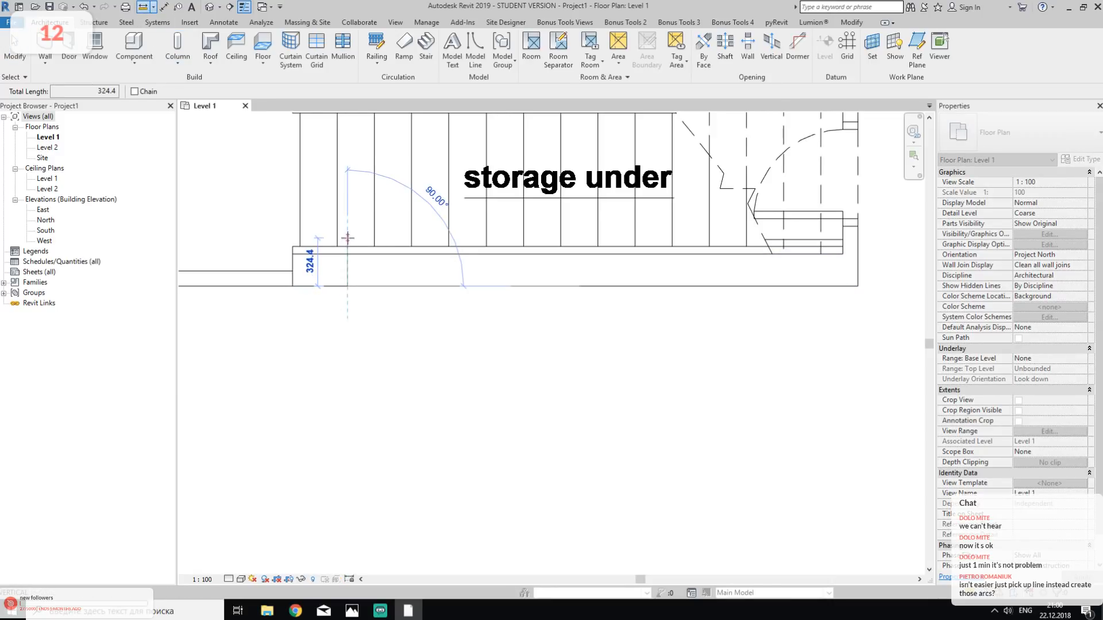
{"action": "key", "text": "Escape"}
{"action": "key", "text": "Escape"}
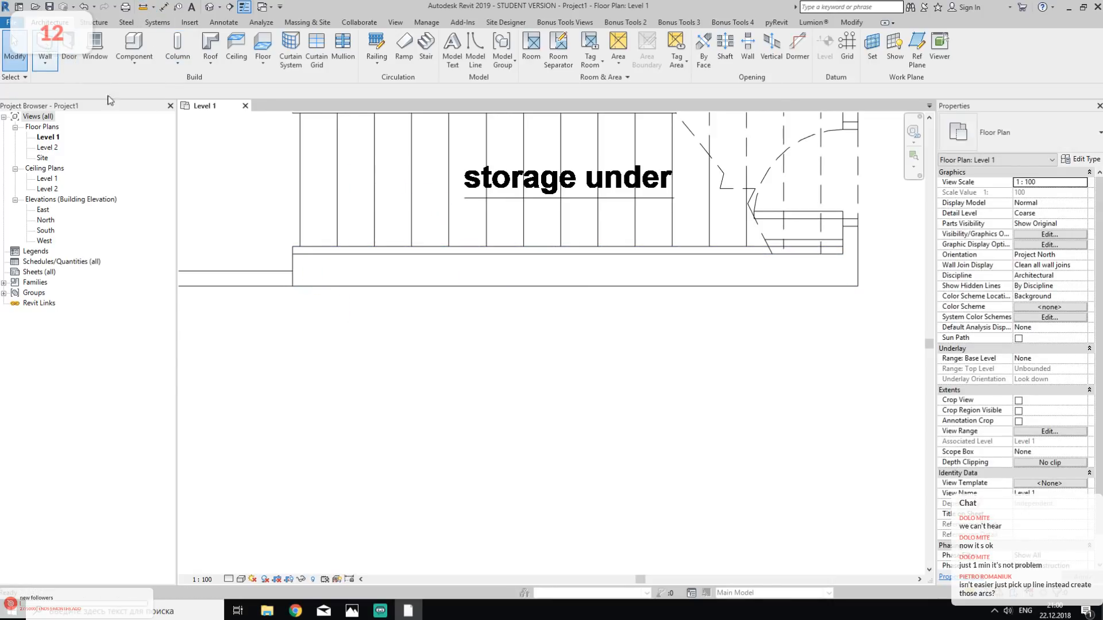
- Draw a Generic - 200mm wall along the outer edge of the storage-under stair, from its store-side corner to its far corner
{"action": "key", "text": "w"}
{"action": "key", "text": "a"}
{"action": "left_click", "coordinate": [293, 286]}
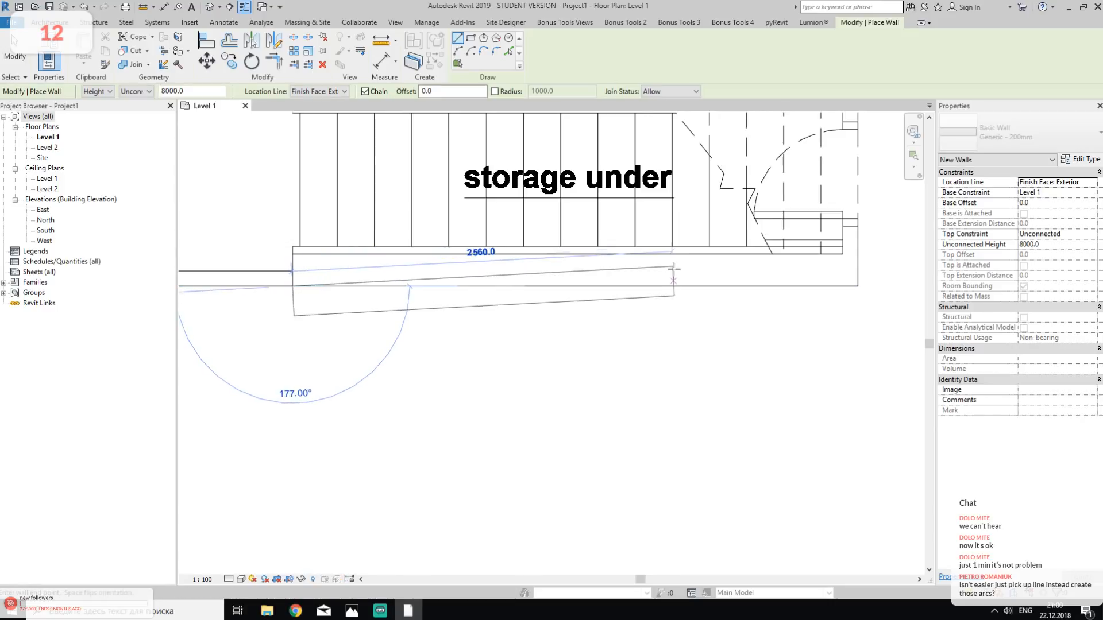
{"action": "left_click", "coordinate": [856, 285]}
{"action": "key", "text": "Escape"}
{"action": "key", "text": "Escape"}
- Measure the thickness of the short partition beside the door at the end of the storage-under stair
{"action": "middle_click_drag", "start_coordinate": [908, 254], "coordinate": [576, 395]}
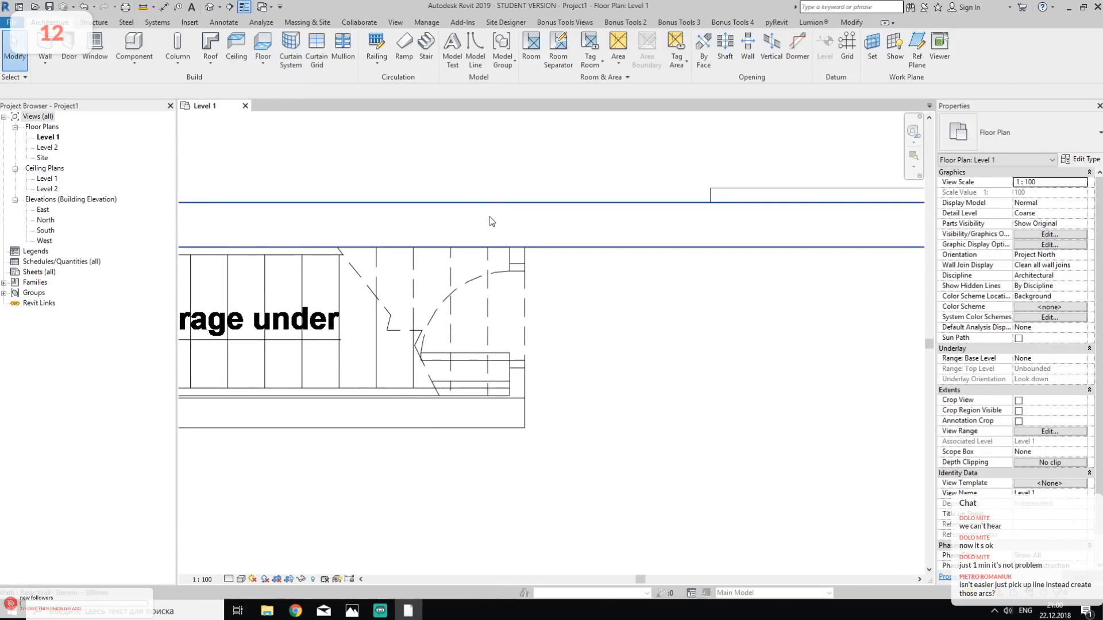
{"action": "left_click", "coordinate": [144, 7]}
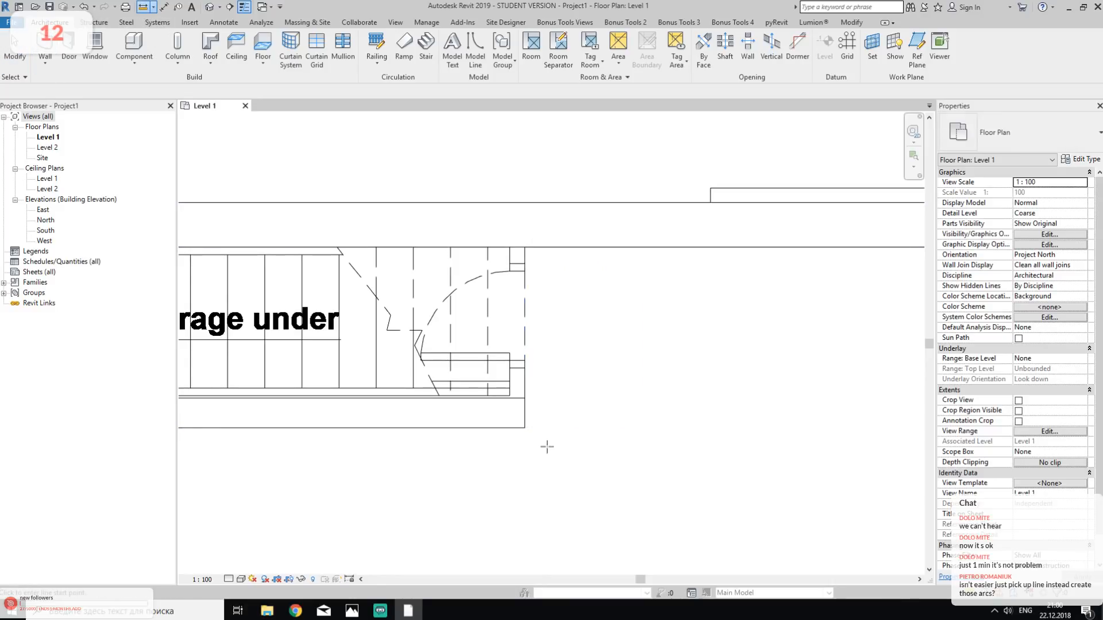
{"action": "scroll", "coordinate": [517, 436], "scroll_direction": "up", "scroll_amount": 4}
{"action": "left_click", "coordinate": [481, 353]}
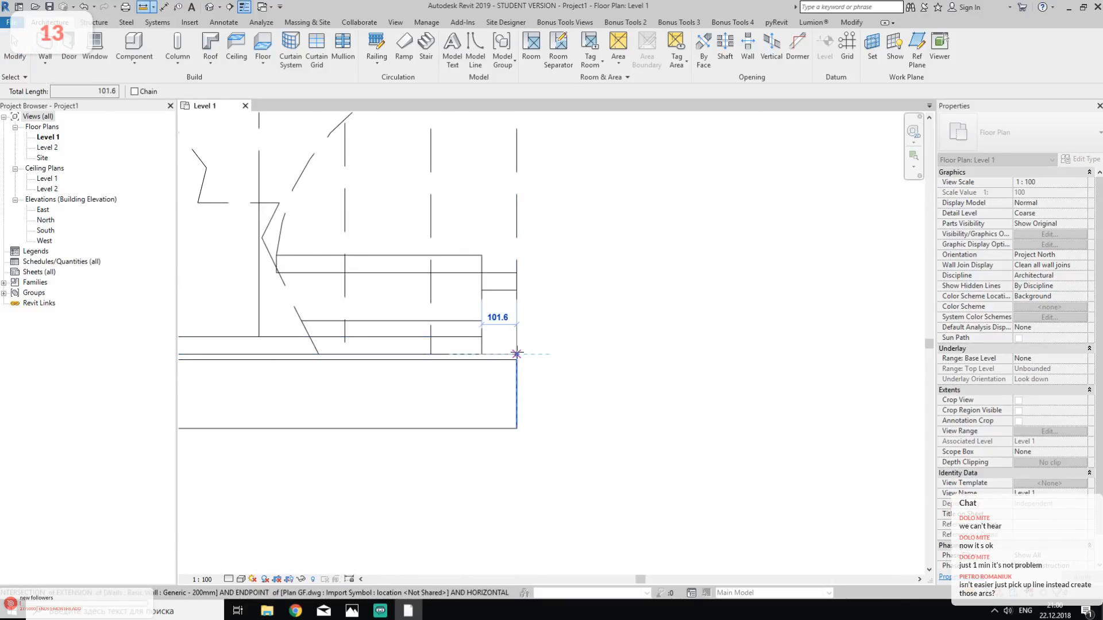
{"action": "left_click", "coordinate": [15, 46]}
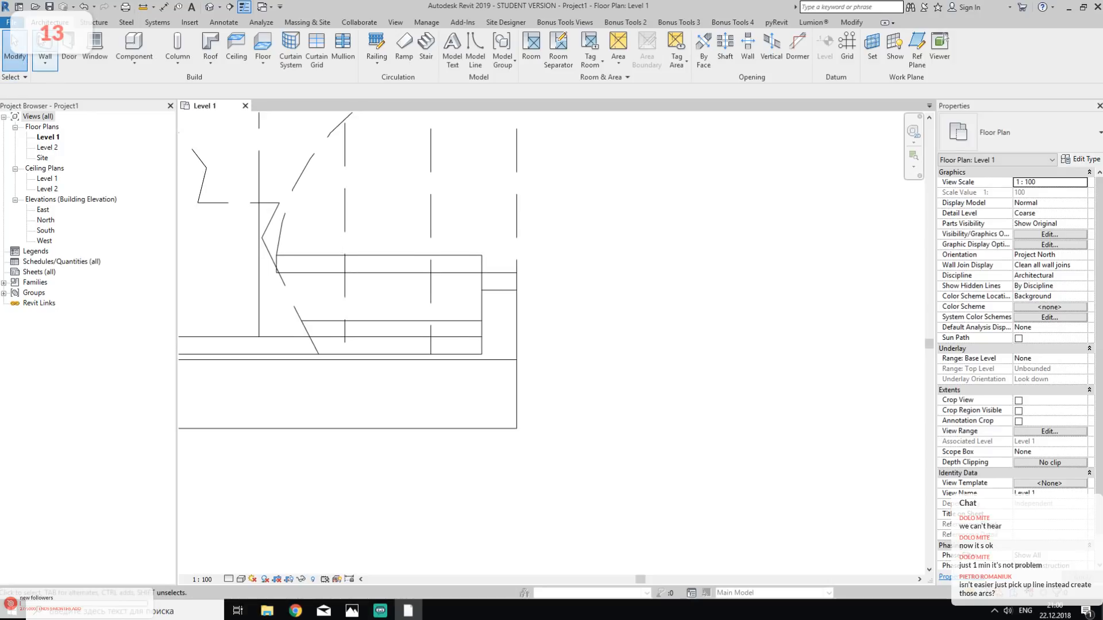
- Start a new wall and choose the Generic - 150mm basic wall type for it
{"action": "left_click", "coordinate": [44, 47]}
{"action": "left_click", "coordinate": [1029, 137]}
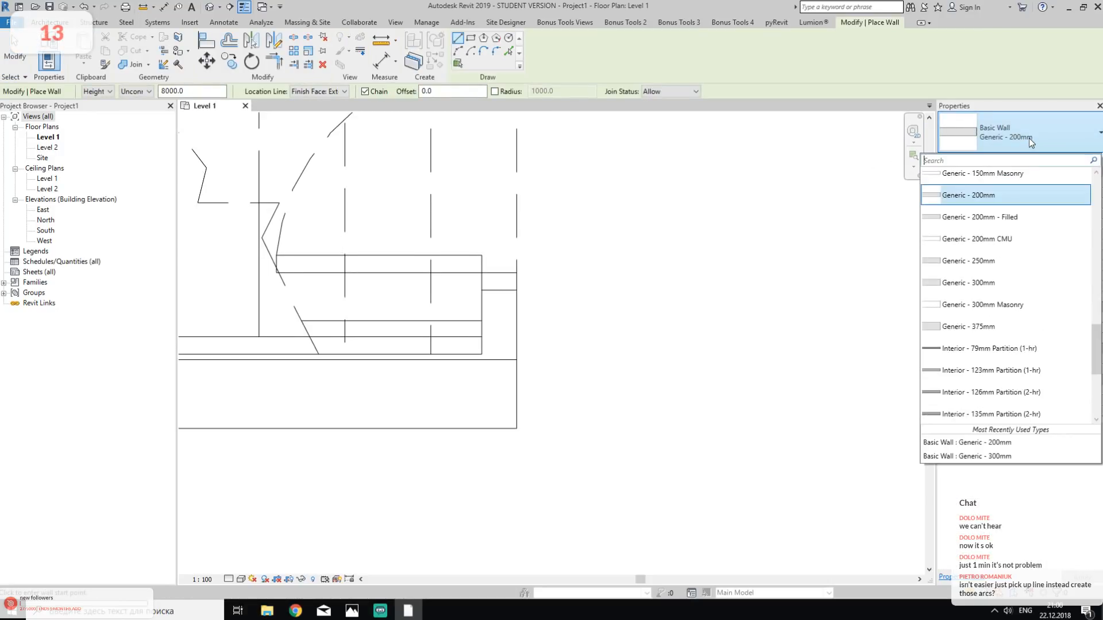
{"action": "scroll", "coordinate": [992, 256], "scroll_direction": "up", "scroll_amount": 2}
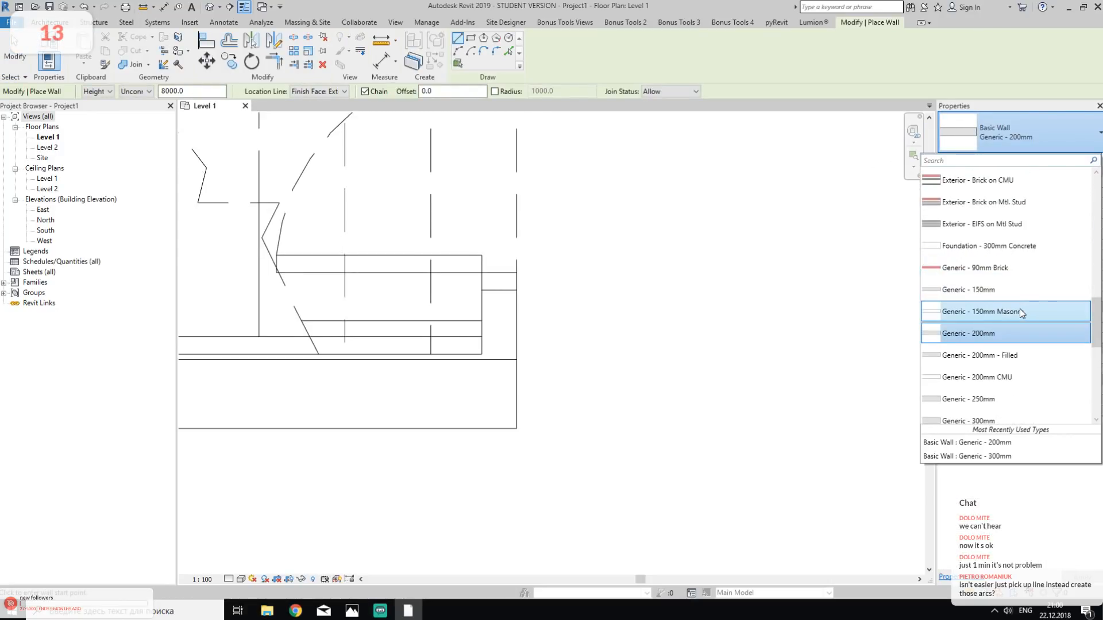
{"action": "scroll", "coordinate": [1012, 299], "scroll_direction": "up", "scroll_amount": 4}
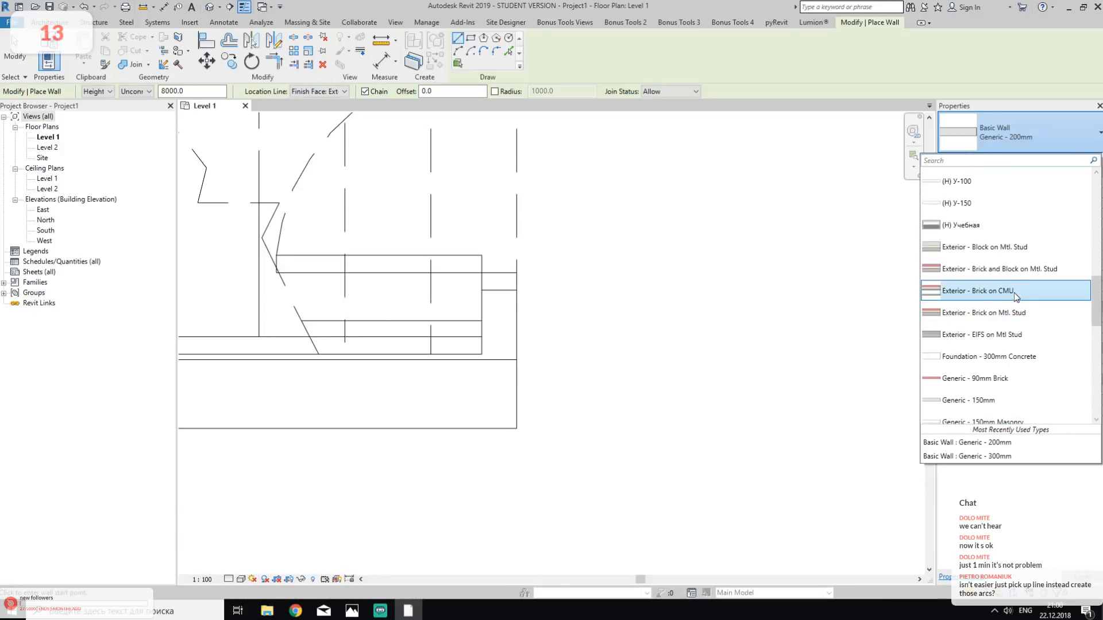
{"action": "scroll", "coordinate": [1018, 284], "scroll_direction": "up", "scroll_amount": 2}
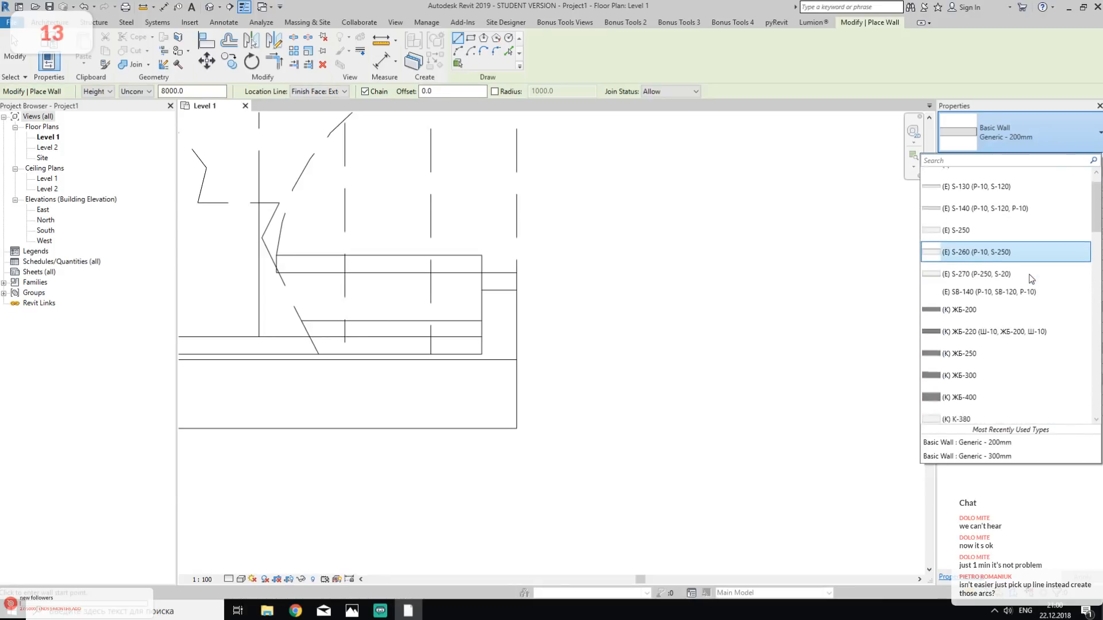
{"action": "scroll", "coordinate": [1031, 256], "scroll_direction": "down", "scroll_amount": 4}
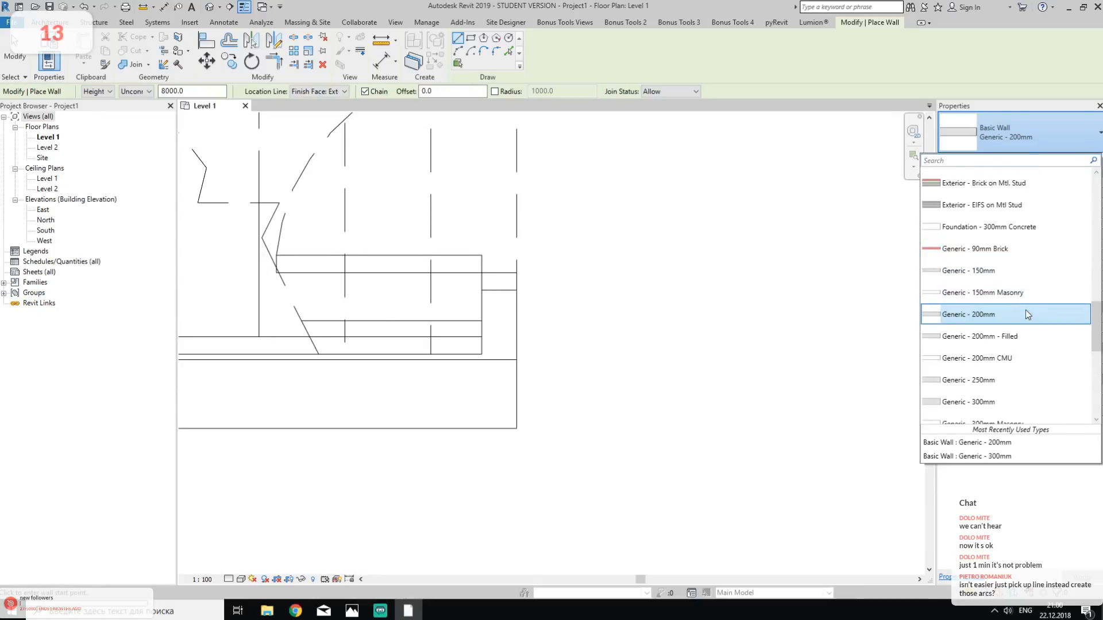
{"action": "left_click", "coordinate": [994, 279]}
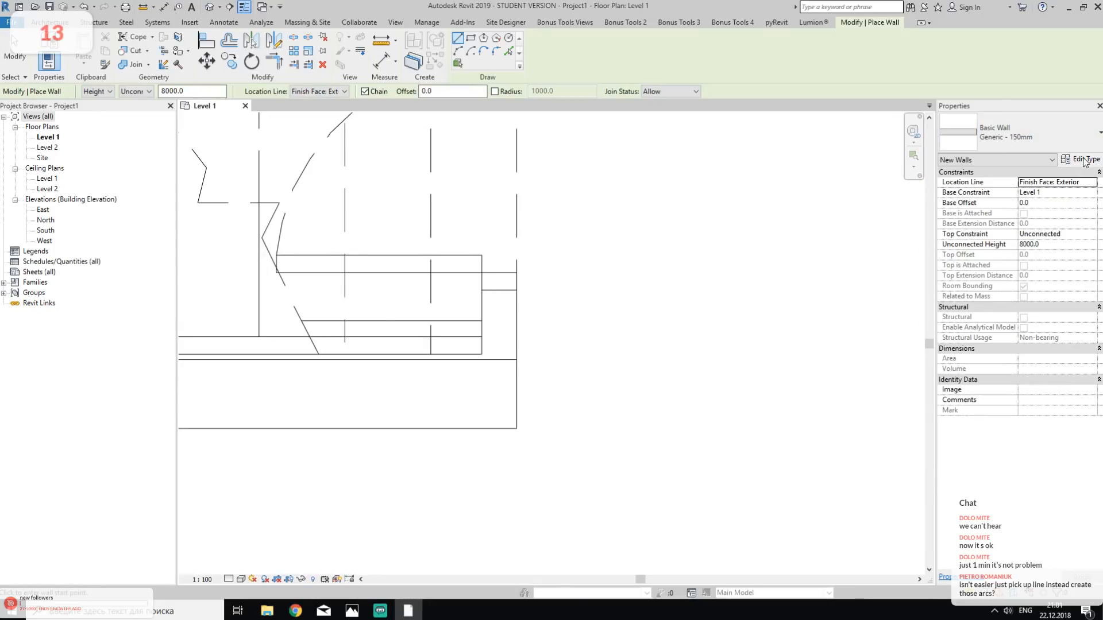
- Duplicate the wall type as Generic - 100mm and set its structure layer thickness to 100
{"action": "left_click", "coordinate": [1084, 161]}
{"action": "left_click", "coordinate": [929, 101]}
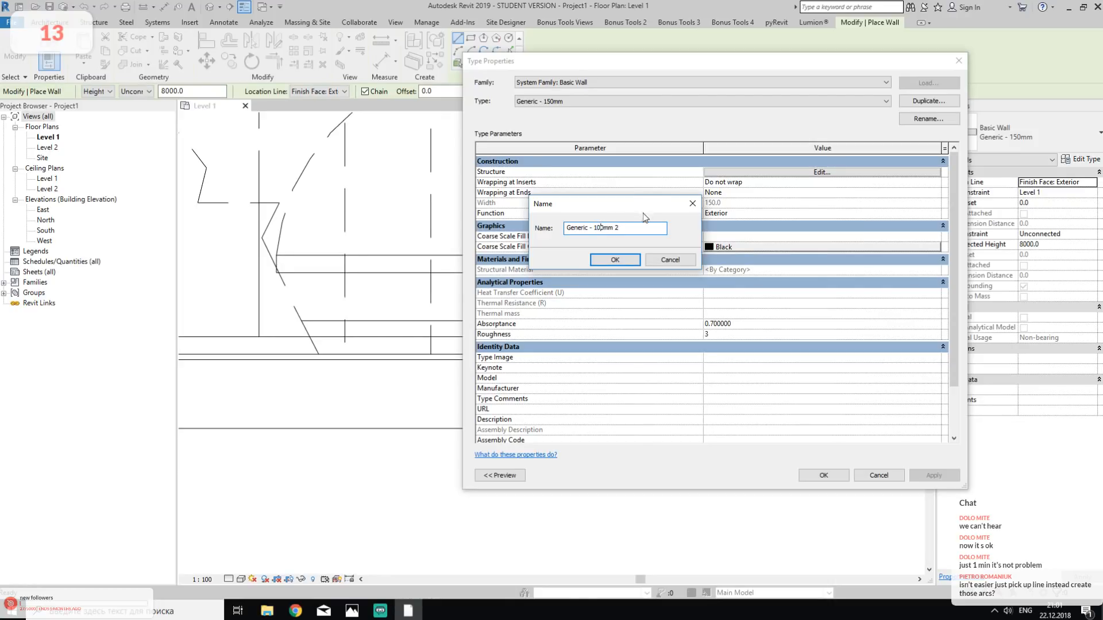
{"action": "left_click", "coordinate": [615, 261]}
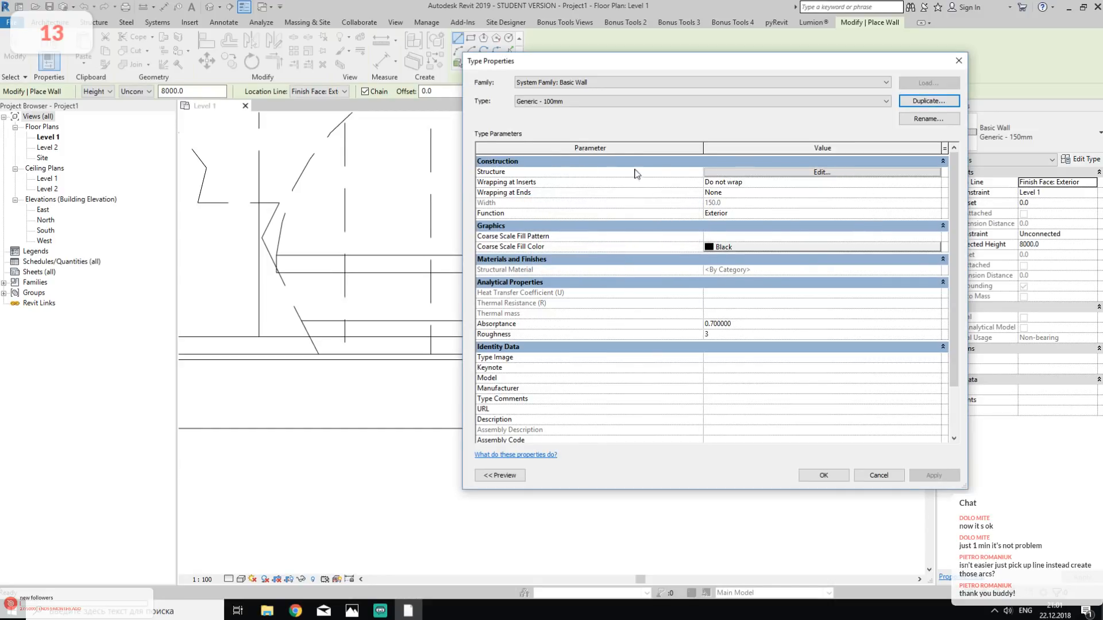
{"action": "left_click", "coordinate": [825, 171]}
{"action": "left_click", "coordinate": [745, 171]}
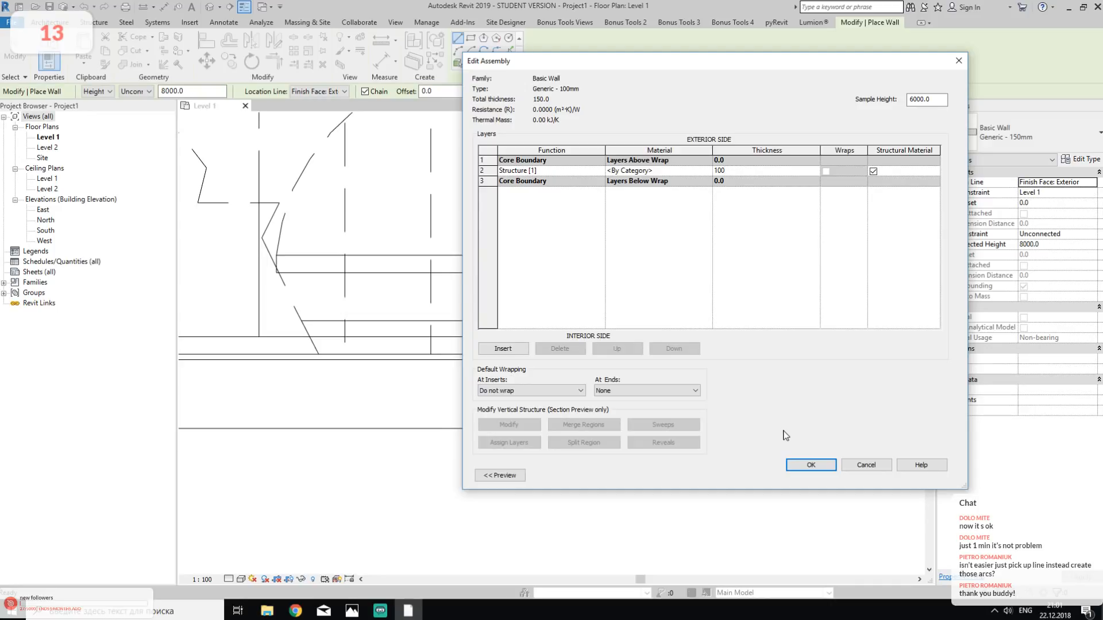
{"action": "left_click", "coordinate": [810, 465]}
{"action": "left_click", "coordinate": [824, 475]}
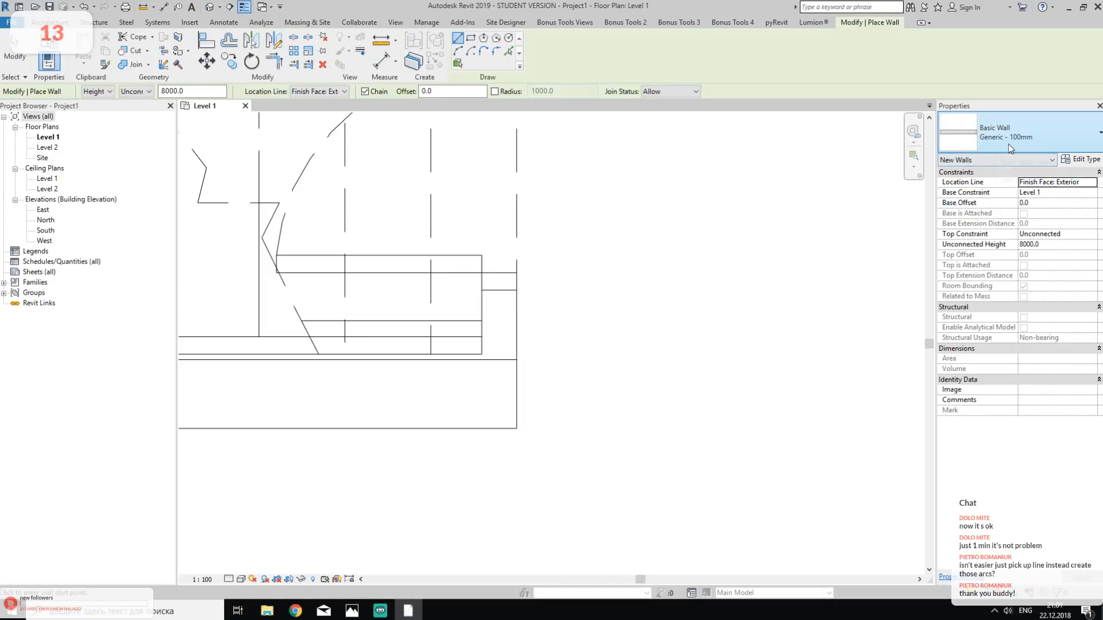
{"action": "left_click", "coordinate": [1036, 145]}
{"action": "left_click", "coordinate": [1039, 137]}
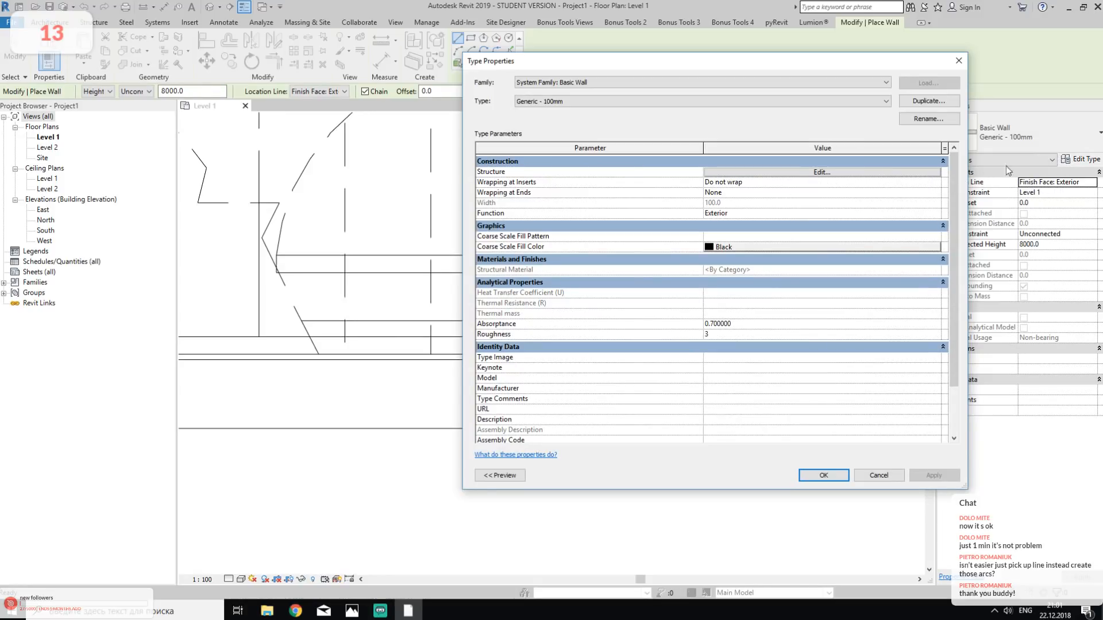
{"action": "left_click", "coordinate": [924, 103]}
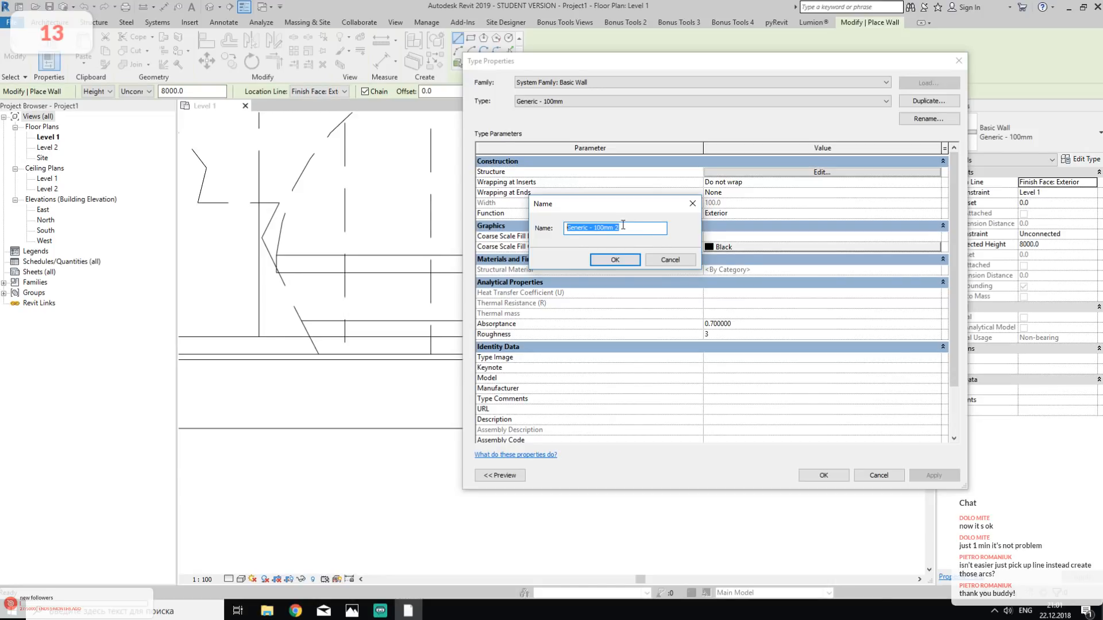
{"action": "left_click", "coordinate": [669, 260]}
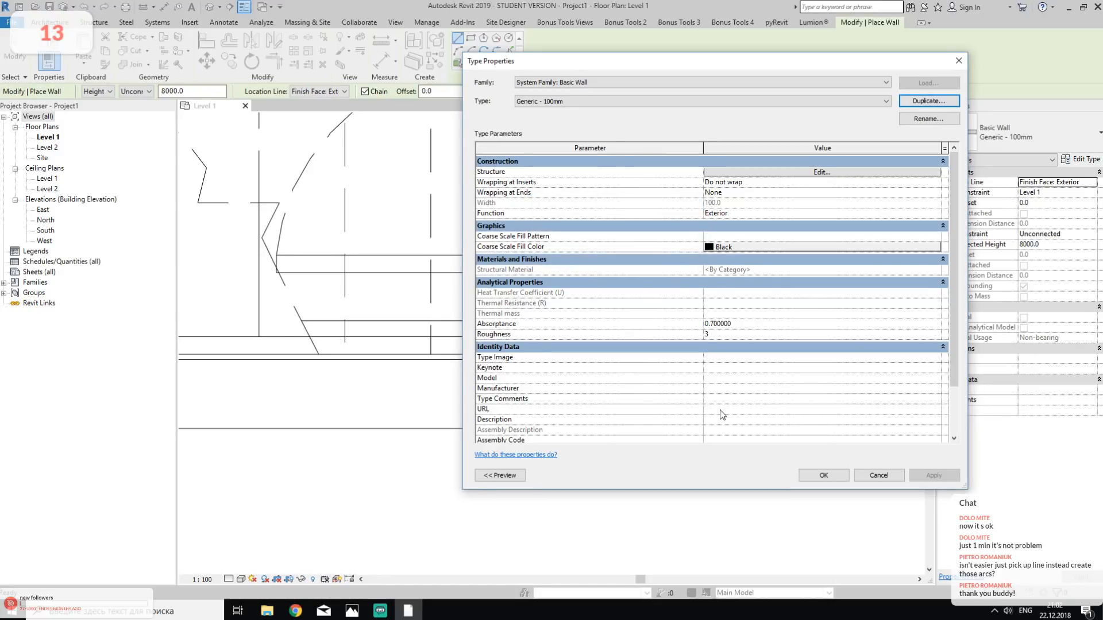
{"action": "left_click", "coordinate": [822, 475]}
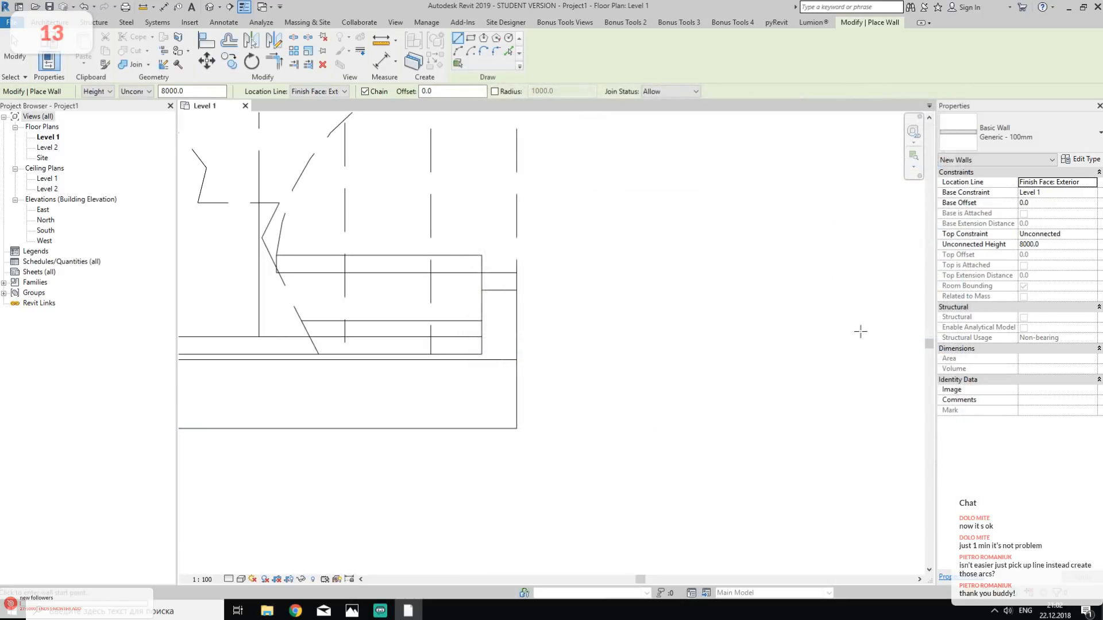
- Draw a Generic - 100mm wall across the far end of the storage-under stair, from the long wall to the Generic - 200mm wall
{"action": "scroll", "coordinate": [598, 337], "scroll_direction": "up", "scroll_amount": 5}
{"action": "left_click", "coordinate": [677, 185]}
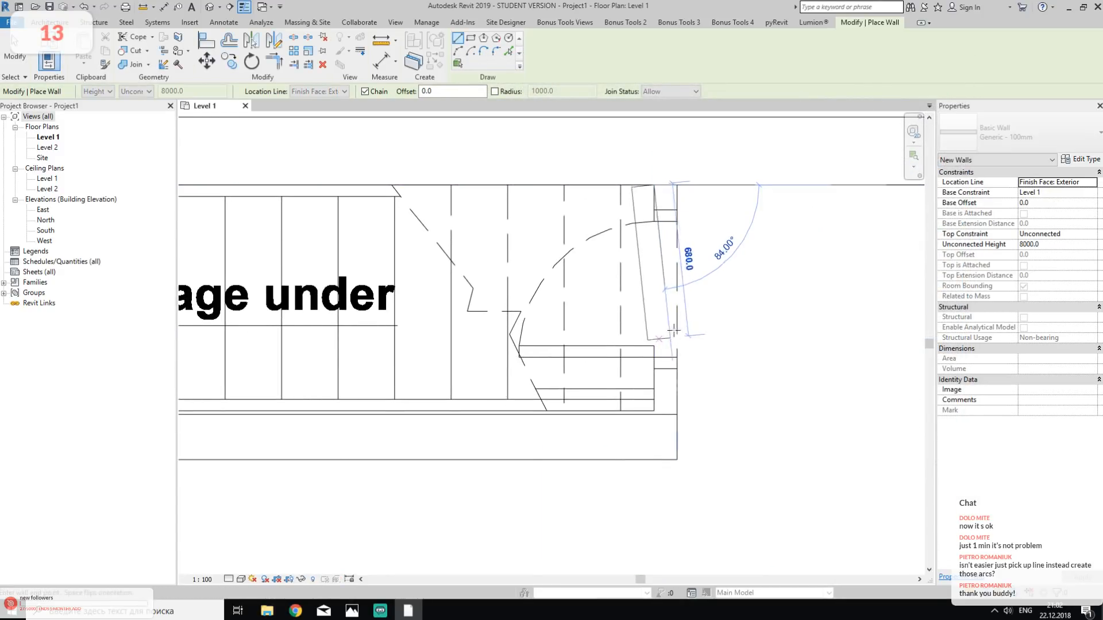
{"action": "left_click", "coordinate": [677, 437]}
{"action": "key", "text": "Escape"}
{"action": "scroll", "coordinate": [756, 364], "scroll_direction": "down", "scroll_amount": 6}
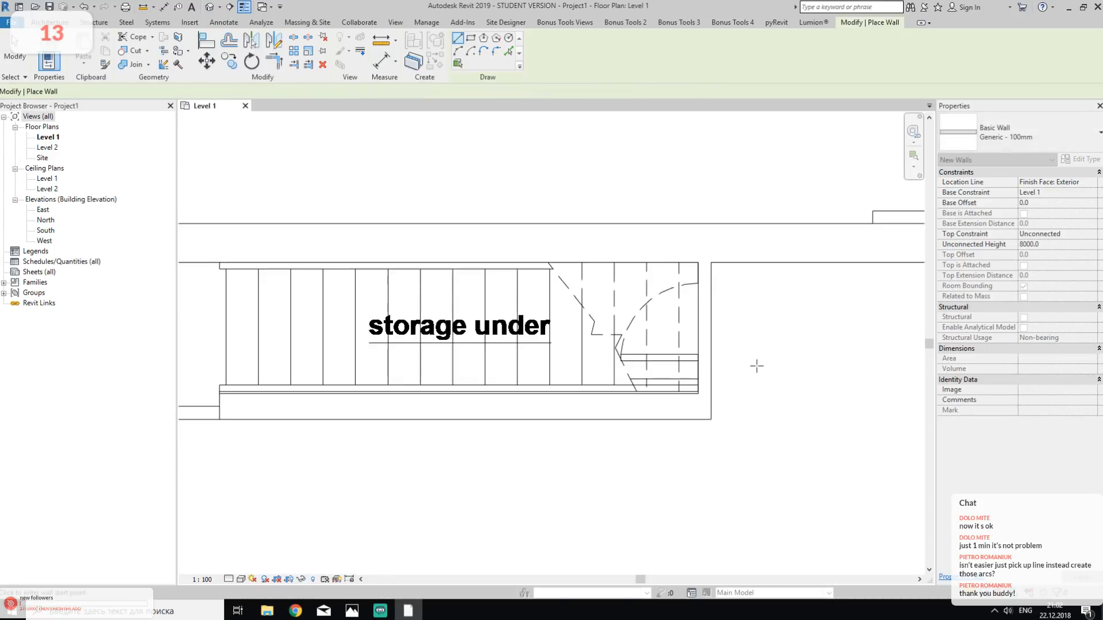
- Draw a Generic - 100mm wall from the near outer corner of the storage-under stair wall along the DWG line to the vertical partition
{"action": "middle_click_drag", "start_coordinate": [379, 404], "coordinate": [642, 369]}
{"action": "scroll", "coordinate": [546, 356], "scroll_direction": "up", "scroll_amount": 3}
{"action": "scroll", "coordinate": [567, 367], "scroll_direction": "up", "scroll_amount": 2}
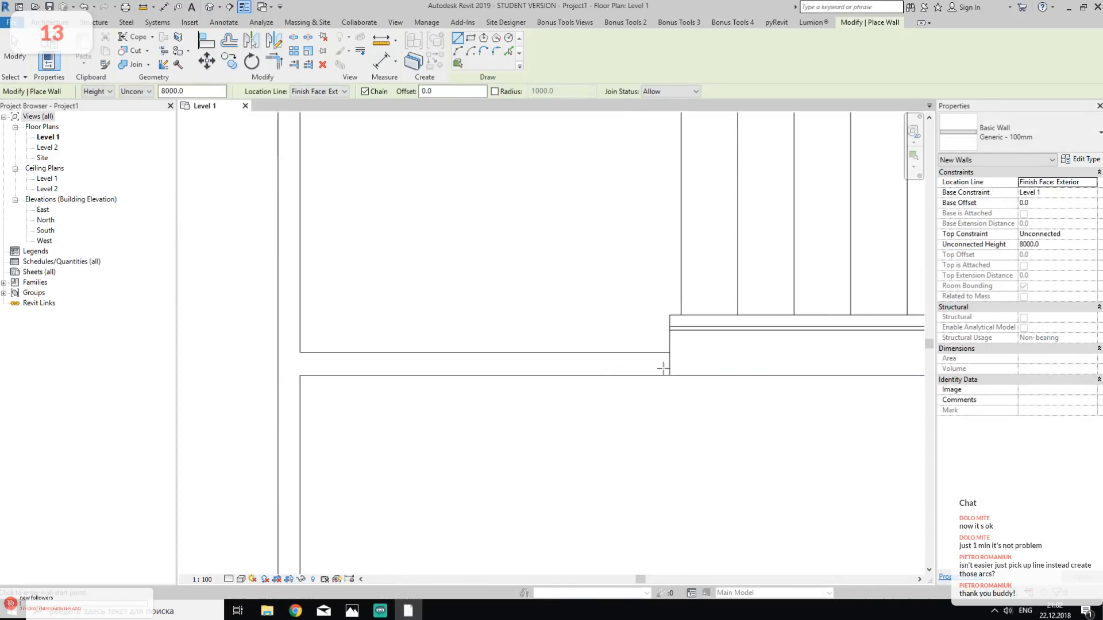
{"action": "left_click", "coordinate": [669, 376]}
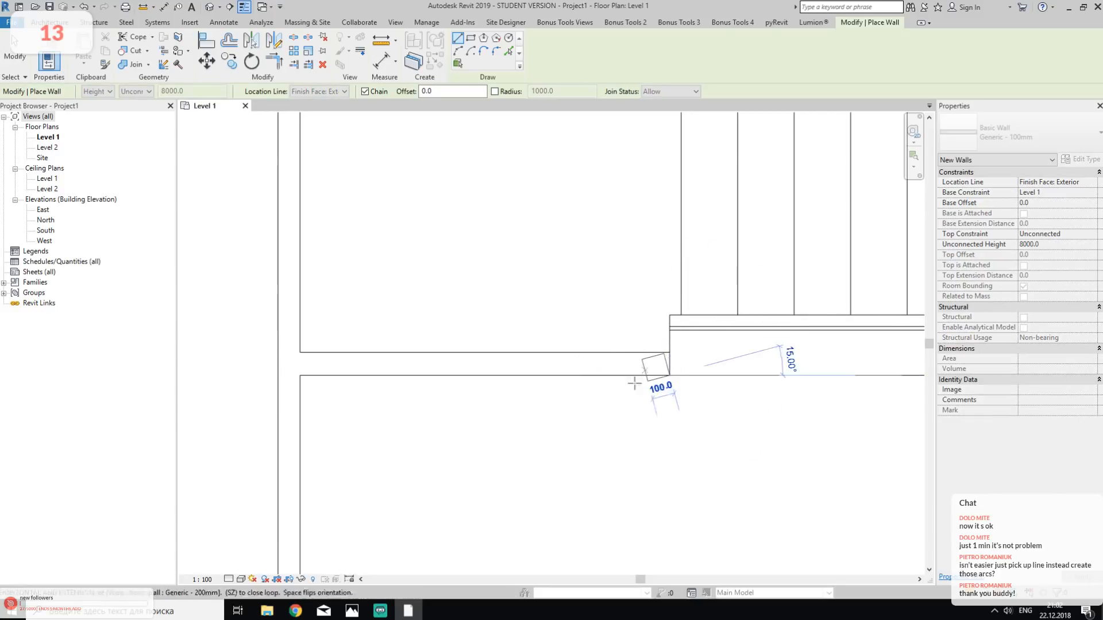
{"action": "left_click", "coordinate": [300, 376]}
{"action": "scroll", "coordinate": [376, 293], "scroll_direction": "down", "scroll_amount": 3}
{"action": "key", "text": "Escape"}
- Draw a Generic - 100mm wall along the vertical partition, from the long wall down to the corner where the partition ends
{"action": "left_click", "coordinate": [325, 166]}
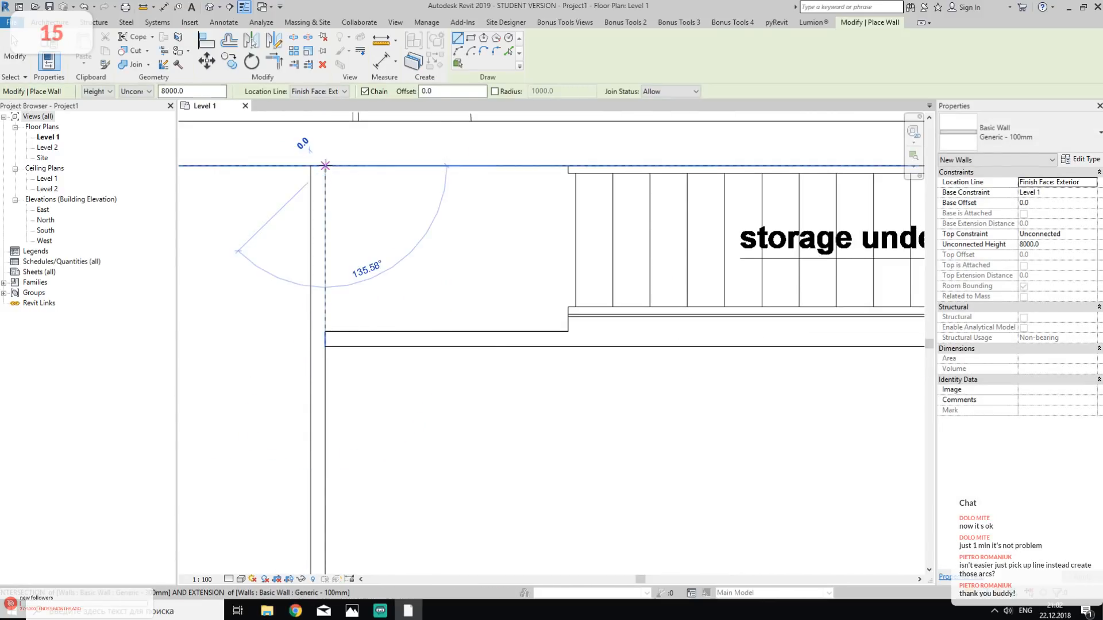
{"action": "scroll", "coordinate": [332, 184], "scroll_direction": "down", "scroll_amount": 2}
{"action": "middle_click_drag", "start_coordinate": [352, 357], "coordinate": [486, 144]}
{"action": "middle_click_drag", "start_coordinate": [475, 355], "coordinate": [538, 141]}
{"action": "scroll", "coordinate": [522, 336], "scroll_direction": "up", "scroll_amount": 2}
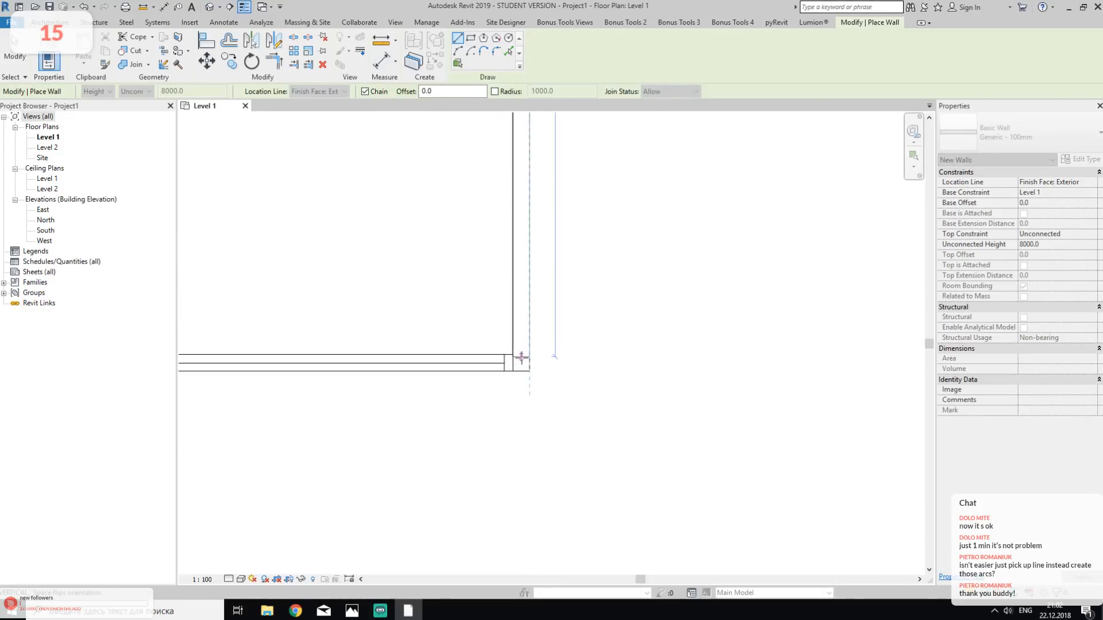
{"action": "left_click", "coordinate": [525, 364]}
{"action": "scroll", "coordinate": [526, 376], "scroll_direction": "down", "scroll_amount": 3}
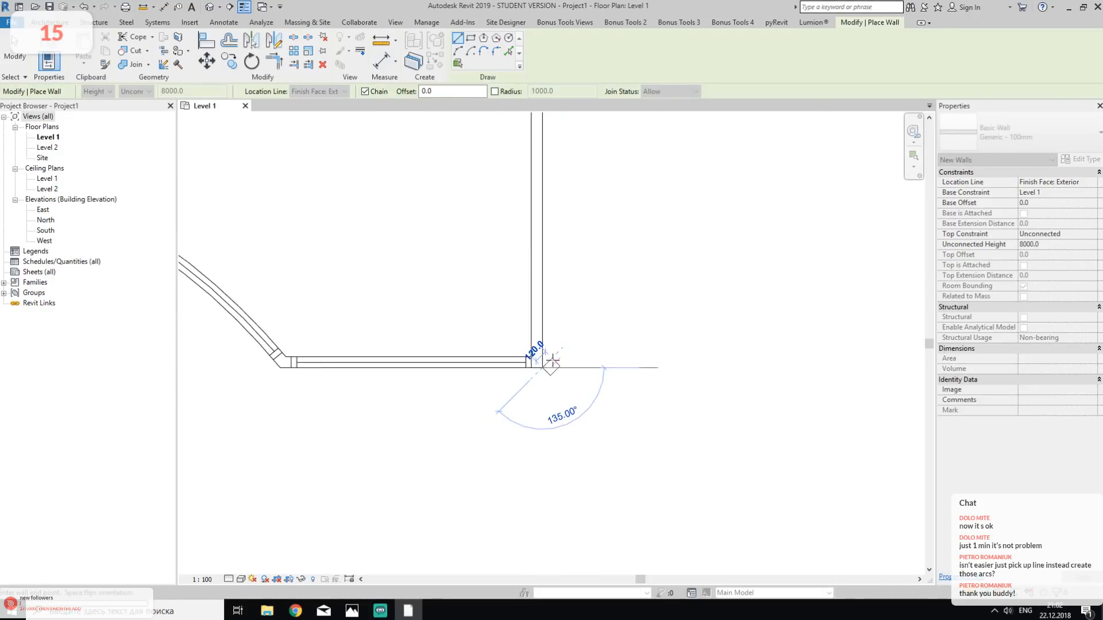
- Continue the wall chain horizontally from that corner to the start of the curved foyer wall
{"action": "scroll", "coordinate": [466, 386], "scroll_direction": "up", "scroll_amount": 3}
{"action": "scroll", "coordinate": [423, 362], "scroll_direction": "up", "scroll_amount": 2}
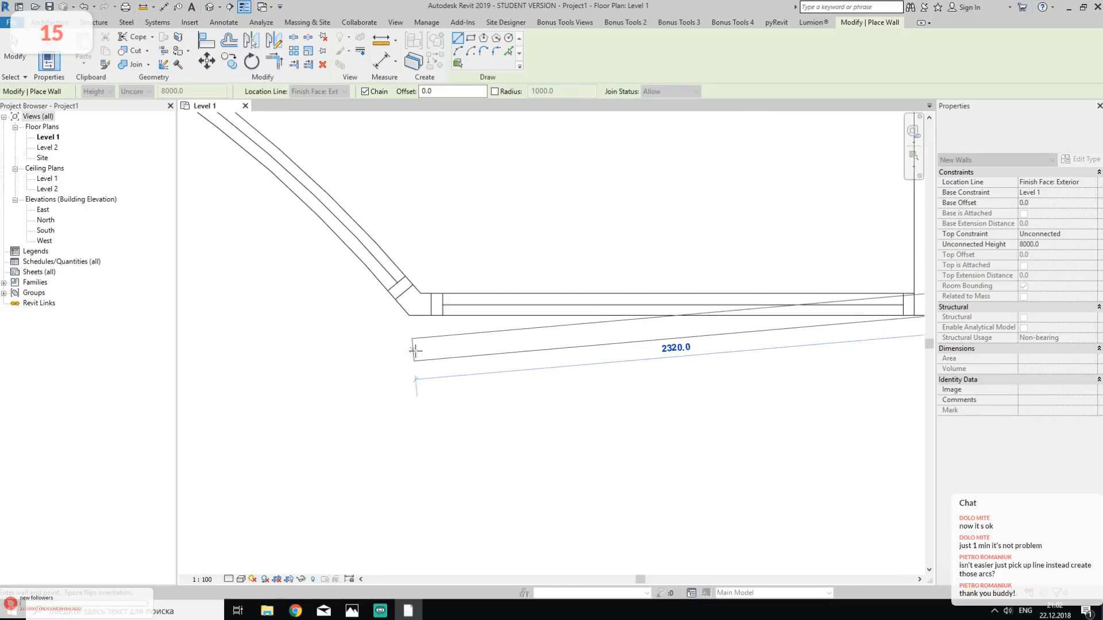
{"action": "left_click", "coordinate": [409, 308]}
{"action": "scroll", "coordinate": [441, 368], "scroll_direction": "down", "scroll_amount": 5}
- Continue the chain with a Start-End-Radius Arc wall, placing its endpoint where the lobby's side wall meets the stair's curved wall
{"action": "middle_click_drag", "start_coordinate": [317, 368], "coordinate": [746, 377]}
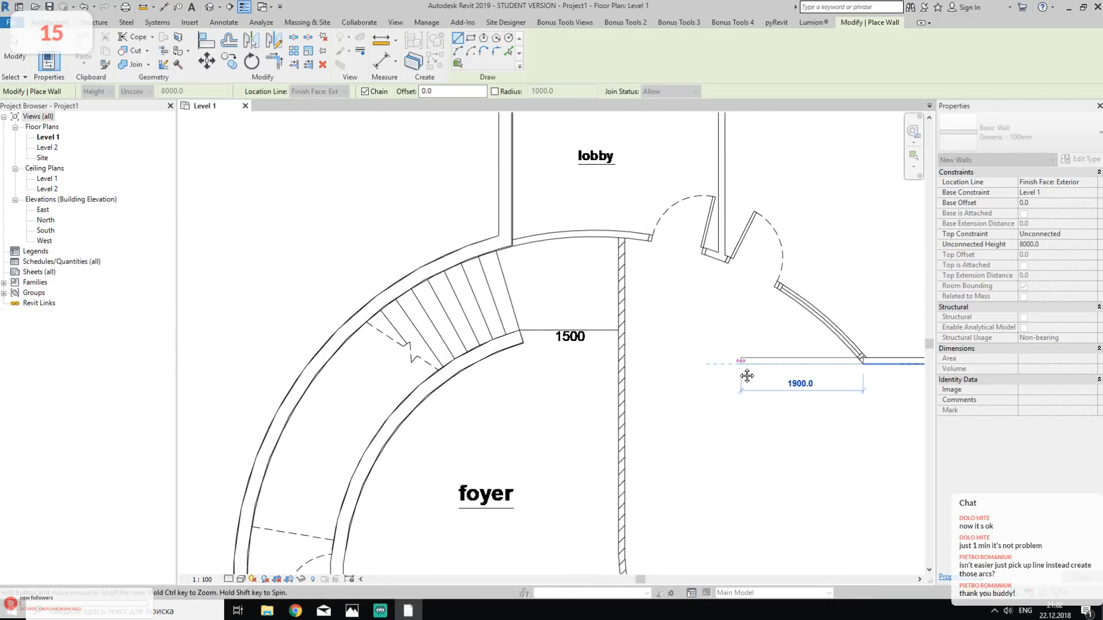
{"action": "scroll", "coordinate": [729, 263], "scroll_direction": "up", "scroll_amount": 1}
{"action": "middle_click_drag", "start_coordinate": [745, 315], "coordinate": [614, 325]}
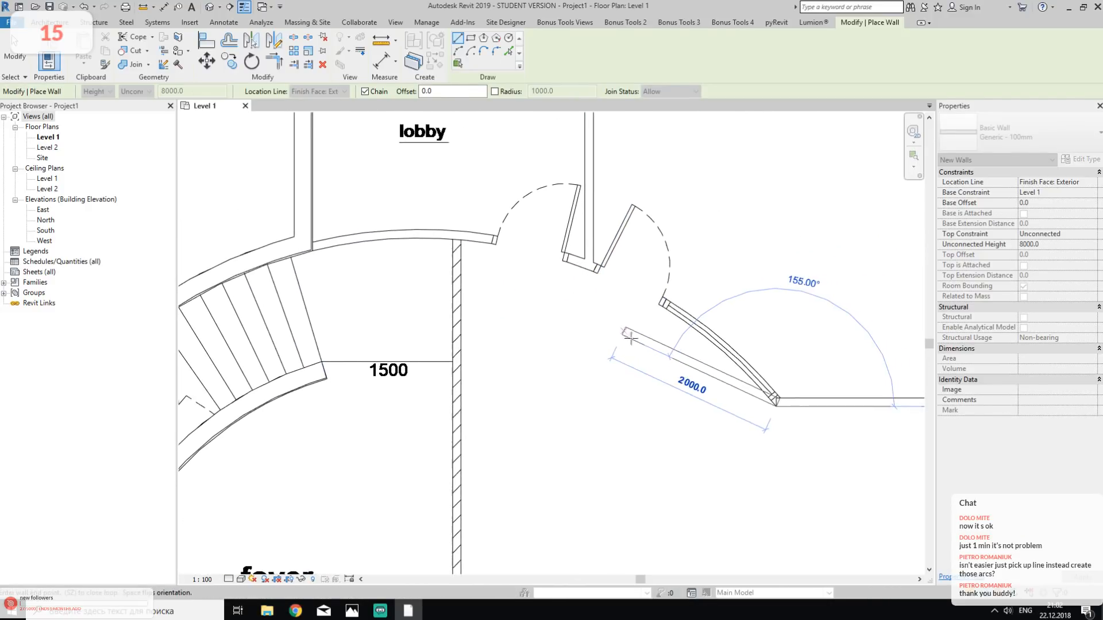
{"action": "left_click", "coordinate": [457, 51]}
{"action": "scroll", "coordinate": [773, 424], "scroll_direction": "up", "scroll_amount": 3}
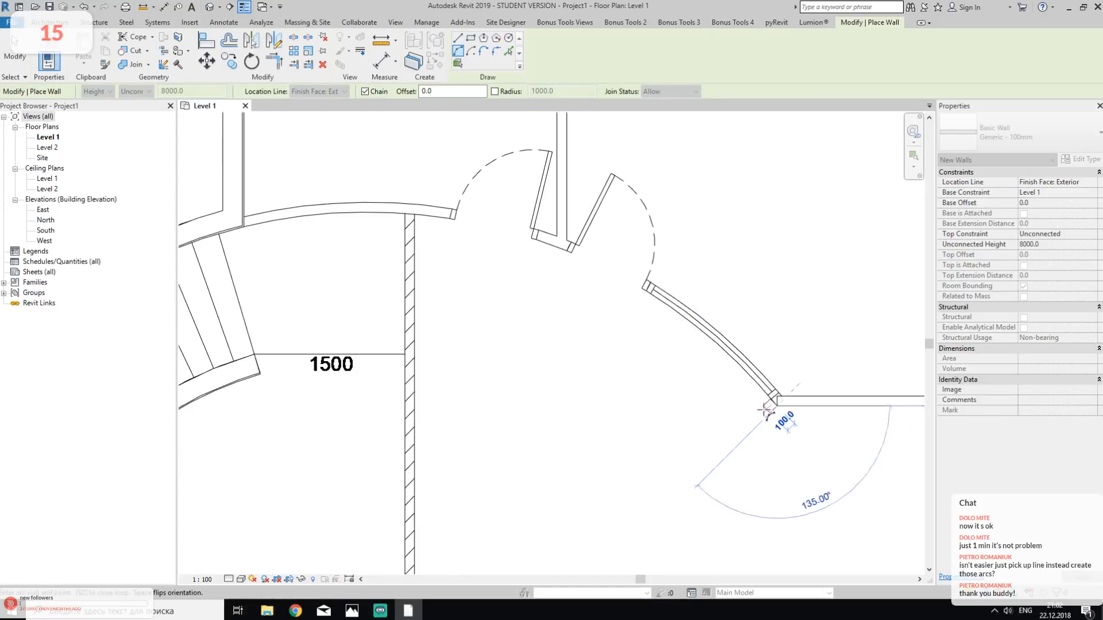
{"action": "middle_click_drag", "start_coordinate": [252, 298], "coordinate": [775, 444]}
{"action": "scroll", "coordinate": [502, 280], "scroll_direction": "up", "scroll_amount": 4}
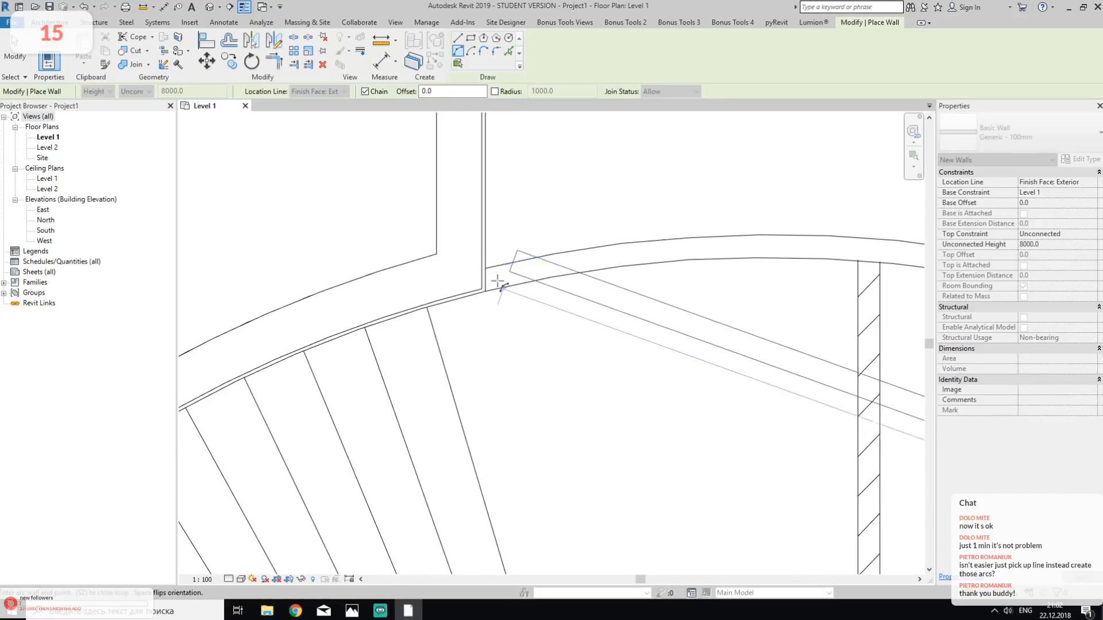
{"action": "left_click", "coordinate": [468, 297]}
{"action": "scroll", "coordinate": [476, 299], "scroll_direction": "down", "scroll_amount": 3}
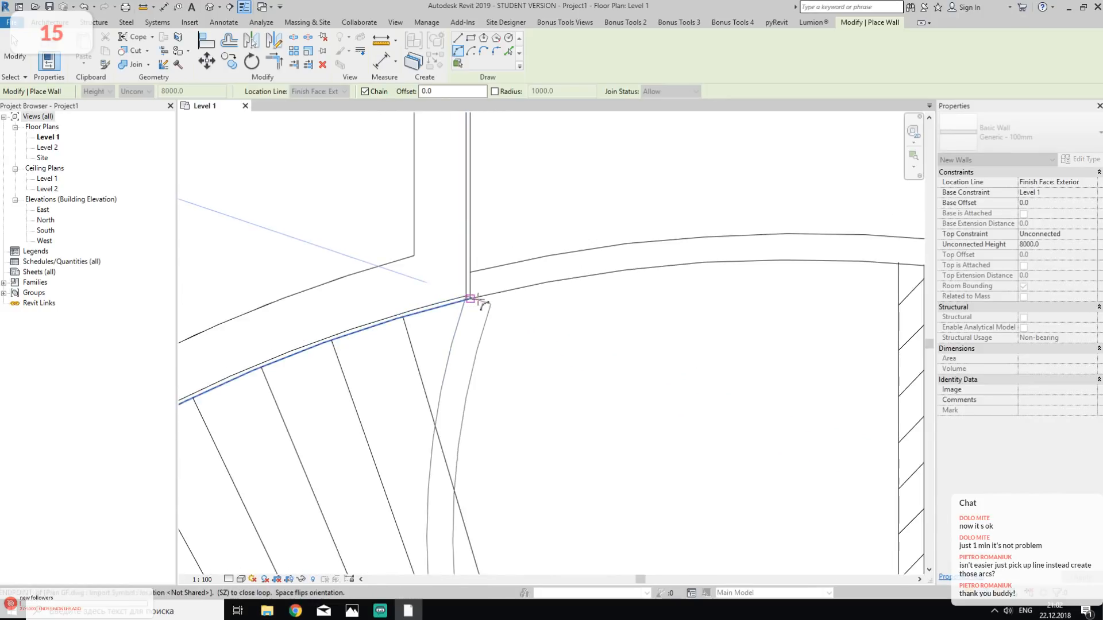
- Set the arc wall's curvature to follow the curved foyer wall past the lobby doors, and finish the wall chain
{"action": "middle_click_drag", "start_coordinate": [762, 281], "coordinate": [570, 270]}
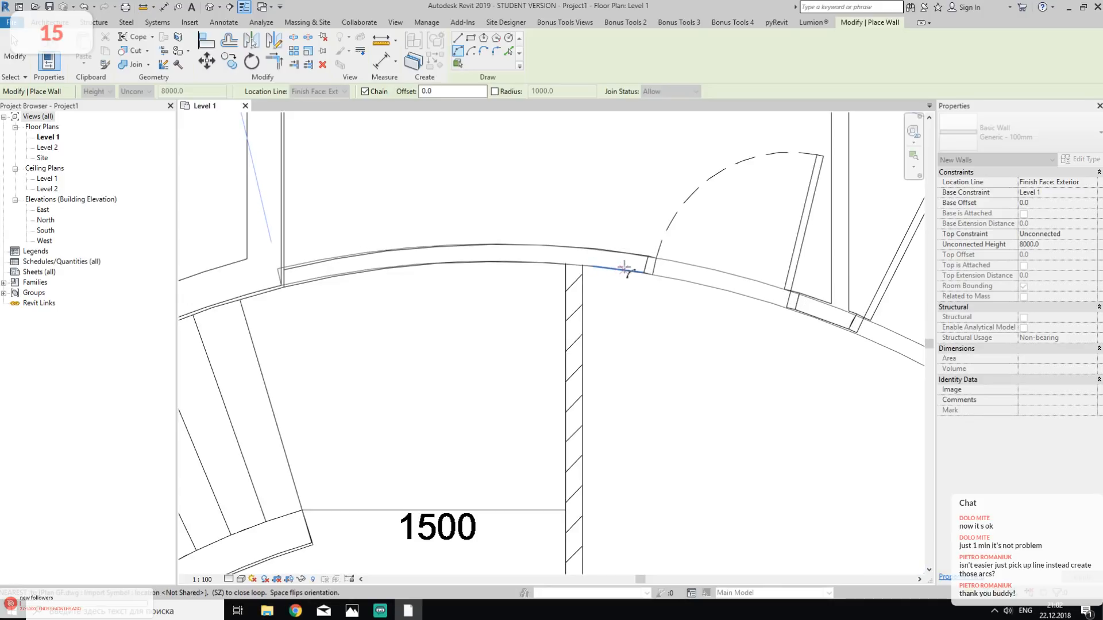
{"action": "scroll", "coordinate": [625, 269], "scroll_direction": "down", "scroll_amount": 2}
{"action": "middle_click_drag", "start_coordinate": [625, 269], "coordinate": [531, 268]}
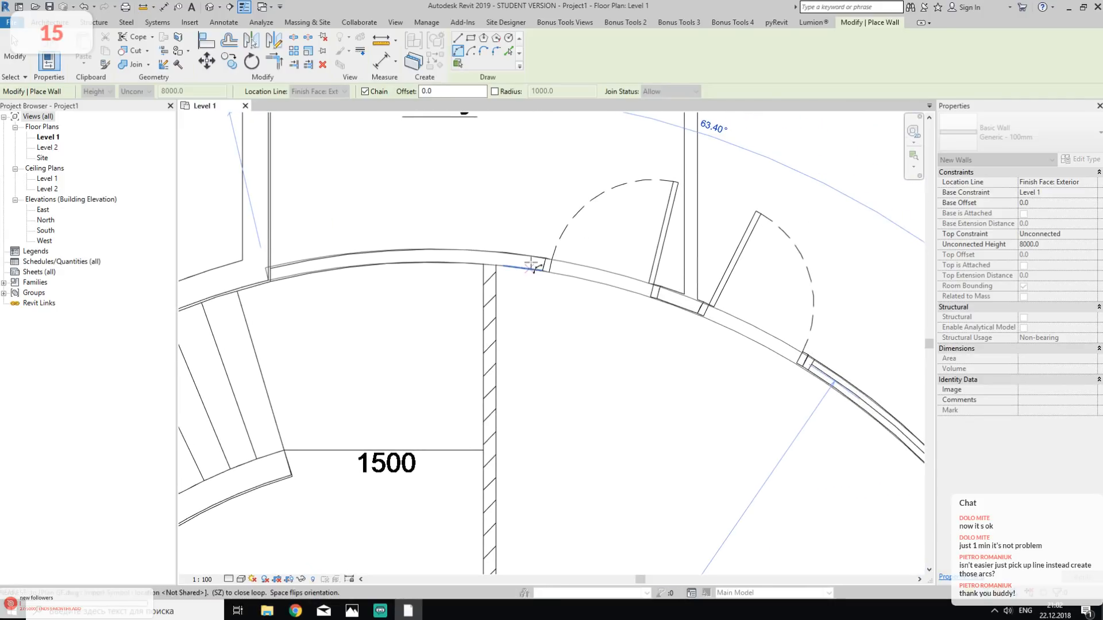
{"action": "scroll", "coordinate": [233, 268], "scroll_direction": "up", "scroll_amount": 5}
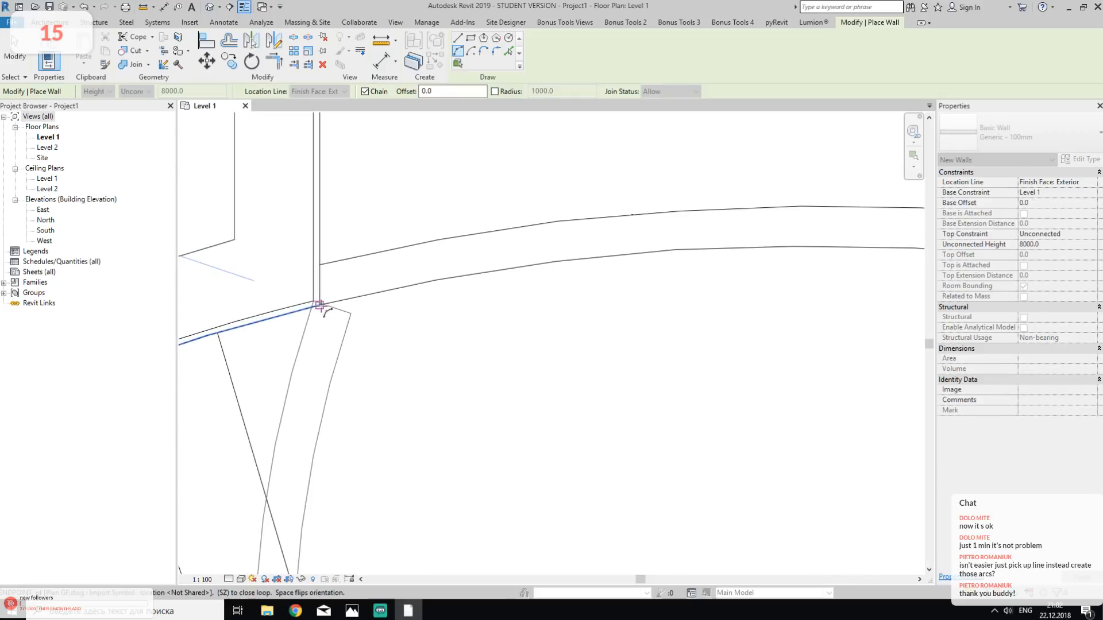
{"action": "left_click", "coordinate": [319, 305]}
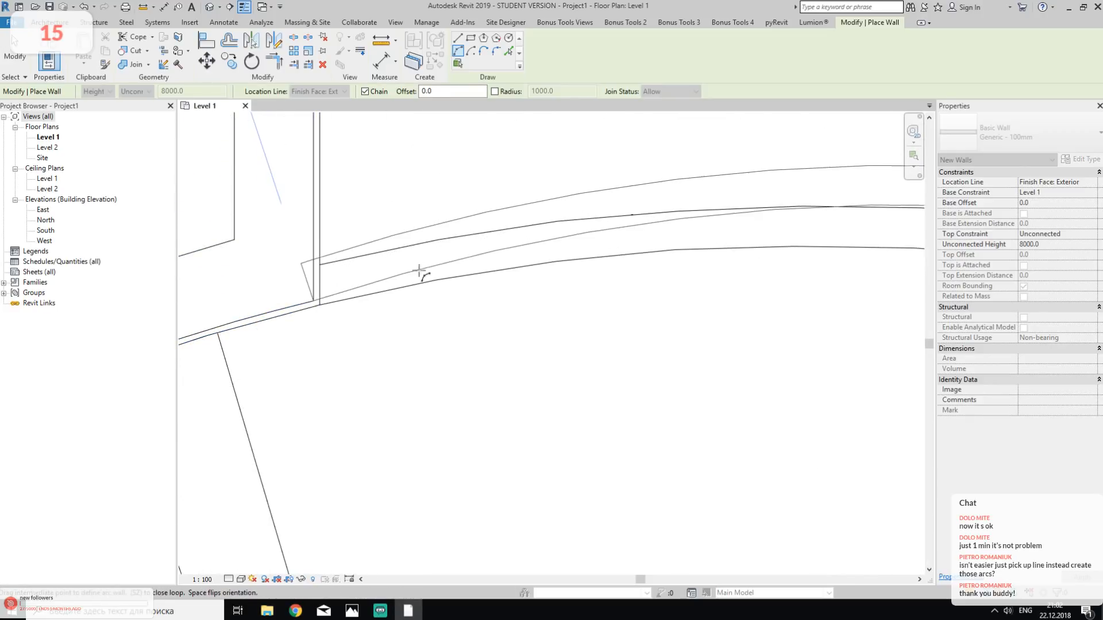
{"action": "scroll", "coordinate": [424, 273], "scroll_direction": "down", "scroll_amount": 4}
{"action": "middle_click_drag", "start_coordinate": [689, 268], "coordinate": [594, 253]}
{"action": "scroll", "coordinate": [625, 250], "scroll_direction": "up", "scroll_amount": 1}
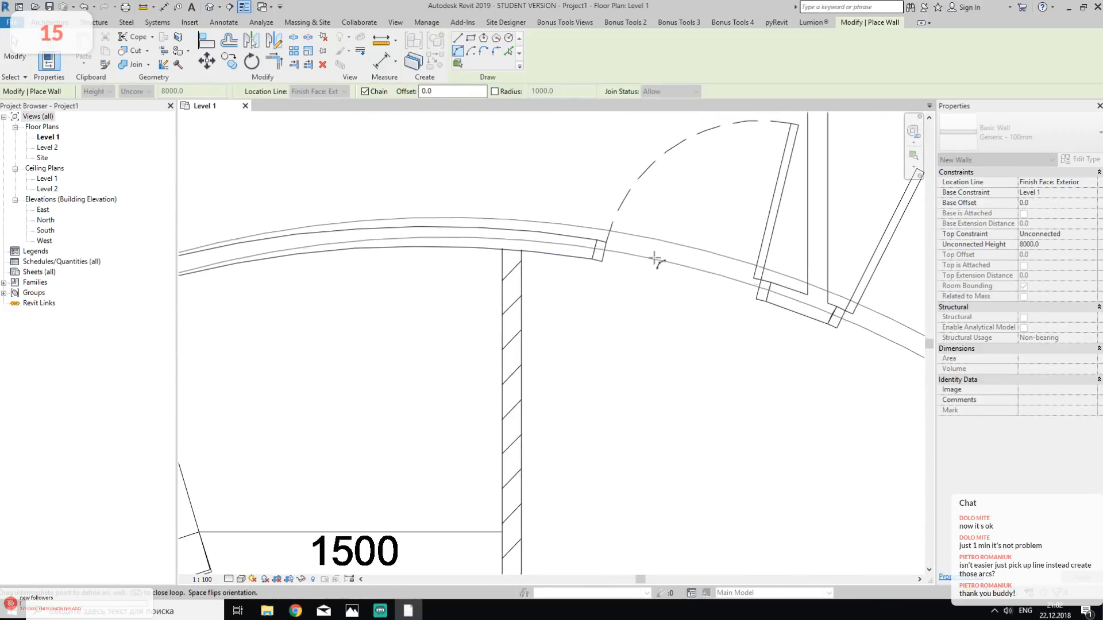
{"action": "left_click", "coordinate": [656, 255]}
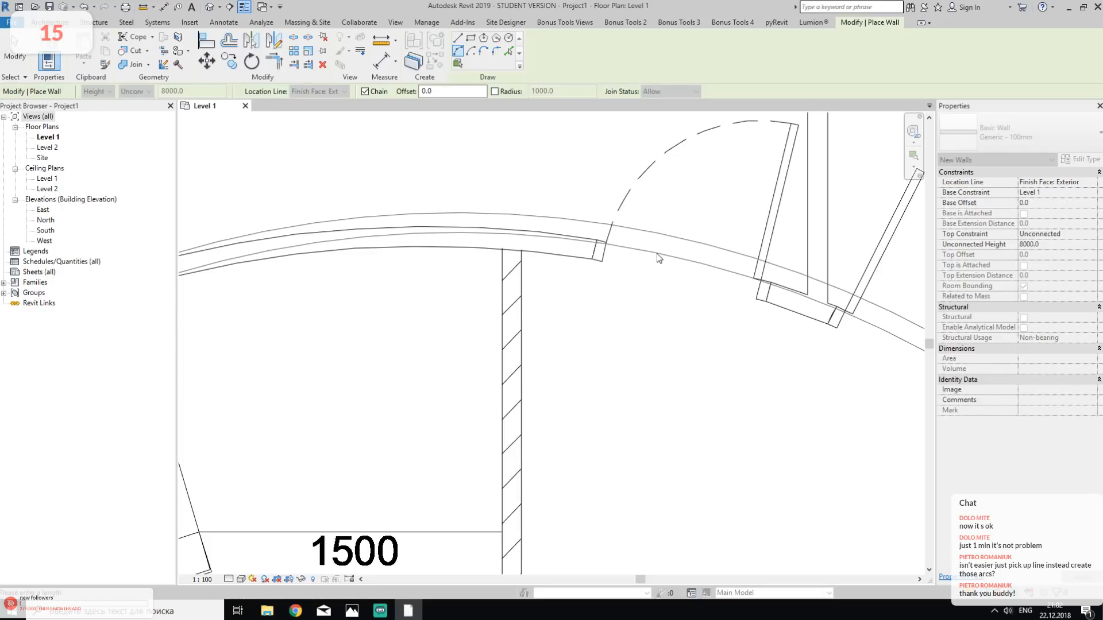
{"action": "scroll", "coordinate": [657, 366], "scroll_direction": "down", "scroll_amount": 3}
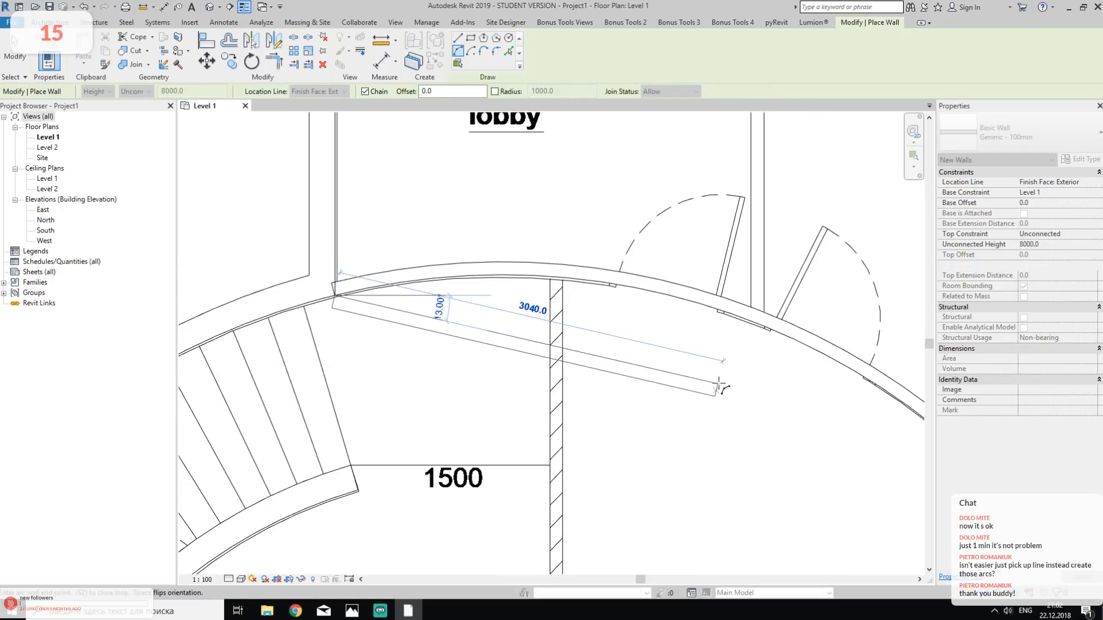
{"action": "middle_click_drag", "start_coordinate": [718, 387], "coordinate": [584, 367]}
{"action": "key", "text": "Escape"}
{"action": "key", "text": "Escape"}
{"action": "scroll", "coordinate": [583, 377], "scroll_direction": "down", "scroll_amount": 2}
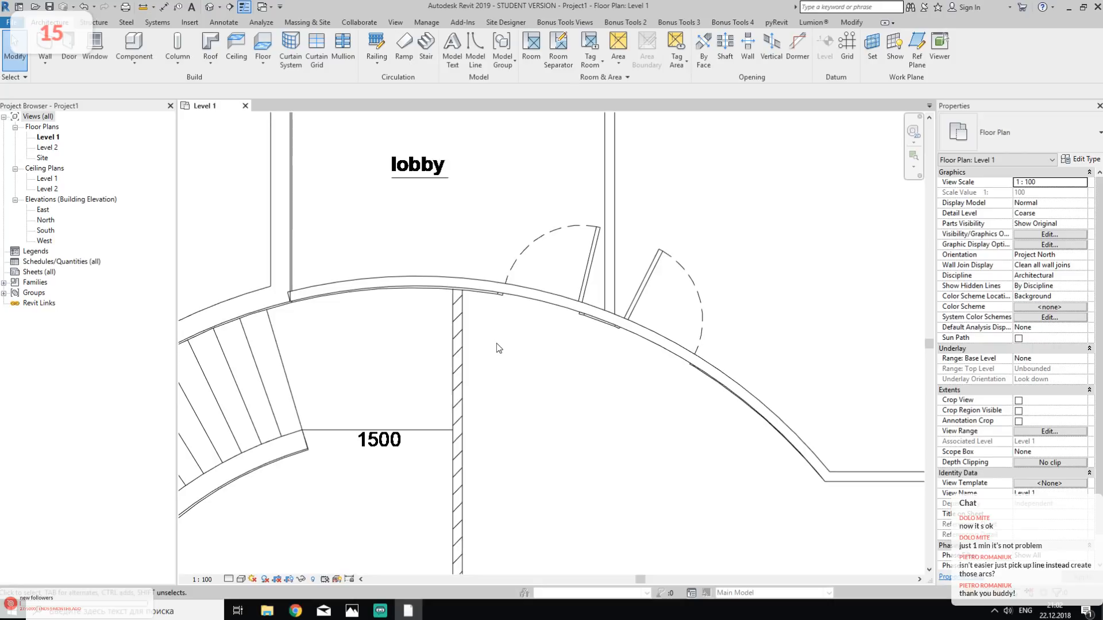
- Examine how the new arc wall lines up with the DWG curve at the lobby doors and at both of its ends
{"action": "scroll", "coordinate": [545, 307], "scroll_direction": "up", "scroll_amount": 4}
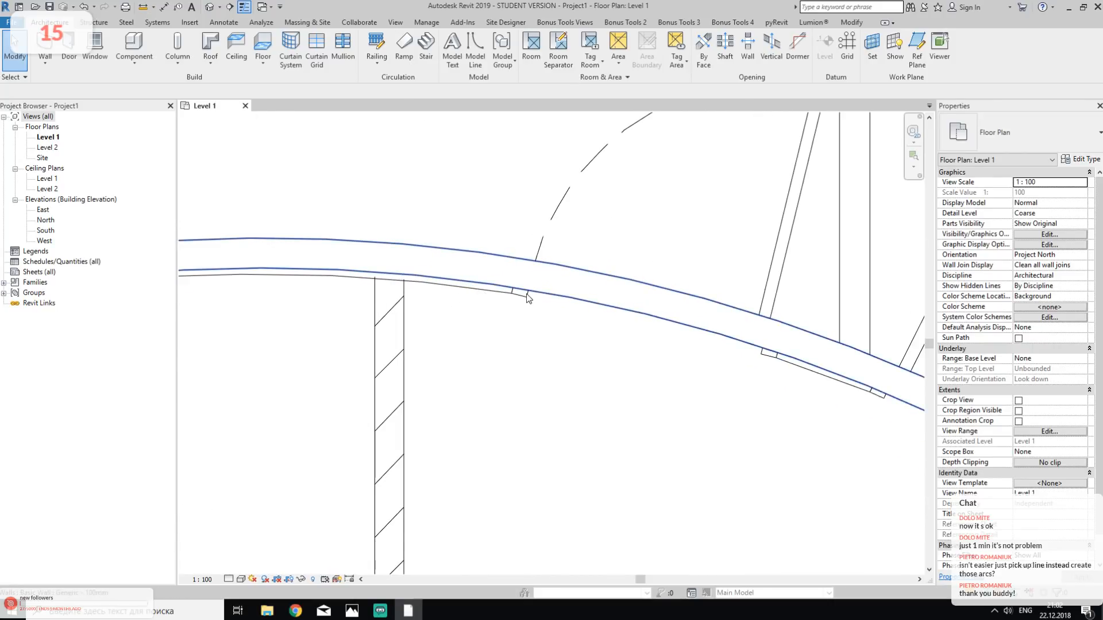
{"action": "scroll", "coordinate": [524, 293], "scroll_direction": "down", "scroll_amount": 2}
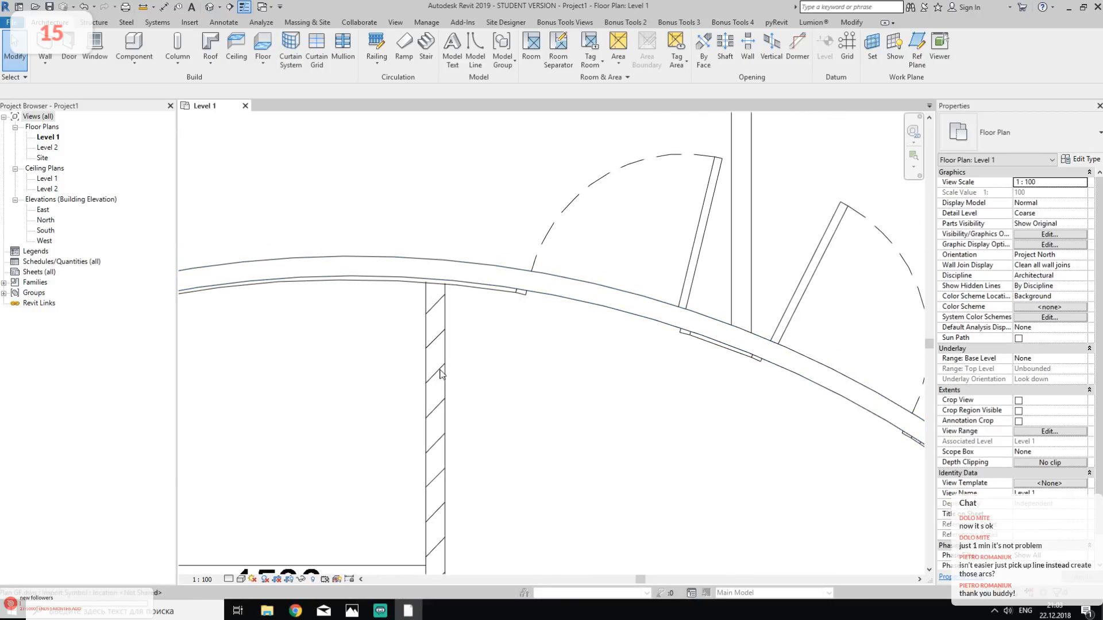
{"action": "middle_click_drag", "start_coordinate": [414, 312], "coordinate": [618, 379]}
{"action": "middle_click_drag", "start_coordinate": [386, 367], "coordinate": [500, 381]}
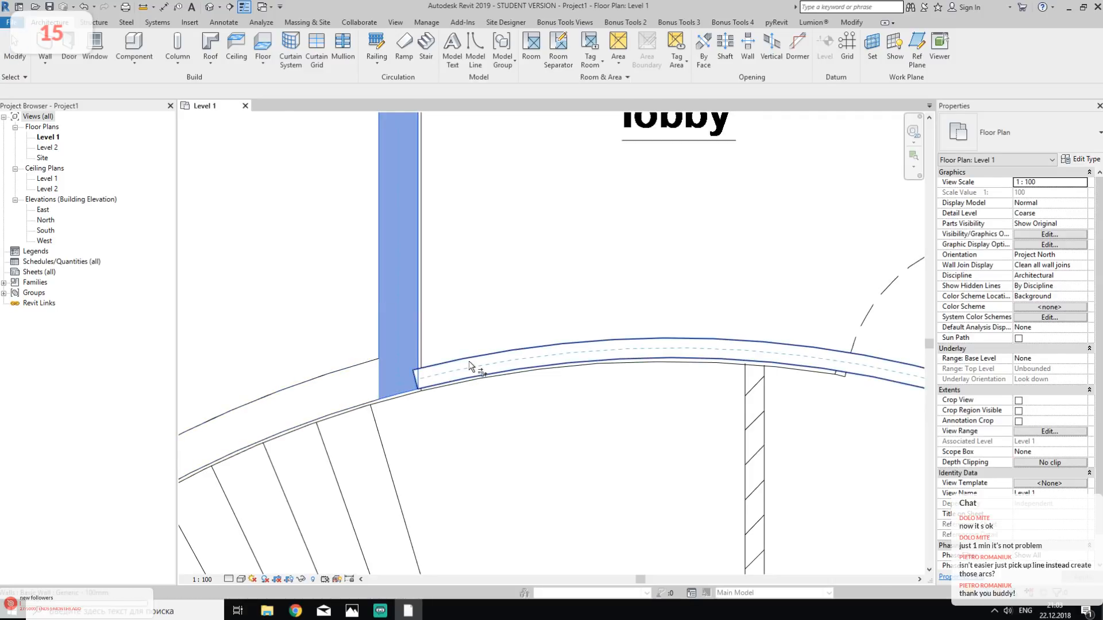
{"action": "scroll", "coordinate": [510, 315], "scroll_direction": "down", "scroll_amount": 5}
{"action": "middle_click_drag", "start_coordinate": [655, 390], "coordinate": [271, 278]}
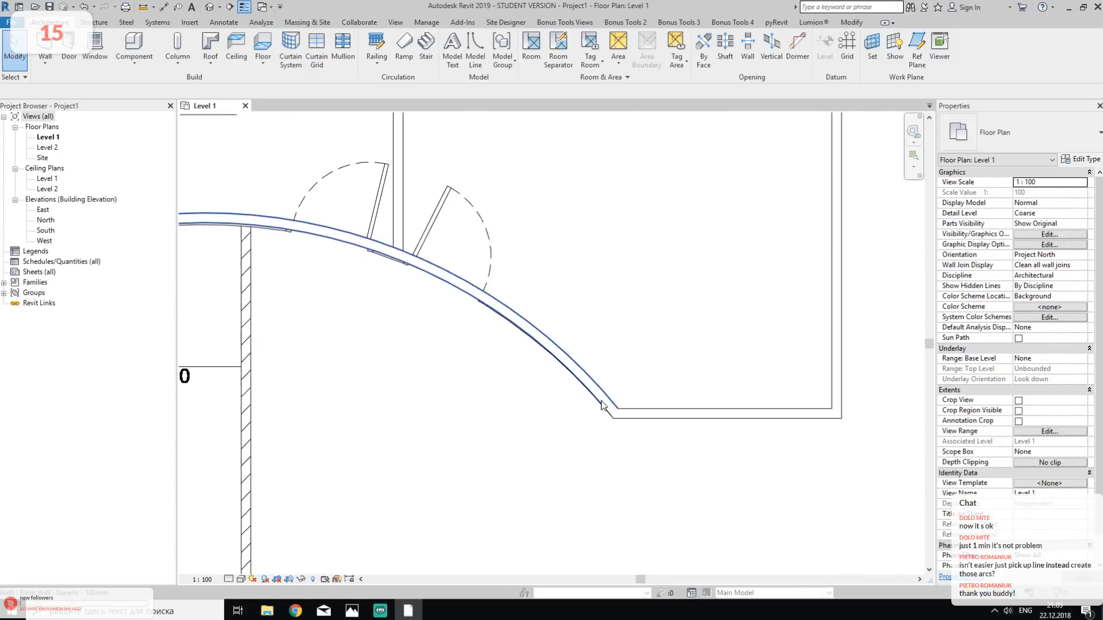
{"action": "middle_click_drag", "start_coordinate": [465, 319], "coordinate": [655, 486]}
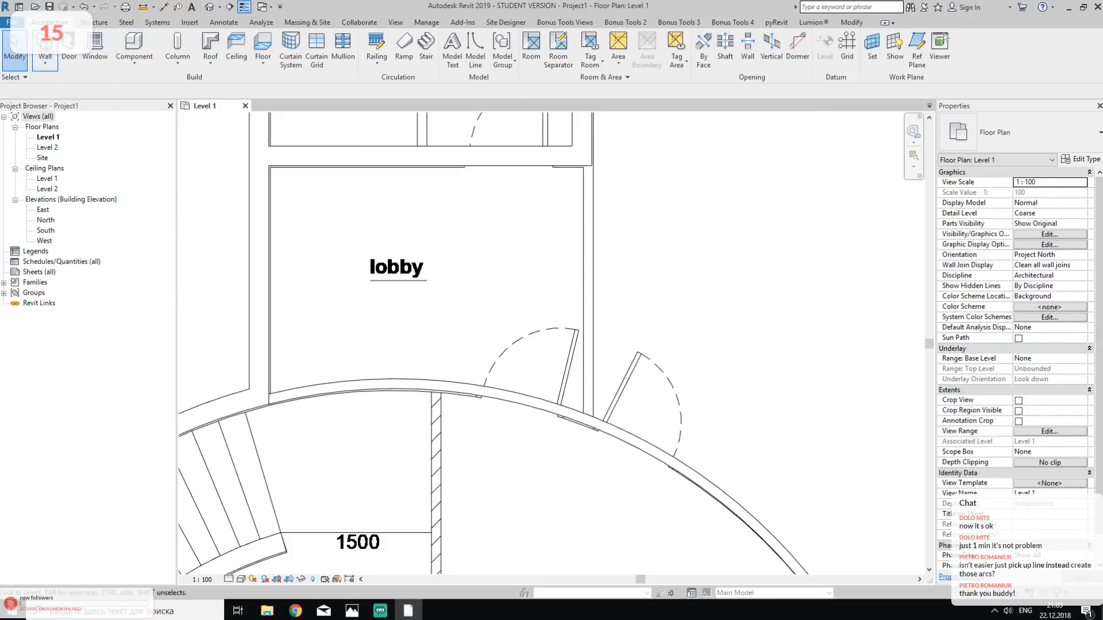
- Draw a Generic - 100mm wall along the lobby's store-side edge, from its upper corner down to the curved foyer wall
{"action": "key", "text": "w"}
{"action": "key", "text": "a"}
{"action": "scroll", "coordinate": [600, 167], "scroll_direction": "up", "scroll_amount": 5}
{"action": "left_click", "coordinate": [567, 155]}
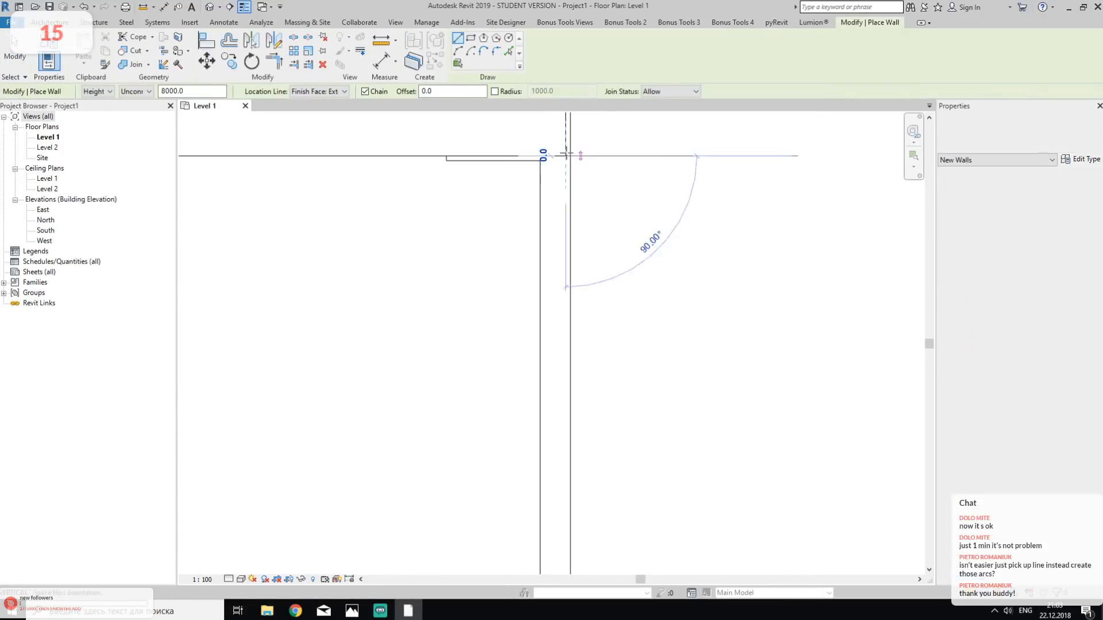
{"action": "scroll", "coordinate": [565, 279], "scroll_direction": "down", "scroll_amount": 3}
{"action": "middle_click_drag", "start_coordinate": [531, 458], "coordinate": [554, 234]}
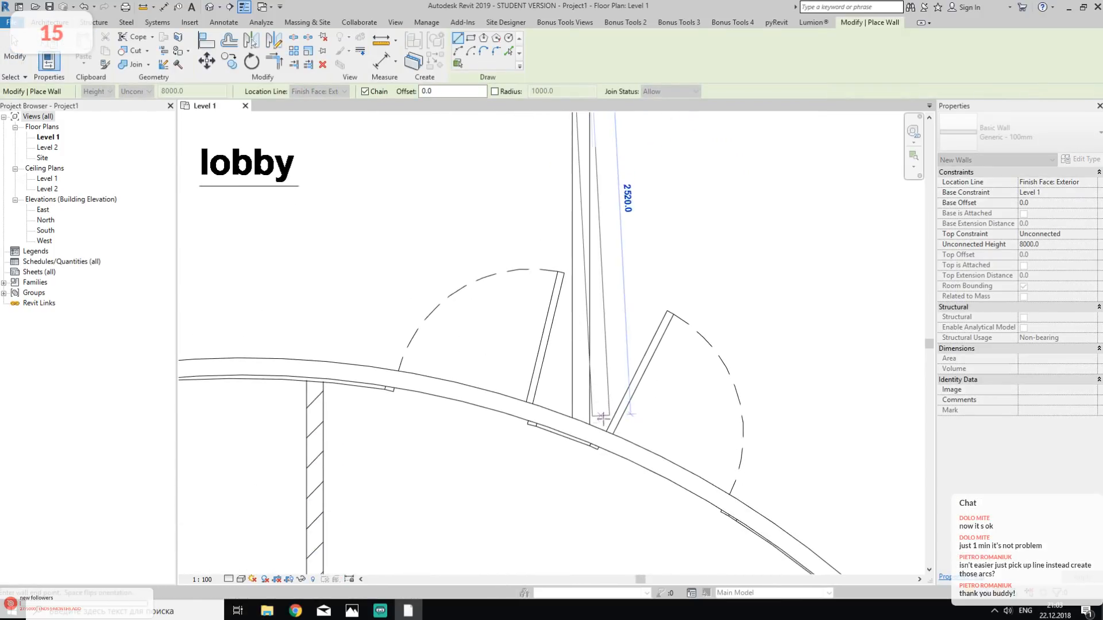
{"action": "left_click", "coordinate": [586, 422]}
{"action": "key", "text": "Escape"}
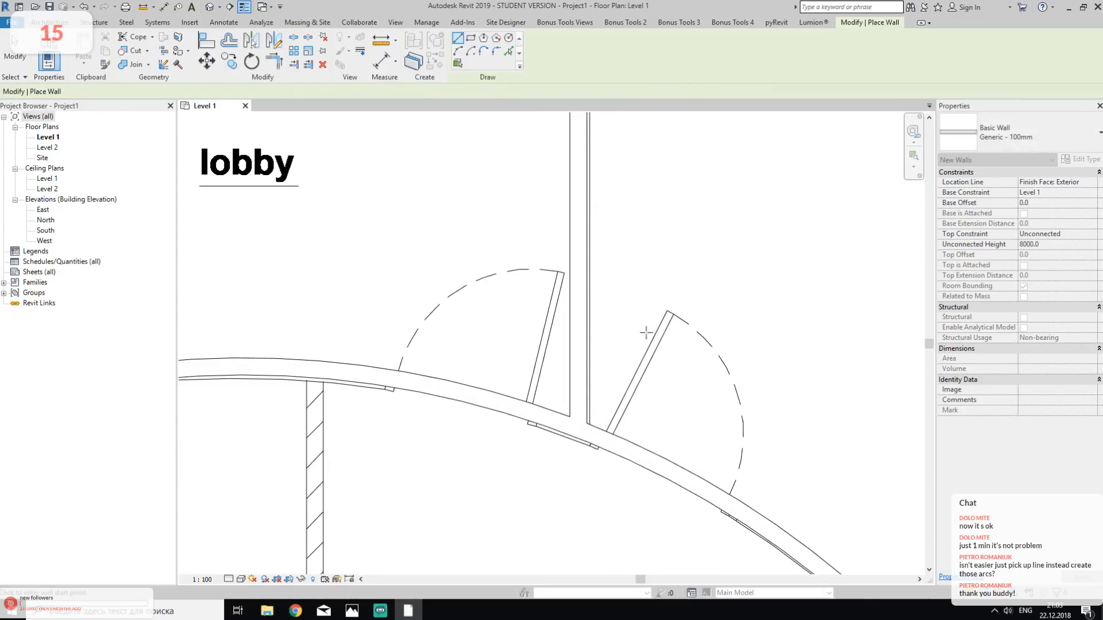
- Draw a 100 mm partition between the staff room and its small lobby, from the disabled wc wall to the opposite wall
{"action": "scroll", "coordinate": [644, 332], "scroll_direction": "down", "scroll_amount": 5}
{"action": "middle_click_drag", "start_coordinate": [595, 275], "coordinate": [595, 426]}
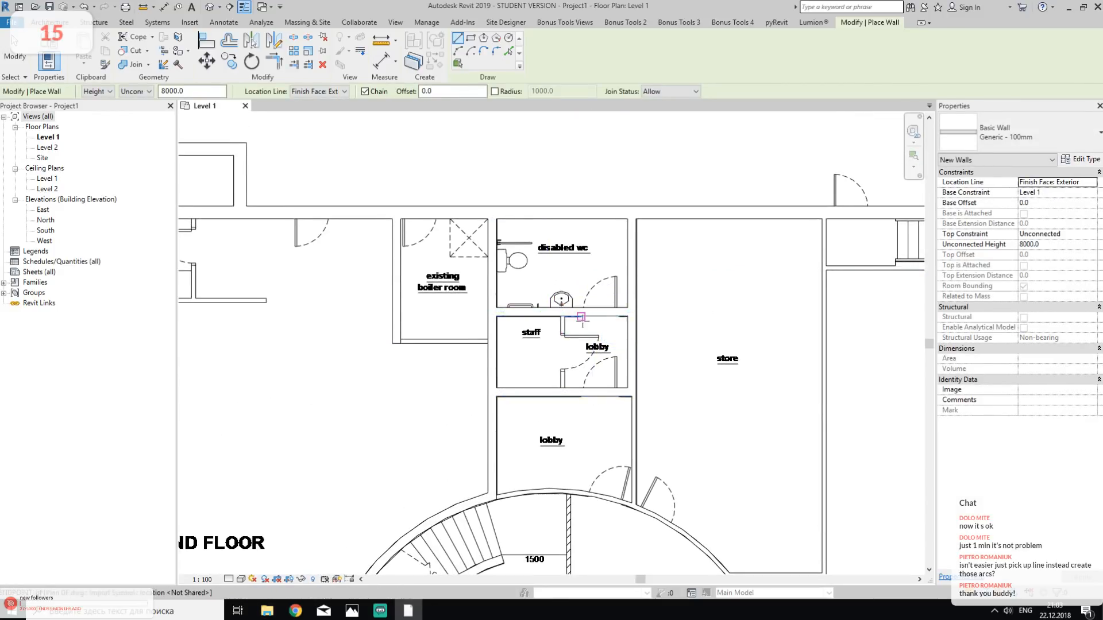
{"action": "scroll", "coordinate": [542, 313], "scroll_direction": "up", "scroll_amount": 7}
{"action": "scroll", "coordinate": [541, 313], "scroll_direction": "up", "scroll_amount": 1}
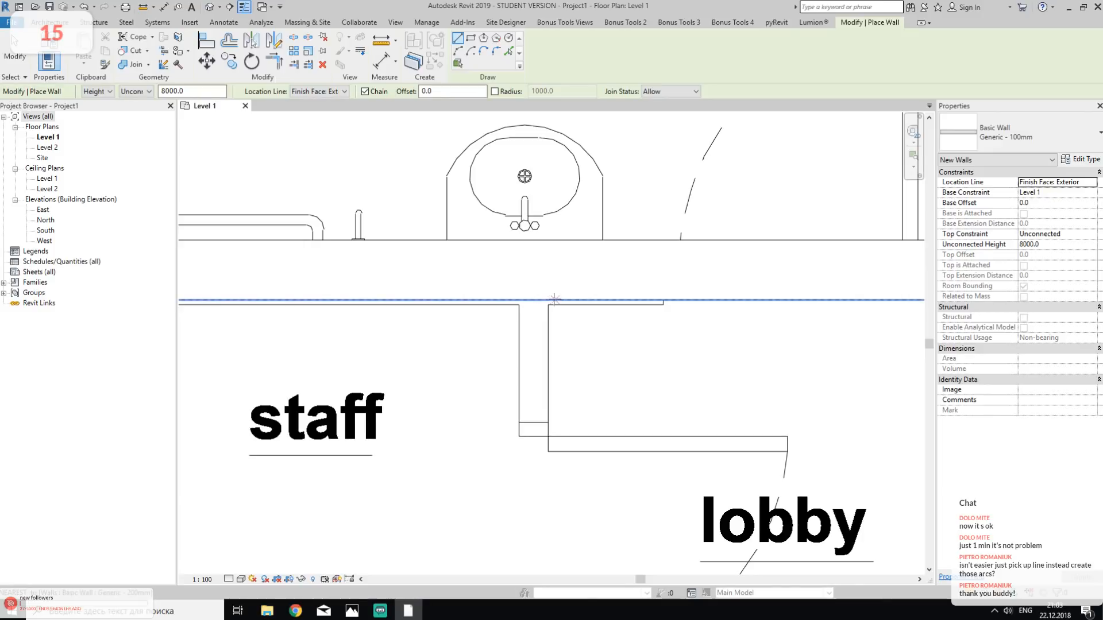
{"action": "left_click", "coordinate": [548, 304]}
{"action": "scroll", "coordinate": [552, 309], "scroll_direction": "down", "scroll_amount": 2}
{"action": "middle_click_drag", "start_coordinate": [596, 404], "coordinate": [540, 288]}
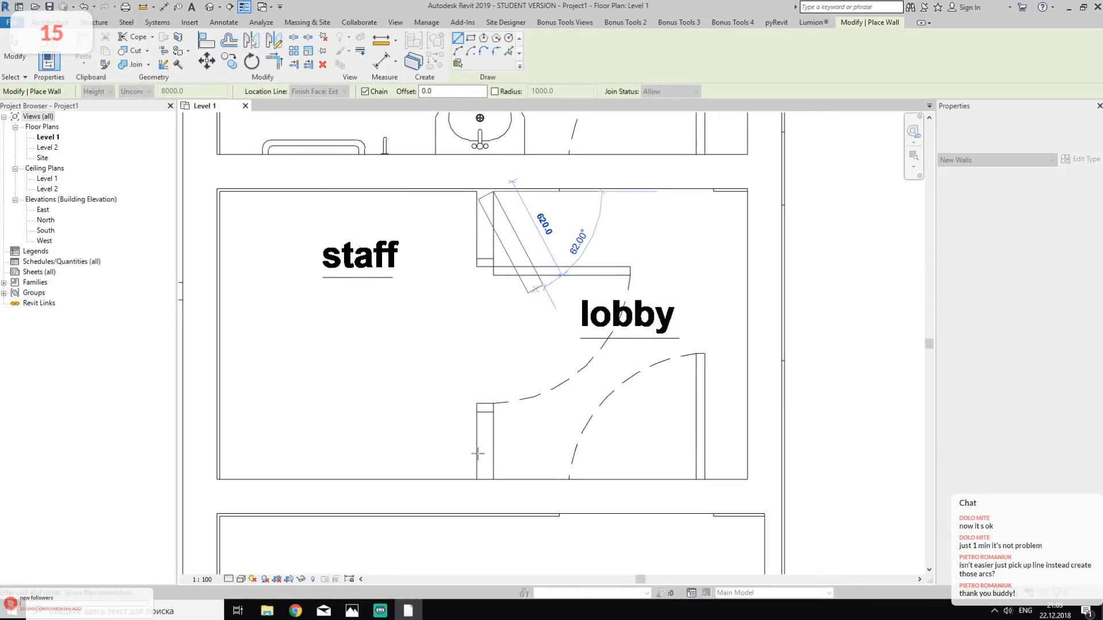
{"action": "left_click", "coordinate": [489, 478]}
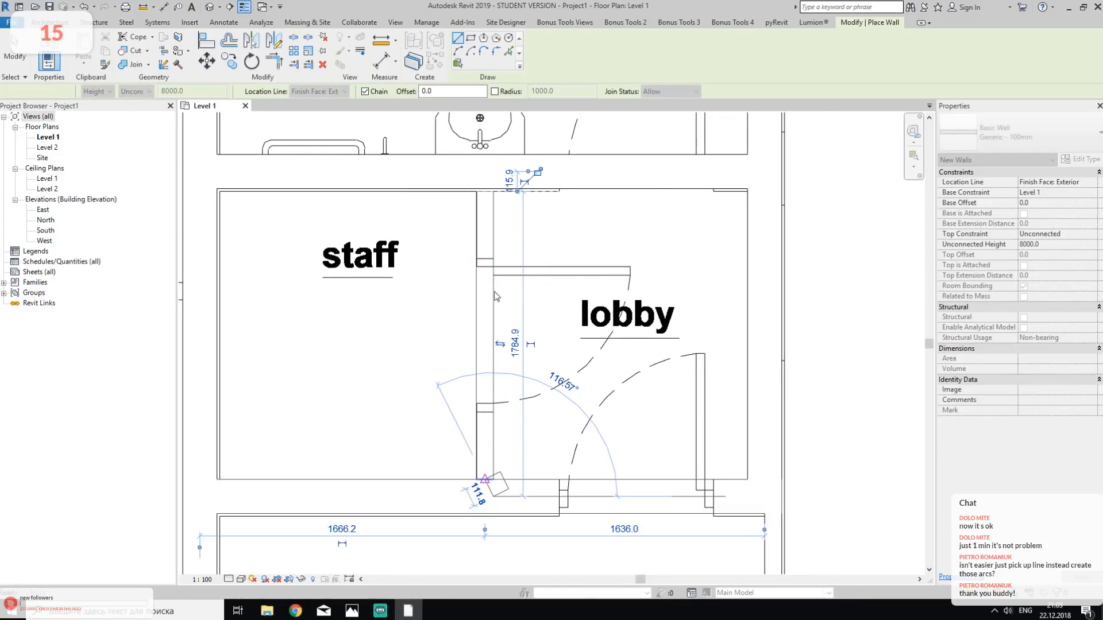
{"action": "key", "text": "Escape"}
{"action": "key", "text": "Escape"}
- Extend the staff room partition's end near the washbasin into the disabled wc wall so the two walls join
{"action": "left_click", "coordinate": [488, 228]}
{"action": "middle_click_drag", "start_coordinate": [488, 228], "coordinate": [518, 360]}
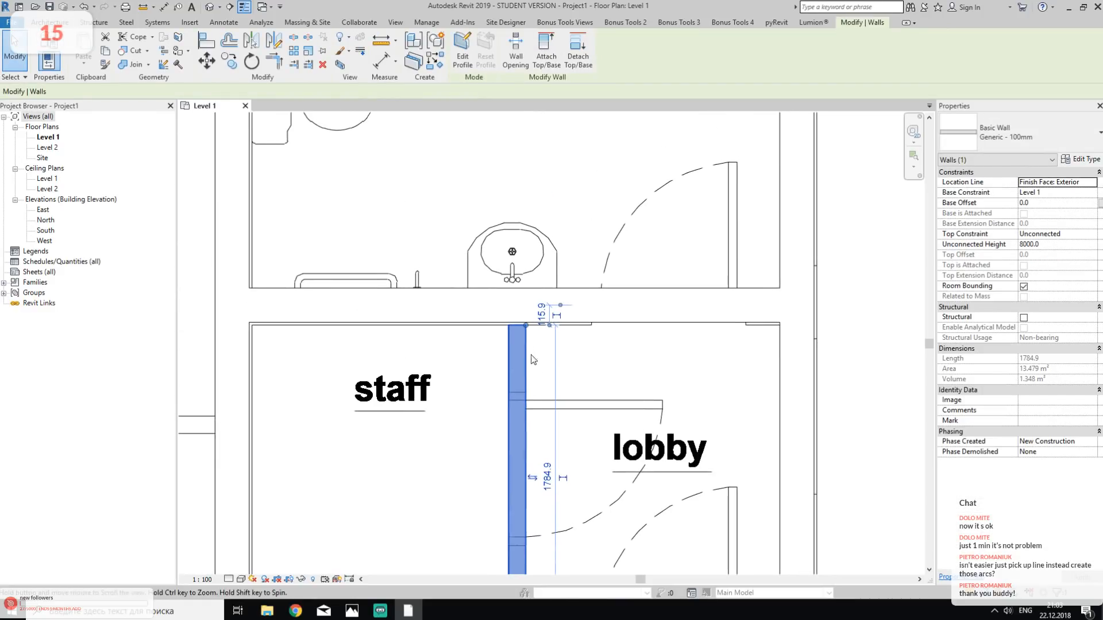
{"action": "scroll", "coordinate": [531, 301], "scroll_direction": "up", "scroll_amount": 7}
{"action": "left_click_drag", "start_coordinate": [513, 364], "coordinate": [513, 294]}
{"action": "left_click", "coordinate": [688, 417]}
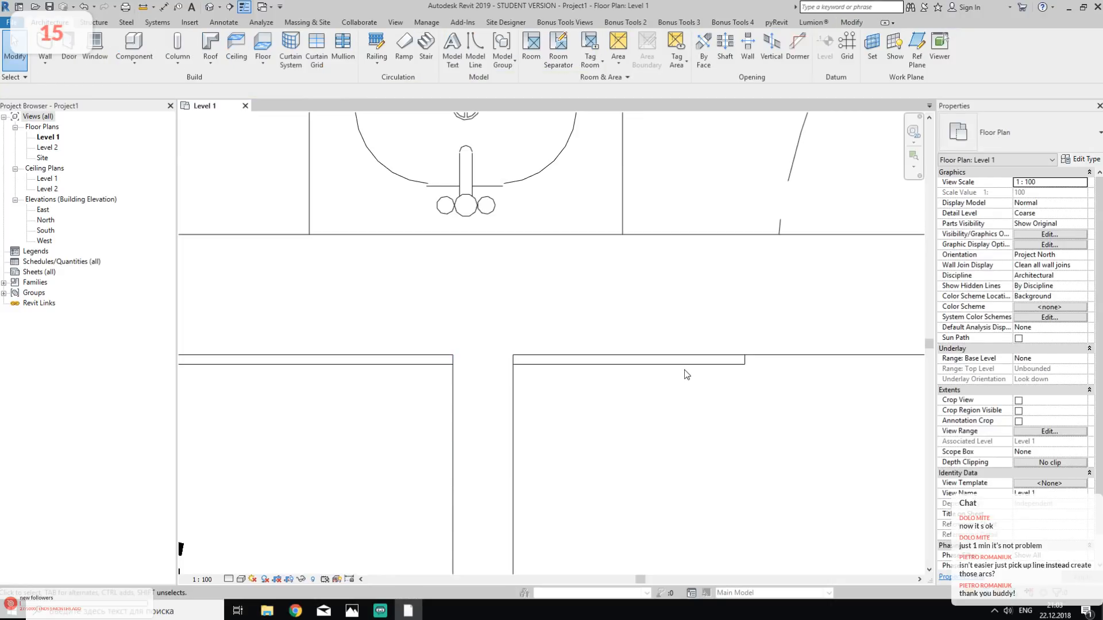
- Draw a 100 mm wall along the existing boiler room's lower side, from its inner corner to the wall beside the staff room
{"action": "scroll", "coordinate": [662, 400], "scroll_direction": "down", "scroll_amount": 5}
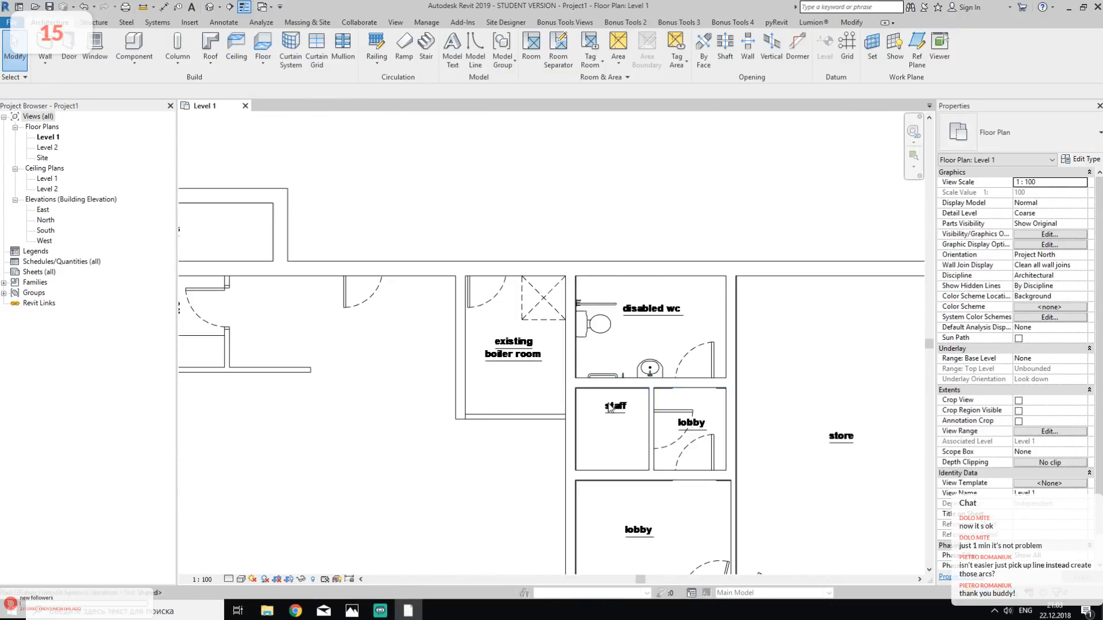
{"action": "scroll", "coordinate": [523, 424], "scroll_direction": "up", "scroll_amount": 4}
{"action": "scroll", "coordinate": [521, 421], "scroll_direction": "up", "scroll_amount": 2}
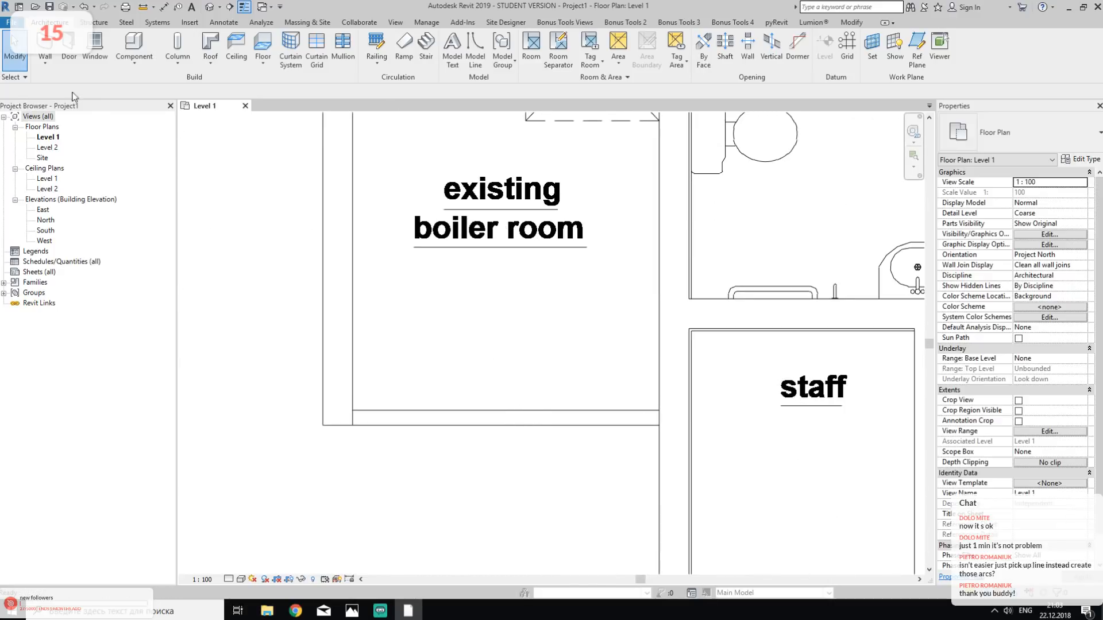
{"action": "left_click", "coordinate": [45, 46]}
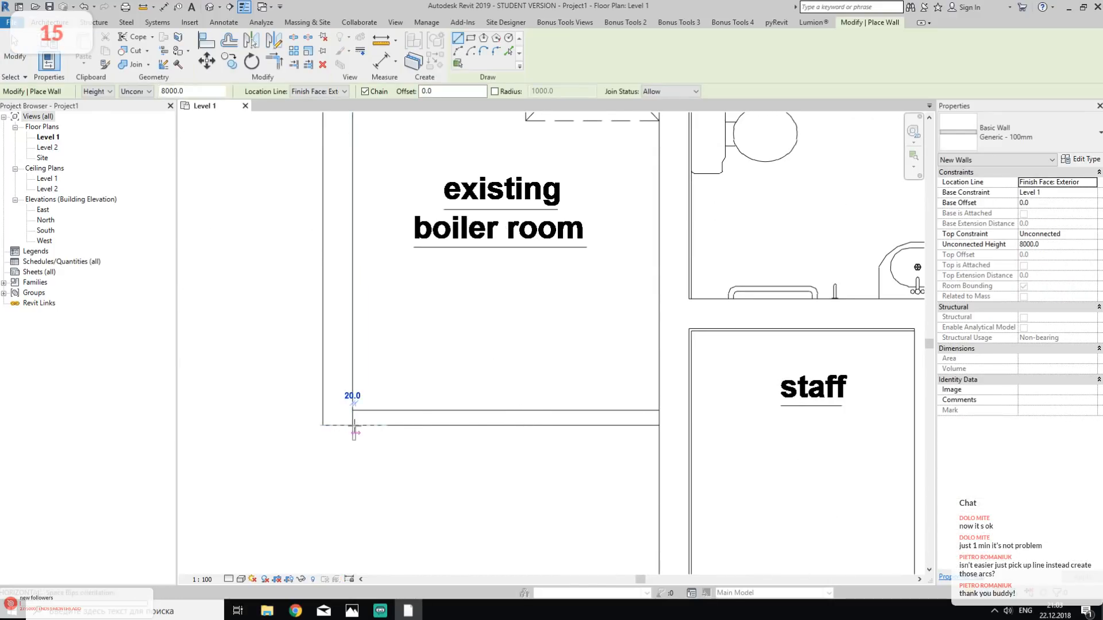
{"action": "left_click", "coordinate": [352, 425]}
{"action": "left_click", "coordinate": [658, 425]}
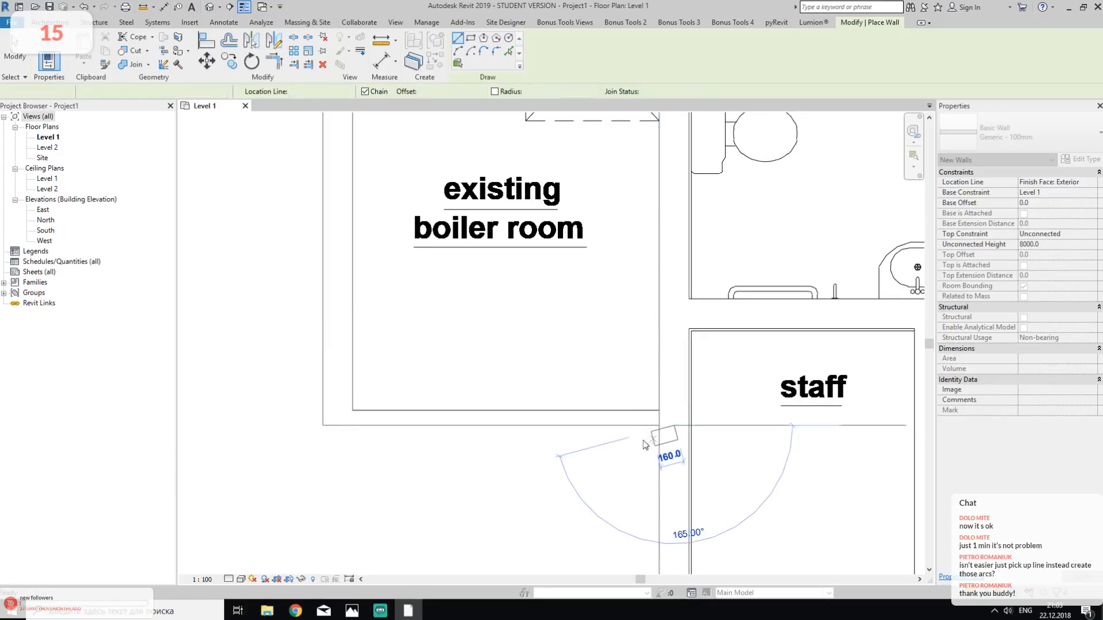
{"action": "key", "text": "Escape"}
{"action": "key", "text": "Escape"}
- Draw a 100 mm wall along the lower side of the disabled wc below the existing escape stairs, through to its free end past the wc
{"action": "scroll", "coordinate": [630, 445], "scroll_direction": "down", "scroll_amount": 4}
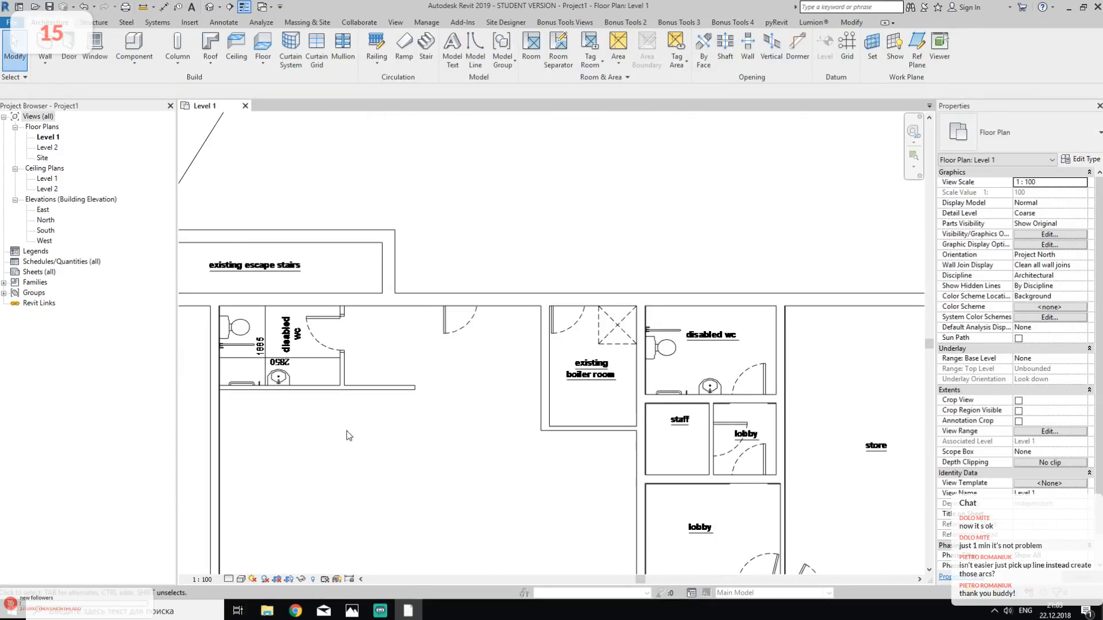
{"action": "scroll", "coordinate": [521, 356], "scroll_direction": "up", "scroll_amount": 2}
{"action": "scroll", "coordinate": [521, 356], "scroll_direction": "up", "scroll_amount": 2}
{"action": "scroll", "coordinate": [305, 395], "scroll_direction": "up", "scroll_amount": 5}
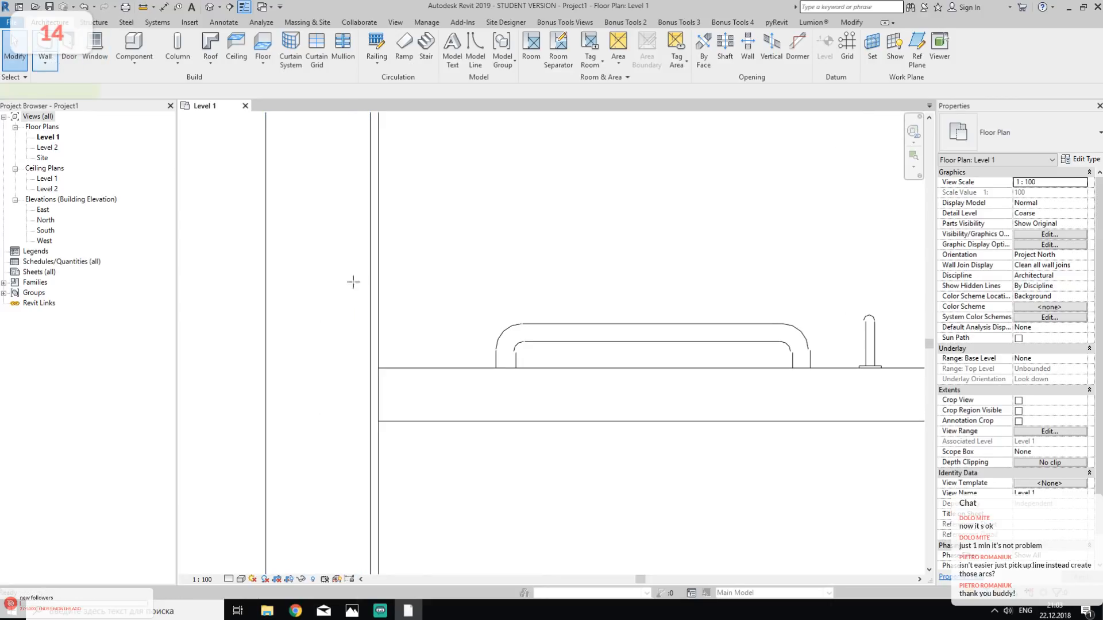
{"action": "left_click", "coordinate": [442, 365]}
{"action": "scroll", "coordinate": [459, 350], "scroll_direction": "down", "scroll_amount": 4}
{"action": "middle_click_drag", "start_coordinate": [719, 416], "coordinate": [262, 419]}
{"action": "scroll", "coordinate": [281, 417], "scroll_direction": "down", "scroll_amount": 1}
{"action": "left_click", "coordinate": [664, 369]}
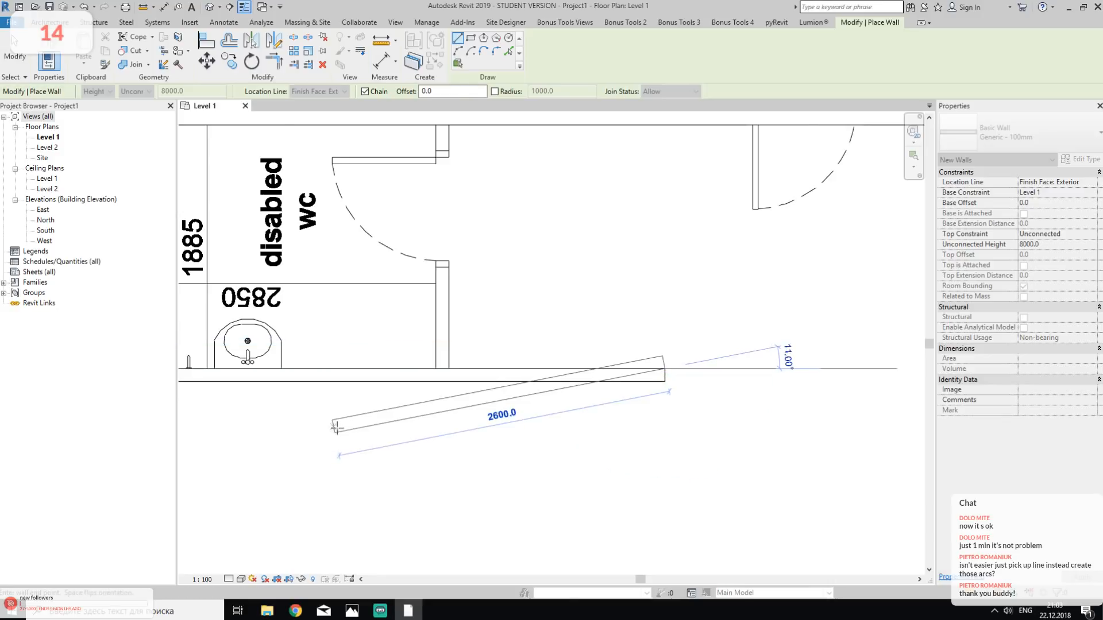
{"action": "middle_click_drag", "start_coordinate": [333, 428], "coordinate": [662, 400]}
{"action": "key", "text": "Escape"}
{"action": "key", "text": "Escape"}
- Extend the new disabled wc wall's end to the side wall beside the toilet
{"action": "left_click", "coordinate": [396, 345]}
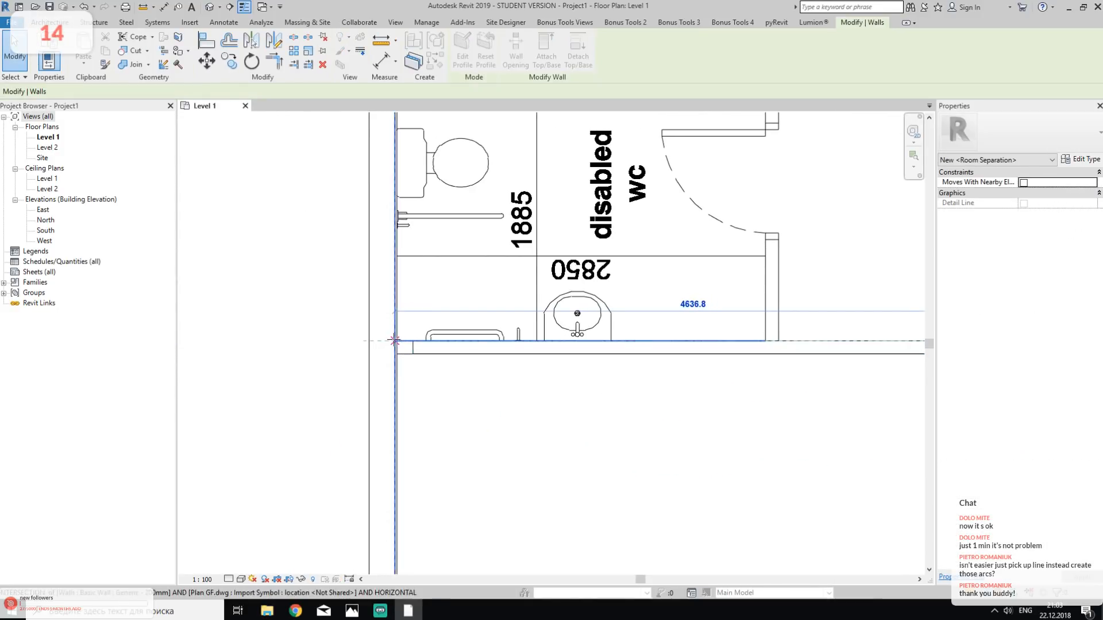
{"action": "left_click_drag", "start_coordinate": [394, 340], "coordinate": [394, 341]}
{"action": "key", "text": "Escape"}
- Draw a 100 mm wall across the disabled wc's door side, from its lower wall up to the wall below the escape stairs
{"action": "middle_click_drag", "start_coordinate": [690, 419], "coordinate": [407, 460]}
{"action": "middle_click_drag", "start_coordinate": [615, 308], "coordinate": [615, 343]}
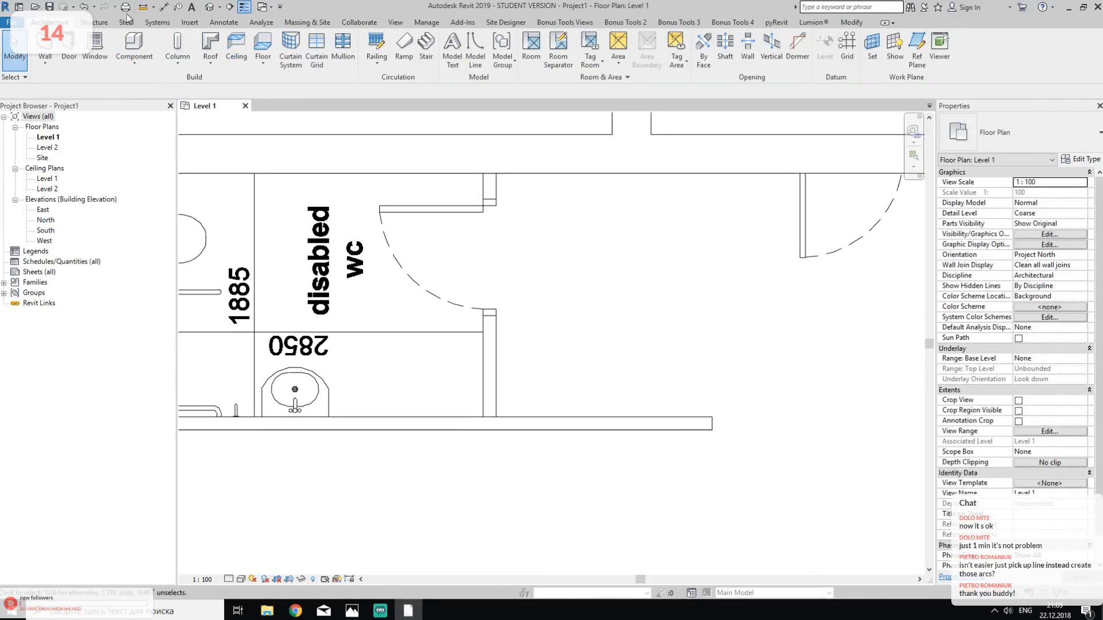
{"action": "left_click", "coordinate": [45, 46]}
{"action": "left_click", "coordinate": [495, 417]}
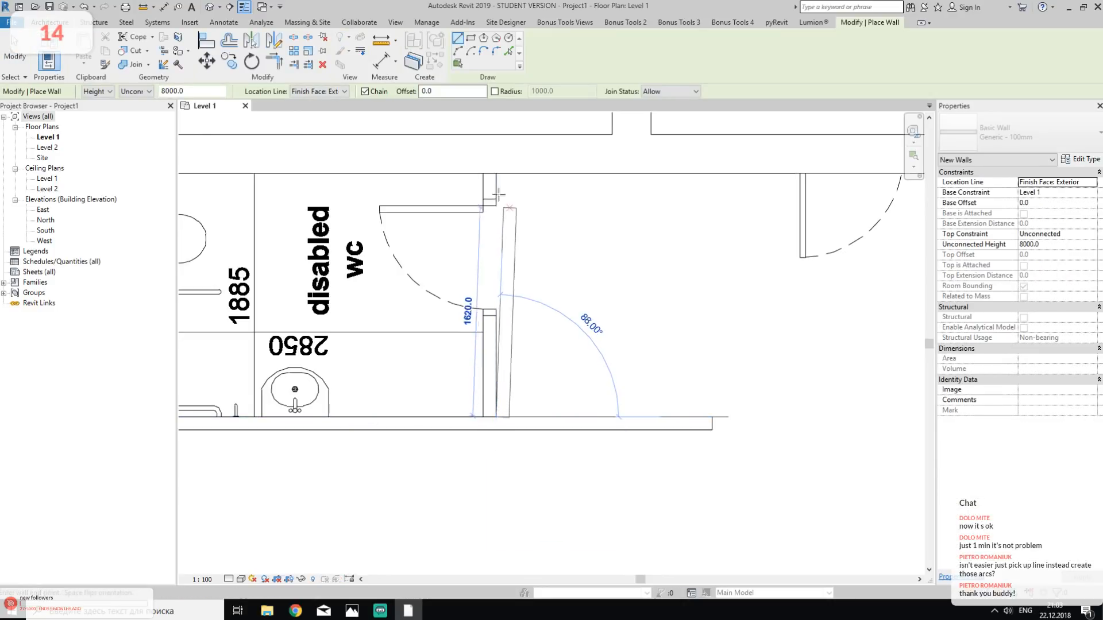
{"action": "left_click", "coordinate": [492, 173]}
{"action": "key", "text": "Escape"}
{"action": "key", "text": "Escape"}
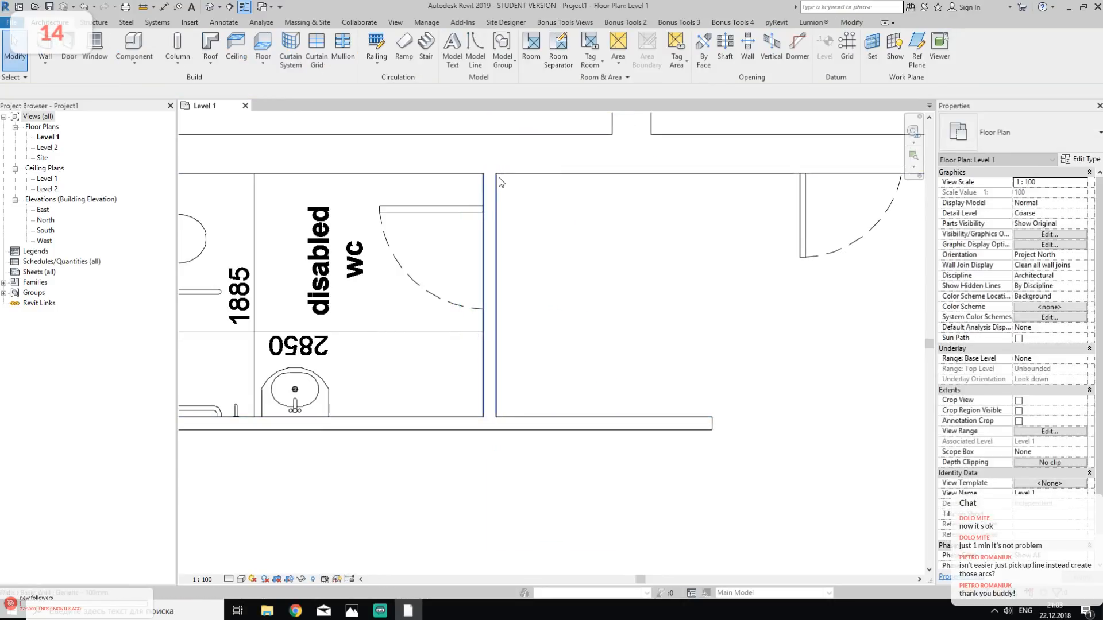
- Examine the traced ground floor walls in the whole plan and in the default 3D view from a low side angle
{"action": "scroll", "coordinate": [673, 309], "scroll_direction": "down", "scroll_amount": 2}
{"action": "middle_click_drag", "start_coordinate": [648, 313], "coordinate": [634, 345]}
{"action": "scroll", "coordinate": [632, 345], "scroll_direction": "down", "scroll_amount": 3}
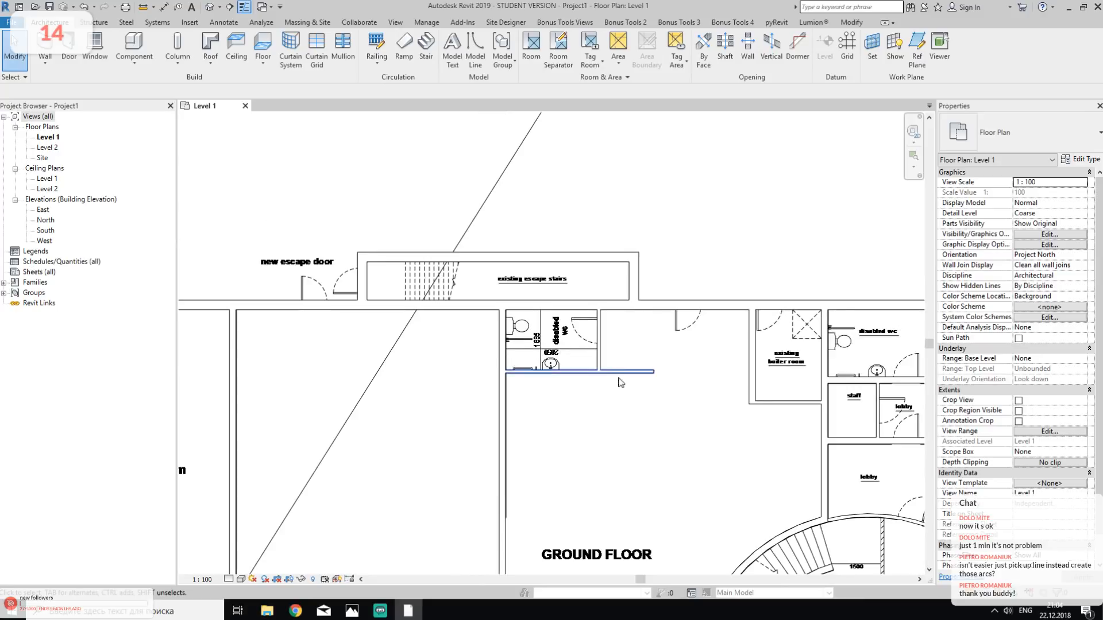
{"action": "middle_click_drag", "start_coordinate": [611, 437], "coordinate": [437, 195]}
{"action": "scroll", "coordinate": [569, 477], "scroll_direction": "down", "scroll_amount": 3}
{"action": "middle_click_drag", "start_coordinate": [524, 481], "coordinate": [400, 370]}
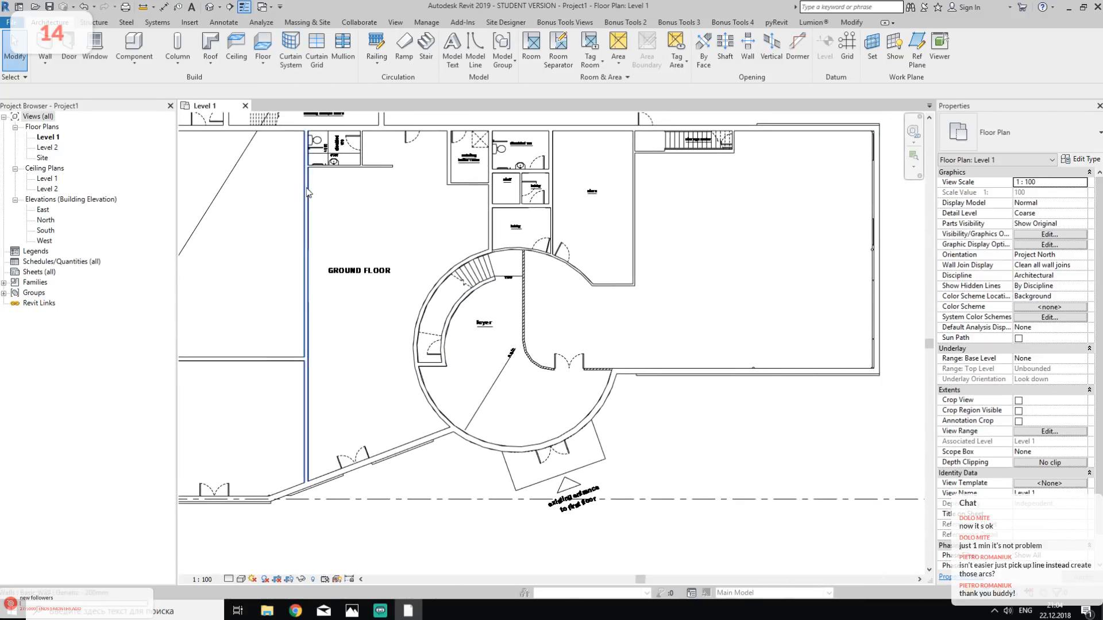
{"action": "left_click", "coordinate": [208, 7]}
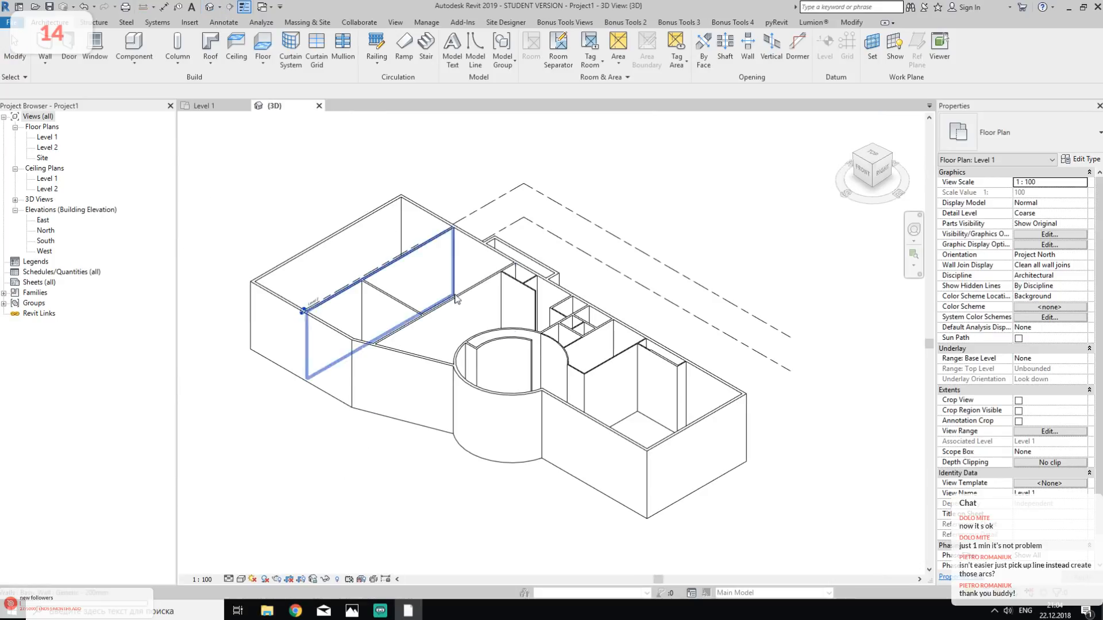
{"action": "middle_click_drag", "start_coordinate": [449, 483], "coordinate": [356, 340], "text": "shift"}
- Switch to the photo viewer to examine the building's reference photo, and return to the Revit model
{"action": "mouse_move", "coordinate": [351, 612]}
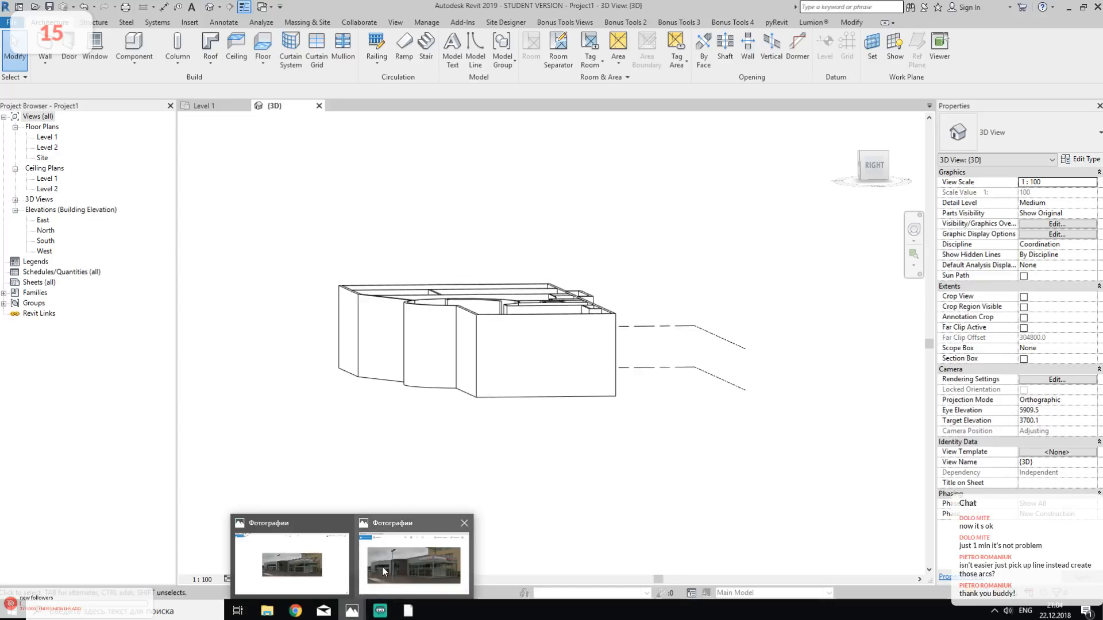
{"action": "left_click", "coordinate": [419, 526]}
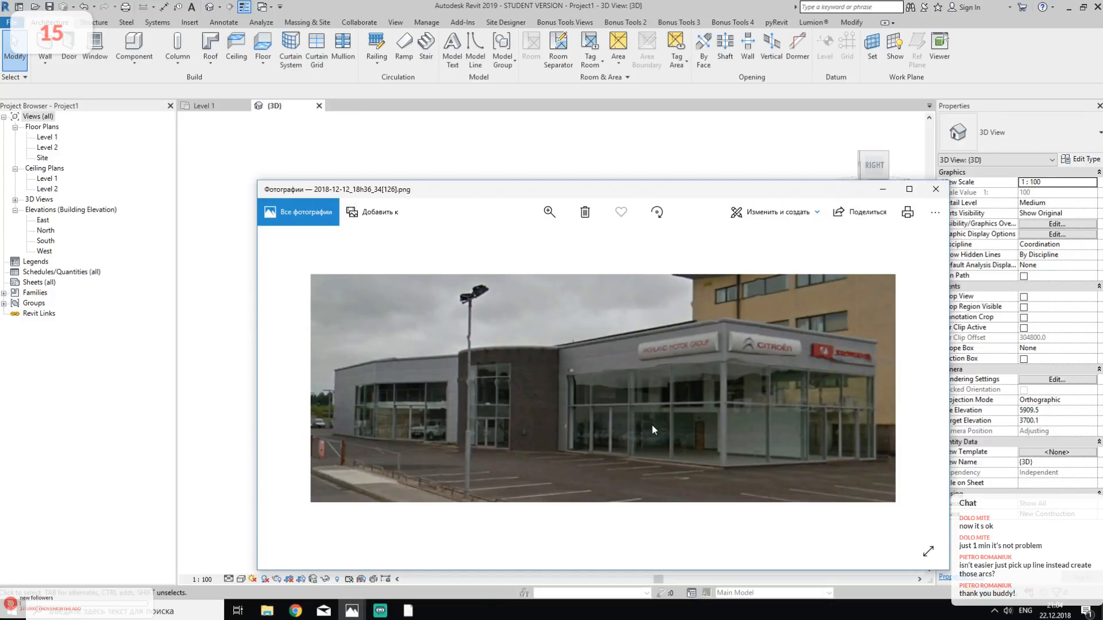
{"action": "left_click", "coordinate": [884, 190]}
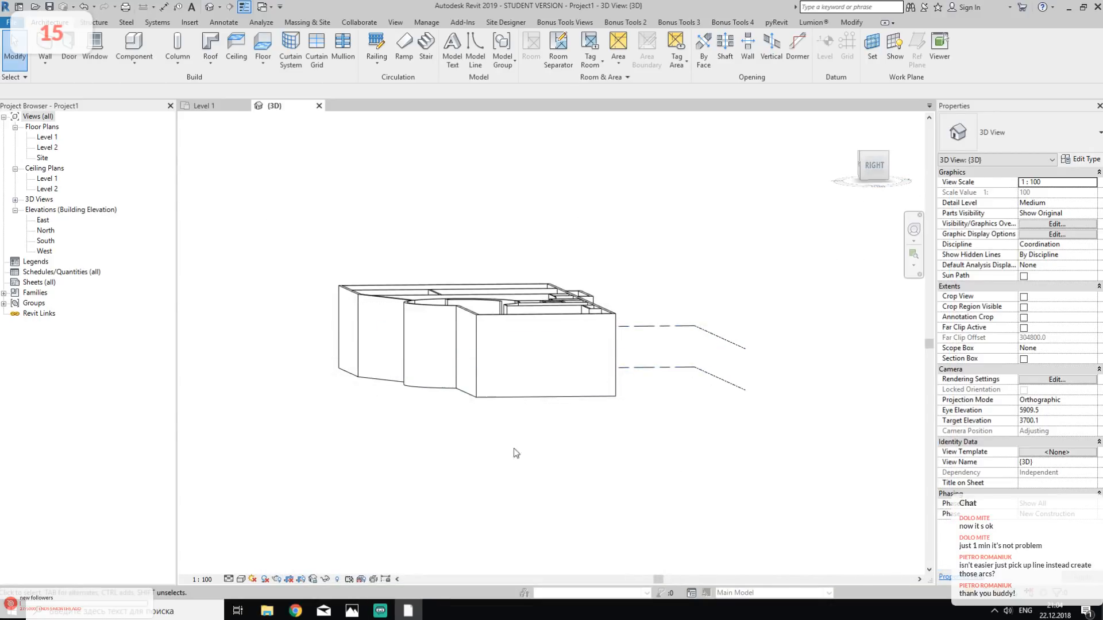
- Rename Level 1 as Ground Floor in the East elevation, and rename the corresponding views too
{"action": "double_click", "coordinate": [43, 221]}
{"action": "middle_click_drag", "start_coordinate": [638, 429], "coordinate": [500, 389]}
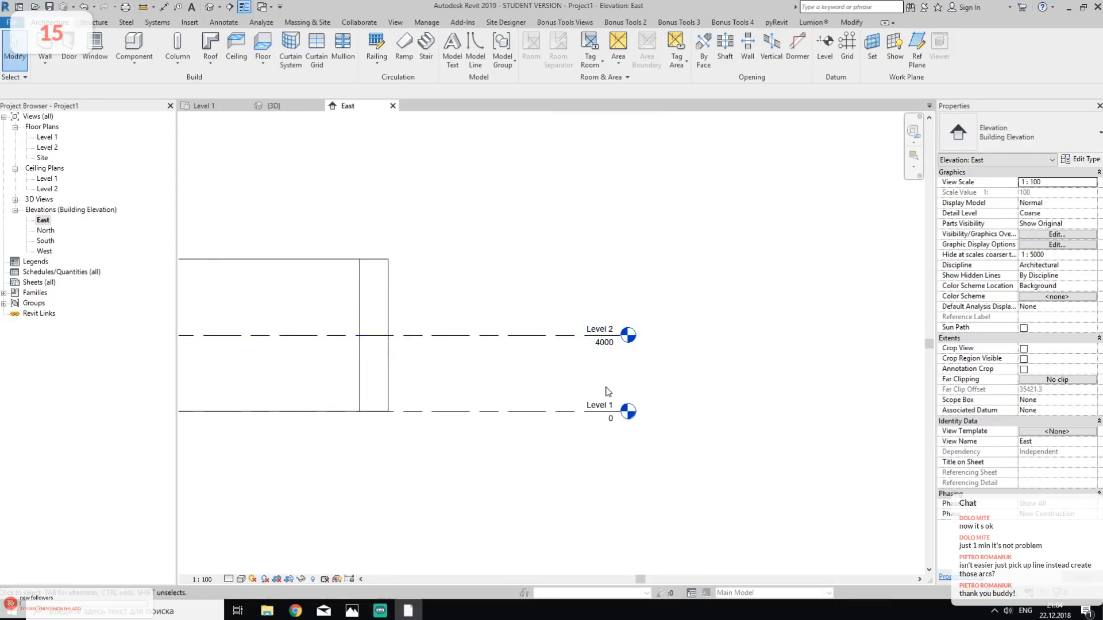
{"action": "scroll", "coordinate": [614, 375], "scroll_direction": "up", "scroll_amount": 2}
{"action": "double_click", "coordinate": [580, 422]}
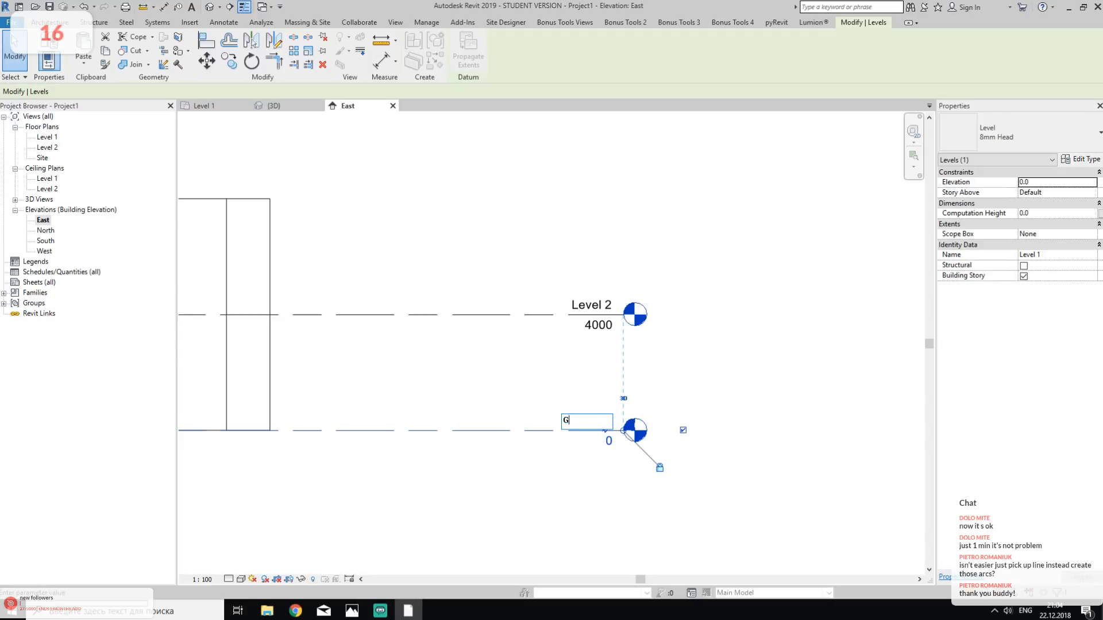
{"action": "type", "text": "Floo"}
{"action": "type", "text": "r"}
{"action": "key", "text": "Return"}
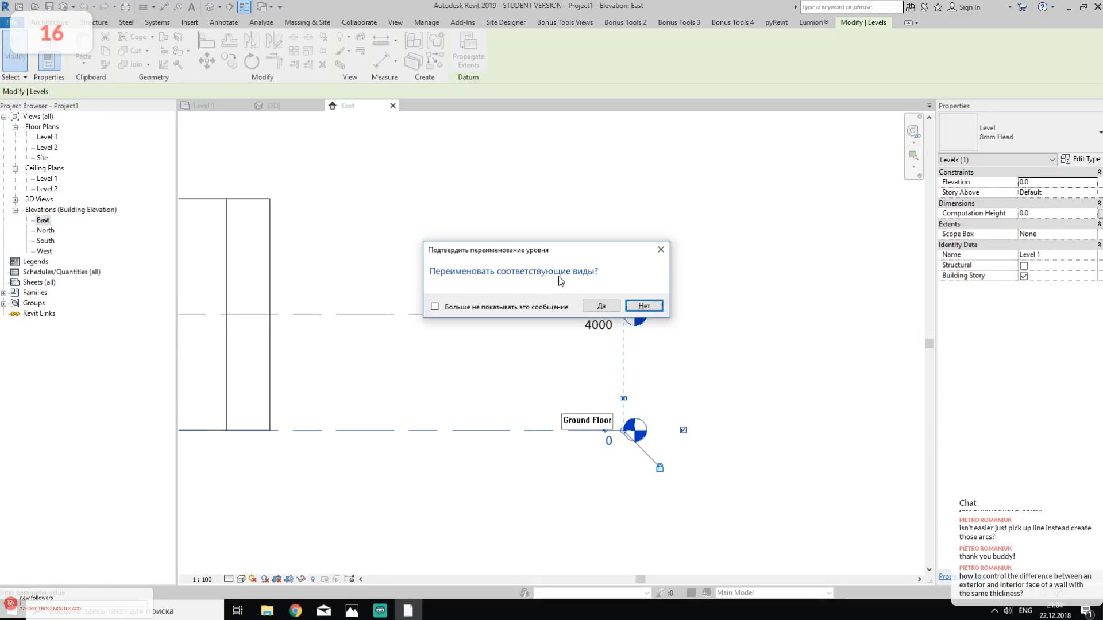
{"action": "left_click", "coordinate": [601, 305]}
{"action": "left_click", "coordinate": [795, 427]}
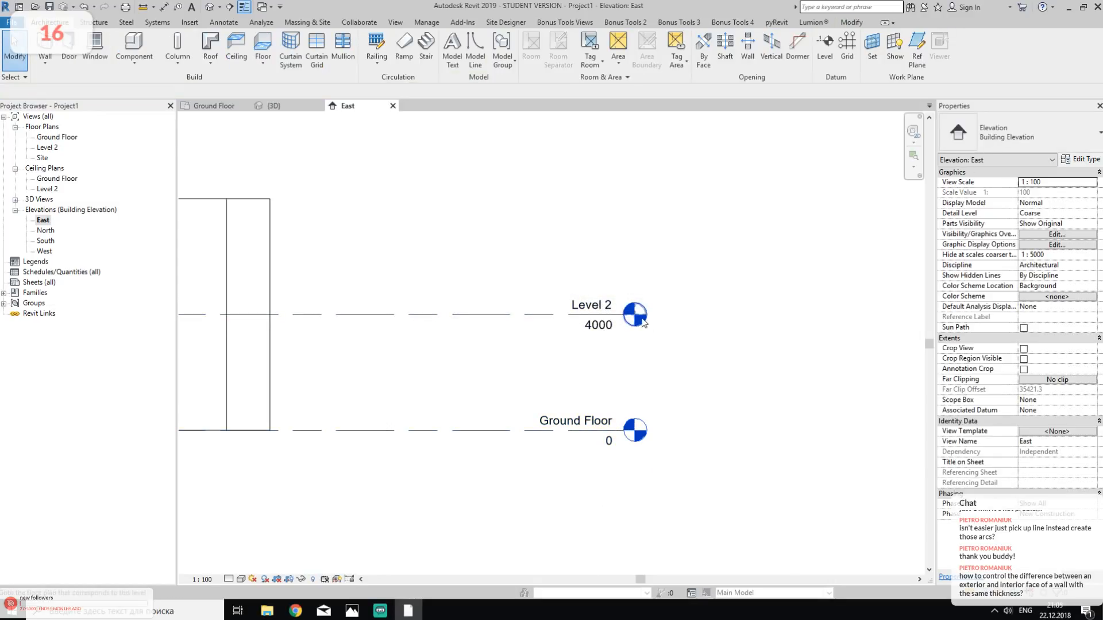
- Rename Level 2 as 1 Level, together with its corresponding views
{"action": "double_click", "coordinate": [593, 306]}
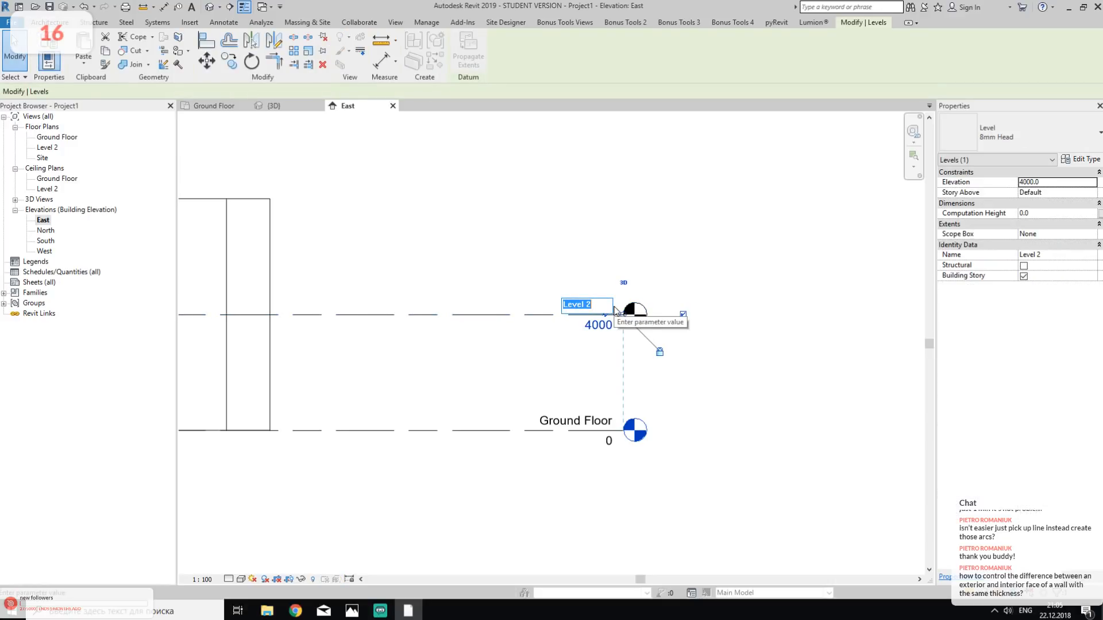
{"action": "key", "text": "BackSpace"}
{"action": "type", "text": "1"}
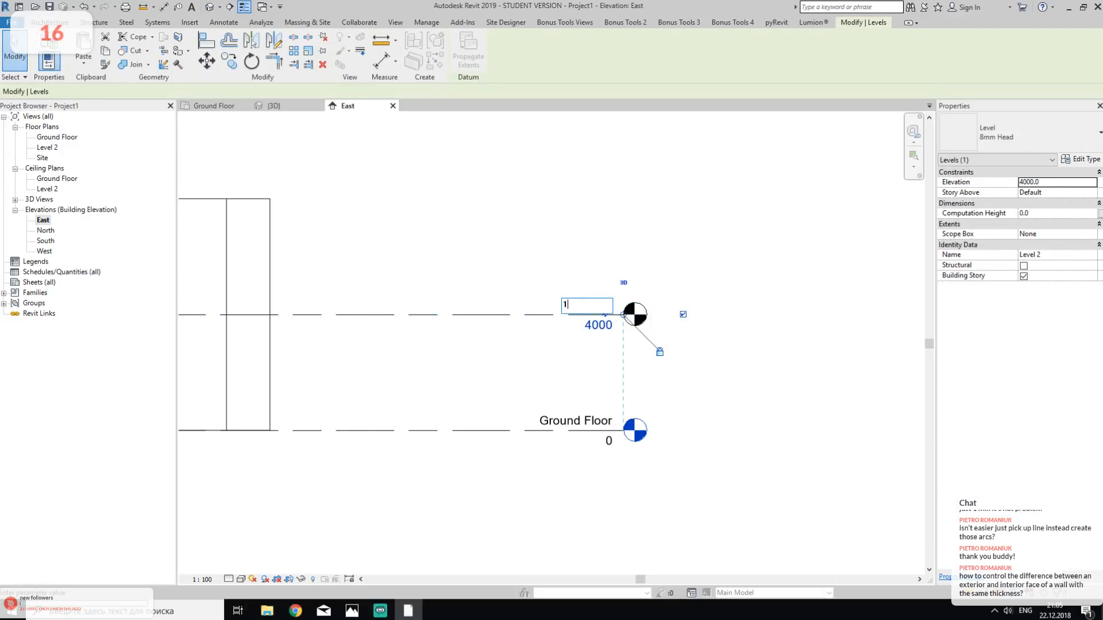
{"action": "type", "text": " Level"}
{"action": "key", "text": "Return"}
{"action": "left_click", "coordinate": [631, 303]}
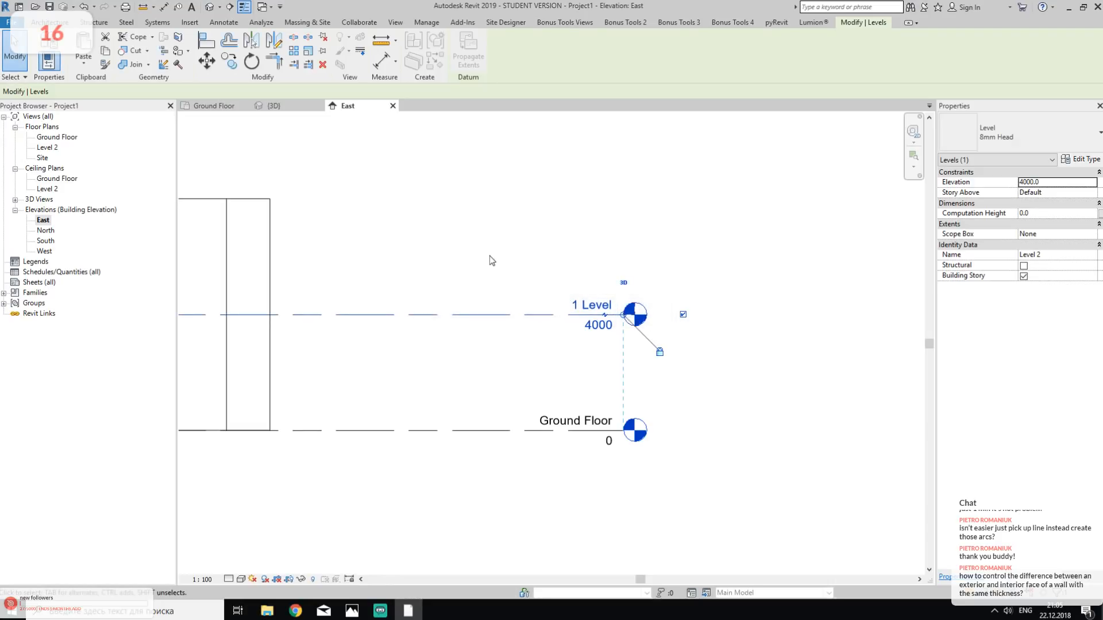
- Copy the 1 Level line 4000 mm upward in the East elevation to create another level
{"action": "middle_click_drag", "start_coordinate": [491, 261], "coordinate": [593, 335]}
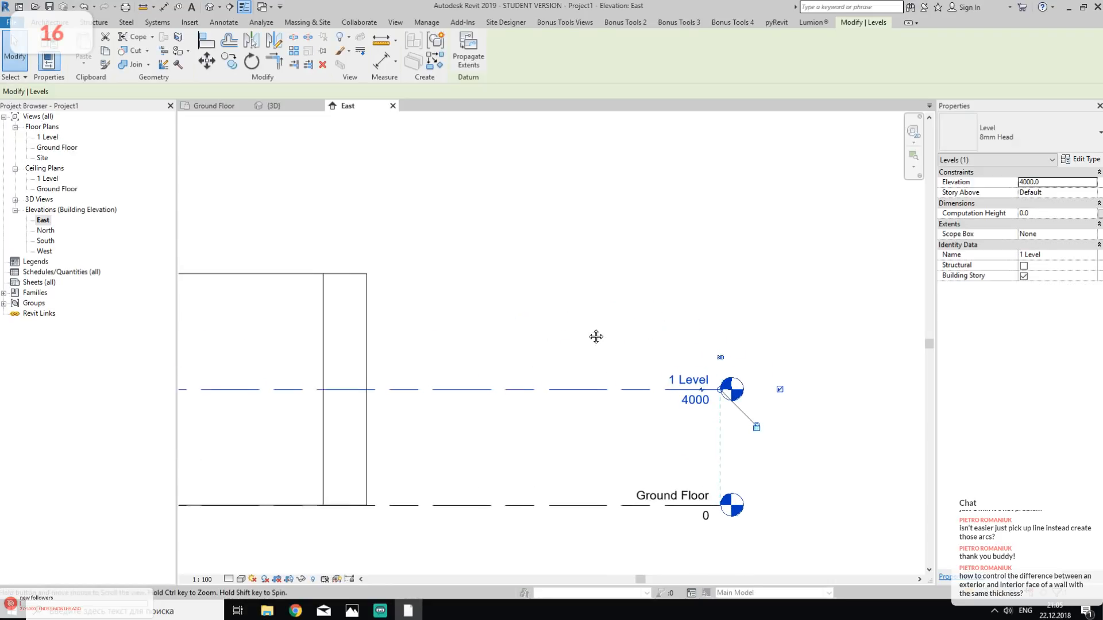
{"action": "left_click", "coordinate": [229, 60]}
{"action": "left_click", "coordinate": [627, 388]}
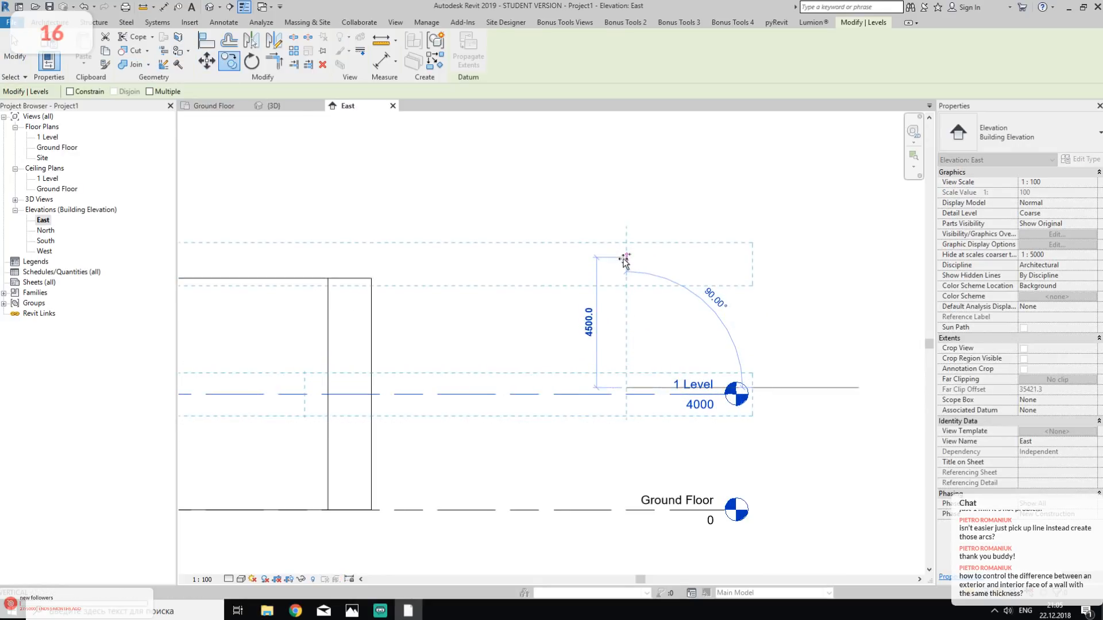
{"action": "type", "text": "400"}
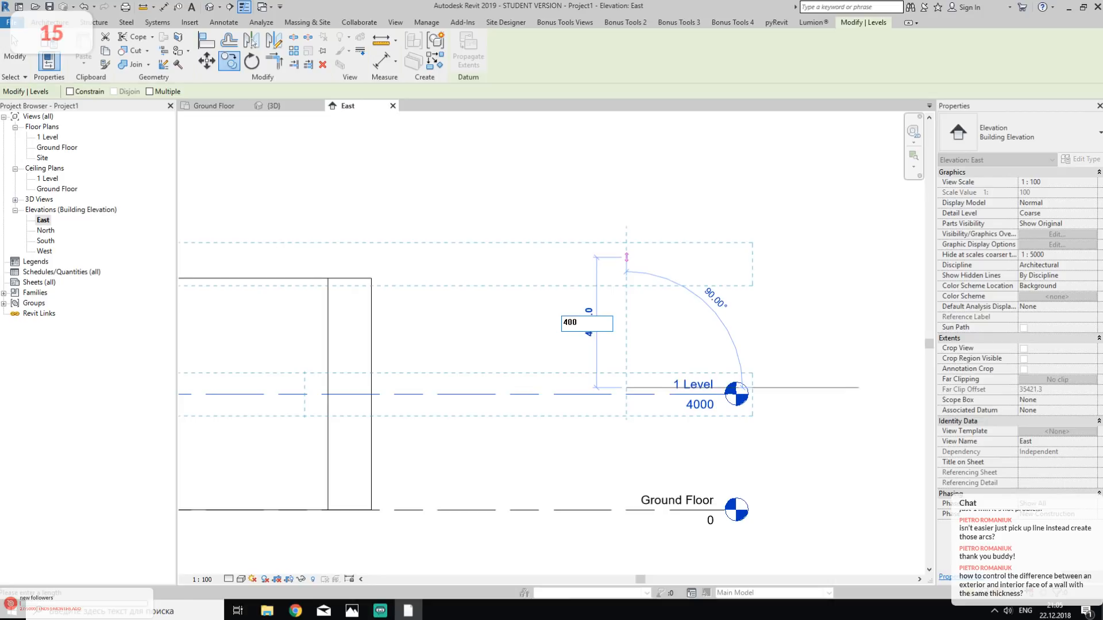
{"action": "type", "text": "0"}
{"action": "key", "text": "Return"}
{"action": "key", "text": "Escape"}
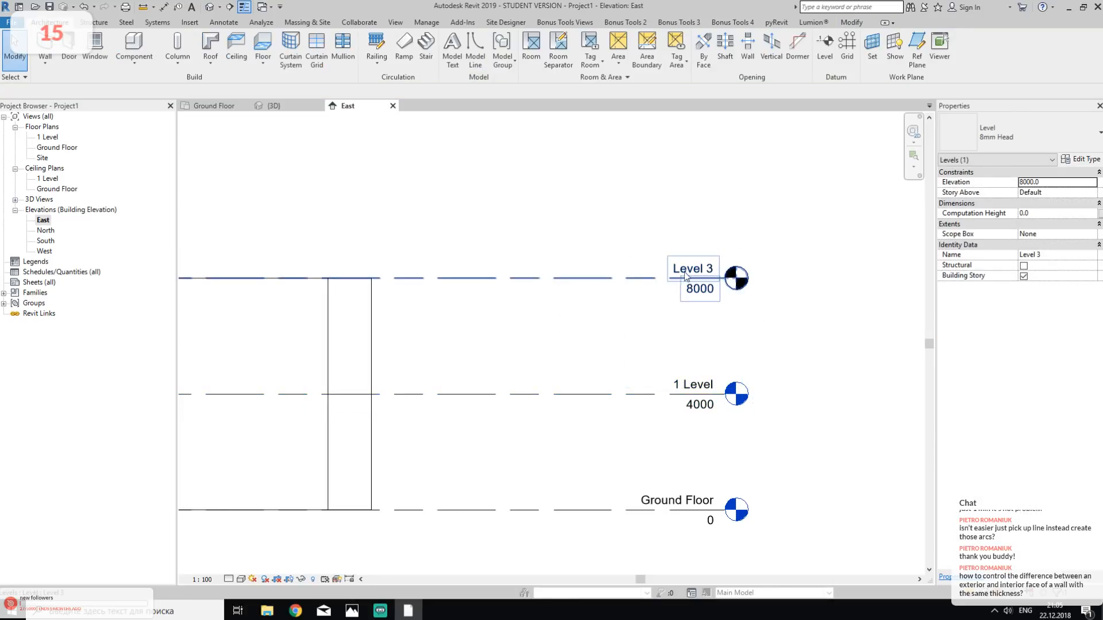
- Rename the new level at elevation 8000 as 2 Level
{"action": "double_click", "coordinate": [691, 270]}
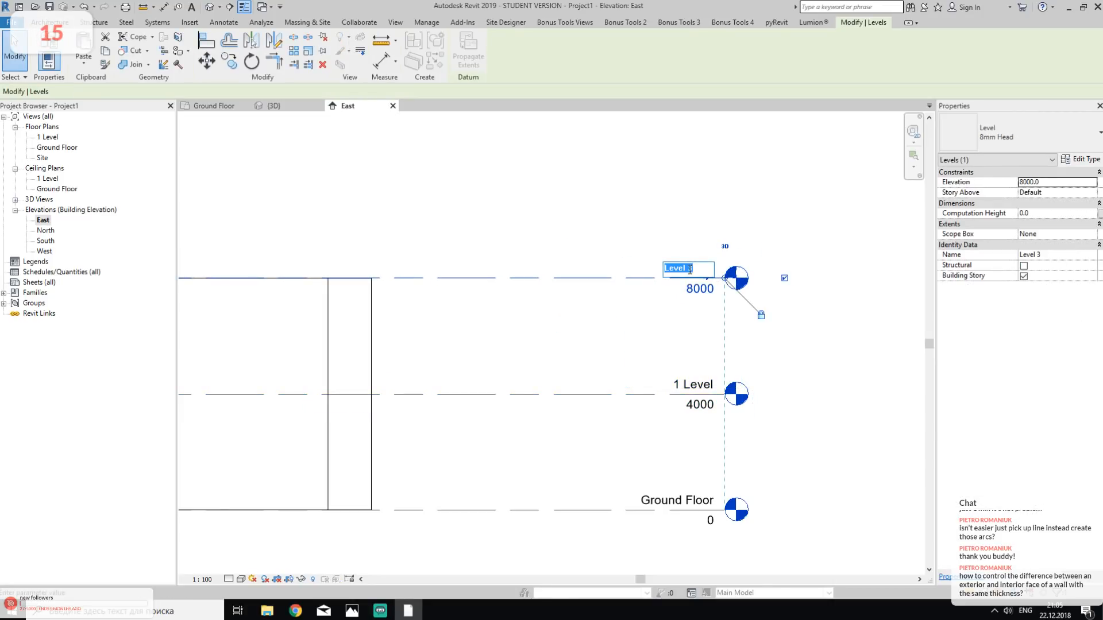
{"action": "type", "text": "2 Level"}
{"action": "key", "text": "Return"}
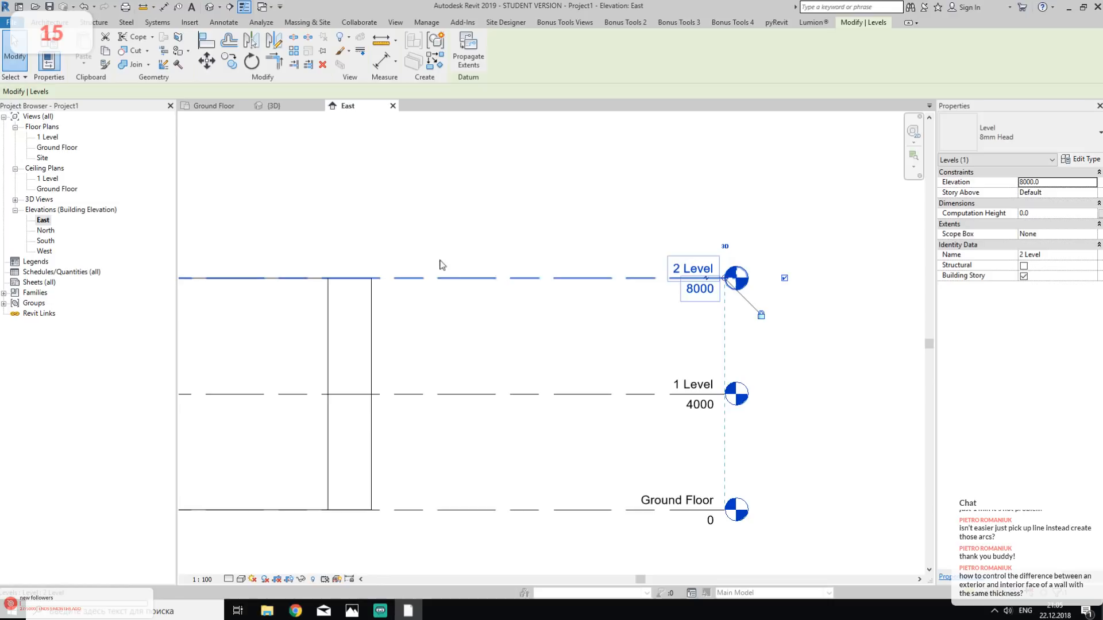
- Copy the 2 Level line 500 mm upward to create the uppermost level
{"action": "left_click", "coordinate": [229, 61]}
{"action": "left_click", "coordinate": [545, 280]}
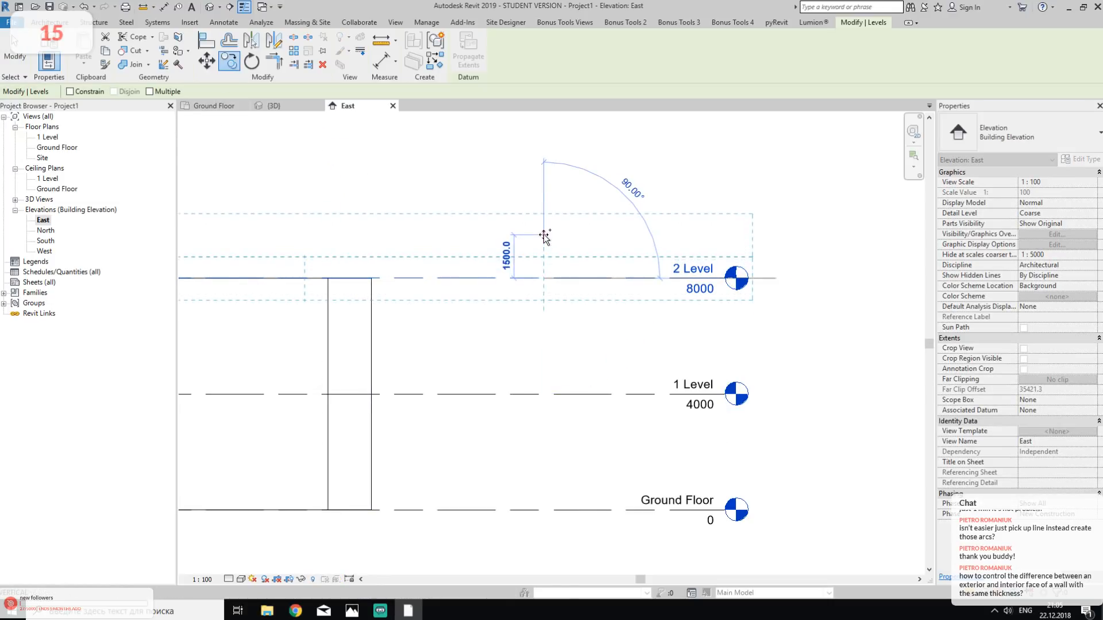
{"action": "type", "text": "500"}
{"action": "key", "text": "Return"}
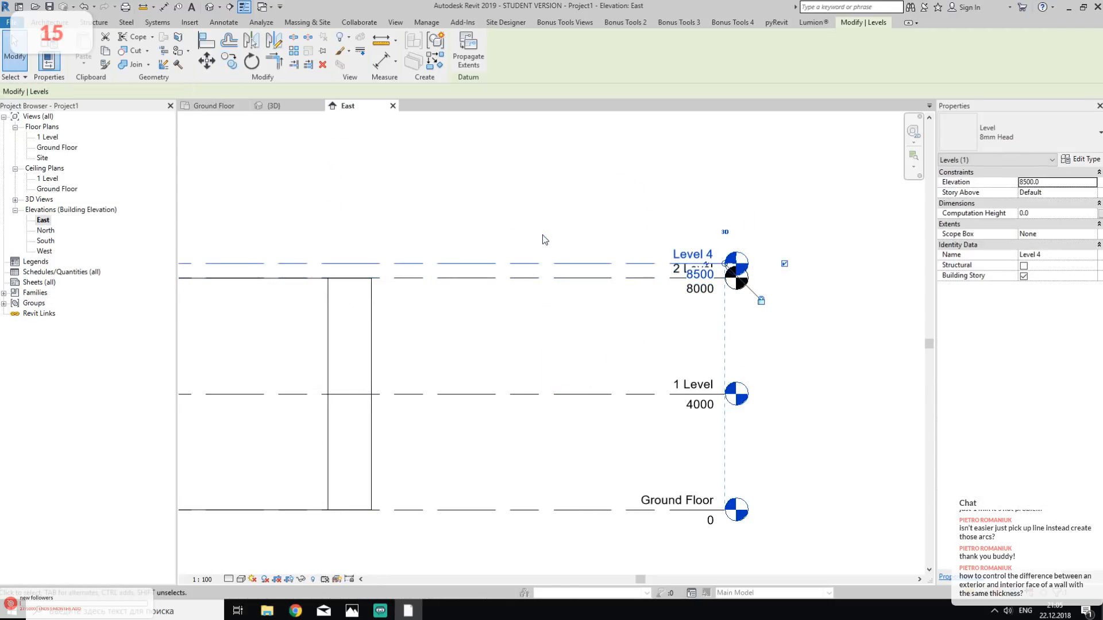
{"action": "key", "text": "Escape"}
- Add an elbow to the 2 Level line and move its head down, clear of the label of the level above
{"action": "middle_click_drag", "start_coordinate": [686, 297], "coordinate": [610, 330]}
{"action": "scroll", "coordinate": [610, 330], "scroll_direction": "up", "scroll_amount": 2}
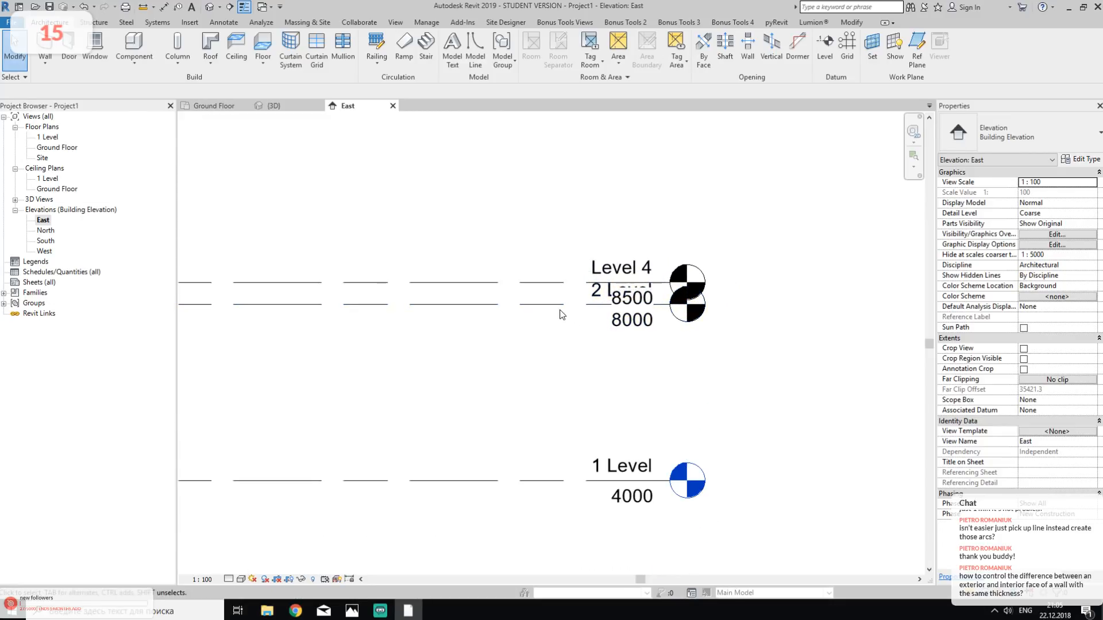
{"action": "left_click", "coordinate": [580, 305]}
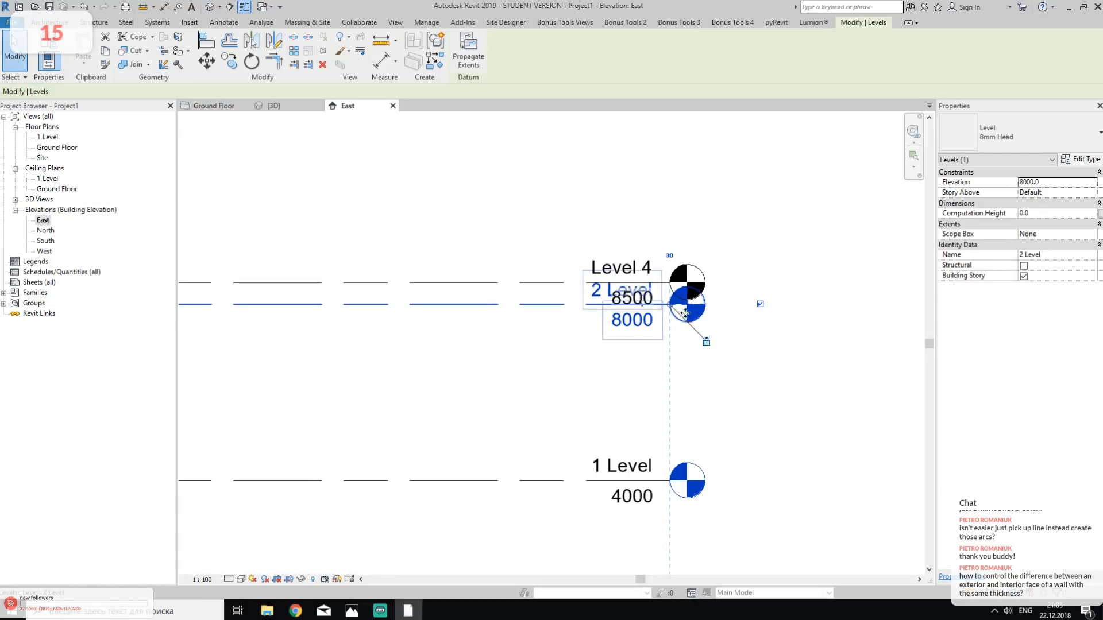
{"action": "scroll", "coordinate": [686, 313], "scroll_direction": "up", "scroll_amount": 4}
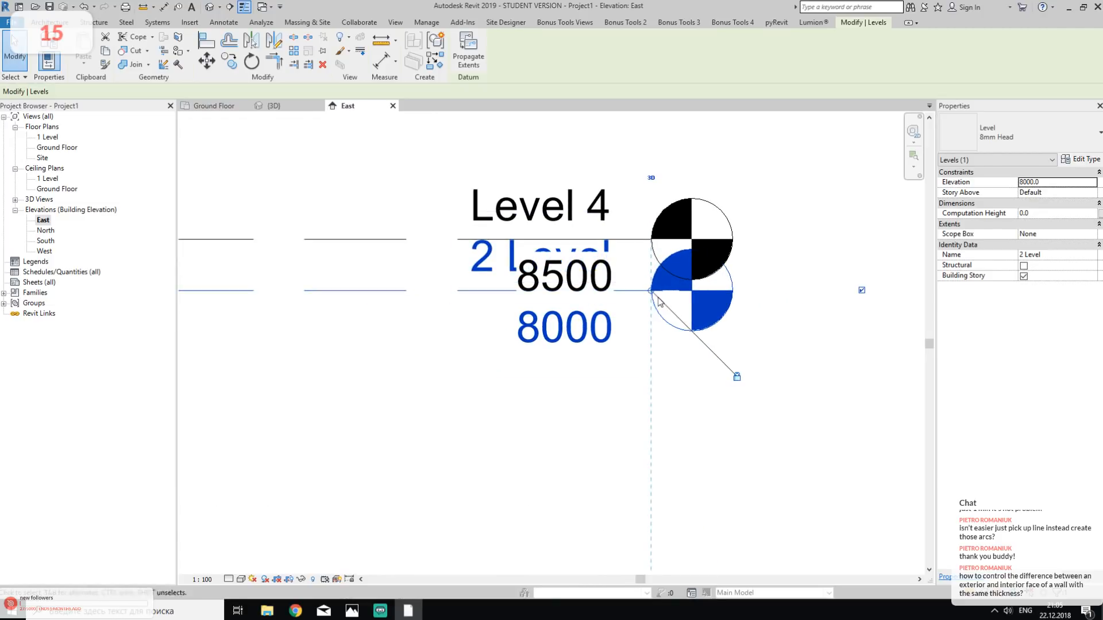
{"action": "left_click_drag", "start_coordinate": [589, 293], "coordinate": [592, 435]}
{"action": "left_click", "coordinate": [435, 404]}
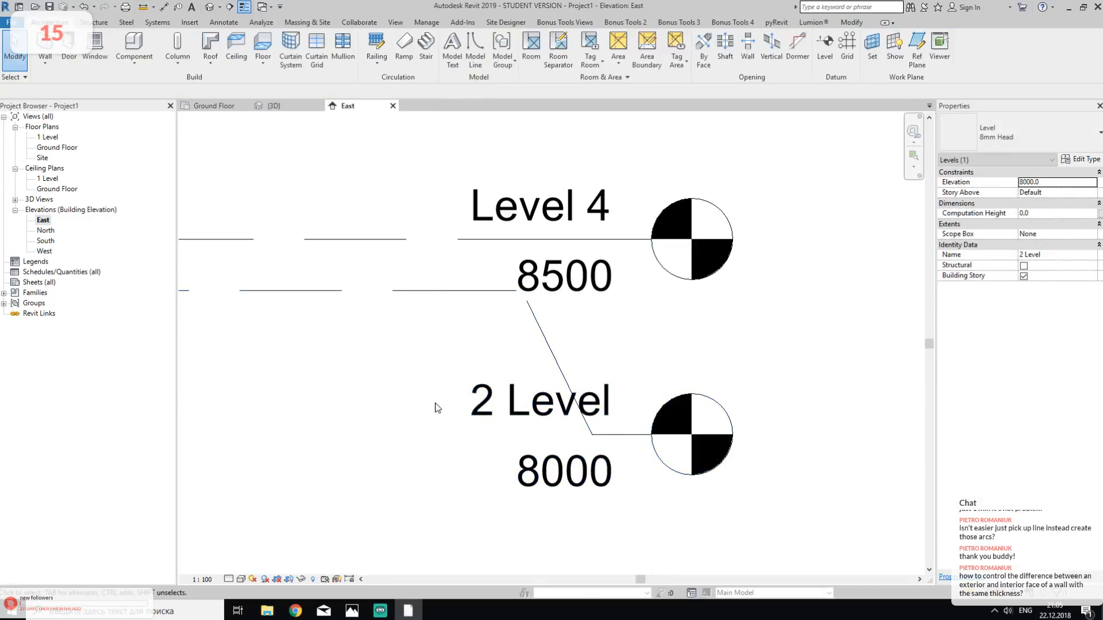
- Rename the uppermost level at elevation 8500 as Roof Level
{"action": "scroll", "coordinate": [445, 396], "scroll_direction": "down", "scroll_amount": 3}
{"action": "left_click", "coordinate": [653, 254]}
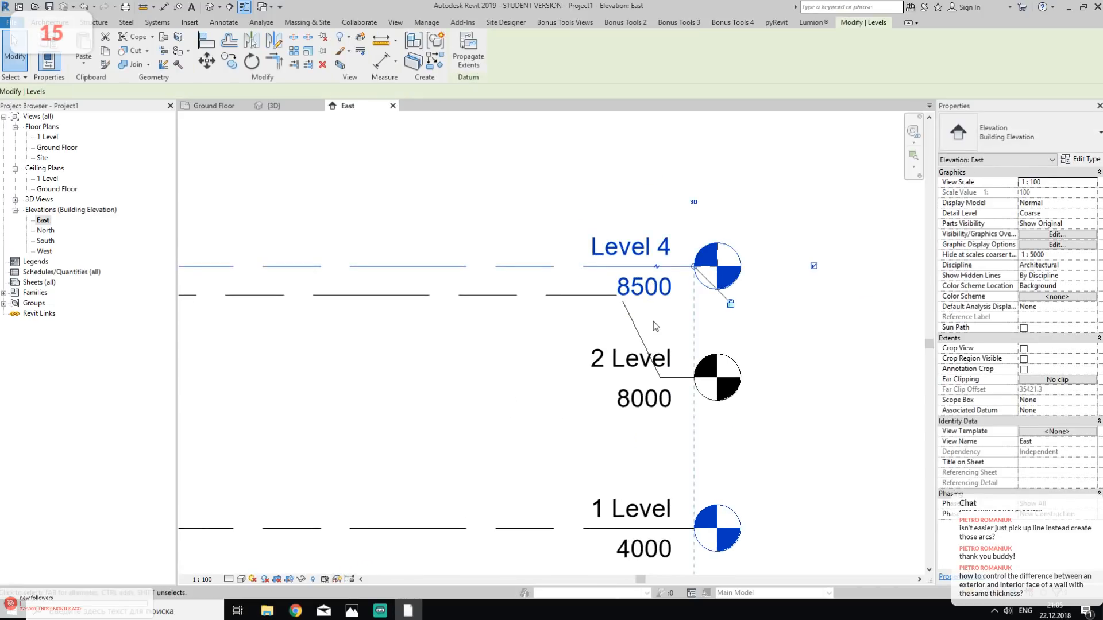
{"action": "left_click", "coordinate": [652, 254]}
{"action": "type", "text": "R"}
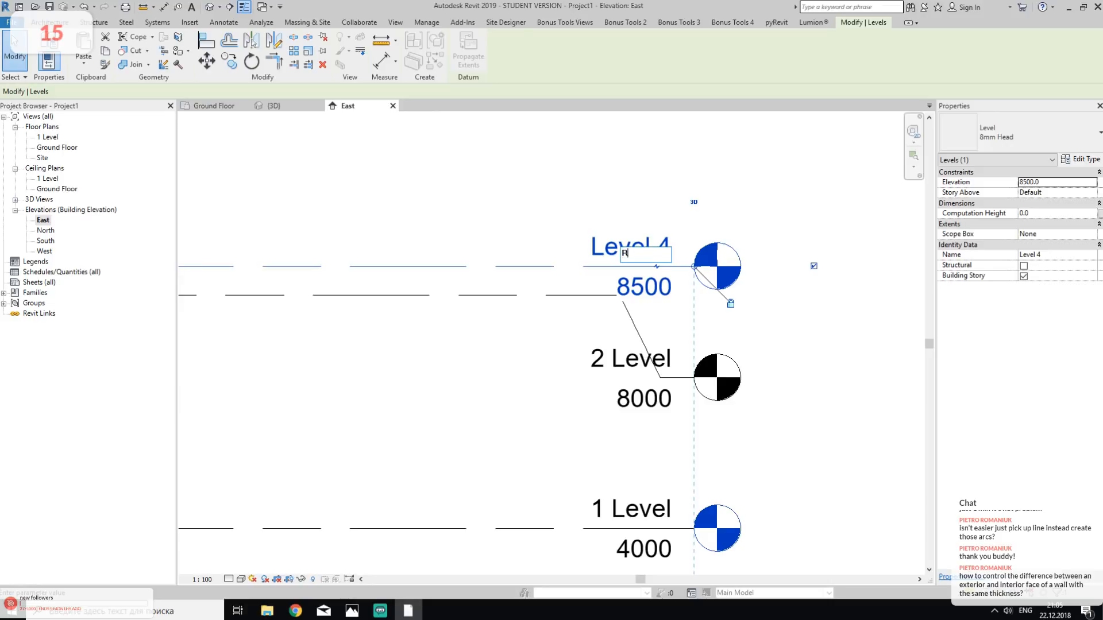
{"action": "type", "text": "oof Level"}
{"action": "key", "text": "Return"}
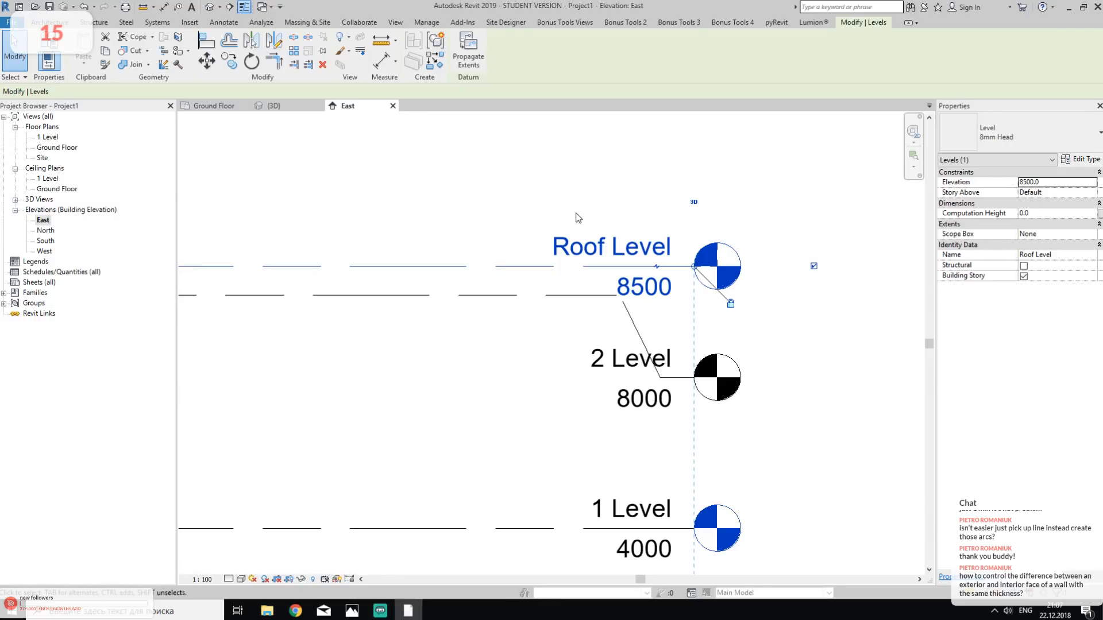
- Extend the headless ends of the aligned level lines outward past the building and grid A
{"action": "scroll", "coordinate": [660, 218], "scroll_direction": "down", "scroll_amount": 1}
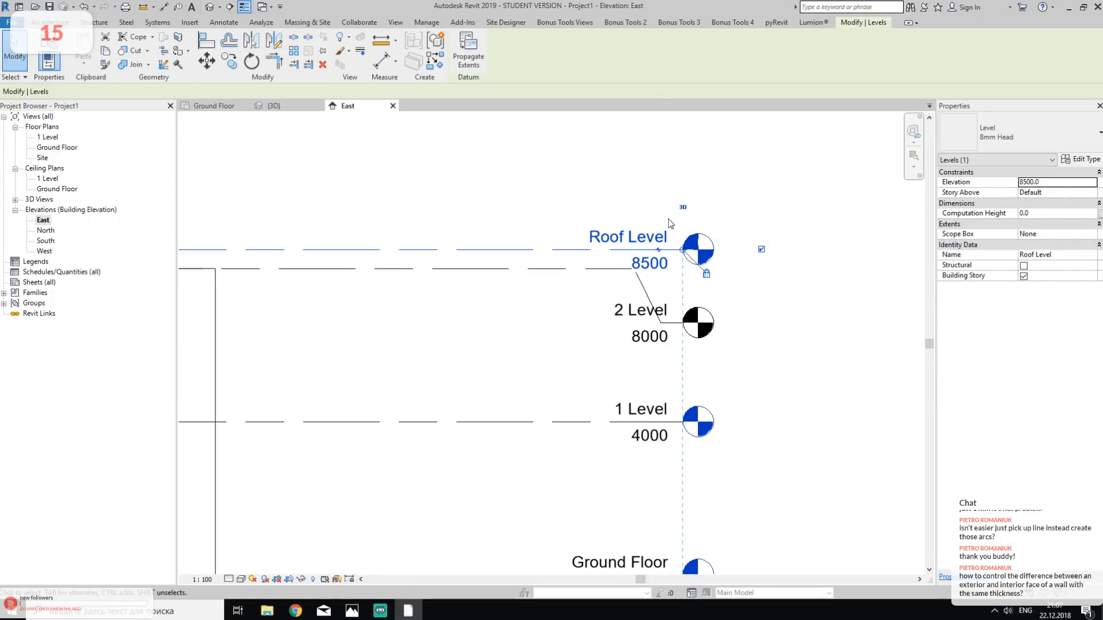
{"action": "scroll", "coordinate": [669, 220], "scroll_direction": "down", "scroll_amount": 5}
{"action": "middle_click_drag", "start_coordinate": [539, 306], "coordinate": [645, 367]}
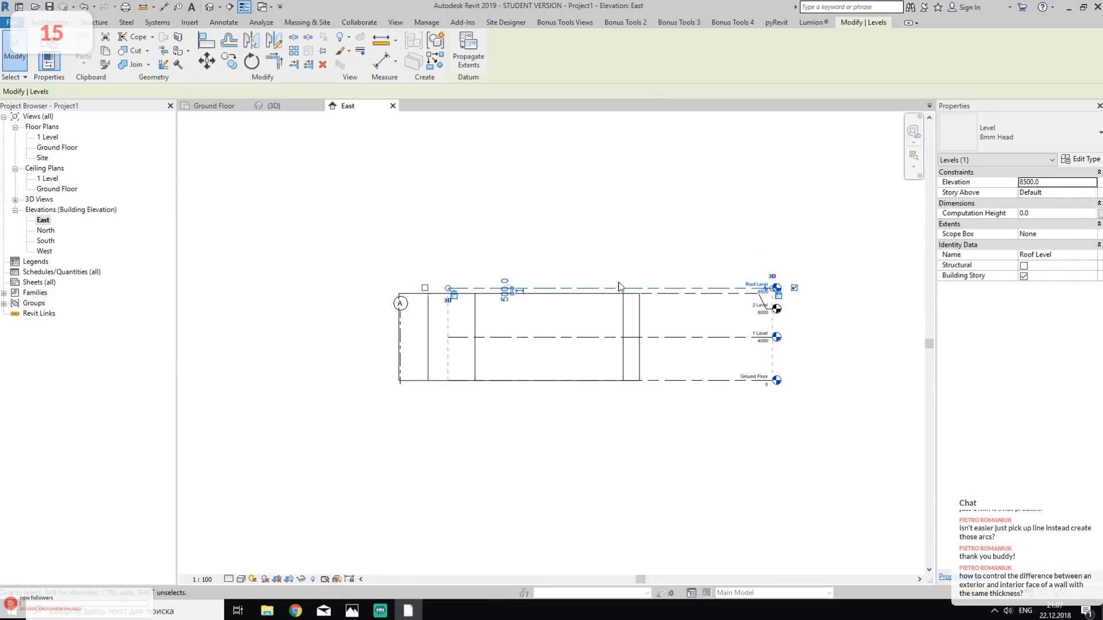
{"action": "left_click", "coordinate": [644, 256]}
{"action": "left_click", "coordinate": [449, 291]}
{"action": "left_click_drag", "start_coordinate": [449, 291], "coordinate": [355, 288]}
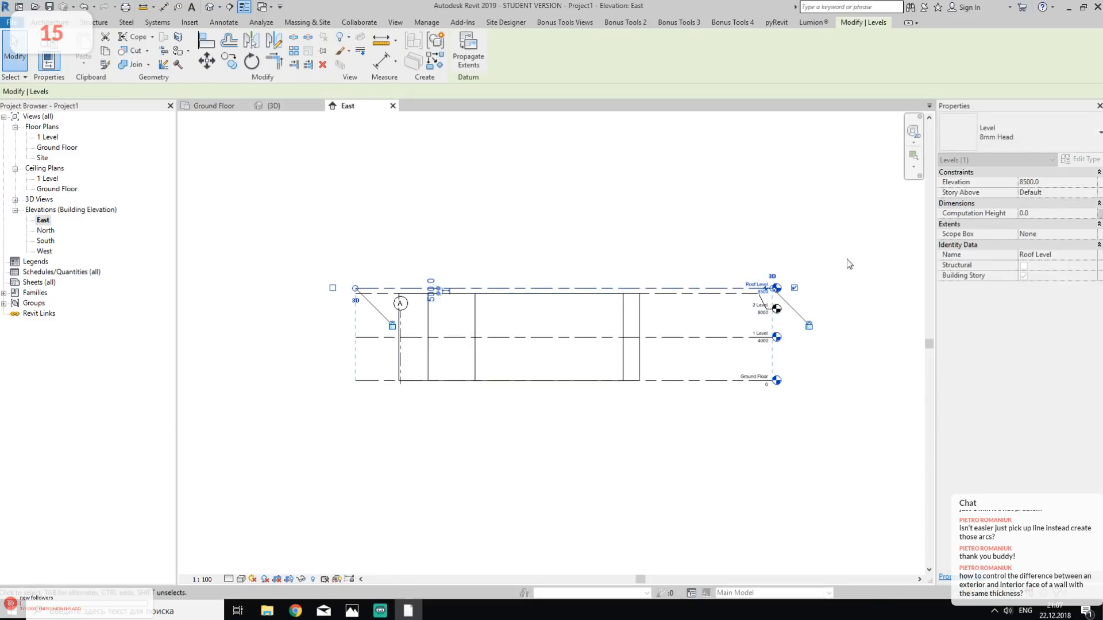
{"action": "left_click", "coordinate": [745, 470]}
- Extend grid A upward so its bubble sits well above the Roof Level line
{"action": "scroll", "coordinate": [465, 290], "scroll_direction": "up", "scroll_amount": 2}
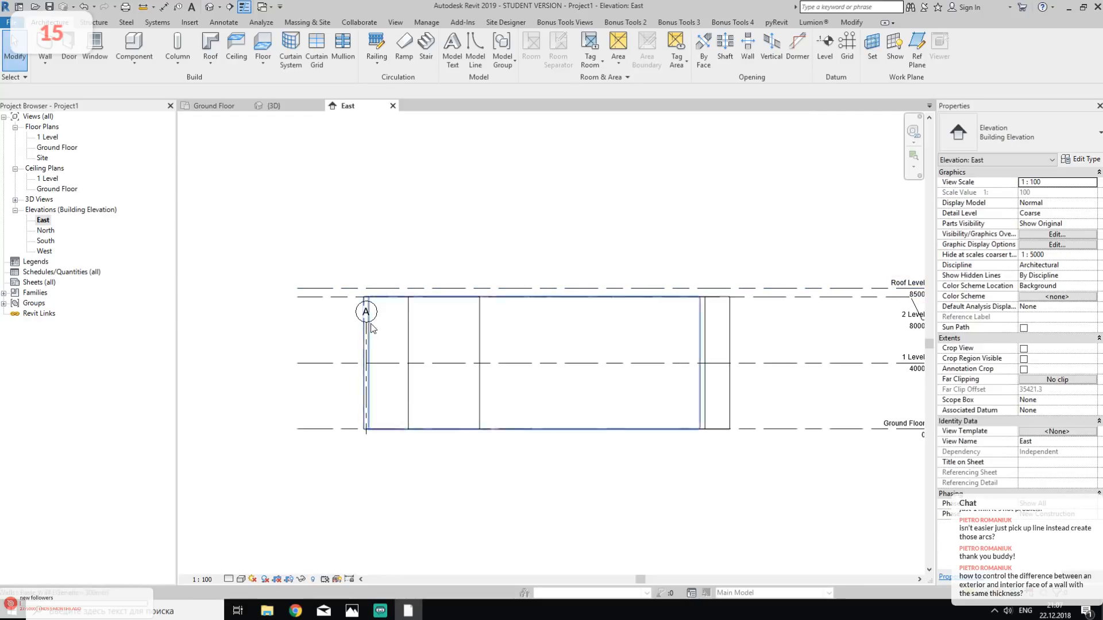
{"action": "left_click", "coordinate": [369, 329]}
{"action": "key", "text": "Escape"}
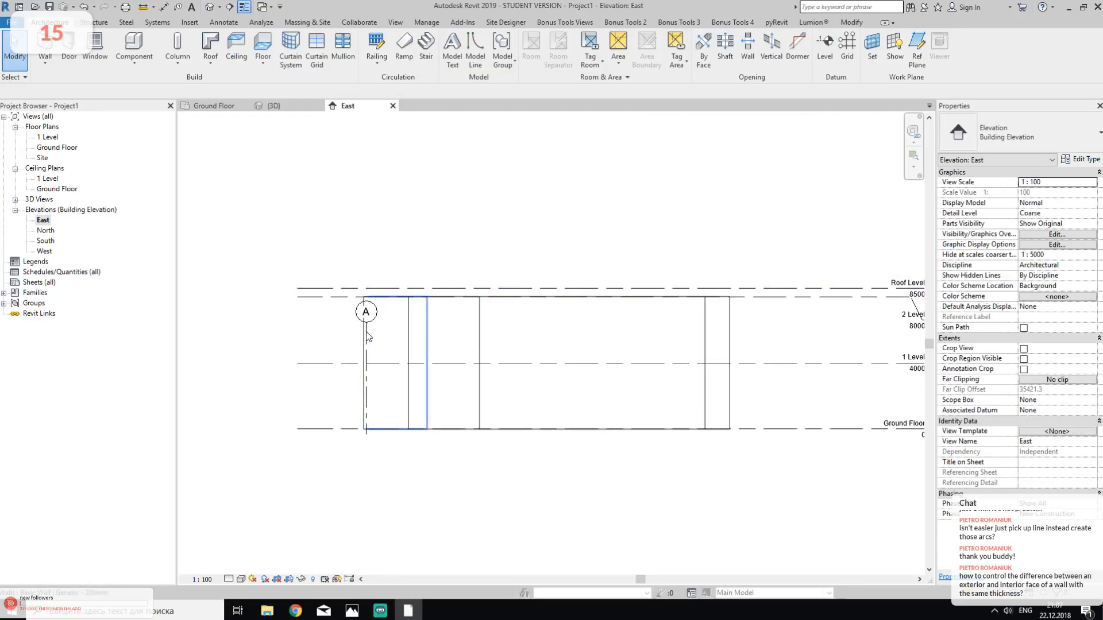
{"action": "left_click", "coordinate": [366, 332]}
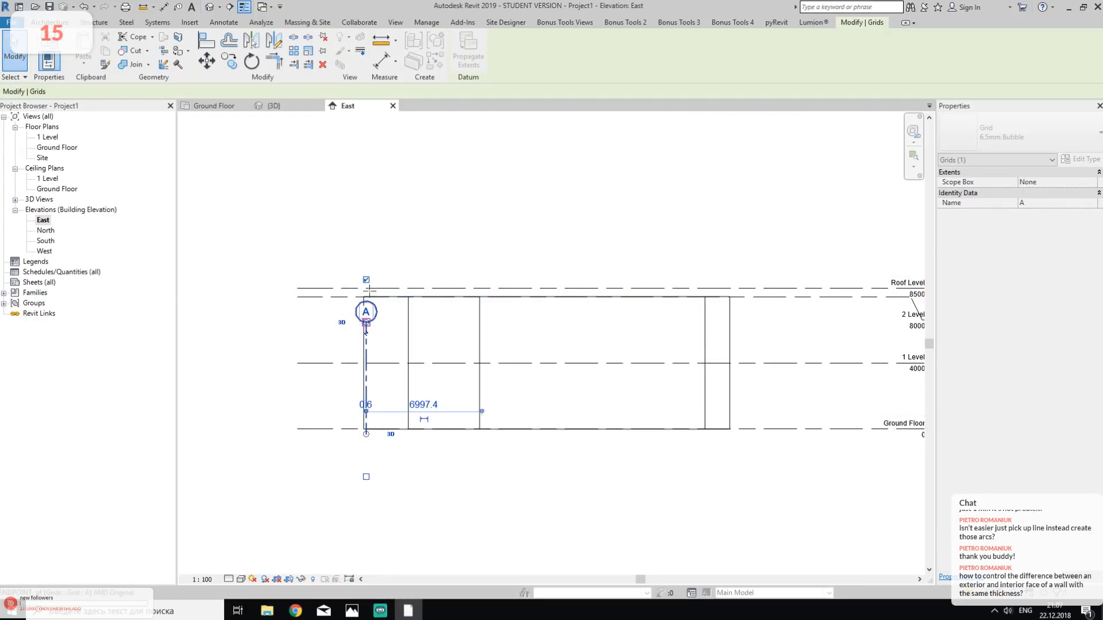
{"action": "left_click_drag", "start_coordinate": [366, 332], "coordinate": [365, 210]}
{"action": "left_click", "coordinate": [438, 207]}
- Return from the East elevation to the default 3D view of the walls
{"action": "middle_click_drag", "start_coordinate": [601, 252], "coordinate": [513, 220]}
{"action": "scroll", "coordinate": [646, 233], "scroll_direction": "up", "scroll_amount": 1}
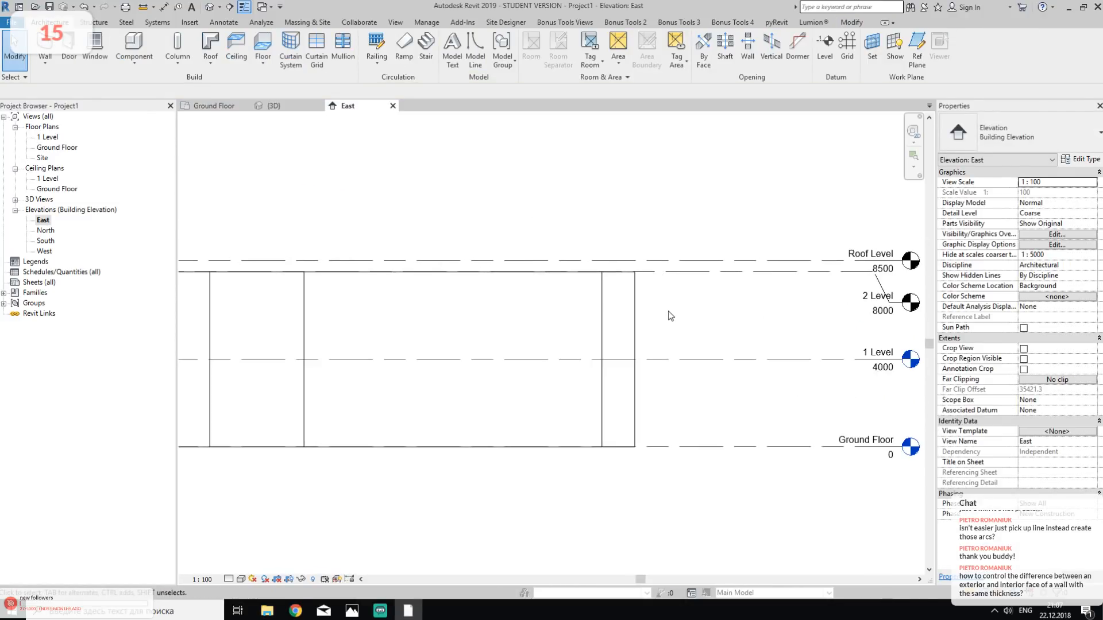
{"action": "middle_click_drag", "start_coordinate": [667, 294], "coordinate": [746, 262]}
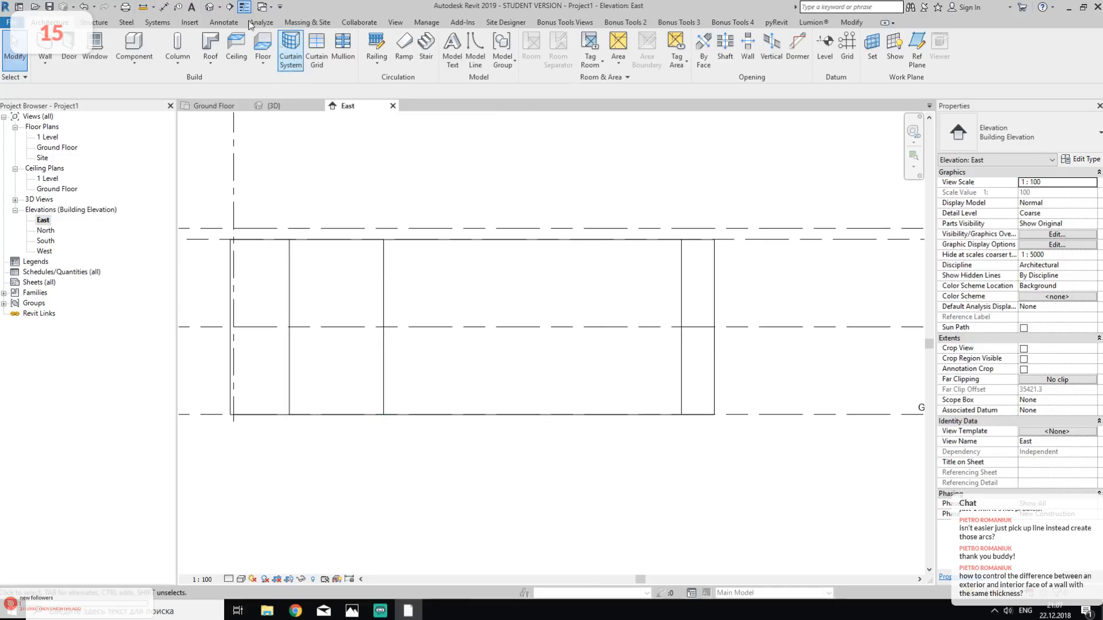
{"action": "left_click", "coordinate": [271, 106]}
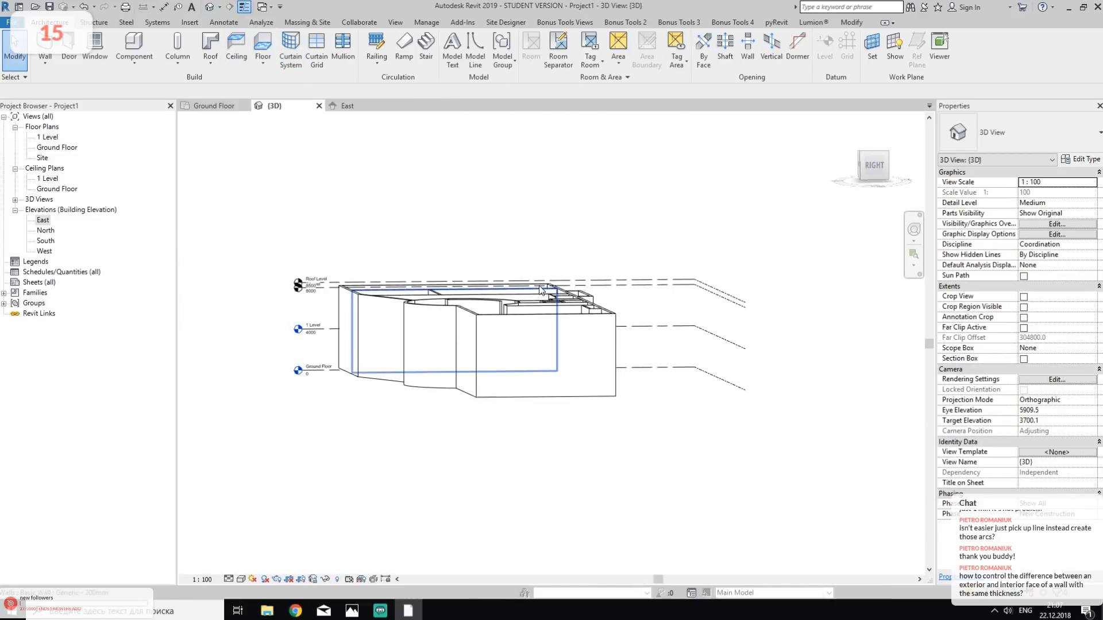
{"action": "left_click_drag", "start_coordinate": [255, 191], "coordinate": [628, 543]}
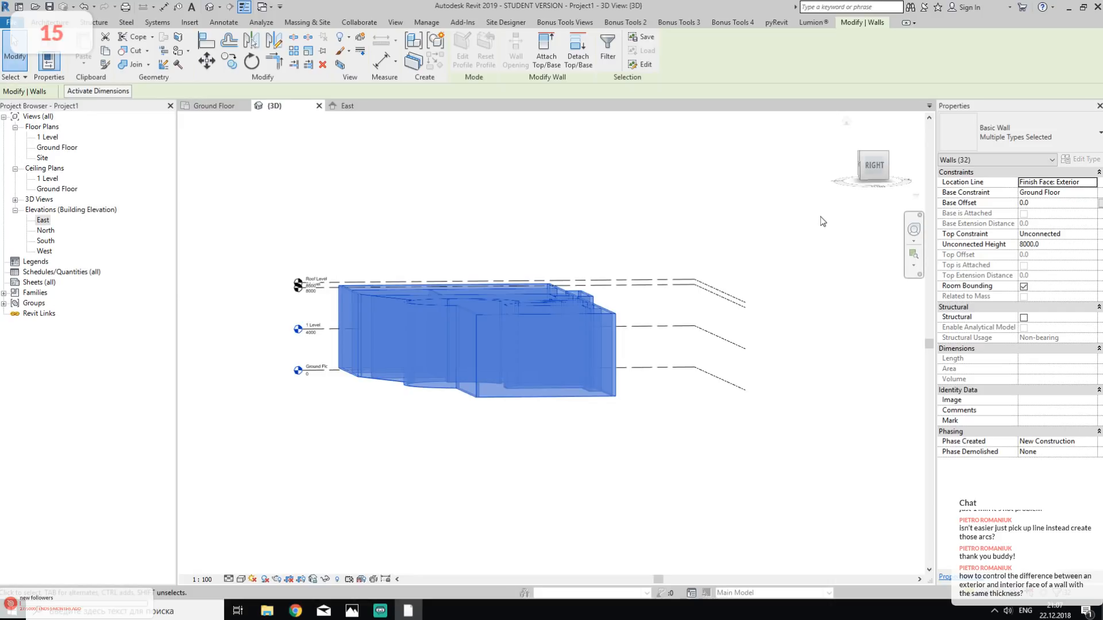
{"action": "left_click", "coordinate": [607, 49]}
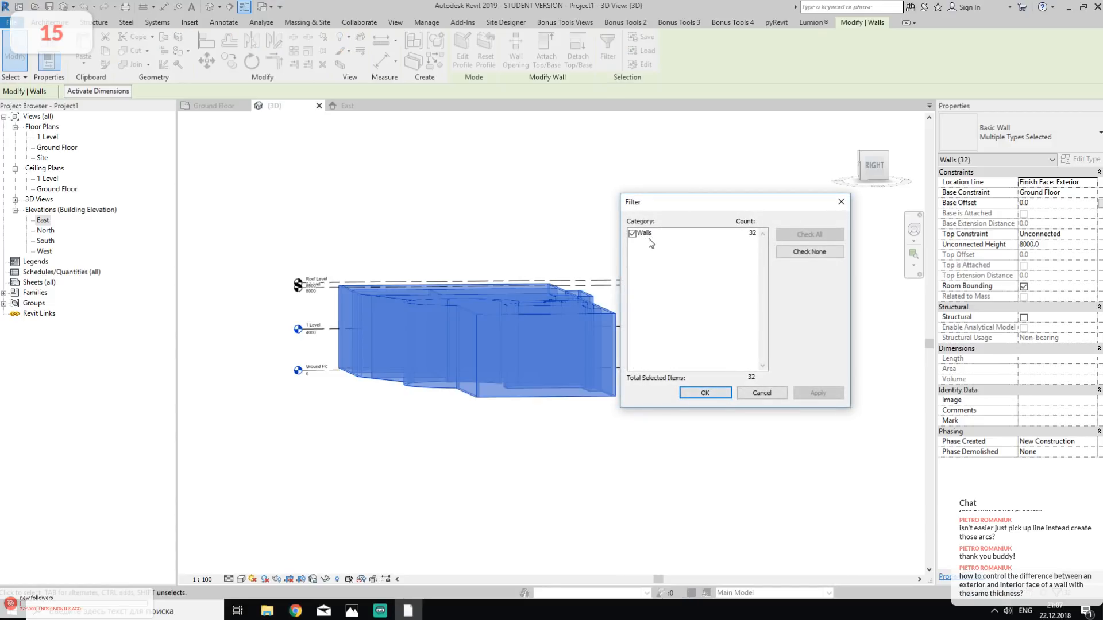
{"action": "left_click", "coordinate": [708, 396]}
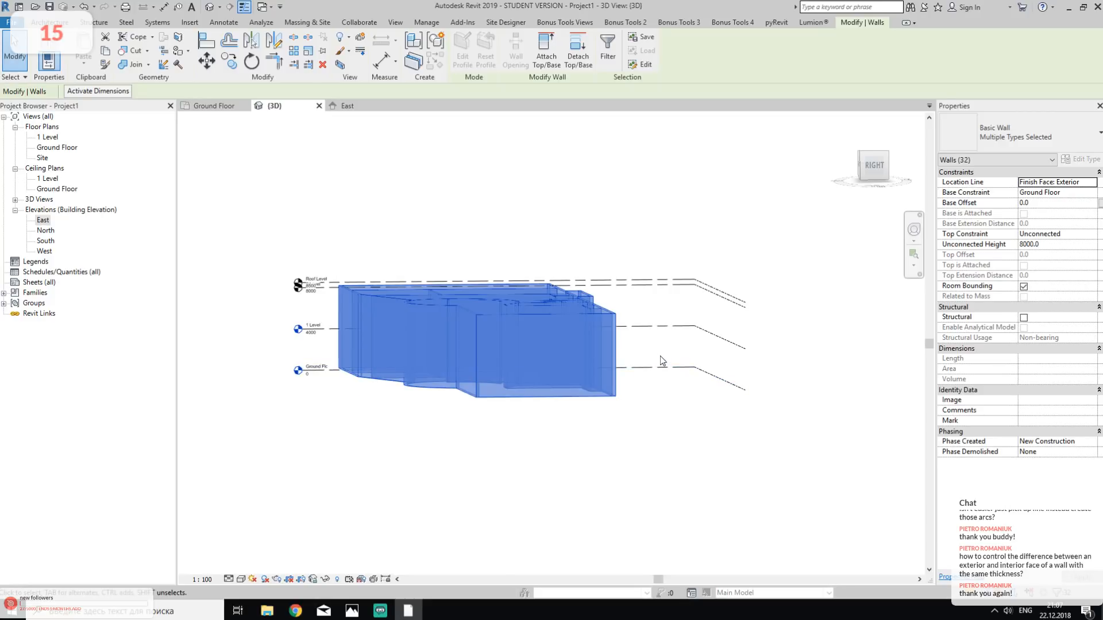
{"action": "middle_click_drag", "start_coordinate": [468, 311], "coordinate": [428, 404], "text": "shift"}
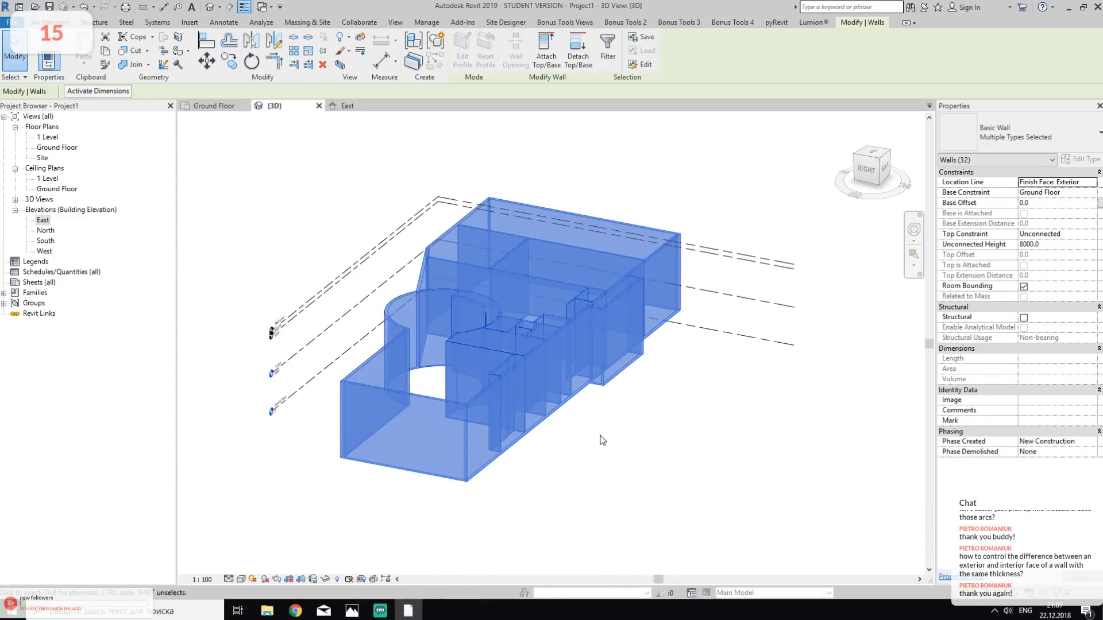
{"action": "left_click", "coordinate": [553, 448]}
{"action": "left_click", "coordinate": [391, 404]}
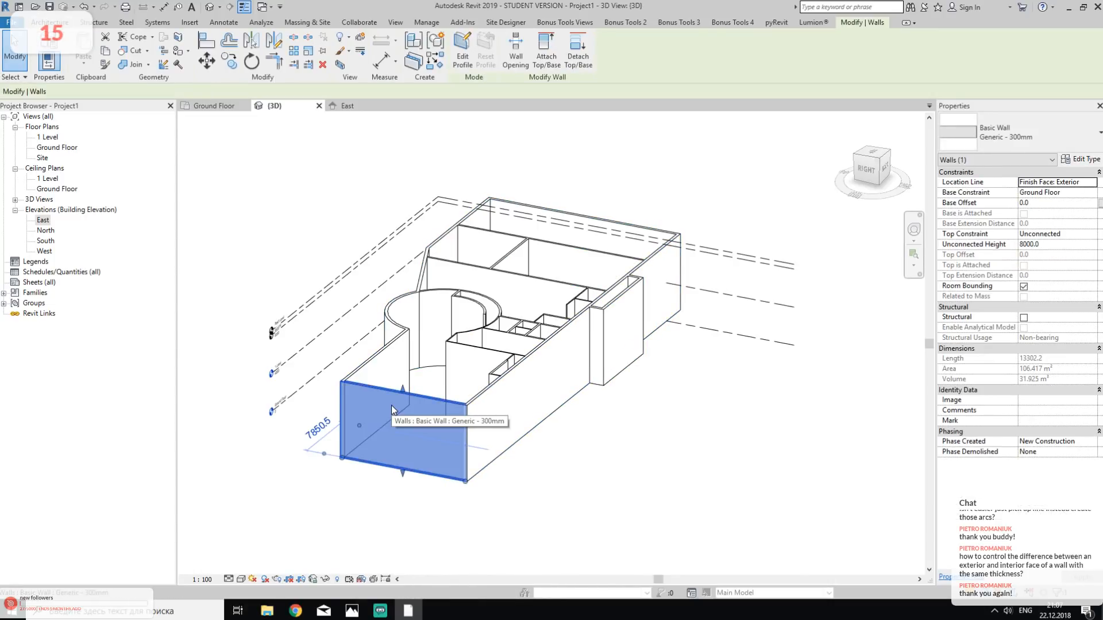
{"action": "key", "text": "Escape"}
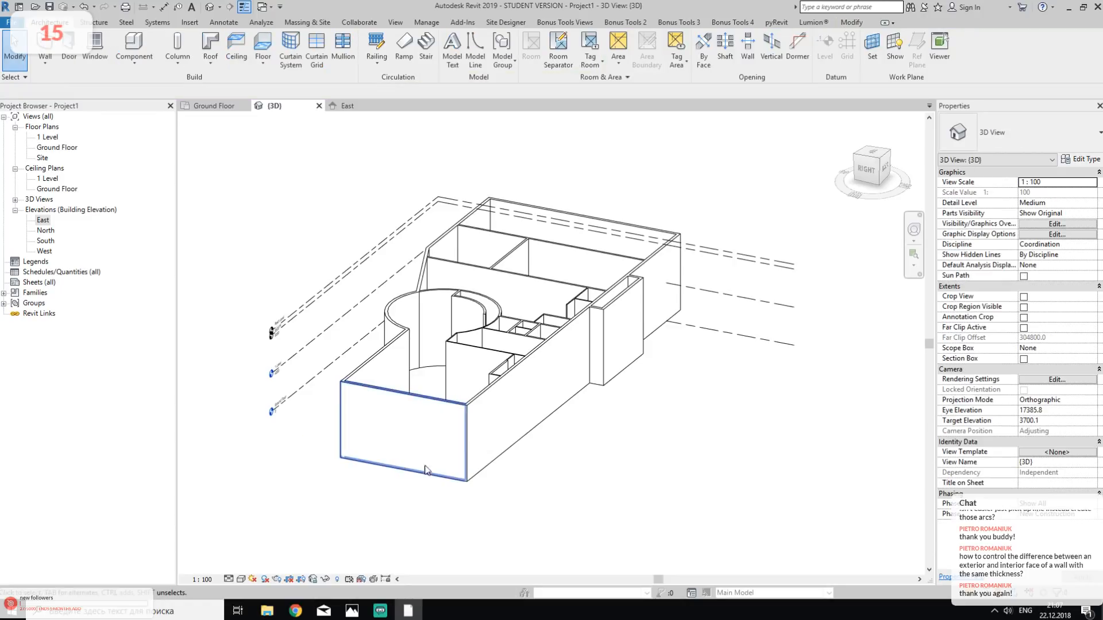
- Select all Generic - 300mm wall instances visible in the 3D view and set their top constraint to Up to level: 2 Level
{"action": "left_click", "coordinate": [405, 427]}
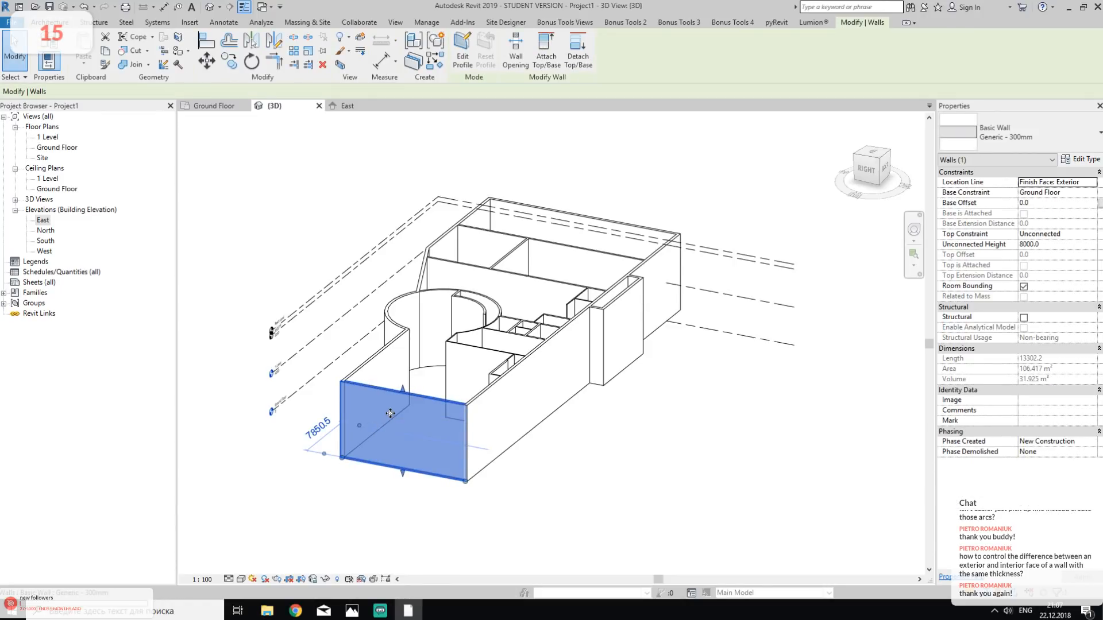
{"action": "right_click", "coordinate": [391, 413]}
{"action": "mouse_move", "coordinate": [492, 197]}
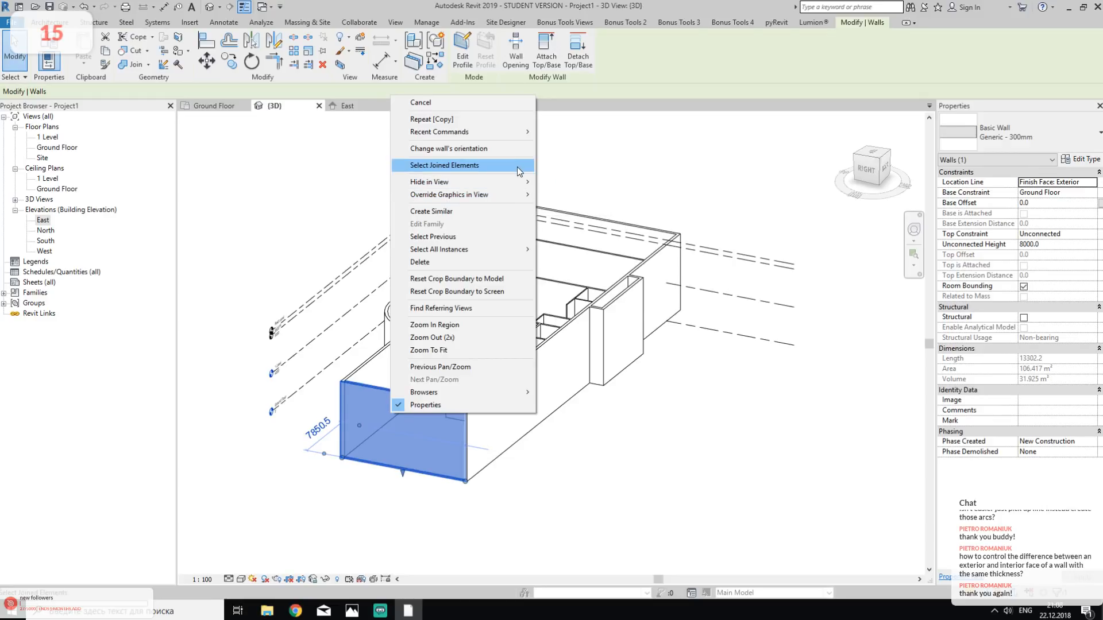
{"action": "mouse_move", "coordinate": [521, 253]}
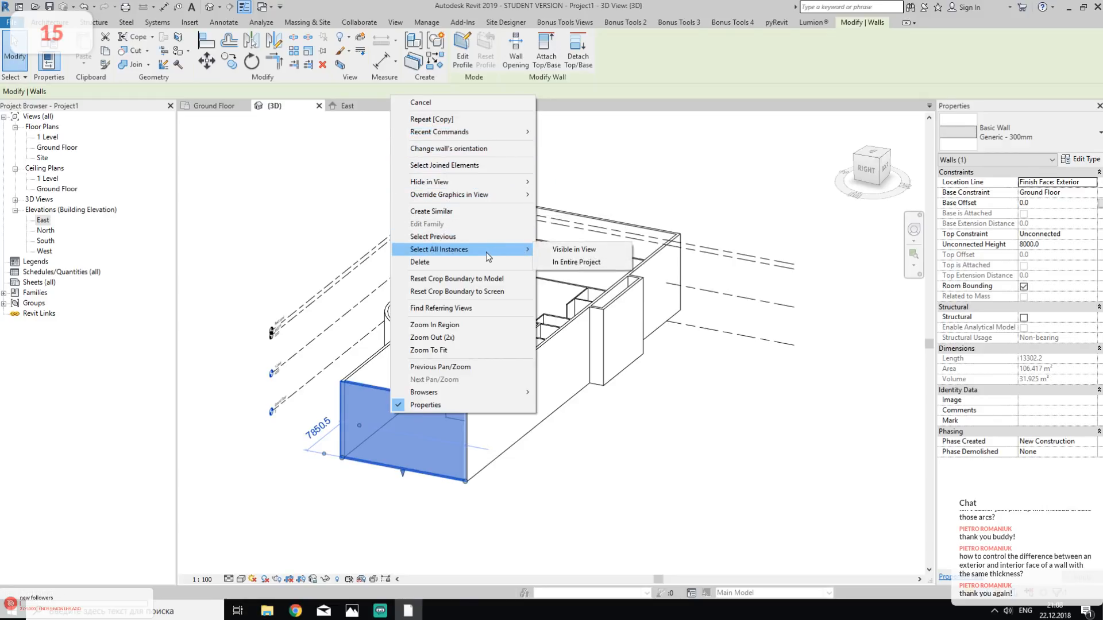
{"action": "left_click", "coordinate": [560, 251]}
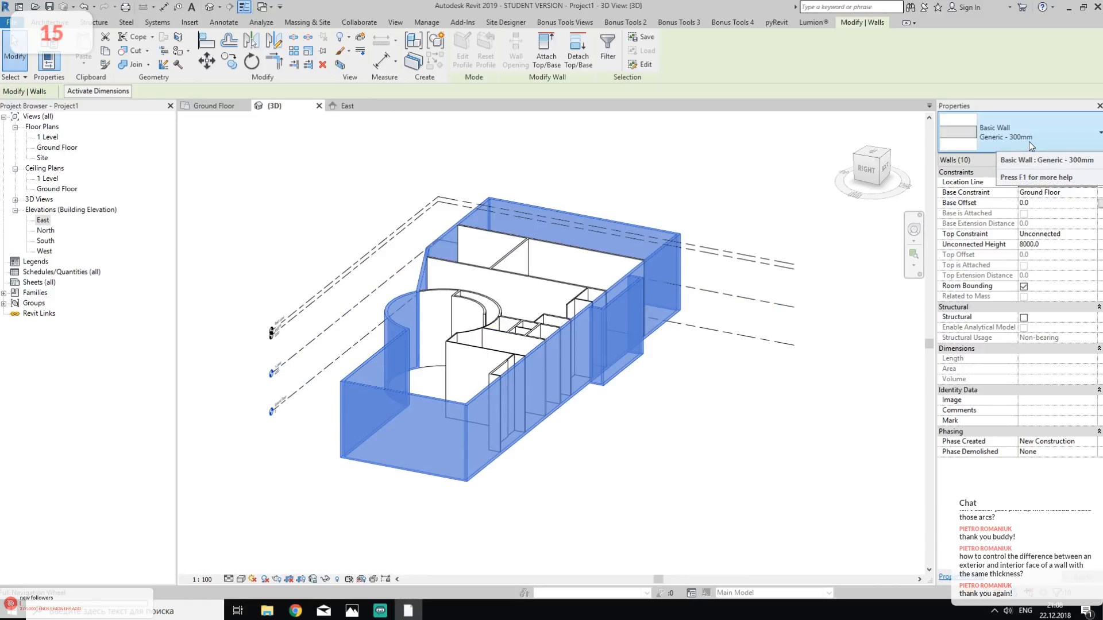
{"action": "left_click", "coordinate": [1093, 235]}
{"action": "left_click", "coordinate": [1063, 270]}
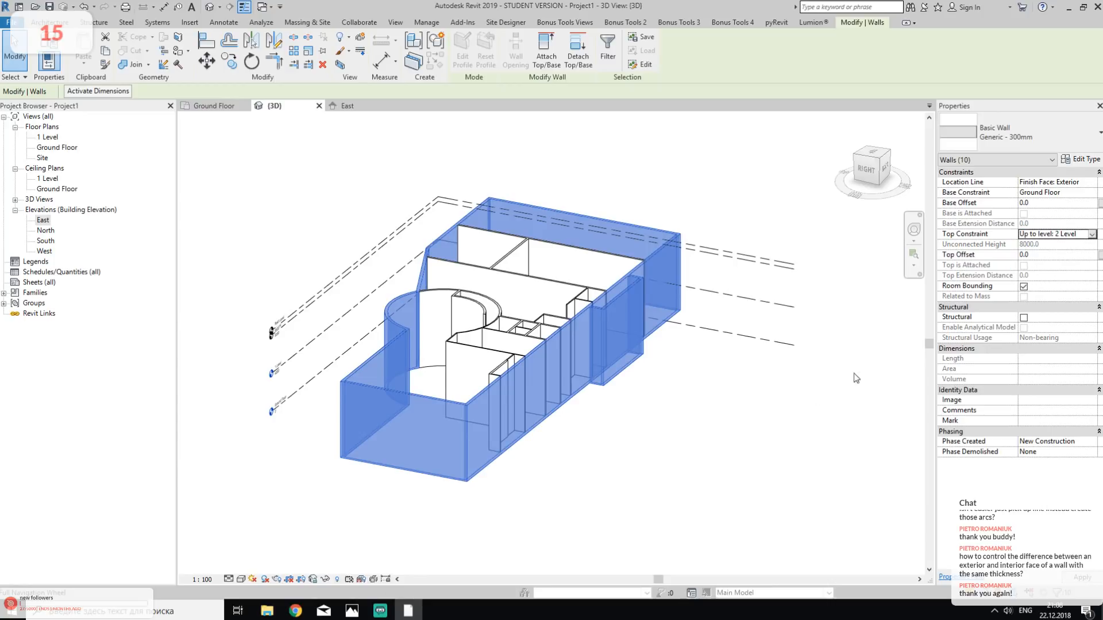
- Select all Generic - 100mm wall instances visible in the 3D view and set their top constraint to Up to level: 1 Level
{"action": "left_click", "coordinate": [715, 453]}
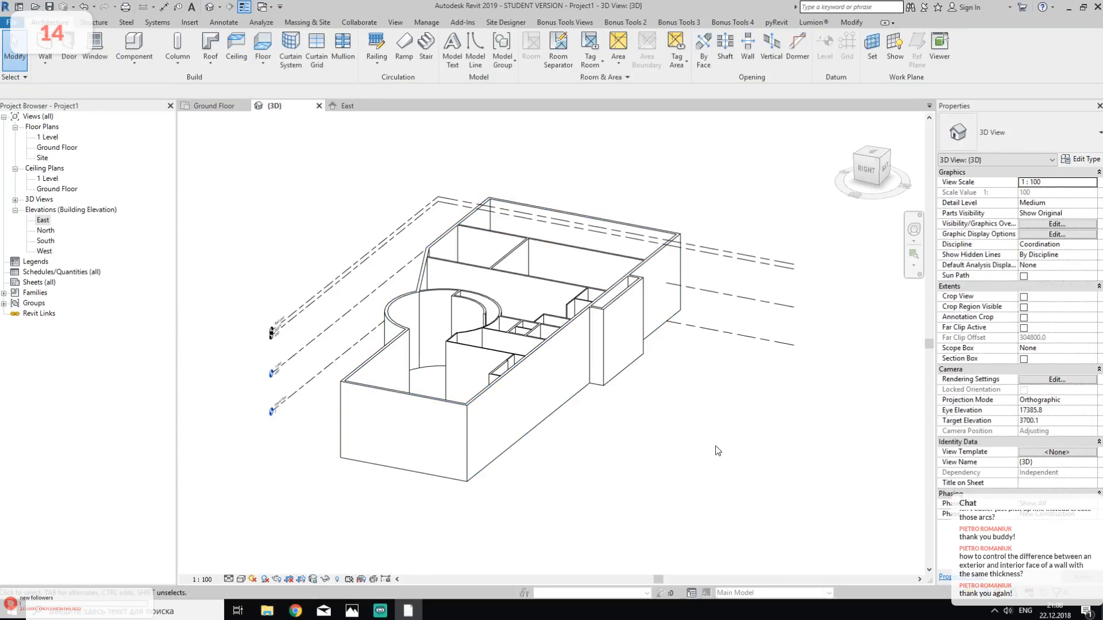
{"action": "right_click", "coordinate": [456, 348]}
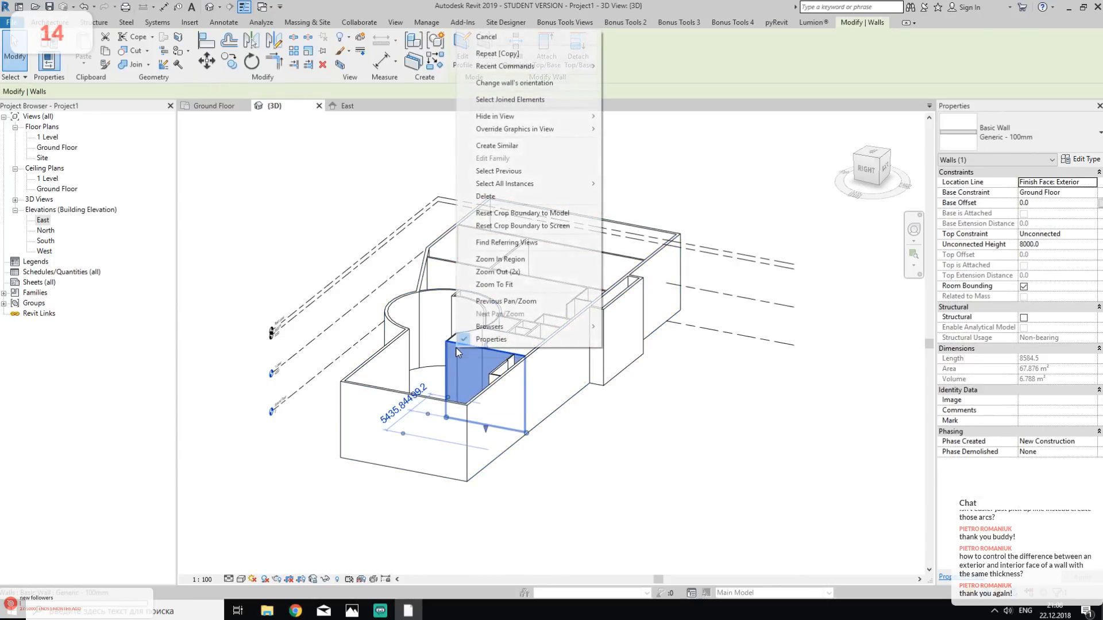
{"action": "mouse_move", "coordinate": [508, 185]}
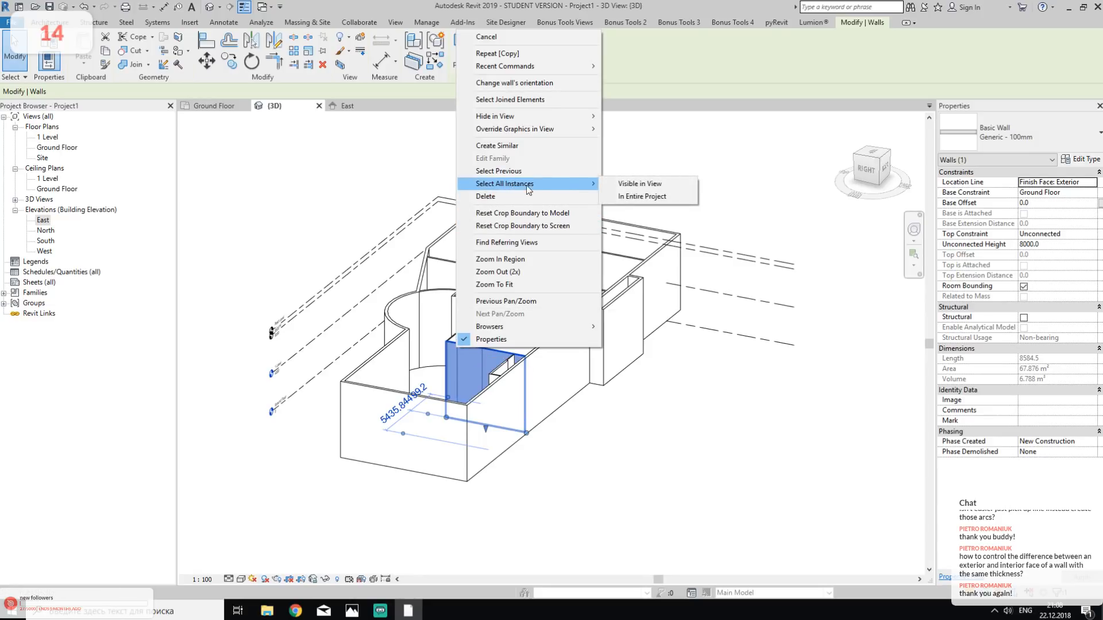
{"action": "left_click", "coordinate": [638, 183]}
{"action": "left_click", "coordinate": [1090, 160]}
{"action": "key", "text": "Escape"}
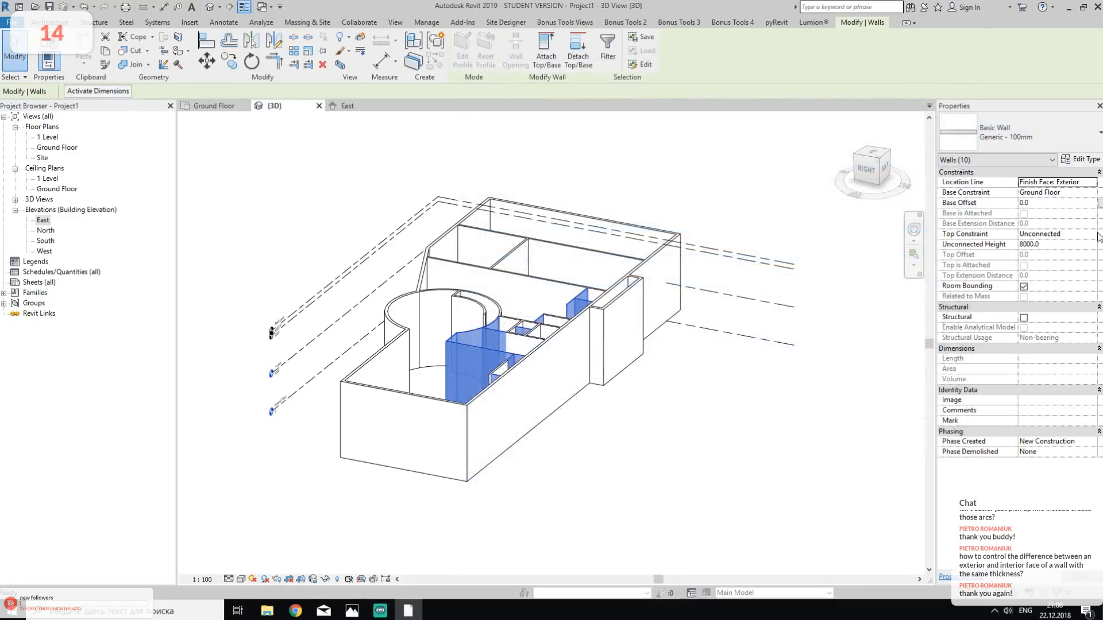
{"action": "left_click", "coordinate": [1089, 234]}
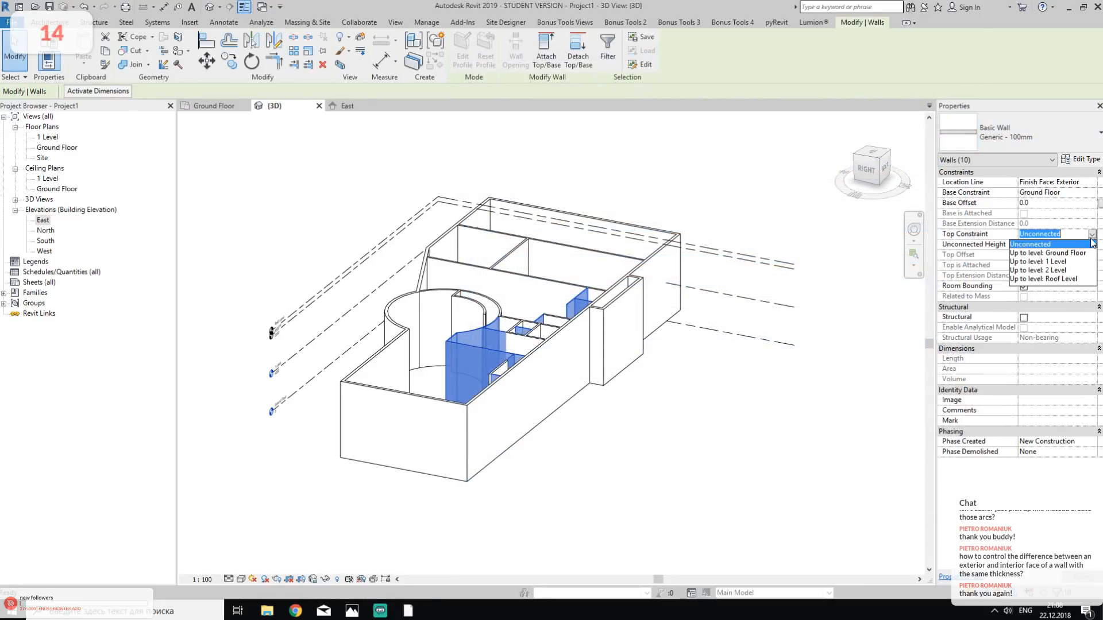
{"action": "left_click", "coordinate": [1057, 271]}
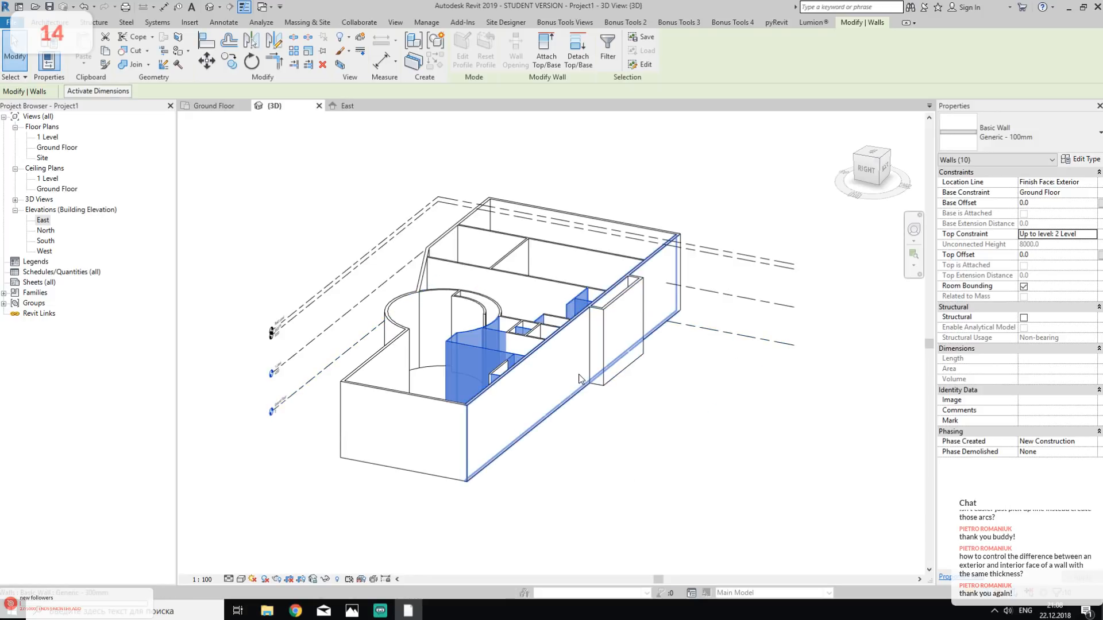
{"action": "left_click", "coordinate": [1092, 239]}
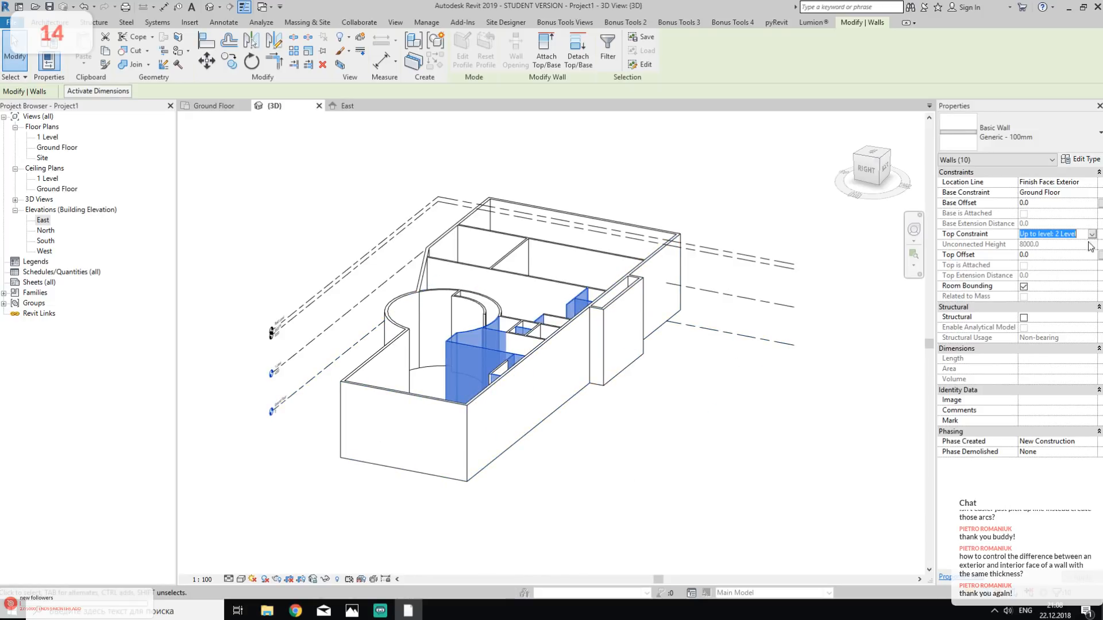
{"action": "left_click", "coordinate": [1091, 234]}
{"action": "left_click", "coordinate": [1049, 261]}
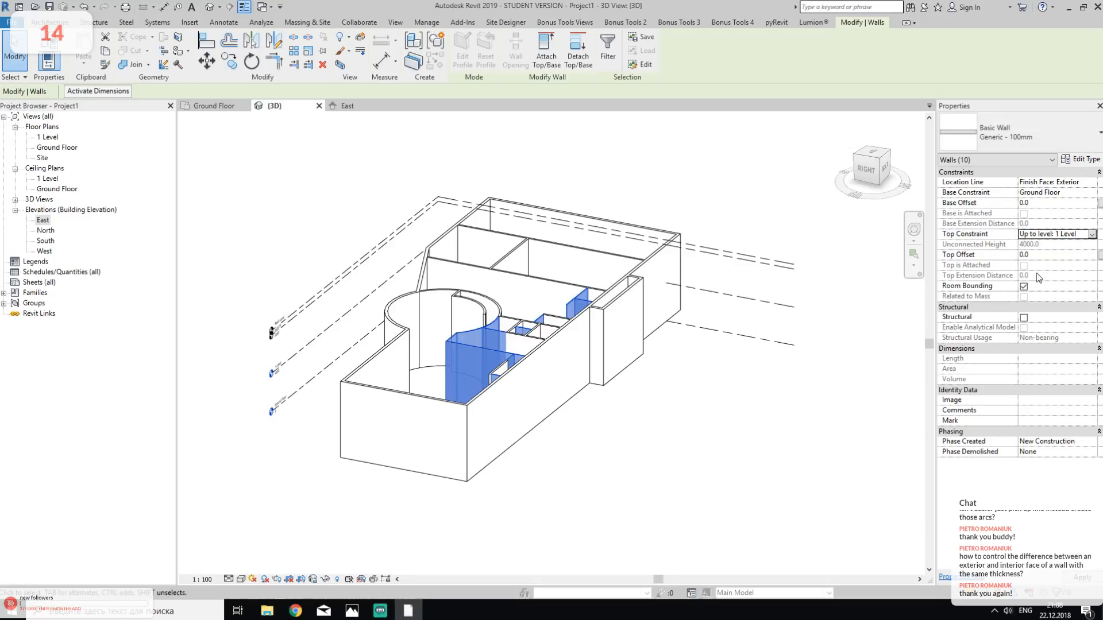
{"action": "left_click", "coordinate": [721, 444]}
- Select all Generic - 200mm wall instances visible in the 3D view and set their top constraint to Up to level: 1 Level
{"action": "middle_click_drag", "start_coordinate": [493, 380], "coordinate": [609, 356], "text": "shift"}
{"action": "left_click", "coordinate": [580, 332]}
{"action": "right_click", "coordinate": [580, 332]}
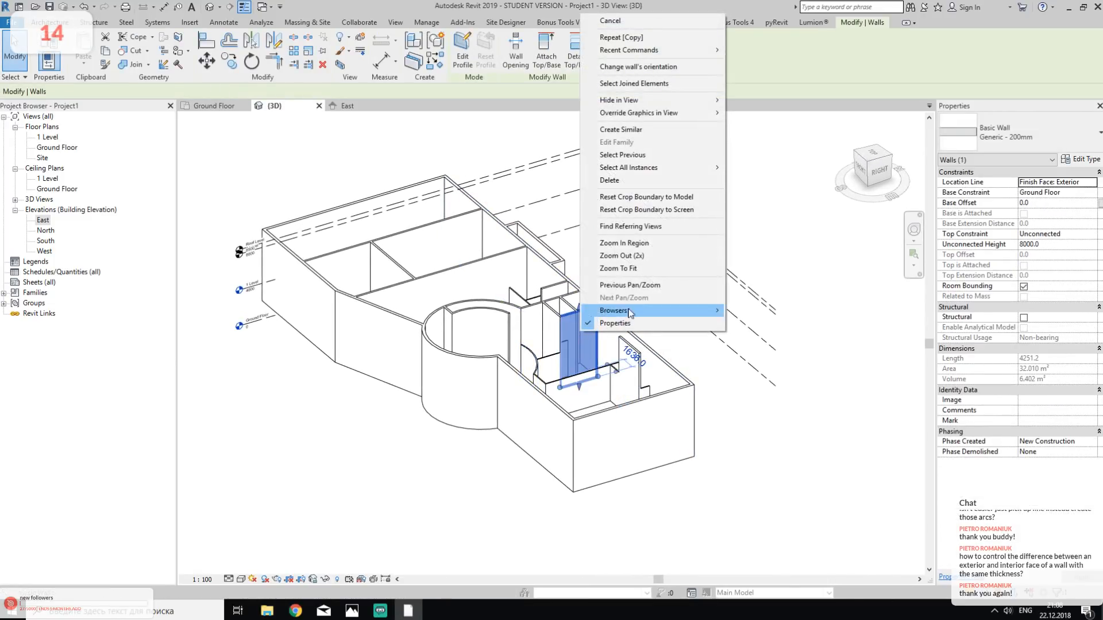
{"action": "mouse_move", "coordinate": [660, 167]}
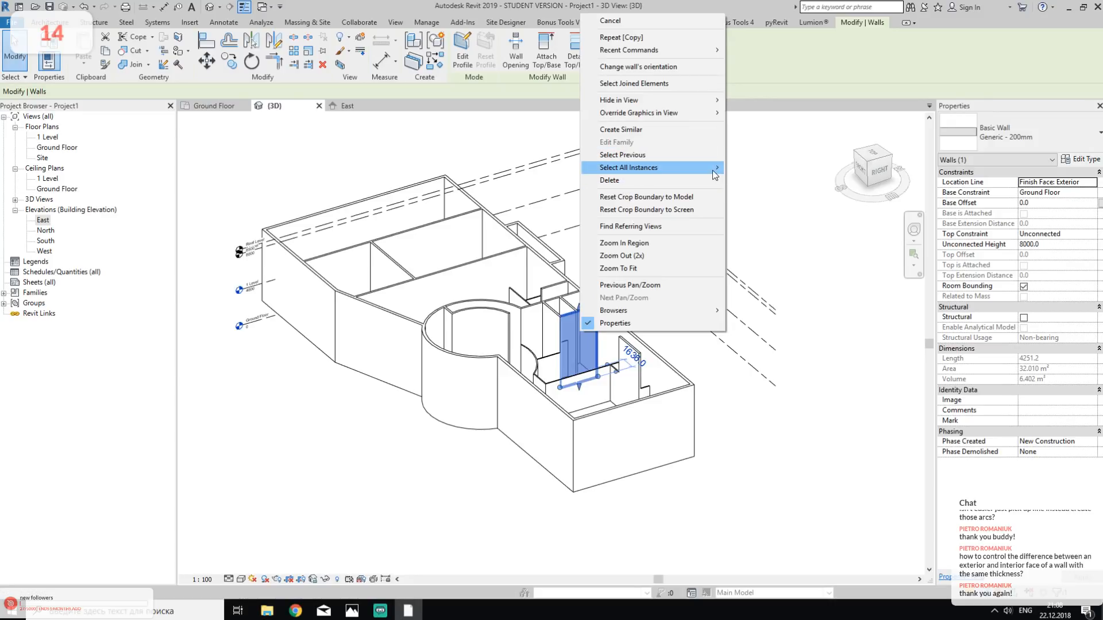
{"action": "left_click", "coordinate": [764, 167]}
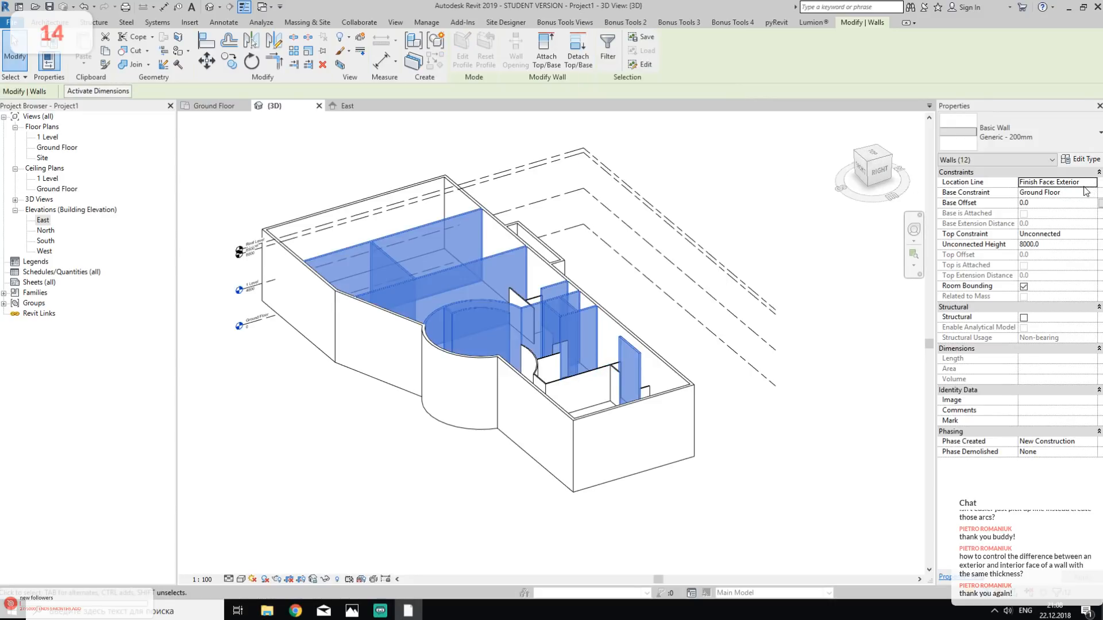
{"action": "left_click", "coordinate": [1086, 234]}
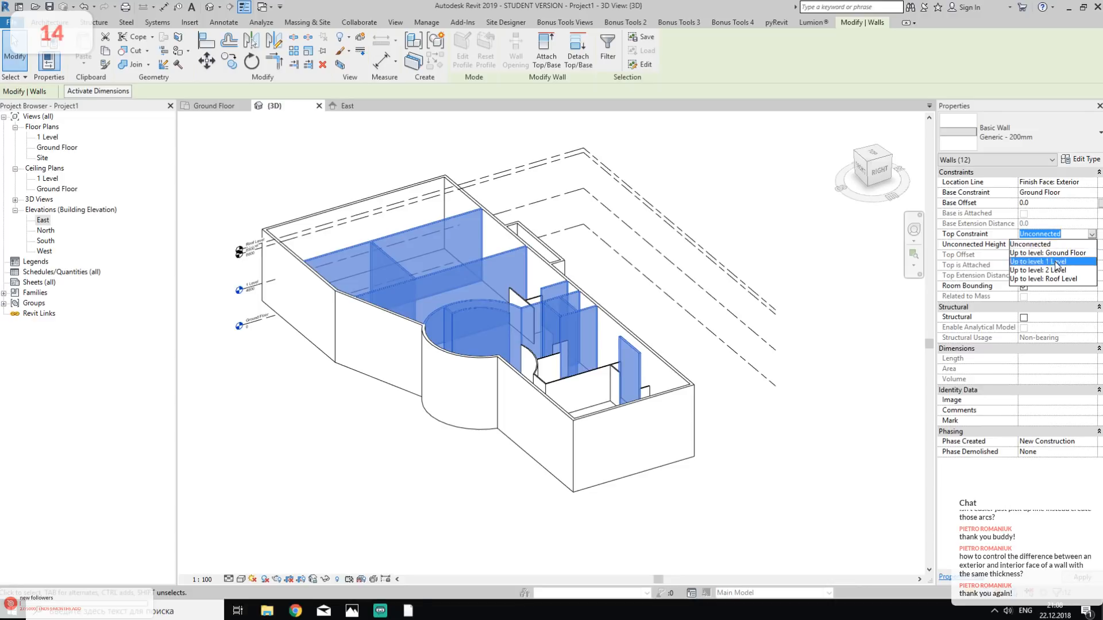
{"action": "left_click", "coordinate": [1051, 262]}
{"action": "left_click", "coordinate": [776, 240]}
- Set the three 300mm walls projecting from the long exterior facade to an Unconnected top constraint with a height of 1900
{"action": "middle_click_drag", "start_coordinate": [279, 343], "coordinate": [616, 331], "text": "shift"}
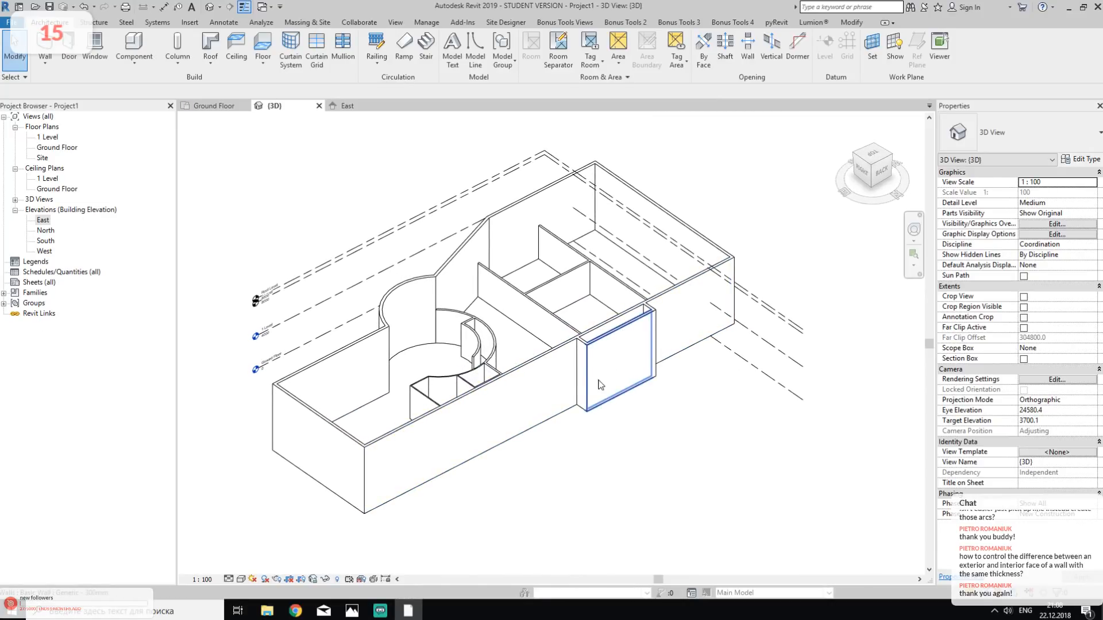
{"action": "left_click", "coordinate": [619, 345]}
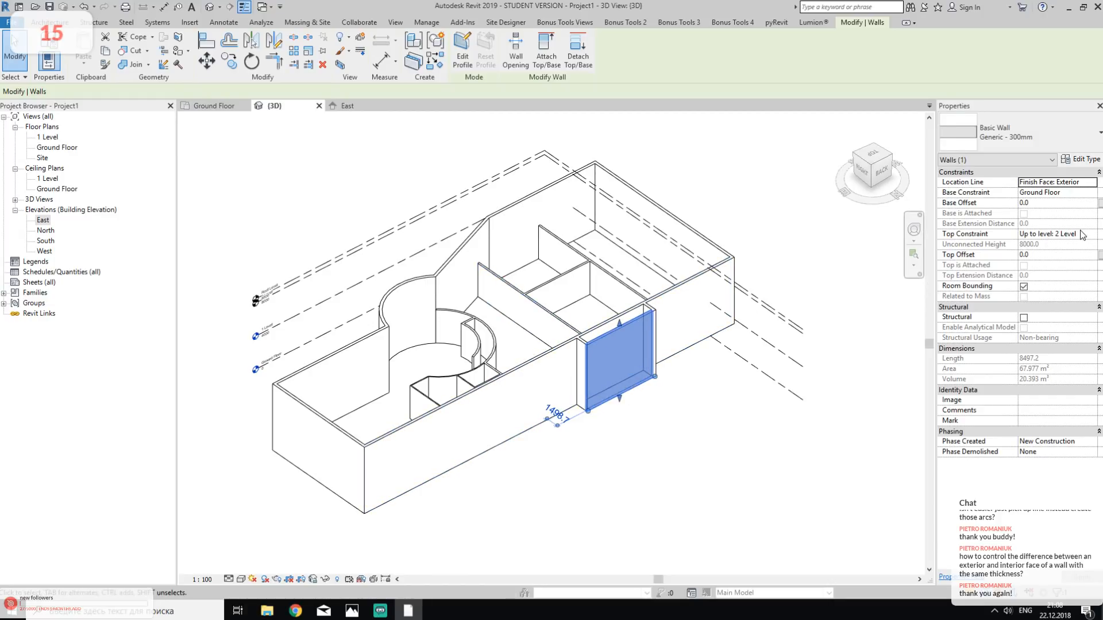
{"action": "scroll", "coordinate": [647, 307], "scroll_direction": "up", "scroll_amount": 2}
{"action": "scroll", "coordinate": [647, 308], "scroll_direction": "up", "scroll_amount": 2}
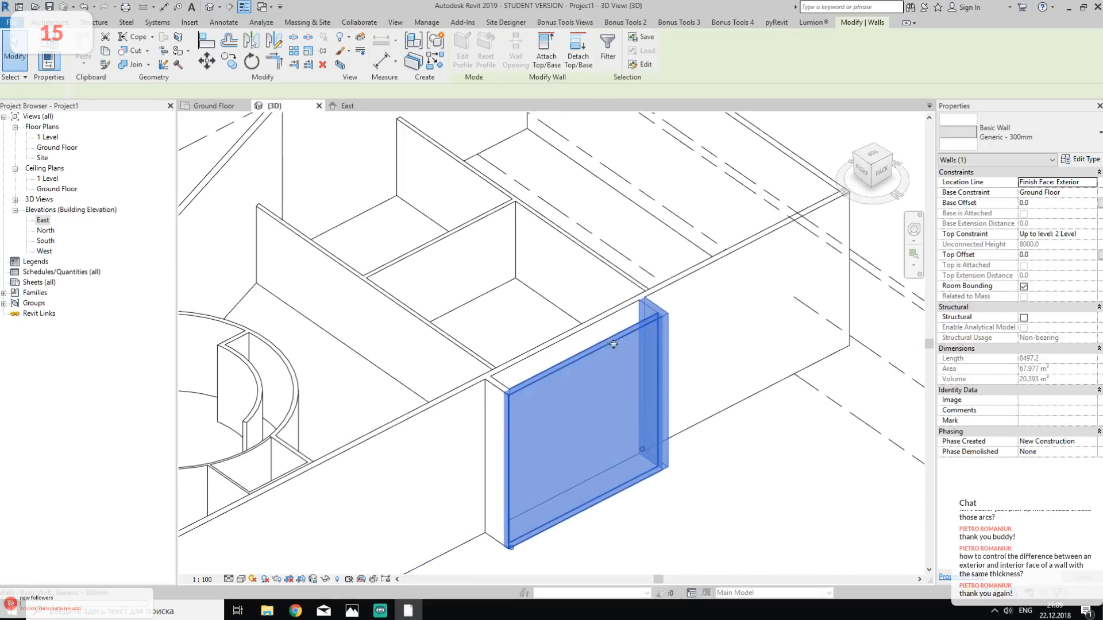
{"action": "left_click", "coordinate": [502, 392], "text": "ctrl"}
{"action": "left_click", "coordinate": [501, 392], "text": "ctrl"}
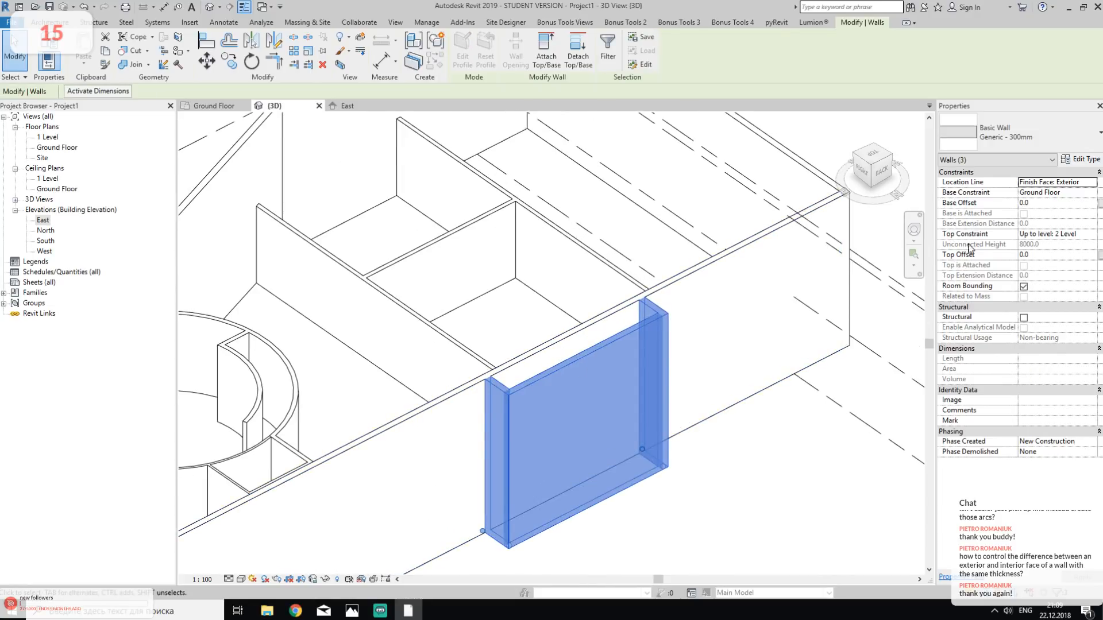
{"action": "left_click", "coordinate": [1092, 234]}
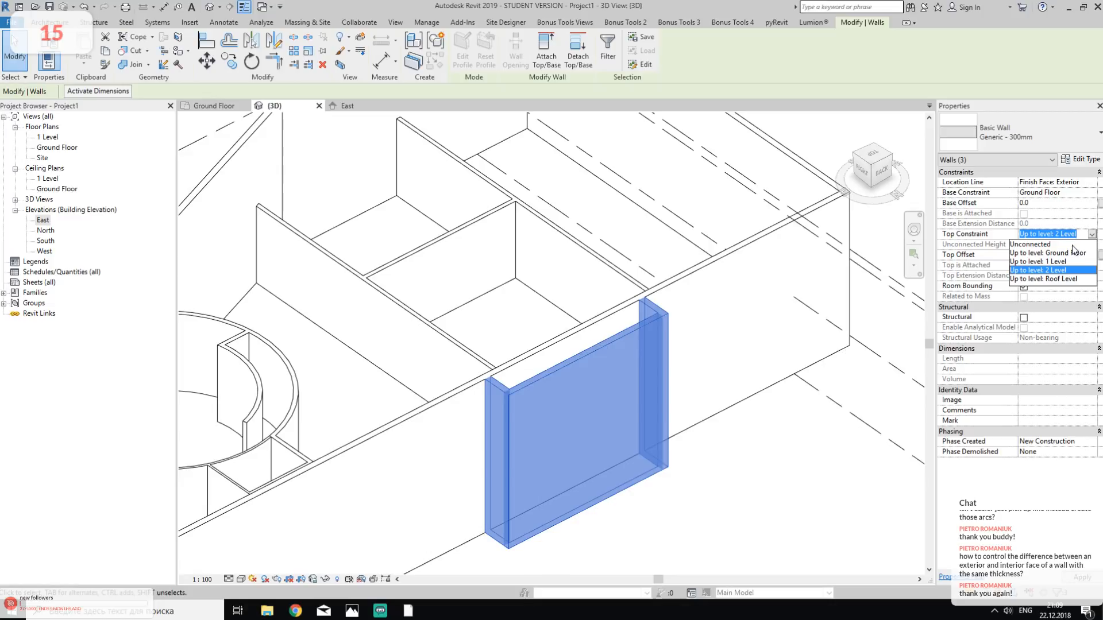
{"action": "left_click", "coordinate": [1083, 245]}
{"action": "left_click", "coordinate": [1088, 246]}
{"action": "type", "text": "1900.0"}
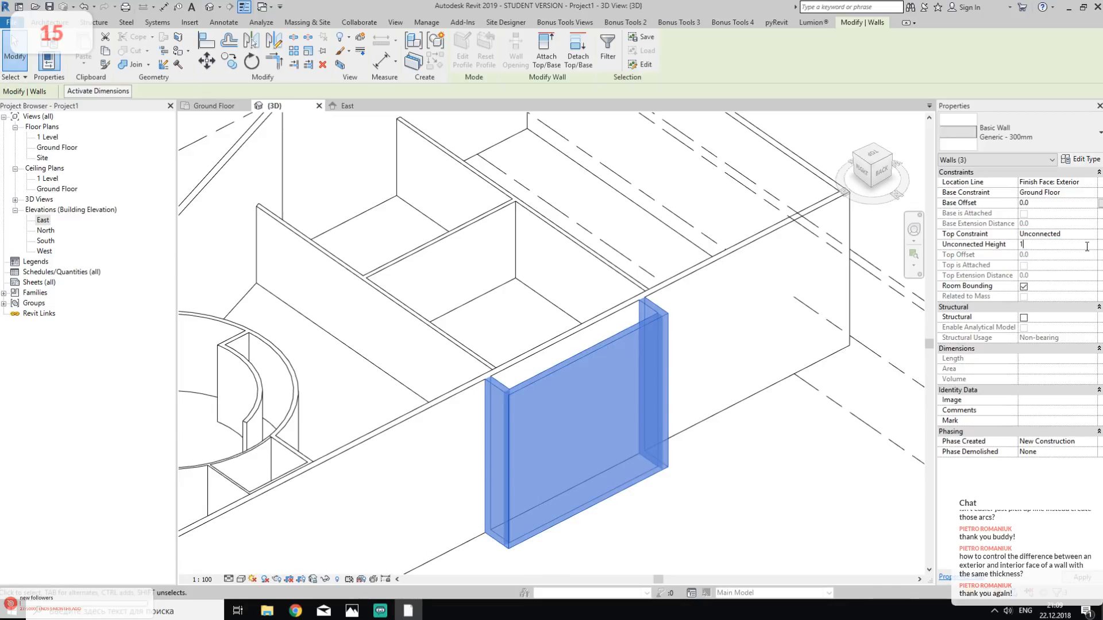
{"action": "left_click", "coordinate": [719, 520]}
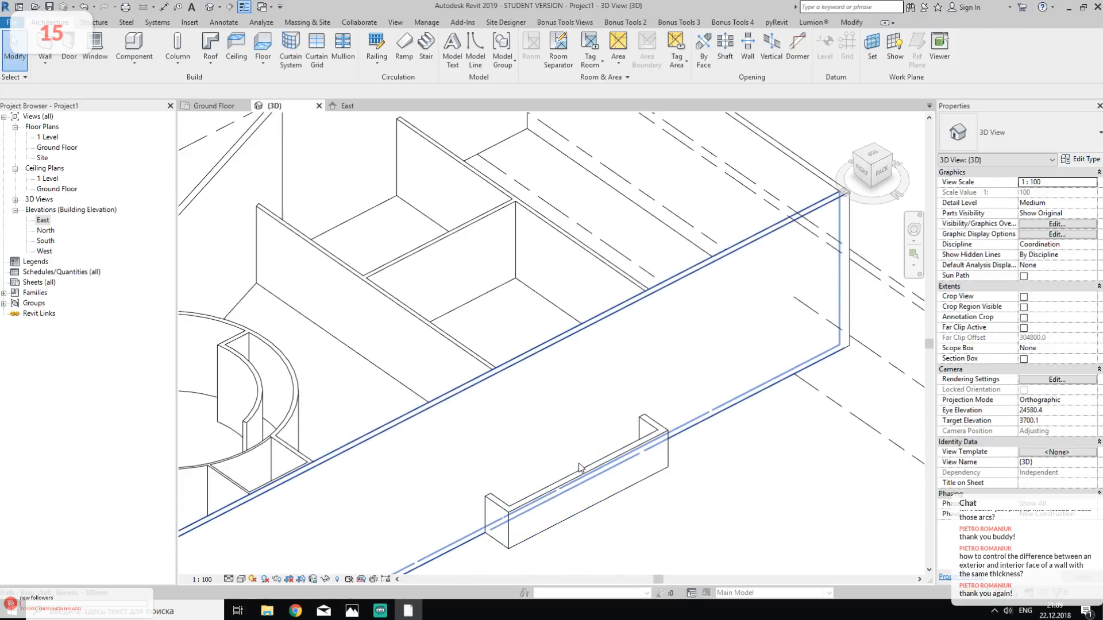
- Open the Ground Floor plan and examine the escape stairs, the surrounding rooms and the foyer in the linked drawing
{"action": "scroll", "coordinate": [744, 453], "scroll_direction": "down", "scroll_amount": 2}
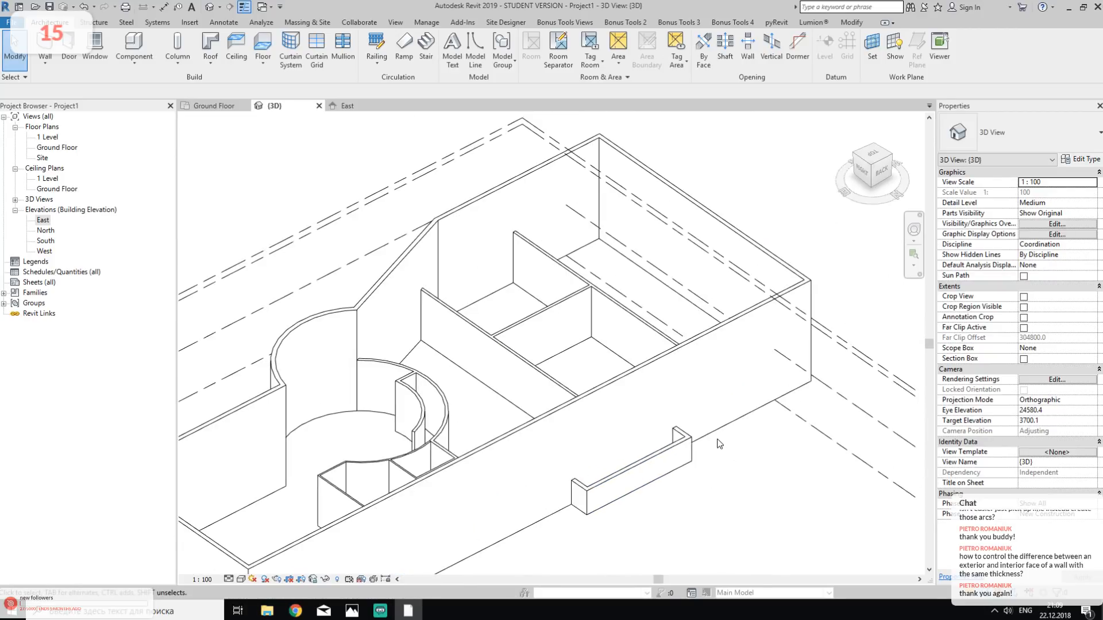
{"action": "left_click", "coordinate": [201, 108]}
{"action": "scroll", "coordinate": [734, 369], "scroll_direction": "down", "scroll_amount": 2}
{"action": "scroll", "coordinate": [734, 368], "scroll_direction": "up", "scroll_amount": 5}
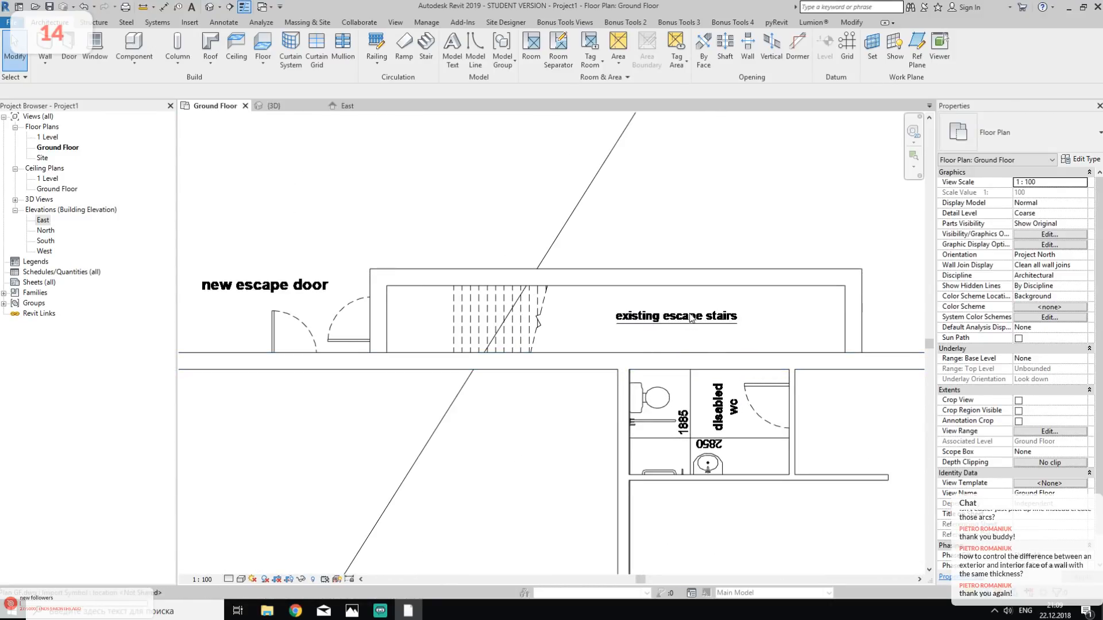
{"action": "scroll", "coordinate": [603, 322], "scroll_direction": "down", "scroll_amount": 4}
{"action": "scroll", "coordinate": [552, 333], "scroll_direction": "down", "scroll_amount": 1}
{"action": "middle_click_drag", "start_coordinate": [663, 396], "coordinate": [599, 247]}
{"action": "middle_click_drag", "start_coordinate": [663, 331], "coordinate": [543, 247]}
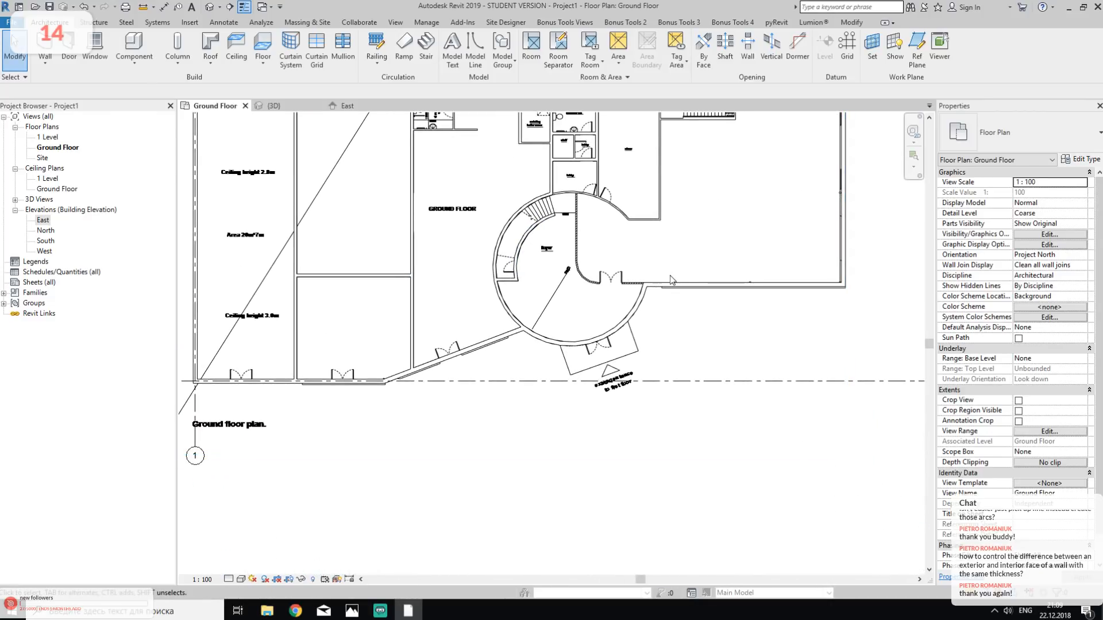
{"action": "middle_click_drag", "start_coordinate": [718, 327], "coordinate": [710, 363]}
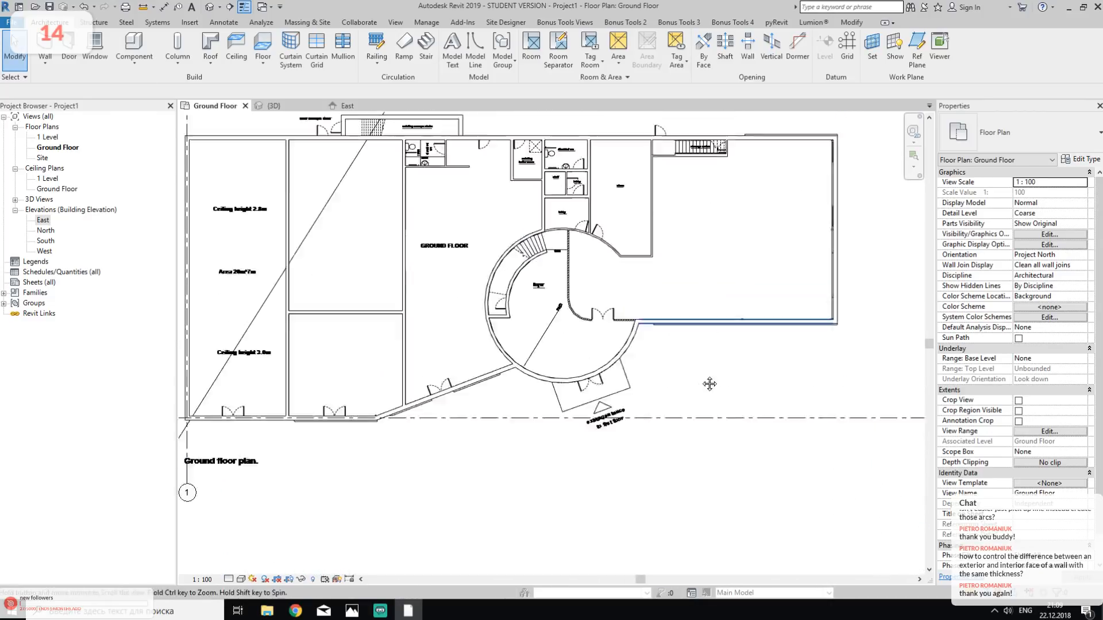
{"action": "scroll", "coordinate": [568, 361], "scroll_direction": "up", "scroll_amount": 4}
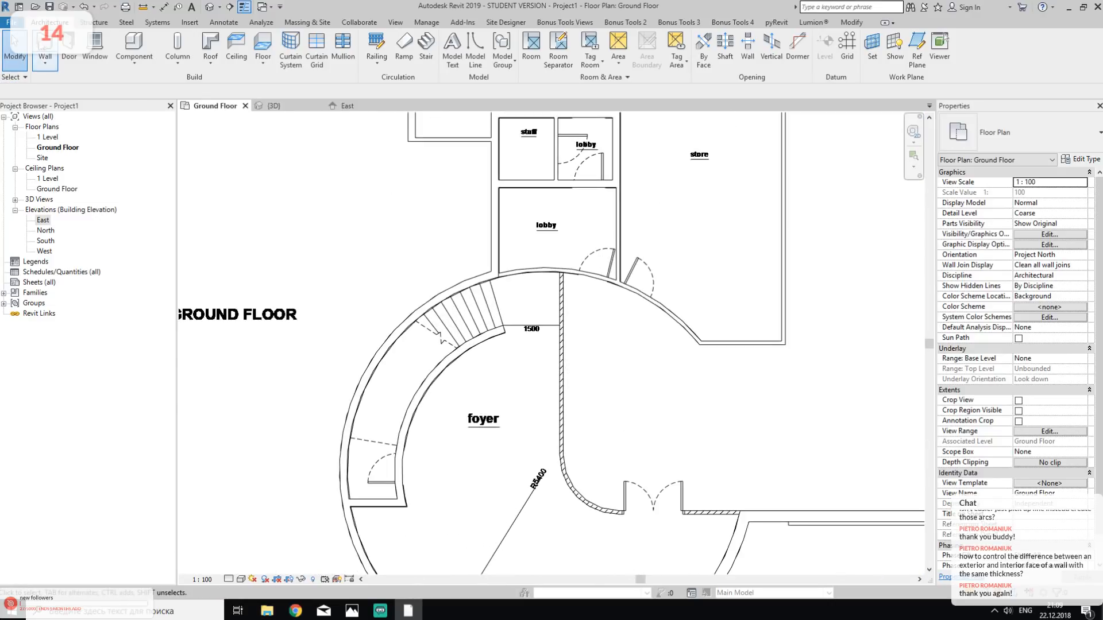
- Measure the thickness of the hatched partition in the foyer between its two faces
{"action": "left_click", "coordinate": [45, 47]}
{"action": "key", "text": "Escape"}
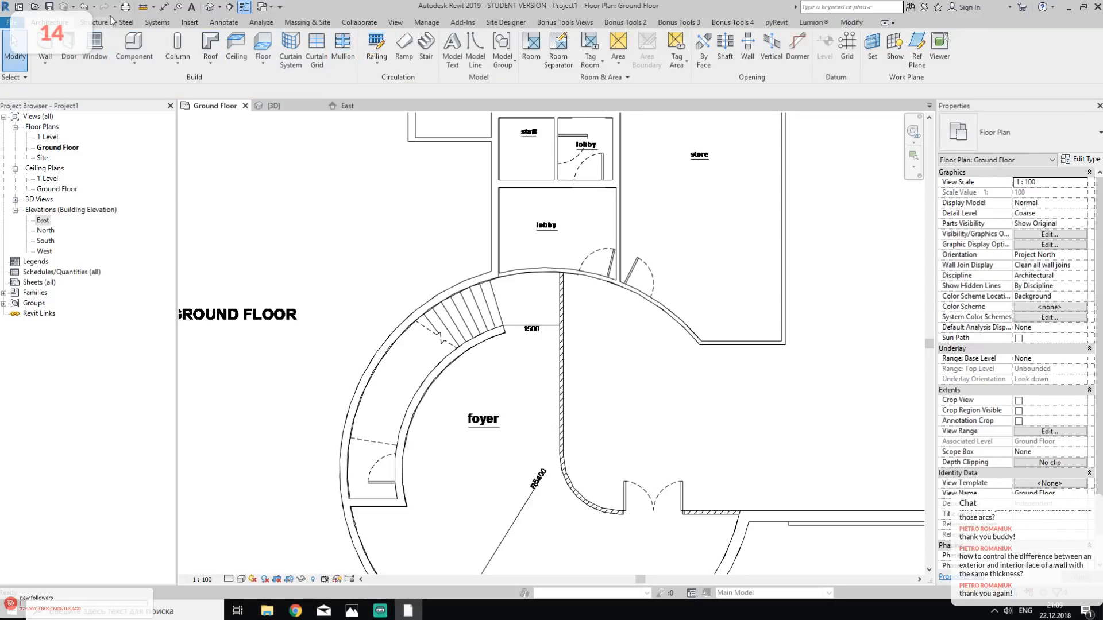
{"action": "left_click", "coordinate": [154, 7]}
{"action": "scroll", "coordinate": [646, 288], "scroll_direction": "up", "scroll_amount": 3}
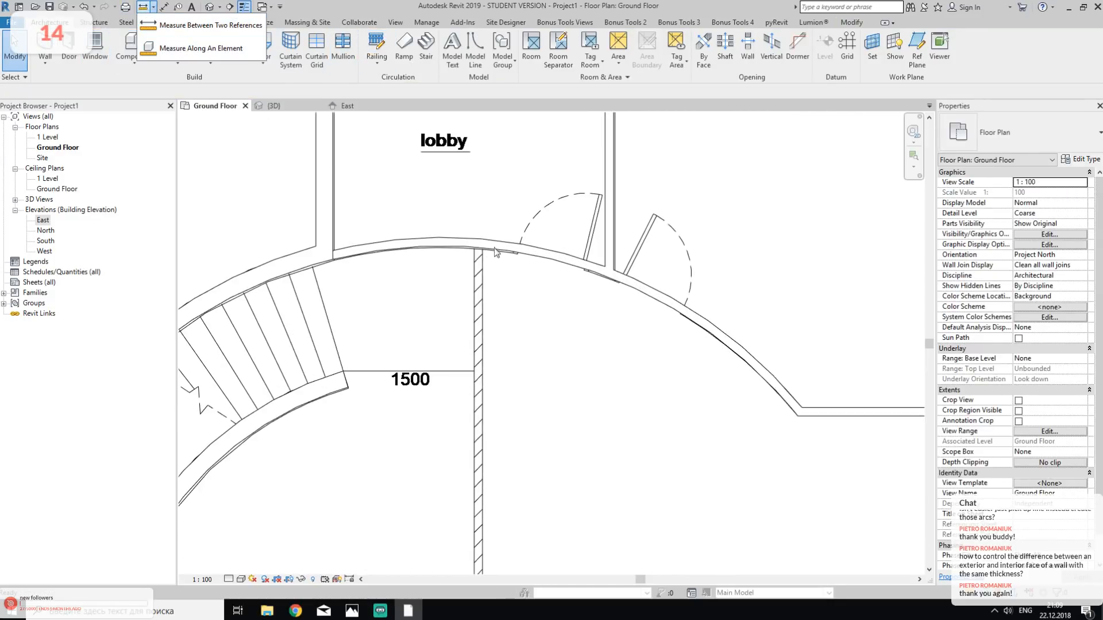
{"action": "left_click", "coordinate": [210, 26]}
{"action": "scroll", "coordinate": [438, 290], "scroll_direction": "up", "scroll_amount": 2}
{"action": "left_click", "coordinate": [491, 297]}
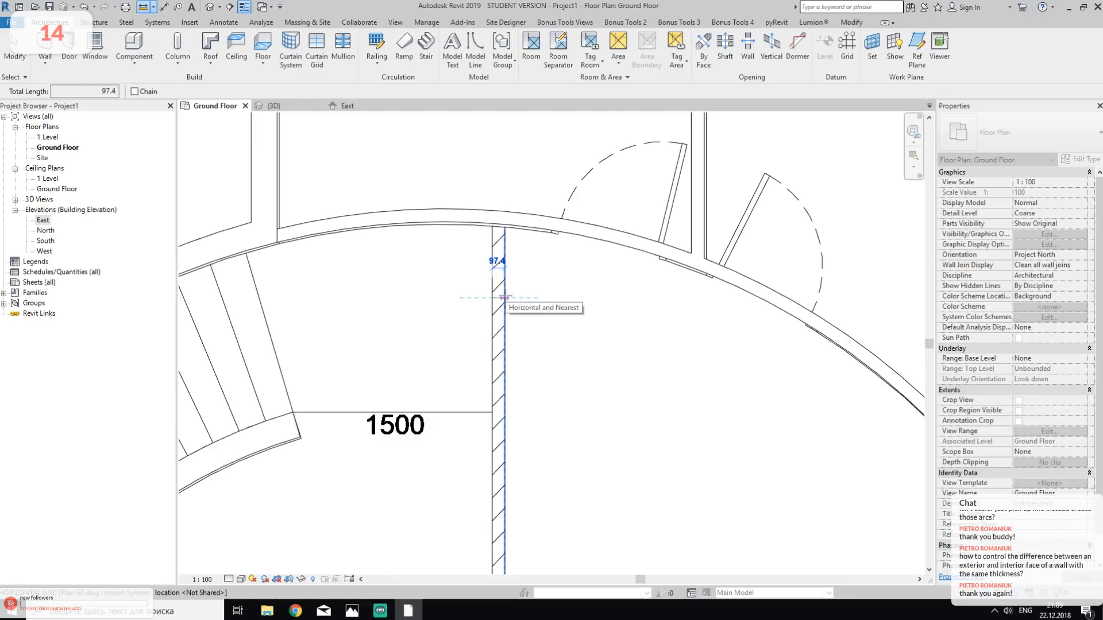
{"action": "scroll", "coordinate": [504, 299], "scroll_direction": "up", "scroll_amount": 3}
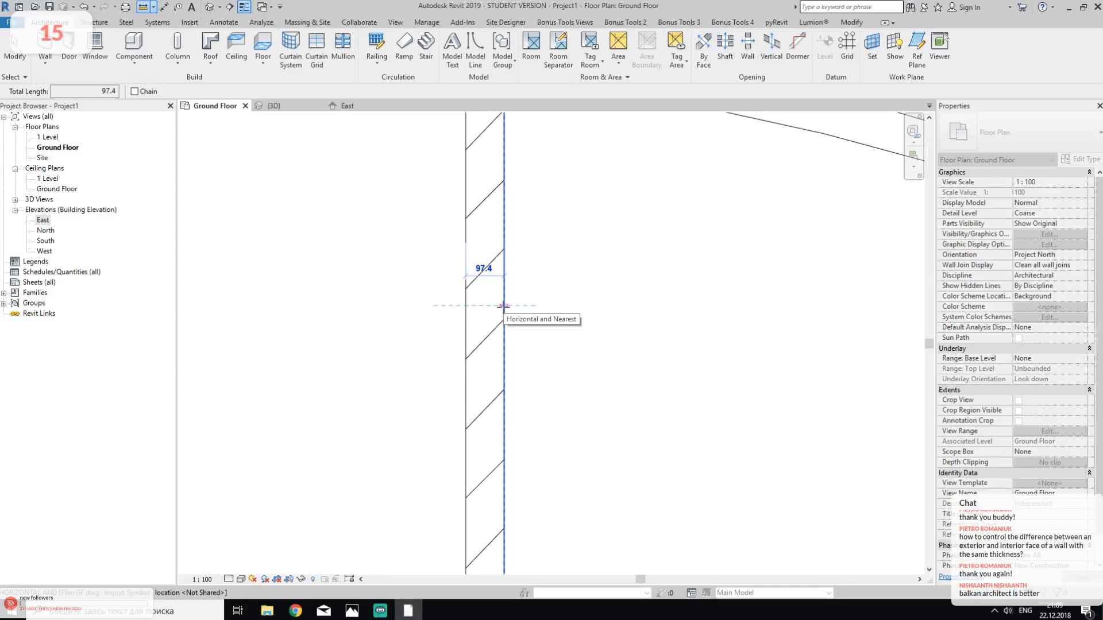
{"action": "key", "text": "Escape"}
{"action": "key", "text": "Escape"}
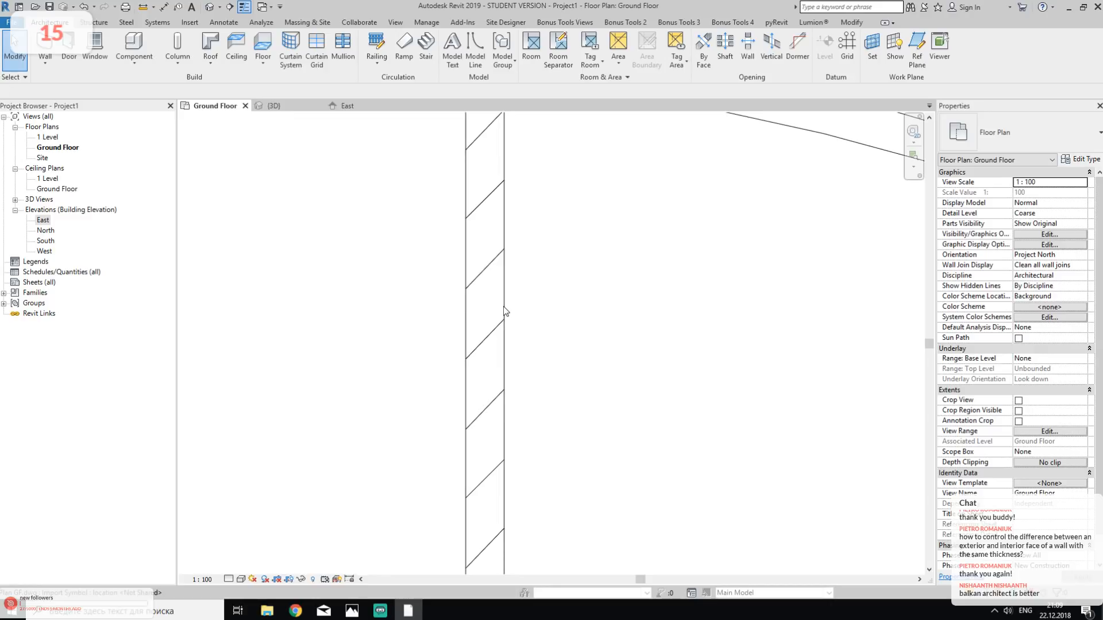
- Start a new wall for the foyer's hatched partition using the basic wall type (Н) У-100
{"action": "scroll", "coordinate": [503, 311], "scroll_direction": "down", "scroll_amount": 5}
{"action": "middle_click_drag", "start_coordinate": [542, 393], "coordinate": [507, 226]}
{"action": "middle_click_drag", "start_coordinate": [573, 377], "coordinate": [538, 264]}
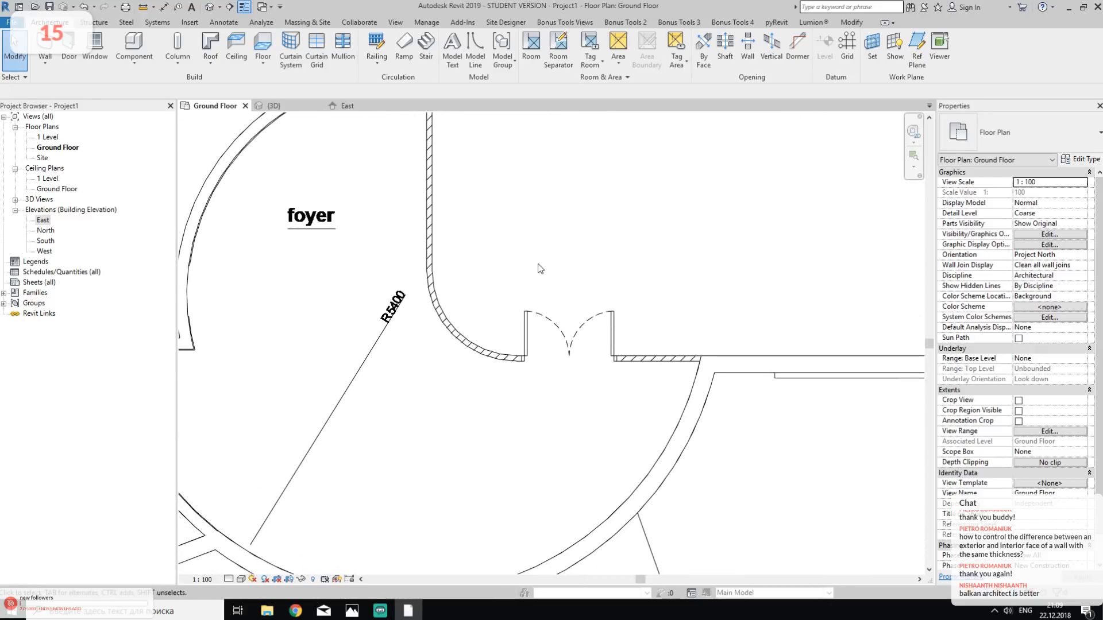
{"action": "left_click", "coordinate": [44, 45]}
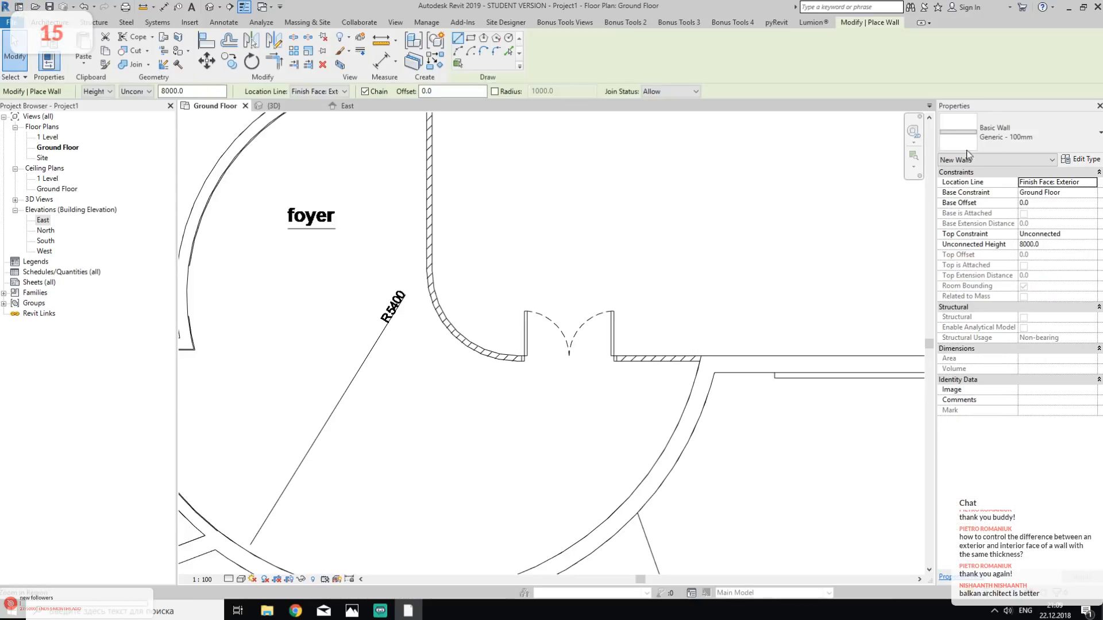
{"action": "left_click", "coordinate": [1026, 128]}
{"action": "scroll", "coordinate": [988, 237], "scroll_direction": "up", "scroll_amount": 10}
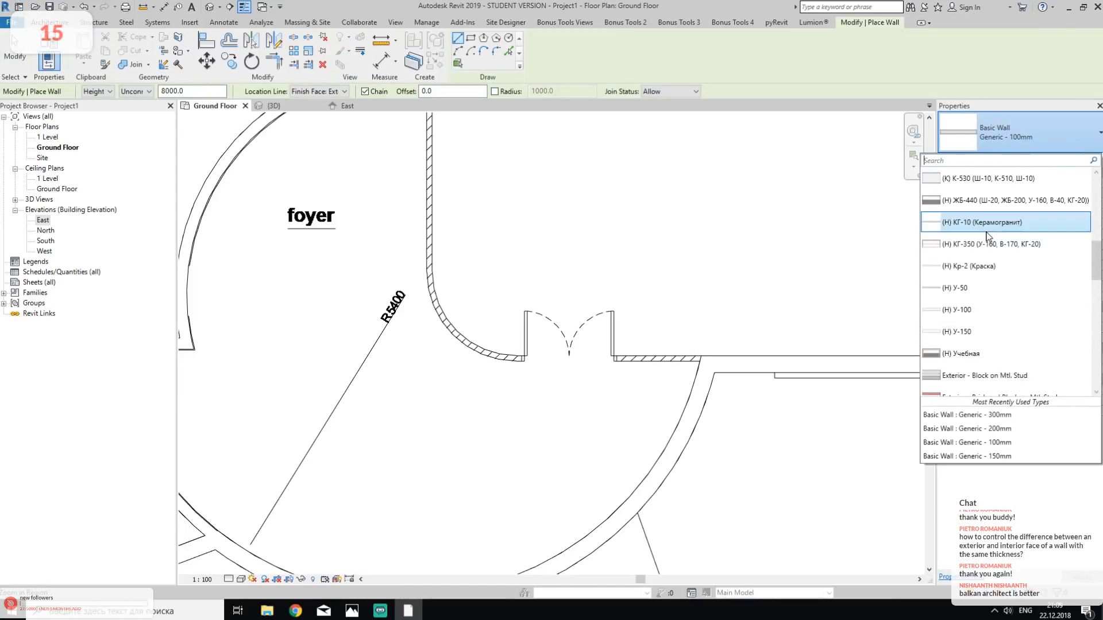
{"action": "scroll", "coordinate": [988, 237], "scroll_direction": "up", "scroll_amount": 5}
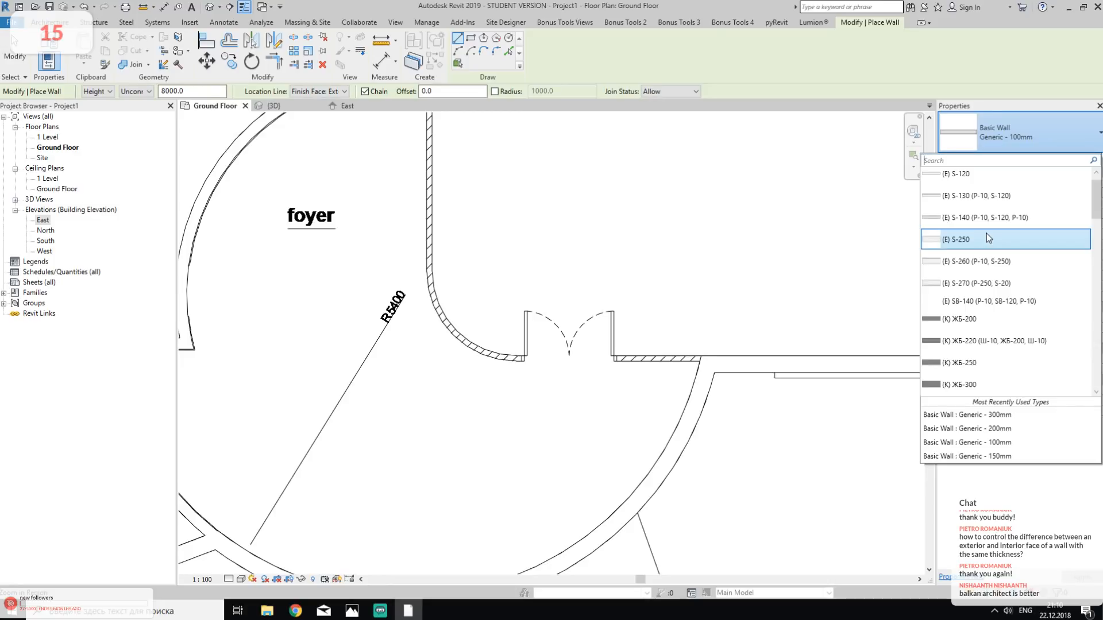
{"action": "scroll", "coordinate": [988, 237], "scroll_direction": "up", "scroll_amount": 1}
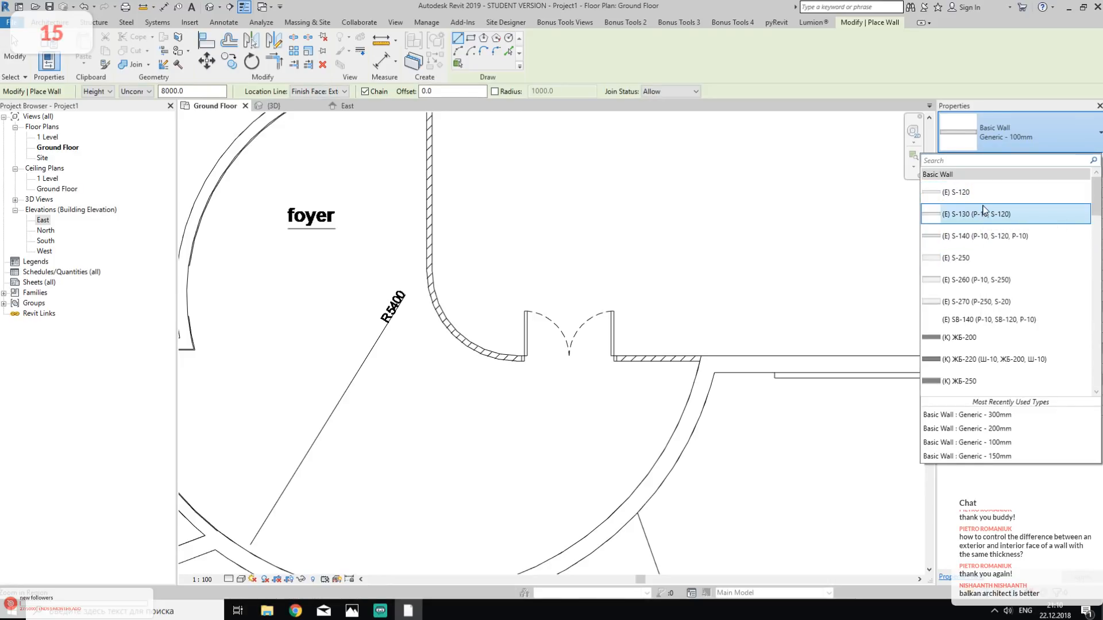
{"action": "scroll", "coordinate": [989, 230], "scroll_direction": "down", "scroll_amount": 5}
{"action": "scroll", "coordinate": [989, 236], "scroll_direction": "down", "scroll_amount": 2}
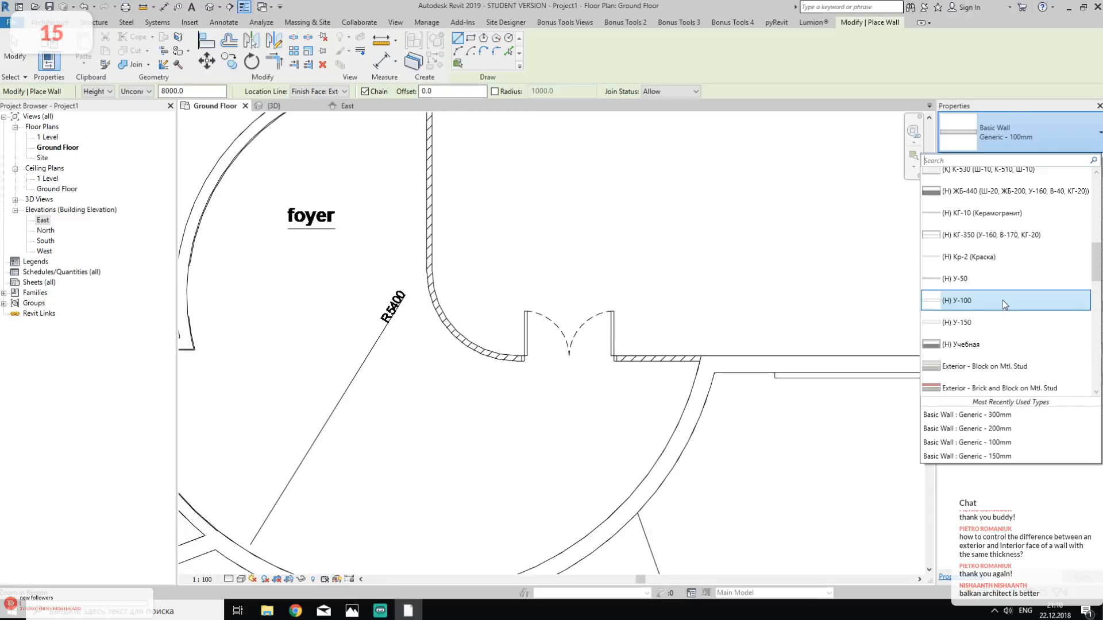
{"action": "left_click", "coordinate": [1004, 304]}
- Set the new wall's location line to Finish Face: Exterior and its height up to 1 Level
{"action": "middle_click_drag", "start_coordinate": [730, 328], "coordinate": [617, 270]}
{"action": "scroll", "coordinate": [617, 271], "scroll_direction": "up", "scroll_amount": 3}
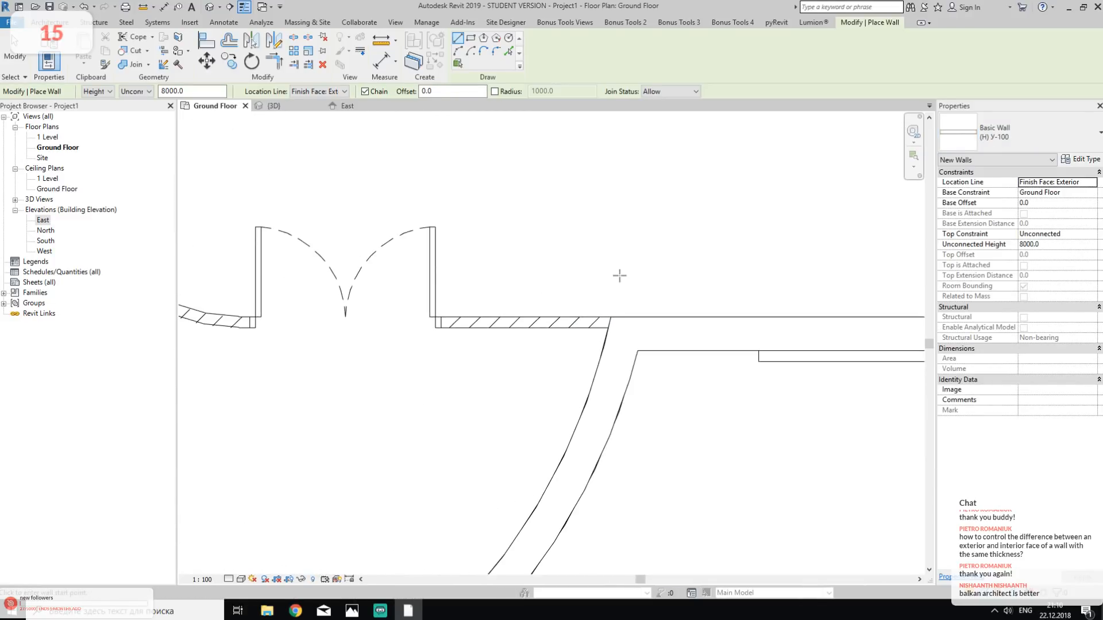
{"action": "scroll", "coordinate": [600, 339], "scroll_direction": "up", "scroll_amount": 2}
{"action": "scroll", "coordinate": [604, 328], "scroll_direction": "up", "scroll_amount": 1}
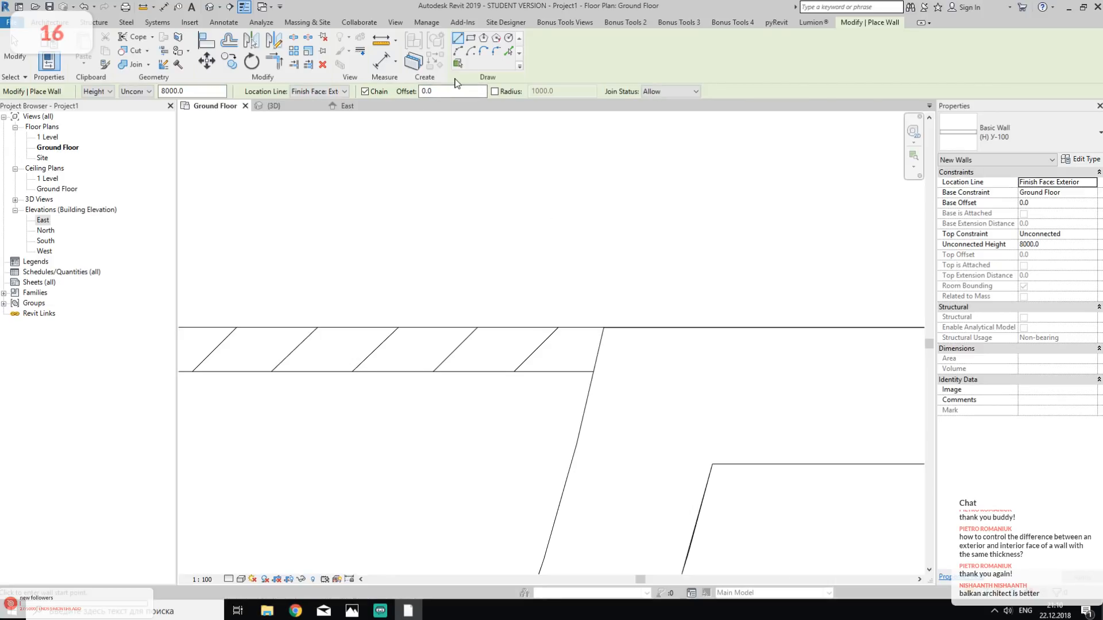
{"action": "left_click", "coordinate": [306, 92]}
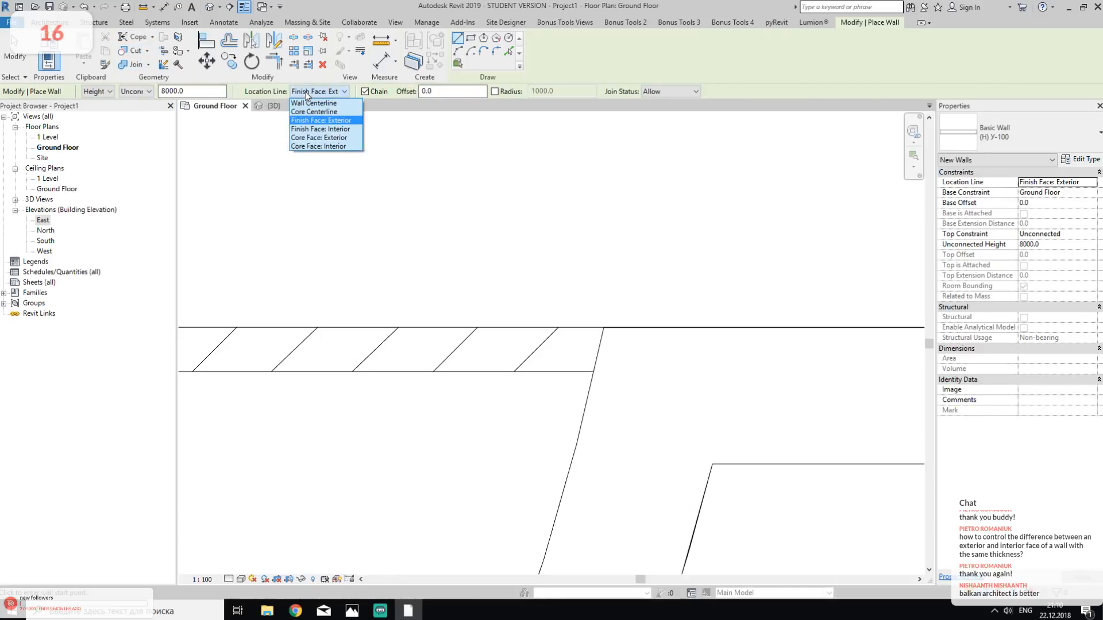
{"action": "left_click", "coordinate": [339, 121]}
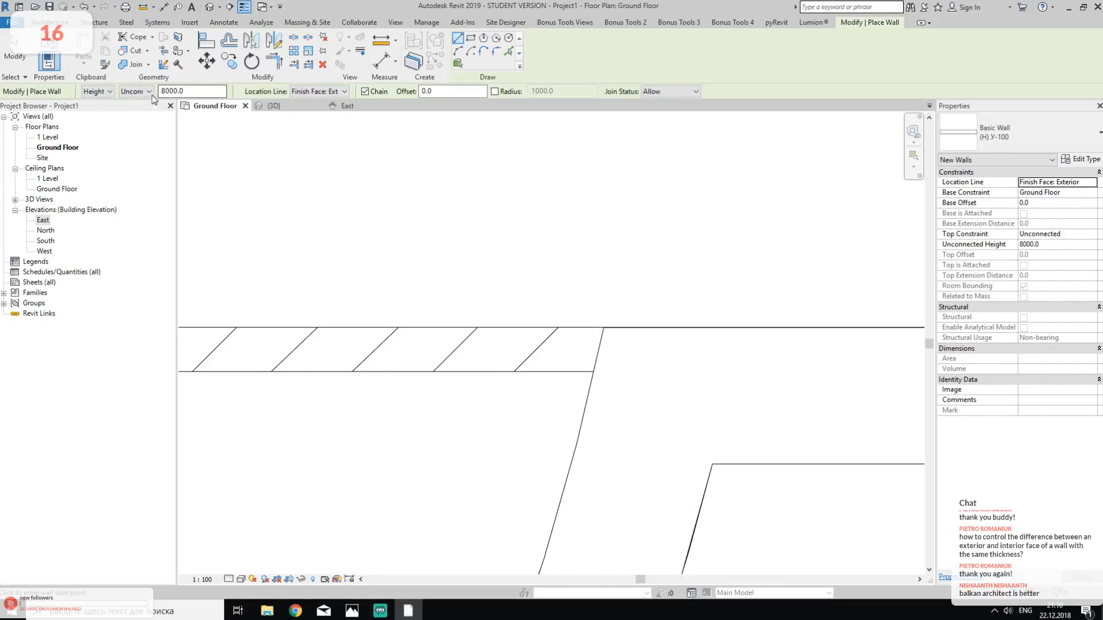
{"action": "left_click_drag", "start_coordinate": [190, 93], "coordinate": [150, 101]}
{"action": "left_click", "coordinate": [148, 92]}
{"action": "left_click", "coordinate": [132, 103]}
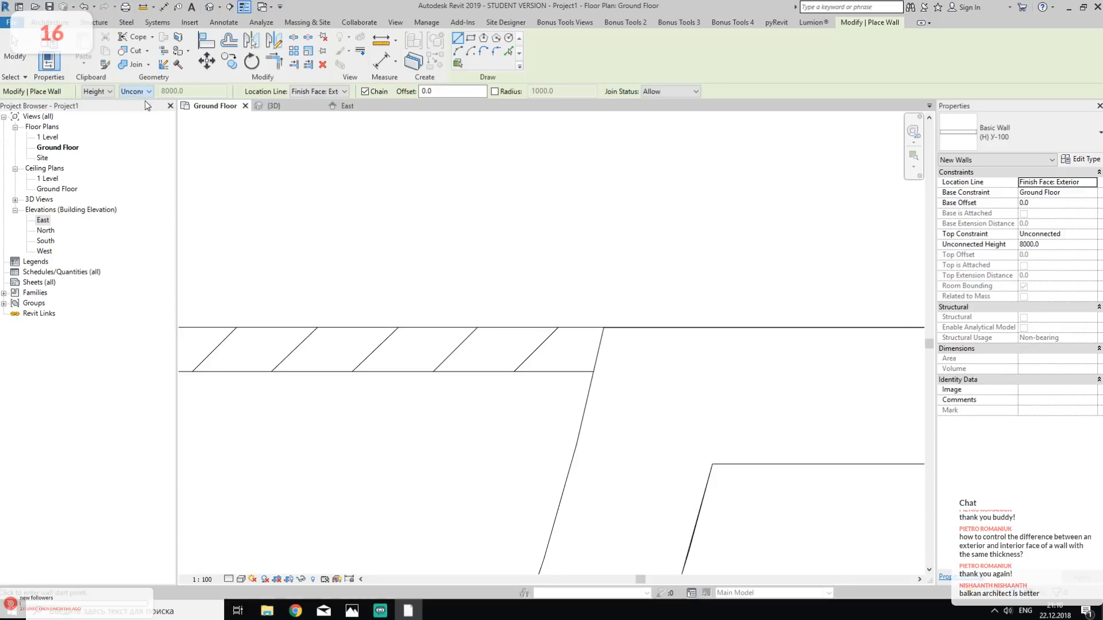
{"action": "middle_click_drag", "start_coordinate": [567, 250], "coordinate": [629, 236]}
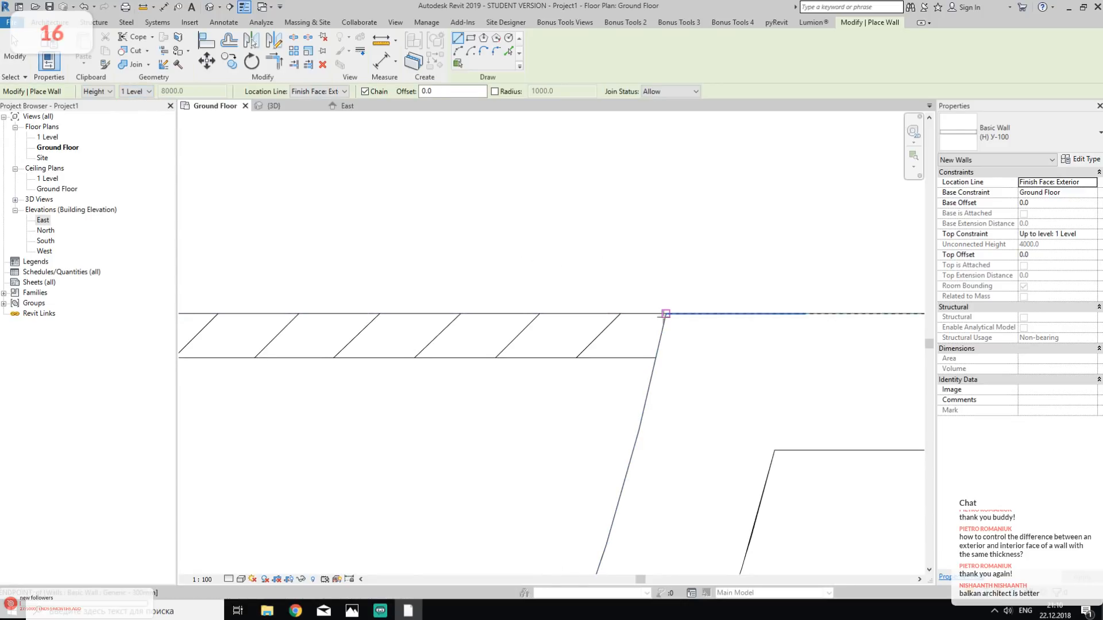
- Draw a horizontal wall about 1300 mm long over the hatched partition, from the curved wall's corner towards the double door, flipped onto the hatching
{"action": "left_click", "coordinate": [664, 314]}
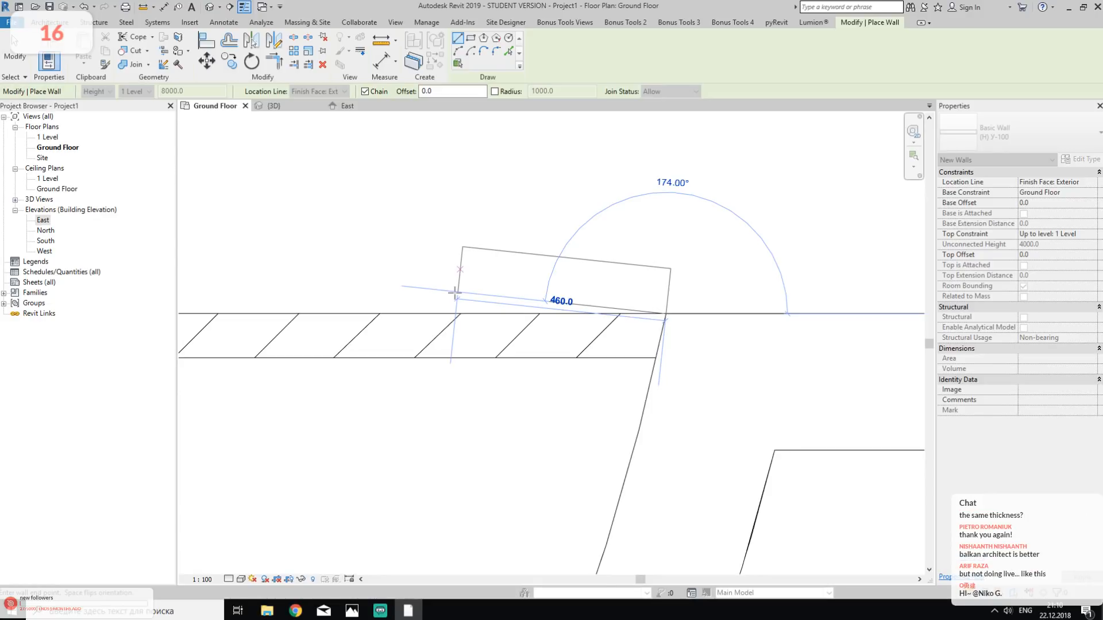
{"action": "scroll", "coordinate": [454, 292], "scroll_direction": "down", "scroll_amount": 2}
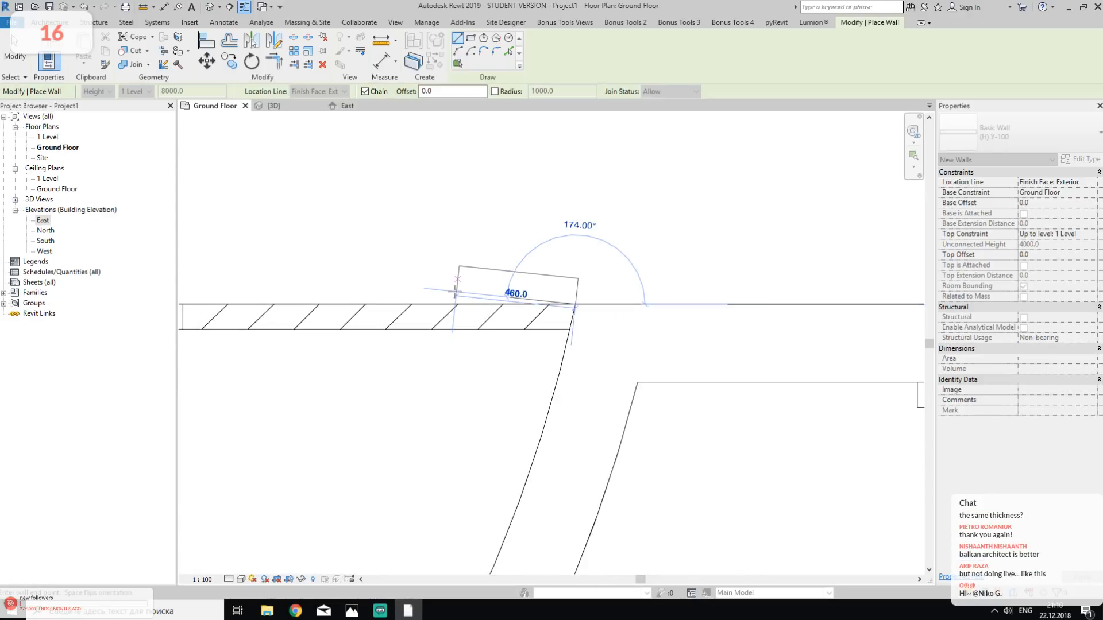
{"action": "scroll", "coordinate": [454, 291], "scroll_direction": "down", "scroll_amount": 3}
{"action": "scroll", "coordinate": [430, 313], "scroll_direction": "up", "scroll_amount": 4}
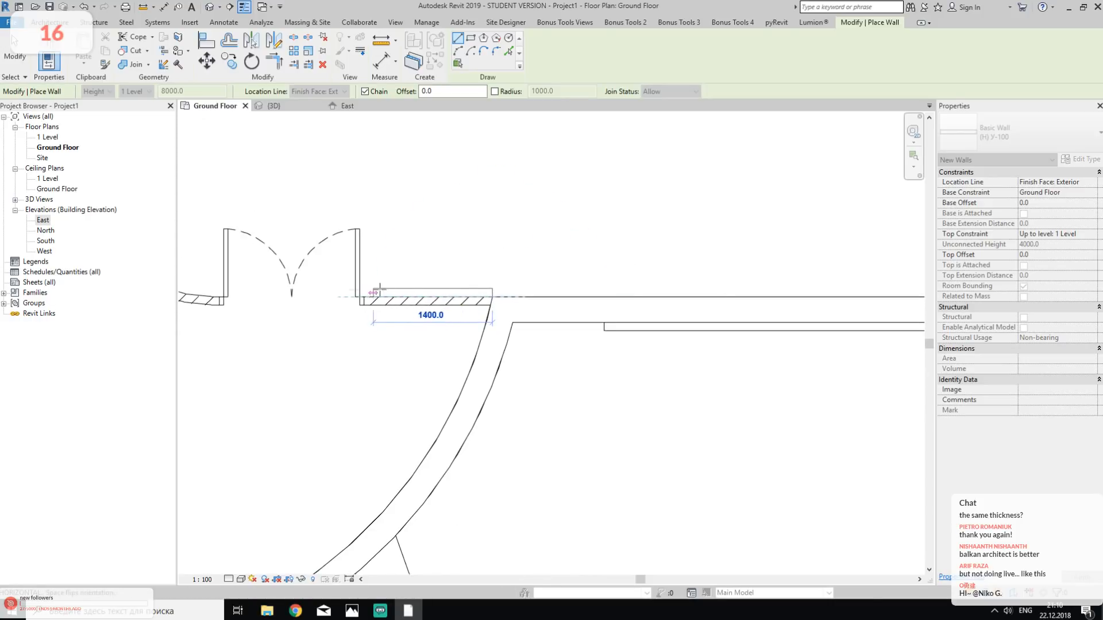
{"action": "key", "text": "space"}
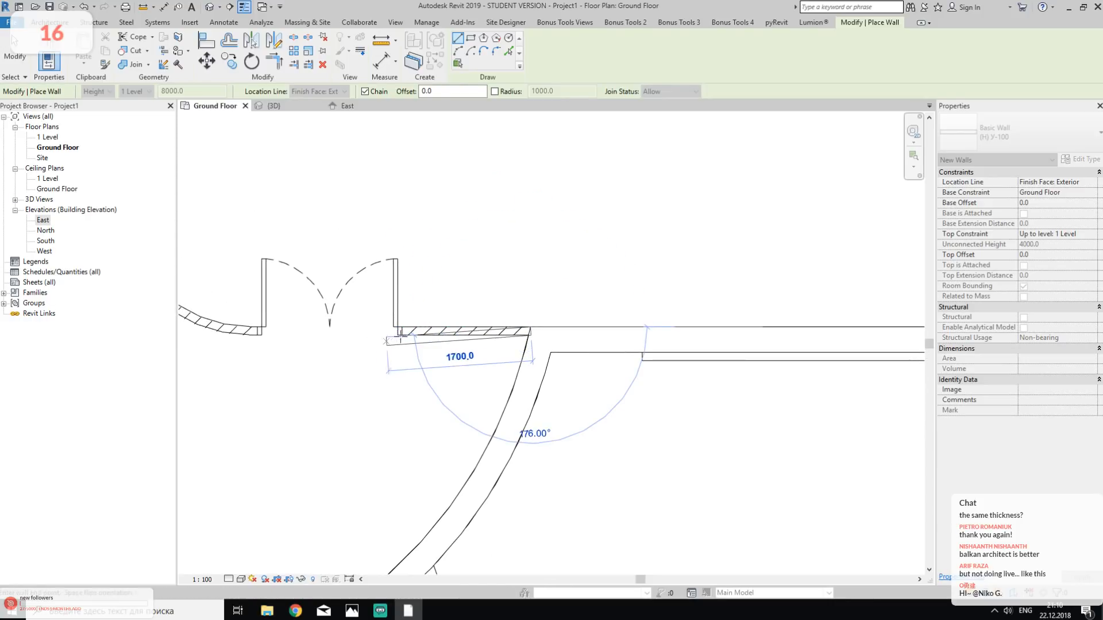
{"action": "scroll", "coordinate": [421, 328], "scroll_direction": "up", "scroll_amount": 3}
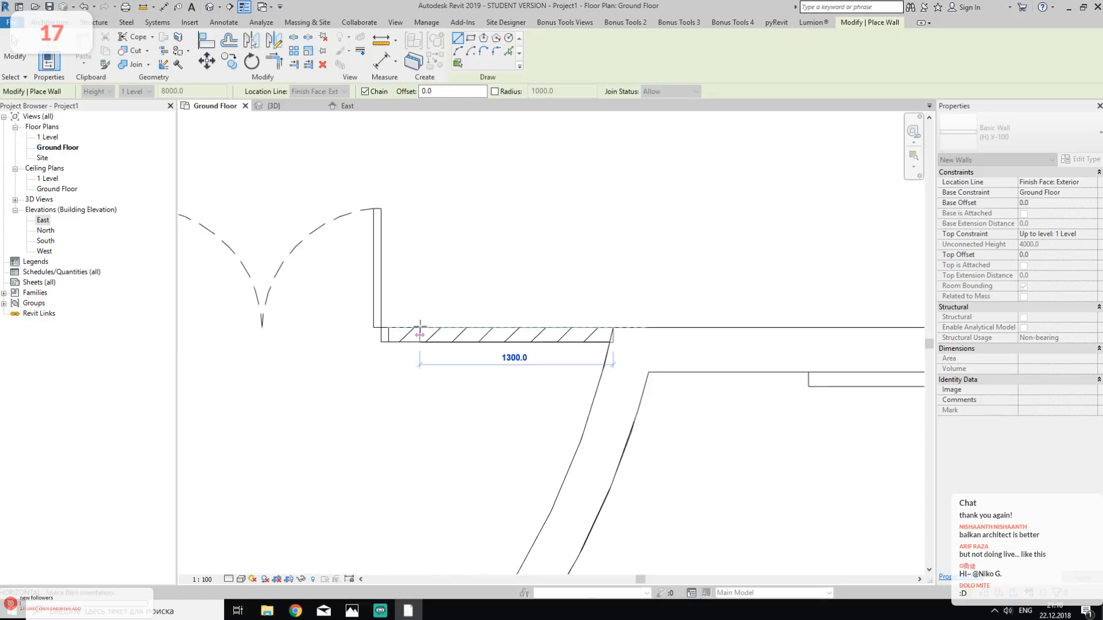
{"action": "key", "text": "Escape"}
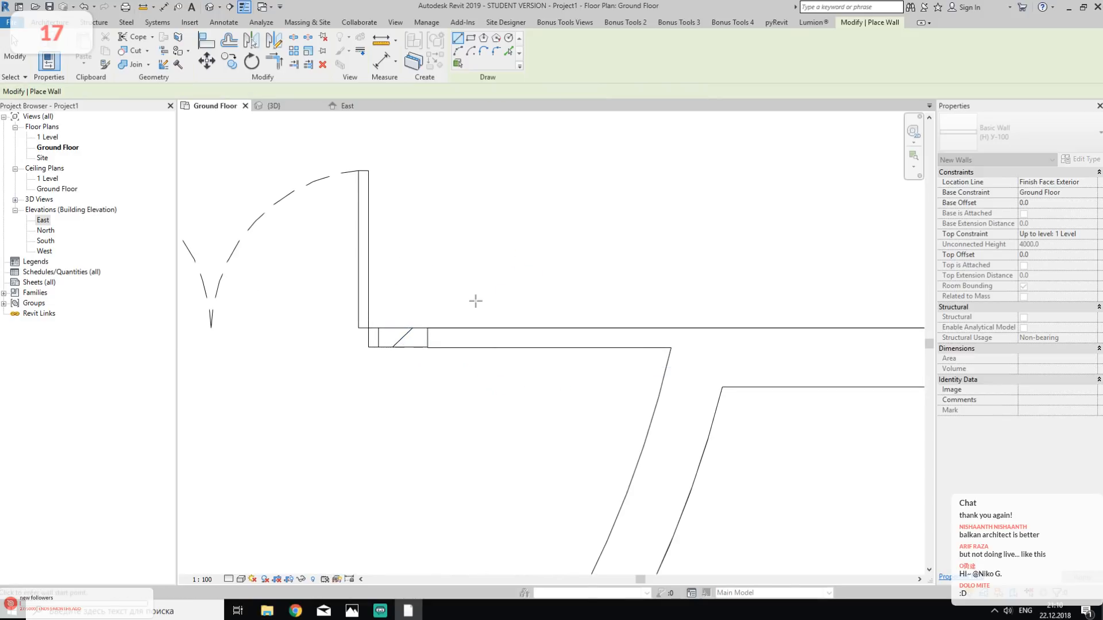
- Draw the vertical foyer wall over the hatched partition, from just below the upper curved wall down to just above the rounded corner
{"action": "scroll", "coordinate": [472, 297], "scroll_direction": "down", "scroll_amount": 2}
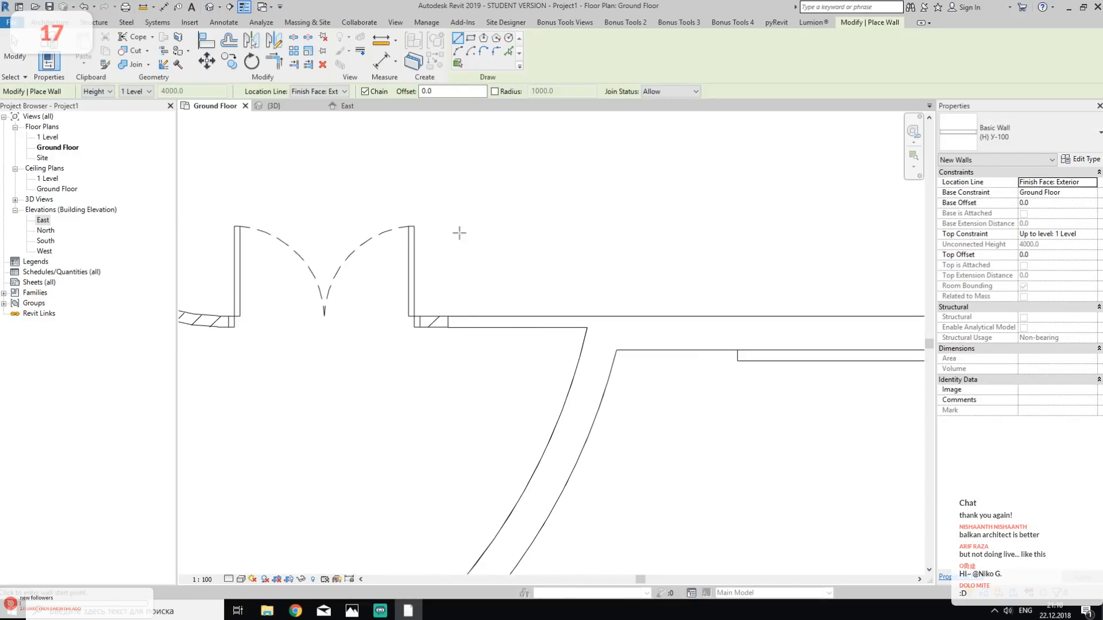
{"action": "scroll", "coordinate": [458, 233], "scroll_direction": "down", "scroll_amount": 2}
{"action": "middle_click_drag", "start_coordinate": [266, 220], "coordinate": [413, 396]}
{"action": "middle_click_drag", "start_coordinate": [392, 278], "coordinate": [505, 437]}
{"action": "scroll", "coordinate": [473, 194], "scroll_direction": "up", "scroll_amount": 4}
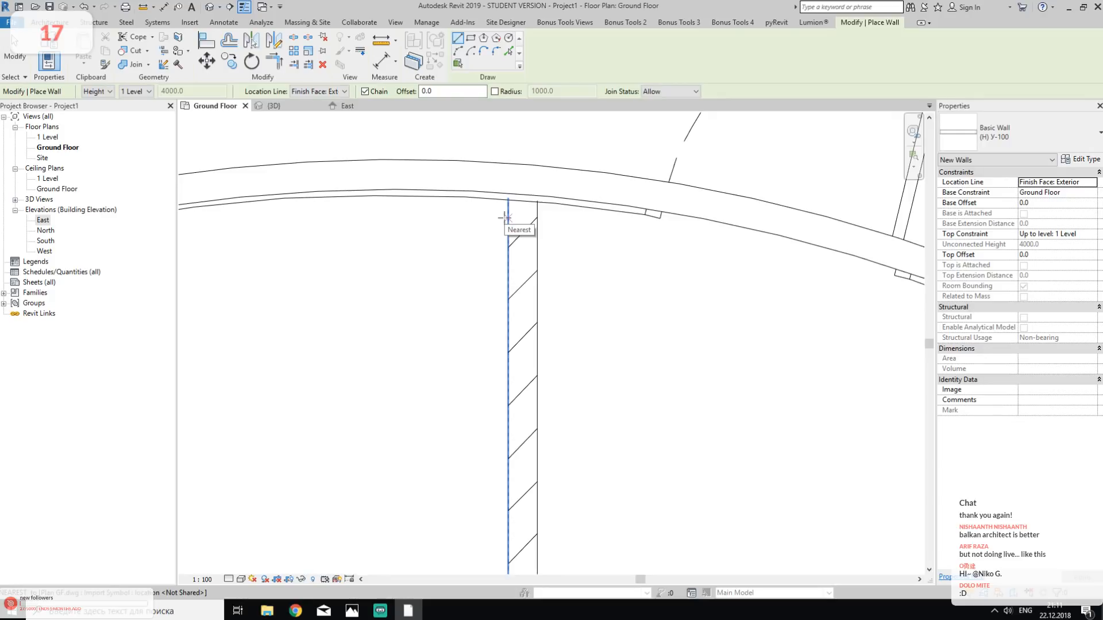
{"action": "left_click", "coordinate": [506, 218]}
{"action": "key", "text": "space"}
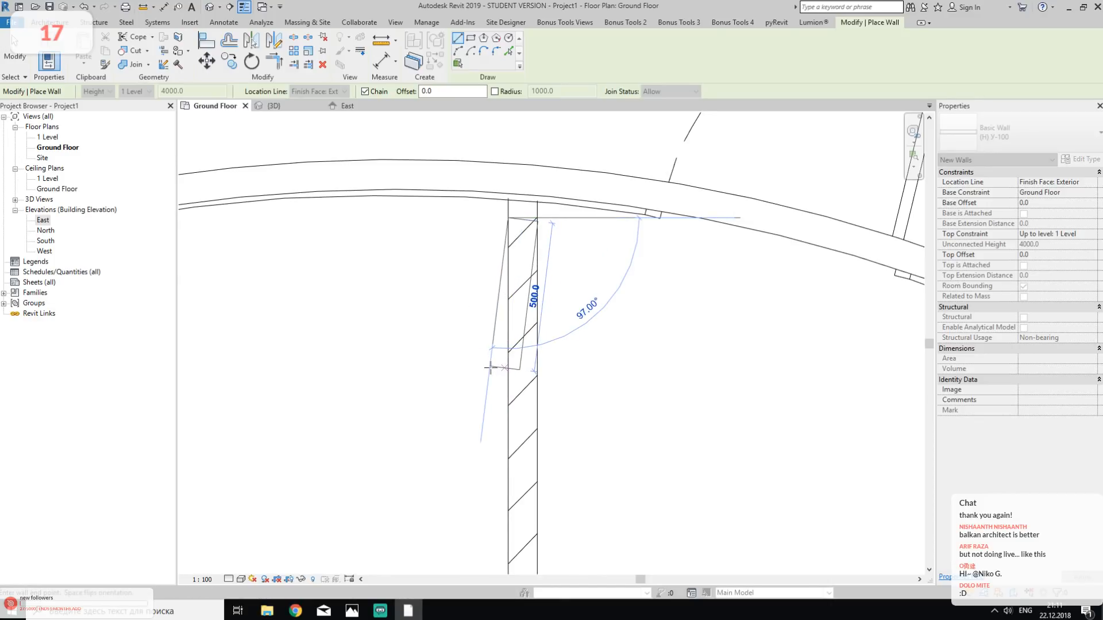
{"action": "scroll", "coordinate": [490, 367], "scroll_direction": "down", "scroll_amount": 2}
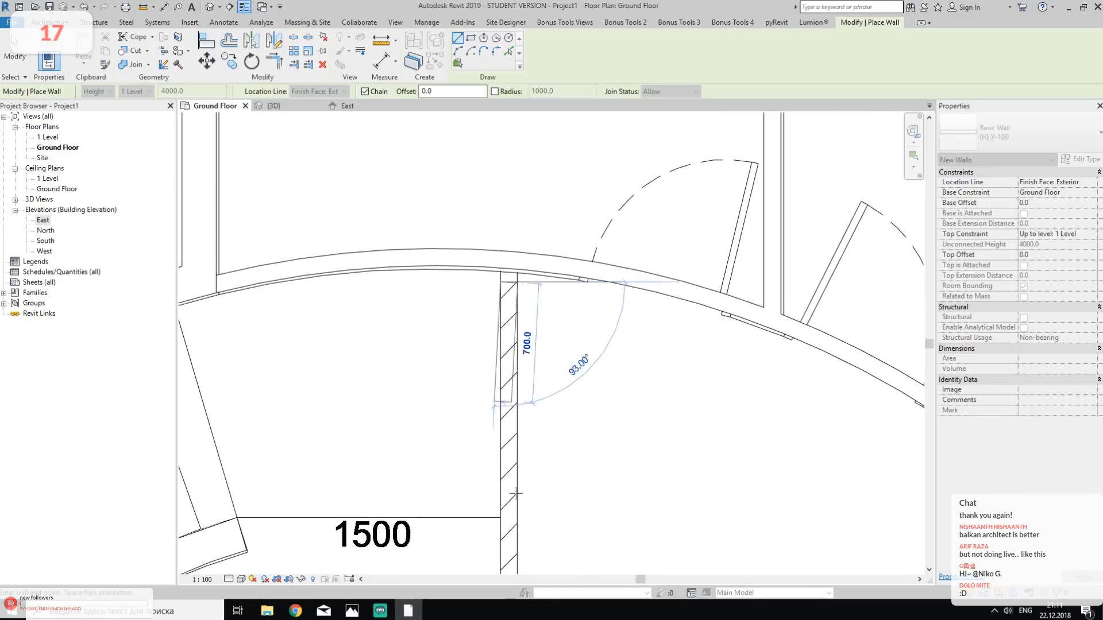
{"action": "mouse_move", "coordinate": [539, 517]}
{"action": "middle_mouse_down"}
{"action": "mouse_move", "coordinate": [518, 473]}
{"action": "mouse_move", "coordinate": [502, 216]}
{"action": "middle_mouse_up"}
{"action": "middle_click_drag", "start_coordinate": [520, 490], "coordinate": [532, 219]}
{"action": "middle_click_drag", "start_coordinate": [533, 451], "coordinate": [516, 291]}
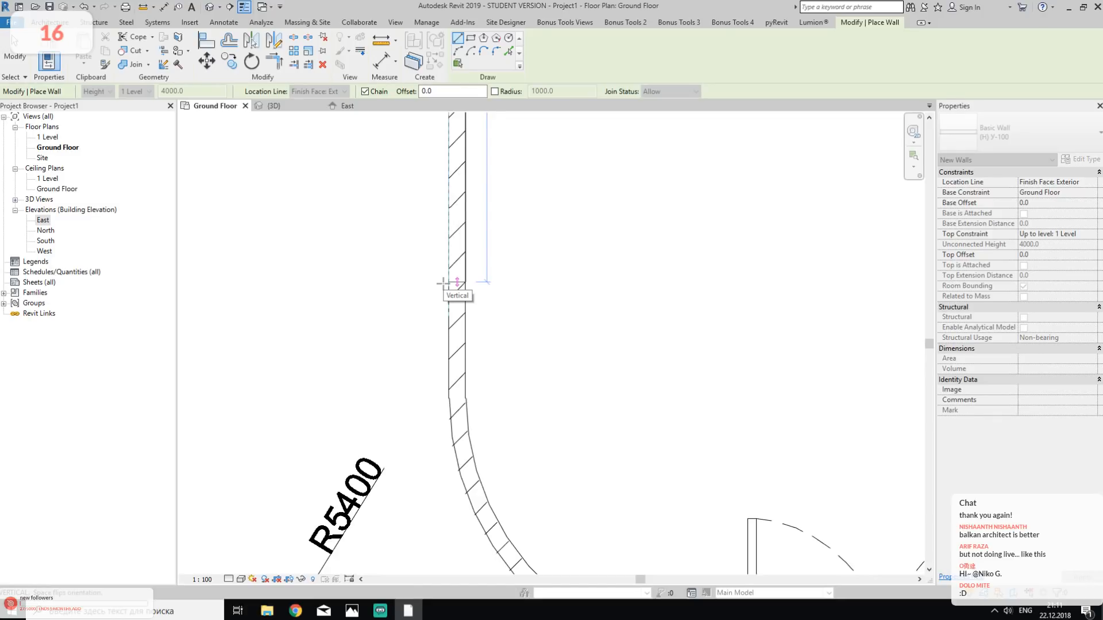
{"action": "left_click", "coordinate": [443, 283]}
{"action": "key", "text": "Escape"}
{"action": "key", "text": "Escape"}
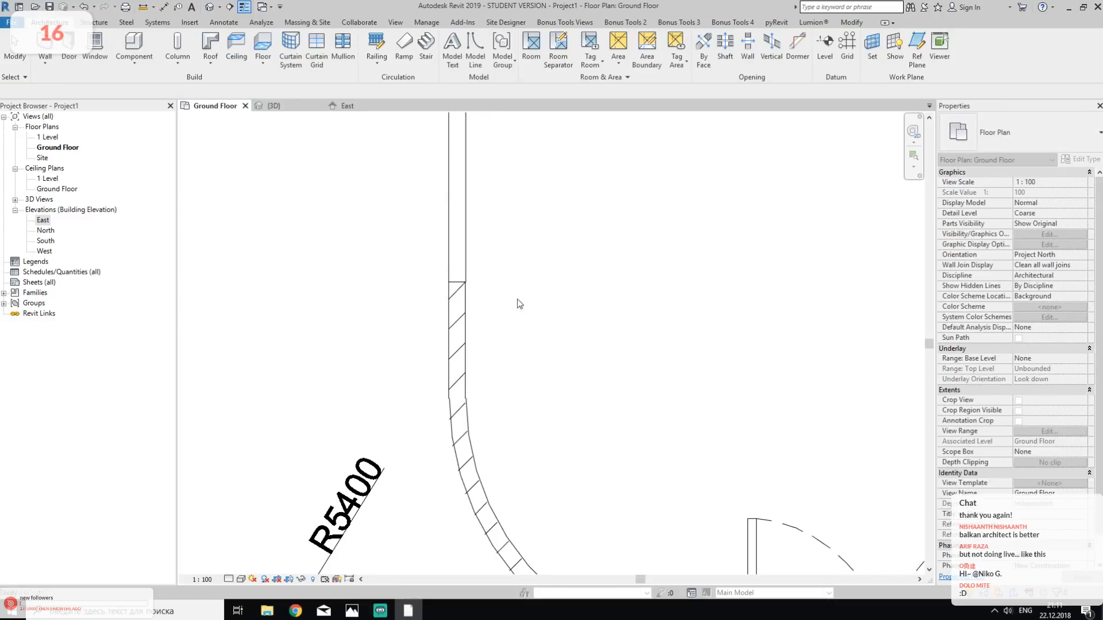
{"action": "middle_click_drag", "start_coordinate": [678, 386], "coordinate": [586, 225]}
{"action": "scroll", "coordinate": [656, 308], "scroll_direction": "down", "scroll_amount": 2}
{"action": "key", "text": "t"}
{"action": "key", "text": "r"}
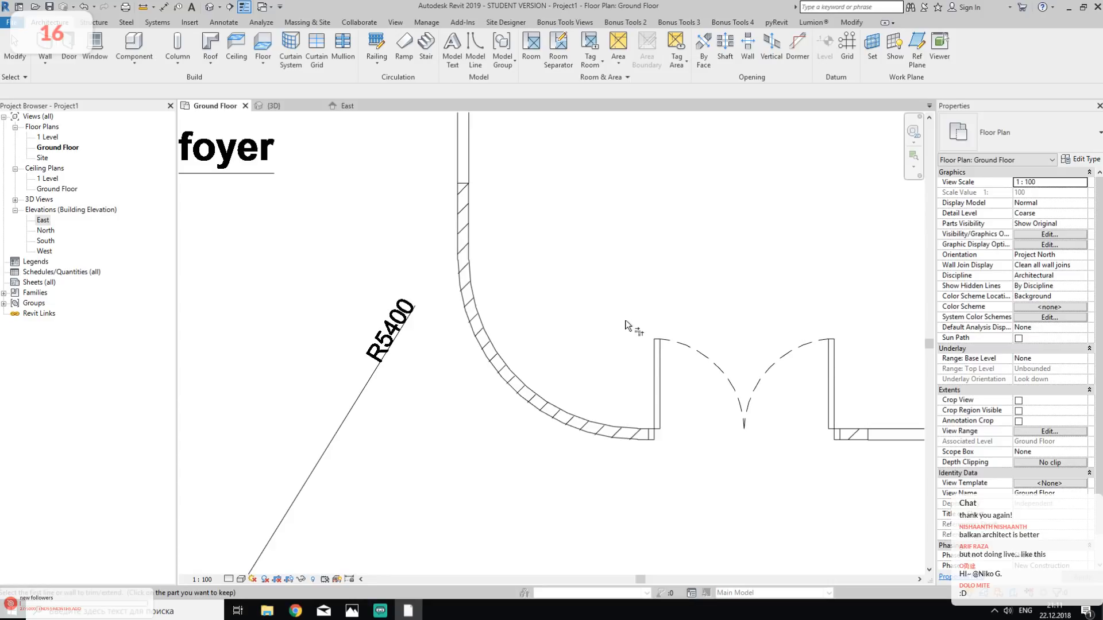
{"action": "middle_click_drag", "start_coordinate": [632, 320], "coordinate": [491, 331]}
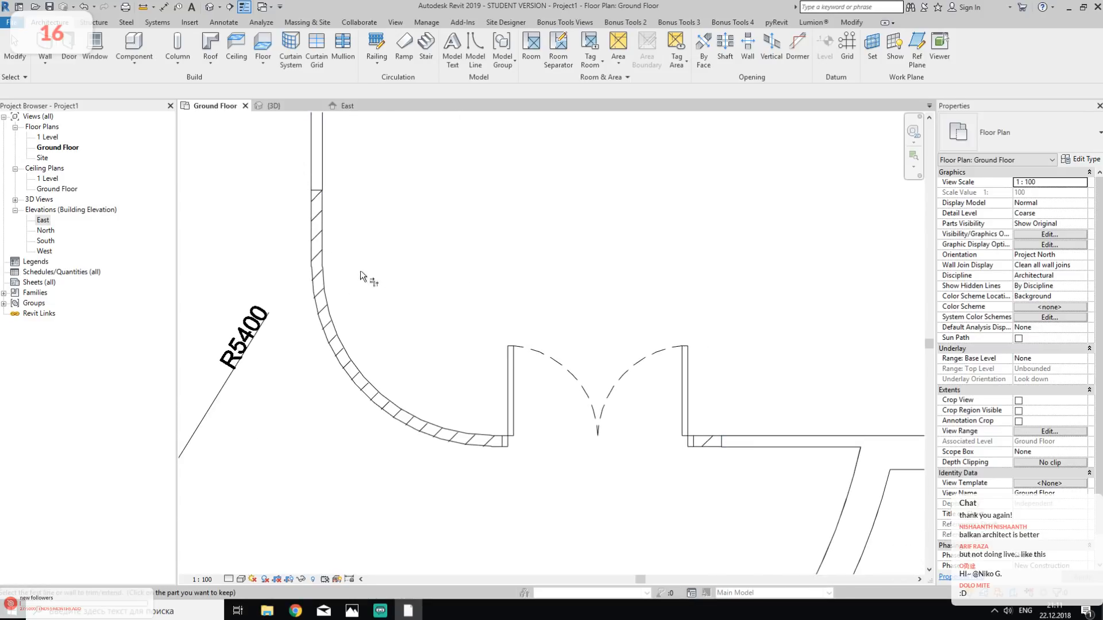
{"action": "key", "text": "Escape"}
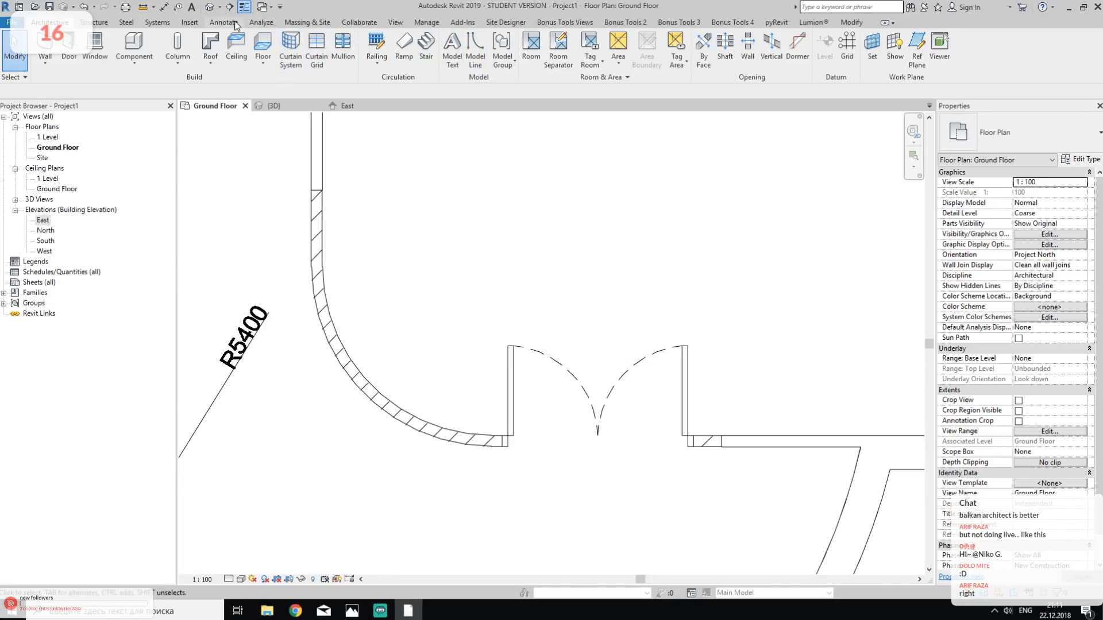
- Measure the radius of the hatched partition's rounded corner with a radial dimension, without placing it
{"action": "left_click", "coordinate": [216, 22]}
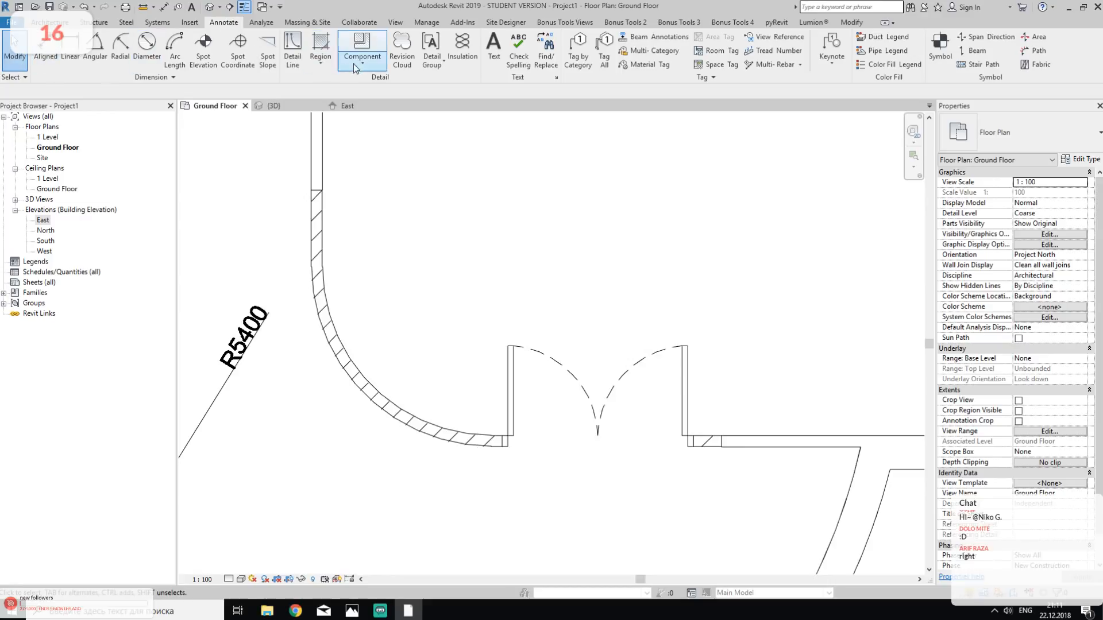
{"action": "left_click", "coordinate": [120, 47]}
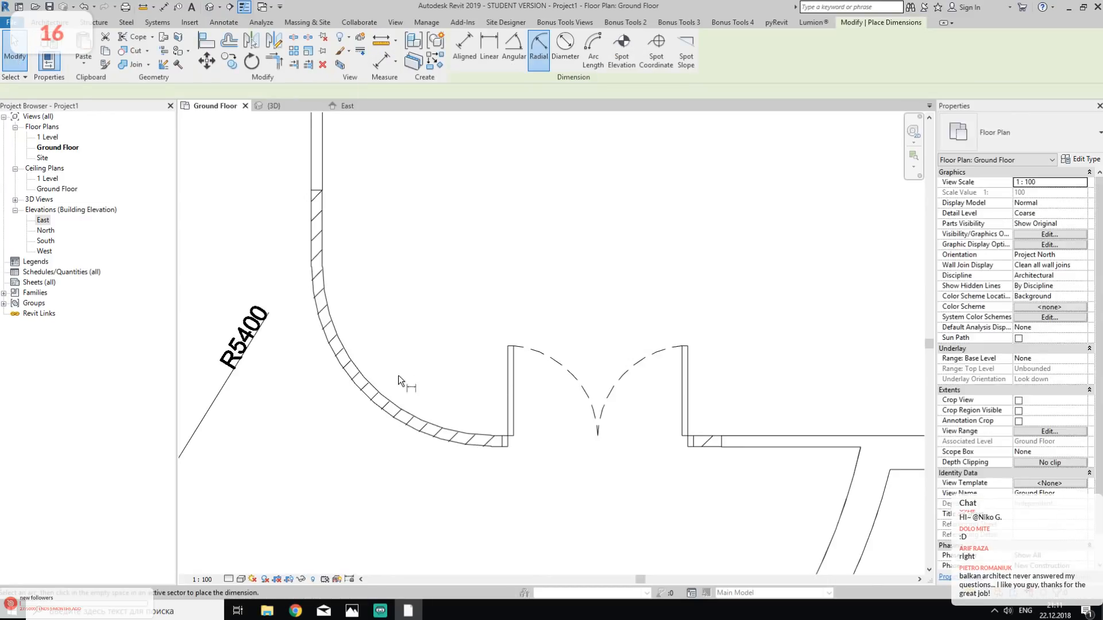
{"action": "left_click", "coordinate": [379, 400]}
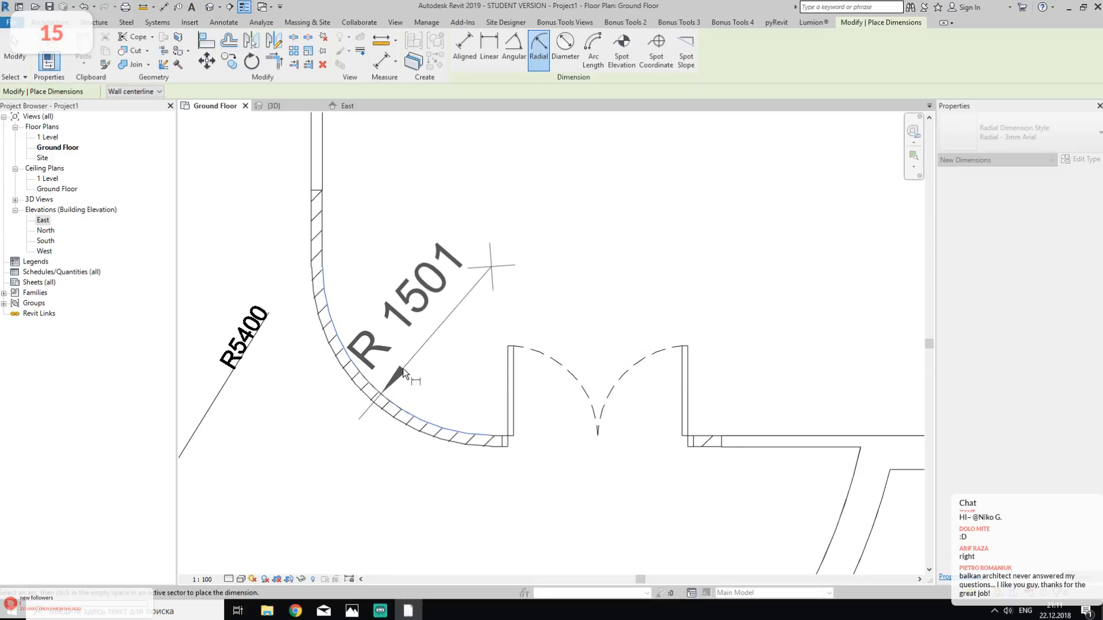
{"action": "key", "text": "Escape"}
{"action": "key", "text": "Escape"}
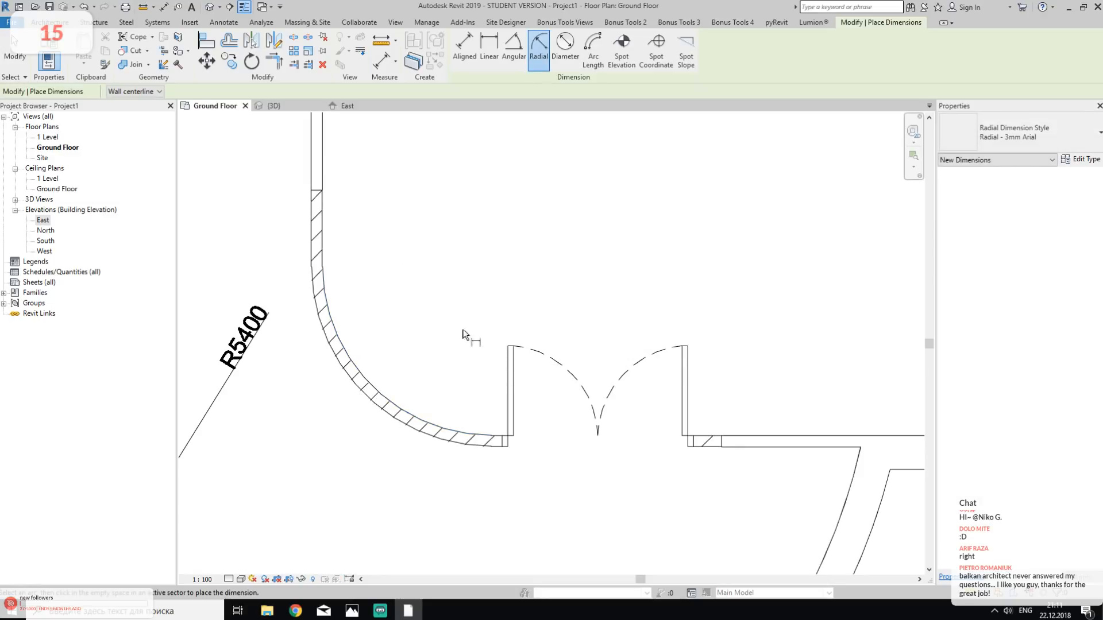
- Trim the horizontal and vertical foyer partition walls so that they meet in a square corner
{"action": "left_click", "coordinate": [750, 444]}
{"action": "left_click", "coordinate": [321, 166]}
{"action": "key", "text": "Escape"}
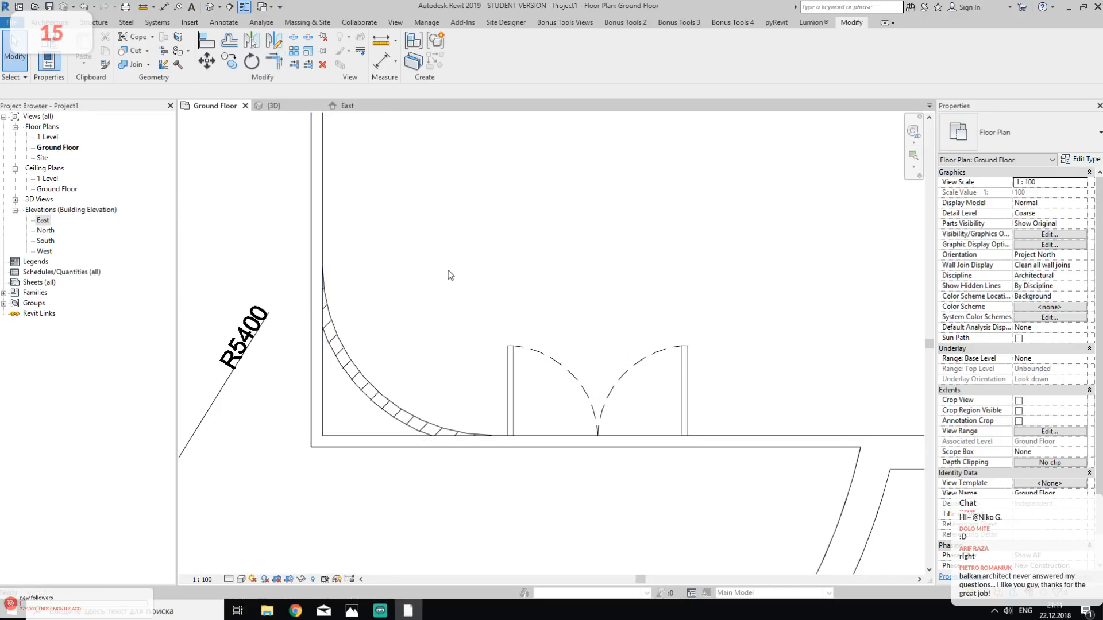
- Try to round the square corner of the foyer partition walls with a Fillet Arc wall of radius 1500
{"action": "left_click", "coordinate": [50, 22]}
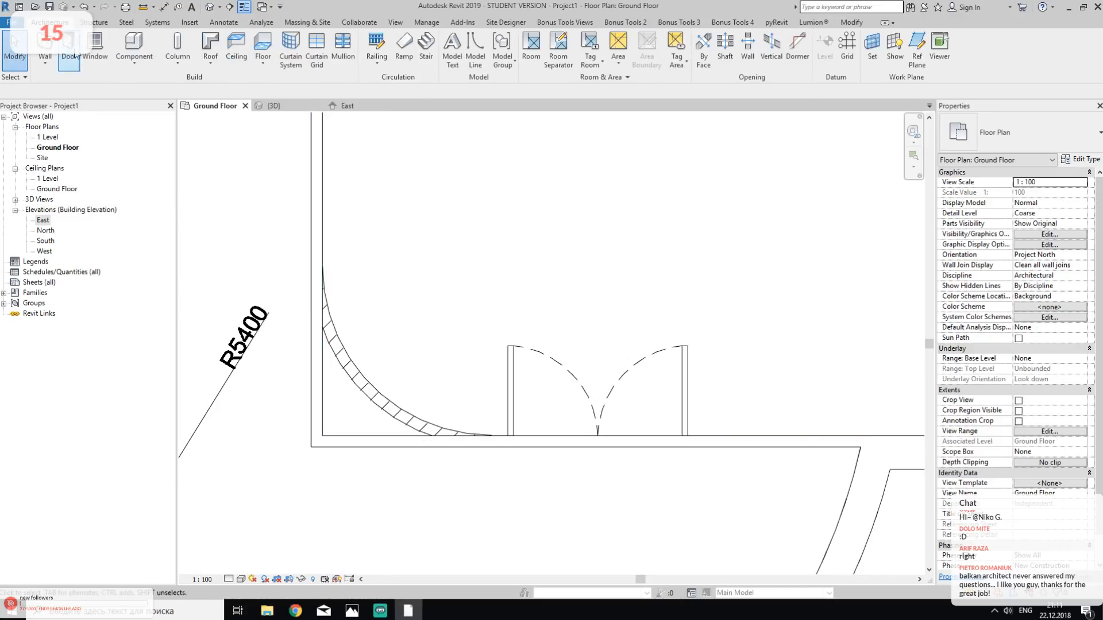
{"action": "left_click", "coordinate": [45, 46]}
{"action": "key", "text": "Escape"}
{"action": "left_click", "coordinate": [45, 47]}
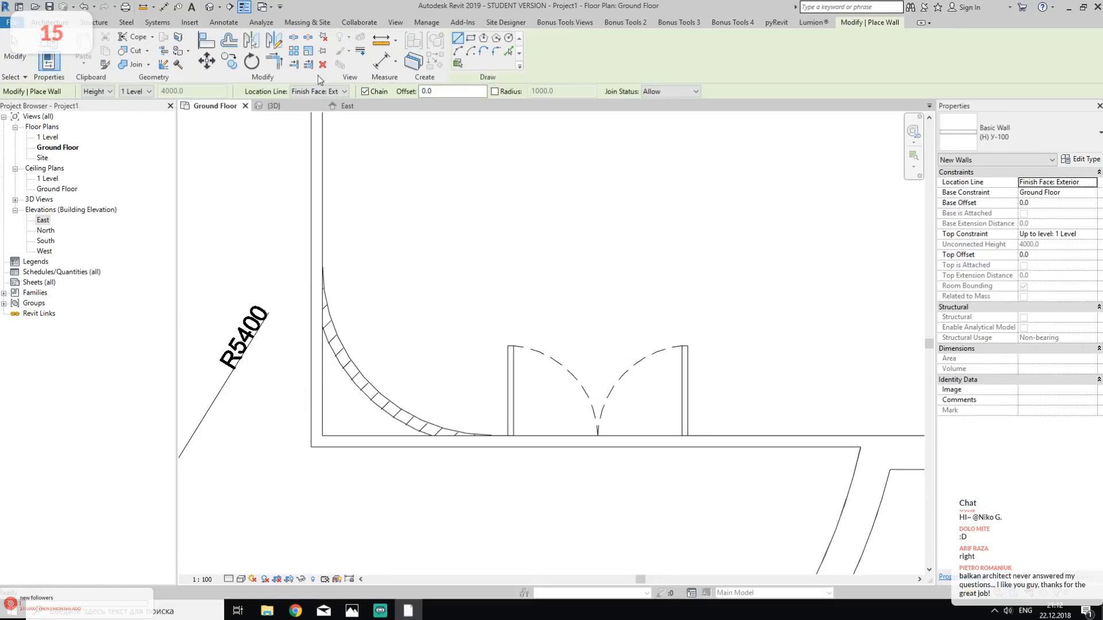
{"action": "left_click", "coordinate": [494, 54]}
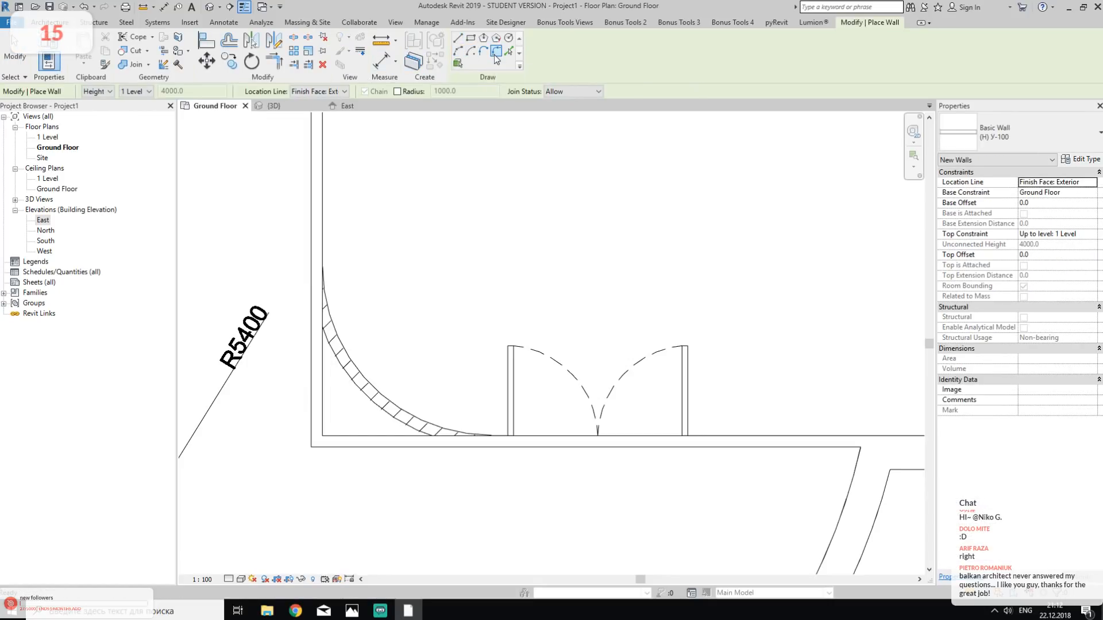
{"action": "left_click", "coordinate": [398, 92]}
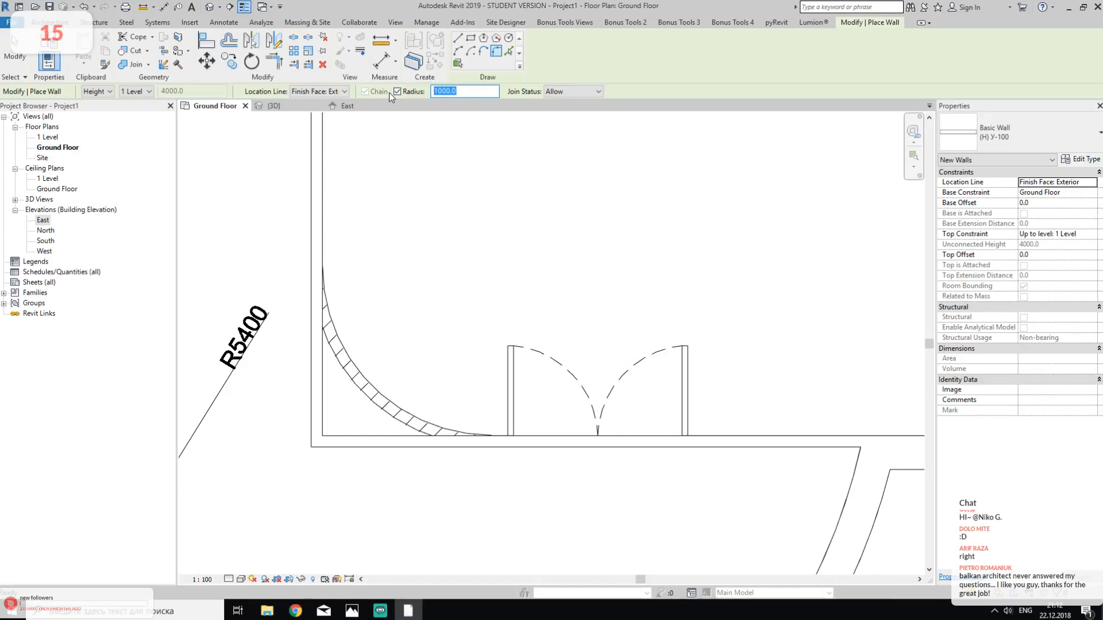
{"action": "type", "text": "150"}
{"action": "left_click", "coordinate": [321, 191]}
{"action": "left_click", "coordinate": [591, 443]}
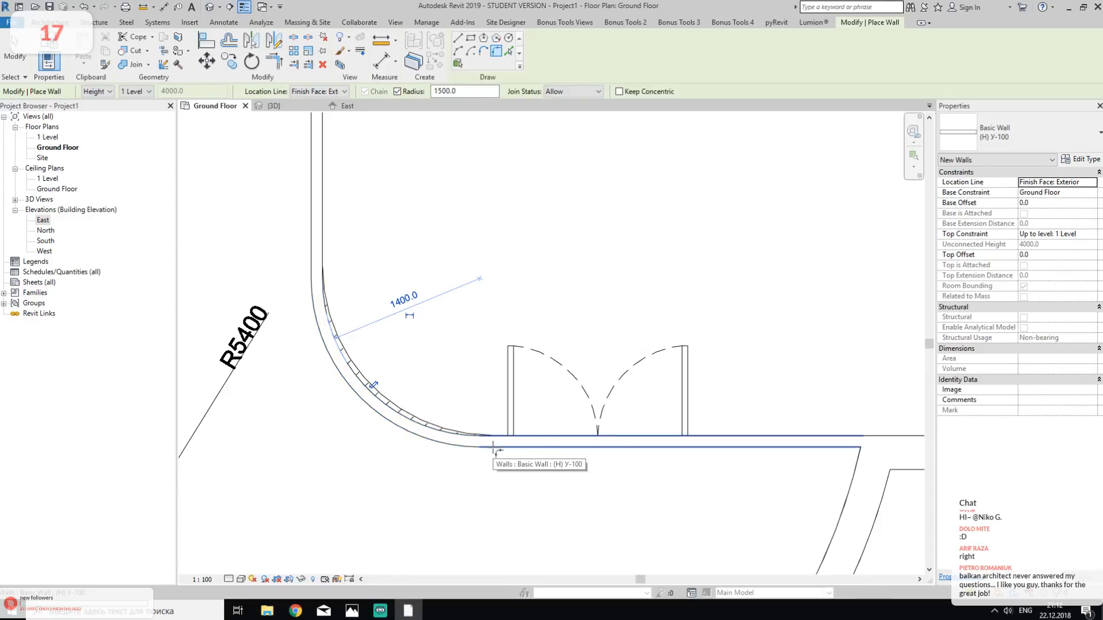
{"action": "scroll", "coordinate": [357, 400], "scroll_direction": "up", "scroll_amount": 3}
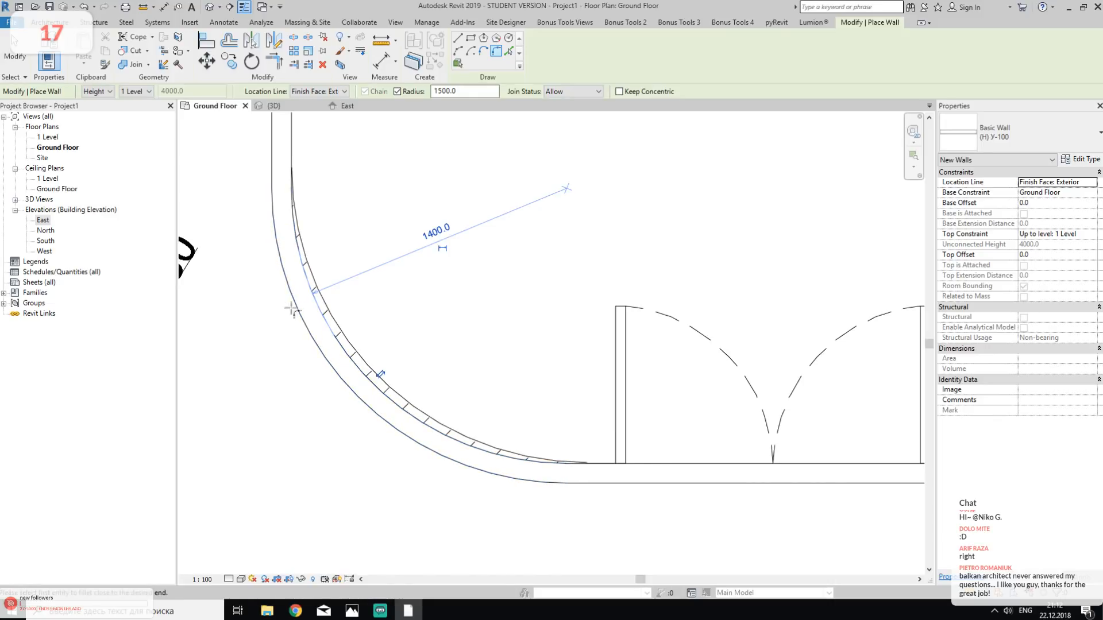
{"action": "scroll", "coordinate": [340, 316], "scroll_direction": "down", "scroll_amount": 2}
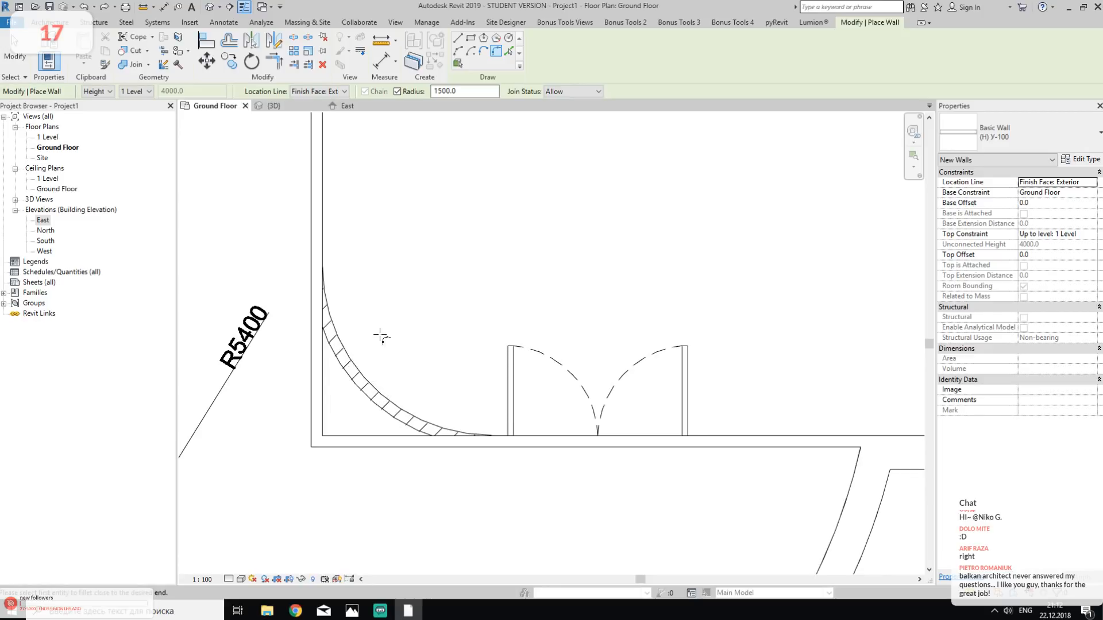
{"action": "key", "text": "Escape"}
{"action": "key", "text": "Escape"}
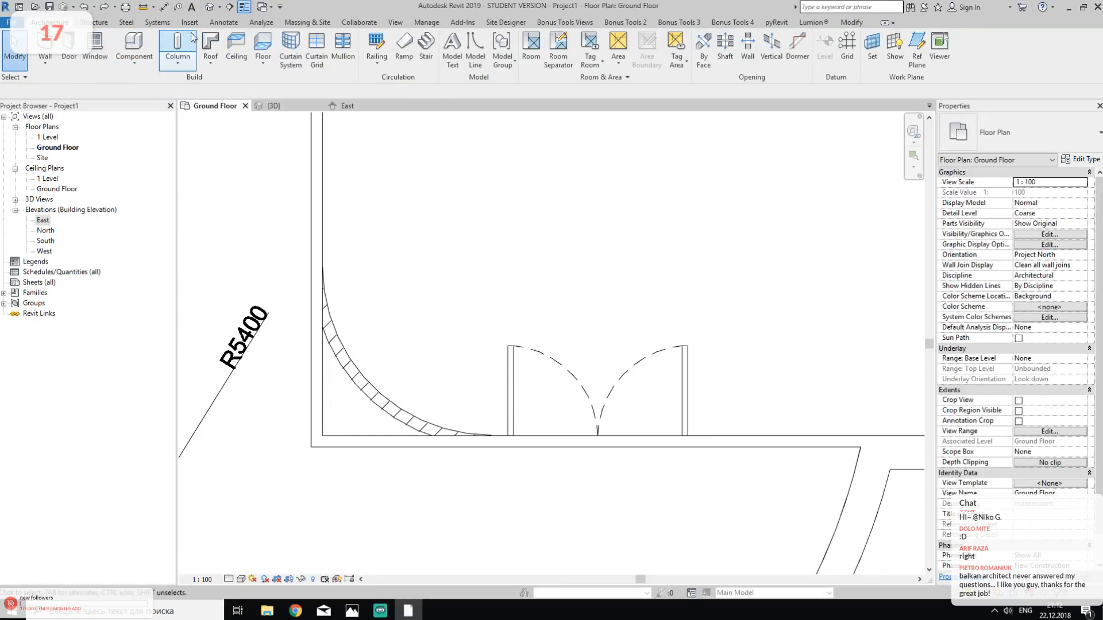
- Measure the radii of the inner and outer arcs of the hatched rounded corner with radial dimensions, without placing them
{"action": "left_click", "coordinate": [220, 22]}
{"action": "left_click", "coordinate": [121, 46]}
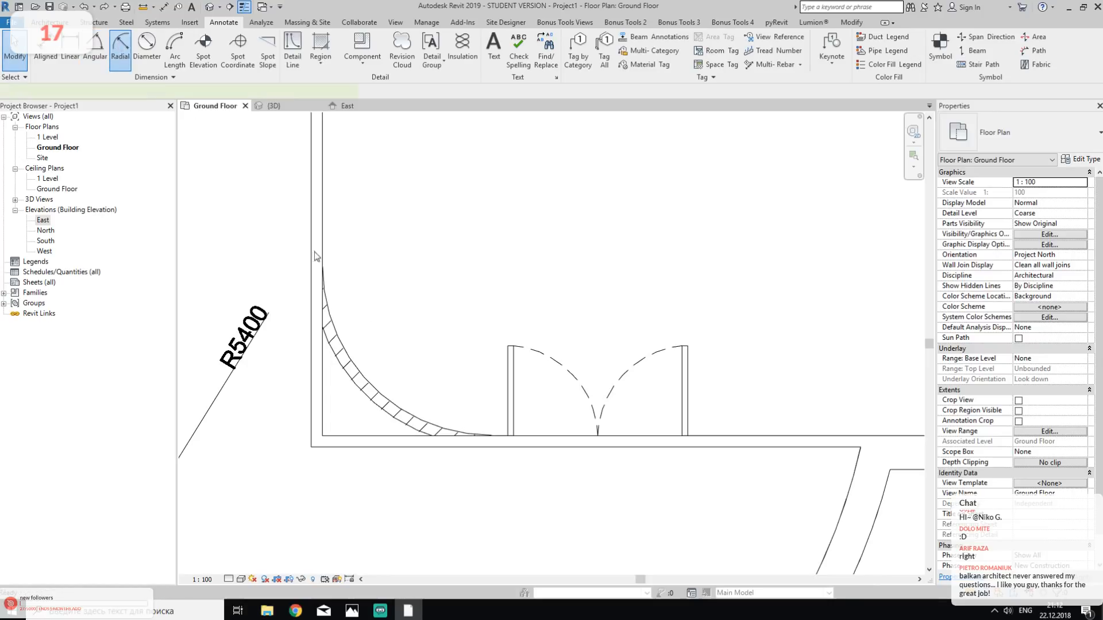
{"action": "left_click", "coordinate": [363, 361]}
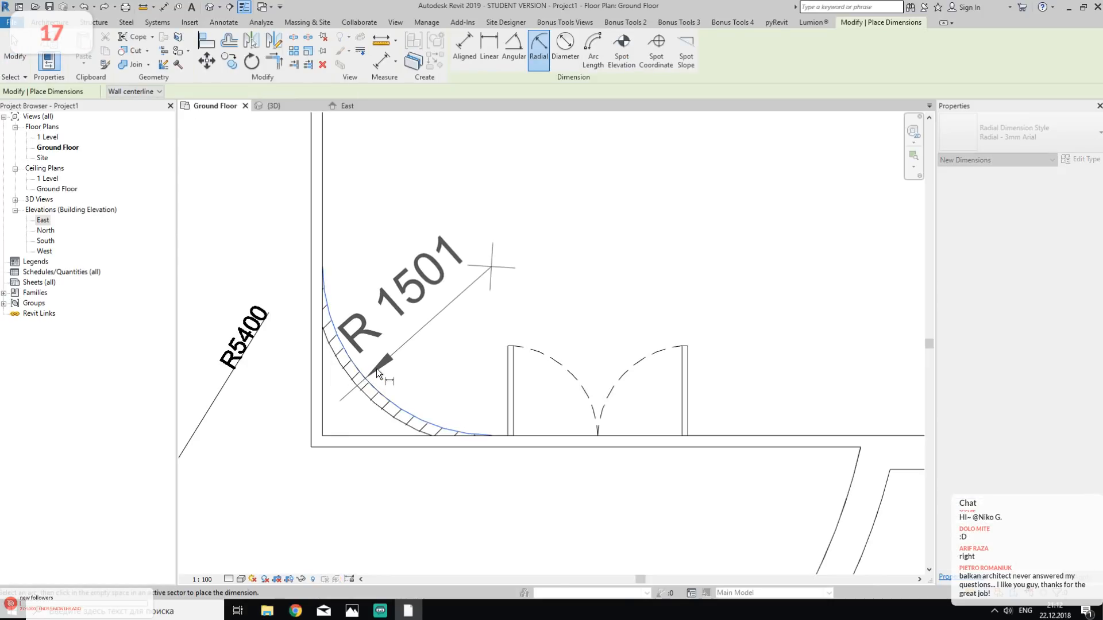
{"action": "key", "text": "Escape"}
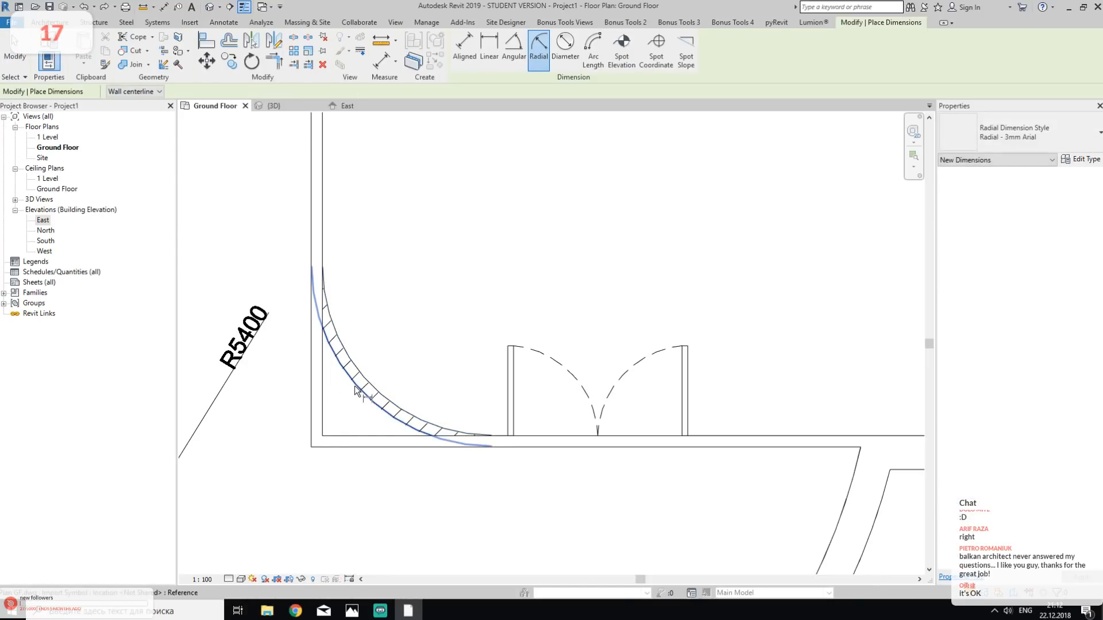
{"action": "left_click", "coordinate": [356, 391]}
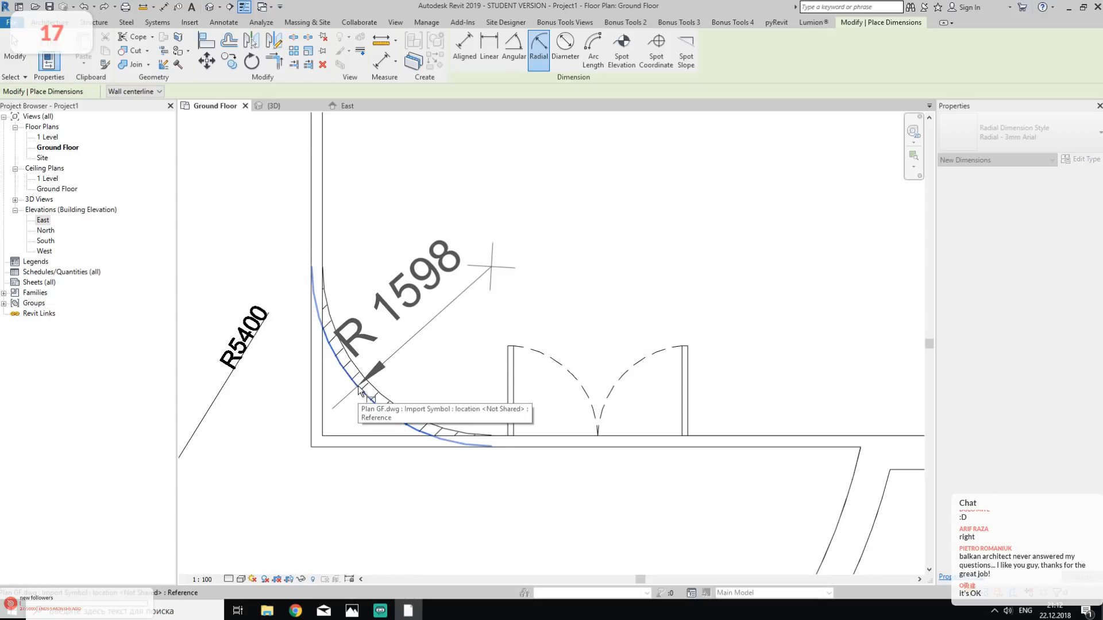
{"action": "key", "text": "Escape"}
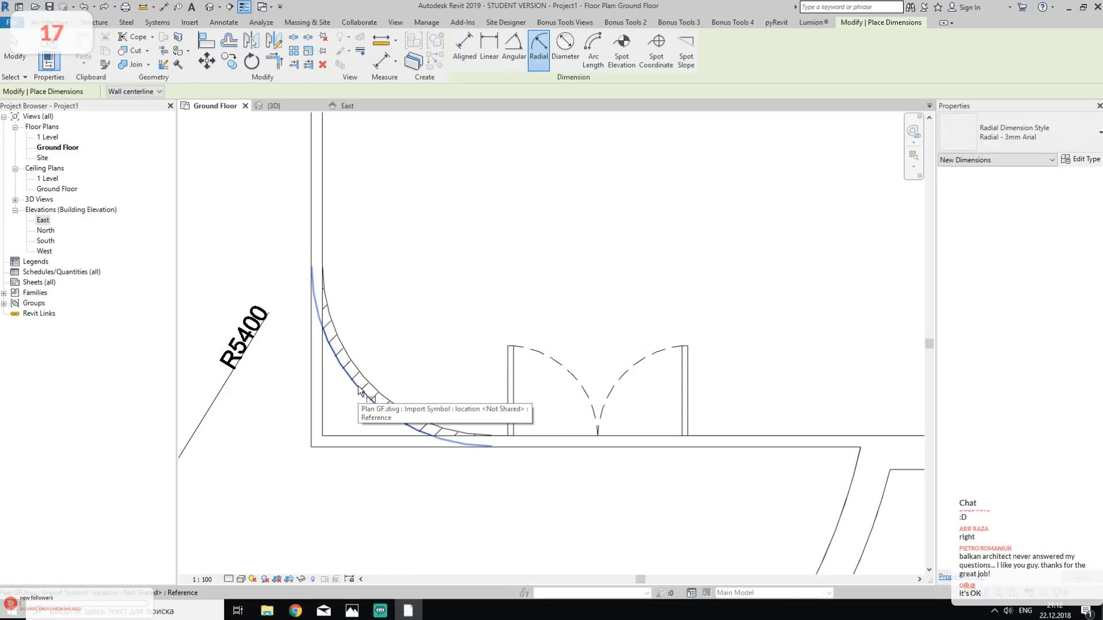
{"action": "key", "text": "Escape"}
- Round the corner between the vertical and horizontal foyer partition walls with a Fillet Arc wall of radius 1600
{"action": "key", "text": "w"}
{"action": "key", "text": "a"}
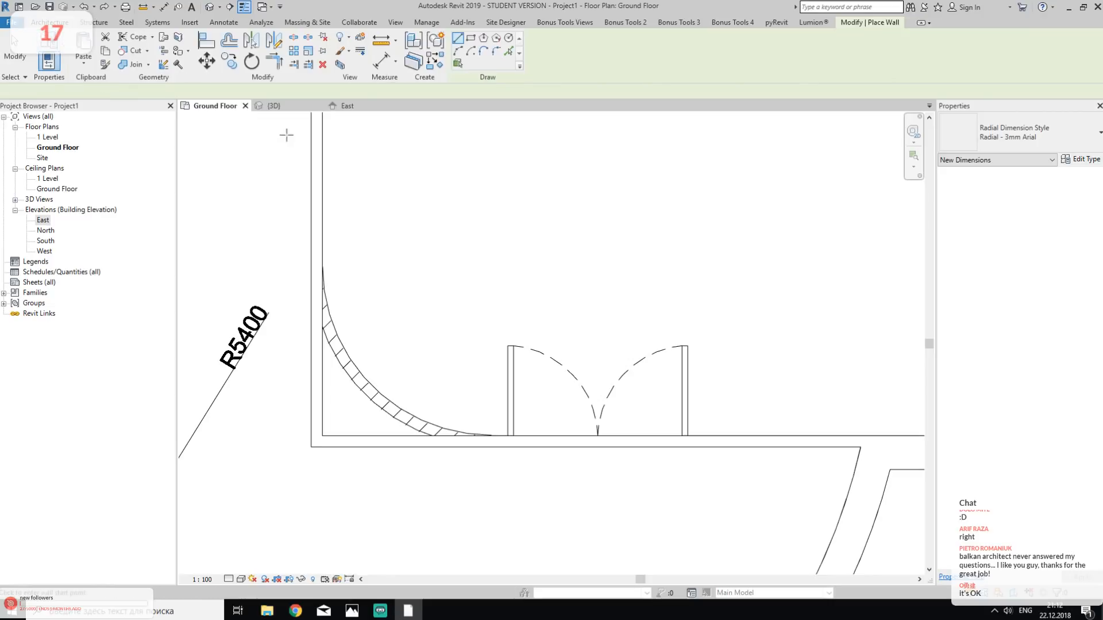
{"action": "left_click", "coordinate": [496, 51]}
{"action": "left_click", "coordinate": [412, 93]}
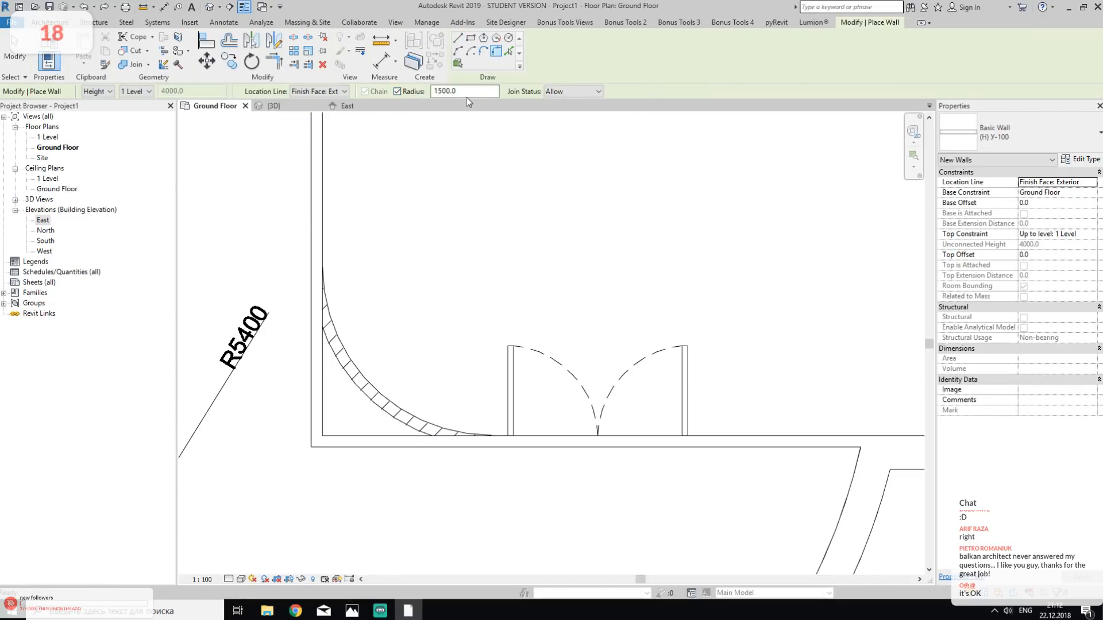
{"action": "left_click", "coordinate": [445, 94]}
{"action": "type", "text": "1600"}
{"action": "left_click", "coordinate": [322, 185]}
{"action": "left_click", "coordinate": [670, 441]}
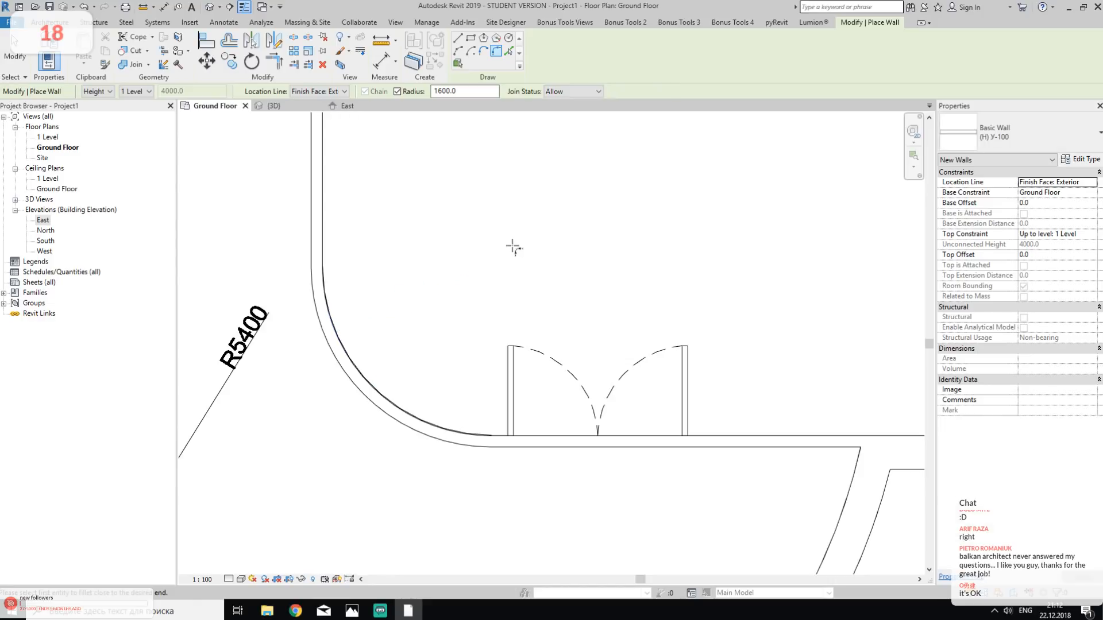
{"action": "key", "text": "Escape"}
{"action": "key", "text": "Escape"}
- Examine the whole wall model from several angles in the 3D view, and return to the Ground Floor plan
{"action": "scroll", "coordinate": [512, 246], "scroll_direction": "down", "scroll_amount": 3}
{"action": "middle_click_drag", "start_coordinate": [512, 246], "coordinate": [563, 347]}
{"action": "left_click", "coordinate": [209, 7]}
{"action": "middle_click_drag", "start_coordinate": [561, 286], "coordinate": [689, 423], "text": "shift"}
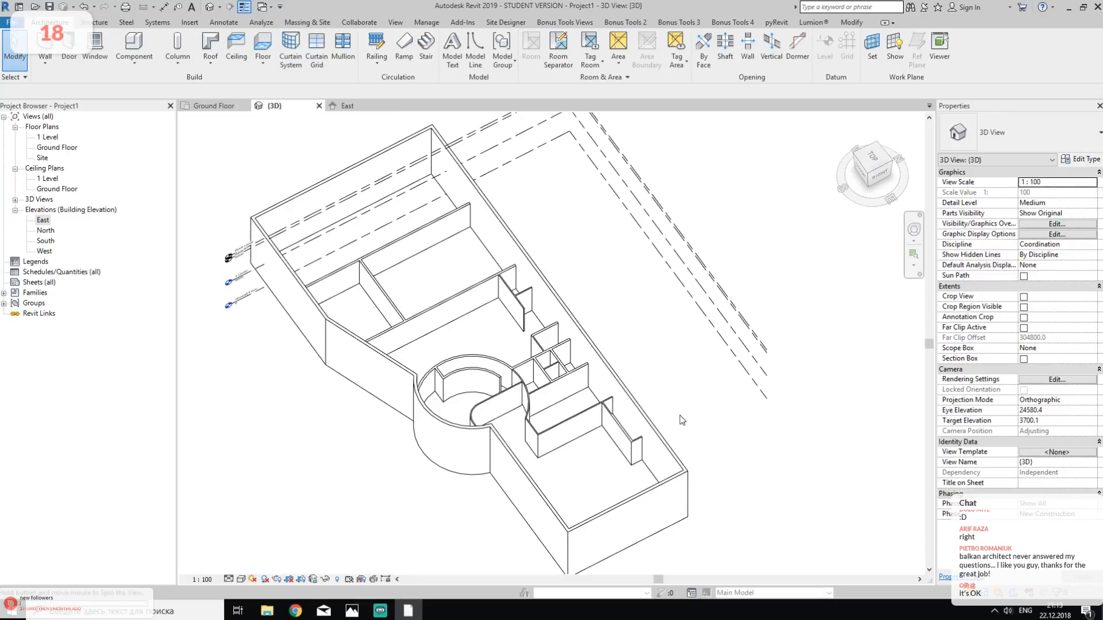
{"action": "middle_click_drag", "start_coordinate": [592, 469], "coordinate": [583, 328]}
{"action": "middle_click_drag", "start_coordinate": [515, 352], "coordinate": [673, 284], "text": "shift"}
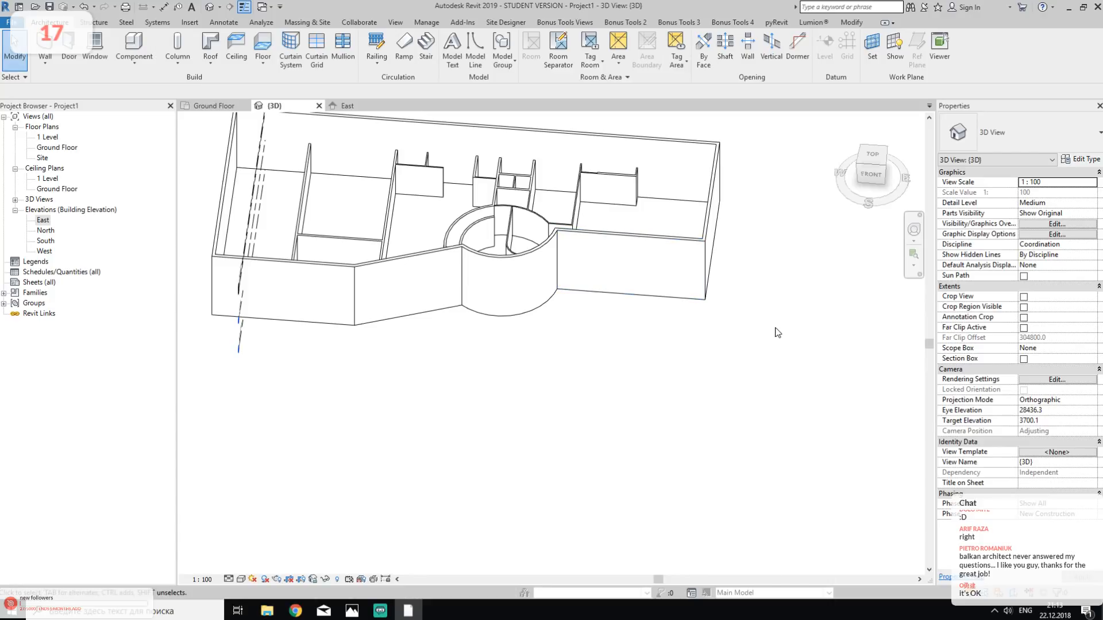
{"action": "middle_click_drag", "start_coordinate": [787, 225], "coordinate": [654, 283], "text": "shift"}
{"action": "middle_click_drag", "start_coordinate": [499, 276], "coordinate": [545, 310], "text": "shift"}
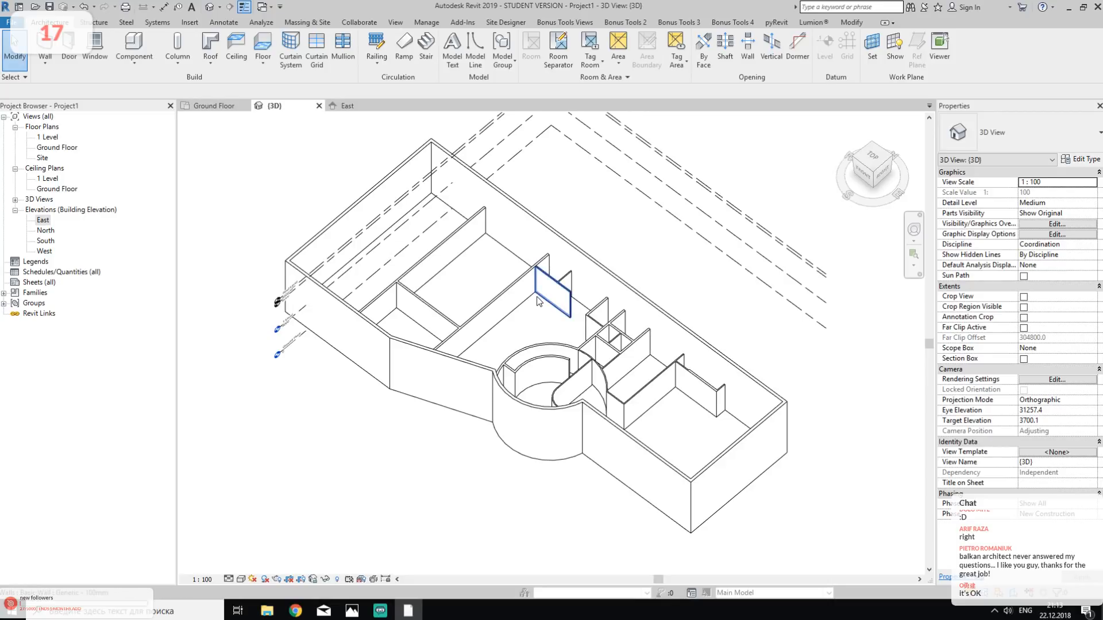
{"action": "middle_click_drag", "start_coordinate": [615, 248], "coordinate": [584, 316]}
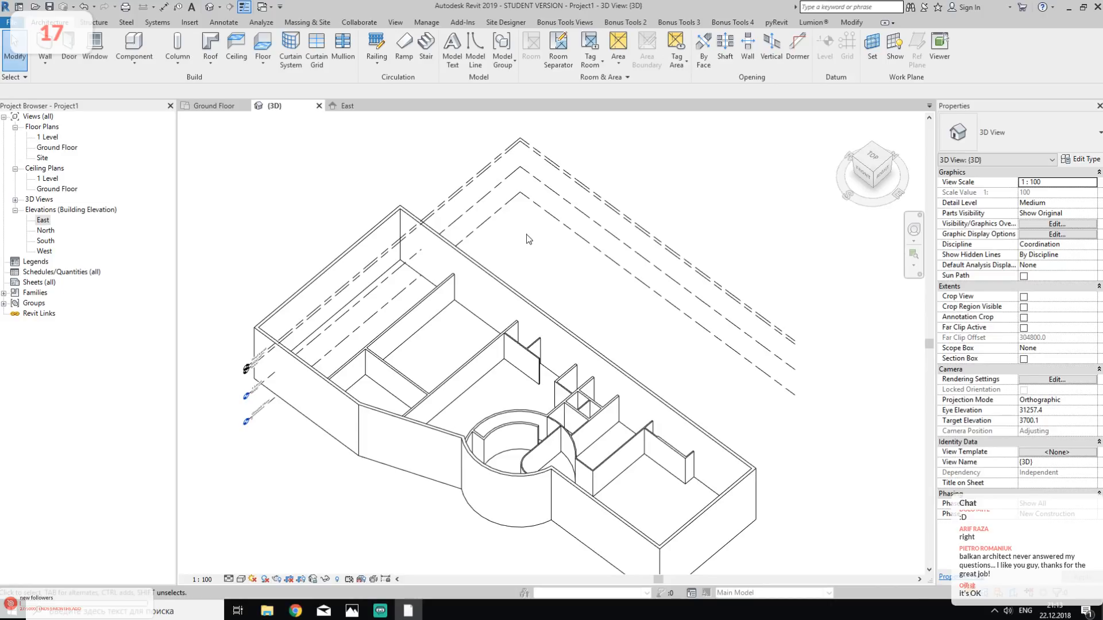
{"action": "middle_click_drag", "start_coordinate": [606, 461], "coordinate": [569, 322]}
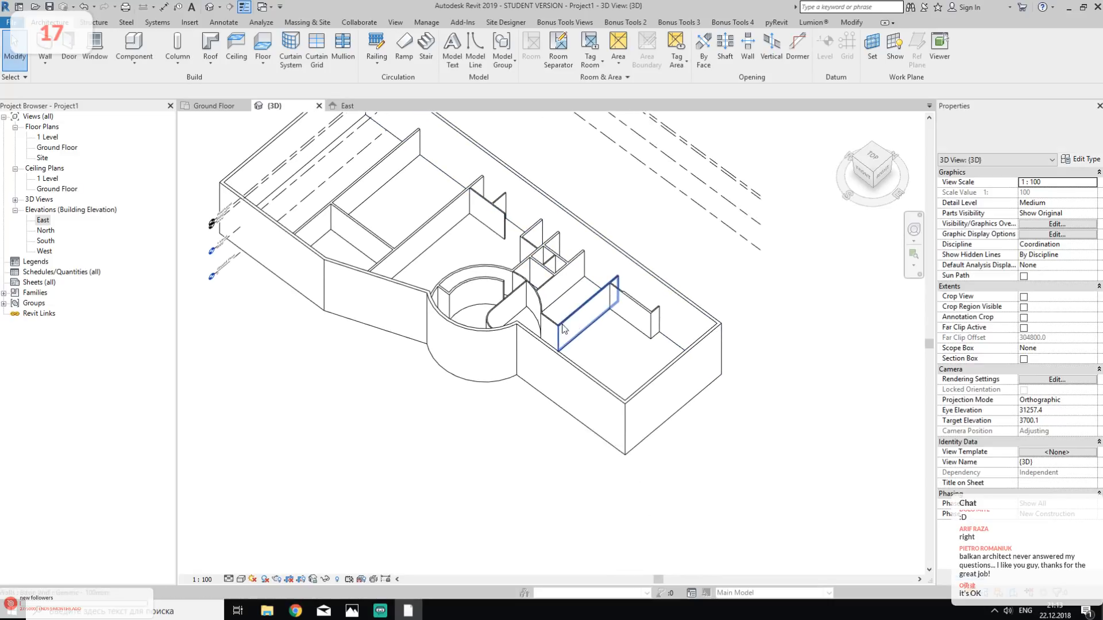
{"action": "middle_click_drag", "start_coordinate": [546, 376], "coordinate": [620, 374], "text": "shift"}
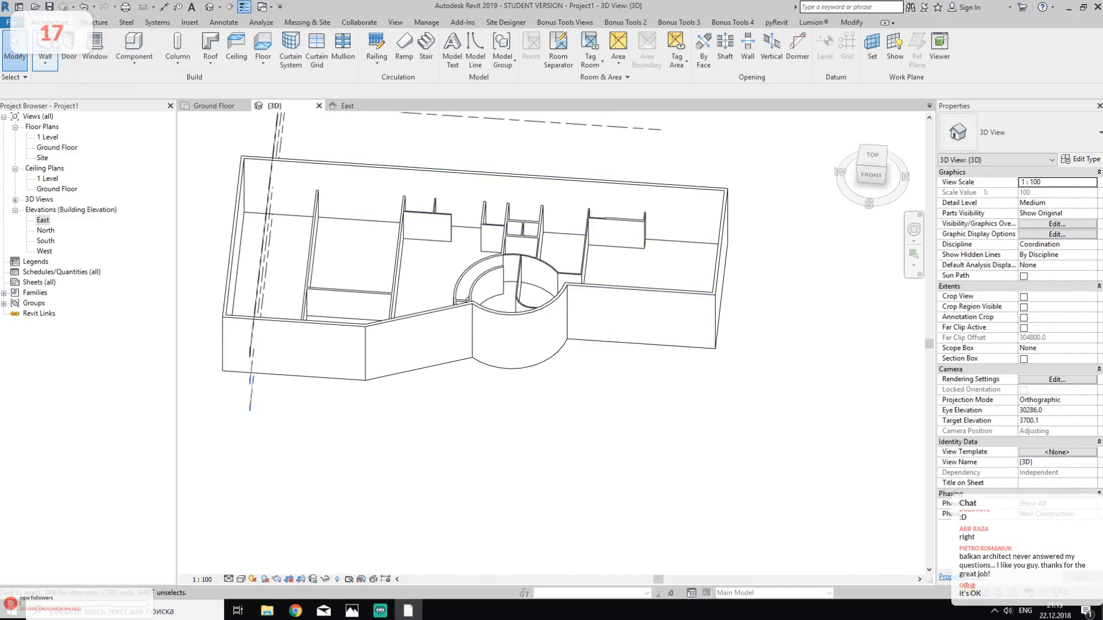
{"action": "double_click", "coordinate": [57, 147]}
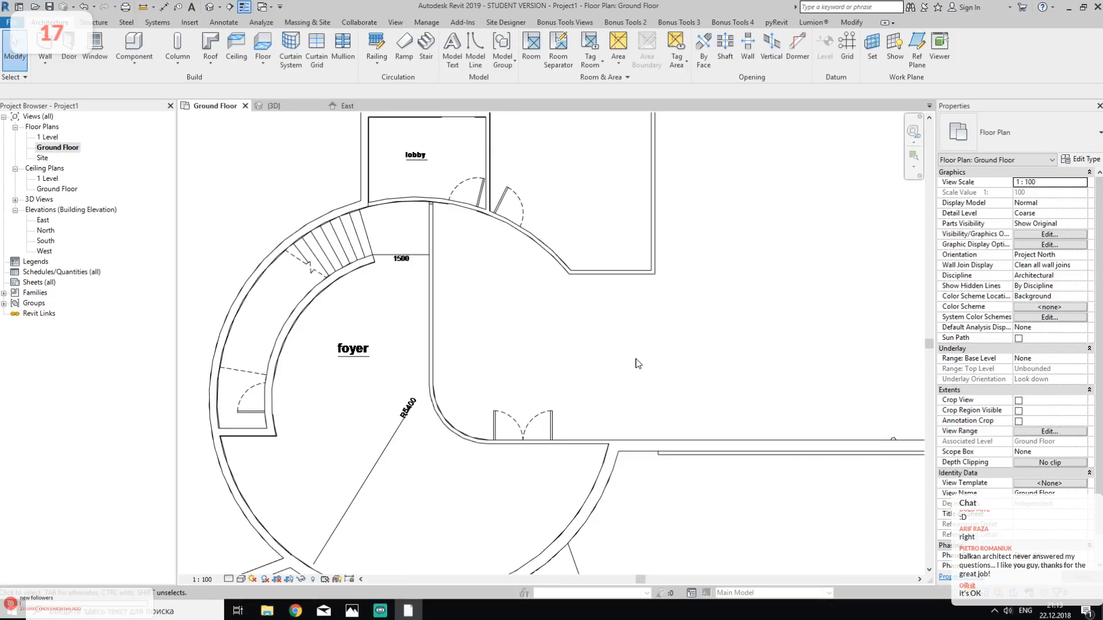
- Set up saving the project as "Request project" in the 2 - Project folder and open the file save options
{"action": "left_click", "coordinate": [12, 21]}
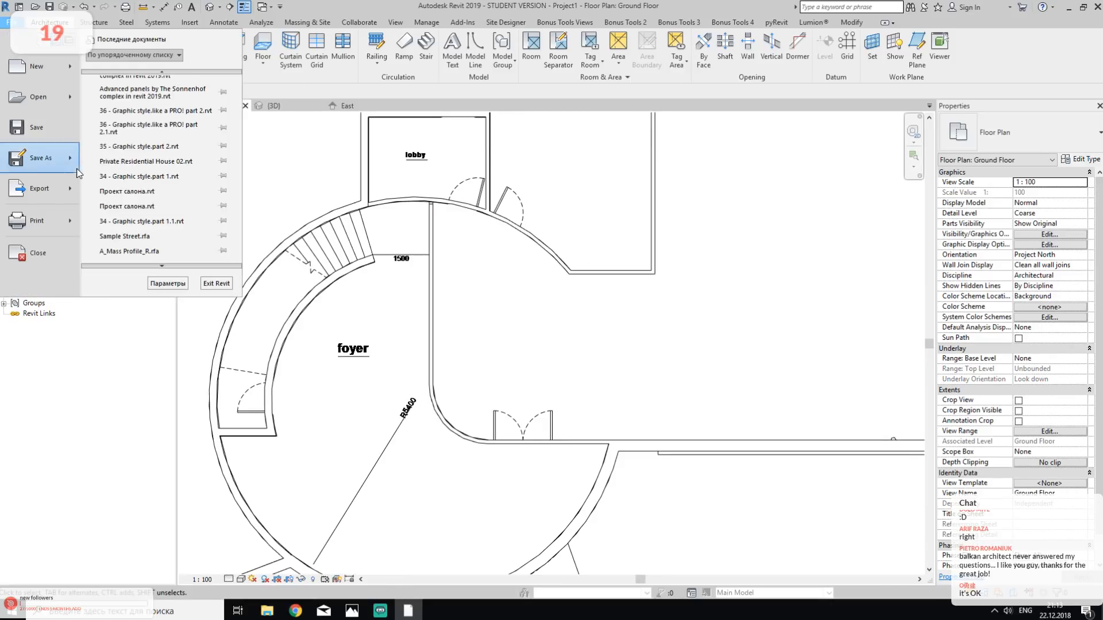
{"action": "mouse_move", "coordinate": [63, 160]}
{"action": "left_click", "coordinate": [149, 95]}
{"action": "left_click", "coordinate": [549, 188]}
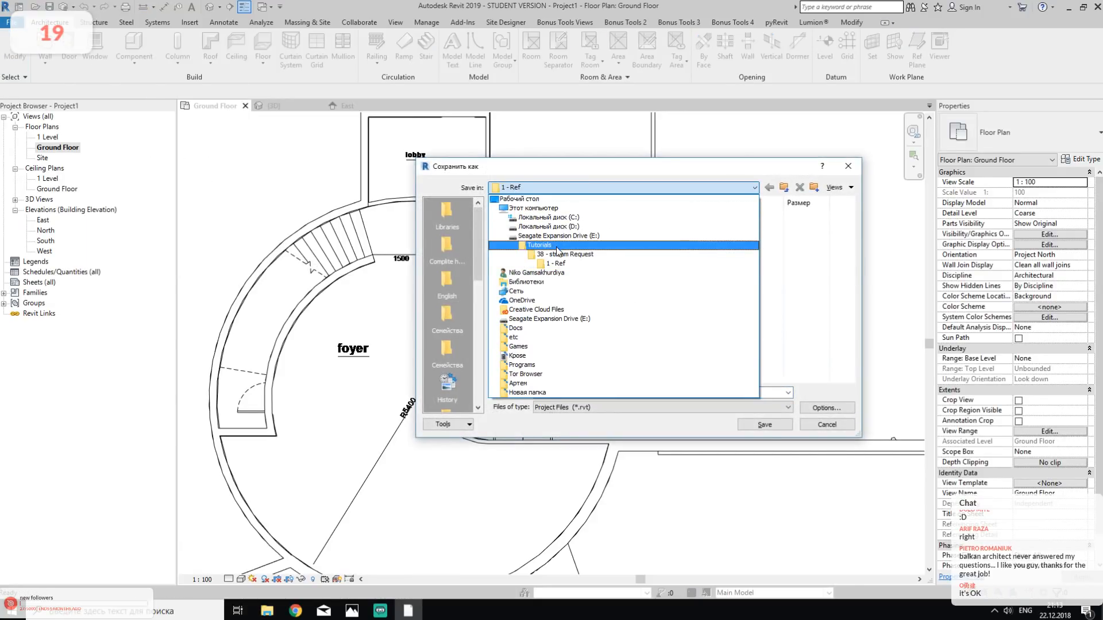
{"action": "left_click", "coordinate": [562, 256]}
{"action": "double_click", "coordinate": [525, 229]}
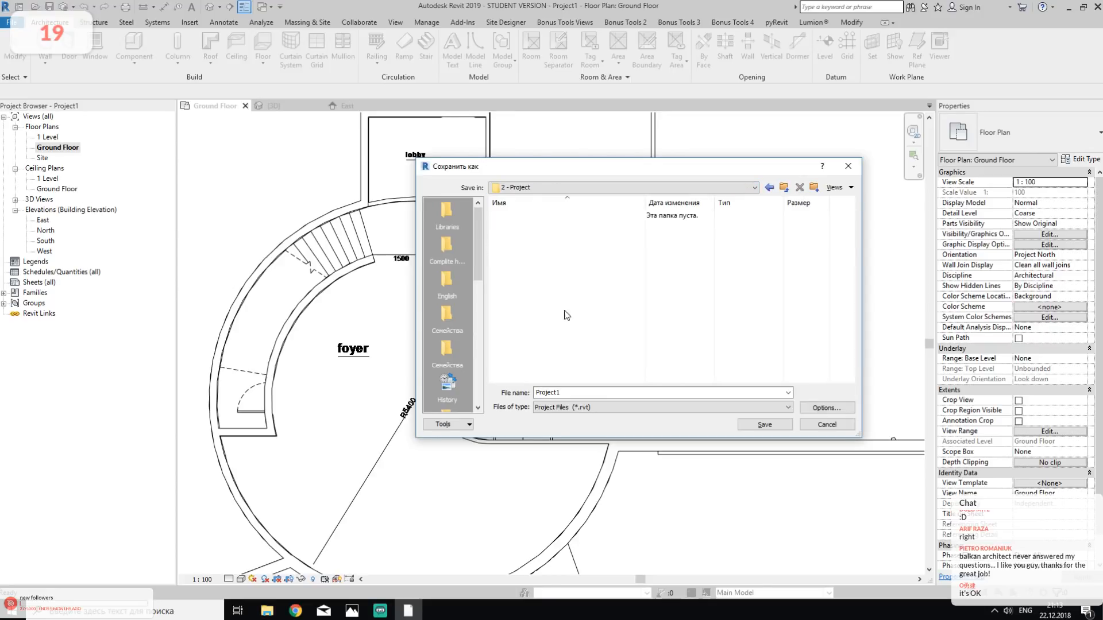
{"action": "type", "text": "Request p"}
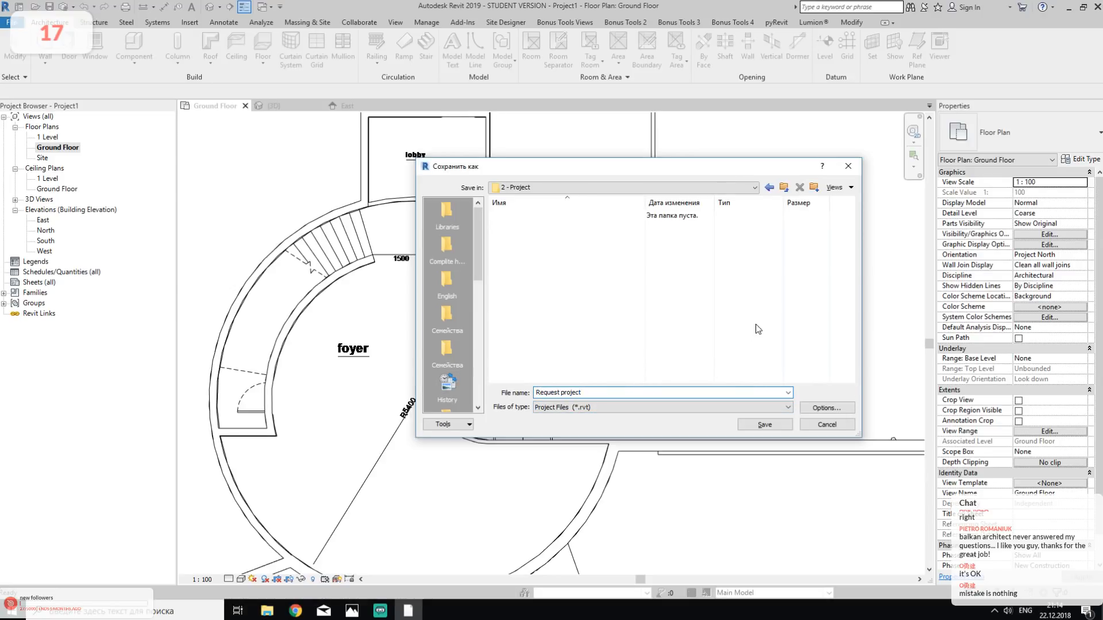
{"action": "left_click", "coordinate": [826, 408]}
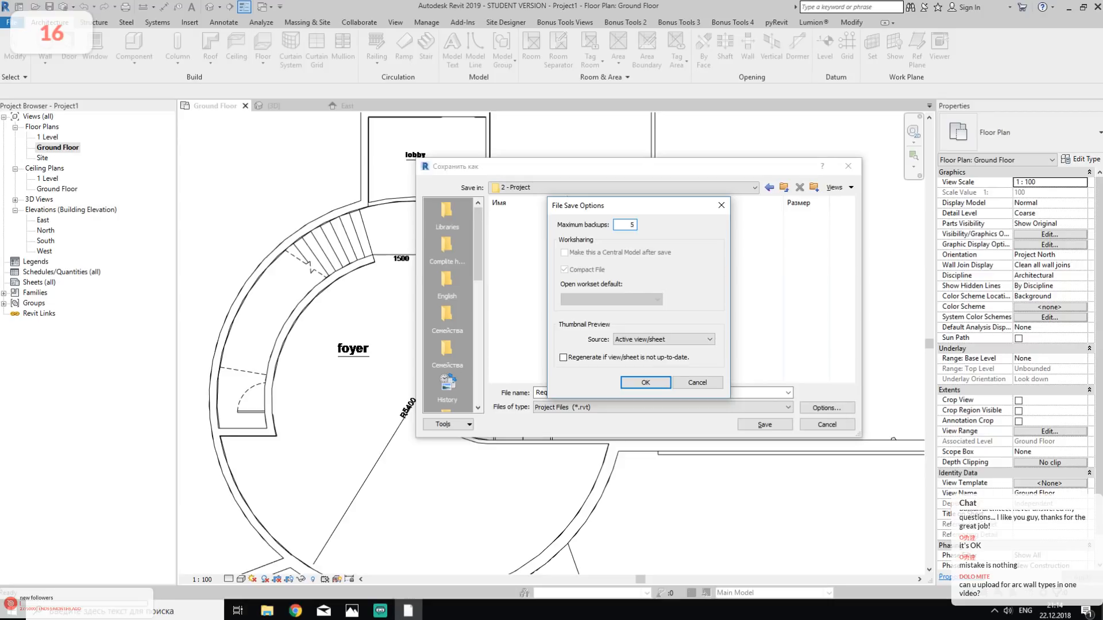
- Save the project as "Request project" with the chosen save options, and open the 2 - Project folder in File Explorer
{"action": "left_click", "coordinate": [645, 383]}
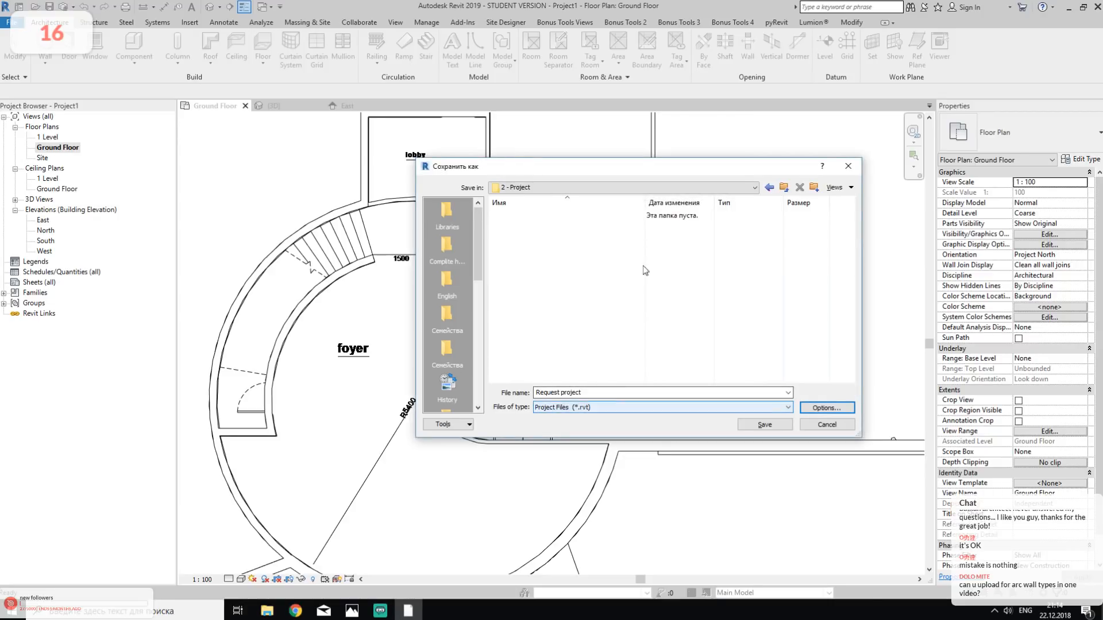
{"action": "left_click", "coordinate": [751, 426]}
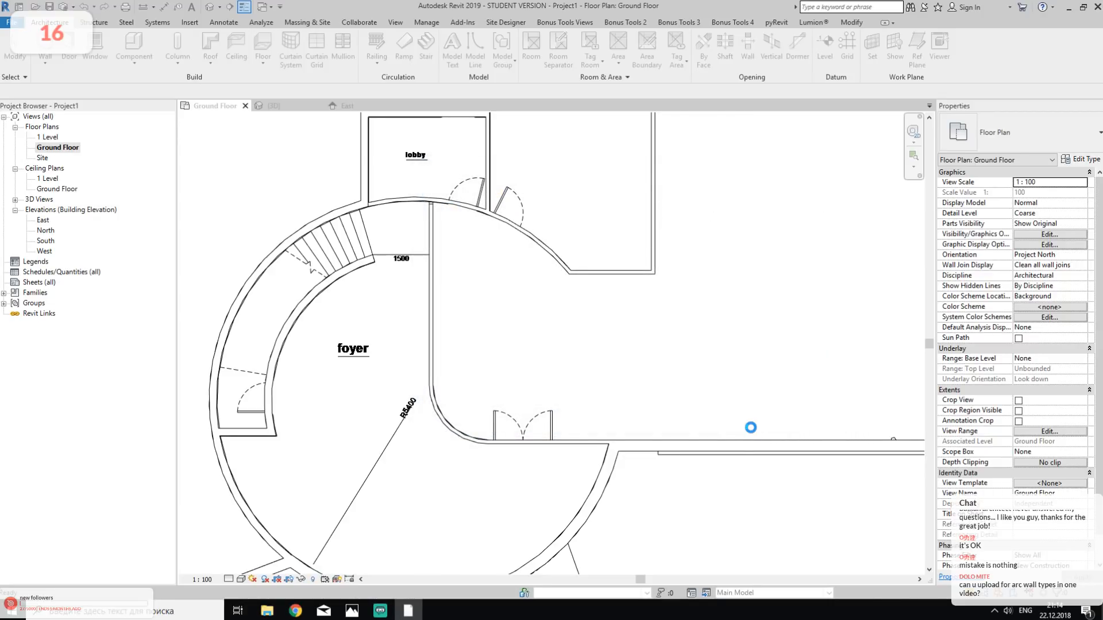
{"action": "left_click", "coordinate": [266, 611]}
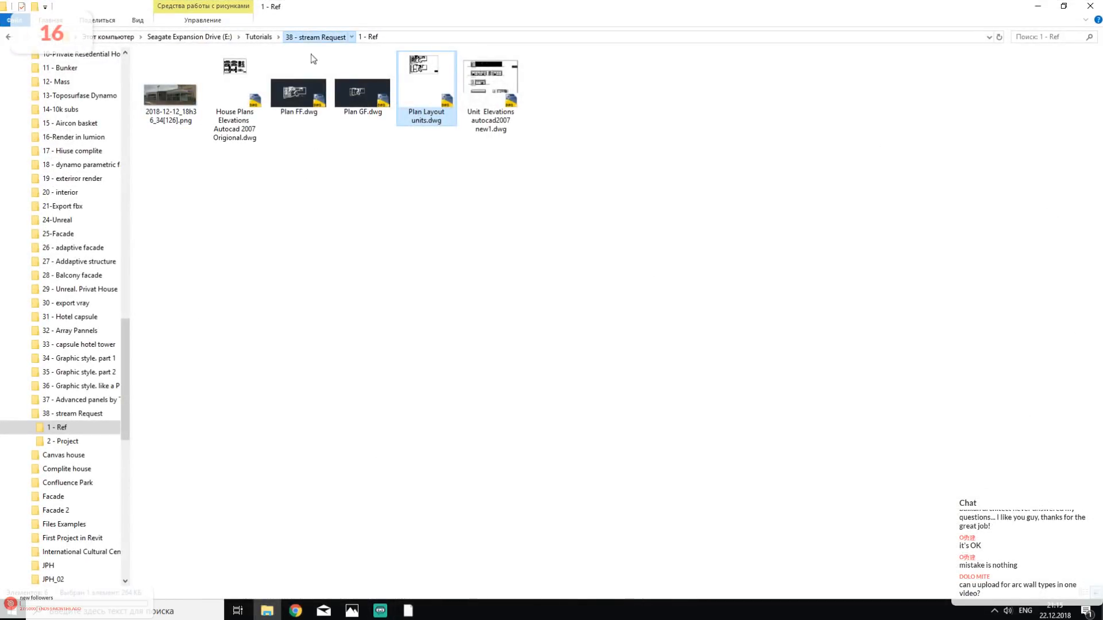
{"action": "left_click", "coordinate": [303, 38]}
{"action": "double_click", "coordinate": [217, 84]}
{"action": "left_click", "coordinate": [1063, 7]}
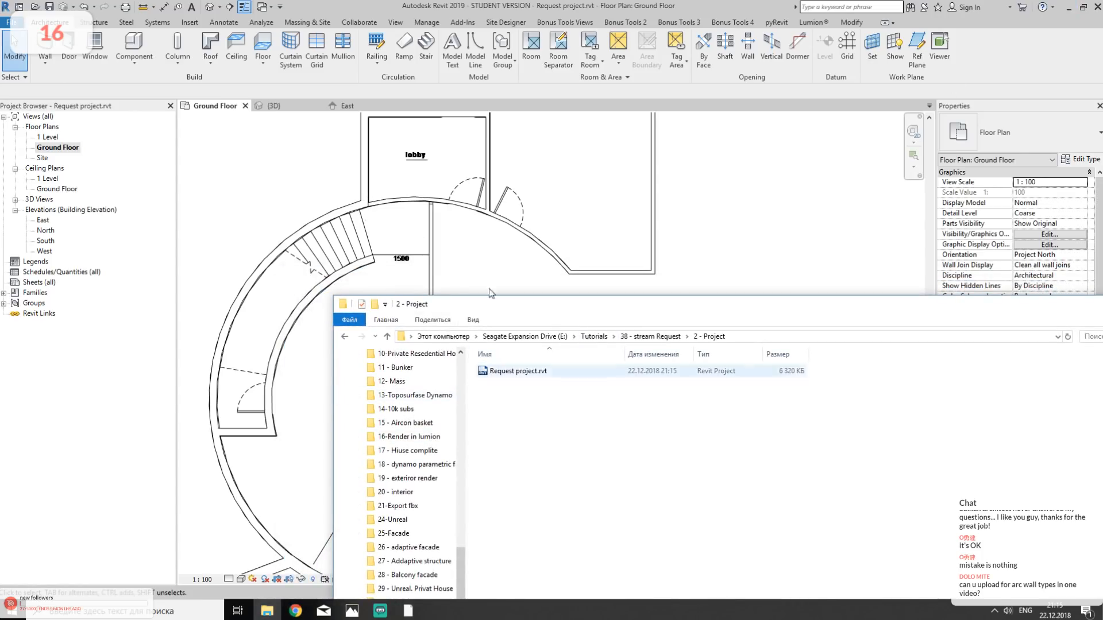
- Save the project two more times, checking the backup files in the 2 - Project folder after each save
{"action": "left_click", "coordinate": [51, 8]}
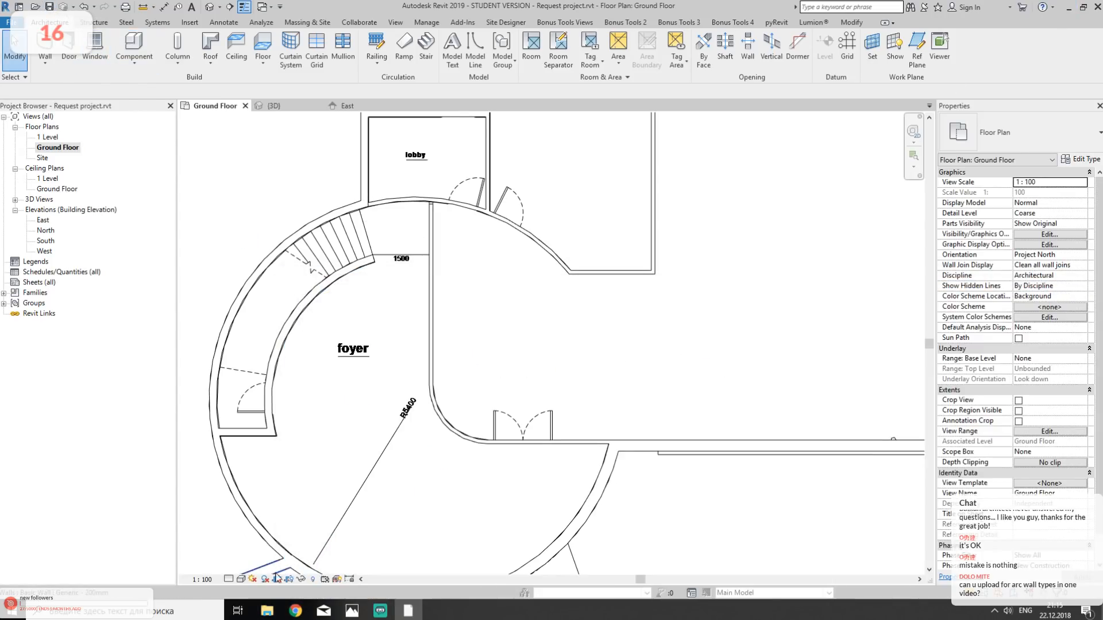
{"action": "left_click", "coordinate": [267, 610]}
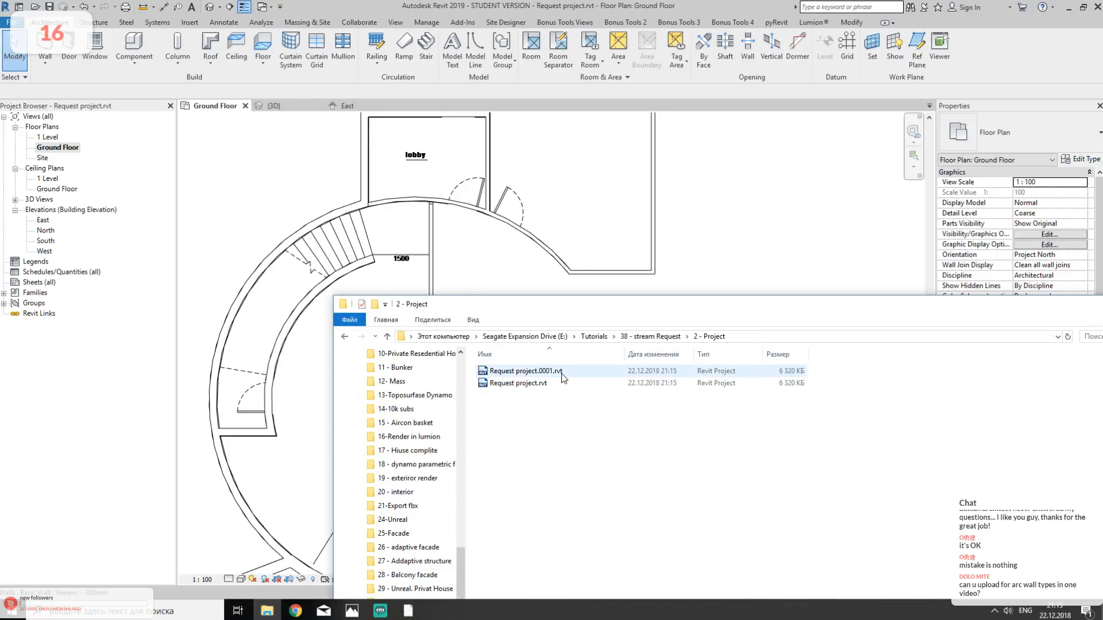
{"action": "left_click", "coordinate": [50, 8]}
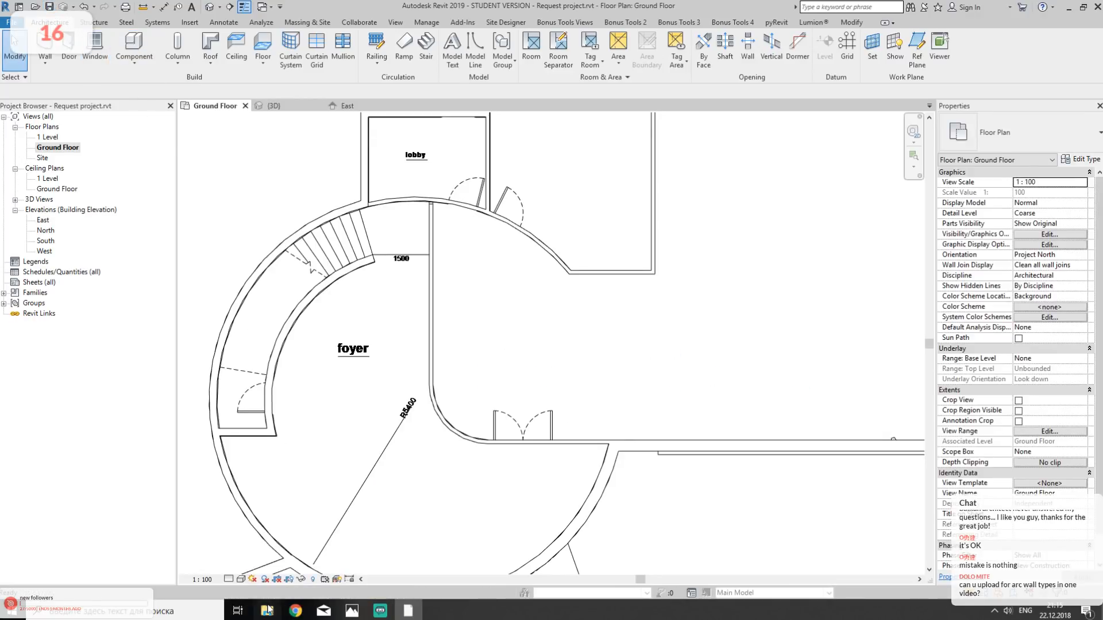
{"action": "left_click", "coordinate": [266, 610]}
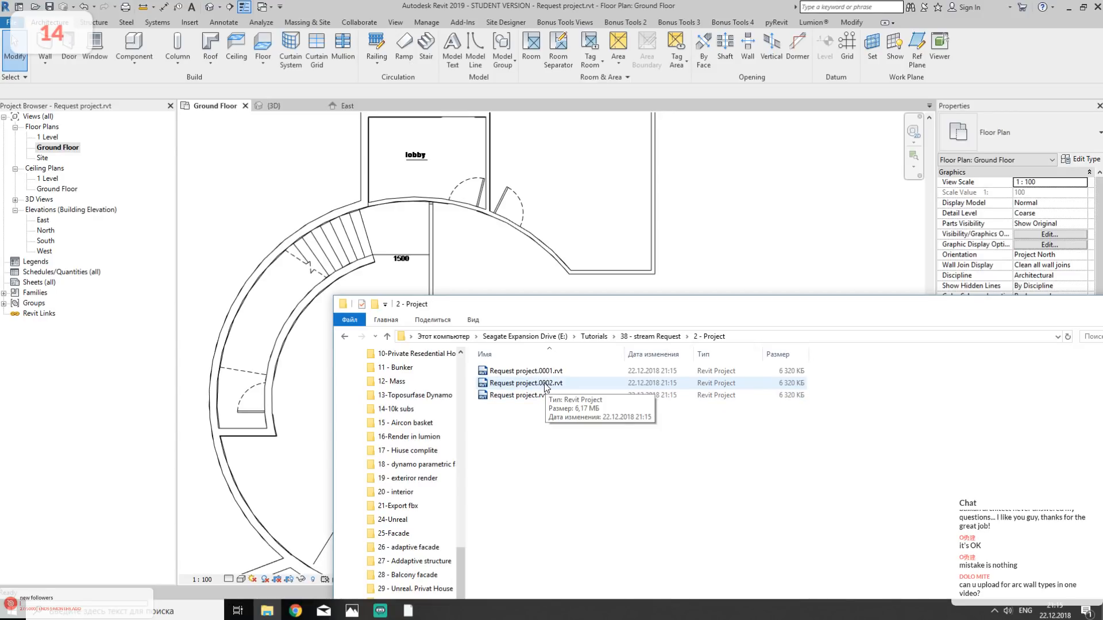
{"action": "left_click", "coordinate": [733, 204]}
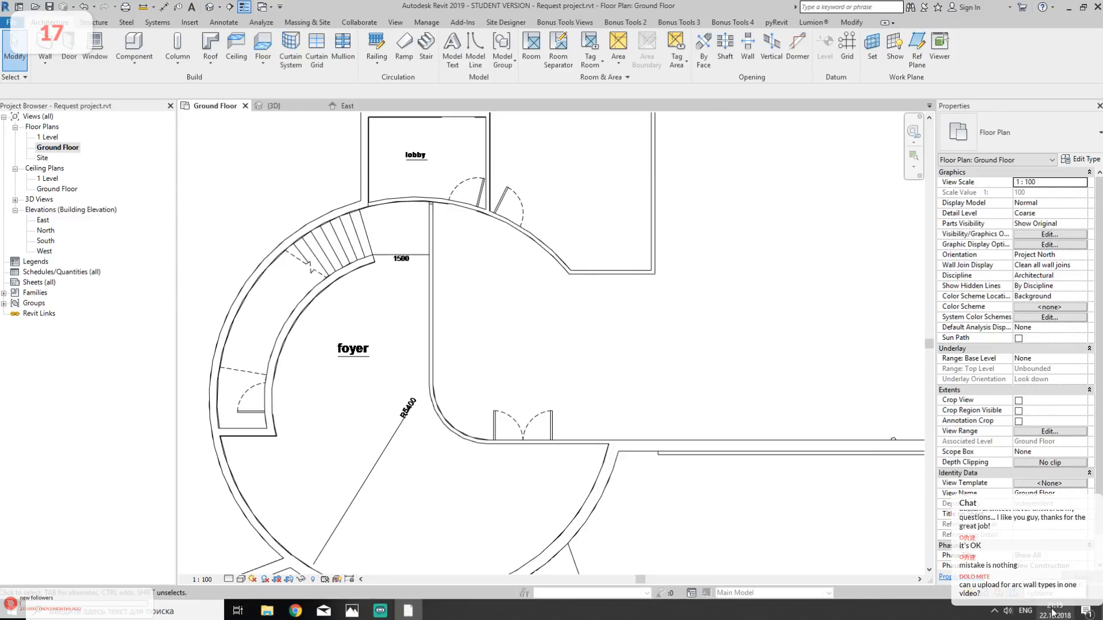
- Draw a Storefront curtain wall outside the building, parallel to the exterior wall beside the foyer, from Ground Floor up to 1 Level
{"action": "middle_click_drag", "start_coordinate": [609, 391], "coordinate": [632, 382]}
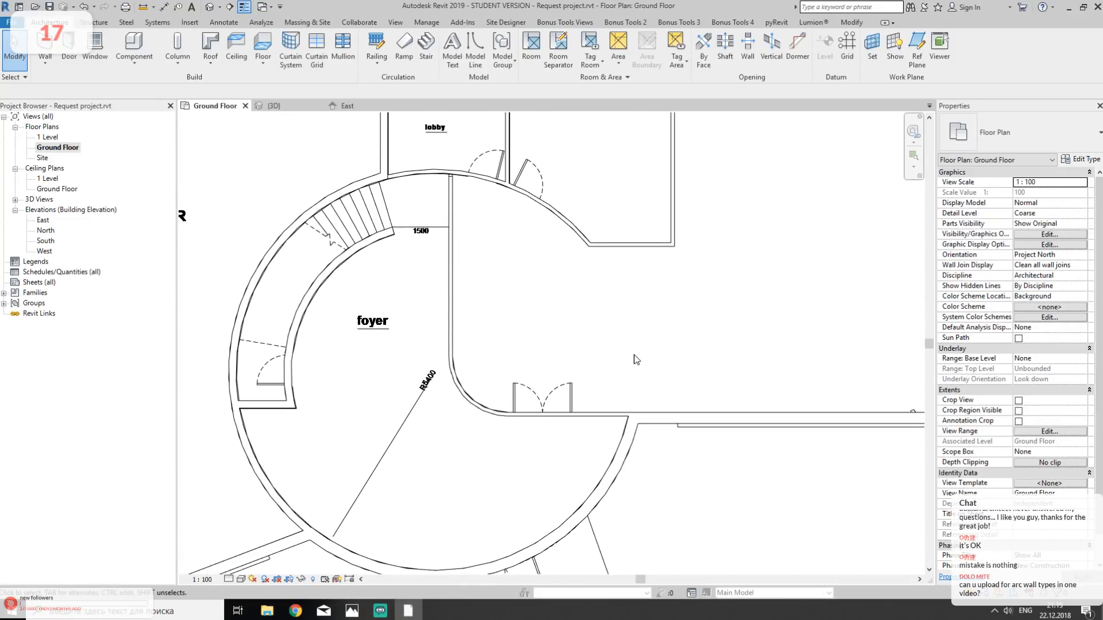
{"action": "scroll", "coordinate": [625, 358], "scroll_direction": "down", "scroll_amount": 4}
{"action": "scroll", "coordinate": [635, 373], "scroll_direction": "up", "scroll_amount": 2}
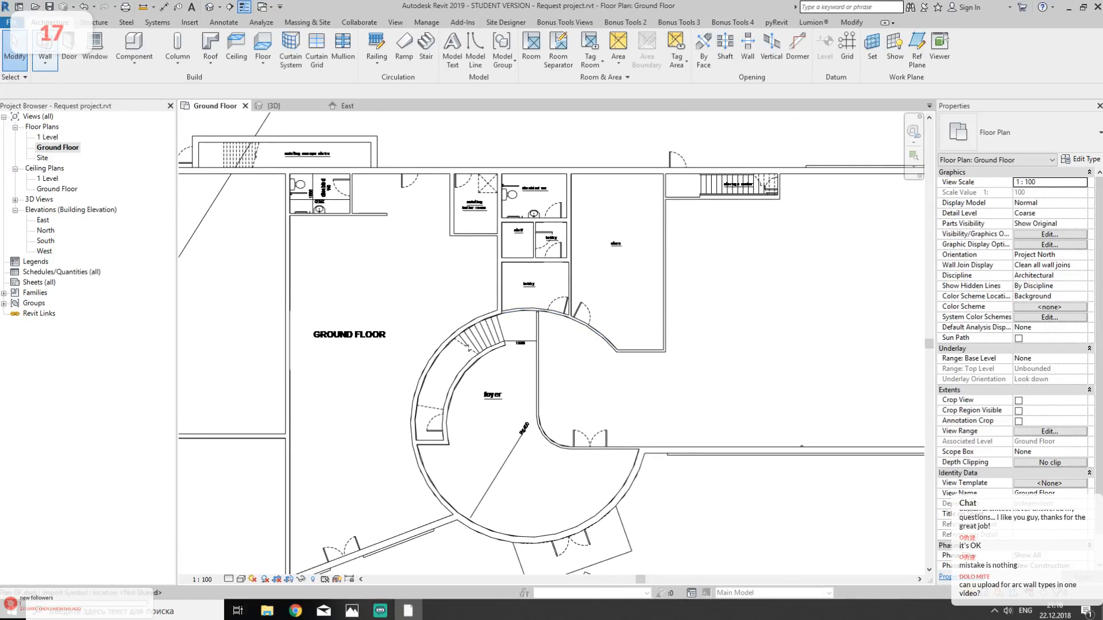
{"action": "left_click", "coordinate": [45, 49]}
{"action": "left_click", "coordinate": [1017, 132]}
{"action": "scroll", "coordinate": [971, 226], "scroll_direction": "down", "scroll_amount": 4}
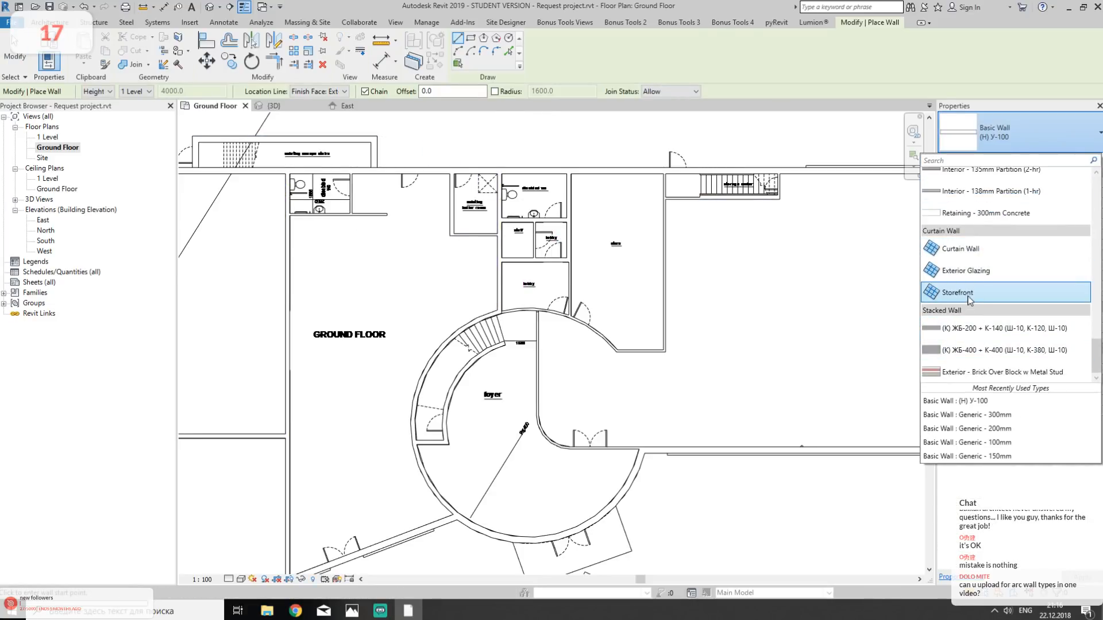
{"action": "left_click", "coordinate": [969, 299]}
{"action": "middle_click_drag", "start_coordinate": [832, 426], "coordinate": [614, 340]}
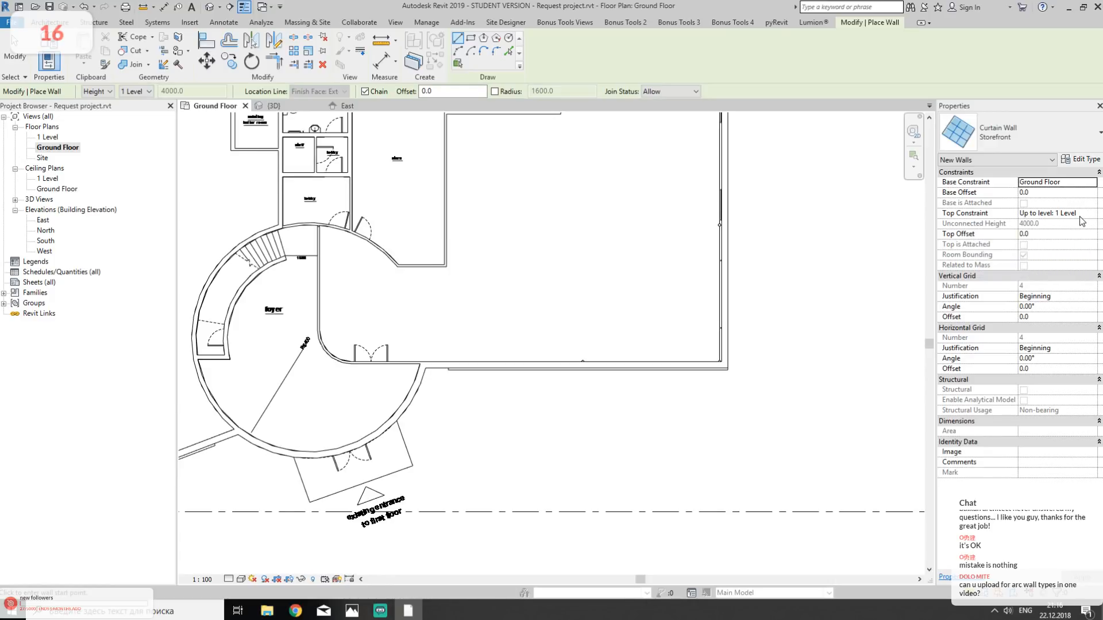
{"action": "left_click", "coordinate": [458, 411]}
{"action": "left_click", "coordinate": [728, 412]}
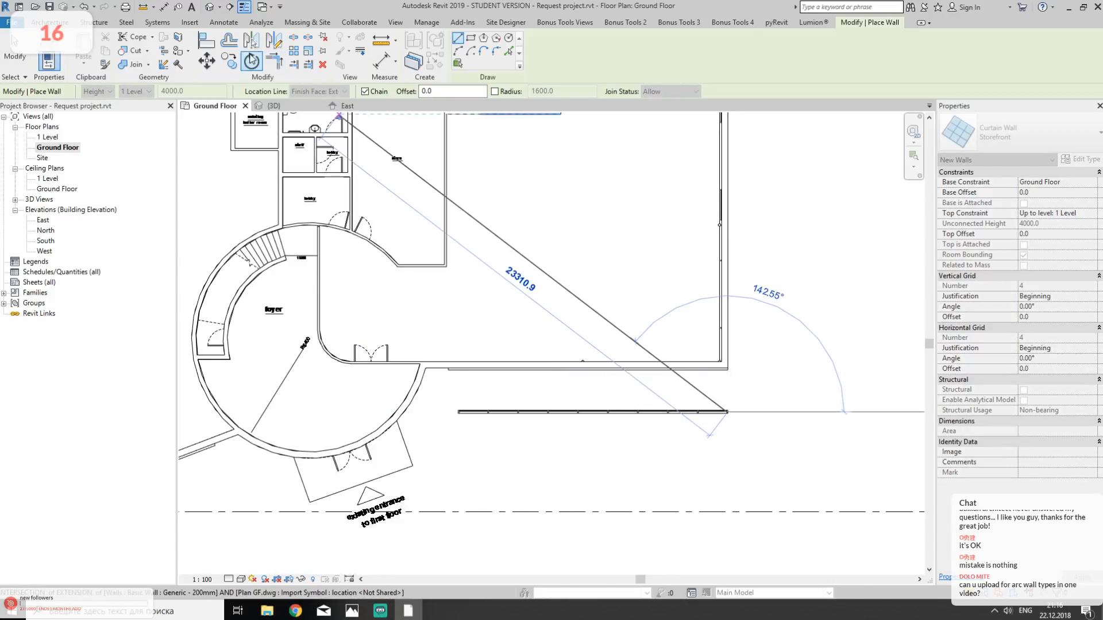
{"action": "key", "text": "Escape"}
- Inspect the new curtain wall in the 3D view and compare it with the reference photo of the building
{"action": "left_click", "coordinate": [209, 7]}
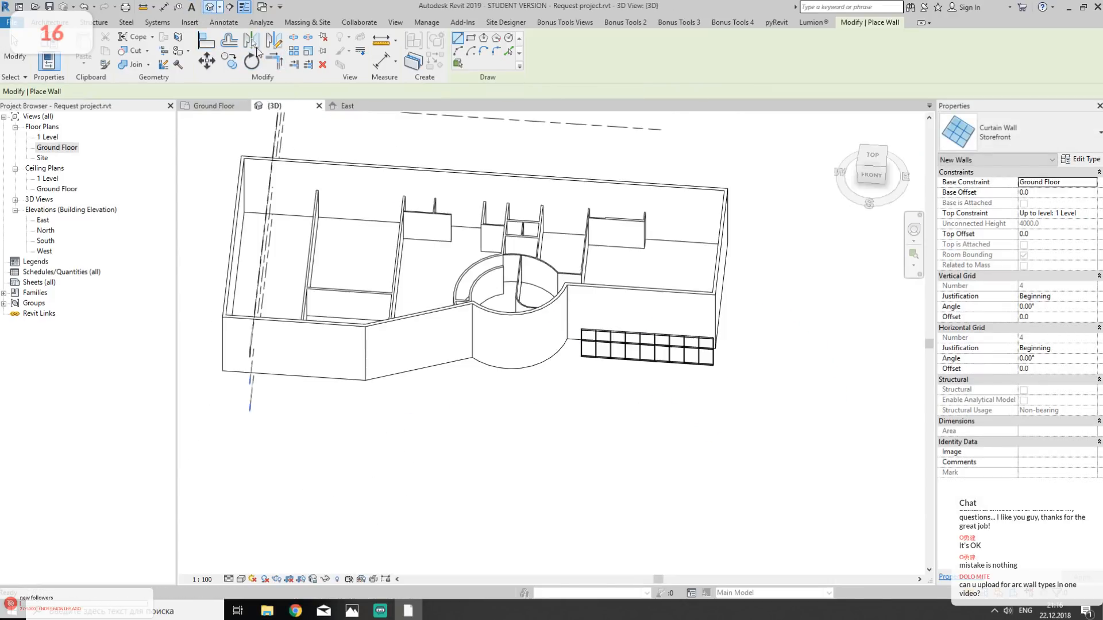
{"action": "middle_click_drag", "start_coordinate": [729, 396], "coordinate": [655, 232], "text": "shift"}
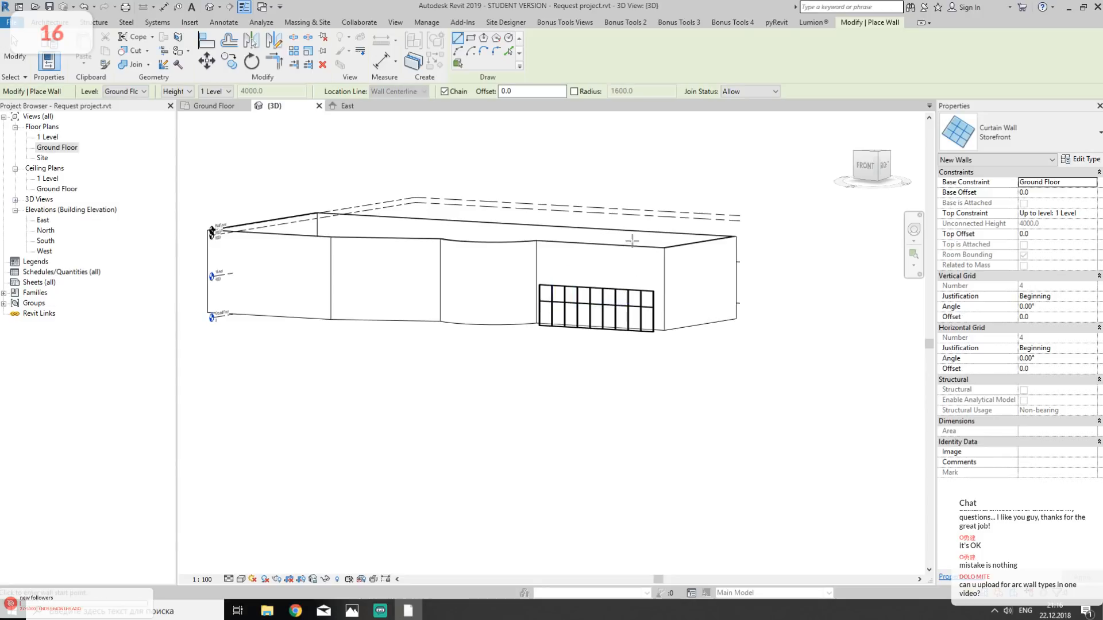
{"action": "scroll", "coordinate": [640, 269], "scroll_direction": "up", "scroll_amount": 5}
{"action": "mouse_move", "coordinate": [352, 610]}
{"action": "left_click", "coordinate": [432, 553]}
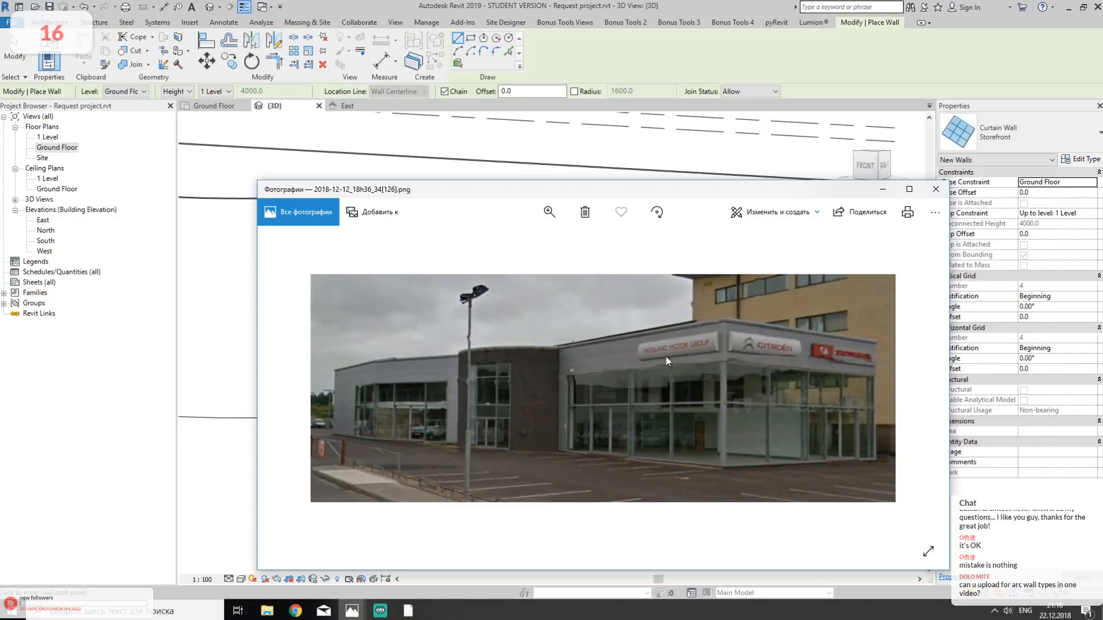
{"action": "left_click", "coordinate": [683, 9]}
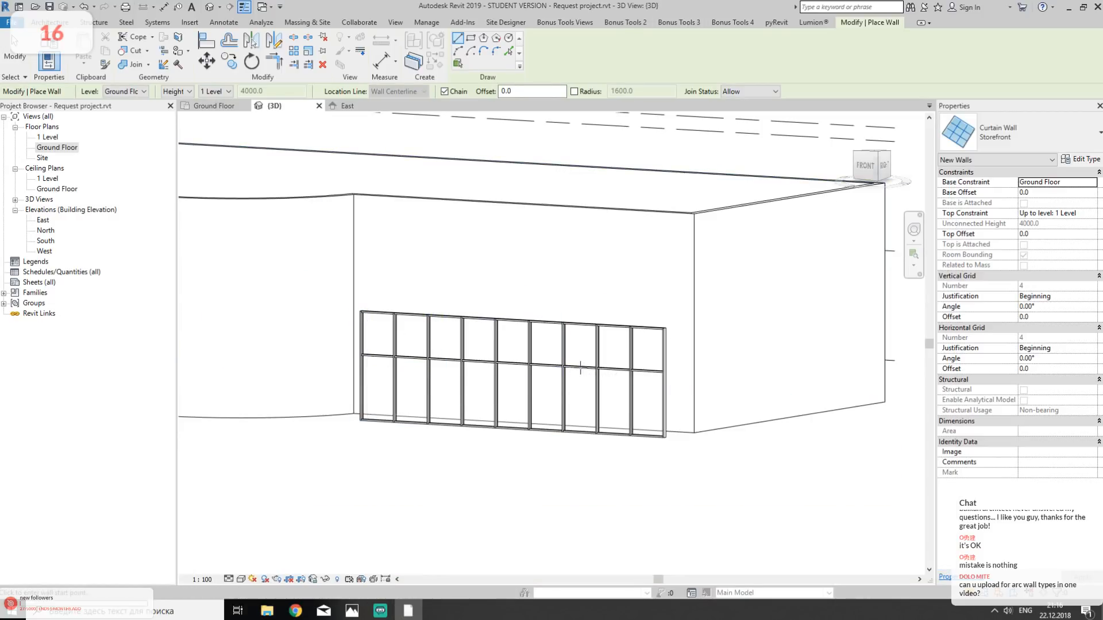
- Set the new Storefront wall's top constraint to Up to level: 2 Level and its top offset to 1000
{"action": "left_click", "coordinate": [596, 349]}
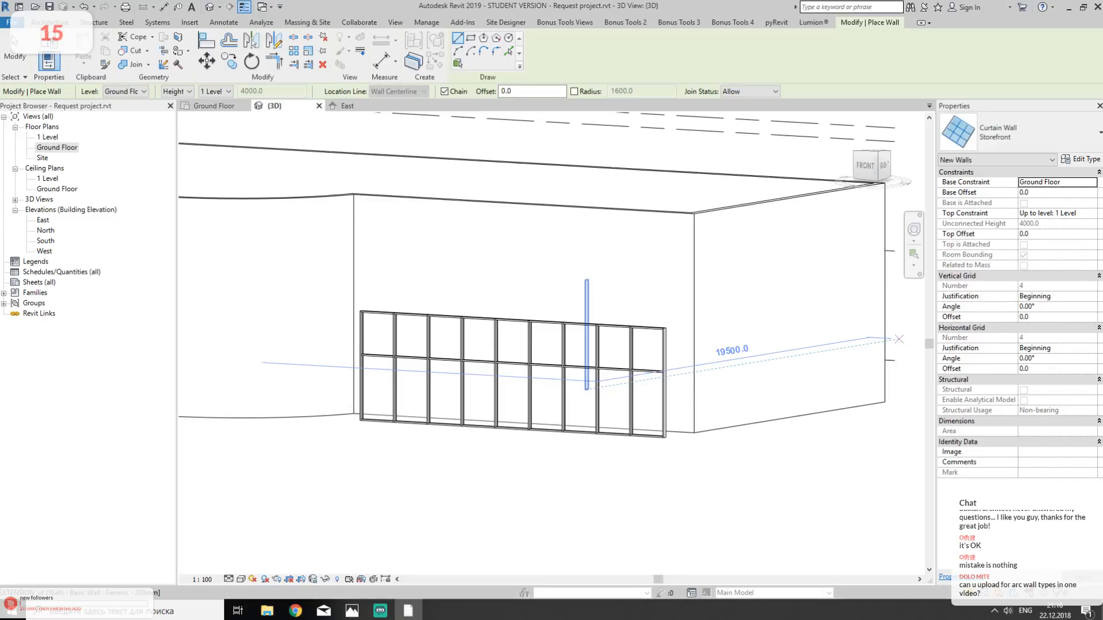
{"action": "left_click", "coordinate": [1095, 215]}
{"action": "left_click", "coordinate": [1066, 241]}
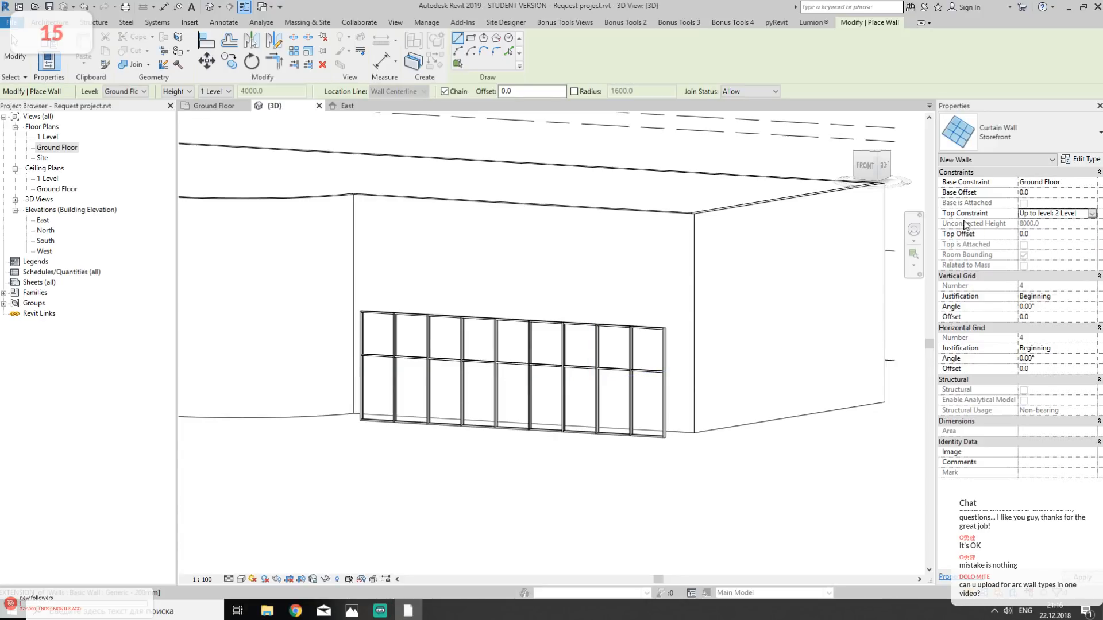
{"action": "left_click", "coordinate": [1042, 236]}
{"action": "key", "text": "Return"}
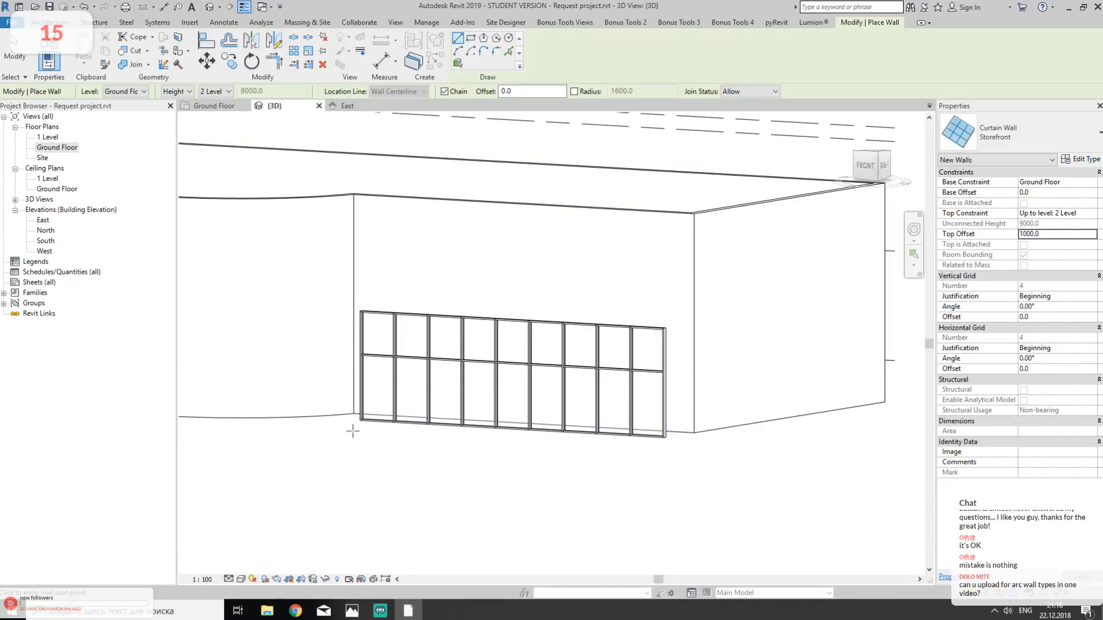
- Draw a second, taller Storefront curtain wall in front of the first one in 3D and delete it
{"action": "left_click", "coordinate": [353, 432]}
{"action": "left_click", "coordinate": [640, 452]}
{"action": "key", "text": "Escape"}
{"action": "middle_click_drag", "start_coordinate": [682, 396], "coordinate": [605, 386], "text": "shift"}
{"action": "key", "text": "Escape"}
{"action": "left_click", "coordinate": [440, 304]}
{"action": "key", "text": "Delete"}
- Draw a Storefront curtain wall 12000 long with a top offset of -1000 in front of the first curtain wall
{"action": "middle_click_drag", "start_coordinate": [406, 333], "coordinate": [564, 263]}
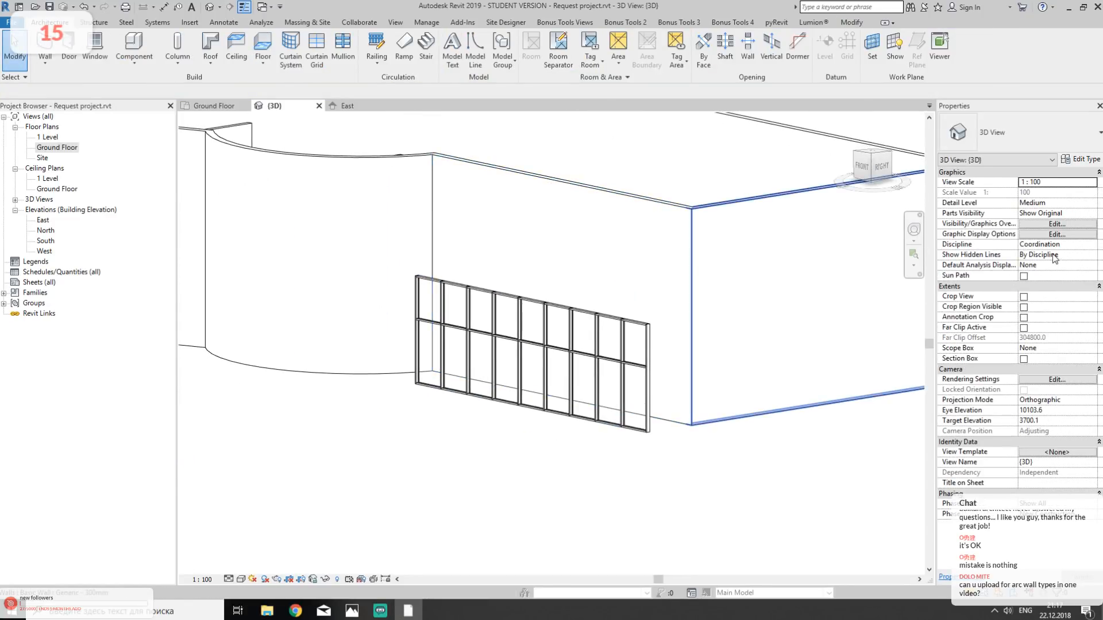
{"action": "left_click", "coordinate": [92, 50]}
{"action": "key", "text": "Escape"}
{"action": "left_click", "coordinate": [44, 46]}
{"action": "left_click", "coordinate": [1065, 237]}
{"action": "type", "text": "-"}
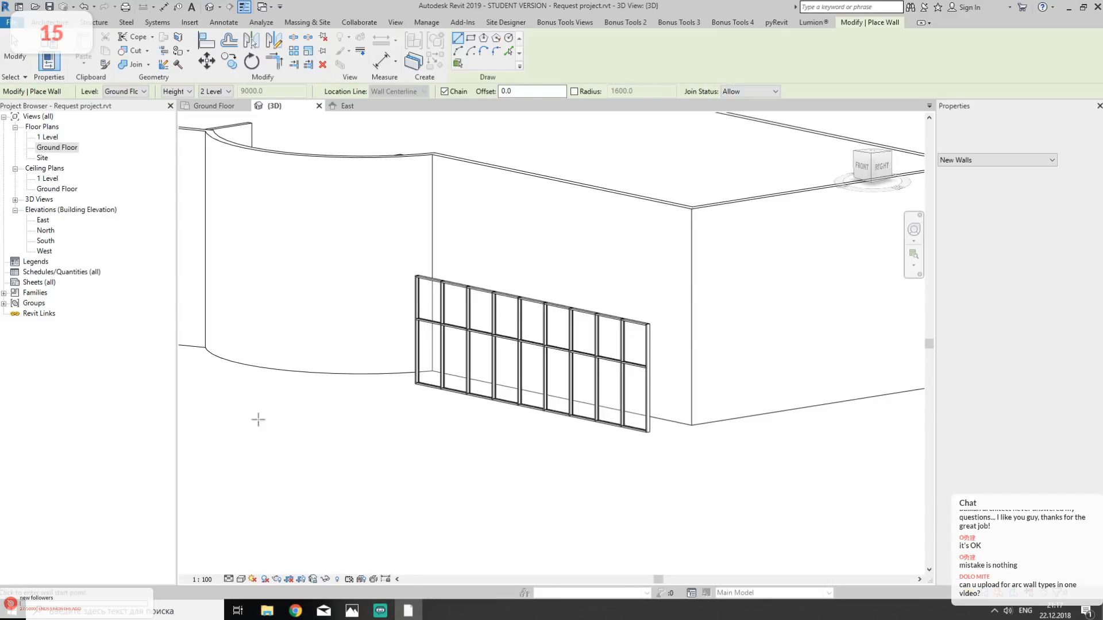
{"action": "left_click", "coordinate": [383, 402]}
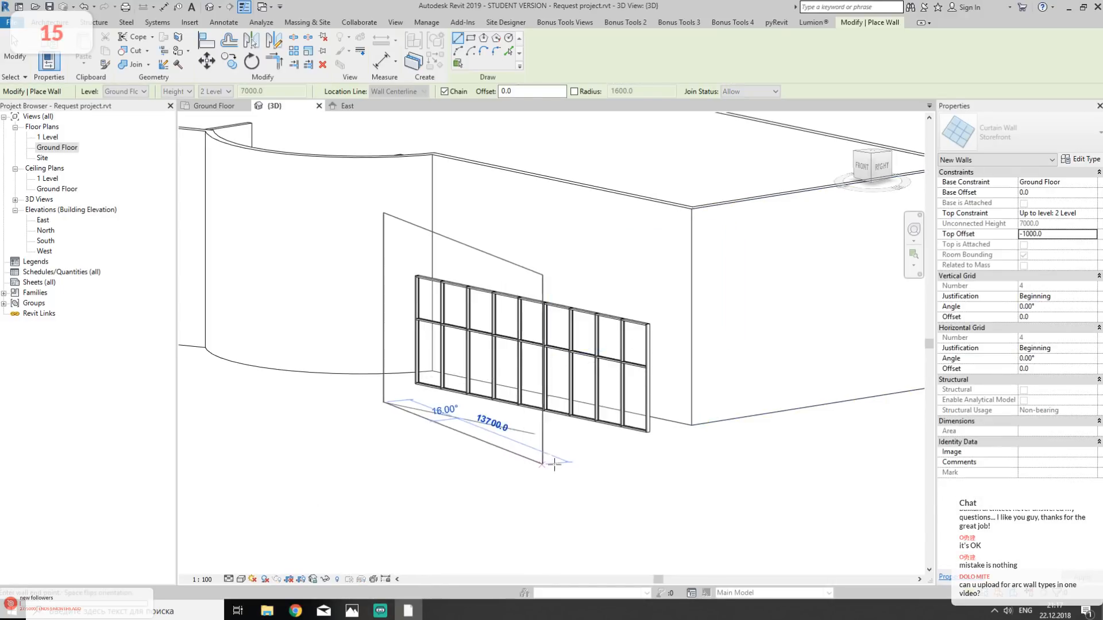
{"action": "left_click", "coordinate": [600, 445]}
{"action": "middle_click_drag", "start_coordinate": [718, 442], "coordinate": [733, 357], "text": "shift"}
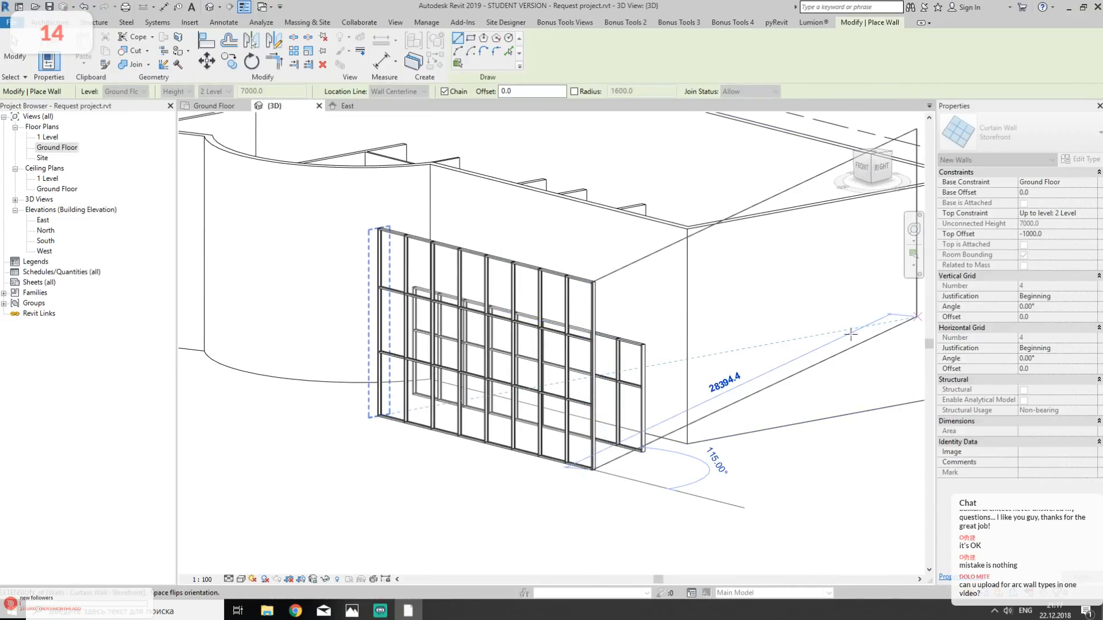
{"action": "key", "text": "Escape"}
{"action": "key", "text": "Escape"}
- Delete both Storefront curtain walls standing in front of the exterior wall
{"action": "left_click", "coordinate": [597, 470]}
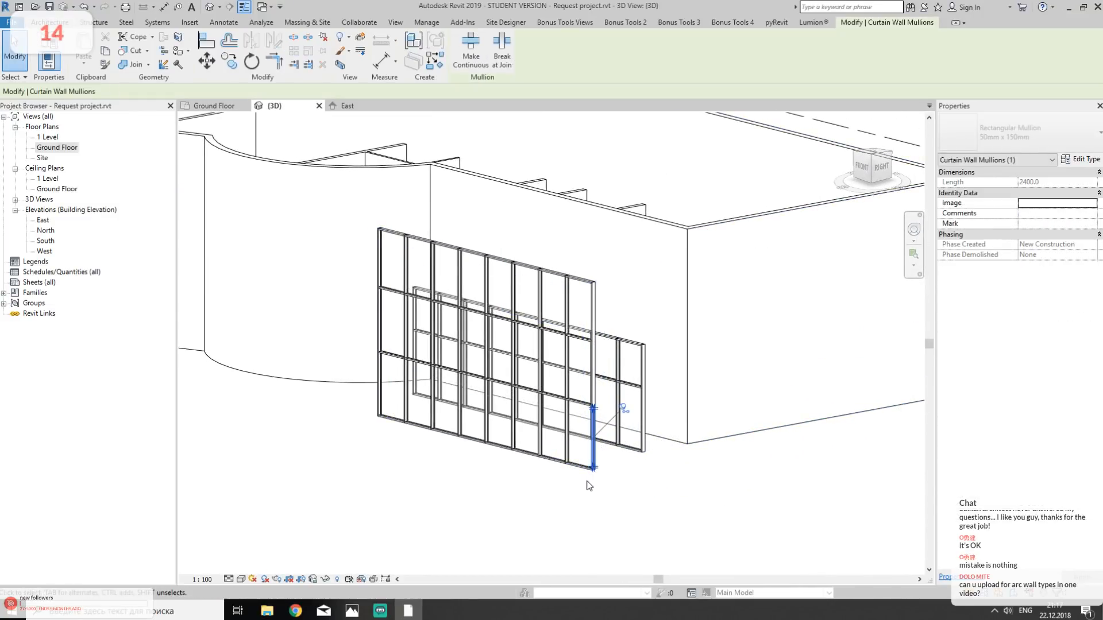
{"action": "left_click_drag", "start_coordinate": [657, 440], "coordinate": [546, 487]}
{"action": "key", "text": "Delete"}
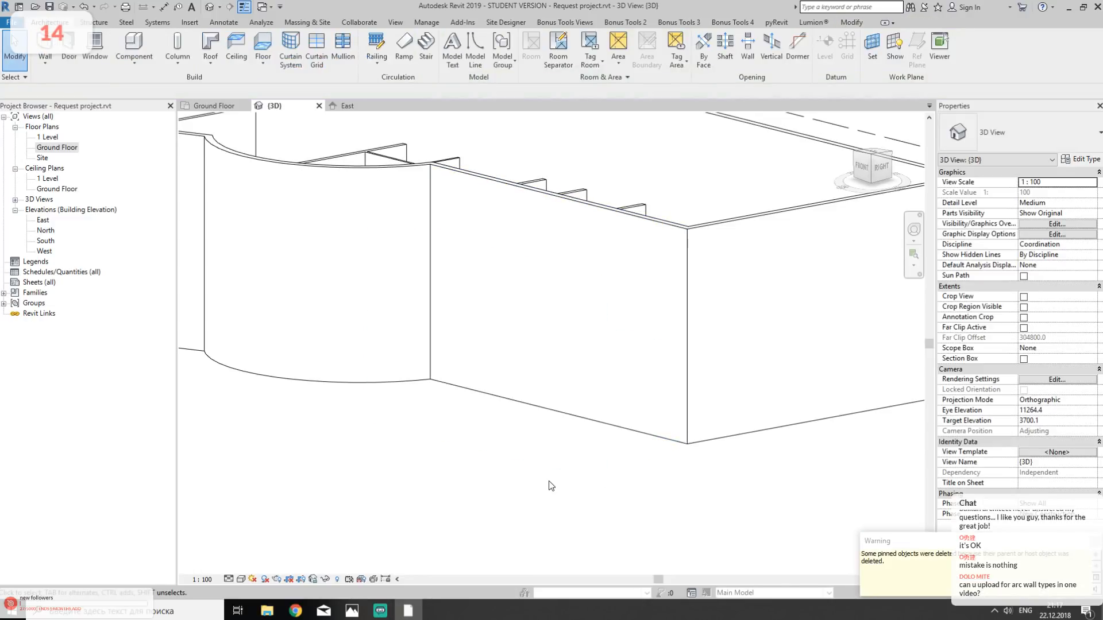
- Embed a Storefront curtain wall with a top offset of -1500 along the exterior wall's centerline, from near the foyer to the building corner
{"action": "key", "text": "w"}
{"action": "key", "text": "a"}
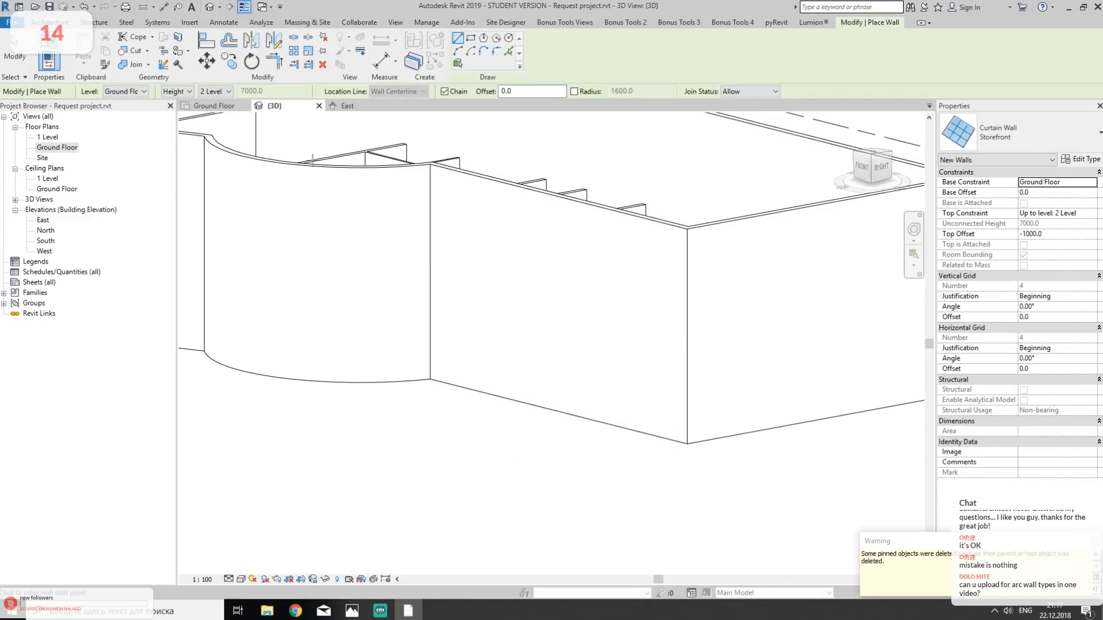
{"action": "left_click", "coordinate": [1058, 235]}
{"action": "type", "text": "-"}
{"action": "middle_click_drag", "start_coordinate": [429, 254], "coordinate": [456, 315]}
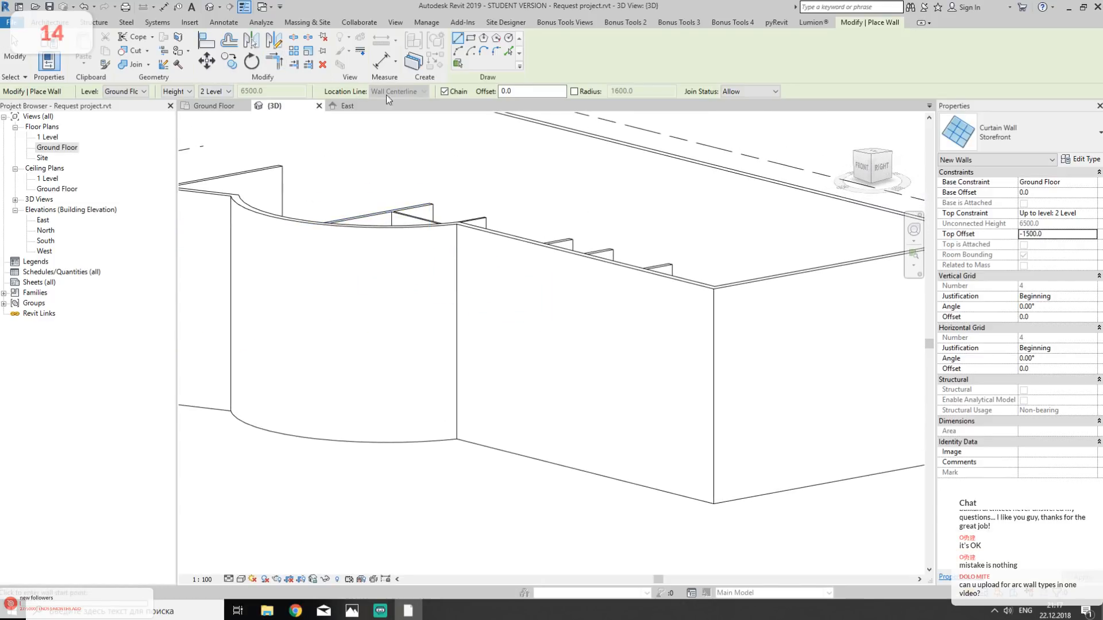
{"action": "left_click", "coordinate": [216, 106]}
{"action": "scroll", "coordinate": [485, 288], "scroll_direction": "up", "scroll_amount": 6}
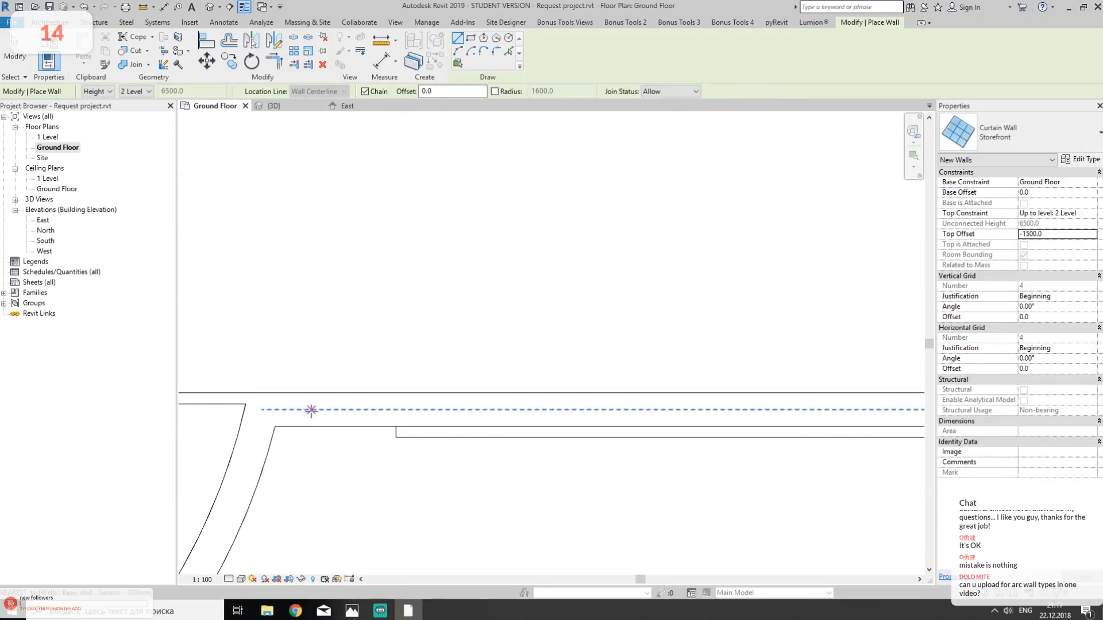
{"action": "left_click", "coordinate": [402, 411]}
{"action": "middle_click_drag", "start_coordinate": [850, 435], "coordinate": [206, 366]}
{"action": "middle_click_drag", "start_coordinate": [725, 368], "coordinate": [444, 390]}
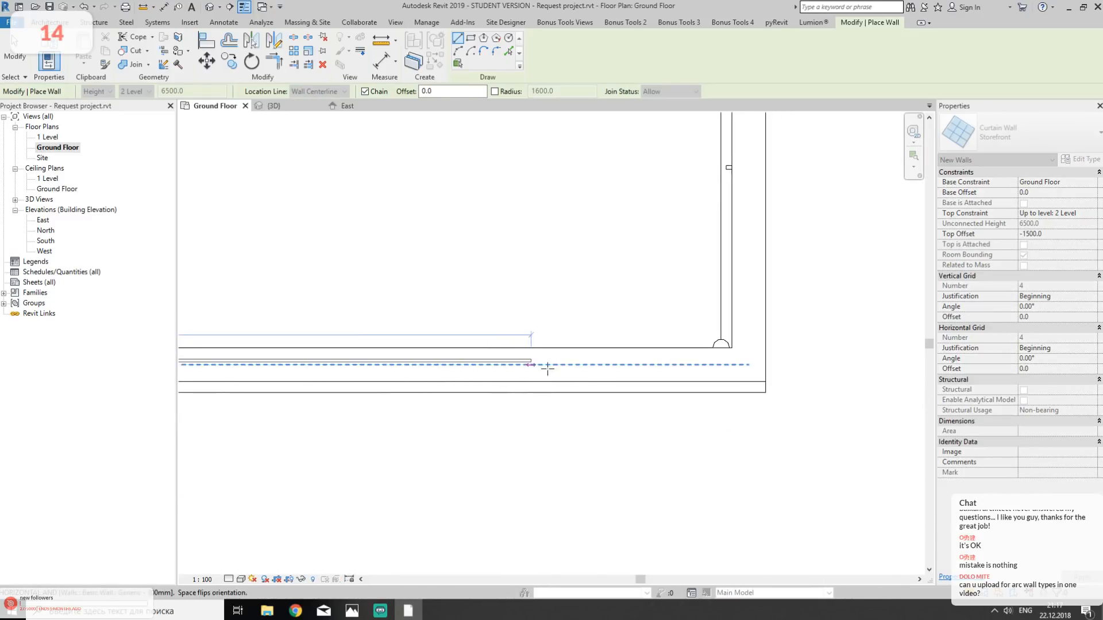
{"action": "left_click", "coordinate": [705, 370]}
{"action": "key", "text": "Escape"}
{"action": "key", "text": "Escape"}
- Align the end of the embedded Storefront wall nearest the foyer with the end line of the linked DWG
{"action": "middle_click_drag", "start_coordinate": [524, 404], "coordinate": [875, 391]}
{"action": "middle_click_drag", "start_coordinate": [489, 396], "coordinate": [982, 430]}
{"action": "middle_click_drag", "start_coordinate": [333, 420], "coordinate": [610, 431]}
{"action": "key", "text": "a"}
{"action": "key", "text": "l"}
{"action": "scroll", "coordinate": [557, 428], "scroll_direction": "up", "scroll_amount": 3}
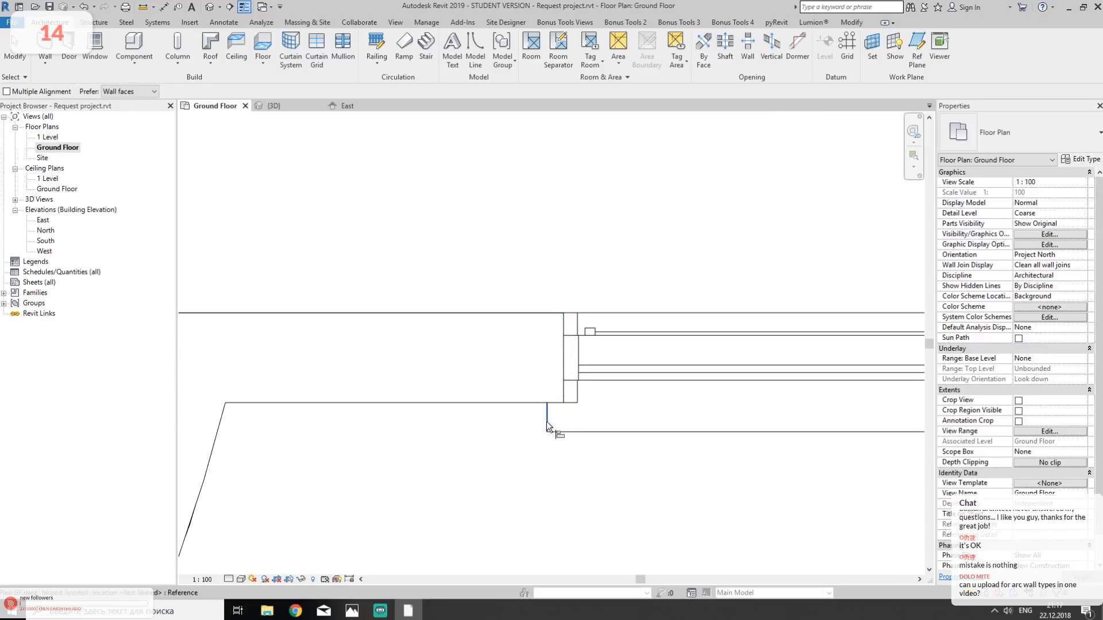
{"action": "left_click", "coordinate": [562, 382]}
{"action": "scroll", "coordinate": [608, 500], "scroll_direction": "down", "scroll_amount": 3}
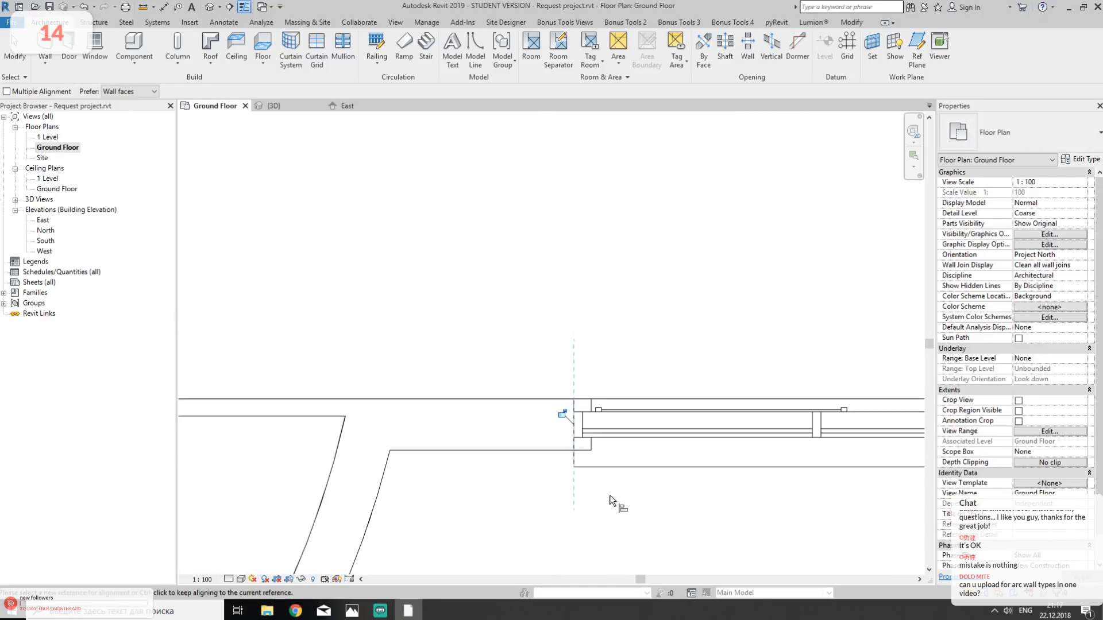
{"action": "key", "text": "Escape"}
{"action": "key", "text": "Escape"}
- Try drawing two short perpendicular Storefront walls outside the building corner, the first about 840 long, and delete both
{"action": "middle_click_drag", "start_coordinate": [829, 498], "coordinate": [518, 446]}
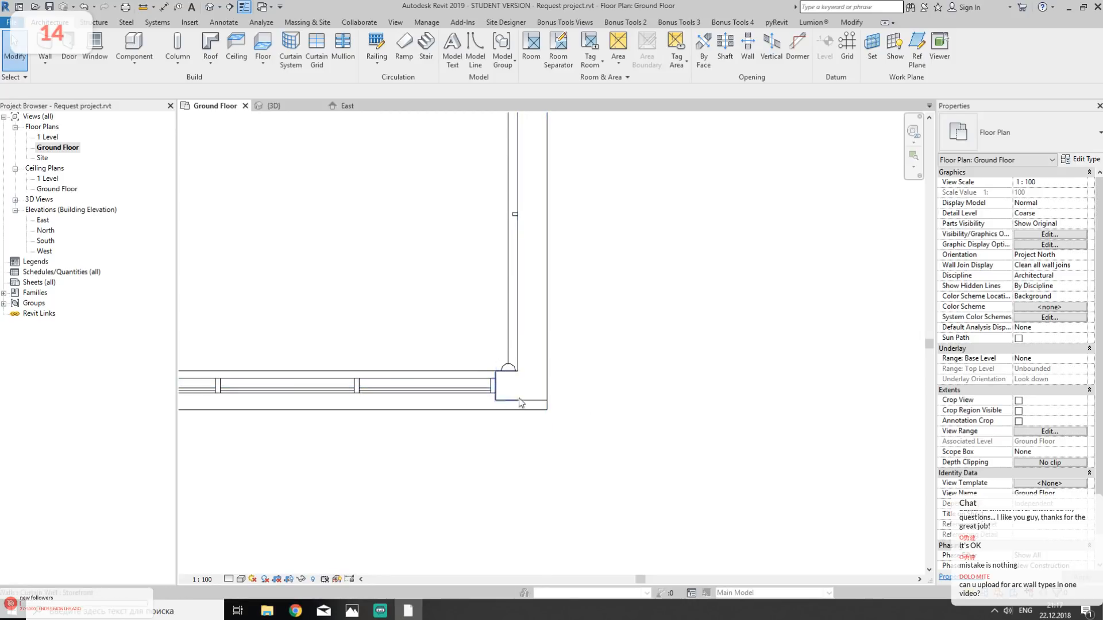
{"action": "middle_click_drag", "start_coordinate": [764, 424], "coordinate": [549, 389]}
{"action": "left_click", "coordinate": [68, 49]}
{"action": "left_click", "coordinate": [50, 22]}
{"action": "left_click", "coordinate": [39, 48]}
{"action": "left_click", "coordinate": [512, 321]}
{"action": "left_click", "coordinate": [592, 321]}
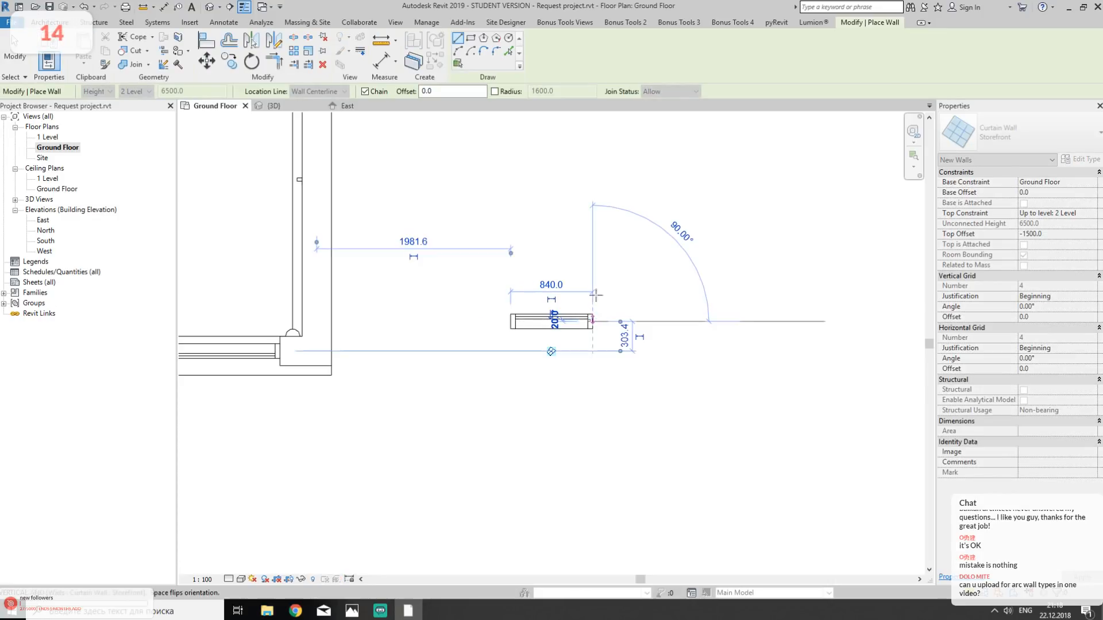
{"action": "left_click", "coordinate": [592, 267]}
{"action": "key", "text": "Escape"}
{"action": "scroll", "coordinate": [583, 315], "scroll_direction": "up", "scroll_amount": 3}
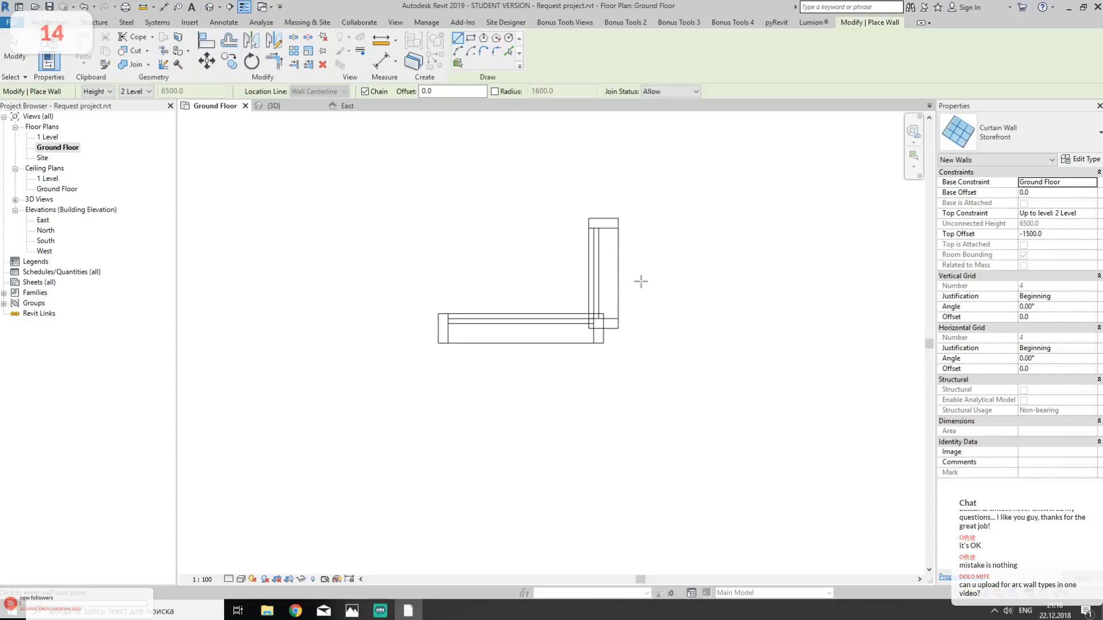
{"action": "key", "text": "Escape"}
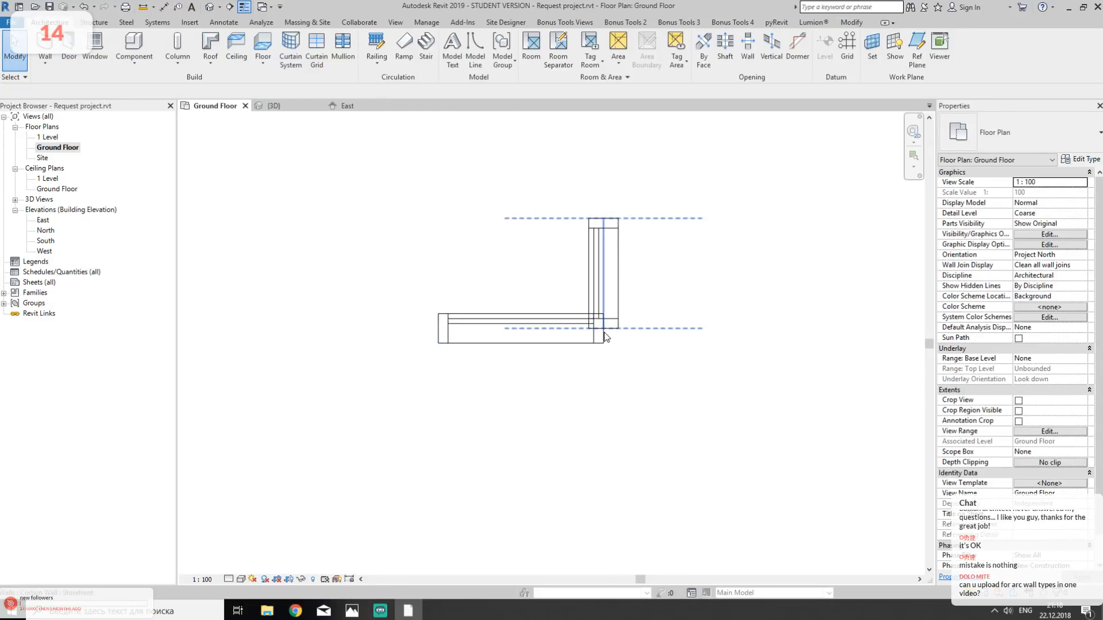
{"action": "left_click_drag", "start_coordinate": [333, 163], "coordinate": [788, 439]}
{"action": "key", "text": "Delete"}
- Embed a Storefront curtain wall with a top offset of -1500 along the centerline of the east exterior wall, from corner to corner
{"action": "scroll", "coordinate": [769, 432], "scroll_direction": "down", "scroll_amount": 2}
{"action": "middle_click_drag", "start_coordinate": [413, 413], "coordinate": [661, 394]}
{"action": "scroll", "coordinate": [595, 312], "scroll_direction": "up", "scroll_amount": 1}
{"action": "left_click", "coordinate": [45, 46]}
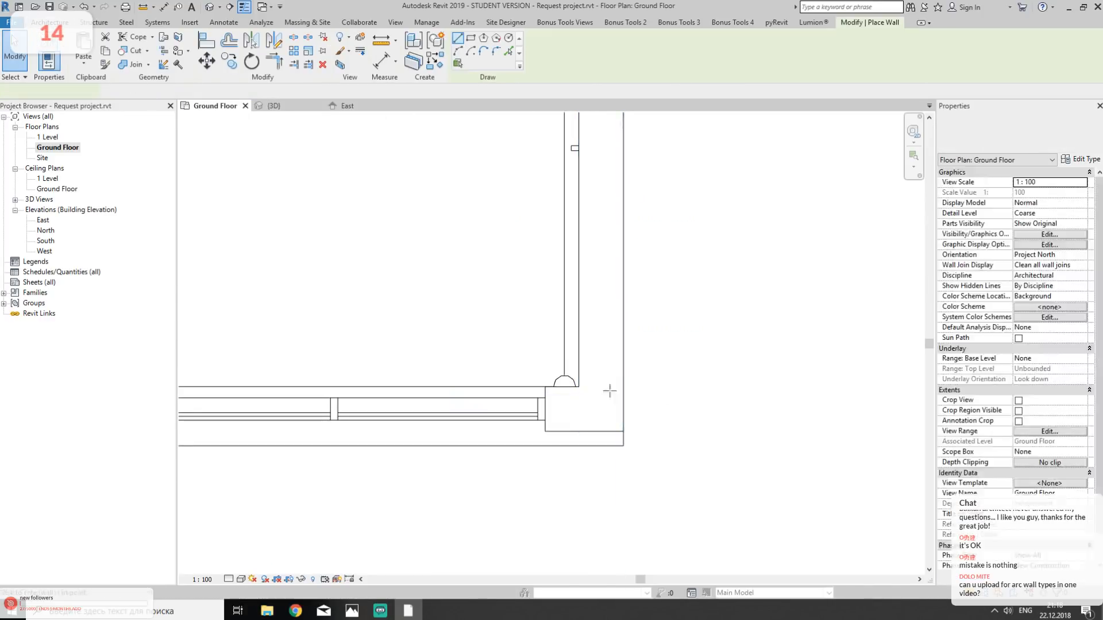
{"action": "left_click", "coordinate": [565, 385]}
{"action": "scroll", "coordinate": [610, 318], "scroll_direction": "down", "scroll_amount": 2}
{"action": "scroll", "coordinate": [612, 319], "scroll_direction": "down", "scroll_amount": 3}
{"action": "middle_click_drag", "start_coordinate": [582, 124], "coordinate": [610, 262]}
{"action": "middle_click_drag", "start_coordinate": [639, 146], "coordinate": [667, 293]}
{"action": "middle_click_drag", "start_coordinate": [675, 167], "coordinate": [627, 317]}
{"action": "scroll", "coordinate": [614, 332], "scroll_direction": "up", "scroll_amount": 5}
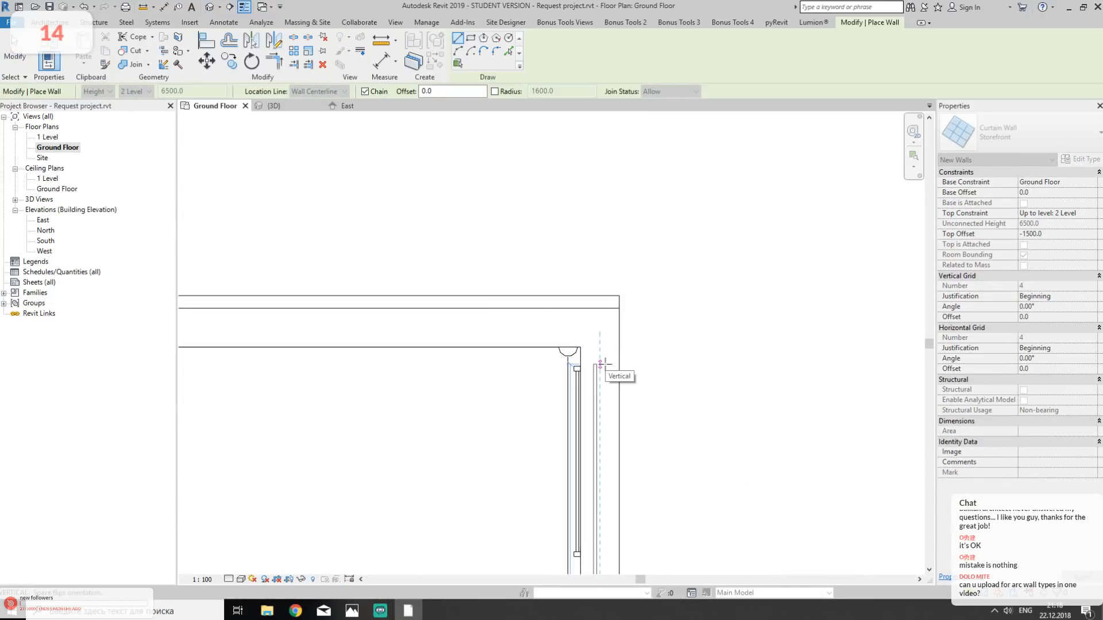
{"action": "left_click", "coordinate": [600, 328]}
{"action": "key", "text": "Escape"}
- Embed a Storefront curtain wall with a top offset of -1500 in the north exterior wall, from near the stairs to the northeast corner
{"action": "scroll", "coordinate": [554, 368], "scroll_direction": "down", "scroll_amount": 3}
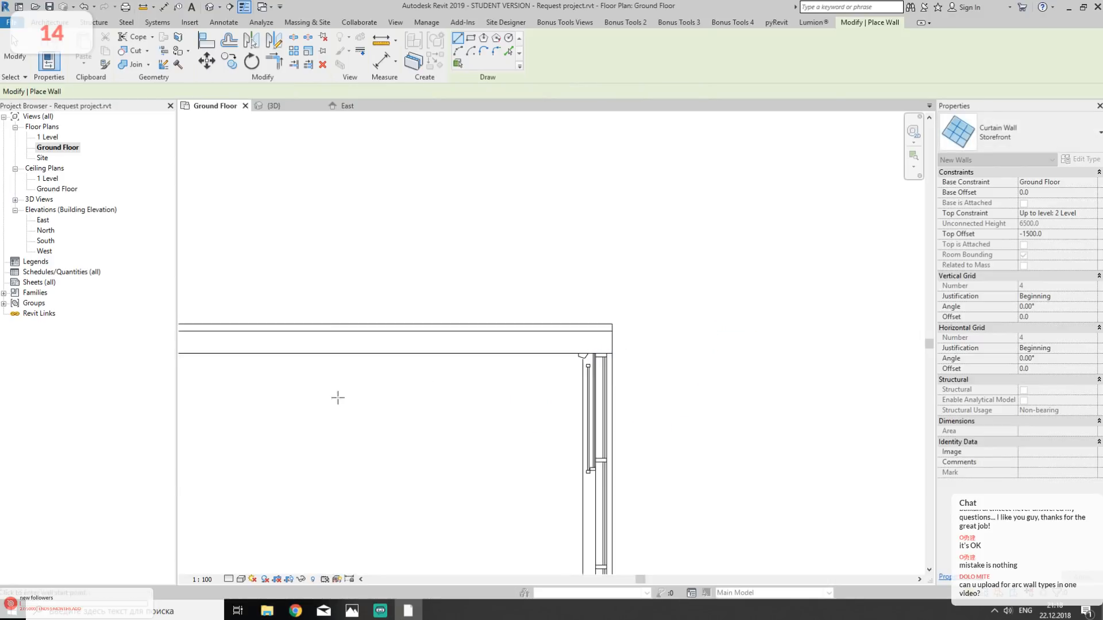
{"action": "middle_click_drag", "start_coordinate": [337, 396], "coordinate": [804, 379]}
{"action": "scroll", "coordinate": [698, 318], "scroll_direction": "up", "scroll_amount": 2}
{"action": "scroll", "coordinate": [544, 349], "scroll_direction": "up", "scroll_amount": 1}
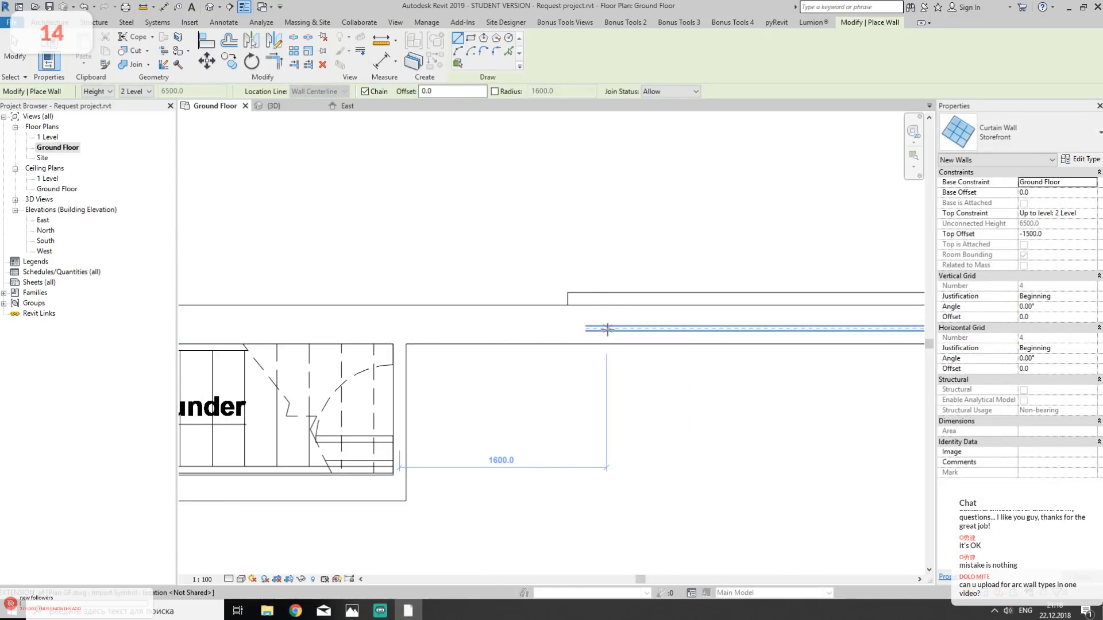
{"action": "left_click", "coordinate": [608, 323]}
{"action": "scroll", "coordinate": [609, 323], "scroll_direction": "down", "scroll_amount": 2}
{"action": "middle_click_drag", "start_coordinate": [833, 339], "coordinate": [441, 344]}
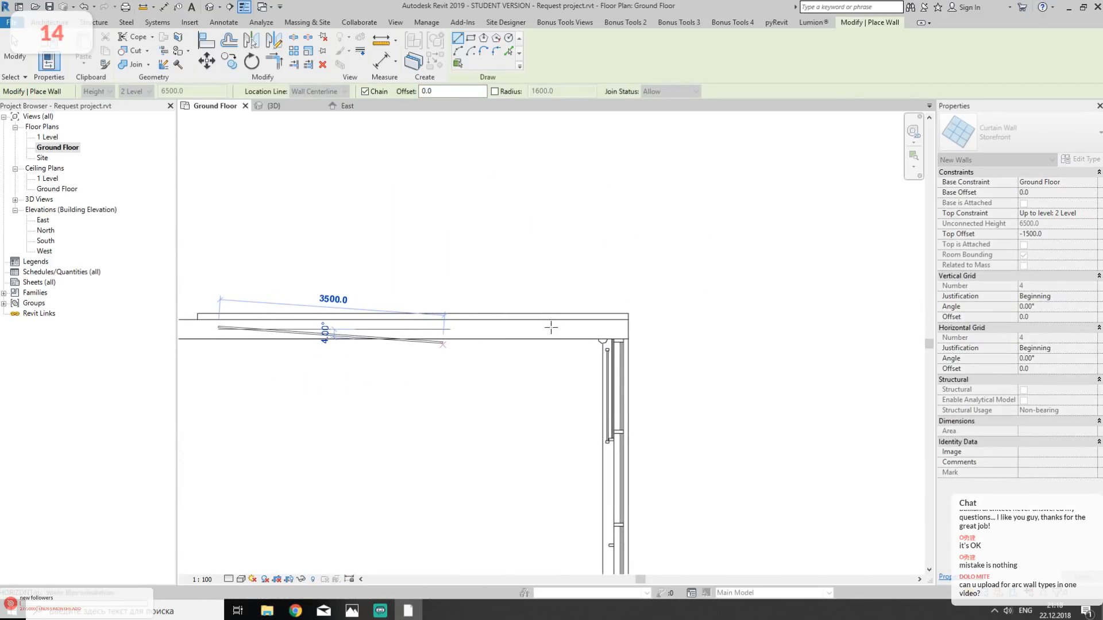
{"action": "scroll", "coordinate": [549, 327], "scroll_direction": "up", "scroll_amount": 2}
{"action": "left_click", "coordinate": [582, 331]}
{"action": "key", "text": "Escape"}
{"action": "key", "text": "Escape"}
- Align the stair-side end of the north Storefront wall with the opening edge in the linked DWG
{"action": "middle_click_drag", "start_coordinate": [313, 317], "coordinate": [847, 341]}
{"action": "key", "text": "a"}
{"action": "key", "text": "l"}
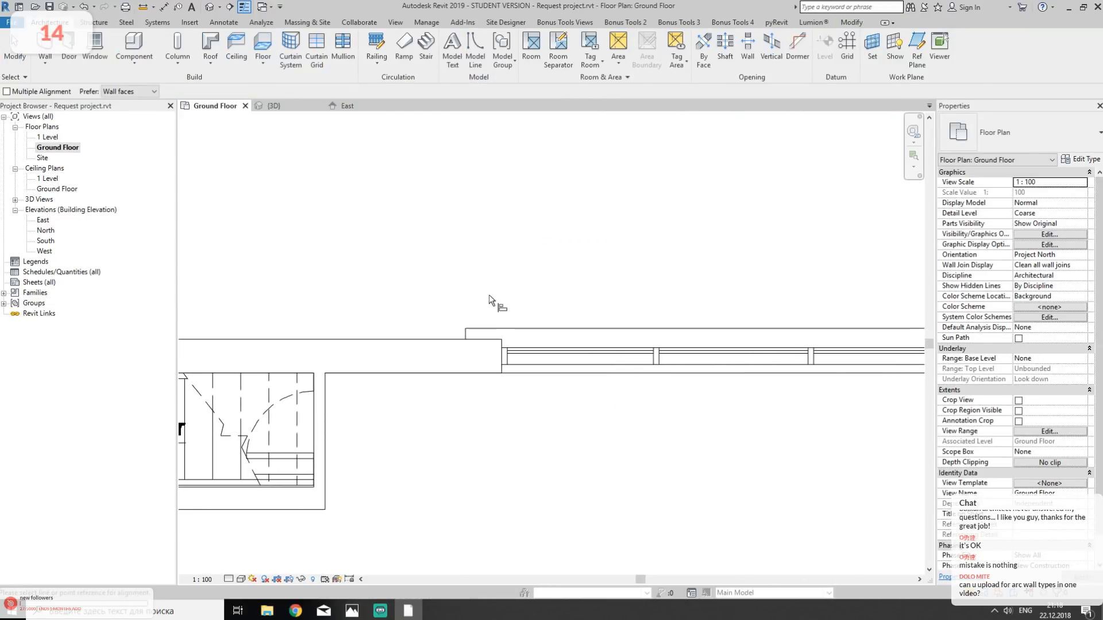
{"action": "scroll", "coordinate": [494, 309], "scroll_direction": "up", "scroll_amount": 3}
{"action": "left_click", "coordinate": [416, 366]}
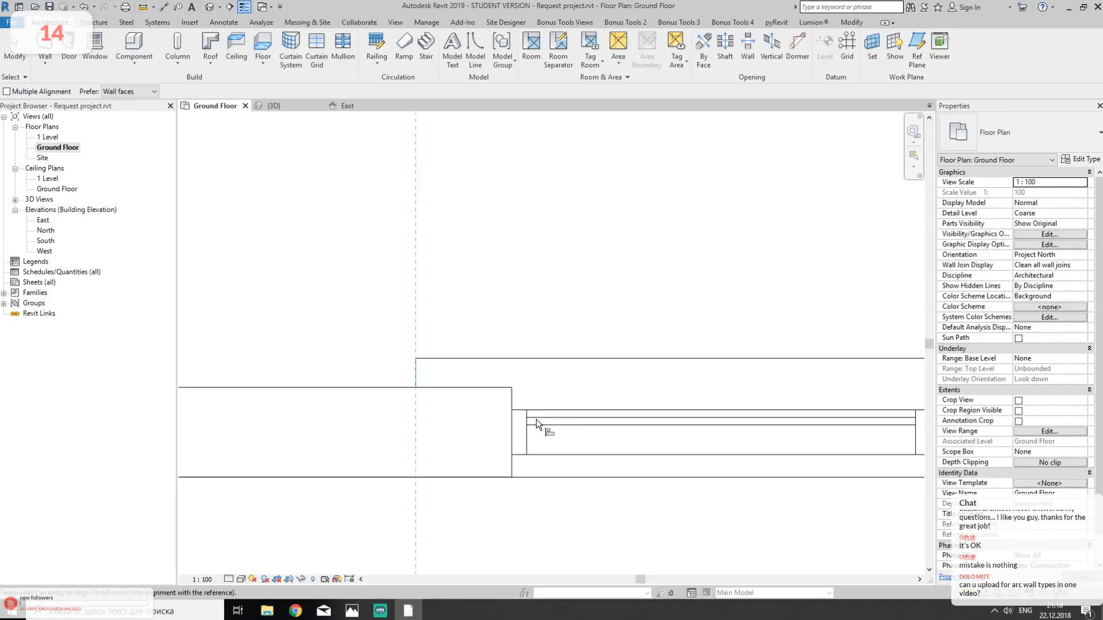
{"action": "left_click", "coordinate": [514, 422]}
{"action": "scroll", "coordinate": [557, 301], "scroll_direction": "down", "scroll_amount": 3}
{"action": "scroll", "coordinate": [494, 337], "scroll_direction": "up", "scroll_amount": 4}
{"action": "left_click", "coordinate": [487, 335]}
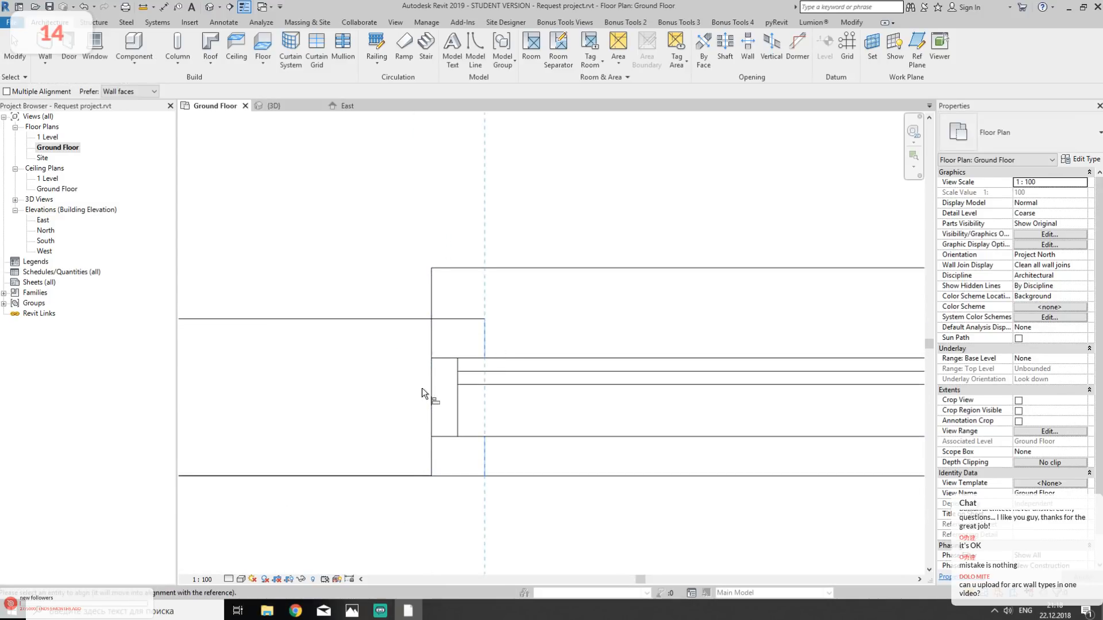
{"action": "left_click", "coordinate": [431, 391]}
- Align the corner end of the north Storefront wall with the inner side of the east Storefront wall
{"action": "scroll", "coordinate": [559, 338], "scroll_direction": "down", "scroll_amount": 3}
{"action": "scroll", "coordinate": [559, 339], "scroll_direction": "down", "scroll_amount": 4}
{"action": "middle_click_drag", "start_coordinate": [560, 338], "coordinate": [209, 315]}
{"action": "scroll", "coordinate": [596, 309], "scroll_direction": "up", "scroll_amount": 3}
{"action": "scroll", "coordinate": [596, 311], "scroll_direction": "up", "scroll_amount": 2}
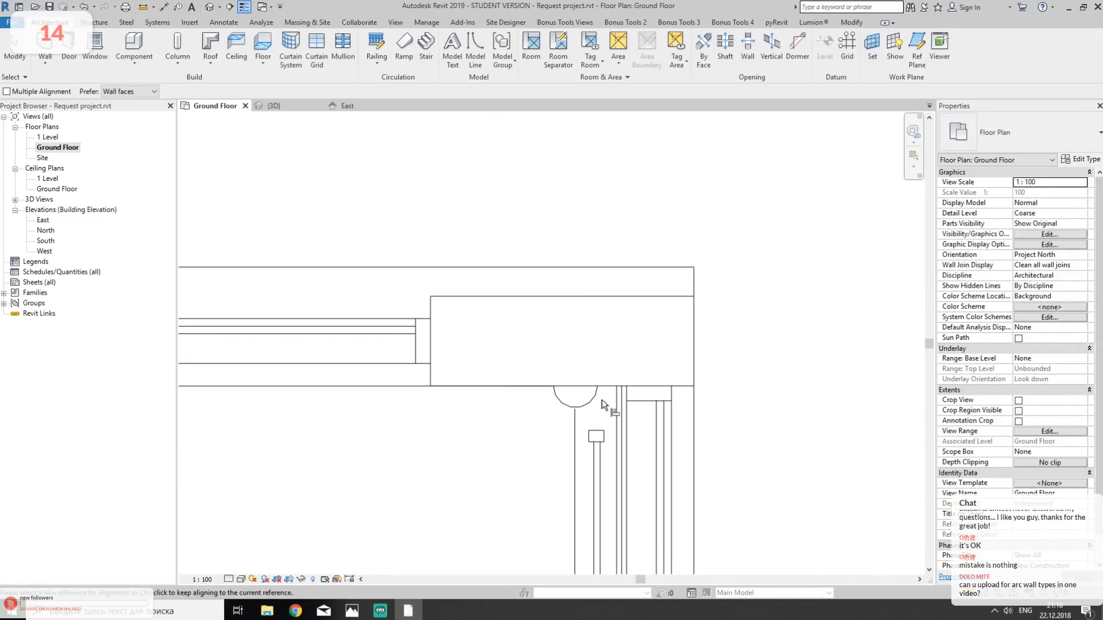
{"action": "left_click", "coordinate": [623, 416]}
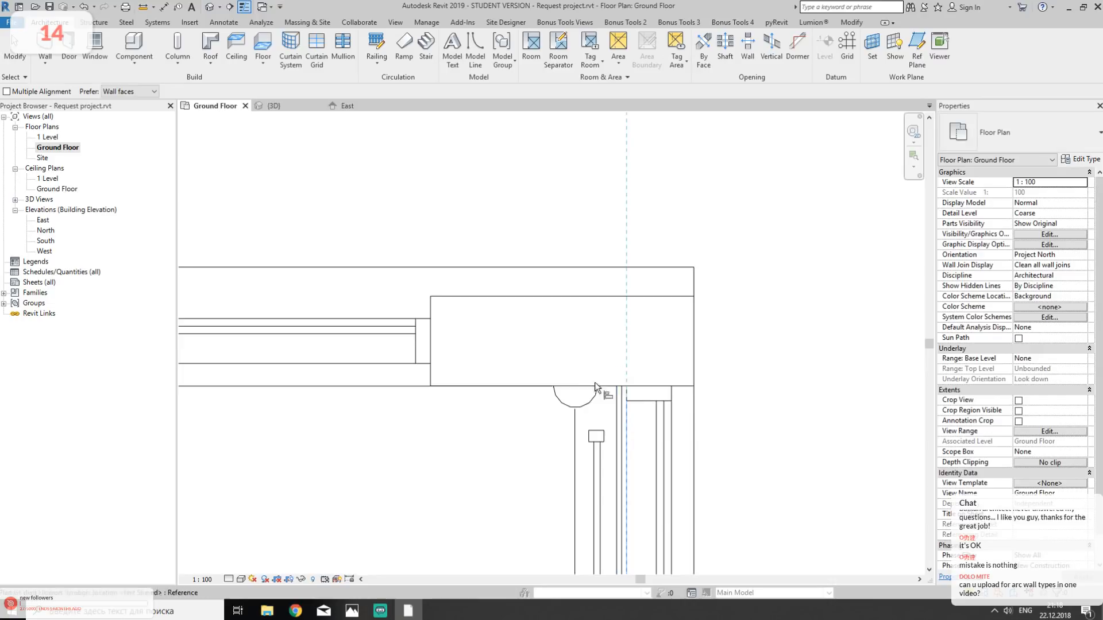
{"action": "left_click", "coordinate": [431, 359]}
{"action": "key", "text": "Escape"}
{"action": "key", "text": "Escape"}
- Align the corner end of the south Storefront wall with the inner side of the east Storefront wall
{"action": "scroll", "coordinate": [724, 225], "scroll_direction": "down", "scroll_amount": 5}
{"action": "middle_click_drag", "start_coordinate": [798, 454], "coordinate": [748, 143]}
{"action": "middle_click_drag", "start_coordinate": [732, 437], "coordinate": [743, 178]}
{"action": "key", "text": "a"}
{"action": "key", "text": "l"}
{"action": "scroll", "coordinate": [661, 421], "scroll_direction": "up", "scroll_amount": 4}
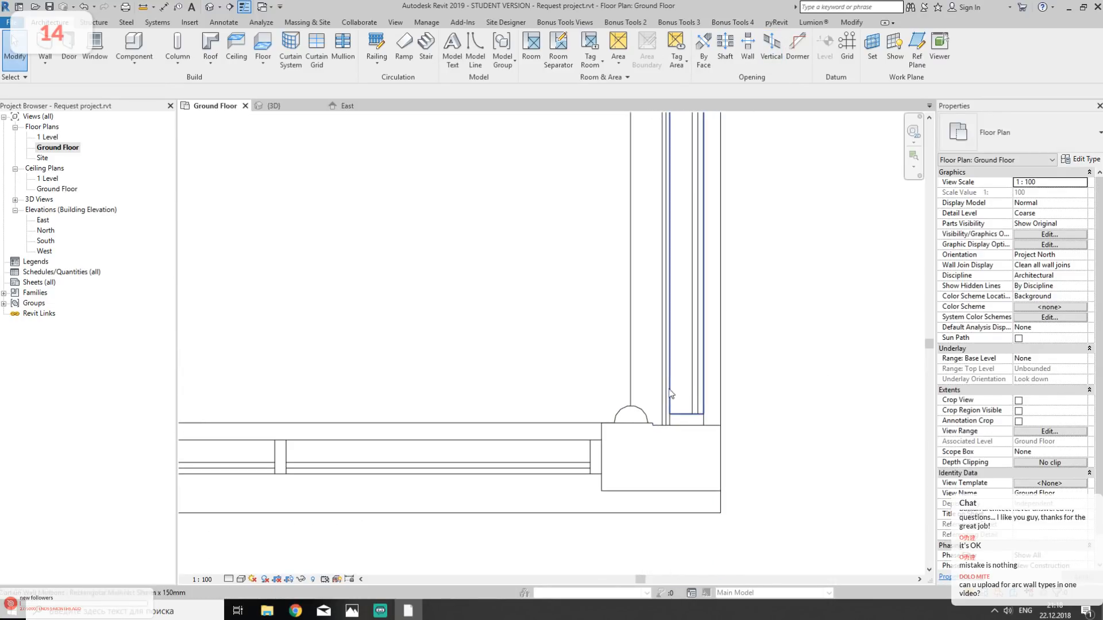
{"action": "scroll", "coordinate": [669, 417], "scroll_direction": "up", "scroll_amount": 2}
{"action": "left_click", "coordinate": [670, 415]}
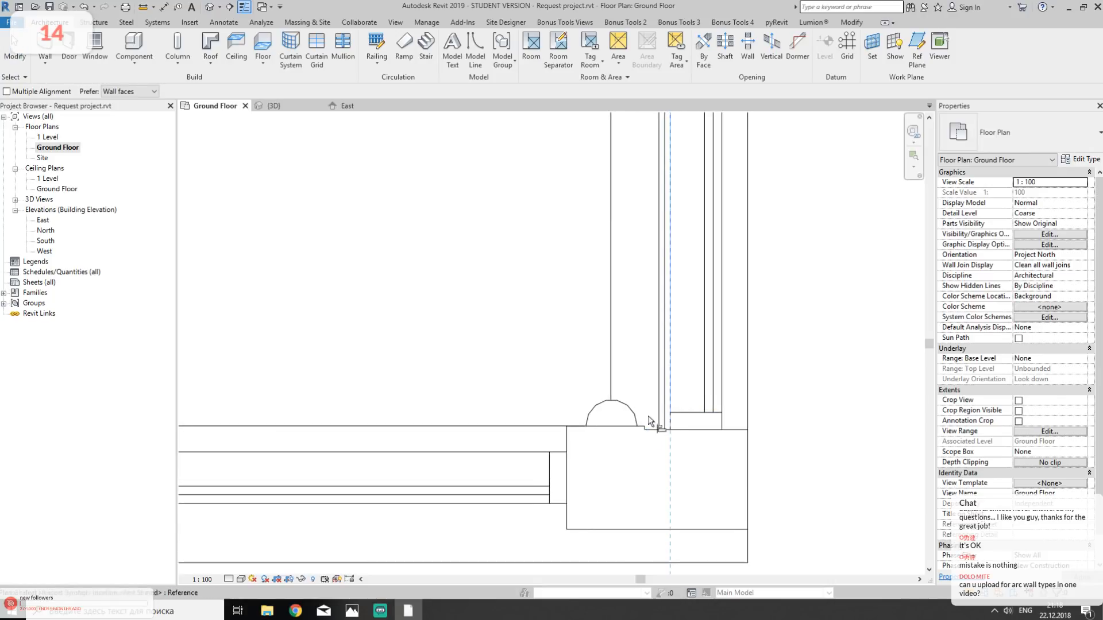
{"action": "left_click", "coordinate": [563, 467]}
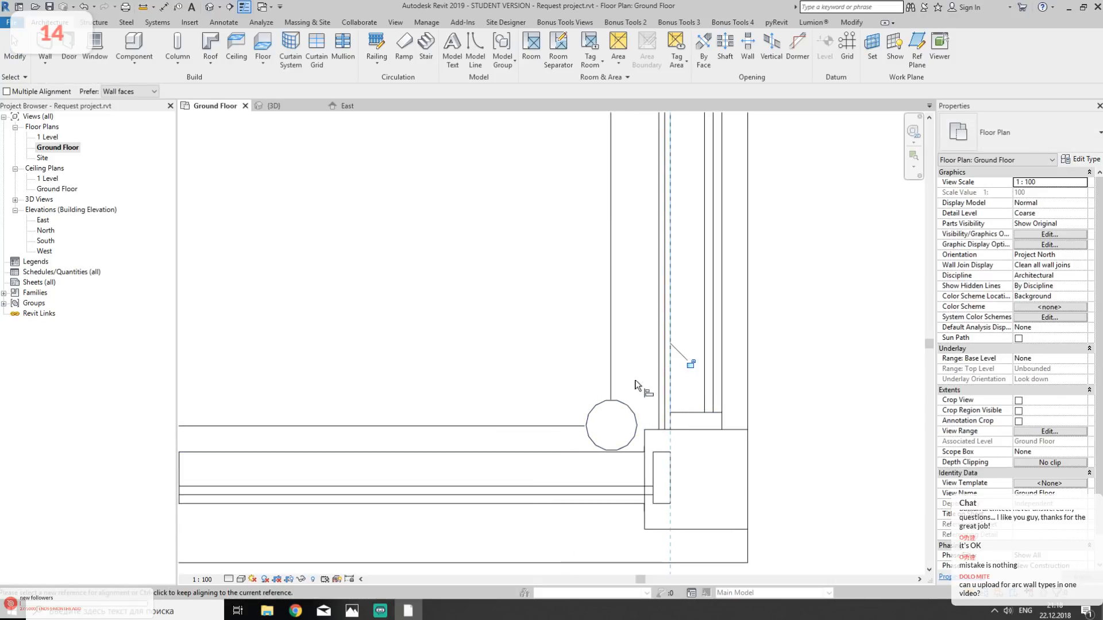
{"action": "key", "text": "Escape"}
{"action": "key", "text": "Escape"}
- Override the graphics of Plan GF.dwg by element in this view, with a Solid projection line pattern
{"action": "scroll", "coordinate": [643, 308], "scroll_direction": "down", "scroll_amount": 2}
{"action": "scroll", "coordinate": [643, 309], "scroll_direction": "down", "scroll_amount": 4}
{"action": "middle_click_drag", "start_coordinate": [390, 323], "coordinate": [492, 359]}
{"action": "scroll", "coordinate": [492, 360], "scroll_direction": "down", "scroll_amount": 1}
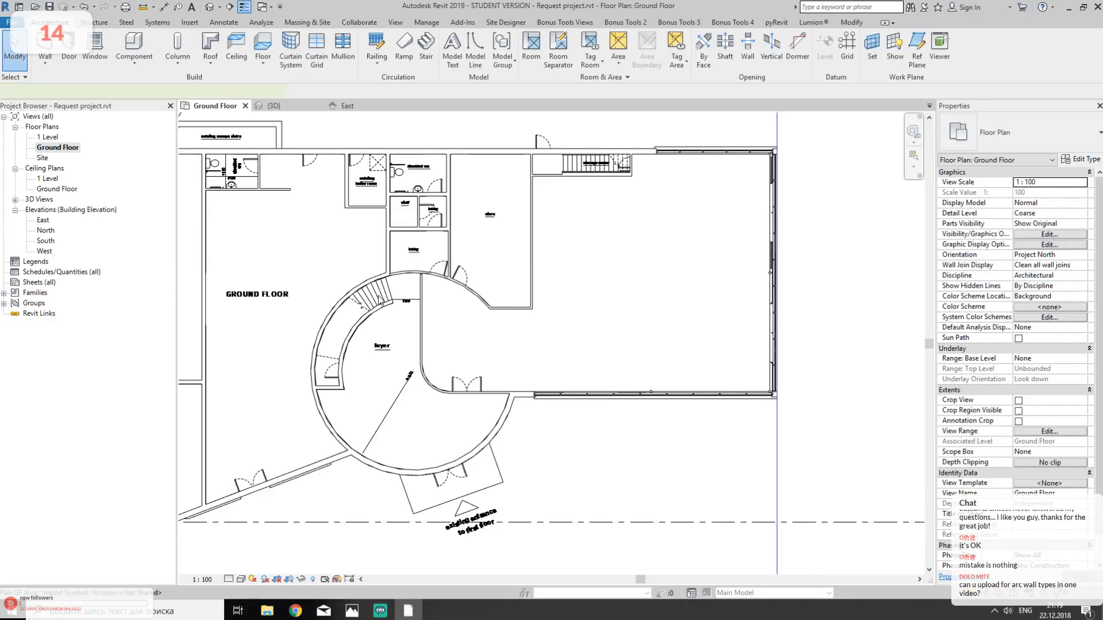
{"action": "left_click", "coordinate": [378, 295]}
{"action": "scroll", "coordinate": [617, 440], "scroll_direction": "down", "scroll_amount": 4}
{"action": "middle_click_drag", "start_coordinate": [617, 458], "coordinate": [687, 388]}
{"action": "scroll", "coordinate": [447, 299], "scroll_direction": "up", "scroll_amount": 4}
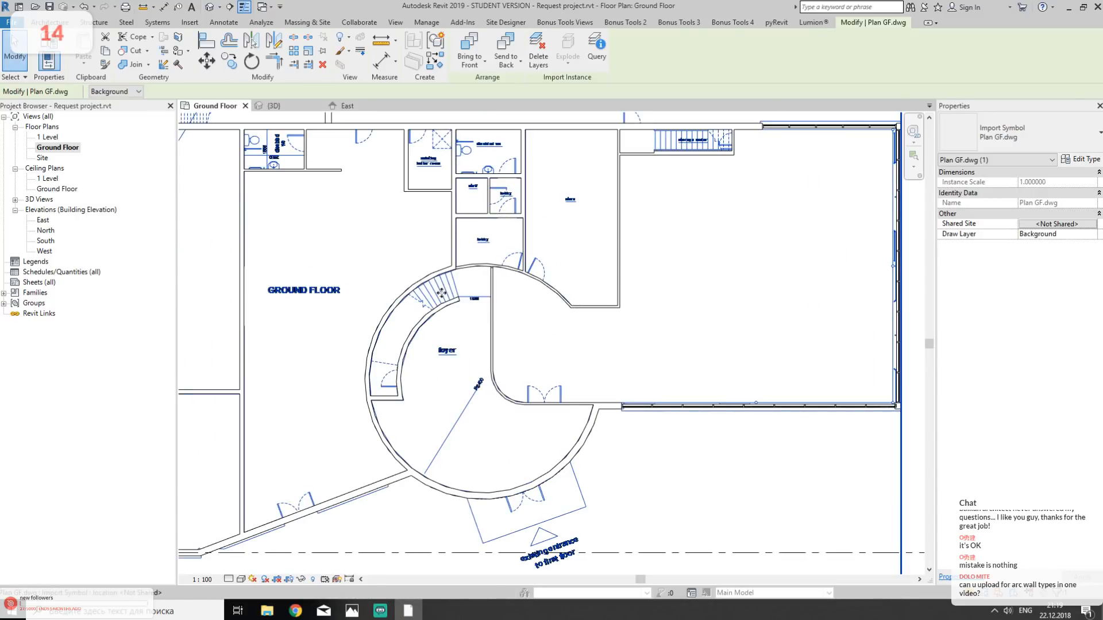
{"action": "right_click", "coordinate": [442, 293]}
{"action": "mouse_move", "coordinate": [509, 361]}
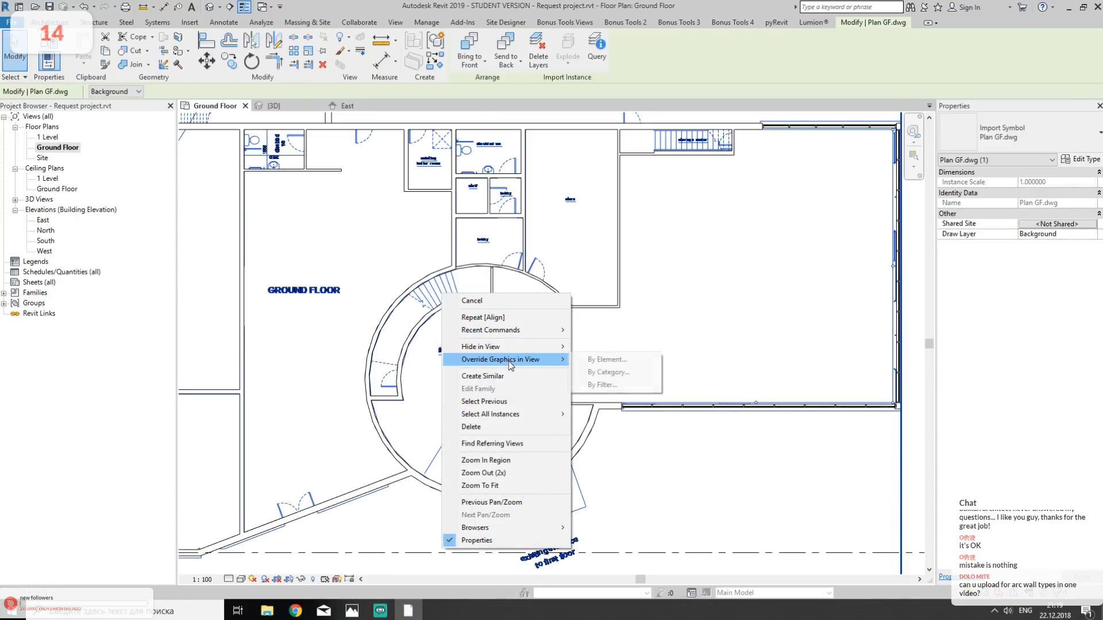
{"action": "left_click", "coordinate": [602, 360]}
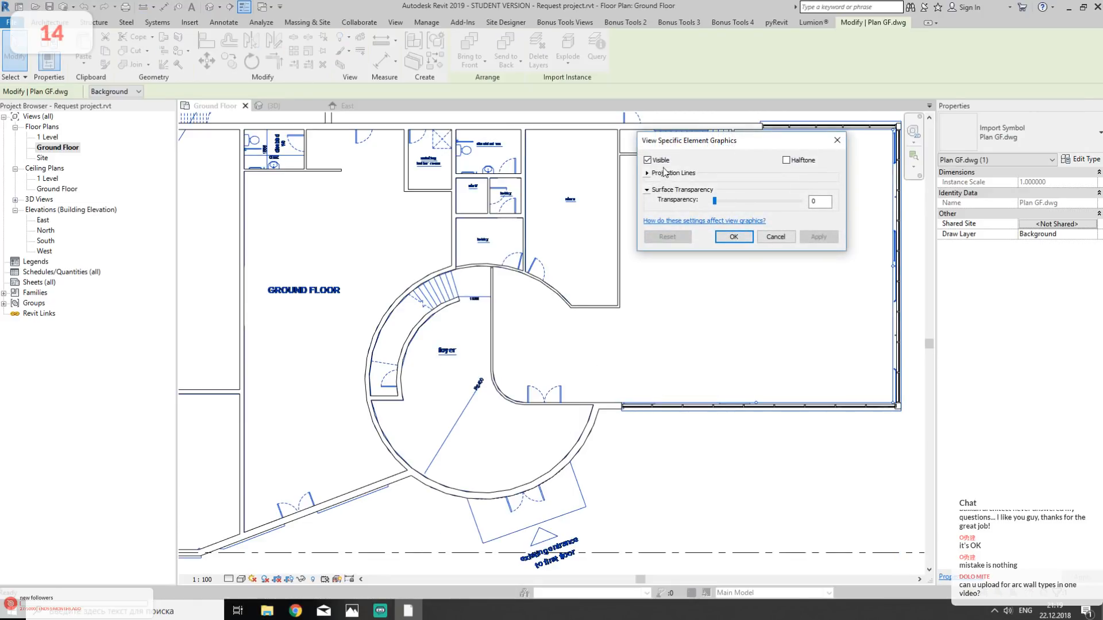
{"action": "left_click", "coordinate": [647, 174]}
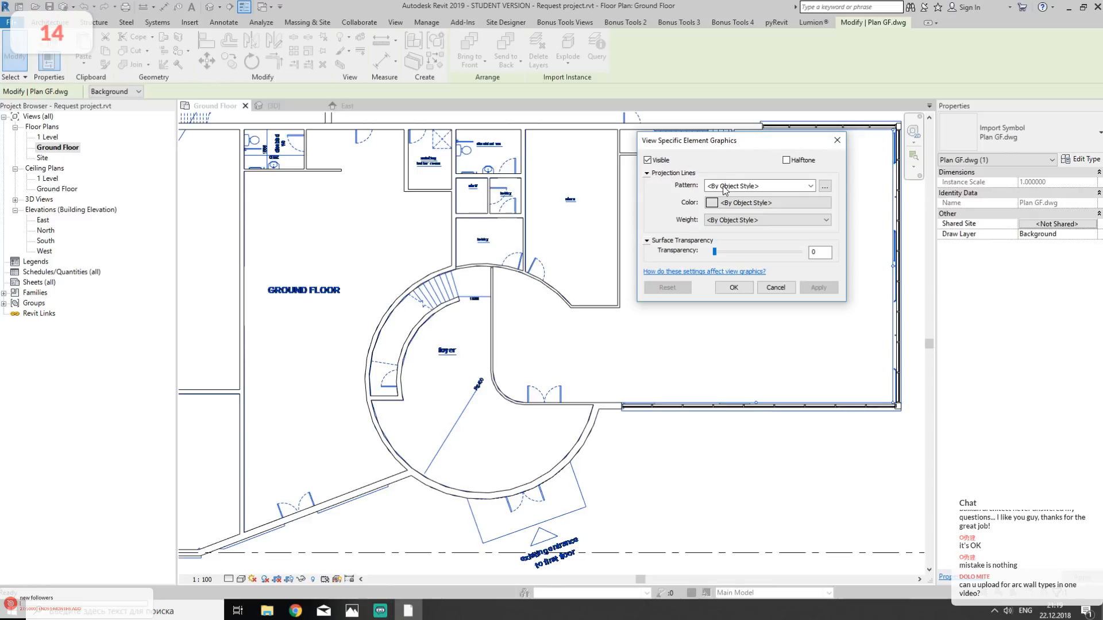
{"action": "left_click", "coordinate": [809, 186]}
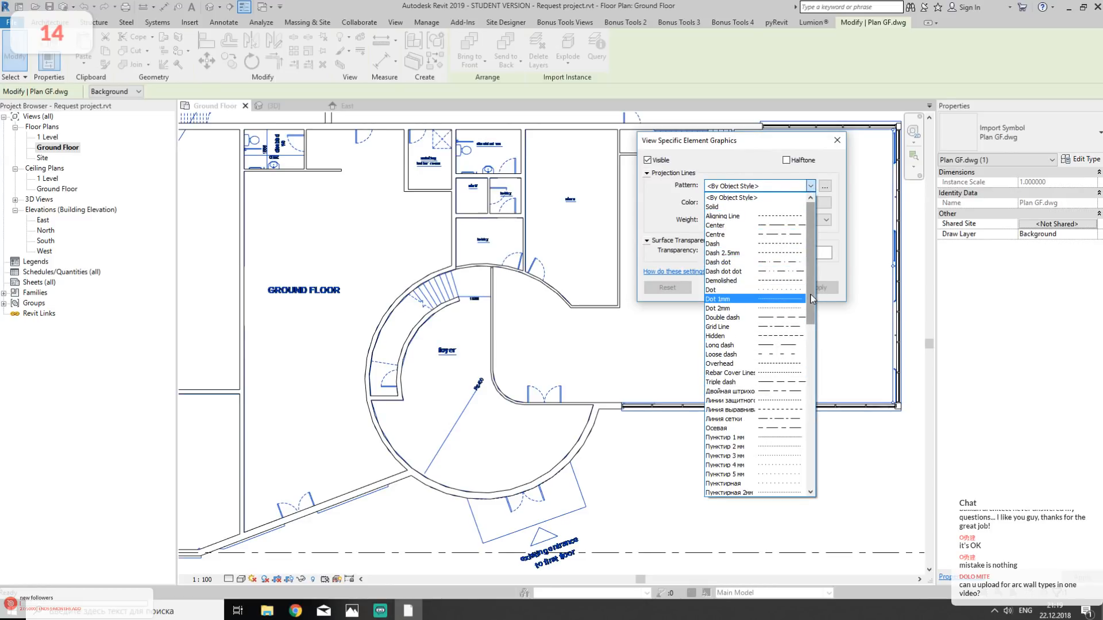
{"action": "left_click_drag", "start_coordinate": [810, 283], "coordinate": [836, 197]}
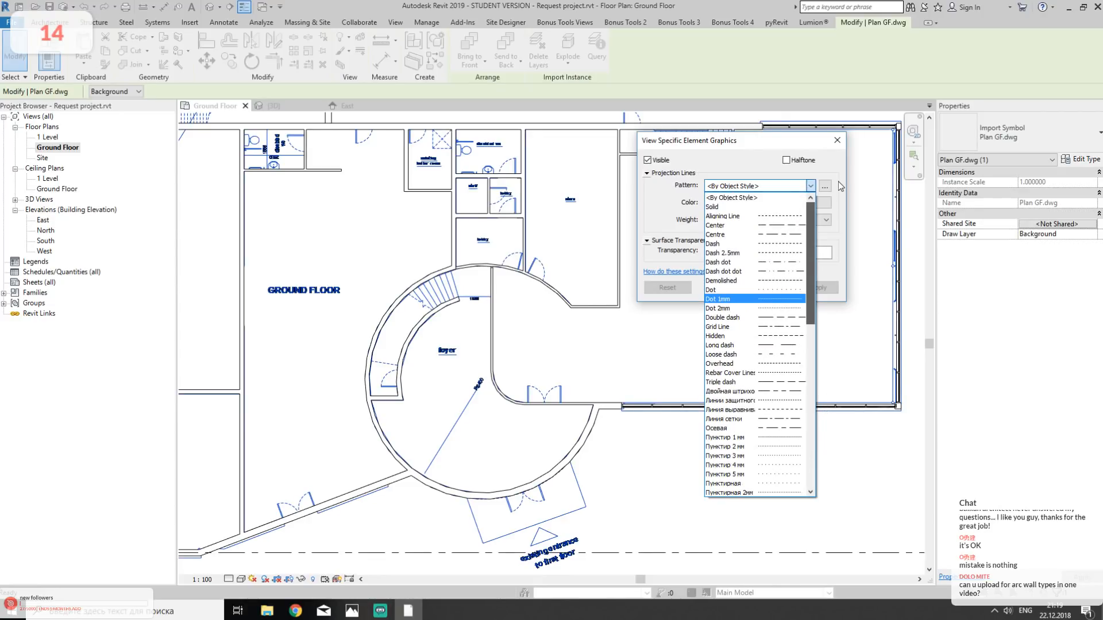
{"action": "left_click", "coordinate": [715, 206]}
{"action": "left_click", "coordinate": [811, 186]}
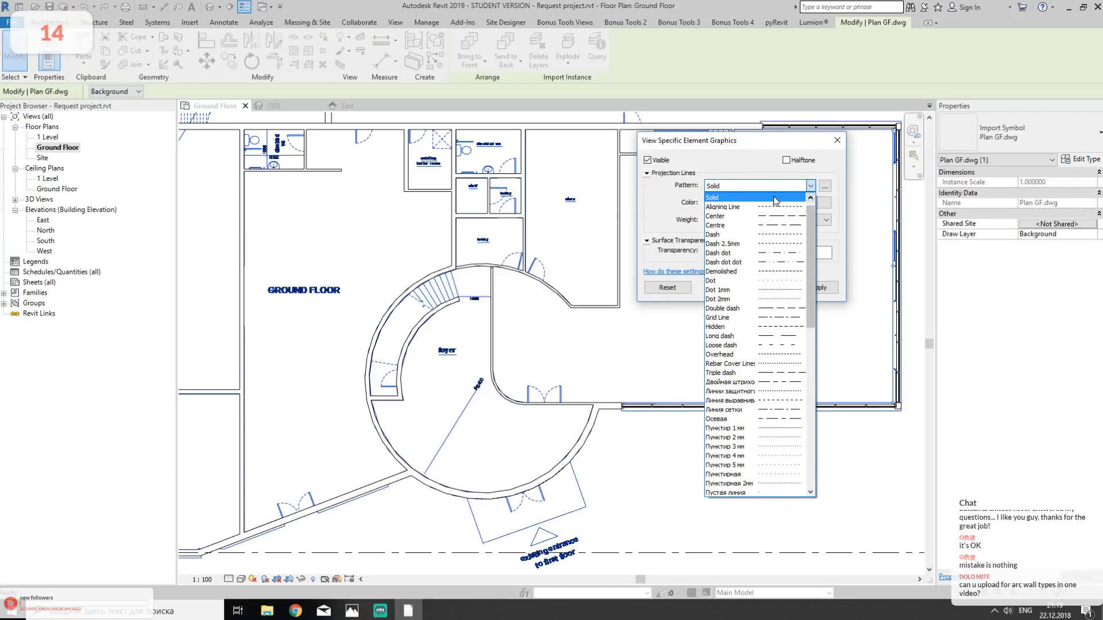
{"action": "left_click", "coordinate": [744, 197]}
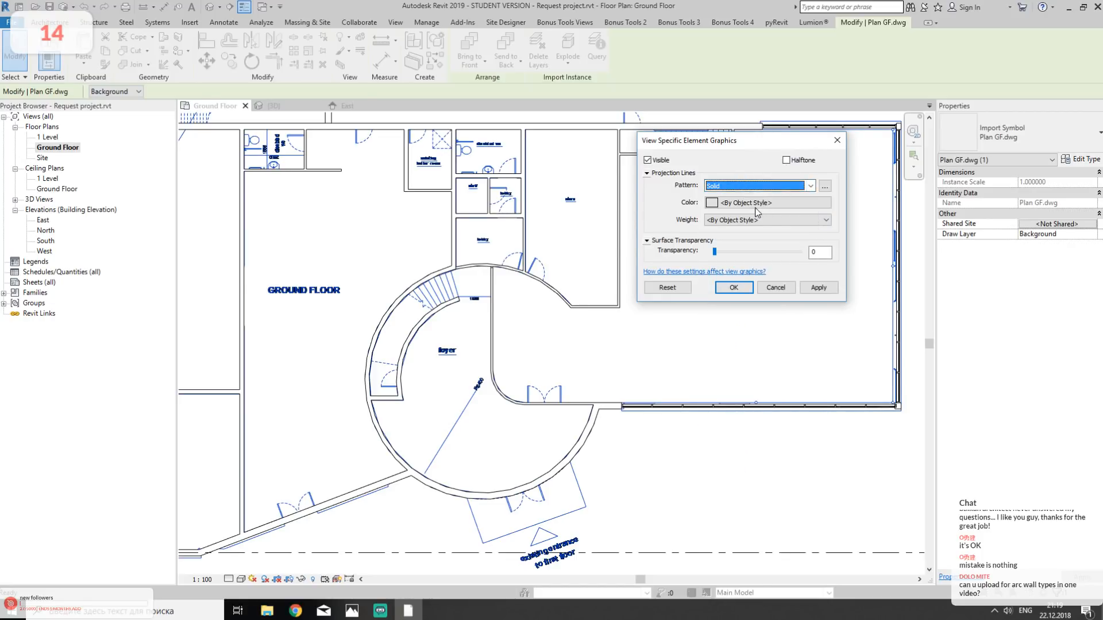
- Set the projection lines of Plan GF.dwg to Red with weight 2 and apply the override
{"action": "left_click", "coordinate": [755, 205]}
{"action": "left_click", "coordinate": [621, 151]}
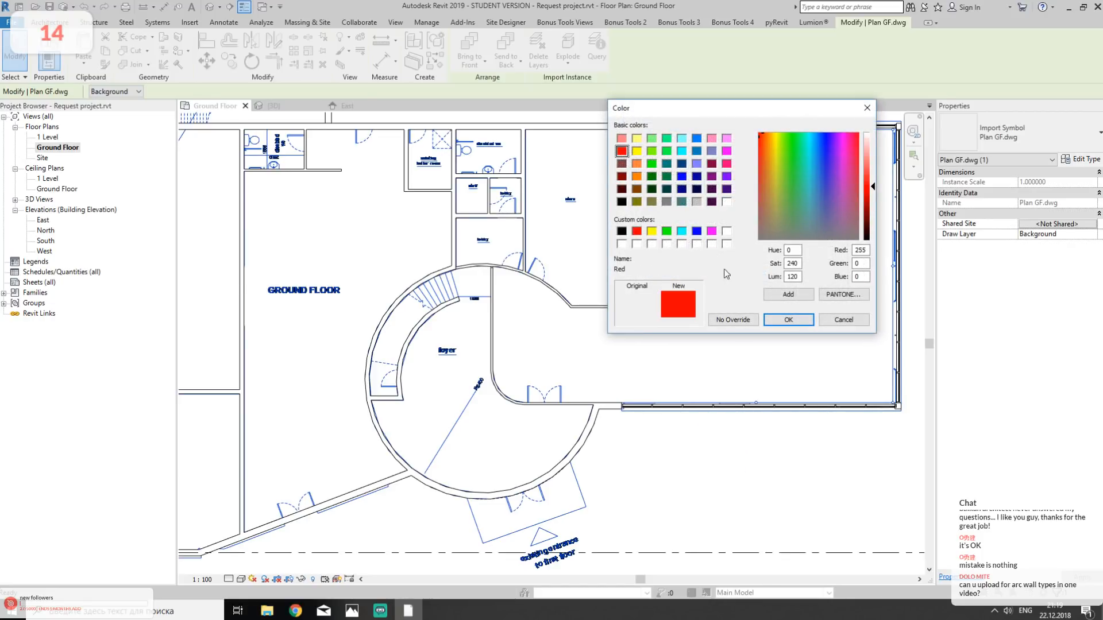
{"action": "left_click", "coordinate": [786, 320]}
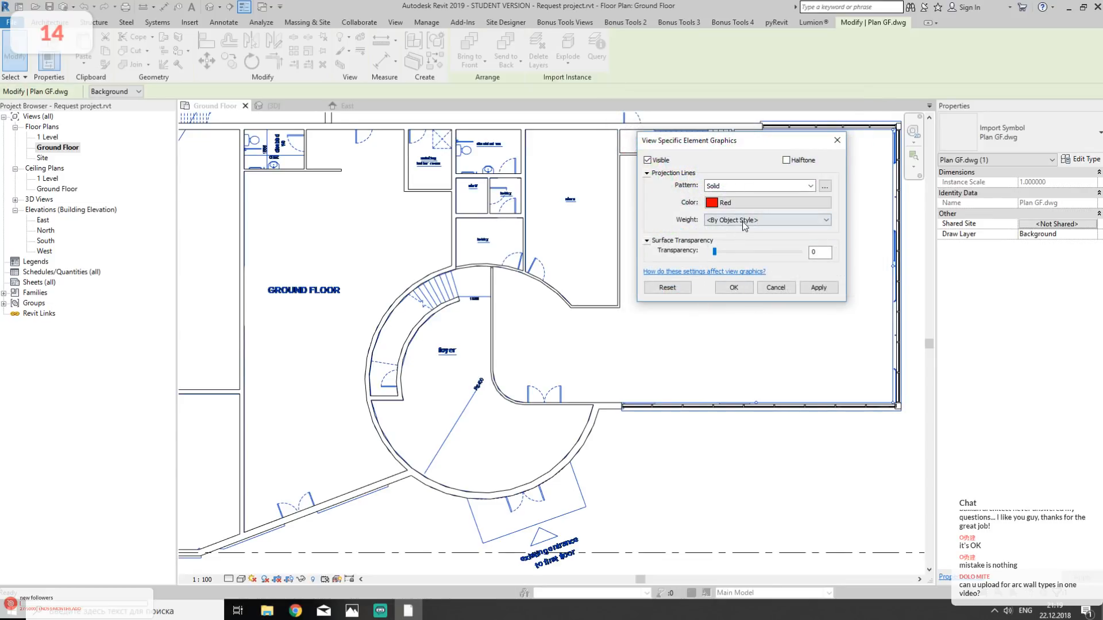
{"action": "left_click", "coordinate": [742, 221]}
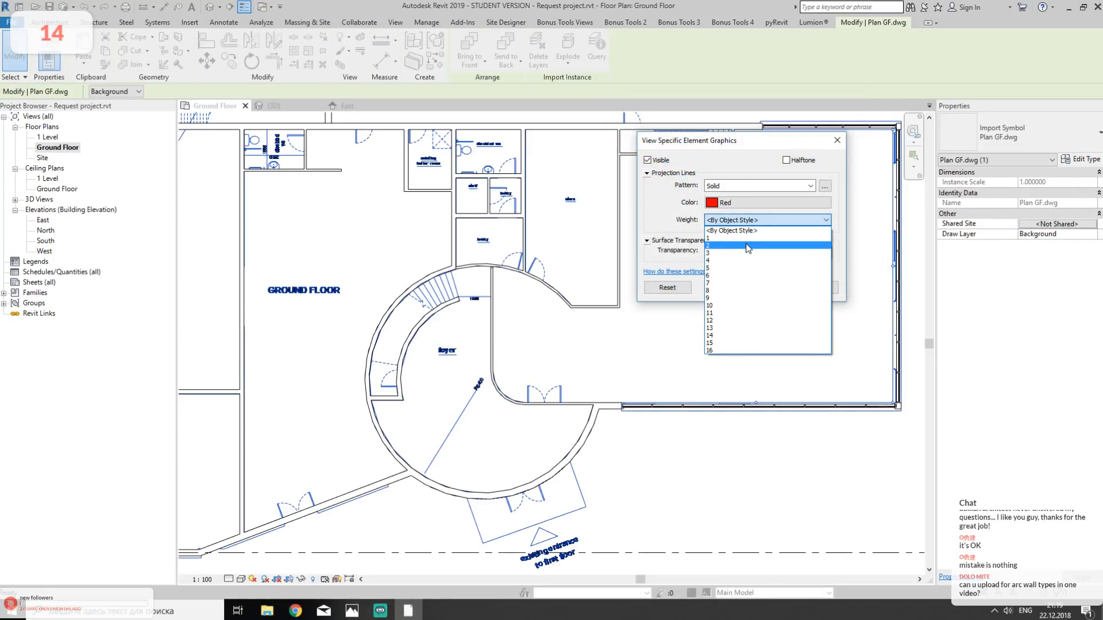
{"action": "left_click", "coordinate": [748, 245]}
{"action": "left_click", "coordinate": [740, 287]}
{"action": "left_click", "coordinate": [680, 448]}
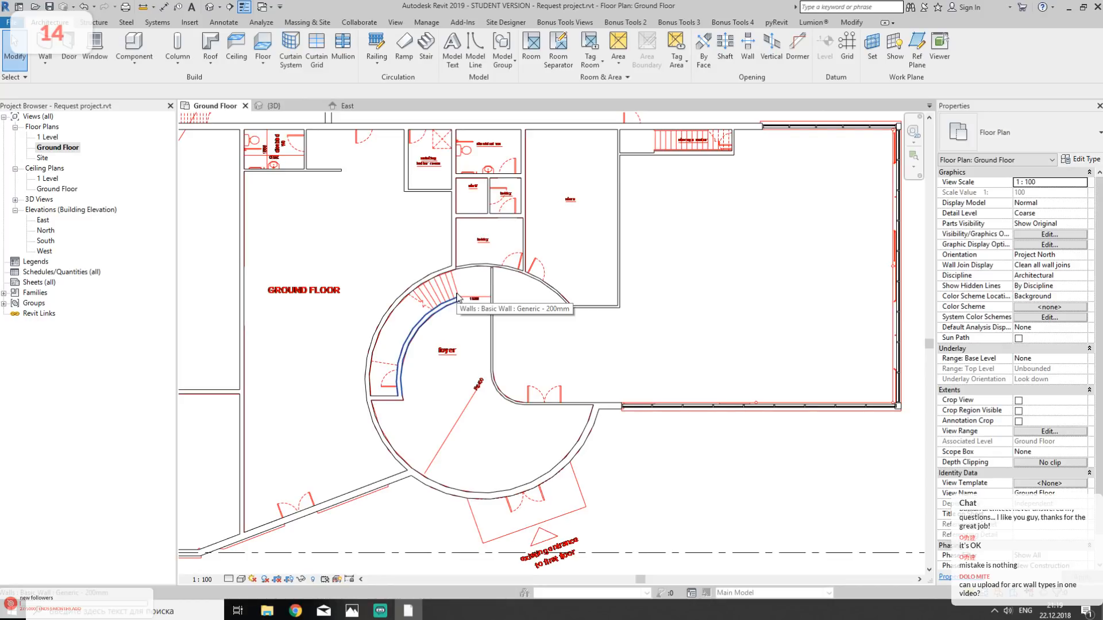
- Switch the Ground Floor plan's visual style to Wireframe
{"action": "middle_click_drag", "start_coordinate": [711, 369], "coordinate": [569, 382]}
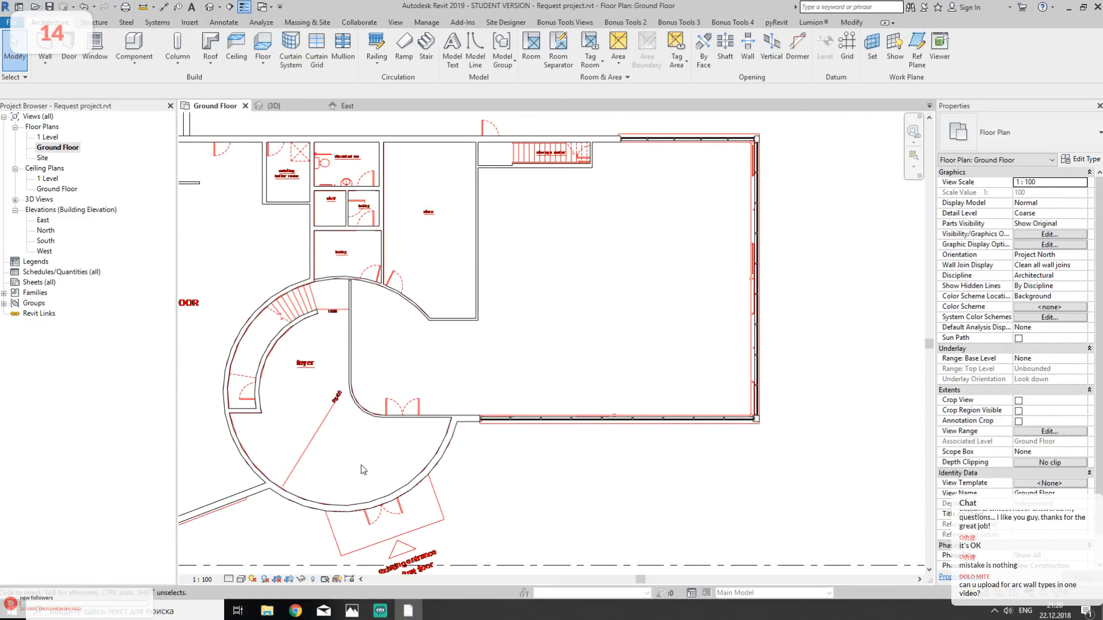
{"action": "left_click", "coordinate": [240, 580]}
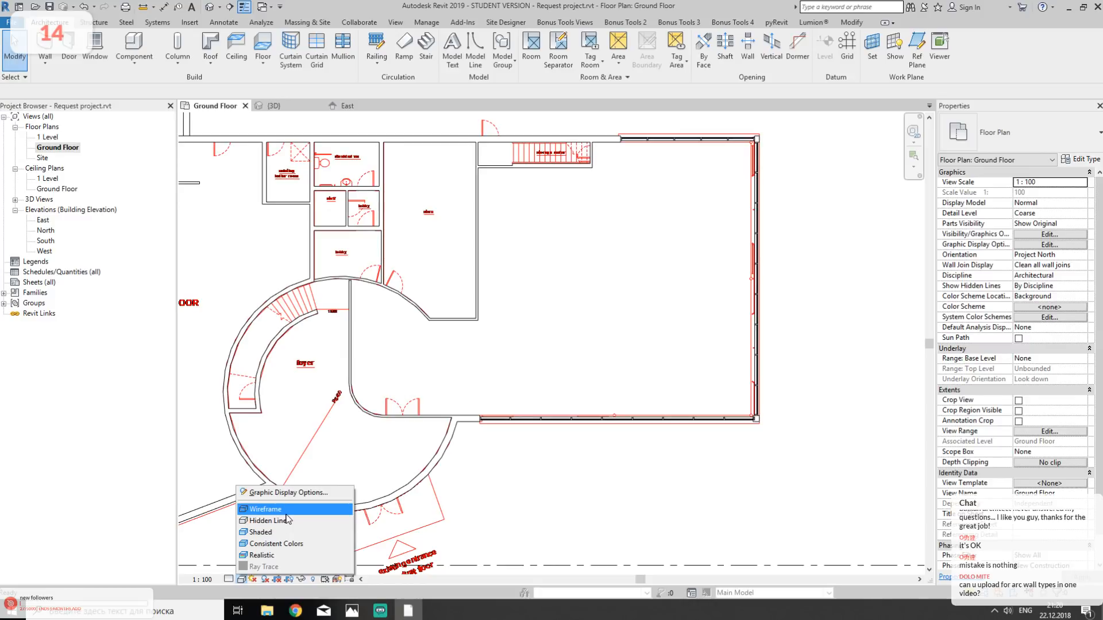
{"action": "left_click", "coordinate": [283, 521]}
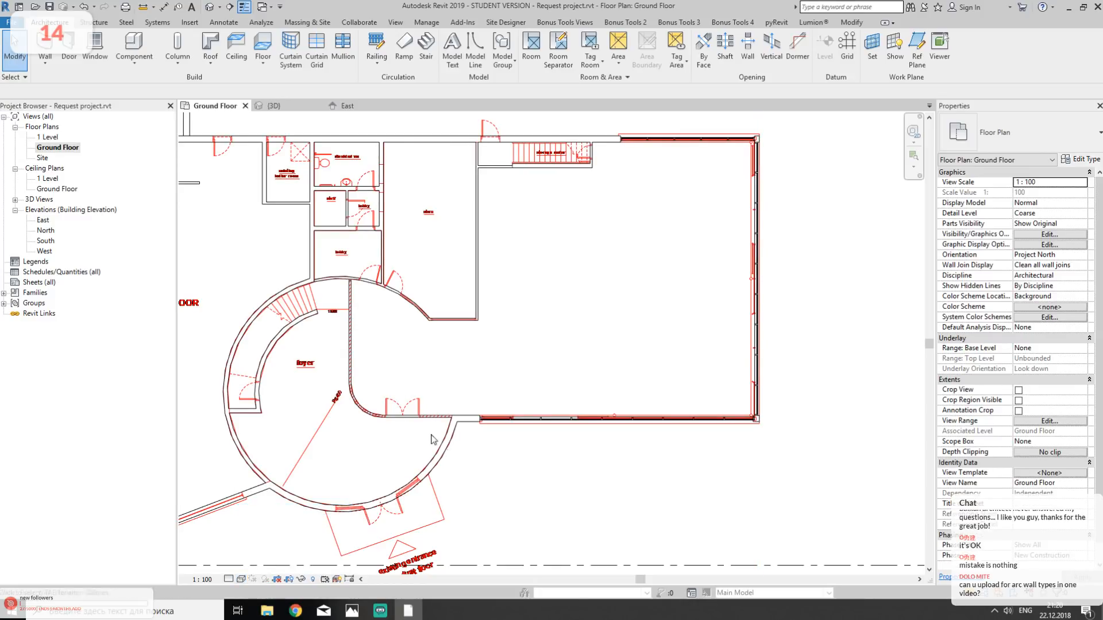
{"action": "scroll", "coordinate": [453, 430], "scroll_direction": "up", "scroll_amount": 5}
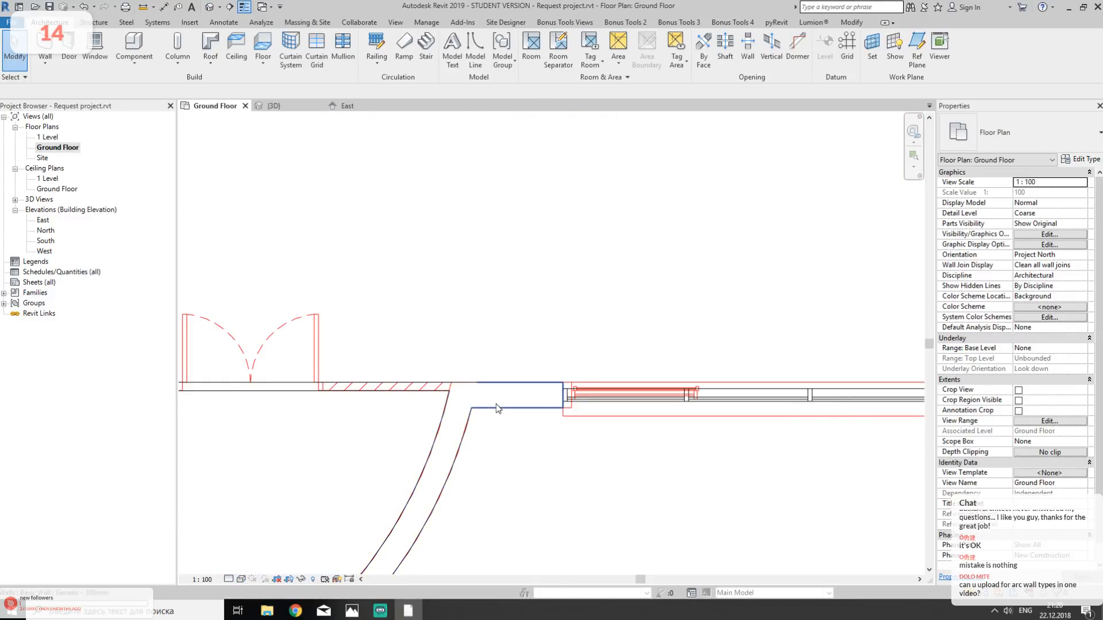
{"action": "scroll", "coordinate": [481, 415], "scroll_direction": "down", "scroll_amount": 3}
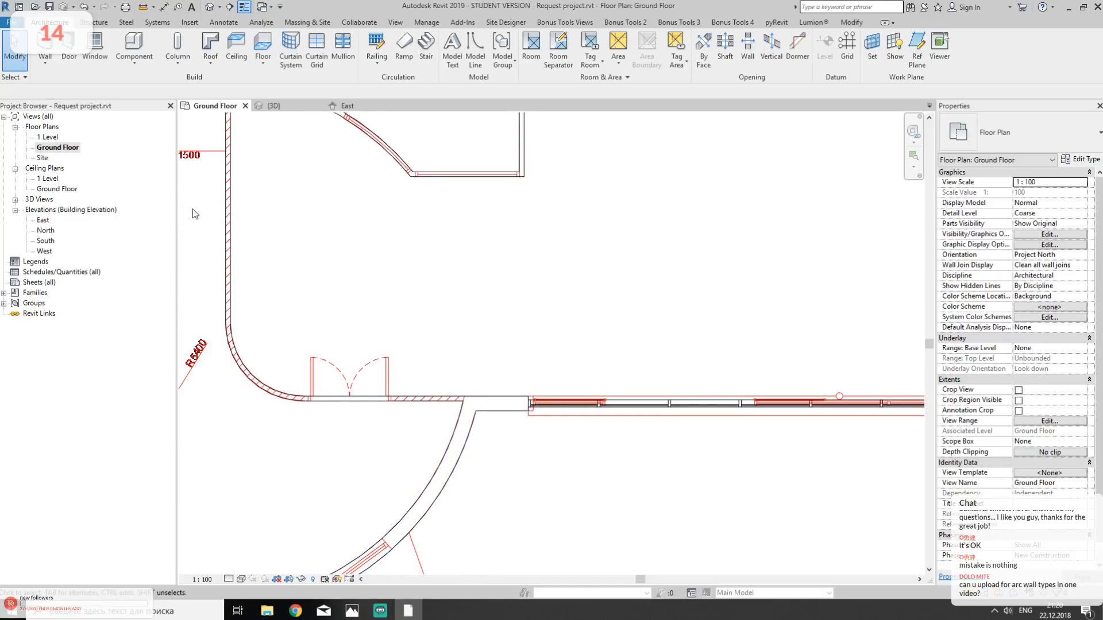
- Draw a Generic - 375mm basic wall about 1640 mm long diagonally across the curved wall beside the double door
{"action": "key", "text": "w"}
{"action": "key", "text": "a"}
{"action": "scroll", "coordinate": [213, 333], "scroll_direction": "up", "scroll_amount": 2}
{"action": "left_click", "coordinate": [341, 335]}
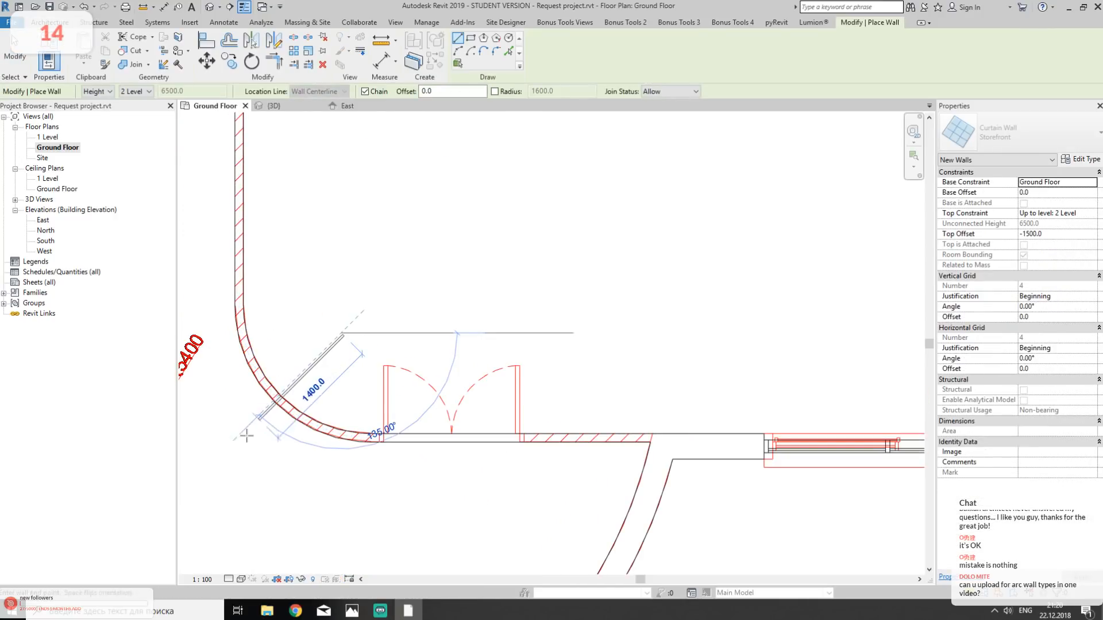
{"action": "left_click", "coordinate": [1016, 137]}
{"action": "scroll", "coordinate": [963, 222], "scroll_direction": "down", "scroll_amount": 2}
{"action": "scroll", "coordinate": [963, 223], "scroll_direction": "up", "scroll_amount": 1}
{"action": "key", "text": "Escape"}
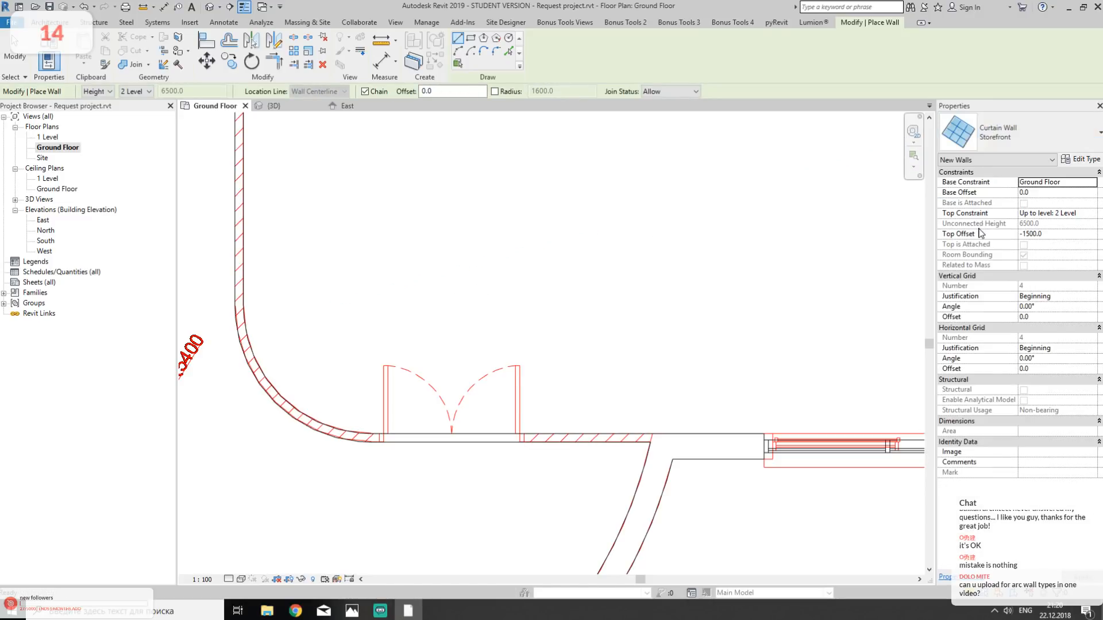
{"action": "middle_click_drag", "start_coordinate": [298, 298], "coordinate": [649, 197]}
{"action": "left_click", "coordinate": [1017, 136]}
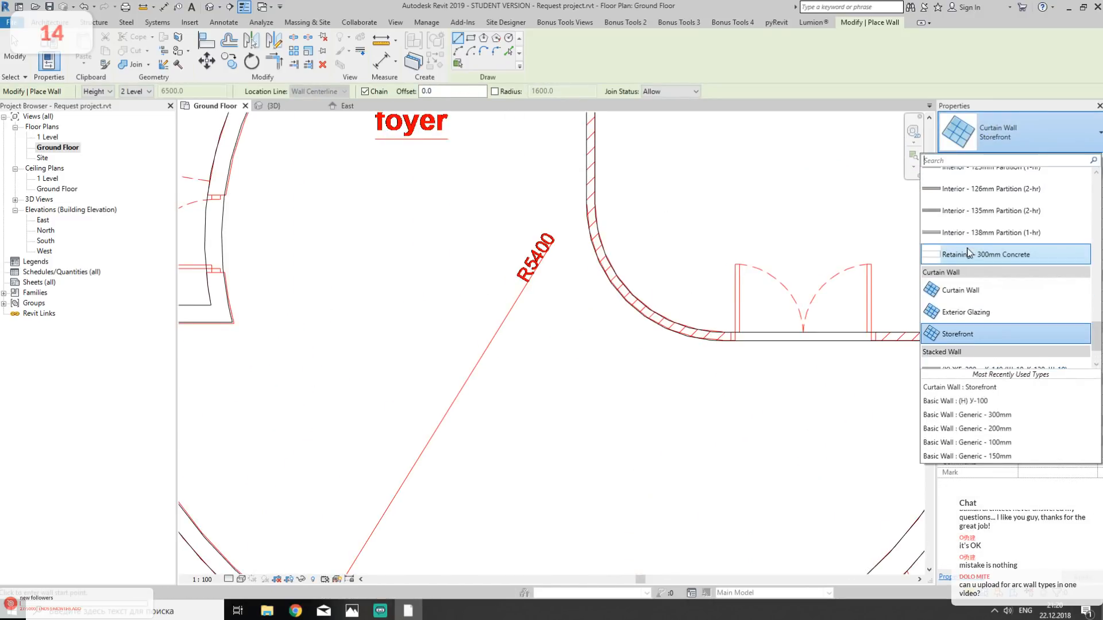
{"action": "scroll", "coordinate": [1010, 240], "scroll_direction": "up", "scroll_amount": 3}
{"action": "left_click", "coordinate": [976, 261]}
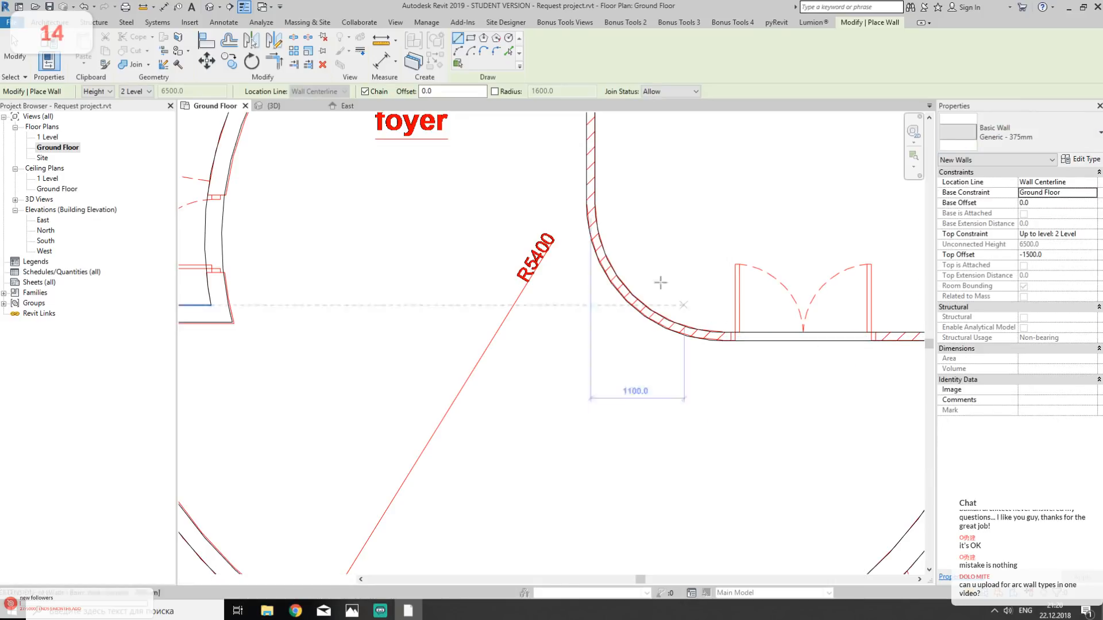
{"action": "scroll", "coordinate": [658, 252], "scroll_direction": "up", "scroll_amount": 2}
{"action": "left_click", "coordinate": [654, 268]}
{"action": "left_click", "coordinate": [514, 388]}
{"action": "key", "text": "Escape"}
{"action": "key", "text": "Escape"}
{"action": "scroll", "coordinate": [622, 291], "scroll_direction": "up", "scroll_amount": 2}
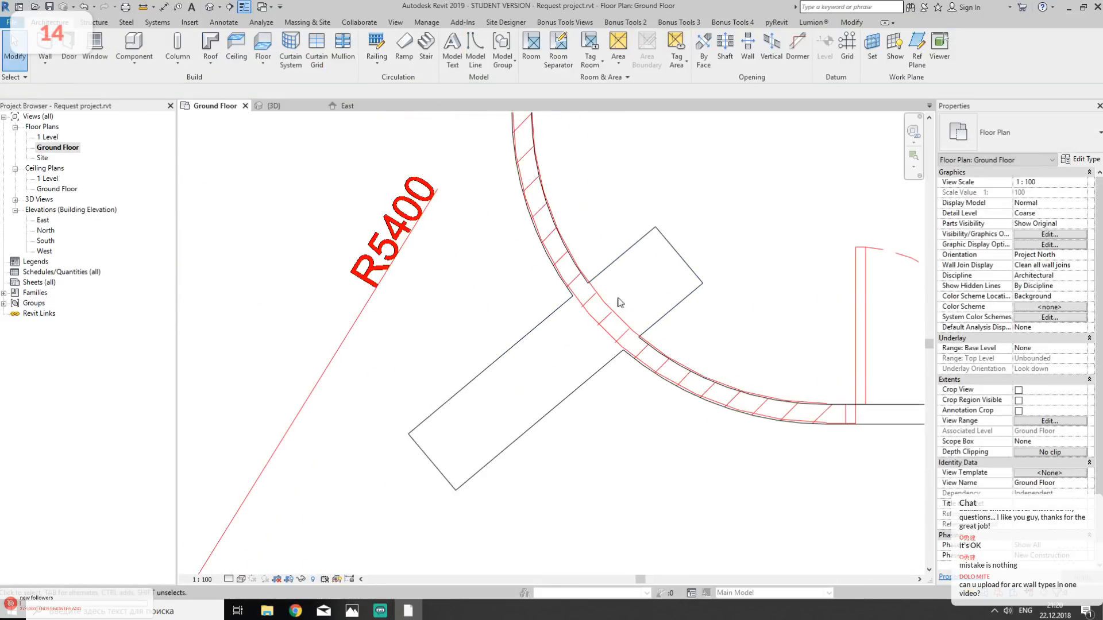
- Switch the Ground Floor plan's visual style to Hidden Line and return it to Wireframe
{"action": "left_click", "coordinate": [241, 579]}
{"action": "left_click", "coordinate": [277, 520]}
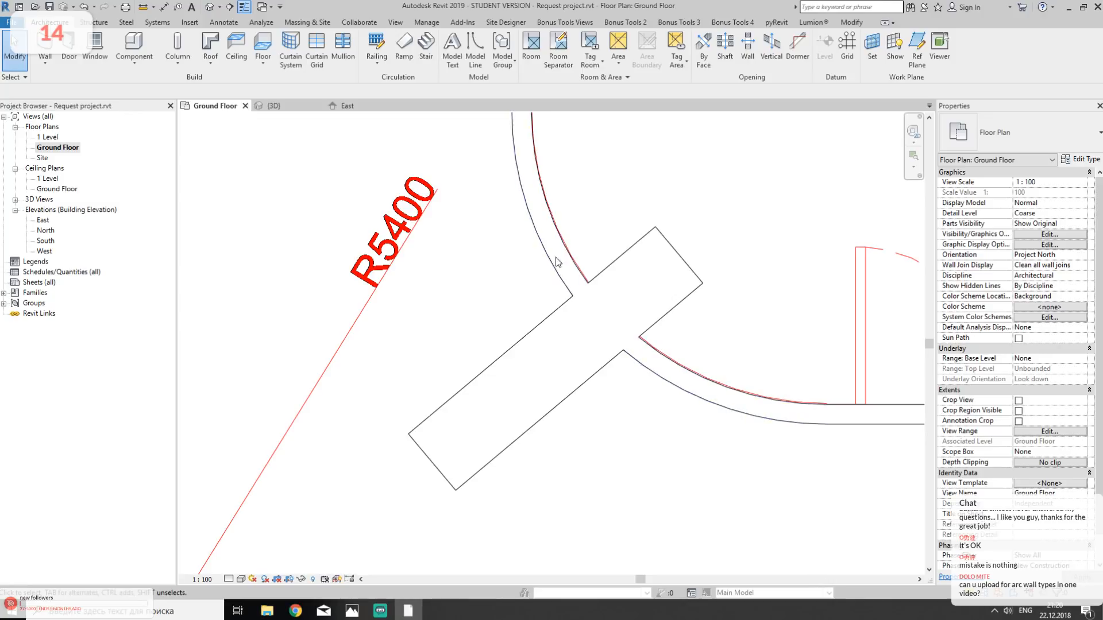
{"action": "left_click", "coordinate": [241, 579]}
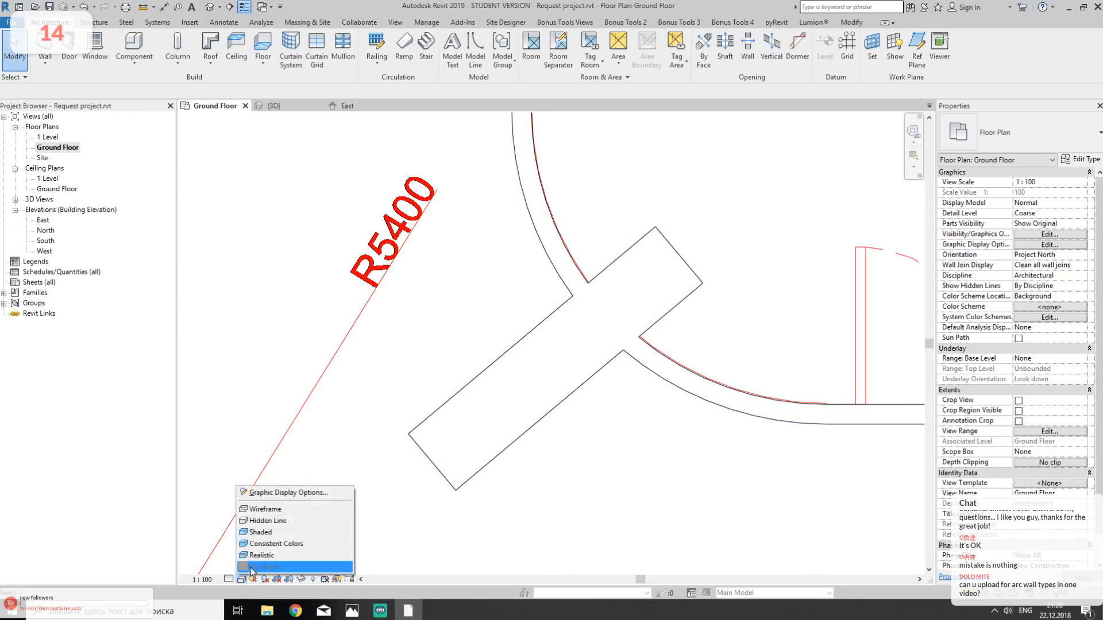
{"action": "left_click", "coordinate": [284, 509]}
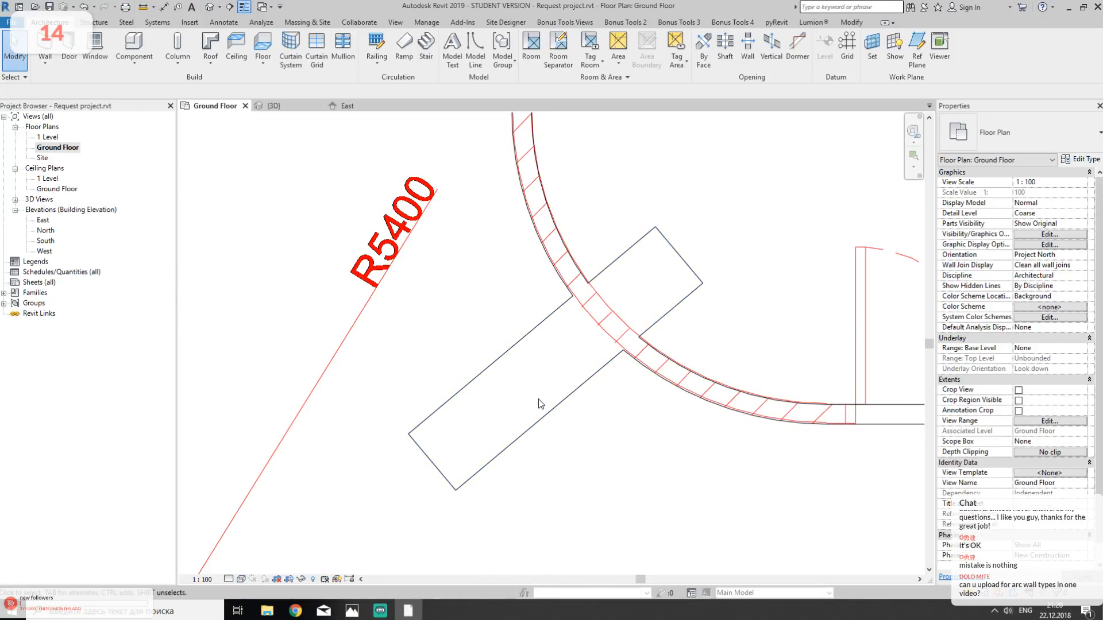
- Delete the Generic - 375mm wall crossing the curved wall
{"action": "left_click", "coordinate": [509, 449]}
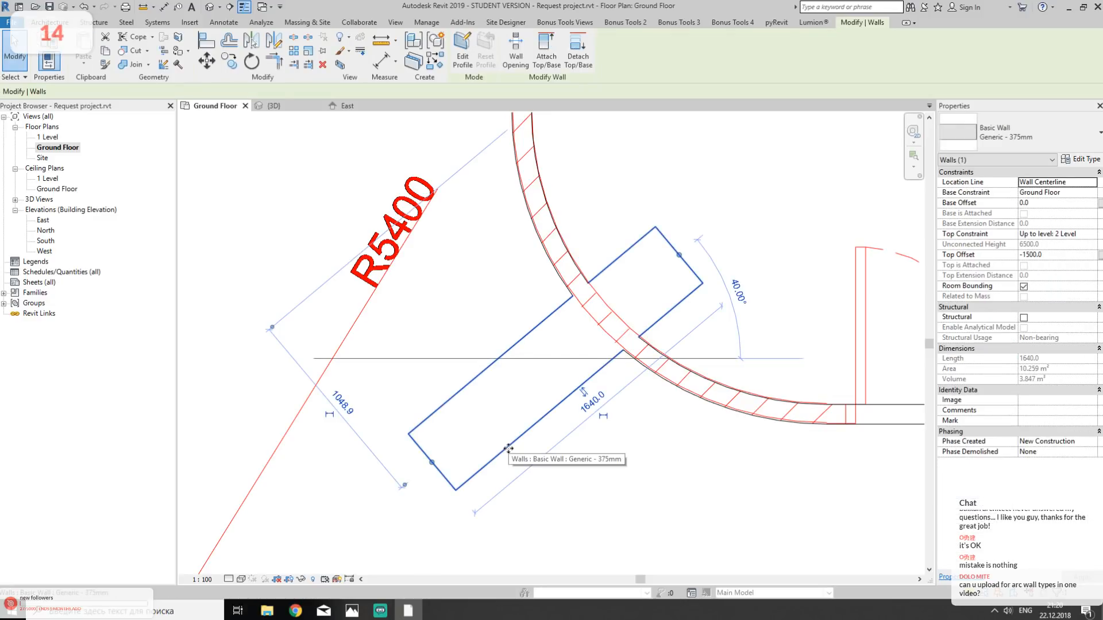
{"action": "key", "text": "Delete"}
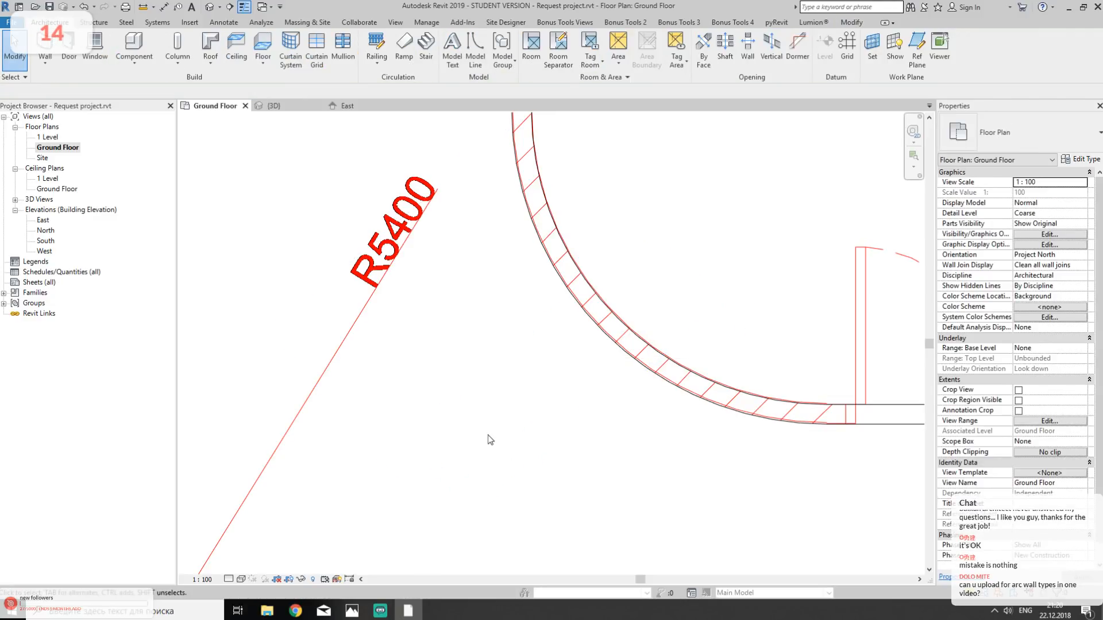
- Align the west end of the south Storefront wall with the edge of the window opening in the DWG
{"action": "scroll", "coordinate": [512, 422], "scroll_direction": "down", "scroll_amount": 3}
{"action": "scroll", "coordinate": [512, 425], "scroll_direction": "down", "scroll_amount": 3}
{"action": "scroll", "coordinate": [399, 382], "scroll_direction": "up", "scroll_amount": 8}
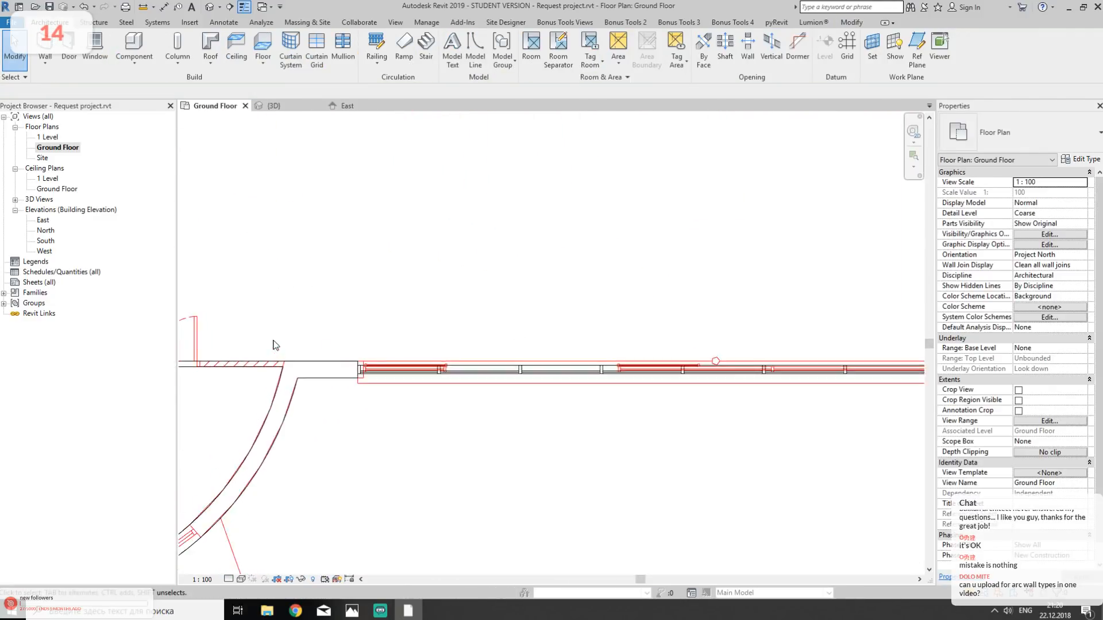
{"action": "scroll", "coordinate": [399, 382], "scroll_direction": "up", "scroll_amount": 5}
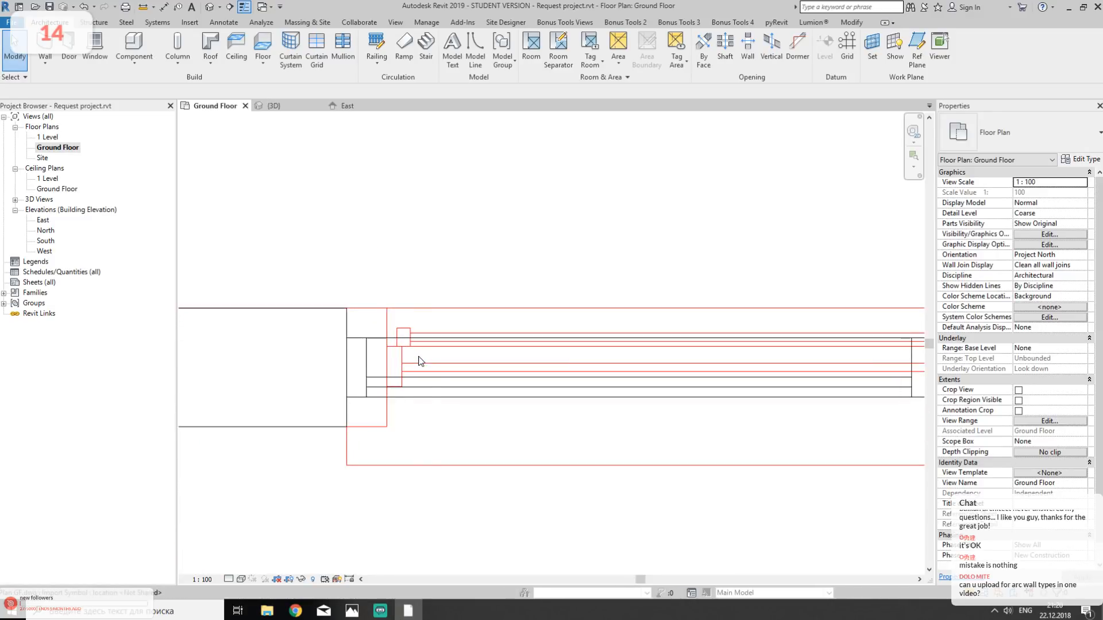
{"action": "key", "text": "l"}
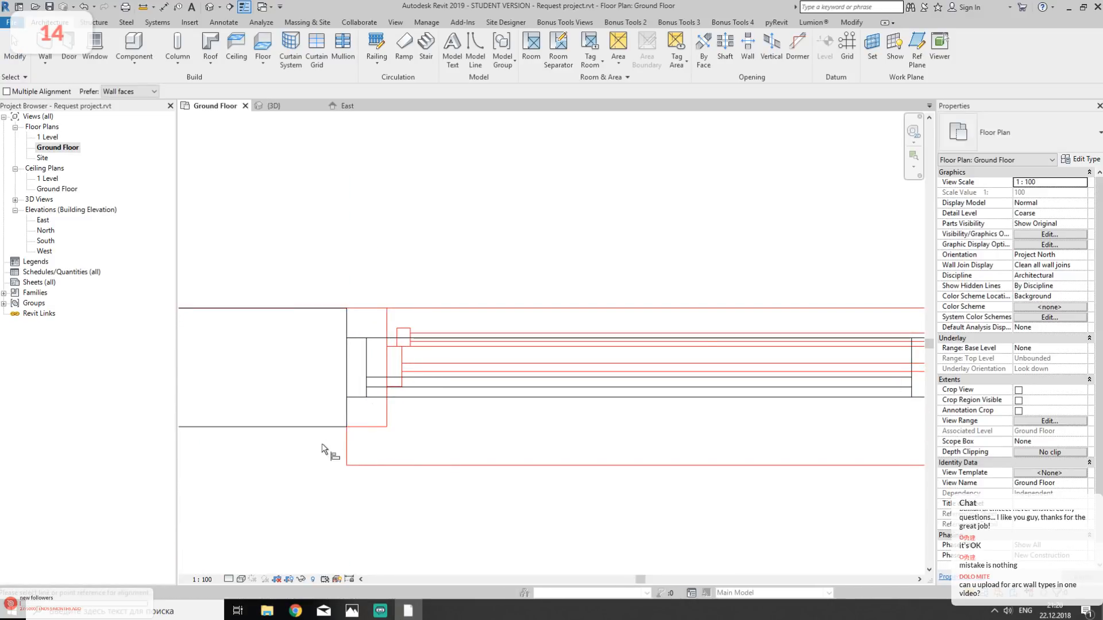
{"action": "left_click", "coordinate": [386, 411]}
{"action": "left_click", "coordinate": [347, 388]}
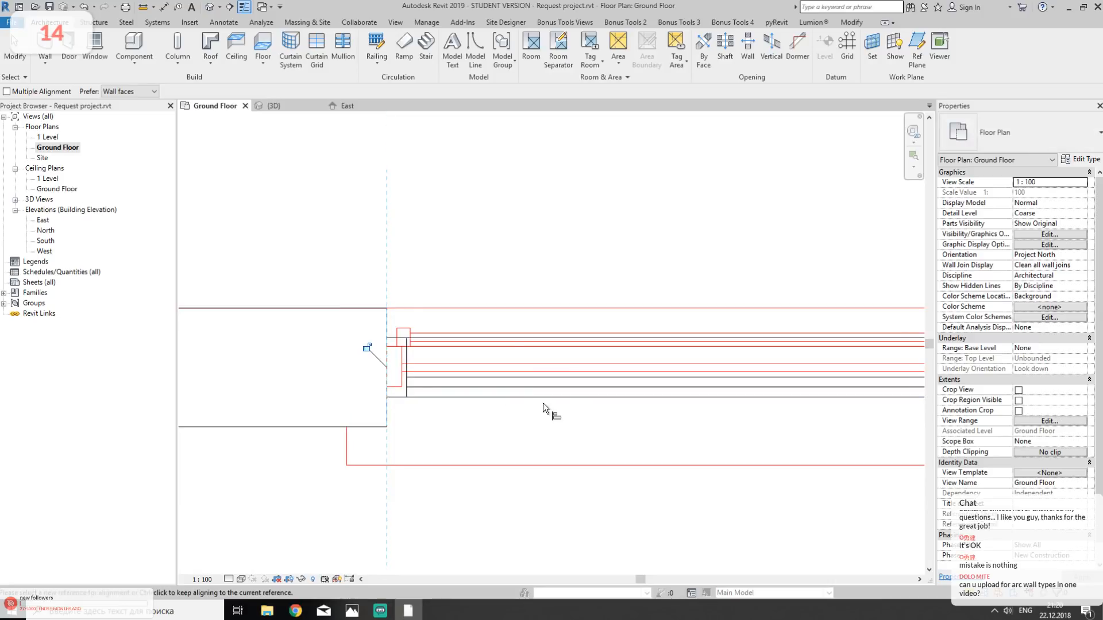
- Shorten the south Storefront wall at the southeast corner to about 12900 mm, ending it at the inner edge of the corner wall piece
{"action": "scroll", "coordinate": [540, 397], "scroll_direction": "down", "scroll_amount": 5}
{"action": "middle_click_drag", "start_coordinate": [640, 372], "coordinate": [310, 357]}
{"action": "middle_click_drag", "start_coordinate": [637, 367], "coordinate": [307, 356]}
{"action": "middle_click_drag", "start_coordinate": [840, 333], "coordinate": [611, 347]}
{"action": "scroll", "coordinate": [610, 347], "scroll_direction": "up", "scroll_amount": 10}
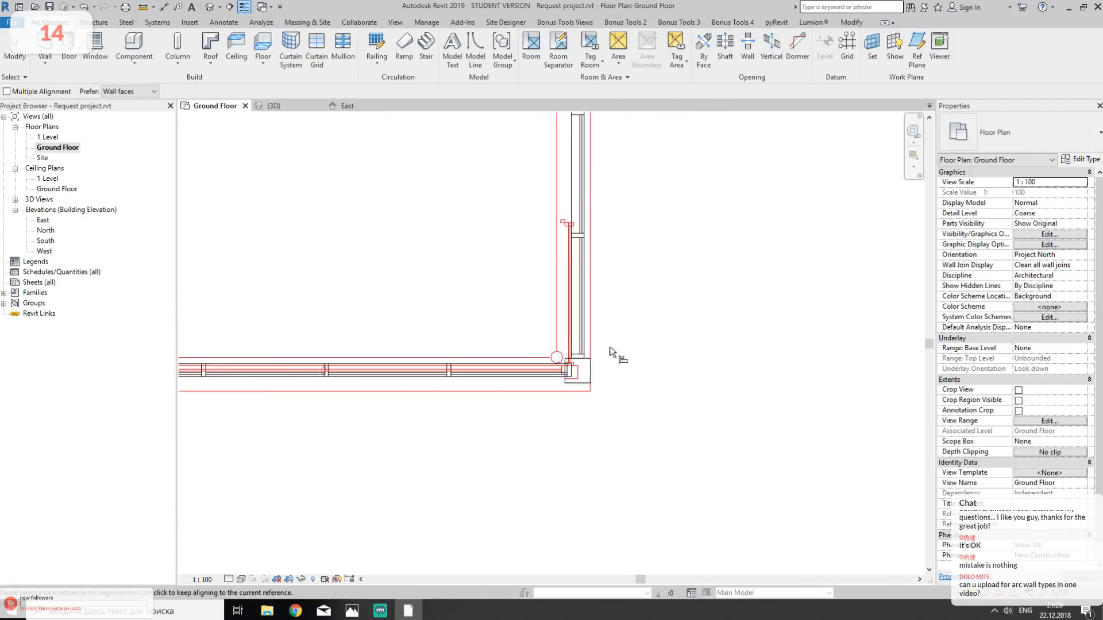
{"action": "left_click", "coordinate": [582, 315]}
{"action": "left_click", "coordinate": [563, 407]}
{"action": "key", "text": "Escape"}
{"action": "key", "text": "Escape"}
{"action": "left_click", "coordinate": [520, 395]}
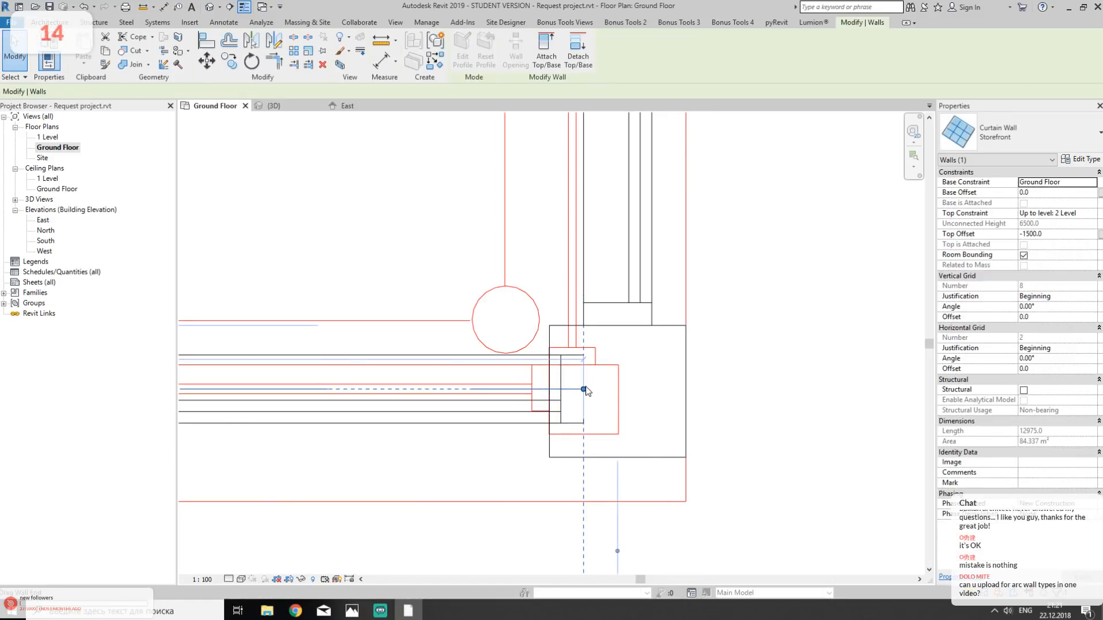
{"action": "left_click_drag", "start_coordinate": [583, 394], "coordinate": [557, 426]}
{"action": "scroll", "coordinate": [539, 375], "scroll_direction": "up", "scroll_amount": 3}
{"action": "key", "text": "Escape"}
{"action": "scroll", "coordinate": [534, 365], "scroll_direction": "up", "scroll_amount": 3}
{"action": "middle_click_drag", "start_coordinate": [543, 363], "coordinate": [455, 300]}
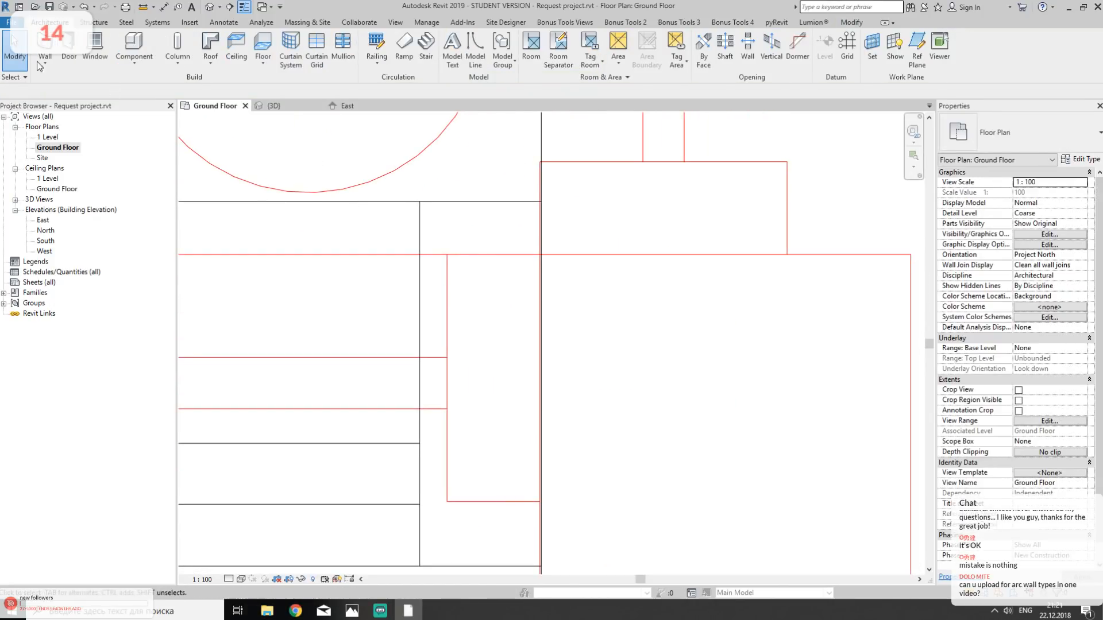
- Measure the width of the DWG window frame at the corner end of the south Storefront wall
{"action": "left_click", "coordinate": [143, 8]}
{"action": "left_click", "coordinate": [448, 298]}
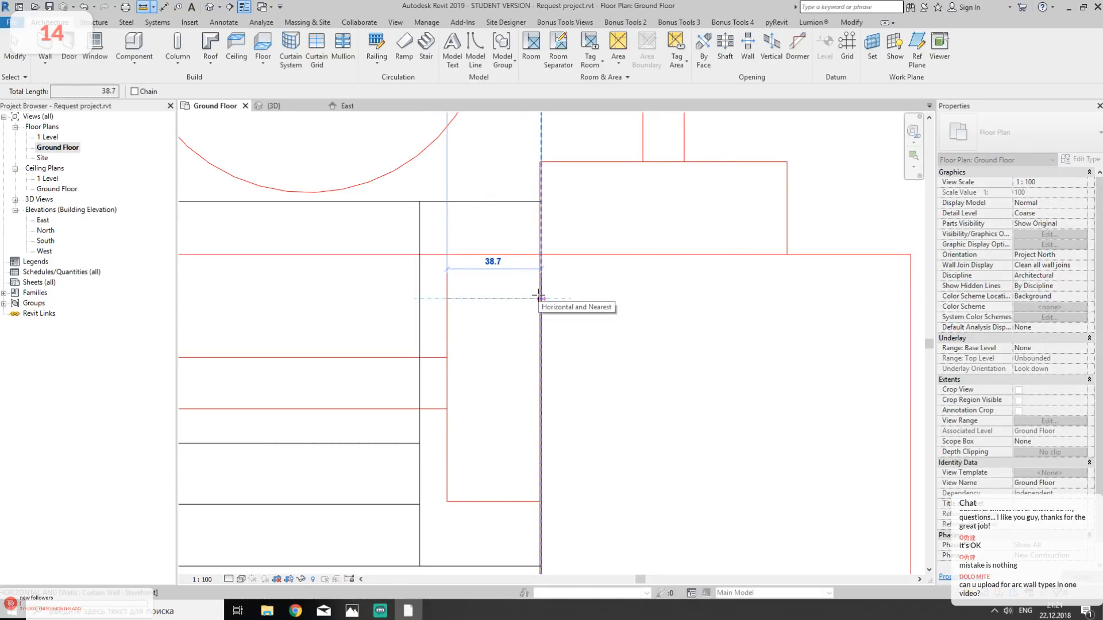
{"action": "key", "text": "Escape"}
{"action": "key", "text": "Escape"}
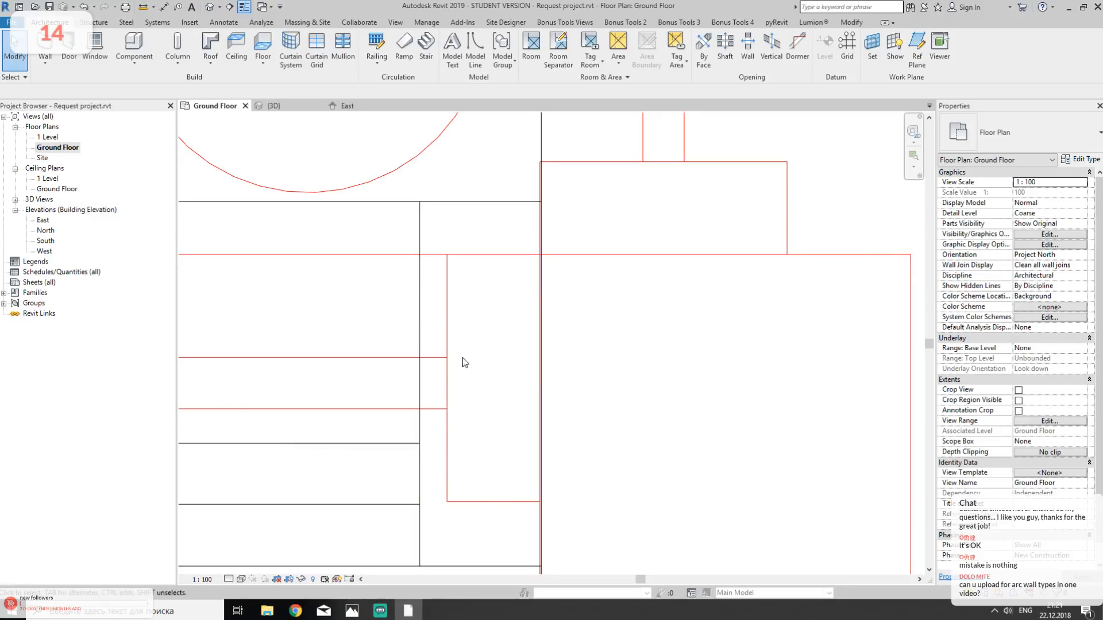
- Examine the available interior vertical mullion types in the south Storefront wall's type properties without changing them
{"action": "left_click", "coordinate": [470, 387]}
{"action": "left_click", "coordinate": [1072, 162]}
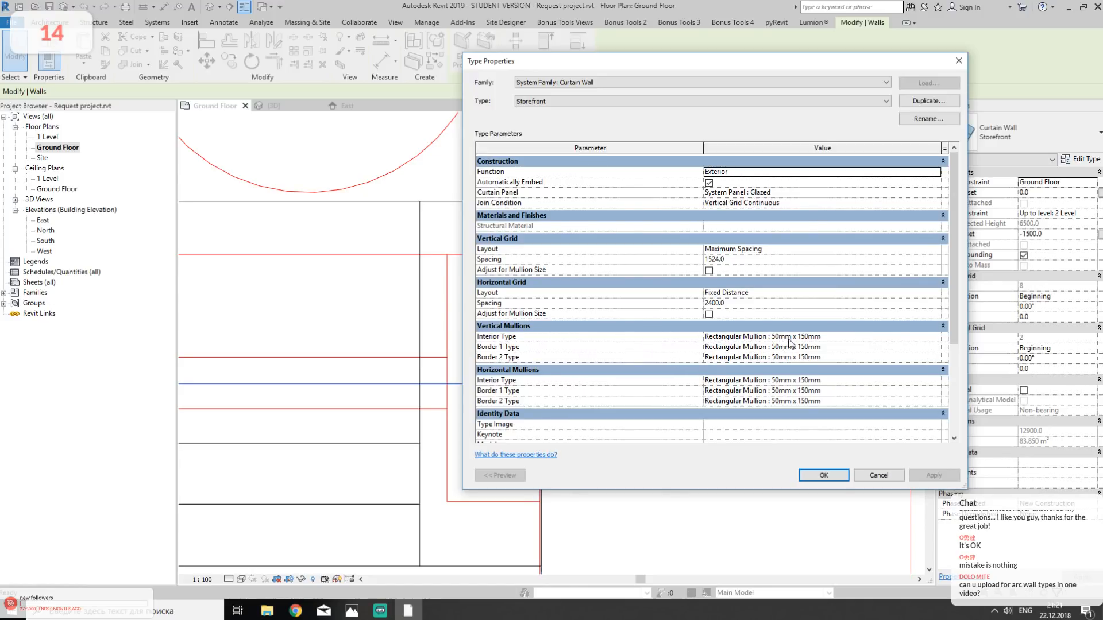
{"action": "left_click", "coordinate": [934, 337]}
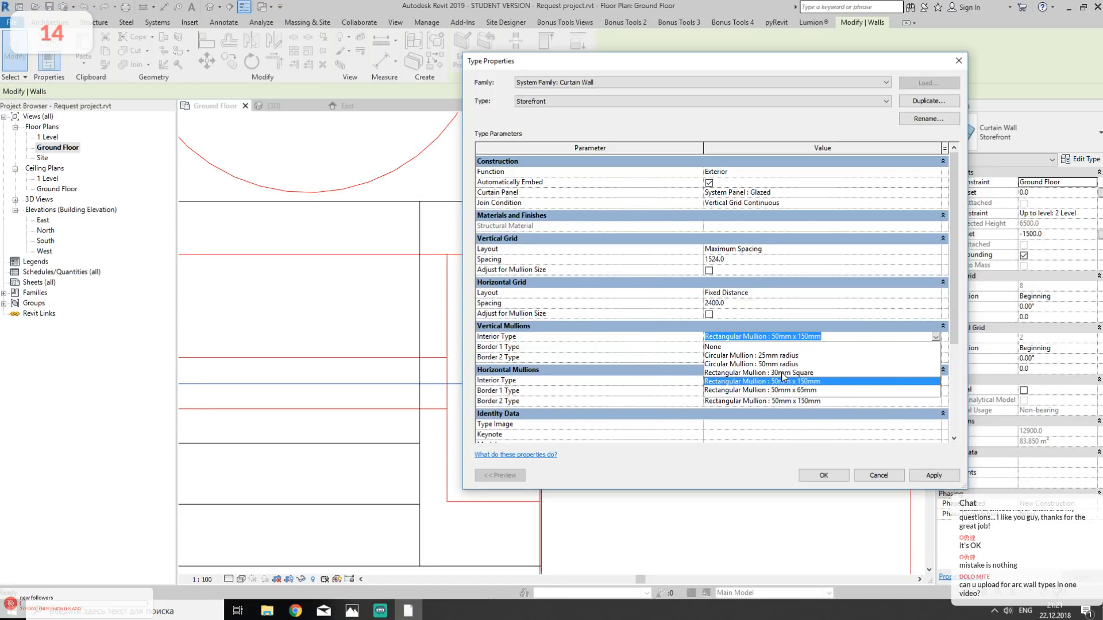
{"action": "left_click", "coordinate": [891, 476]}
{"action": "left_click", "coordinate": [870, 475]}
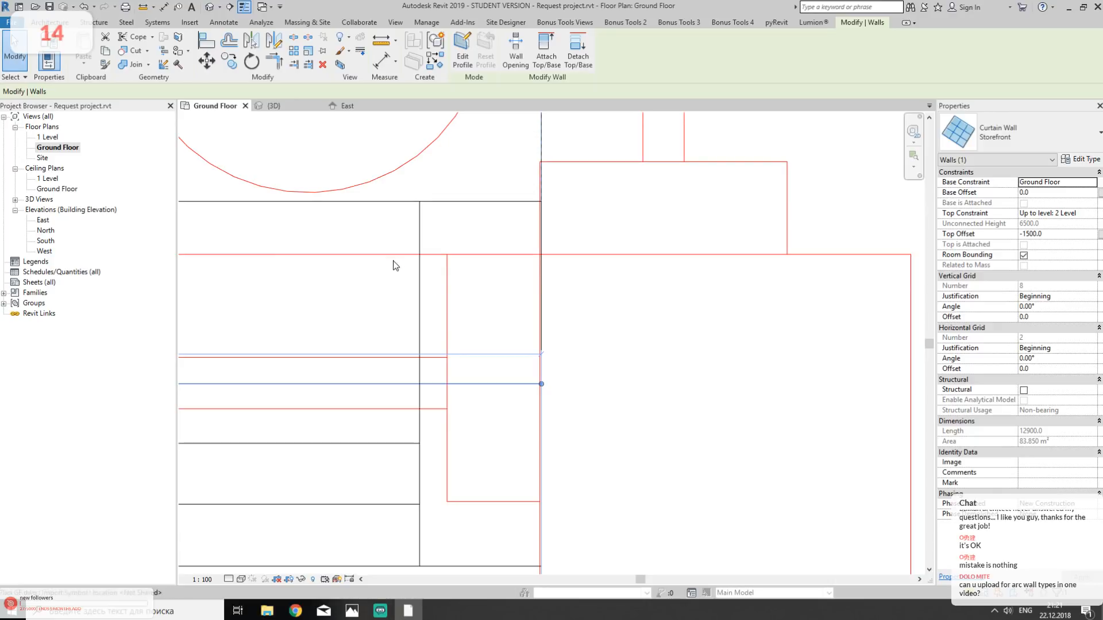
- Browse the project's curtain panel and Curtain Wall Mullions families and list the Rectangular Mullion types
{"action": "left_click", "coordinate": [4, 293]}
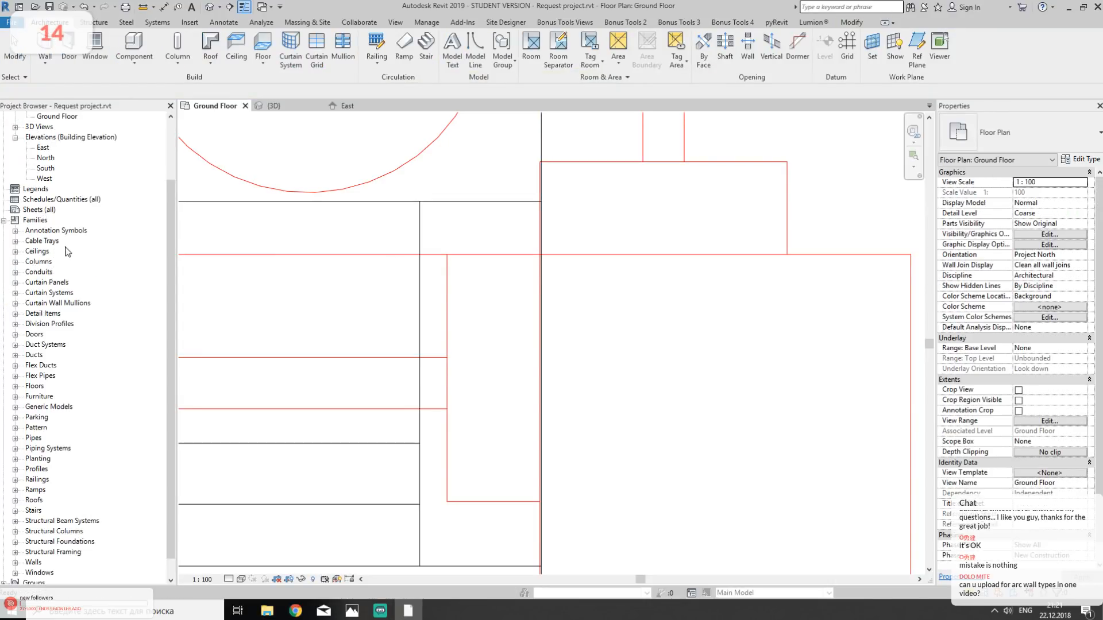
{"action": "left_click", "coordinate": [15, 283]}
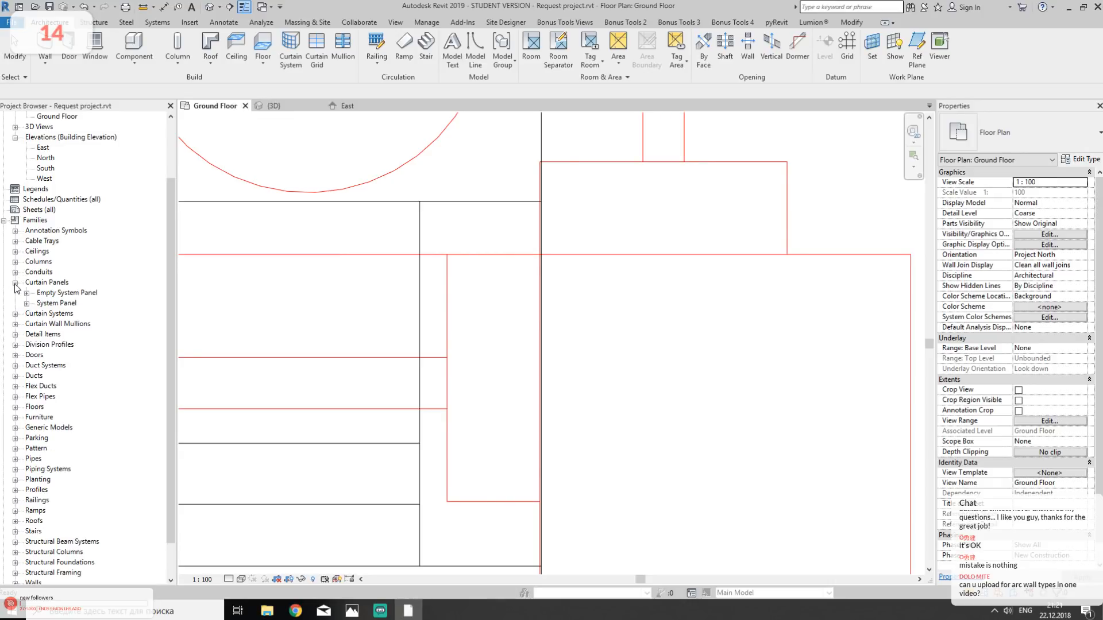
{"action": "left_click", "coordinate": [26, 293]}
{"action": "left_click", "coordinate": [26, 293]}
{"action": "left_click", "coordinate": [26, 303]}
{"action": "left_click", "coordinate": [27, 303]}
{"action": "left_click", "coordinate": [15, 324]}
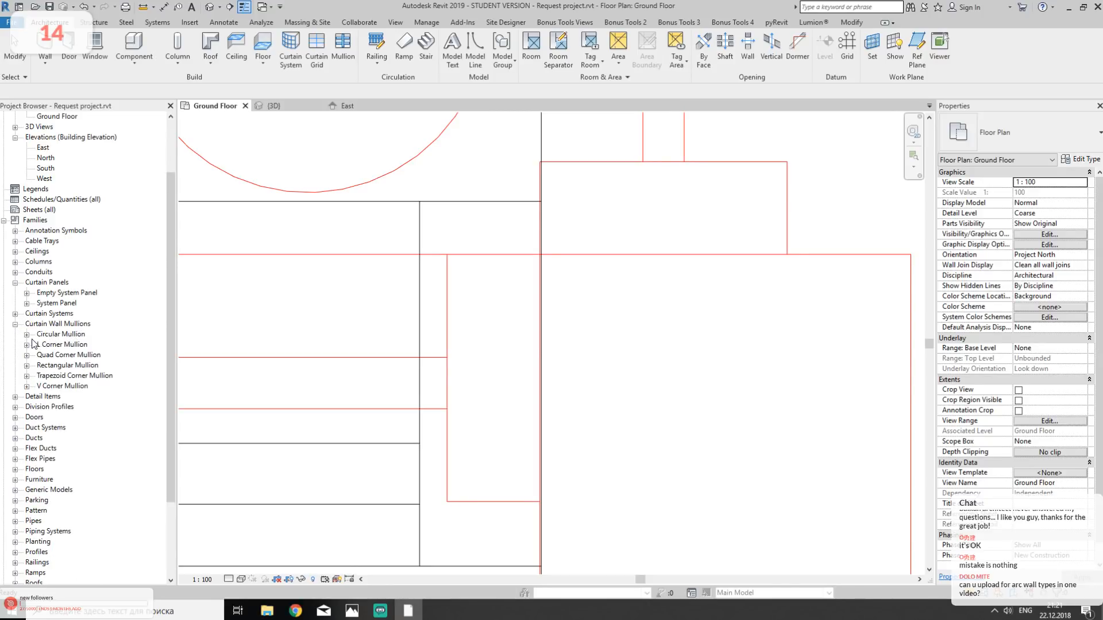
{"action": "left_click", "coordinate": [27, 366]}
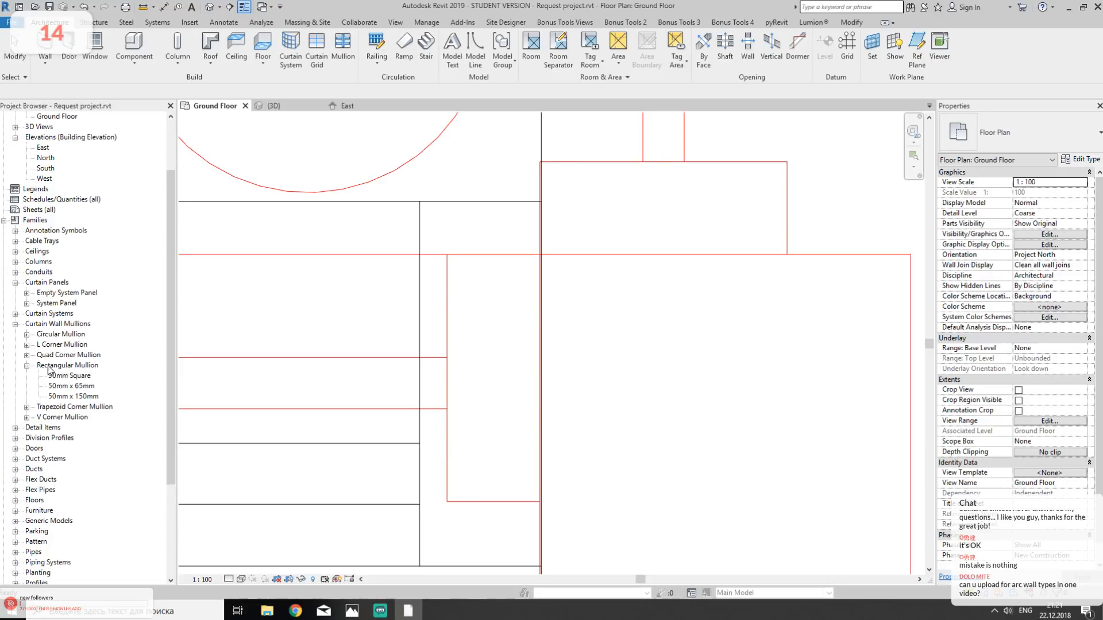
- Duplicate the 50mm x 150mm rectangular mullion type and name the copy 40mm x 150mm
{"action": "left_click", "coordinate": [54, 396]}
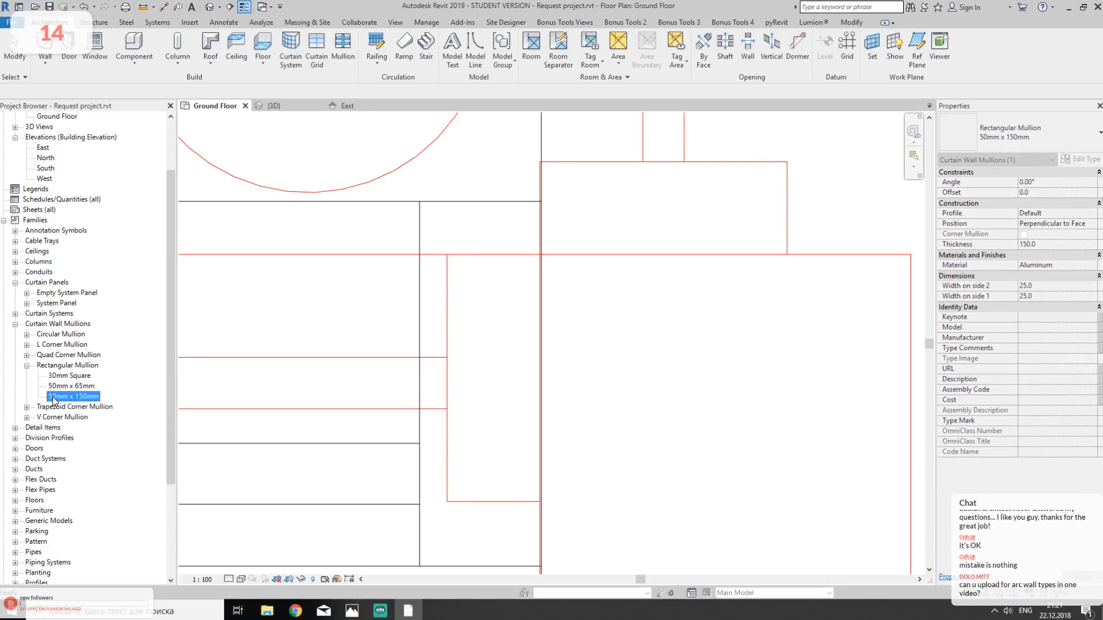
{"action": "right_click", "coordinate": [85, 398]}
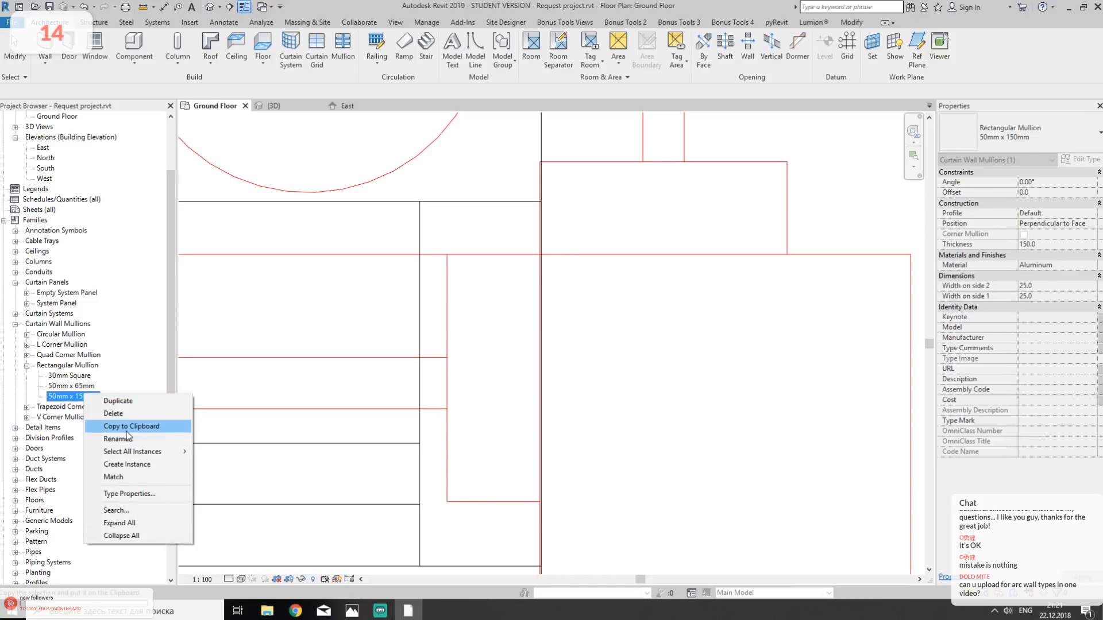
{"action": "left_click", "coordinate": [132, 402]}
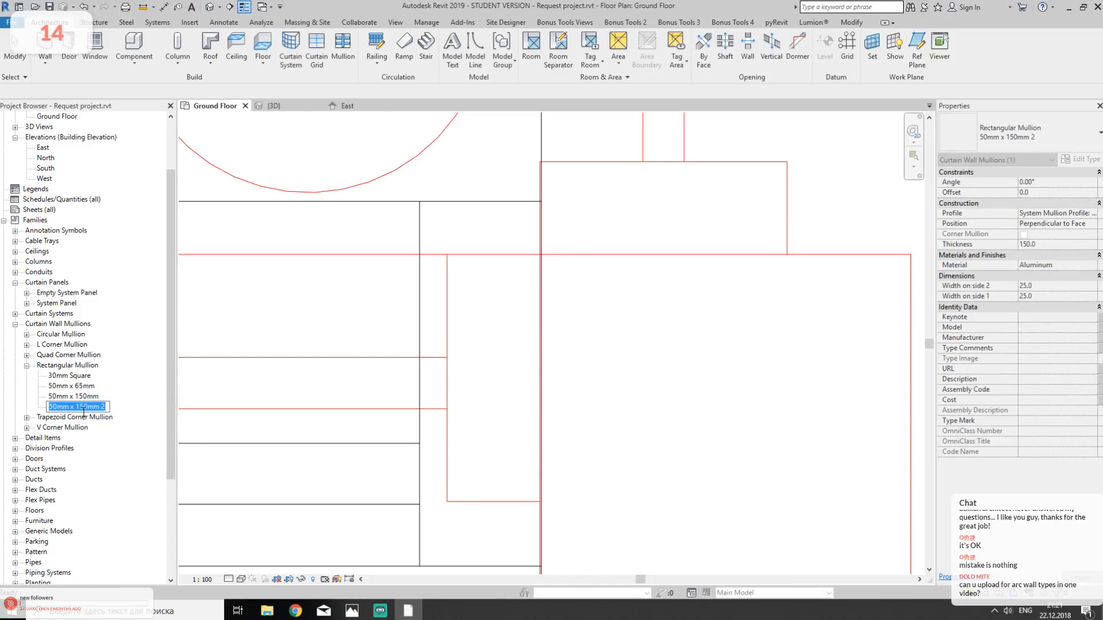
{"action": "left_click", "coordinate": [54, 408]}
{"action": "left_click", "coordinate": [106, 406]}
{"action": "key", "text": "BackSpace"}
{"action": "key", "text": "BackSpace"}
{"action": "key", "text": "Return"}
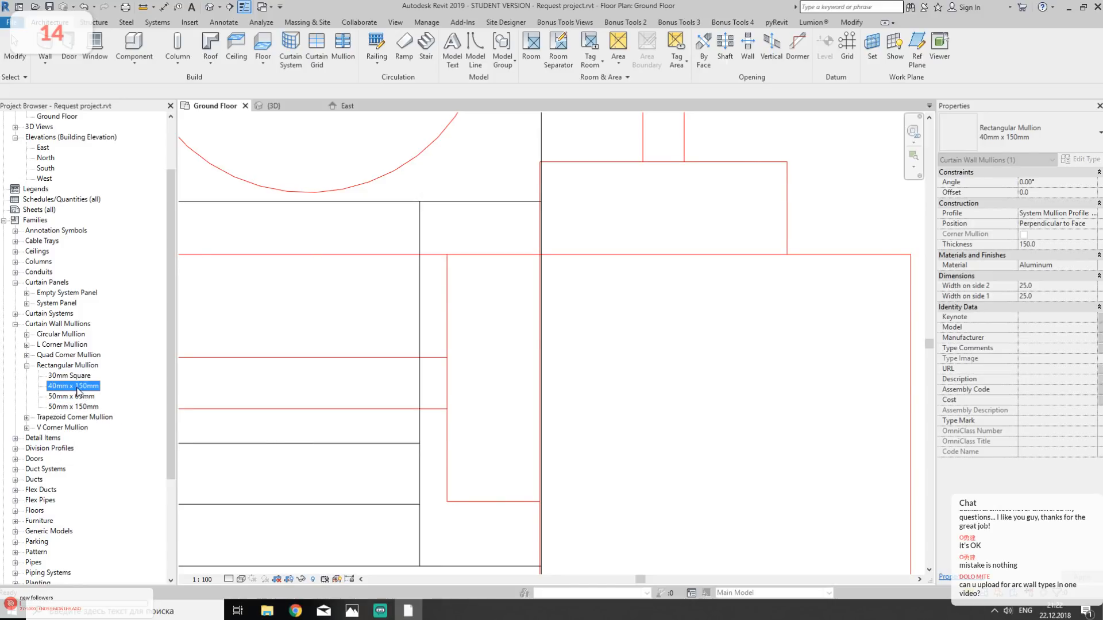
- Set the width on side 1 and side 2 of the 40mm x 150mm rectangular mullion type to 20 mm each
{"action": "right_click", "coordinate": [78, 387]}
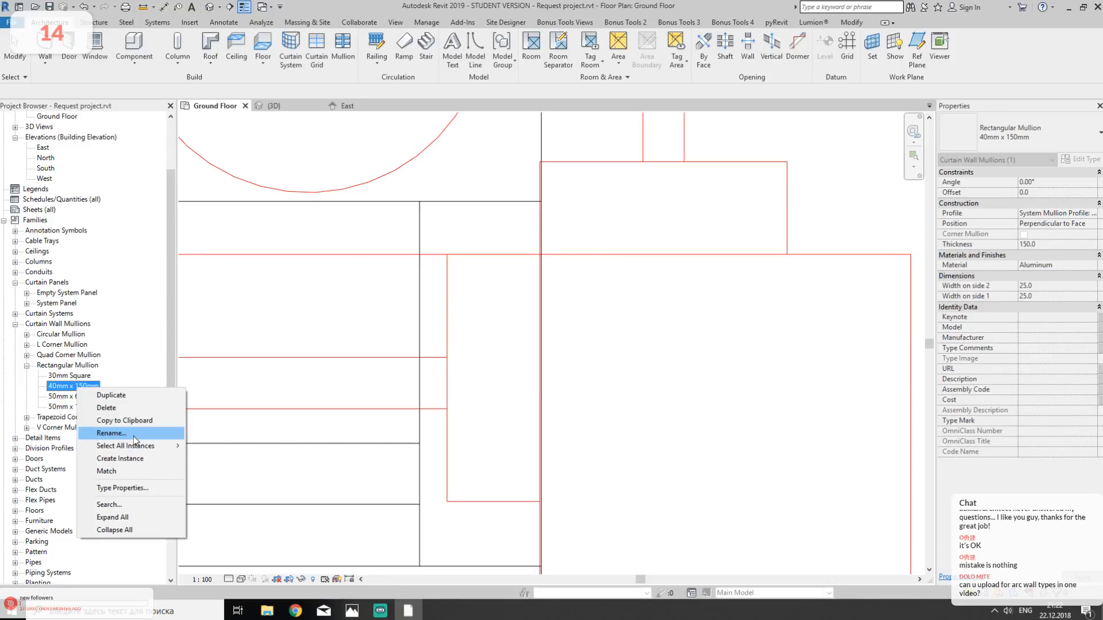
{"action": "right_click", "coordinate": [60, 367]}
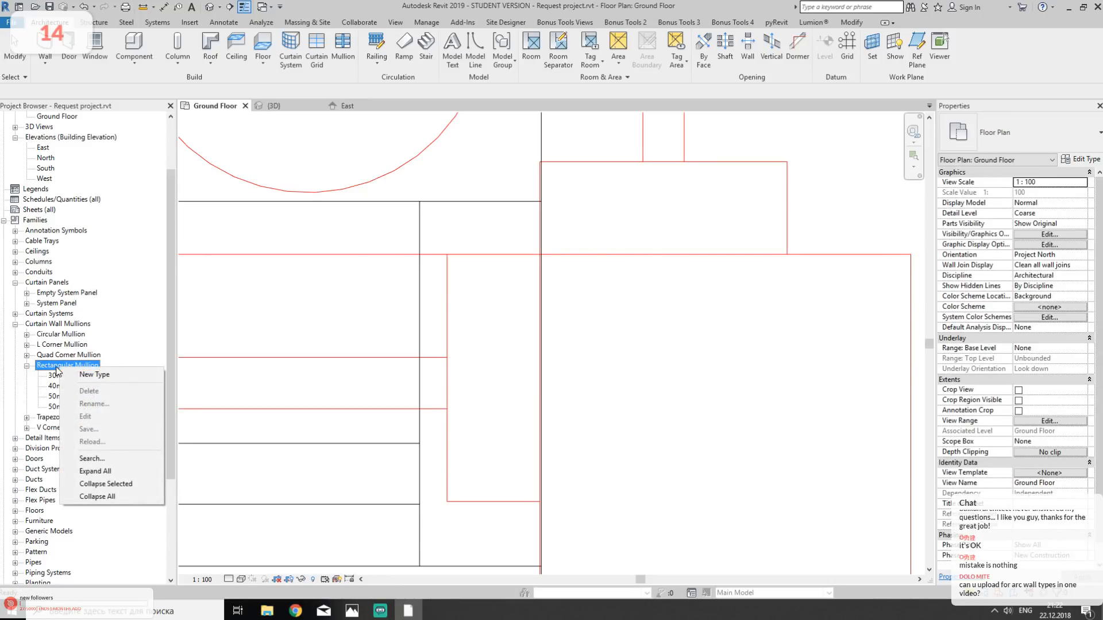
{"action": "right_click", "coordinate": [54, 387]}
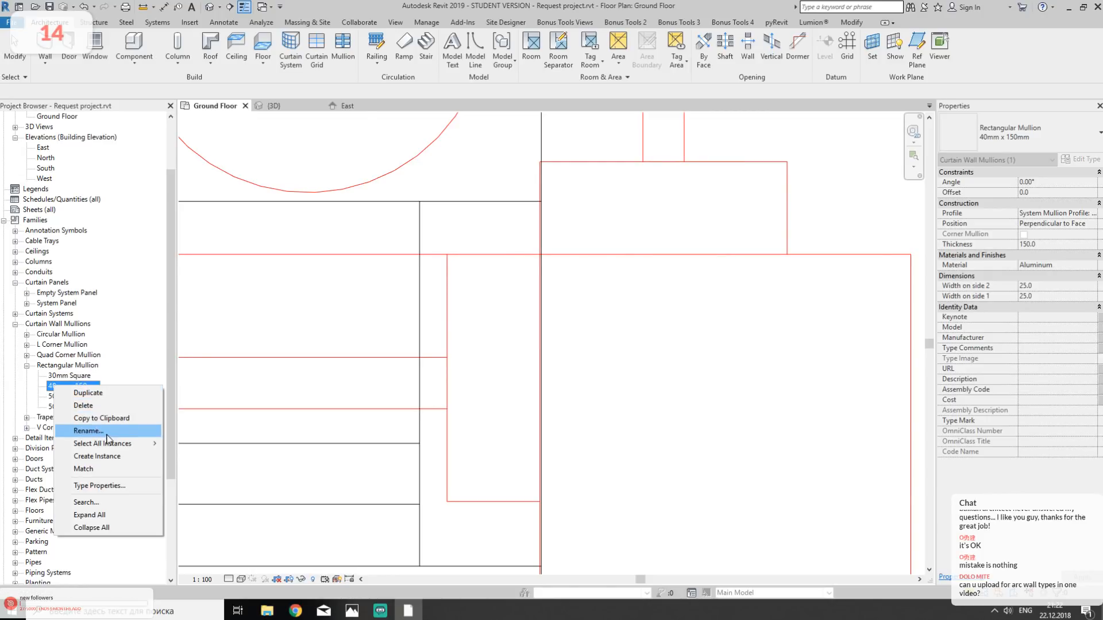
{"action": "mouse_move", "coordinate": [125, 450]}
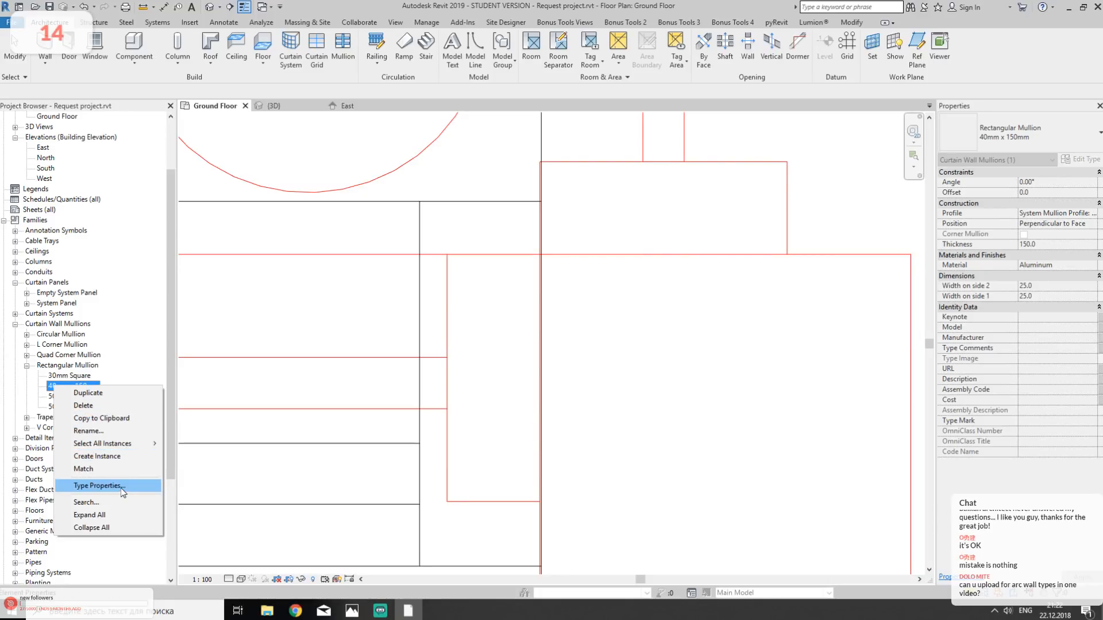
{"action": "left_click", "coordinate": [1059, 139]}
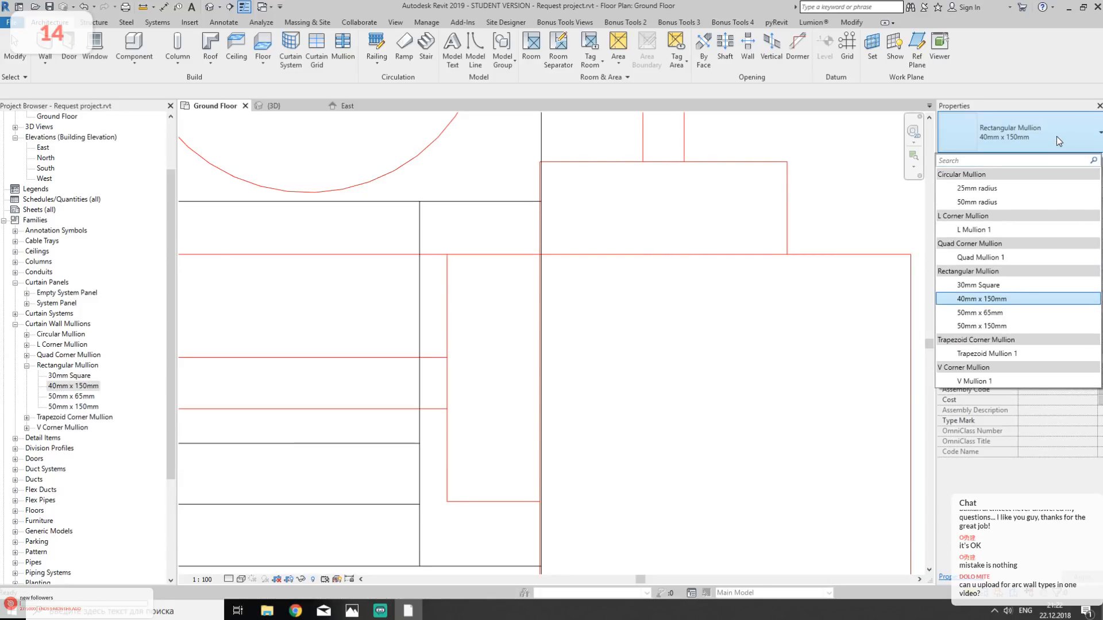
{"action": "left_click", "coordinate": [63, 385]}
{"action": "double_click", "coordinate": [68, 389]}
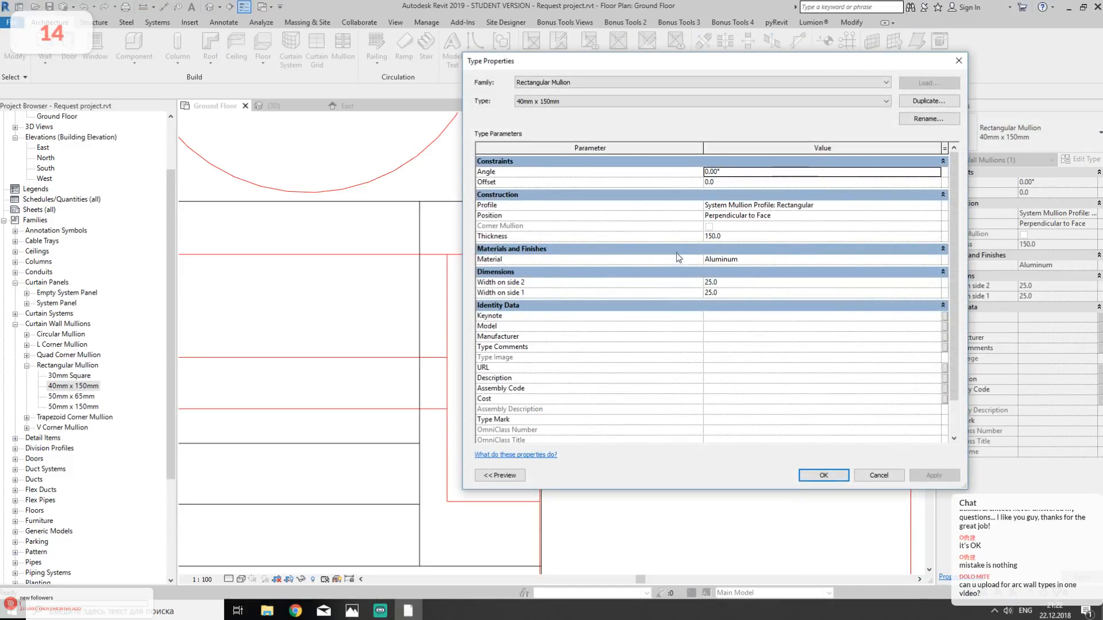
{"action": "left_click", "coordinate": [740, 236]}
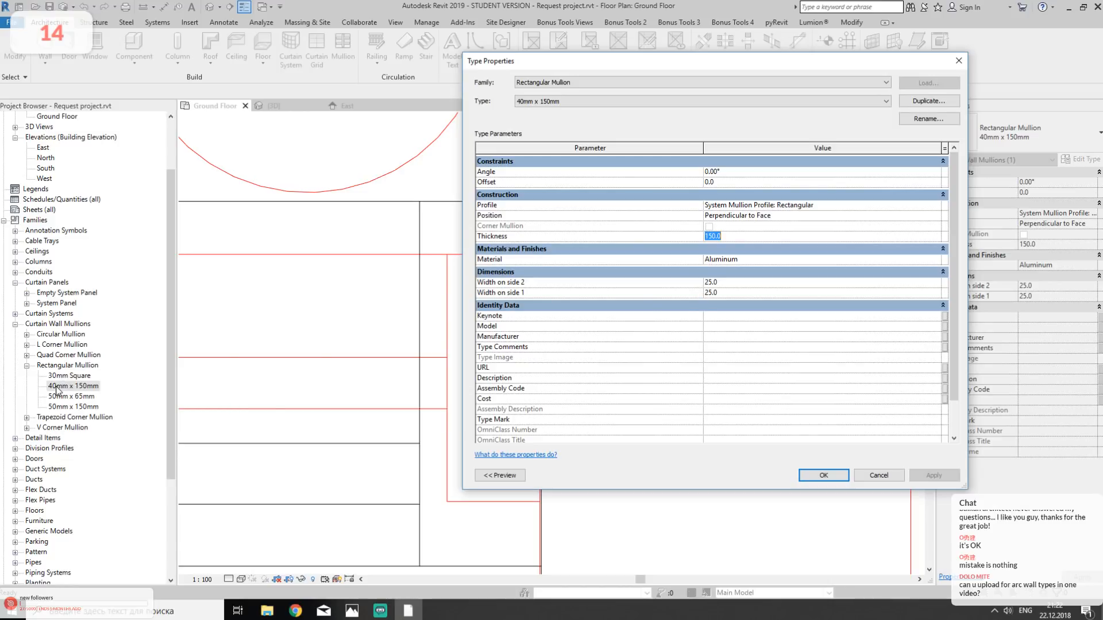
{"action": "left_click", "coordinate": [730, 283]}
{"action": "type", "text": "20"}
{"action": "left_click", "coordinate": [706, 294]}
{"action": "left_click", "coordinate": [824, 475]}
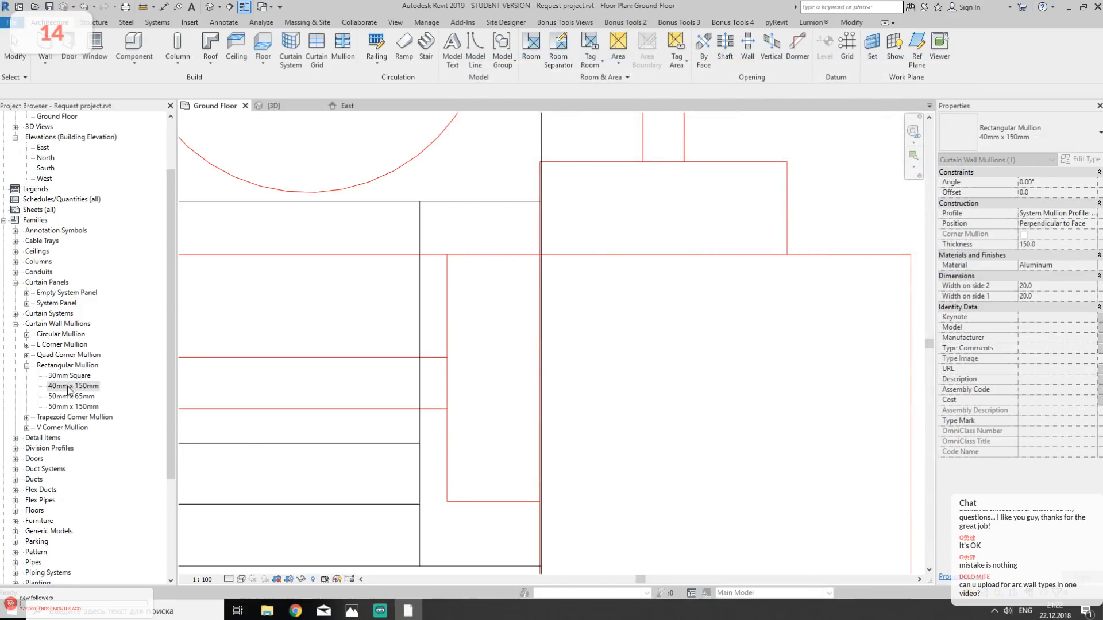
- Assign Rectangular Mullion : 40mm x 150mm to the interior and both border vertical mullions of the Storefront wall type
{"action": "left_click", "coordinate": [394, 384]}
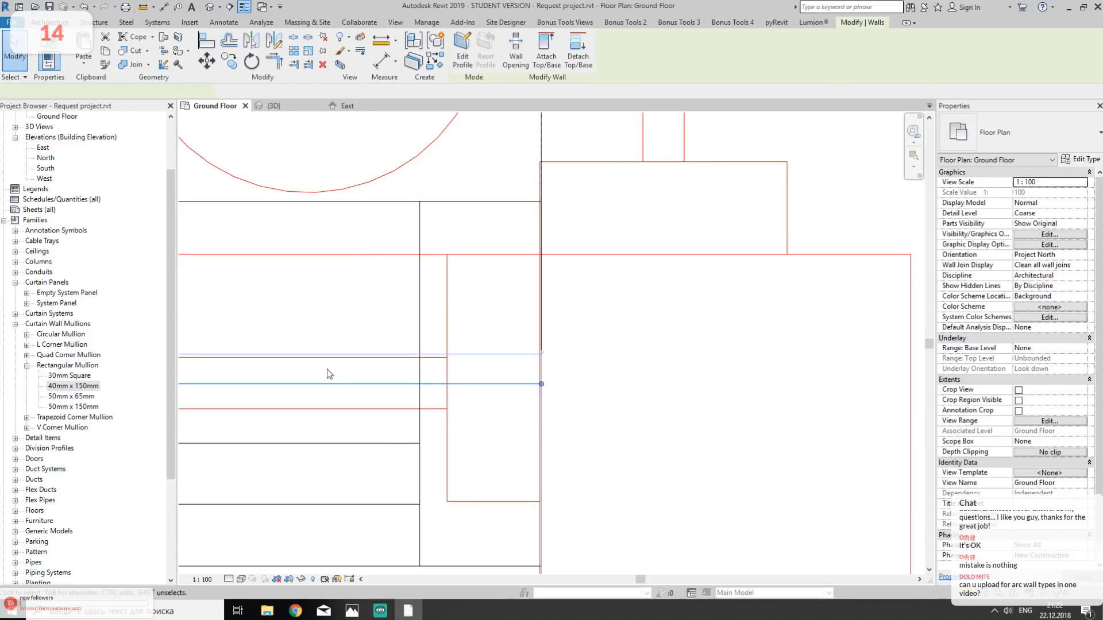
{"action": "left_click", "coordinate": [1084, 160]}
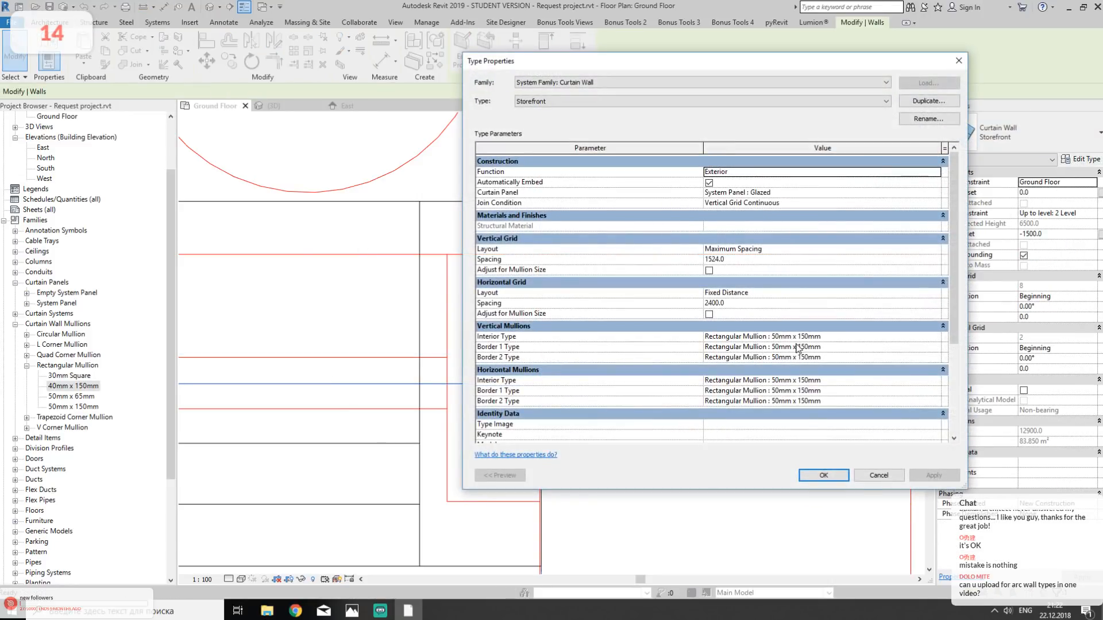
{"action": "left_click", "coordinate": [926, 339]}
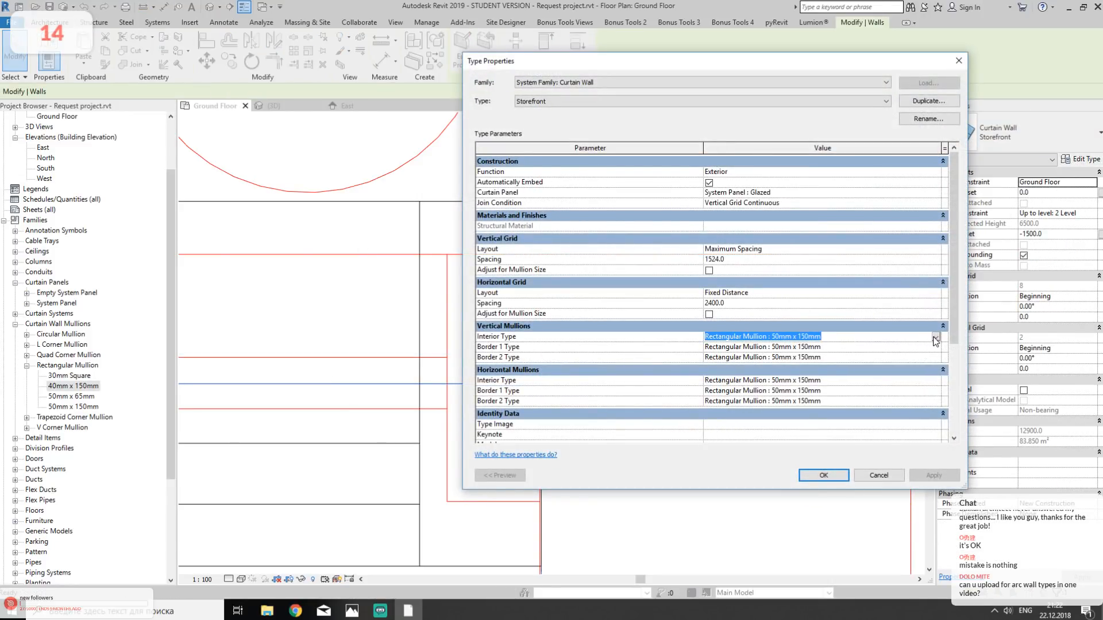
{"action": "left_click", "coordinate": [935, 338]}
{"action": "left_click", "coordinate": [889, 372]}
{"action": "left_click", "coordinate": [857, 338]}
{"action": "key", "text": "ctrl+c"}
{"action": "left_click", "coordinate": [844, 348]}
{"action": "key", "text": "ctrl+v"}
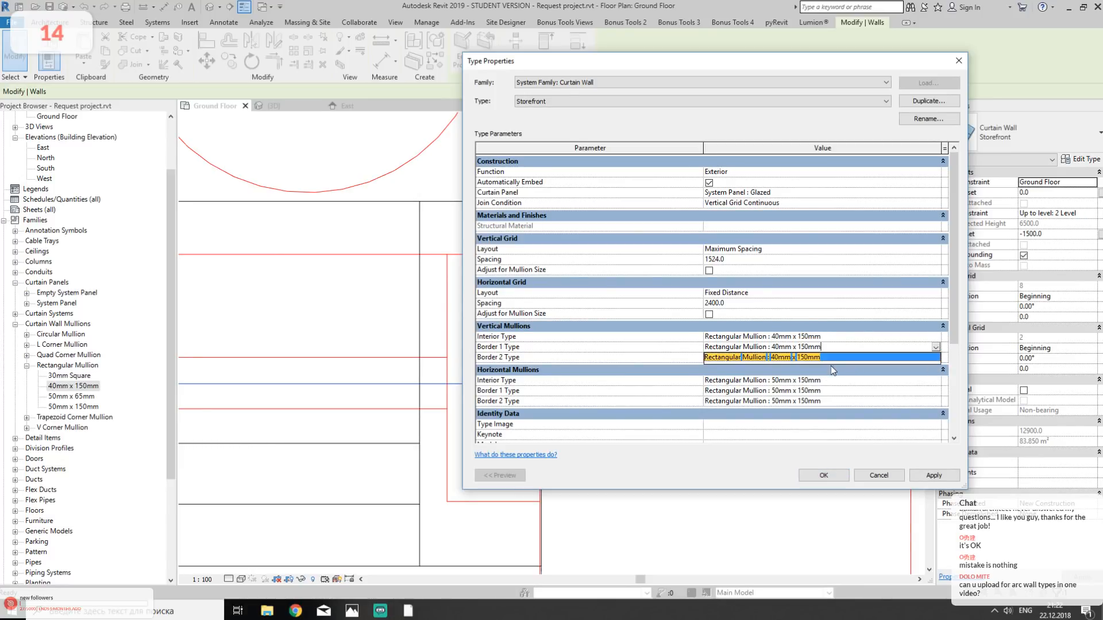
- Assign Rectangular Mullion : 40mm x 150mm to the interior and both border horizontal mullions of the Storefront type and apply the type changes
{"action": "left_click", "coordinate": [840, 380]}
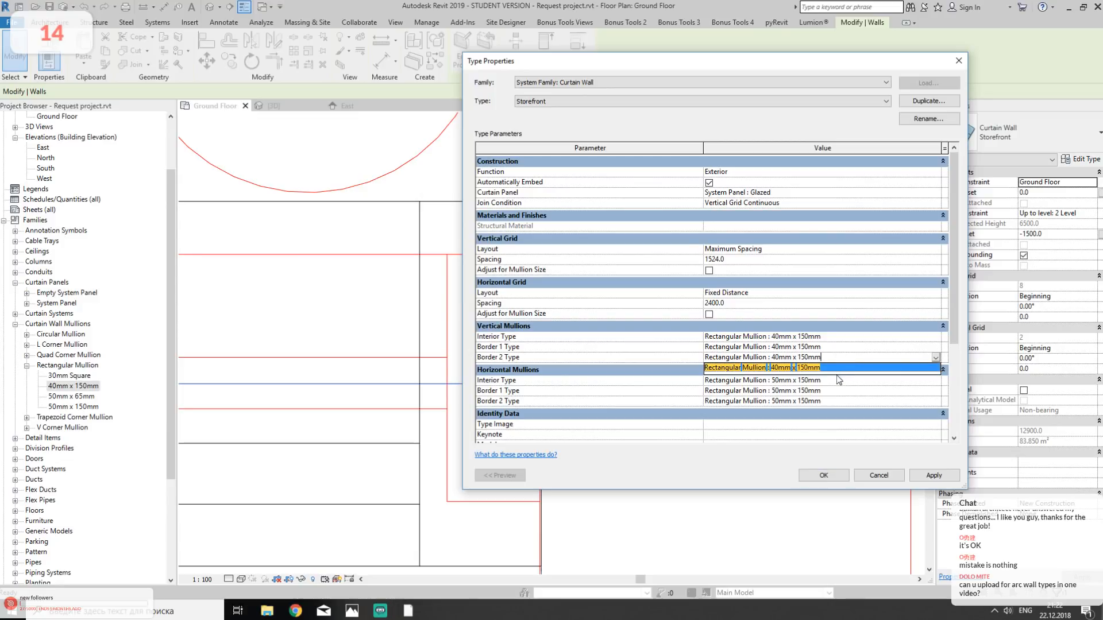
{"action": "key", "text": "ctrl+v"}
{"action": "left_click", "coordinate": [840, 390]}
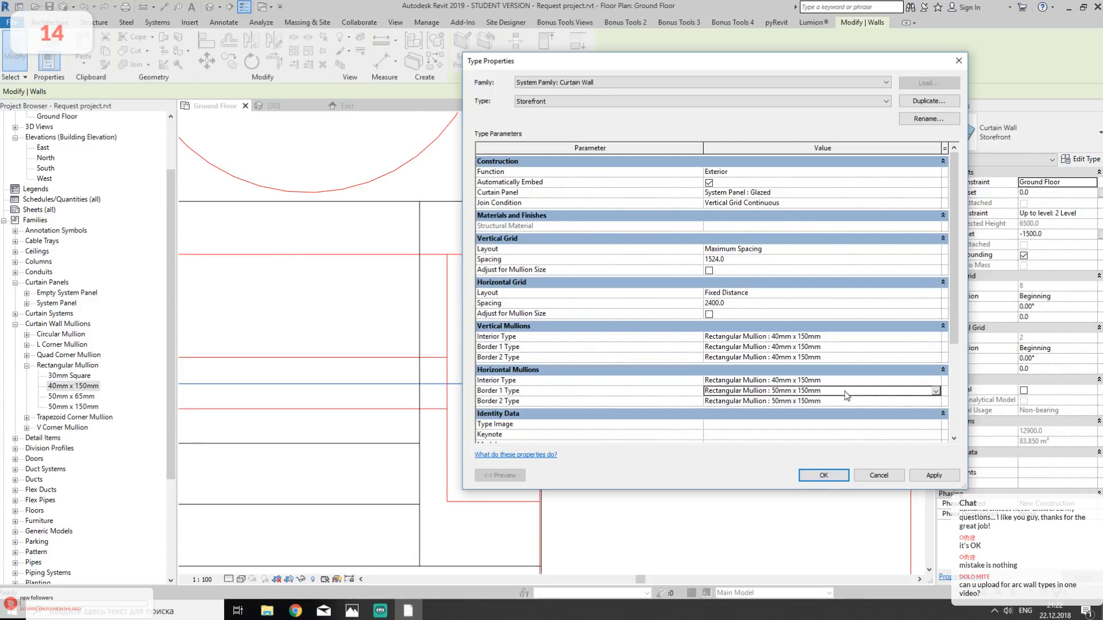
{"action": "key", "text": "ctrl+v"}
{"action": "left_click", "coordinate": [840, 402]}
{"action": "key", "text": "ctrl+v"}
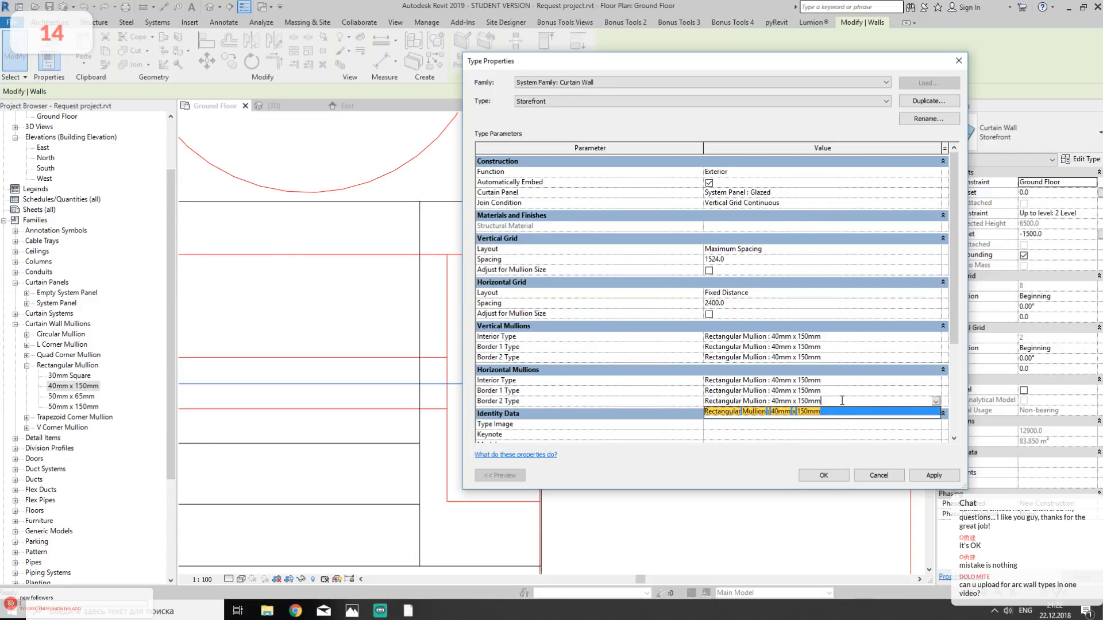
{"action": "key", "text": "Return"}
{"action": "left_click", "coordinate": [839, 477]}
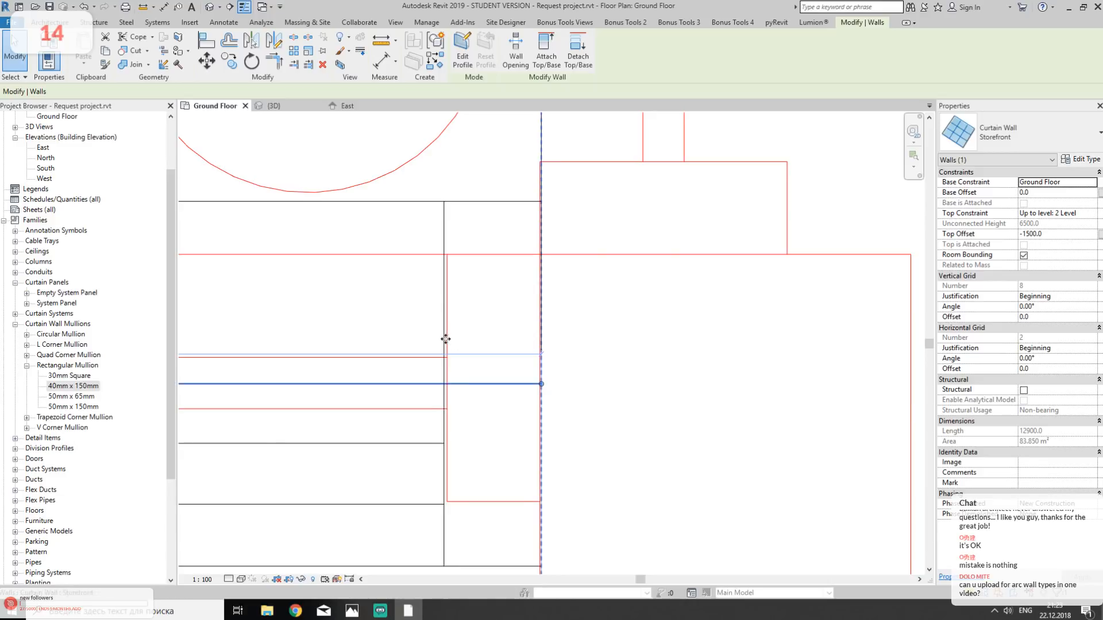
- Examine how the mullions along the south Storefront wall line up with the window frames in the DWG
{"action": "scroll", "coordinate": [537, 343], "scroll_direction": "down", "scroll_amount": 5}
{"action": "scroll", "coordinate": [566, 333], "scroll_direction": "up", "scroll_amount": 1}
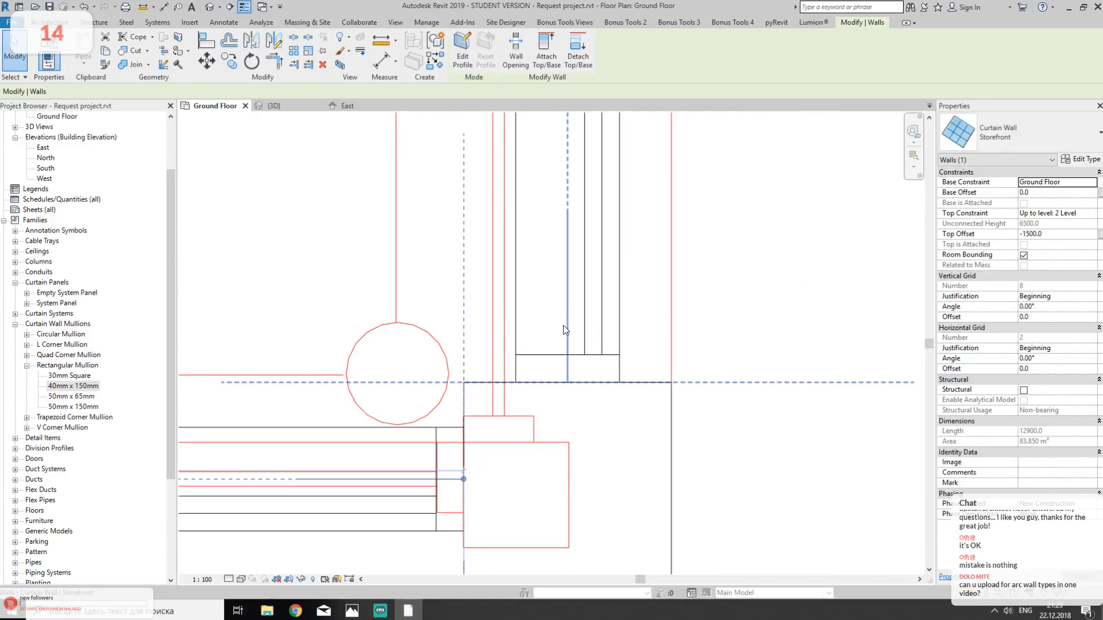
{"action": "scroll", "coordinate": [563, 327], "scroll_direction": "down", "scroll_amount": 1}
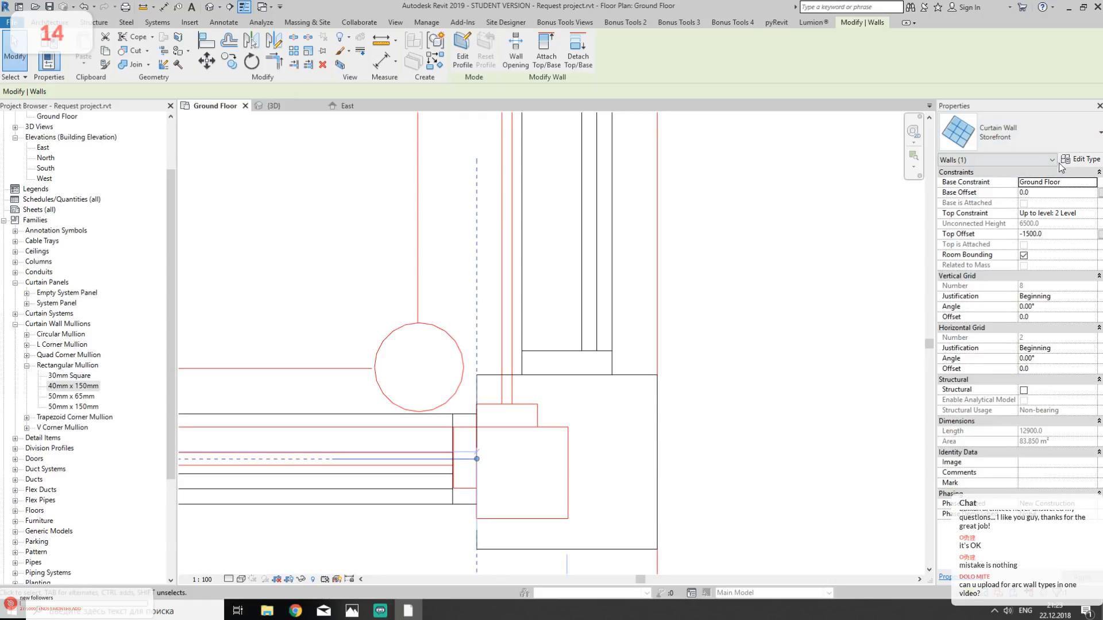
{"action": "scroll", "coordinate": [729, 310], "scroll_direction": "down", "scroll_amount": 4}
{"action": "middle_click_drag", "start_coordinate": [530, 353], "coordinate": [698, 395]}
{"action": "scroll", "coordinate": [643, 401], "scroll_direction": "up", "scroll_amount": 5}
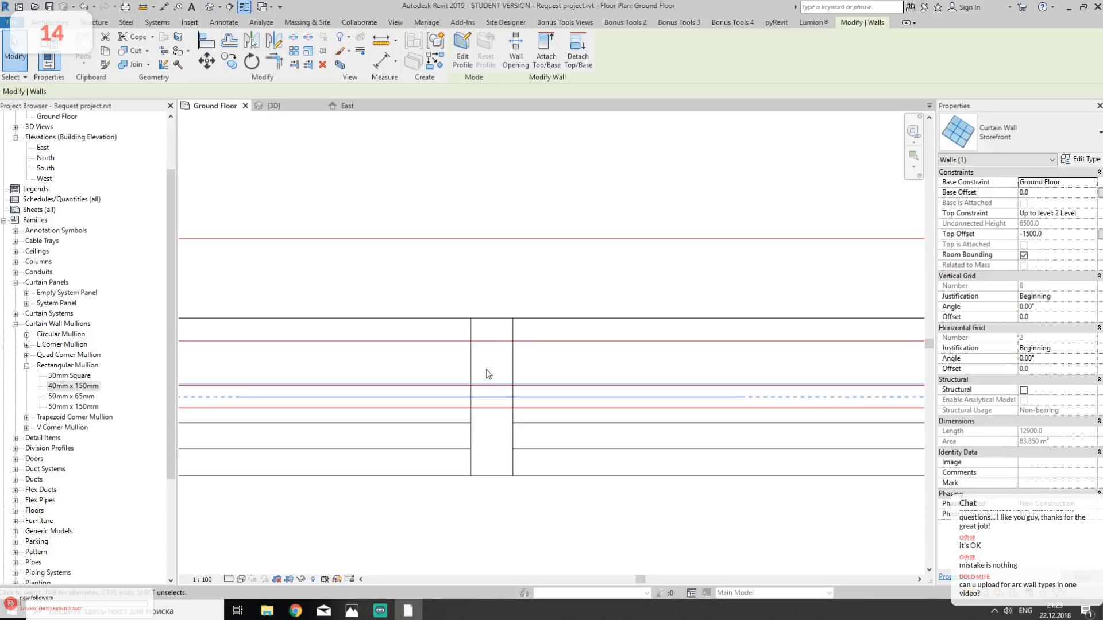
{"action": "scroll", "coordinate": [510, 407], "scroll_direction": "down", "scroll_amount": 3}
{"action": "scroll", "coordinate": [496, 404], "scroll_direction": "up", "scroll_amount": 3}
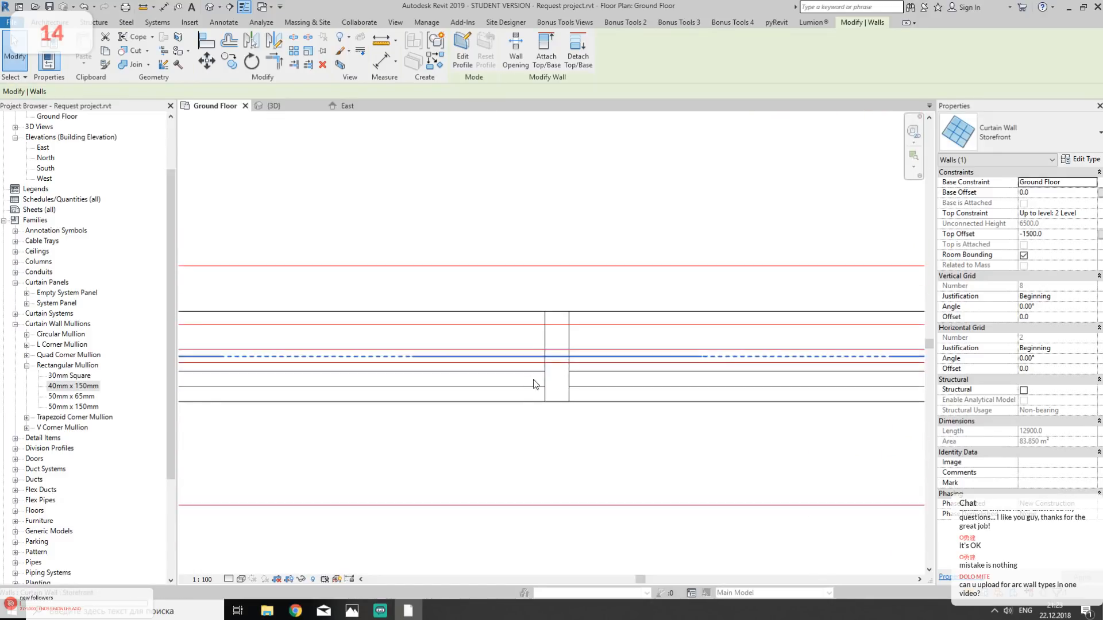
{"action": "left_click", "coordinate": [570, 337]}
{"action": "key", "text": "Escape"}
{"action": "left_click", "coordinate": [615, 347]}
{"action": "key", "text": "Delete"}
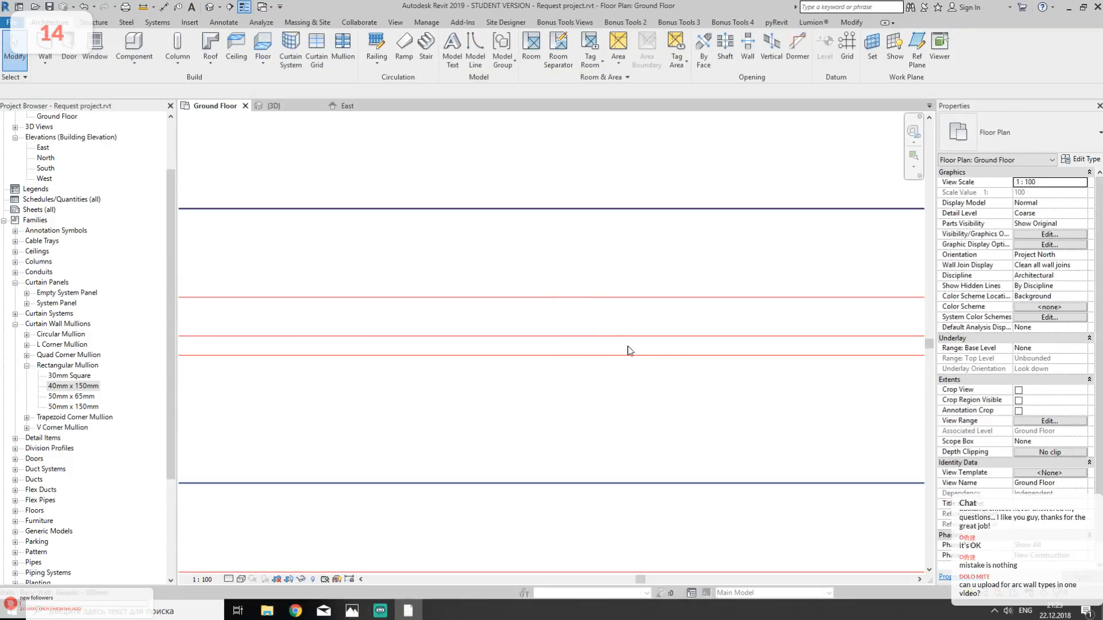
{"action": "key", "text": "ctrl+z"}
- Unpin the south Storefront wall's vertical grid line beside the DWG frame and move it so its mullion sits over that frame
{"action": "scroll", "coordinate": [609, 338], "scroll_direction": "down", "scroll_amount": 2}
{"action": "scroll", "coordinate": [515, 308], "scroll_direction": "down", "scroll_amount": 3}
{"action": "scroll", "coordinate": [541, 325], "scroll_direction": "up", "scroll_amount": 5}
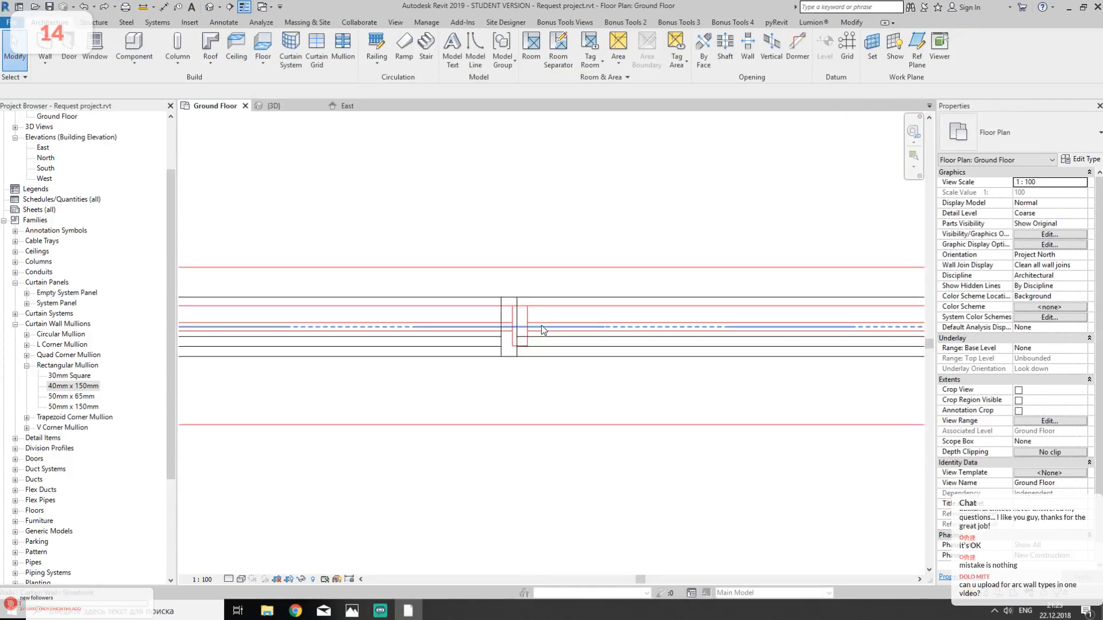
{"action": "left_click", "coordinate": [467, 338]}
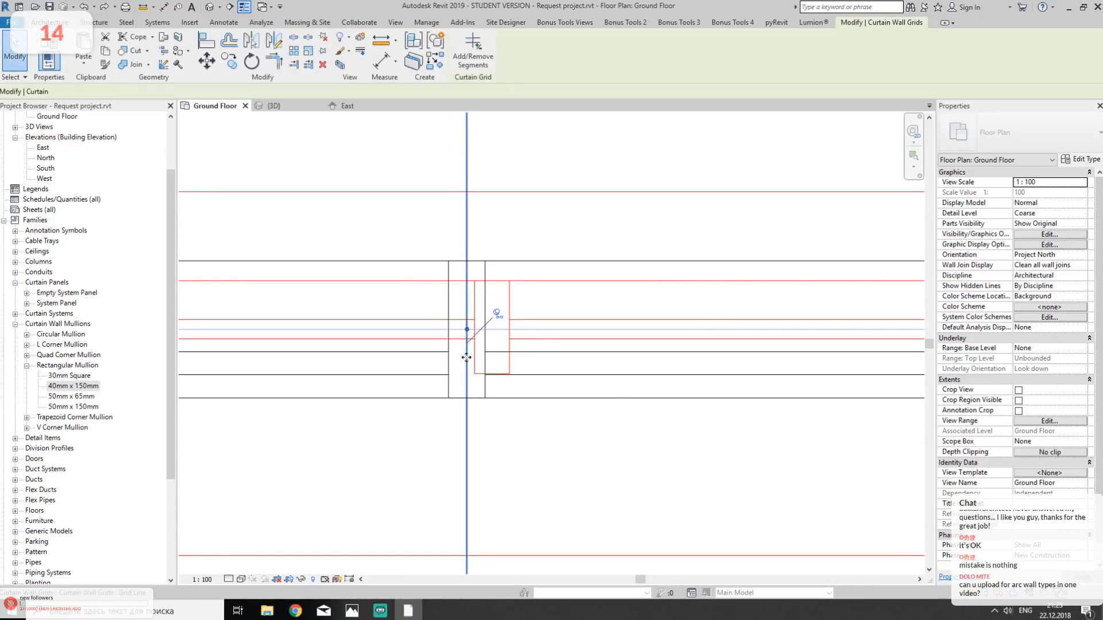
{"action": "left_click", "coordinate": [497, 315]}
{"action": "scroll", "coordinate": [462, 316], "scroll_direction": "up", "scroll_amount": 2}
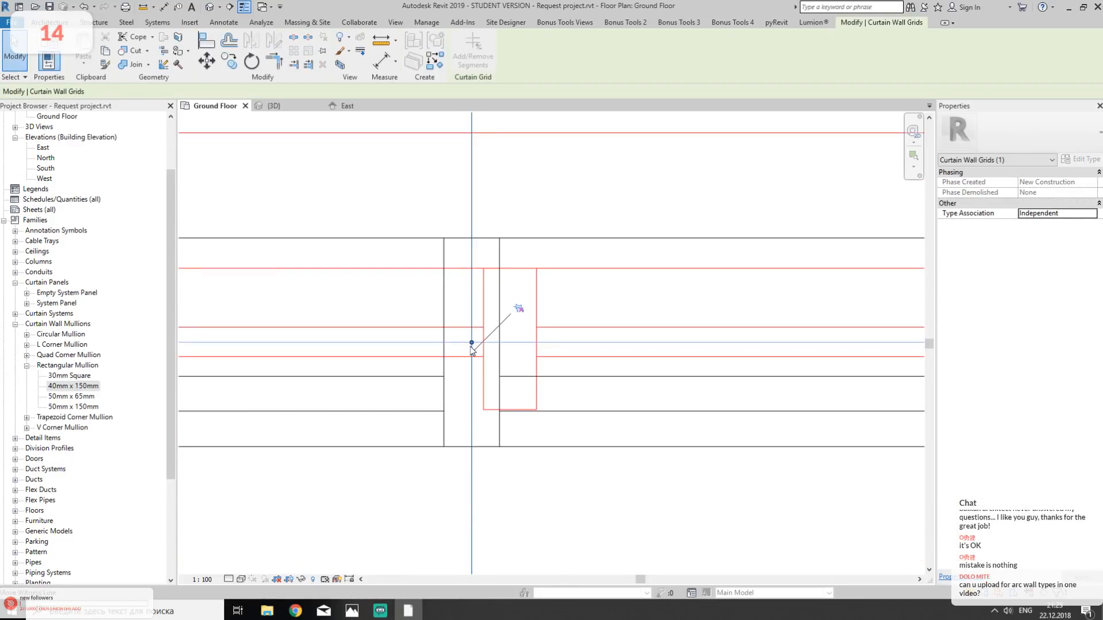
{"action": "left_click_drag", "start_coordinate": [470, 331], "coordinate": [508, 333]}
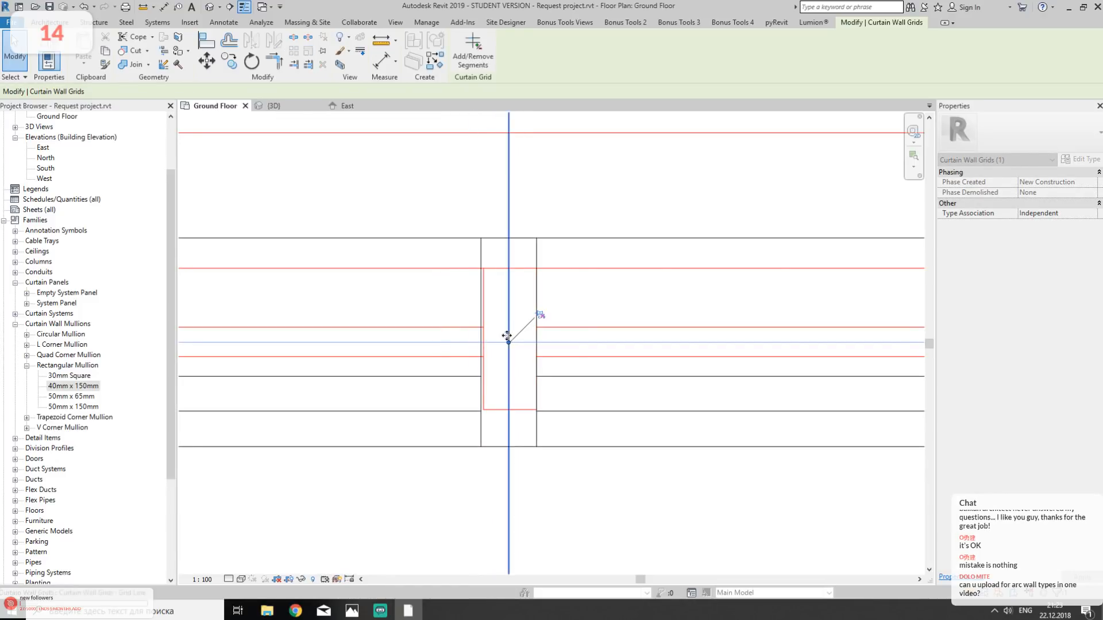
- Try to align the edge of the moved mullion with the DWG frame line
{"action": "key", "text": "a"}
{"action": "key", "text": "l"}
{"action": "scroll", "coordinate": [485, 322], "scroll_direction": "up", "scroll_amount": 2}
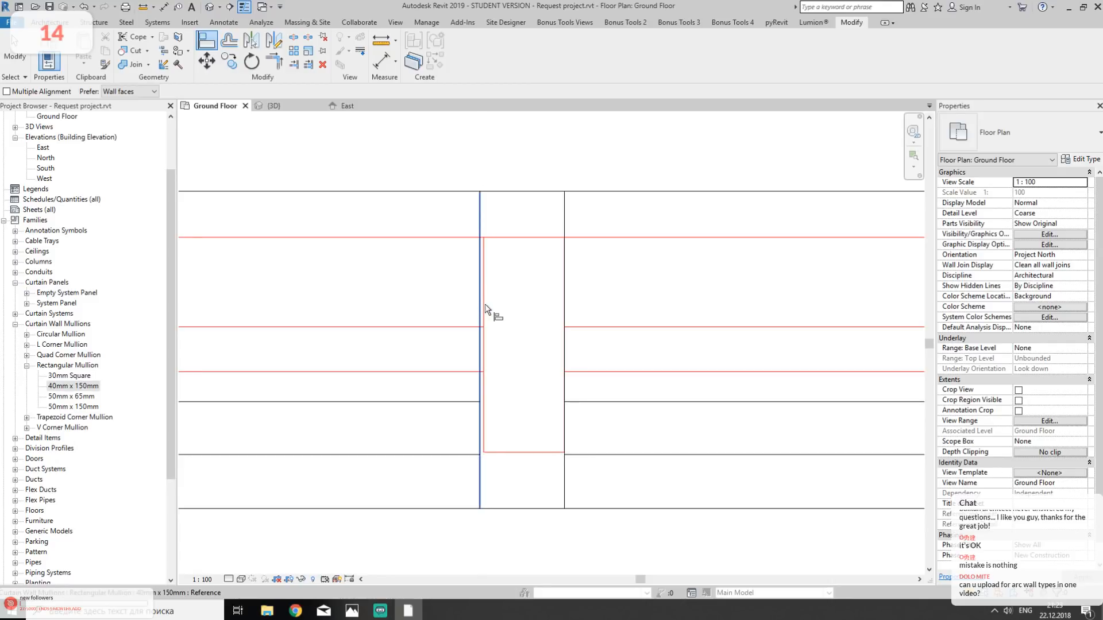
{"action": "scroll", "coordinate": [482, 308], "scroll_direction": "up", "scroll_amount": 2}
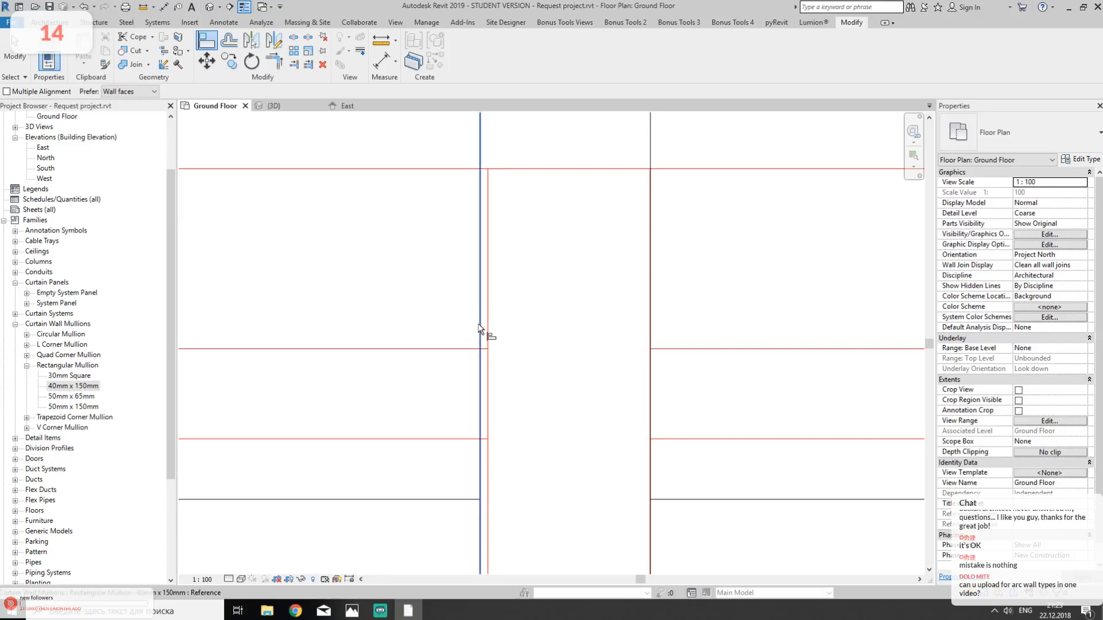
{"action": "key", "text": "Escape"}
{"action": "left_click", "coordinate": [478, 323]}
{"action": "left_click_drag", "start_coordinate": [478, 325], "coordinate": [505, 329]}
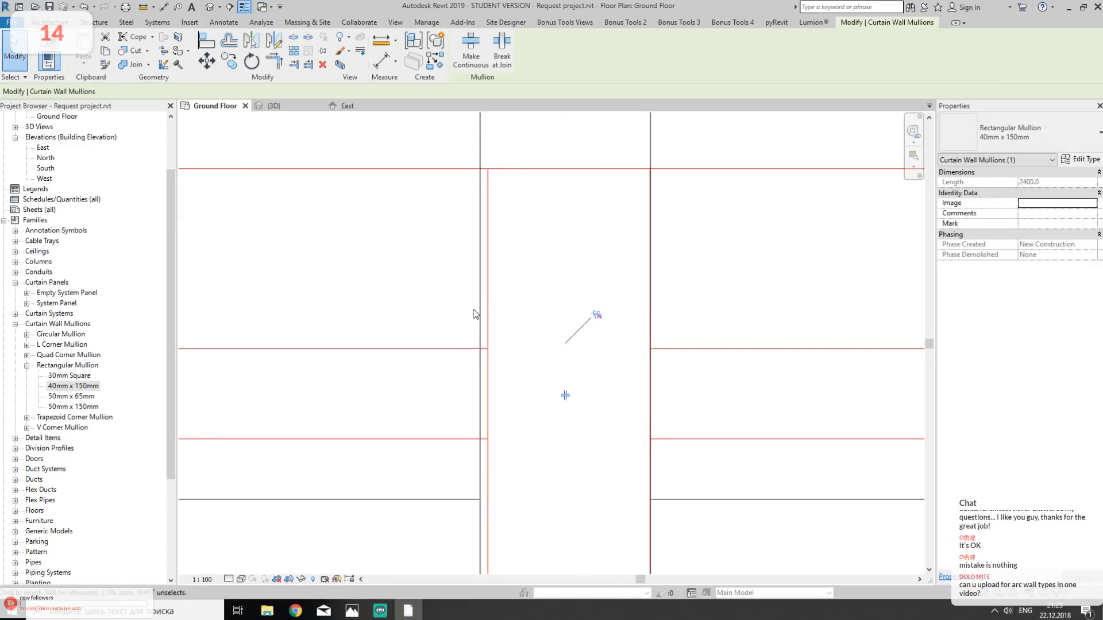
{"action": "left_click", "coordinate": [505, 316]}
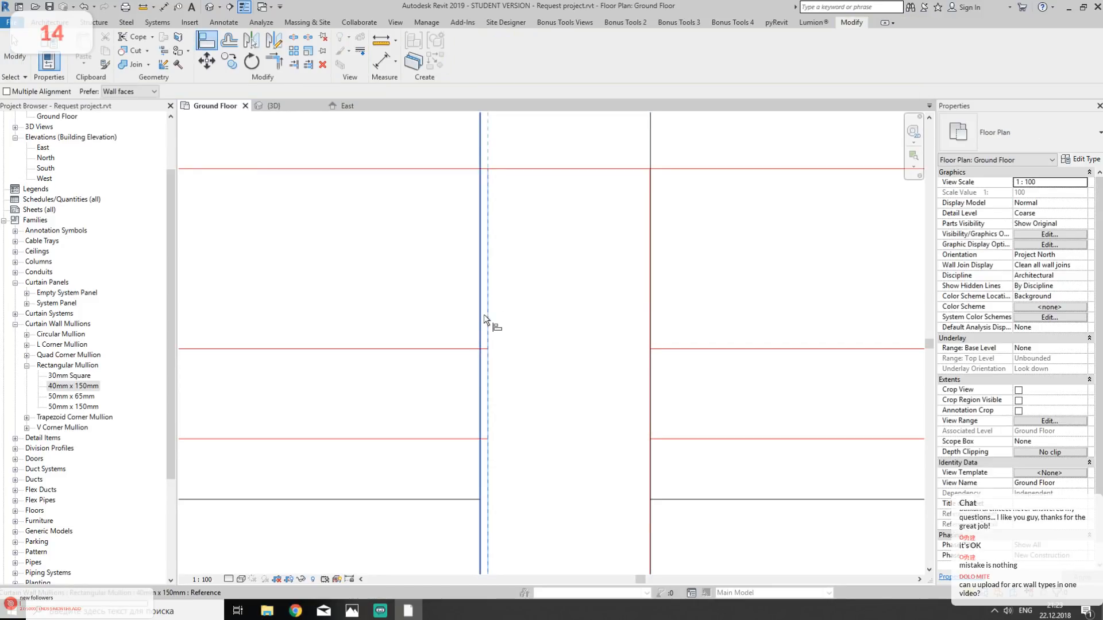
{"action": "left_click", "coordinate": [483, 325]}
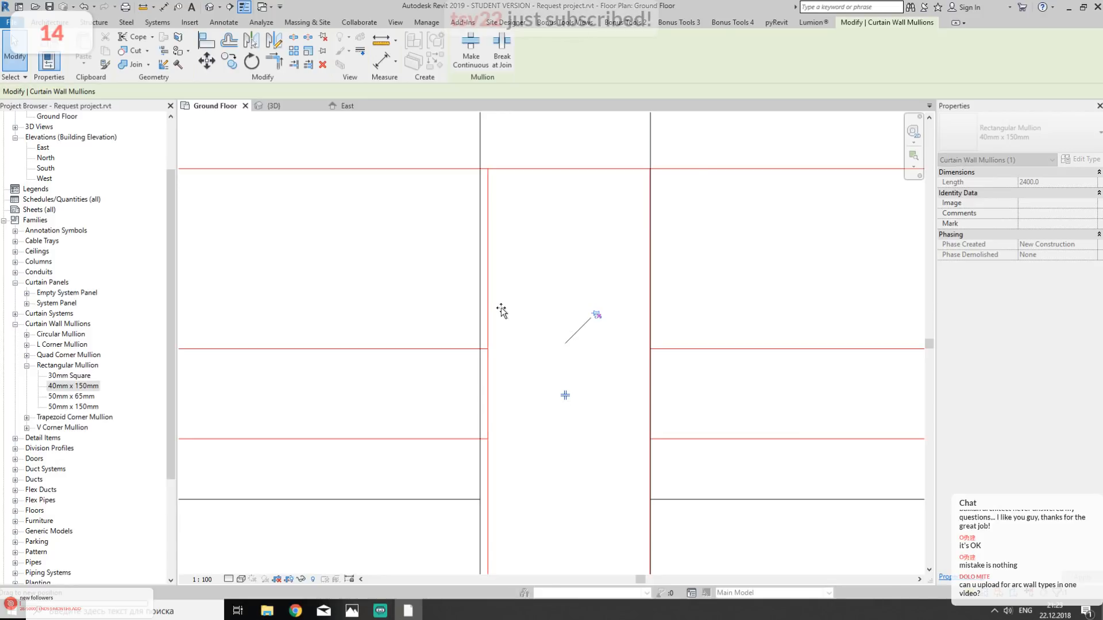
- Try to remove a segment of another vertical grid line on the south Storefront wall with Add/Remove Segments
{"action": "scroll", "coordinate": [551, 367], "scroll_direction": "down", "scroll_amount": 3}
{"action": "scroll", "coordinate": [550, 363], "scroll_direction": "down", "scroll_amount": 1}
{"action": "middle_click_drag", "start_coordinate": [549, 363], "coordinate": [491, 345]}
{"action": "left_click", "coordinate": [631, 370]}
{"action": "scroll", "coordinate": [633, 373], "scroll_direction": "down", "scroll_amount": 2}
{"action": "middle_click_drag", "start_coordinate": [643, 394], "coordinate": [250, 357]}
{"action": "middle_click_drag", "start_coordinate": [355, 386], "coordinate": [505, 414]}
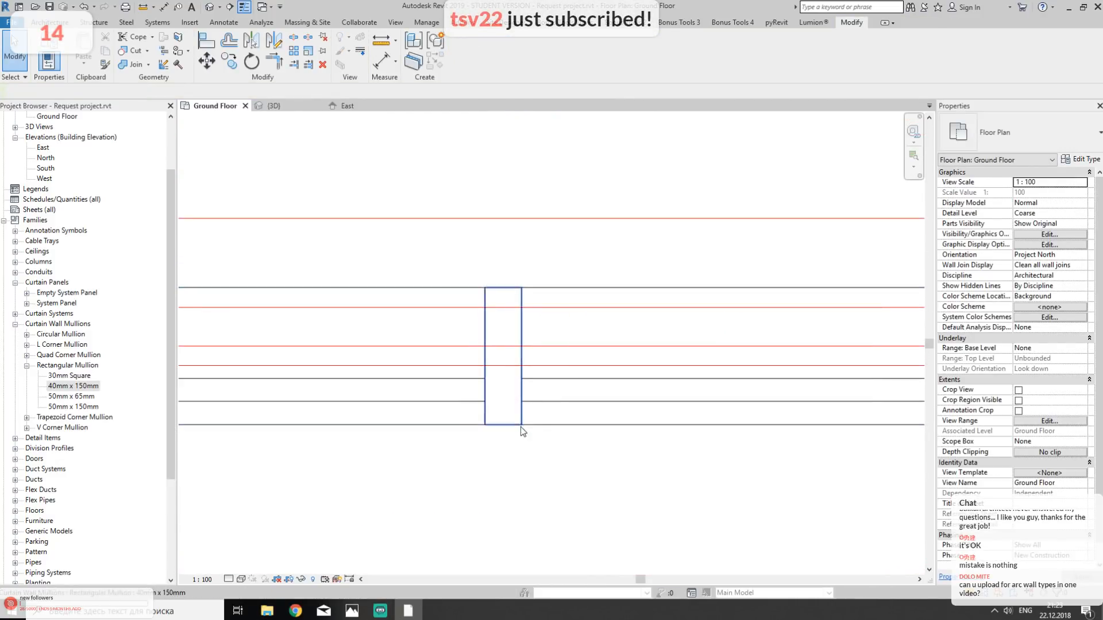
{"action": "left_click", "coordinate": [508, 337]}
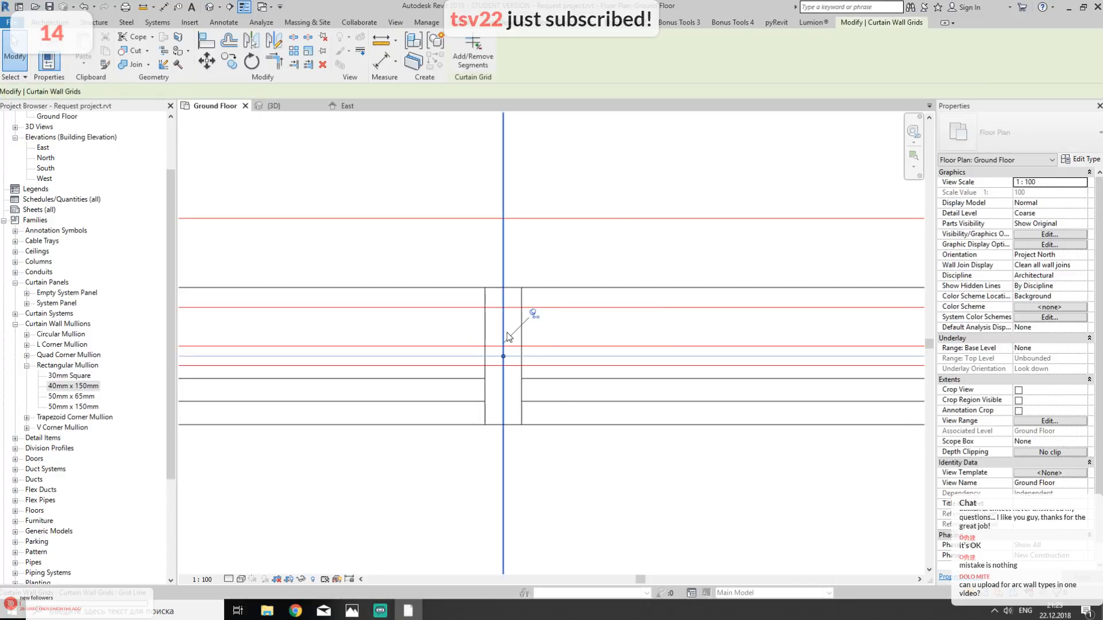
{"action": "left_click", "coordinate": [488, 62]}
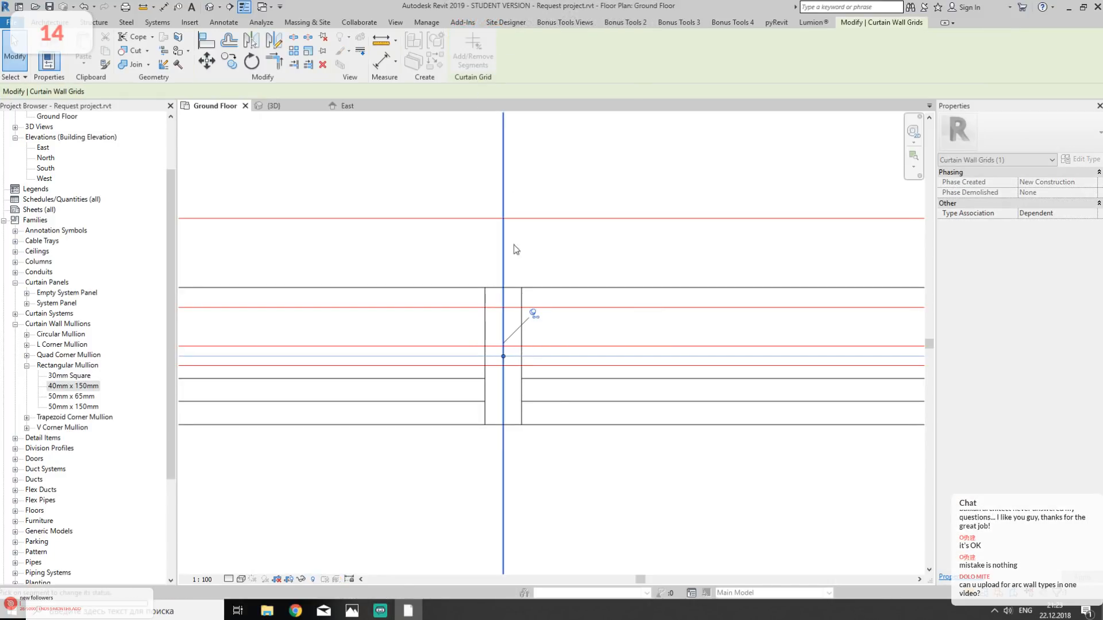
{"action": "left_click", "coordinate": [503, 330]}
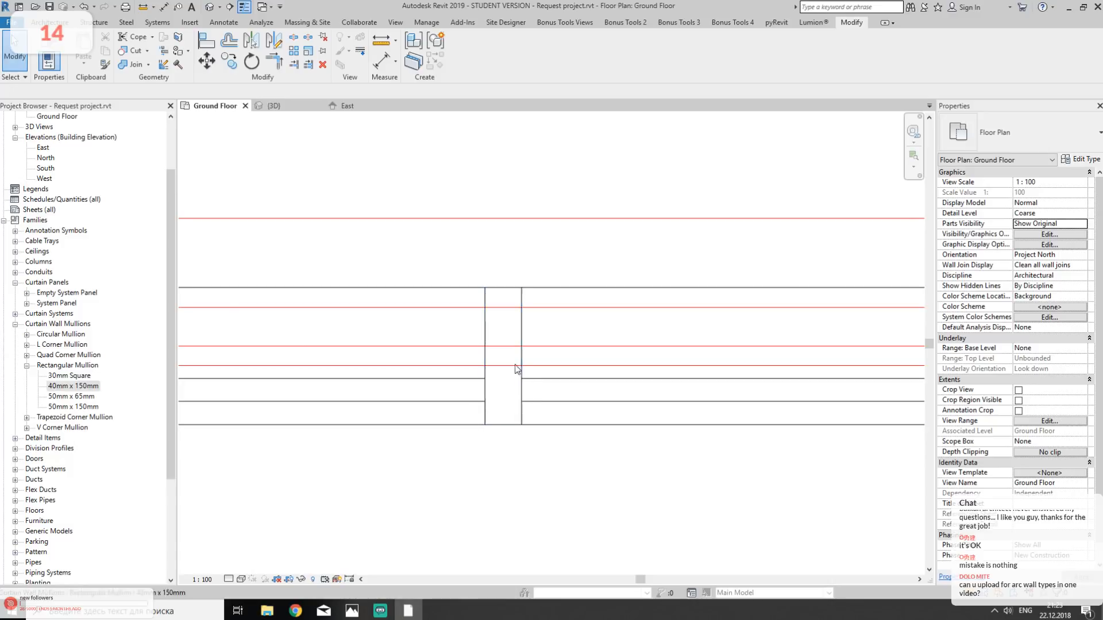
- In the 3D view, delete the lower and middle mullions on the south Storefront wall's vertical grid line nearest the east corner
{"action": "left_click", "coordinate": [210, 7]}
{"action": "middle_click_drag", "start_coordinate": [588, 423], "coordinate": [568, 376]}
{"action": "middle_click_drag", "start_coordinate": [567, 376], "coordinate": [379, 369]}
{"action": "scroll", "coordinate": [589, 290], "scroll_direction": "up", "scroll_amount": 3}
{"action": "left_click", "coordinate": [540, 339]}
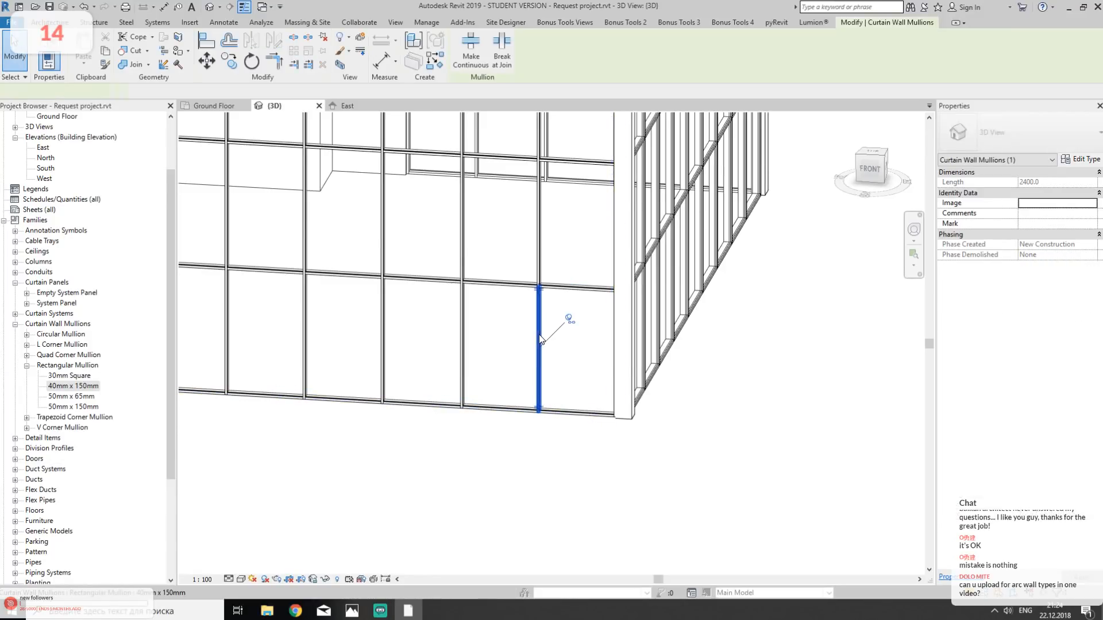
{"action": "key", "text": "Delete"}
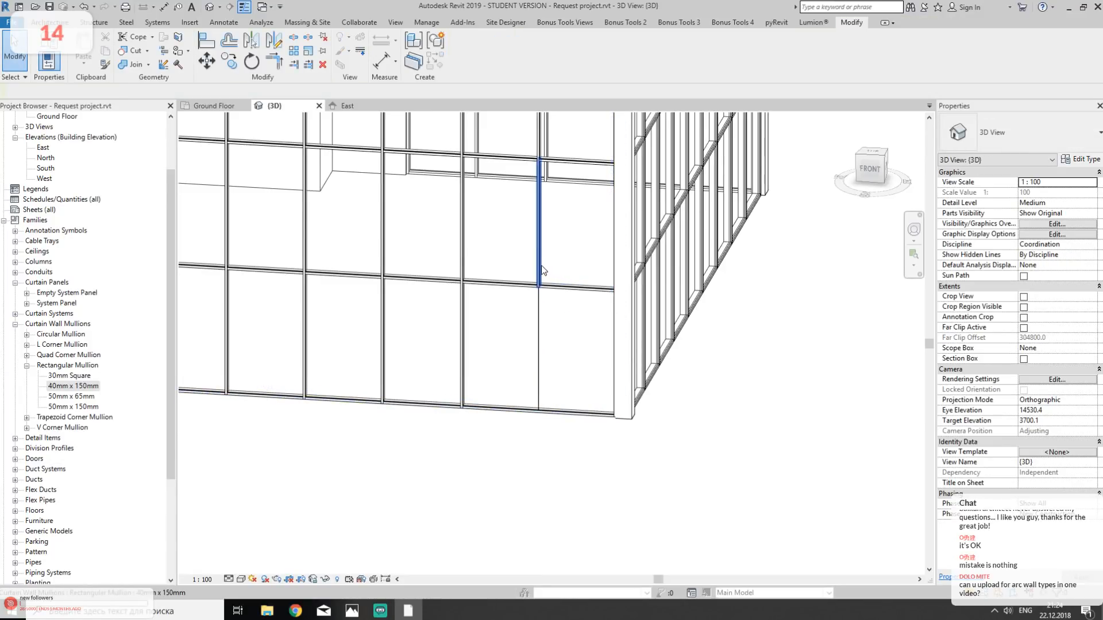
{"action": "left_click", "coordinate": [541, 270]}
{"action": "middle_click_drag", "start_coordinate": [550, 229], "coordinate": [559, 316]}
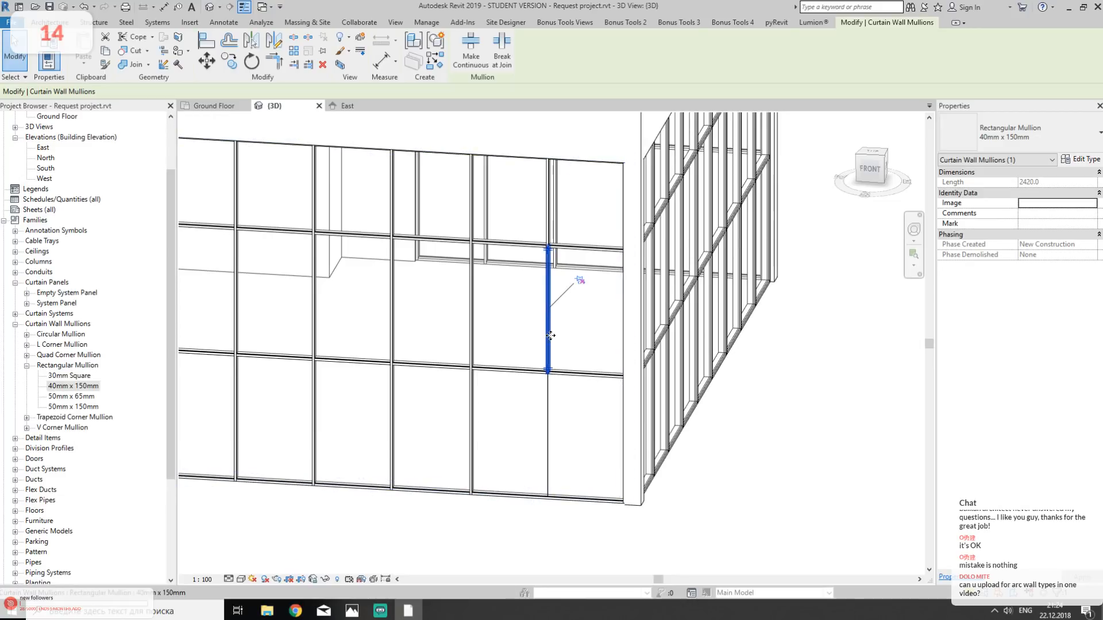
{"action": "key", "text": "Delete"}
- Remove all segments of the vertical grid line nearest the south Storefront wall's east corner with Add/Remove Segments
{"action": "left_click", "coordinate": [547, 419]}
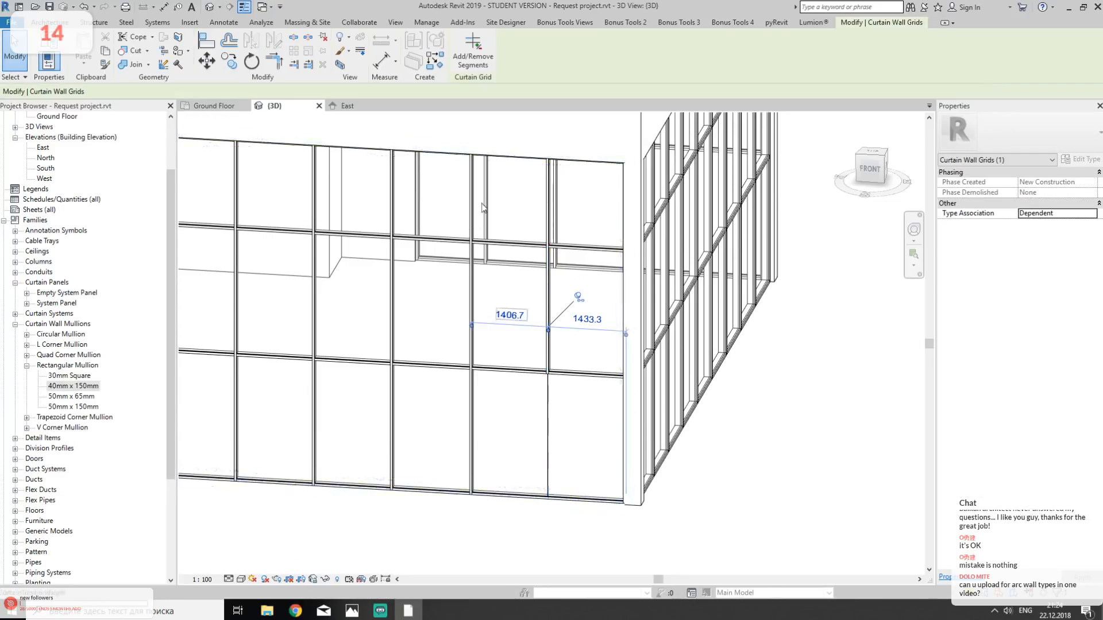
{"action": "left_click", "coordinate": [469, 54]}
{"action": "left_click", "coordinate": [549, 409]}
{"action": "left_click", "coordinate": [549, 345]}
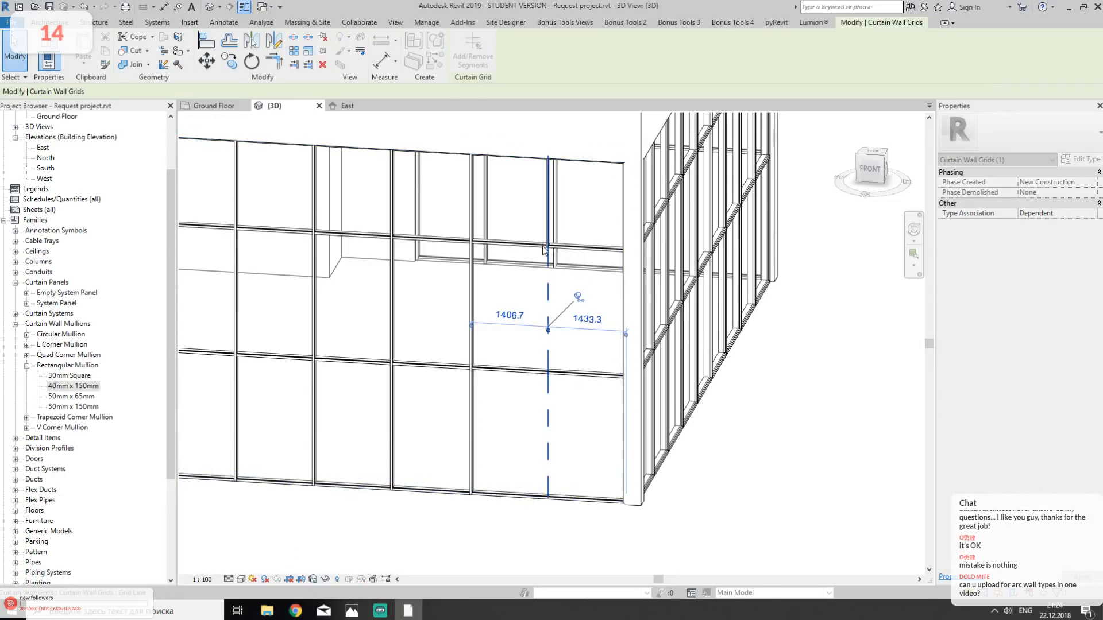
{"action": "left_click", "coordinate": [546, 226]}
{"action": "key", "text": "Escape"}
{"action": "key", "text": "Escape"}
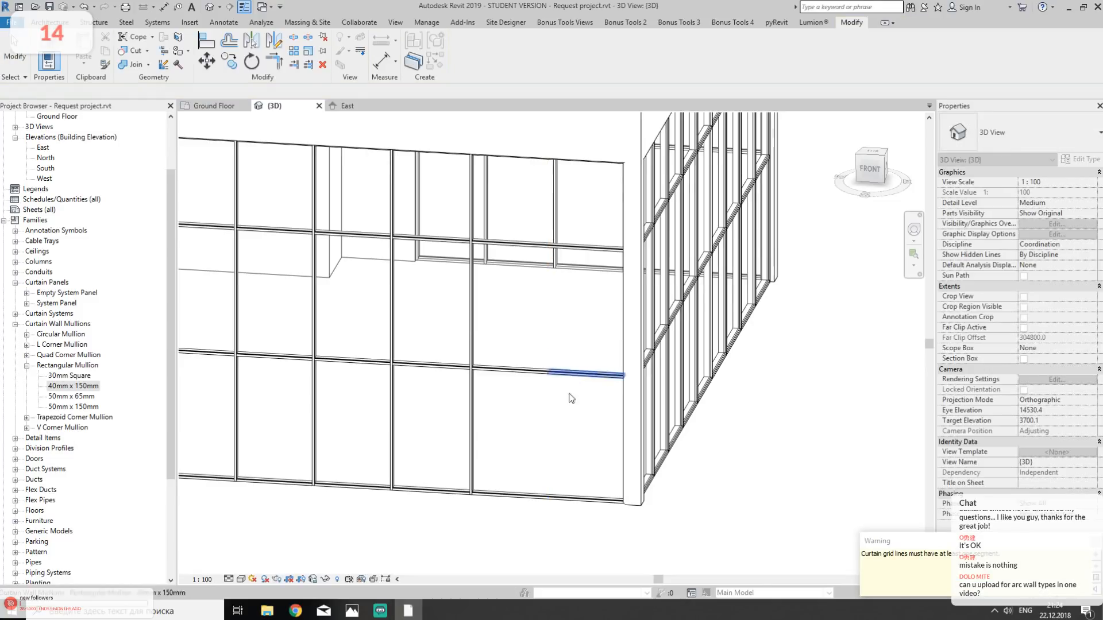
- Try to delete the emptied grid line near the south Storefront wall's east corner in the Ground Floor plan
{"action": "scroll", "coordinate": [547, 448], "scroll_direction": "down", "scroll_amount": 1}
{"action": "middle_click_drag", "start_coordinate": [546, 448], "coordinate": [562, 344]}
{"action": "left_click", "coordinate": [213, 106]}
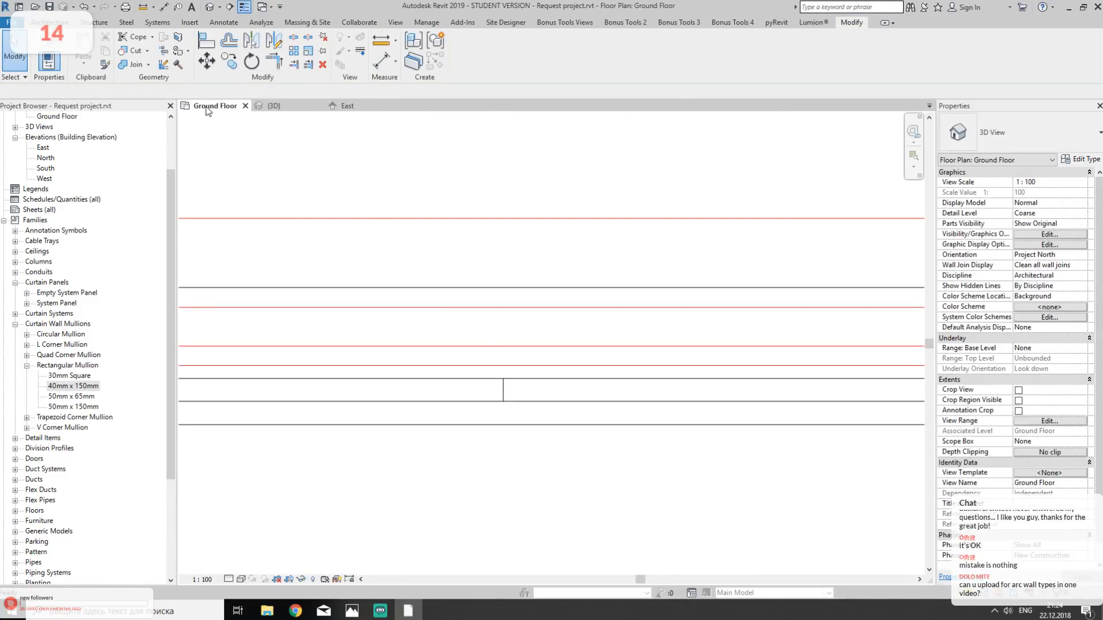
{"action": "scroll", "coordinate": [429, 374], "scroll_direction": "up", "scroll_amount": 3}
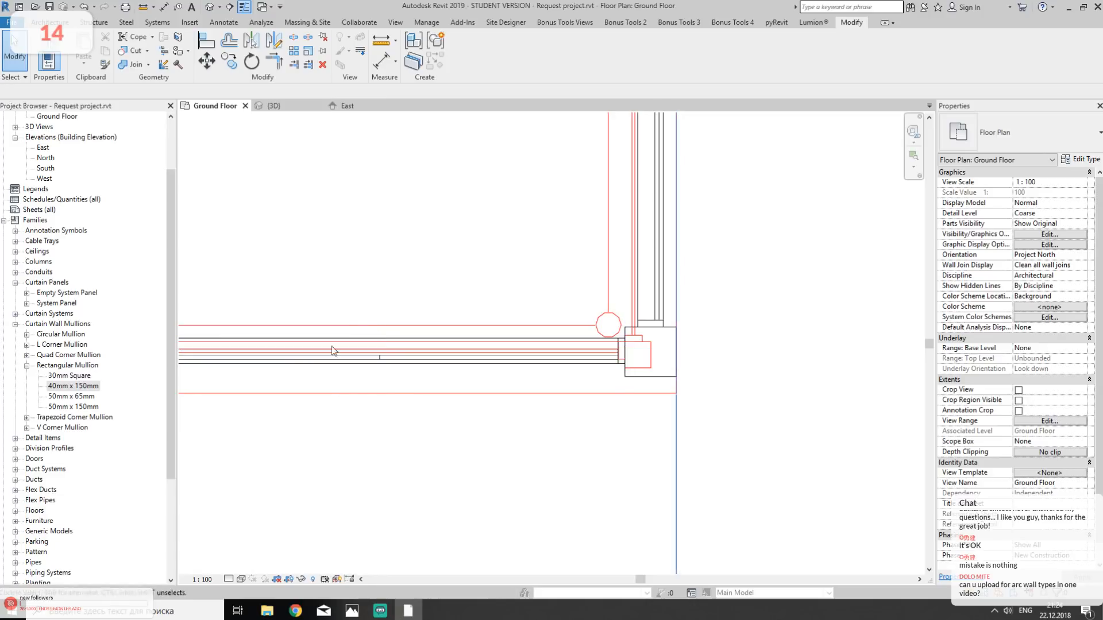
{"action": "scroll", "coordinate": [404, 357], "scroll_direction": "up", "scroll_amount": 4}
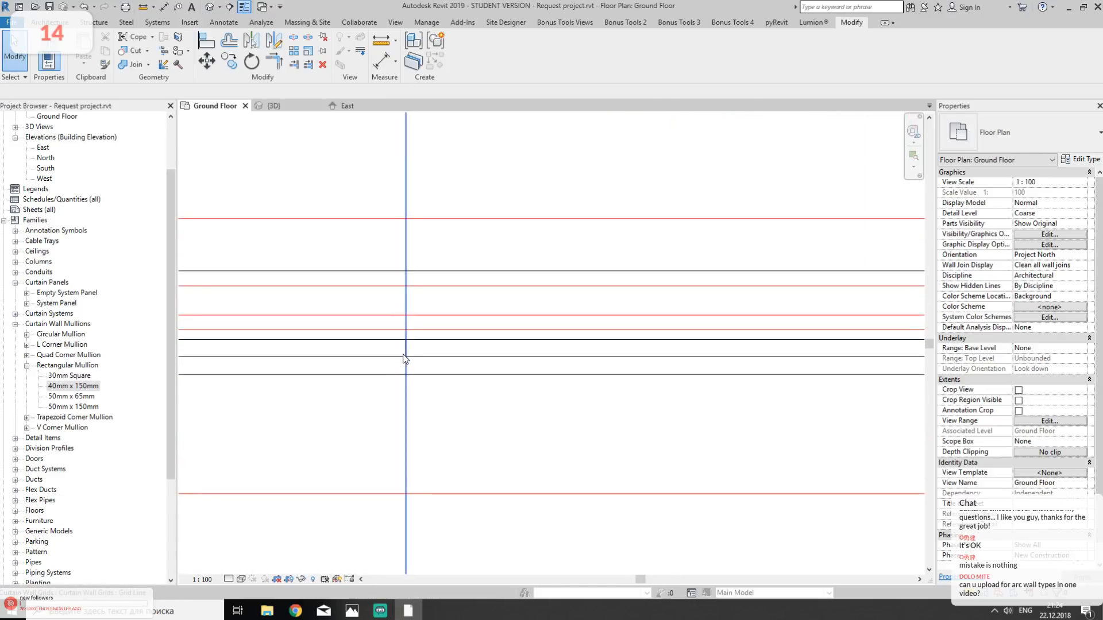
{"action": "left_click", "coordinate": [405, 357]}
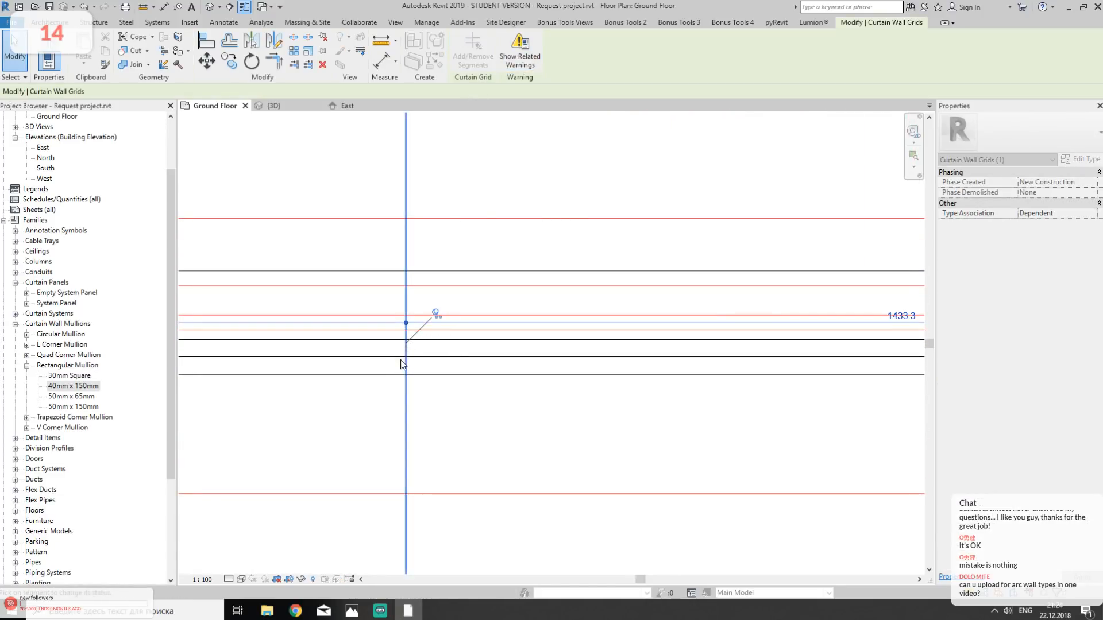
{"action": "key", "text": "Delete"}
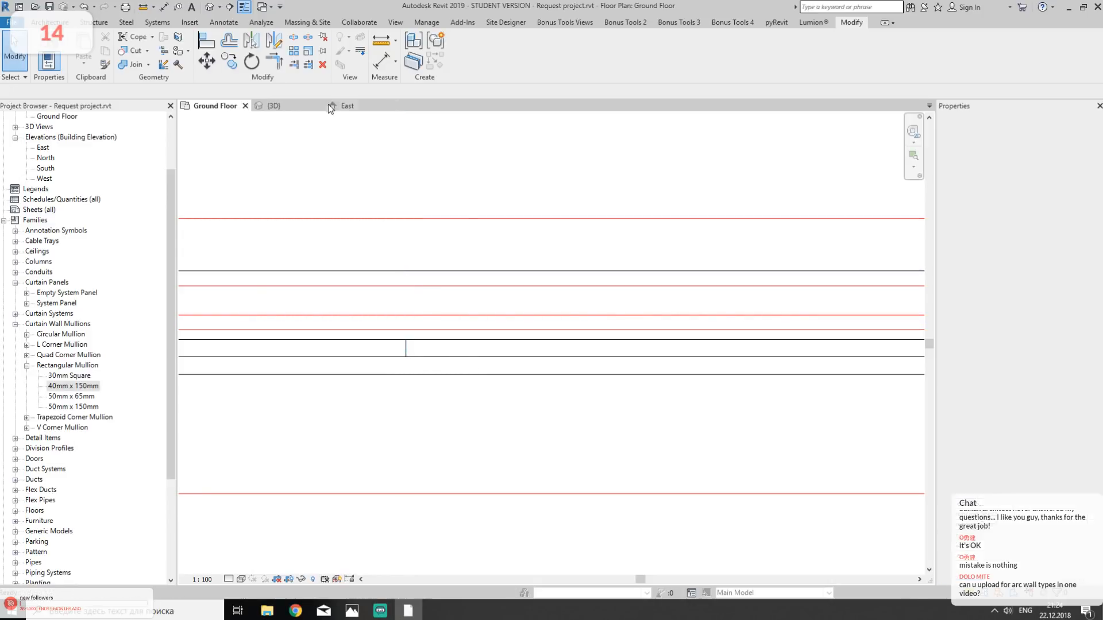
- Compare the south Storefront wall in the 3D view with the reference photo of the building
{"action": "left_click", "coordinate": [310, 106]}
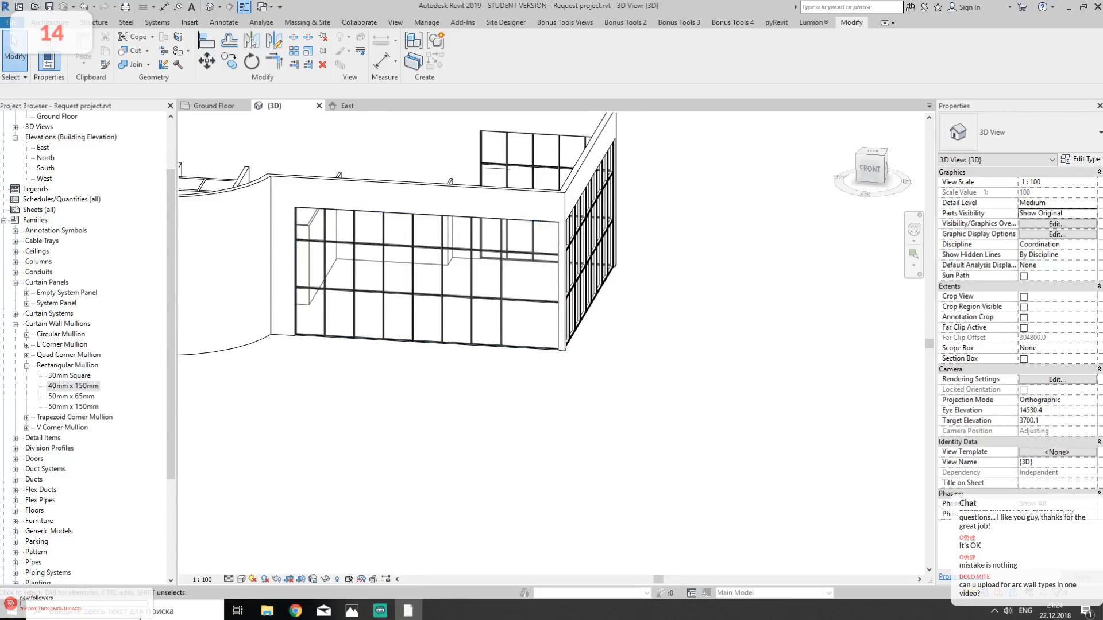
{"action": "left_click", "coordinate": [352, 610]}
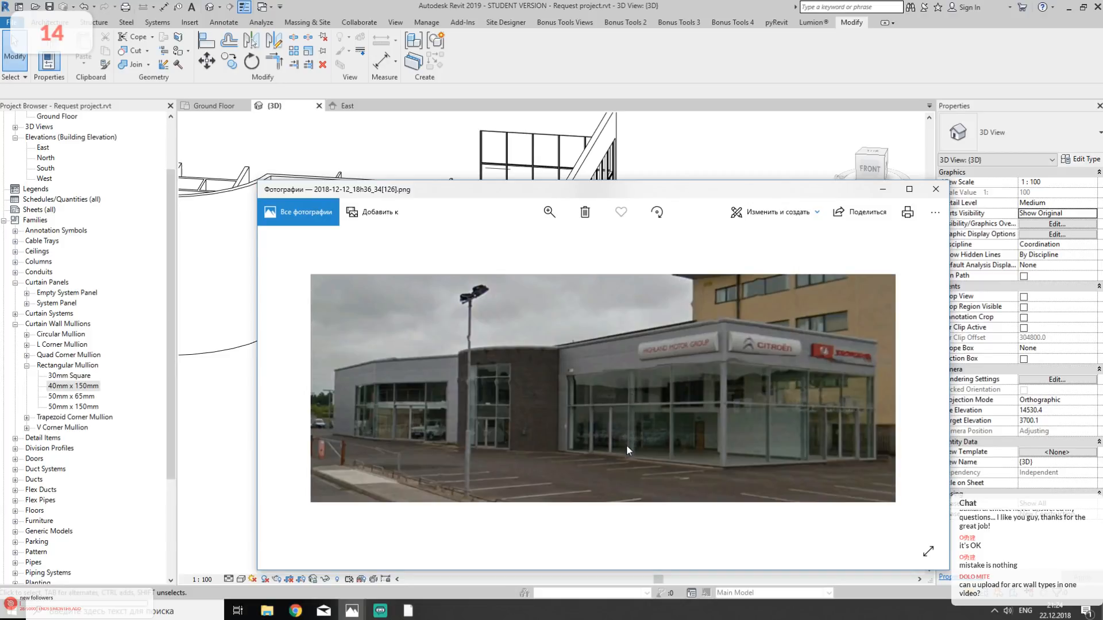
{"action": "left_click", "coordinate": [725, 161]}
{"action": "scroll", "coordinate": [495, 301], "scroll_direction": "up", "scroll_amount": 5}
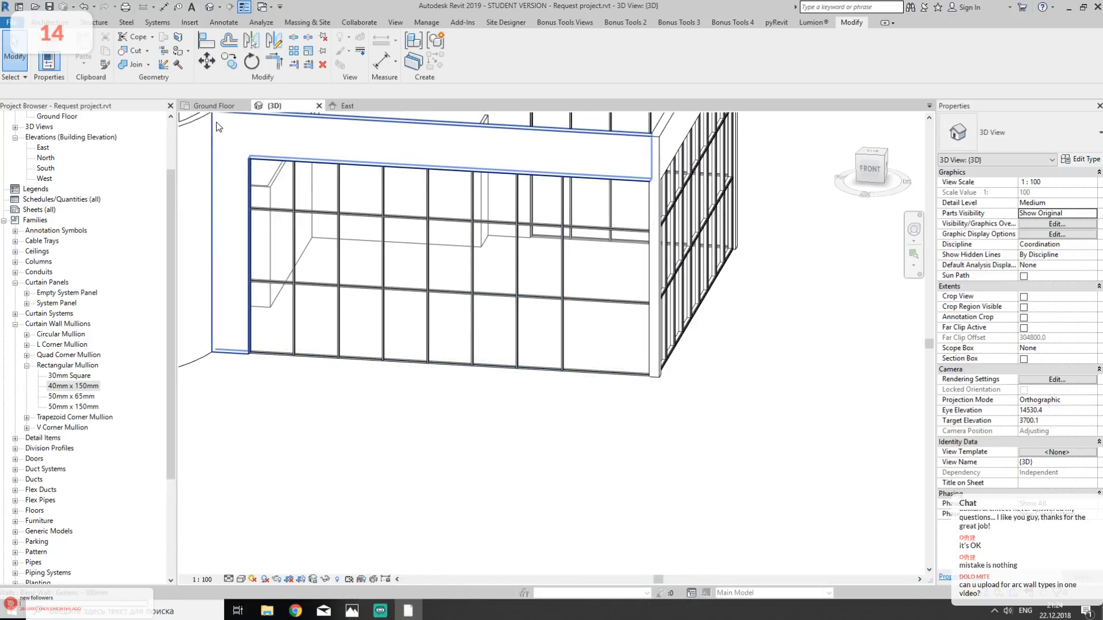
- In the Ground Floor plan, unpin the south Storefront wall's fifth vertical grid line from the west and move its mullion onto the DWG frame
{"action": "left_click", "coordinate": [215, 107]}
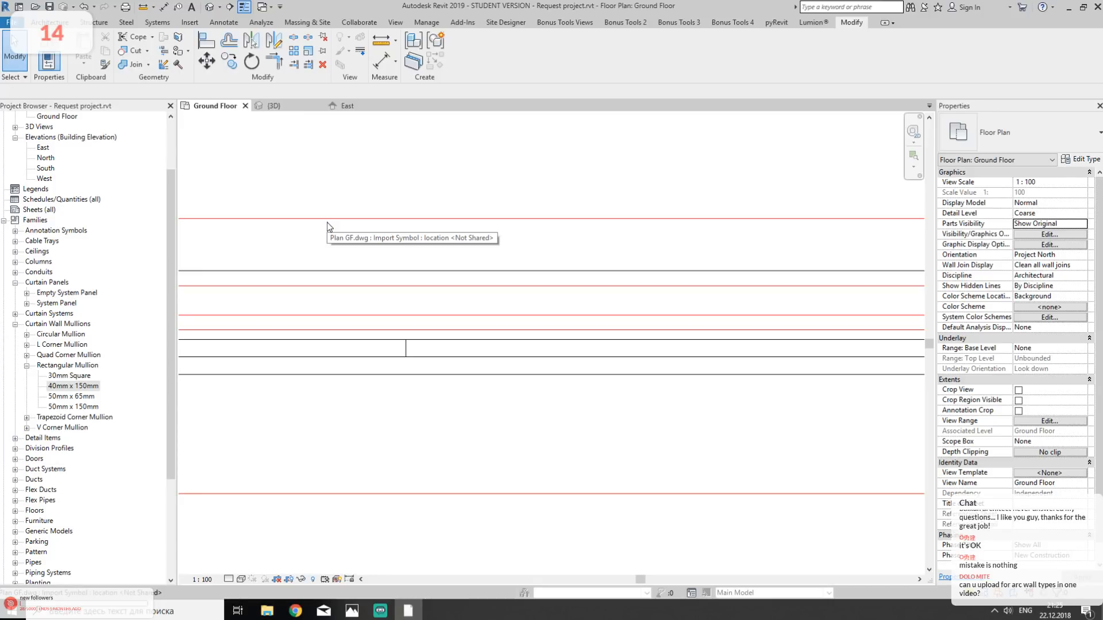
{"action": "scroll", "coordinate": [481, 332], "scroll_direction": "down", "scroll_amount": 4}
{"action": "middle_click_drag", "start_coordinate": [387, 332], "coordinate": [591, 385]}
{"action": "scroll", "coordinate": [591, 385], "scroll_direction": "down", "scroll_amount": 3}
{"action": "middle_click_drag", "start_coordinate": [436, 377], "coordinate": [572, 354]}
{"action": "scroll", "coordinate": [499, 355], "scroll_direction": "up", "scroll_amount": 2}
{"action": "scroll", "coordinate": [443, 367], "scroll_direction": "up", "scroll_amount": 5}
{"action": "scroll", "coordinate": [451, 347], "scroll_direction": "down", "scroll_amount": 3}
{"action": "middle_click_drag", "start_coordinate": [381, 377], "coordinate": [696, 356]}
{"action": "scroll", "coordinate": [436, 332], "scroll_direction": "up", "scroll_amount": 3}
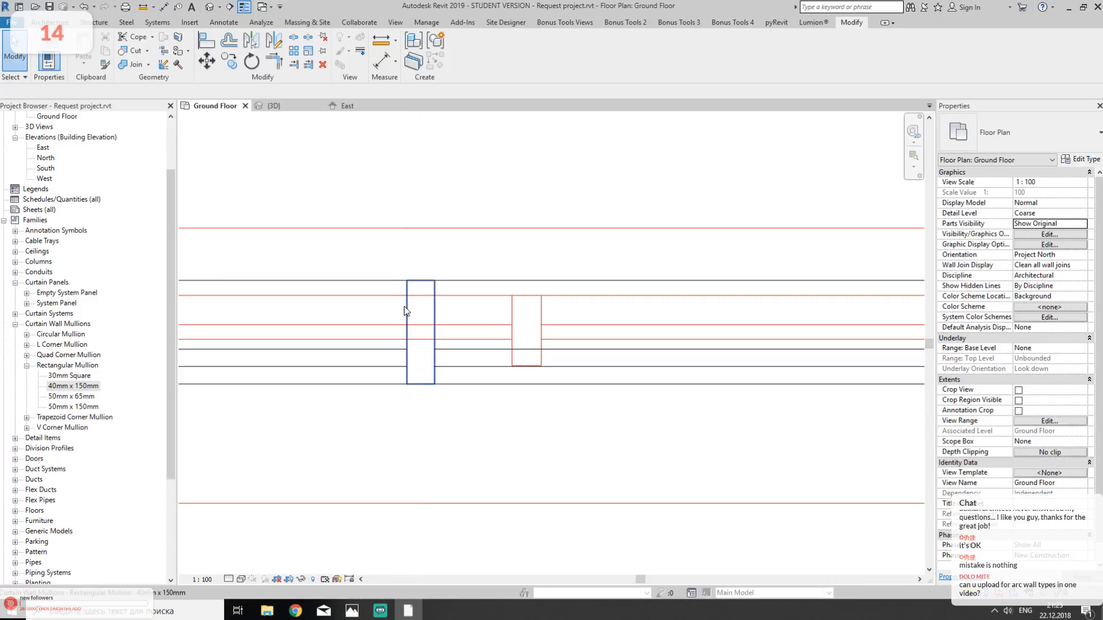
{"action": "left_click", "coordinate": [405, 307]}
{"action": "left_click", "coordinate": [422, 314]}
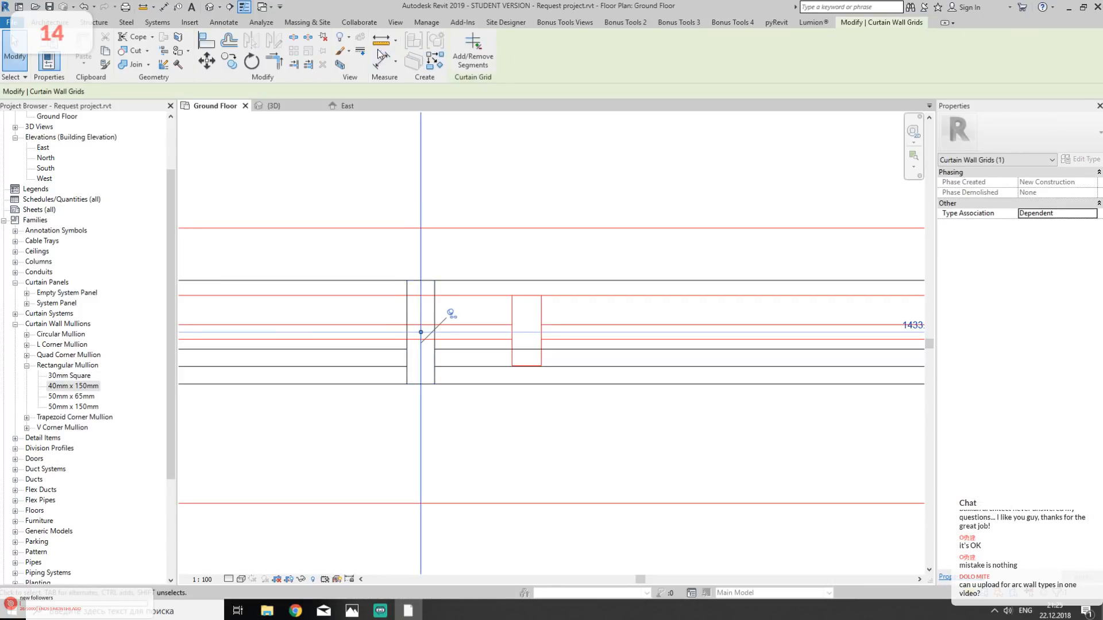
{"action": "left_click", "coordinate": [324, 38]}
{"action": "left_click_drag", "start_coordinate": [420, 310], "coordinate": [526, 303]}
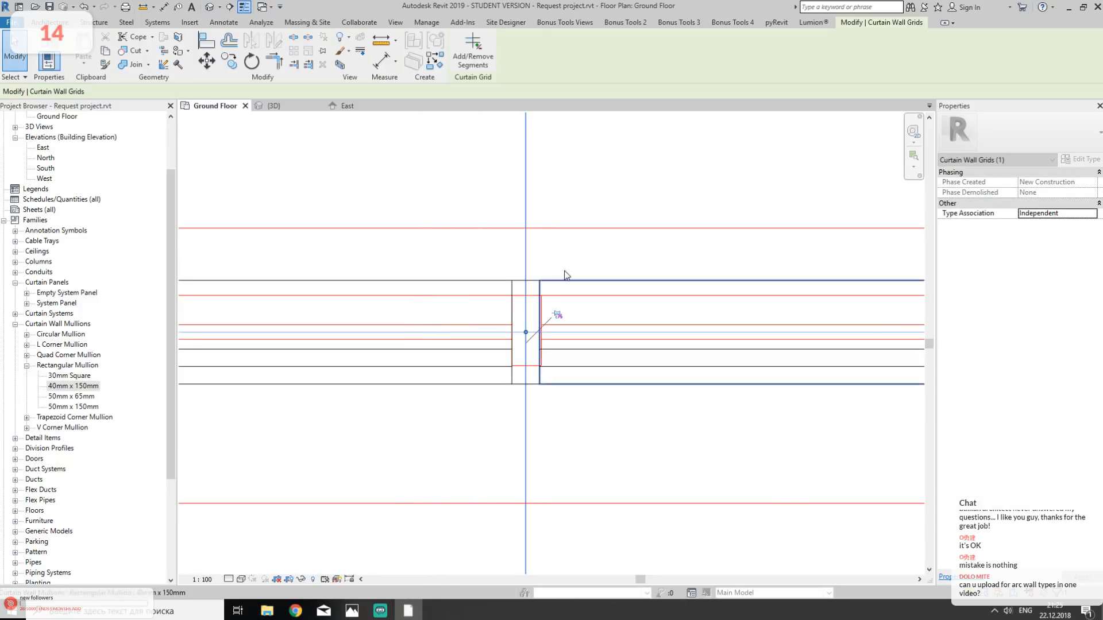
{"action": "scroll", "coordinate": [569, 270], "scroll_direction": "down", "scroll_amount": 5}
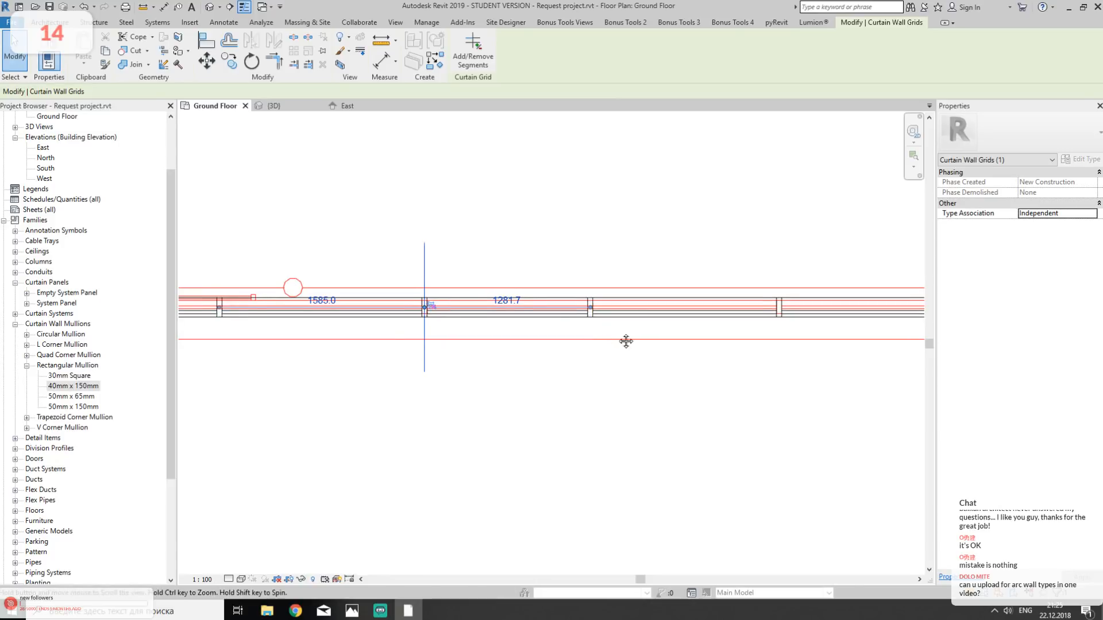
- In the 3D view, remove all segments of the vertical grid line just east of the moved one on the south Storefront wall
{"action": "left_click", "coordinate": [281, 106]}
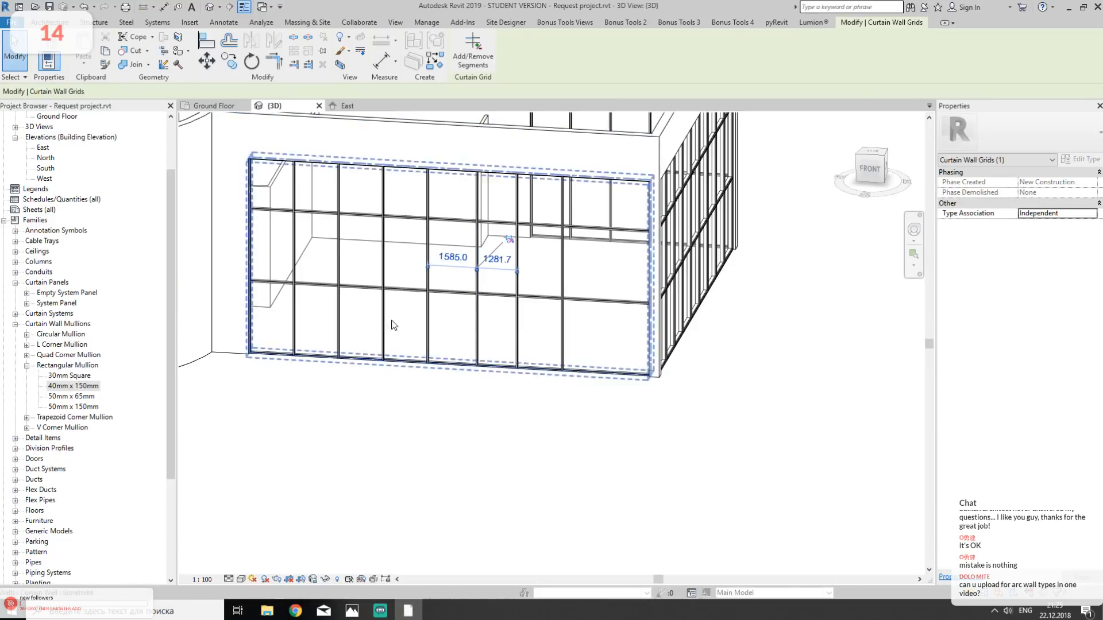
{"action": "scroll", "coordinate": [460, 295], "scroll_direction": "up", "scroll_amount": 8}
{"action": "middle_click_drag", "start_coordinate": [562, 325], "coordinate": [559, 328]}
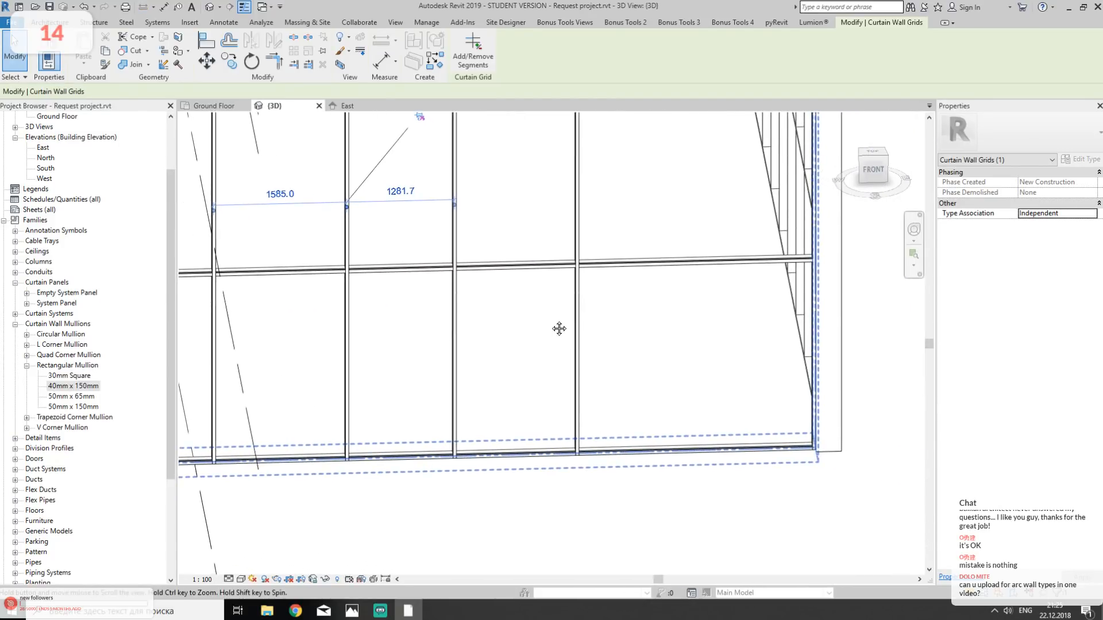
{"action": "left_click", "coordinate": [455, 361]}
{"action": "scroll", "coordinate": [456, 327], "scroll_direction": "down", "scroll_amount": 3}
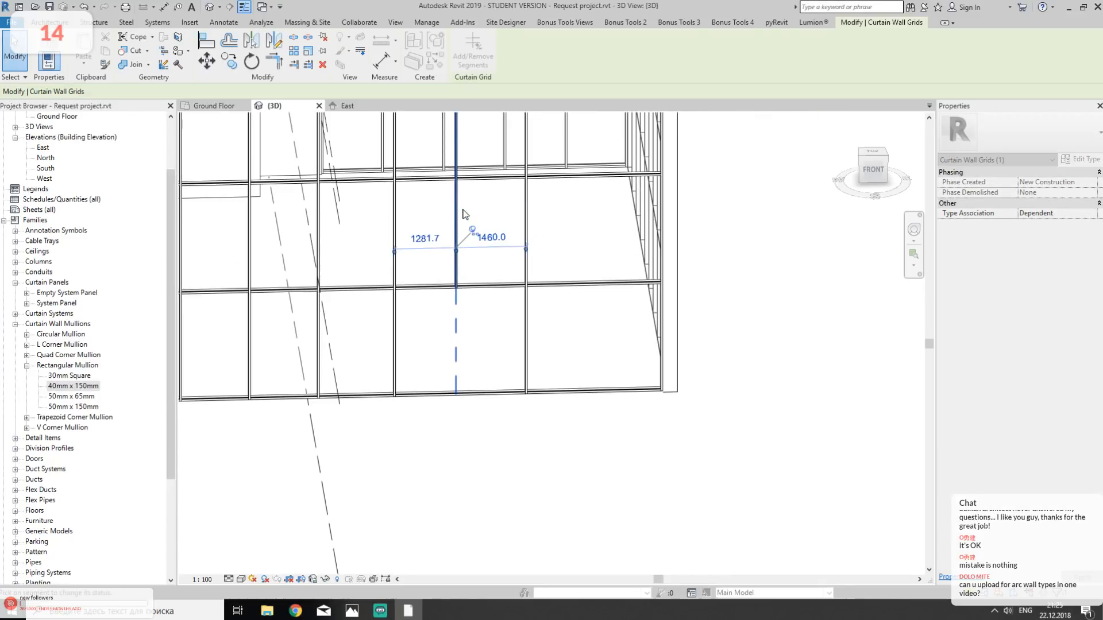
{"action": "left_click", "coordinate": [458, 206]}
{"action": "left_click", "coordinate": [458, 159]}
{"action": "middle_click_drag", "start_coordinate": [480, 192], "coordinate": [534, 310]}
{"action": "key", "text": "Escape"}
{"action": "middle_click_drag", "start_coordinate": [421, 392], "coordinate": [624, 416]}
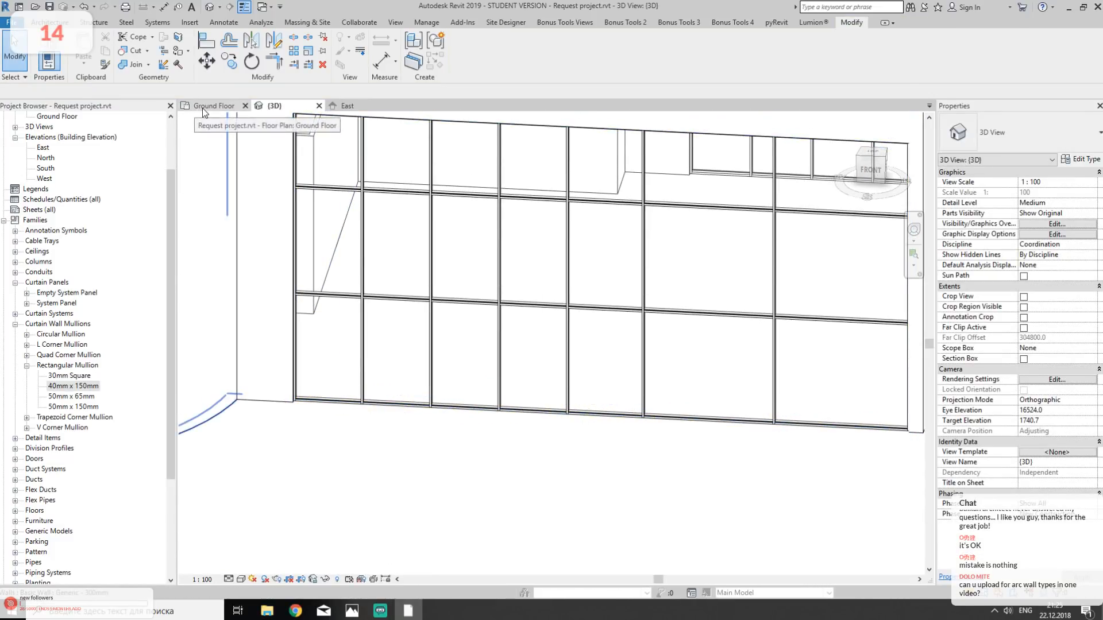
- Examine in the Ground Floor plan how the south Storefront wall's remaining western mullions line up with the DWG frames
{"action": "left_click", "coordinate": [202, 108]}
{"action": "scroll", "coordinate": [635, 291], "scroll_direction": "down", "scroll_amount": 3}
{"action": "scroll", "coordinate": [479, 299], "scroll_direction": "up", "scroll_amount": 2}
{"action": "left_click_drag", "start_coordinate": [512, 263], "coordinate": [587, 391]}
{"action": "scroll", "coordinate": [477, 276], "scroll_direction": "up", "scroll_amount": 2}
{"action": "key", "text": "Escape"}
{"action": "scroll", "coordinate": [573, 329], "scroll_direction": "up", "scroll_amount": 2}
{"action": "middle_click_drag", "start_coordinate": [287, 409], "coordinate": [718, 406]}
{"action": "left_click_drag", "start_coordinate": [497, 210], "coordinate": [602, 442]}
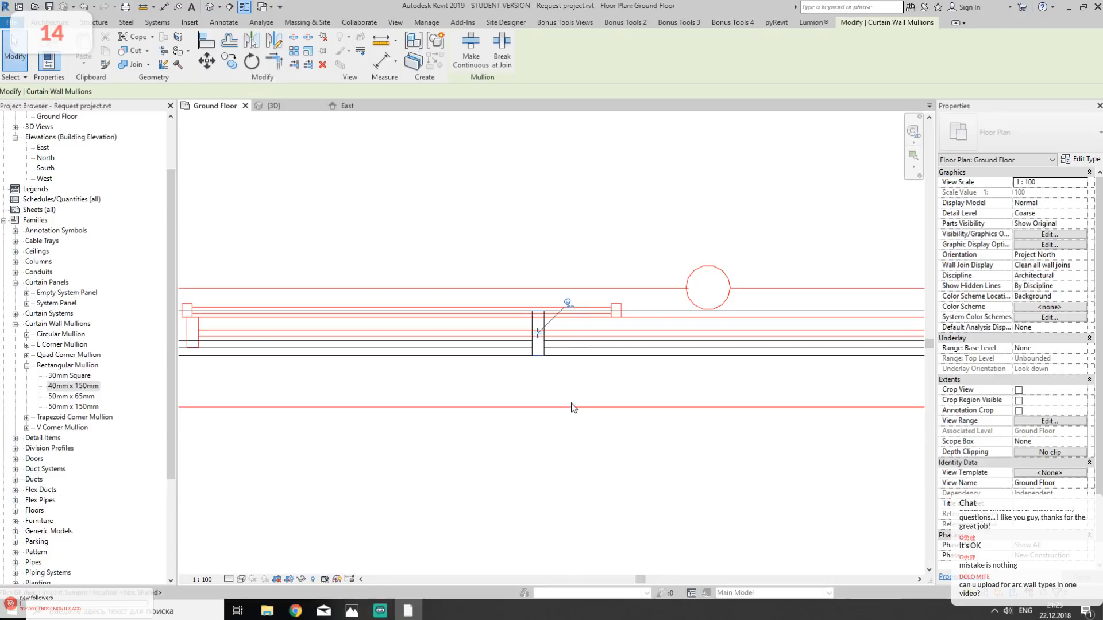
{"action": "scroll", "coordinate": [571, 396], "scroll_direction": "down", "scroll_amount": 2}
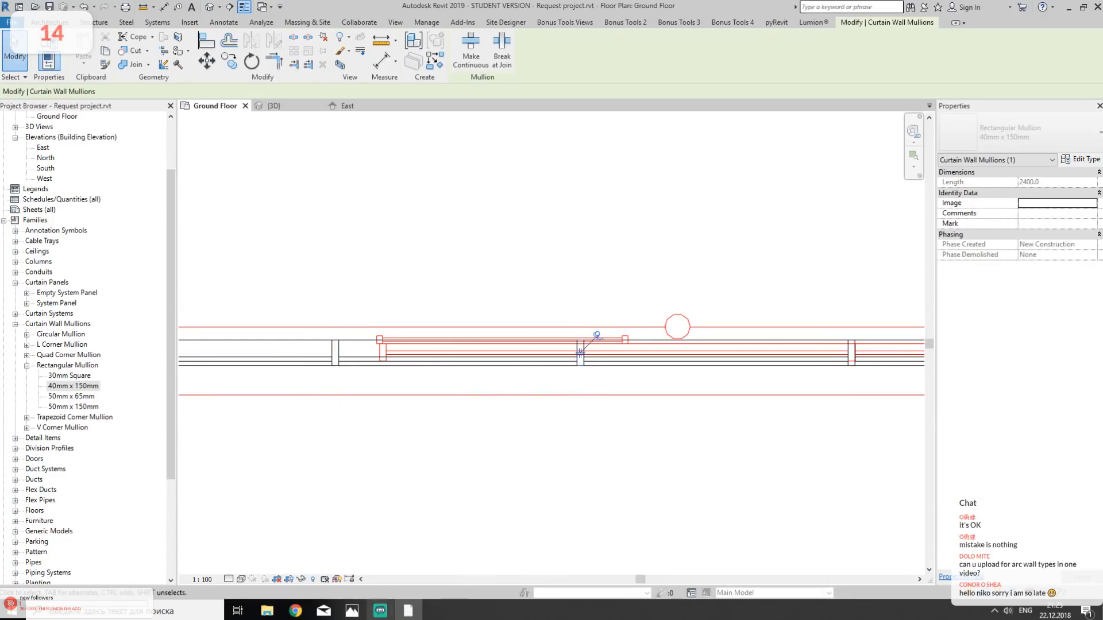
- Check the window divisions in the reference photo against the whole south Storefront wall in plan
{"action": "mouse_move", "coordinate": [352, 611]}
{"action": "left_click", "coordinate": [378, 587]}
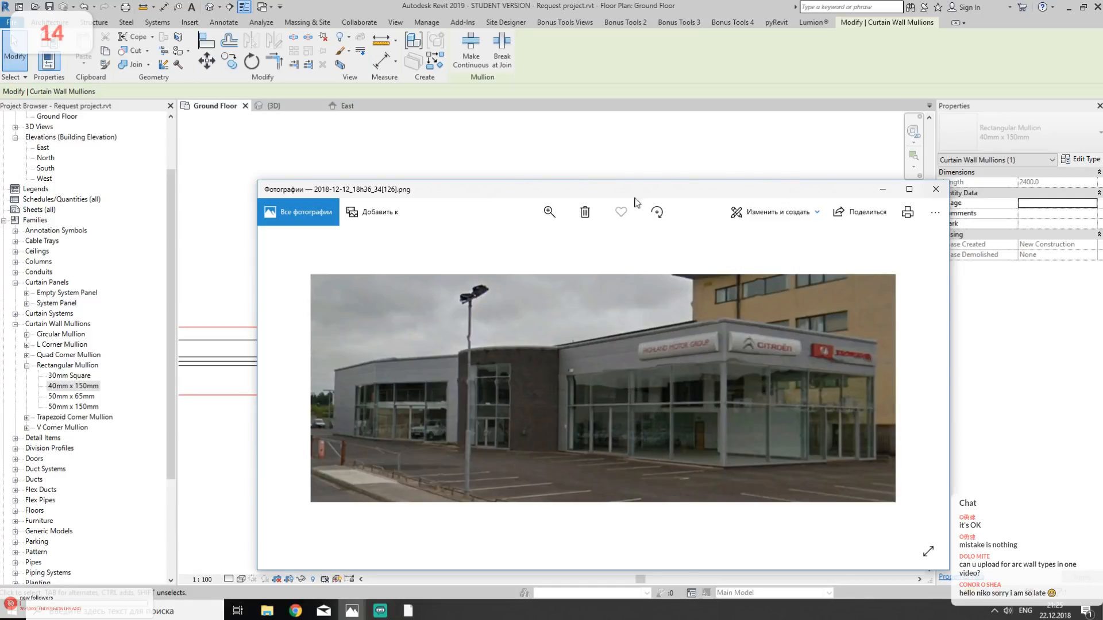
{"action": "left_click", "coordinate": [654, 2]}
{"action": "scroll", "coordinate": [566, 279], "scroll_direction": "down", "scroll_amount": 5}
{"action": "middle_click_drag", "start_coordinate": [609, 328], "coordinate": [553, 360]}
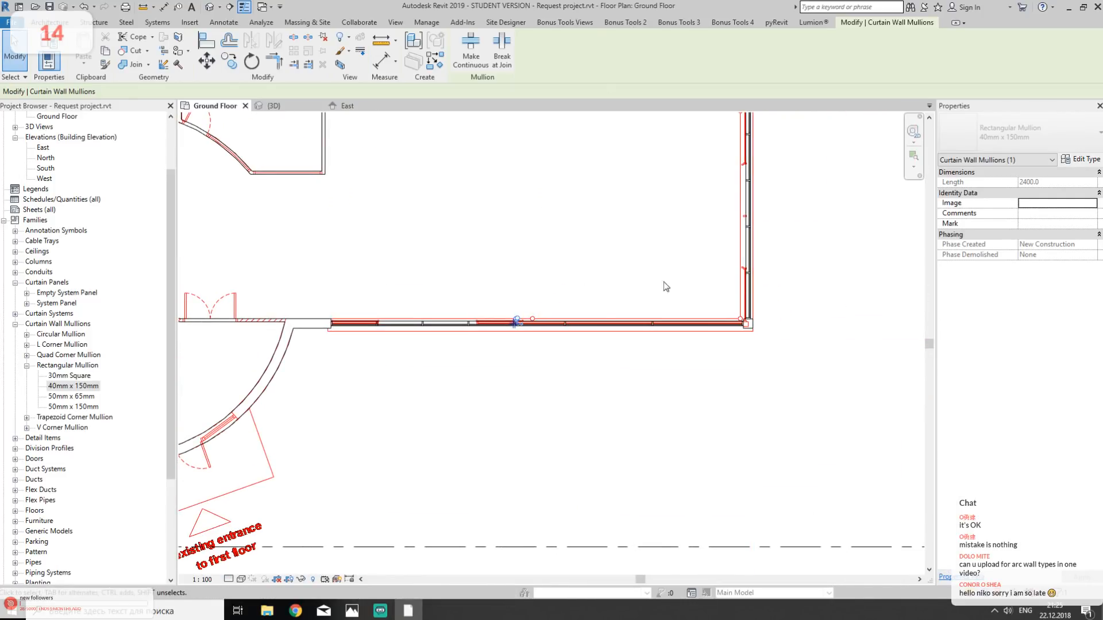
- In the 3D view, remove all segments of the south Storefront wall's fourth vertical grid line from the west with Add/Remove Segments
{"action": "left_click", "coordinate": [287, 105]}
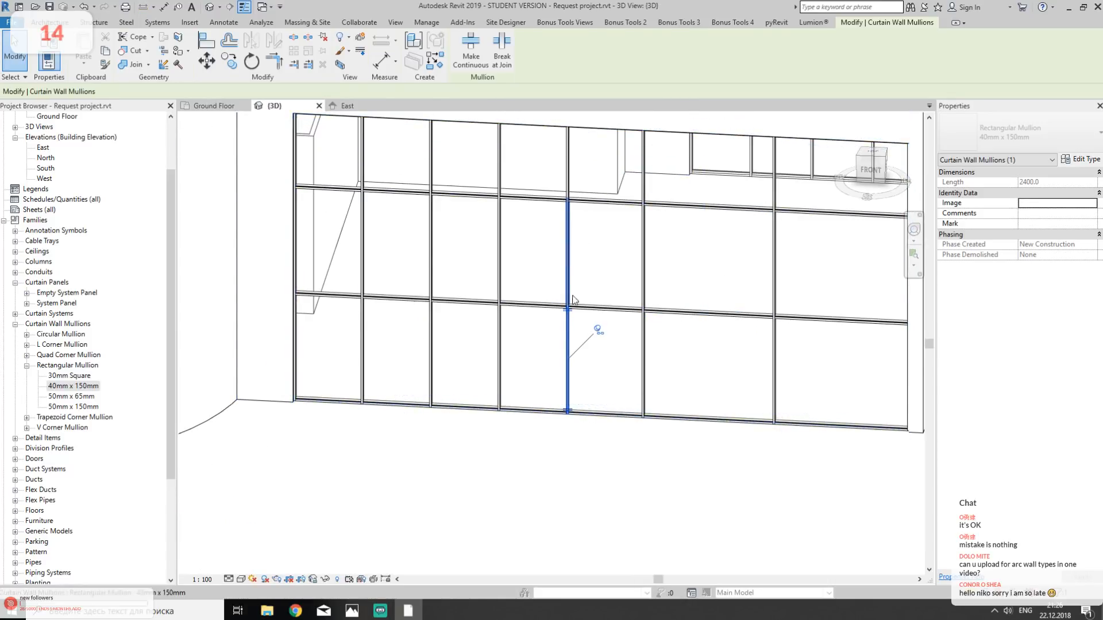
{"action": "left_click", "coordinate": [571, 351]}
{"action": "middle_click_drag", "start_coordinate": [583, 344], "coordinate": [598, 426]}
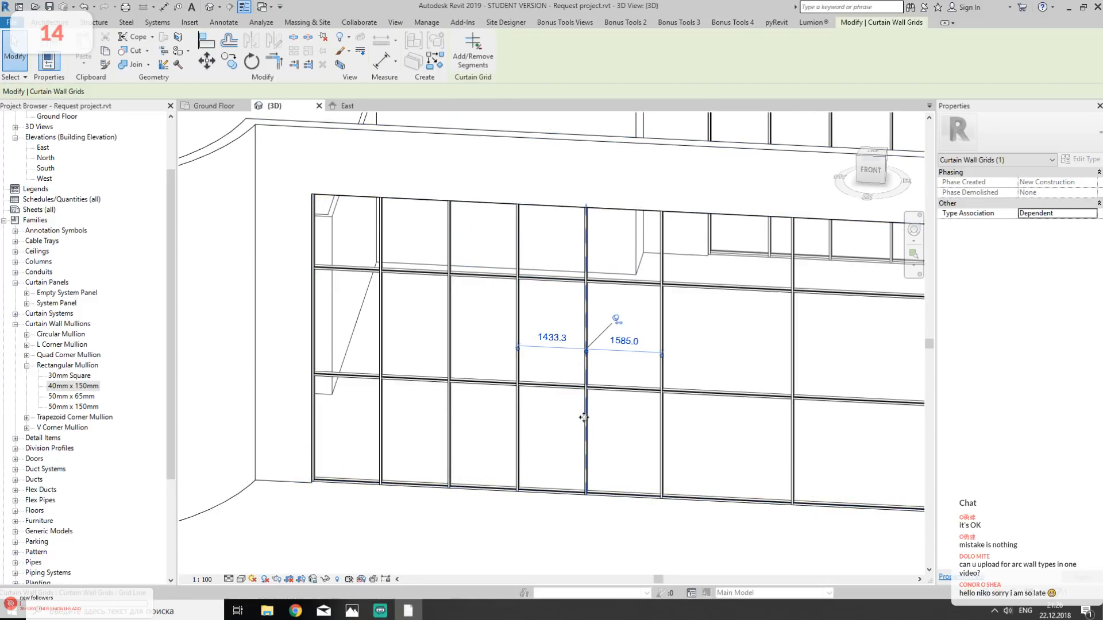
{"action": "left_click", "coordinate": [473, 53]}
{"action": "left_click", "coordinate": [586, 411]}
{"action": "left_click", "coordinate": [589, 310]}
{"action": "left_click", "coordinate": [585, 261]}
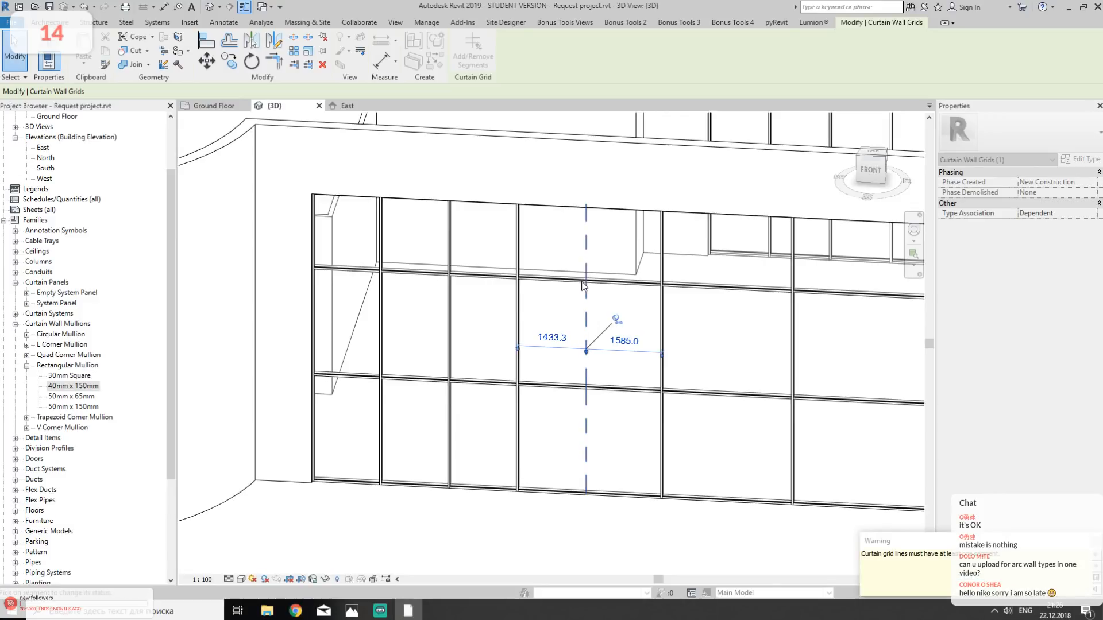
{"action": "key", "text": "Escape"}
{"action": "key", "text": "Escape"}
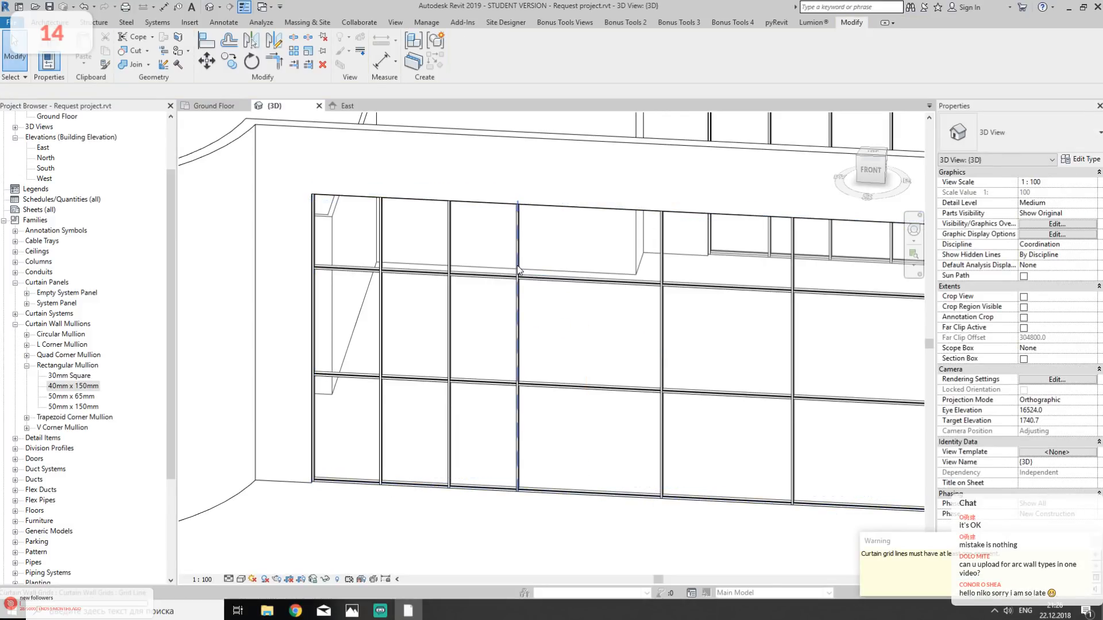
- Remove all segments of the south Storefront wall's third vertical grid line from the west
{"action": "left_click", "coordinate": [518, 270]}
{"action": "left_click", "coordinate": [519, 247]}
{"action": "left_click", "coordinate": [517, 352]}
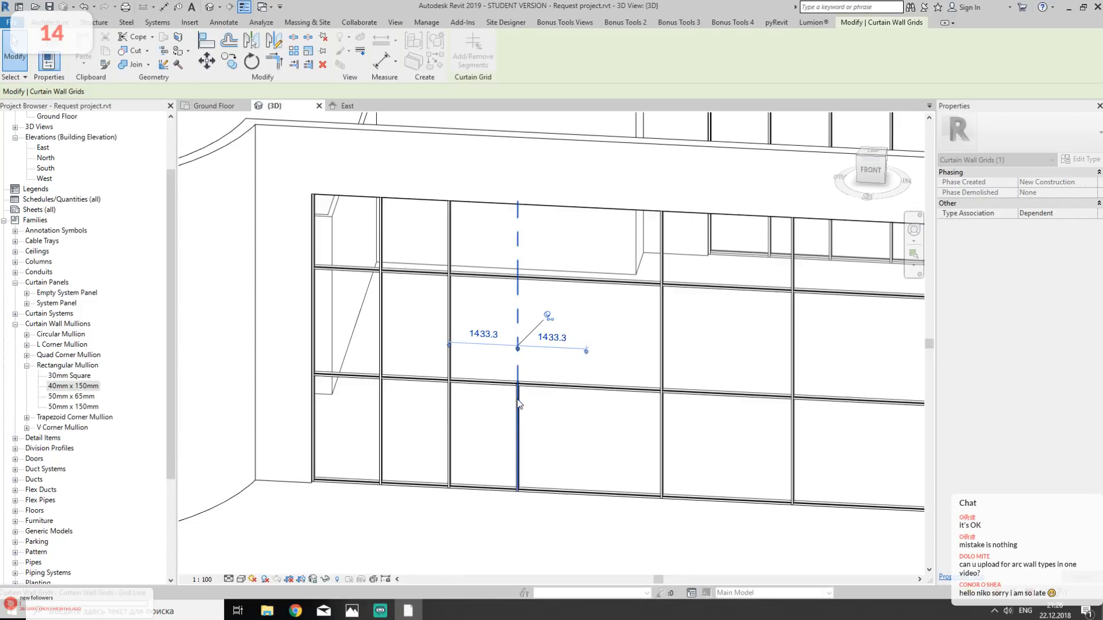
{"action": "key", "text": "Escape"}
- Check the bay layout in the reference photo and remove all segments of the south Storefront wall's westernmost vertical grid line
{"action": "mouse_move", "coordinate": [352, 611]}
{"action": "left_click", "coordinate": [396, 560]}
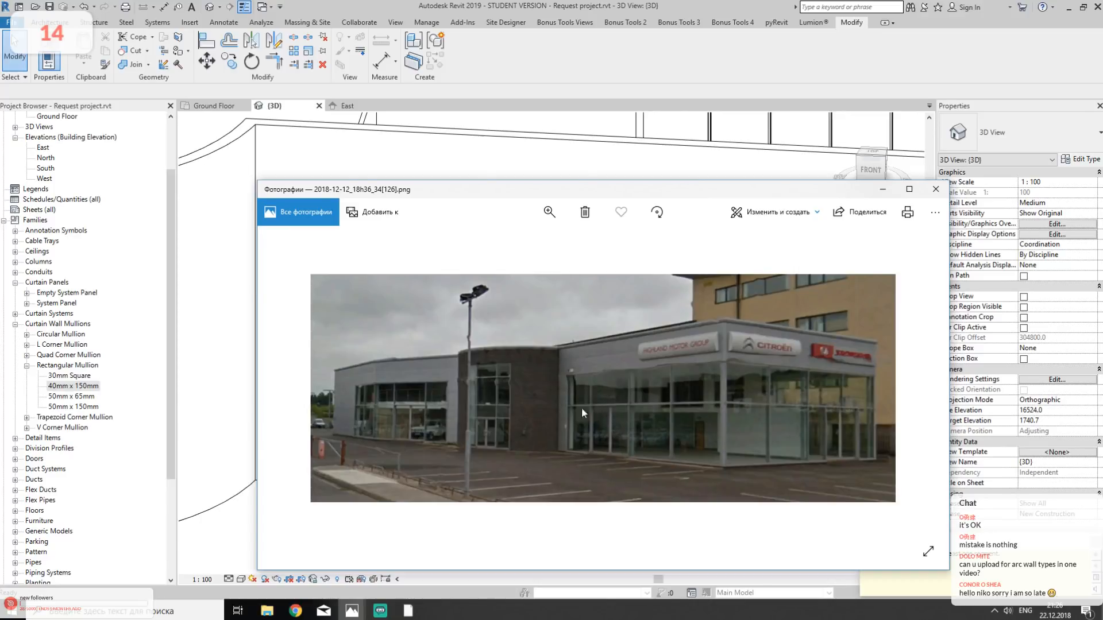
{"action": "left_click", "coordinate": [558, 5]}
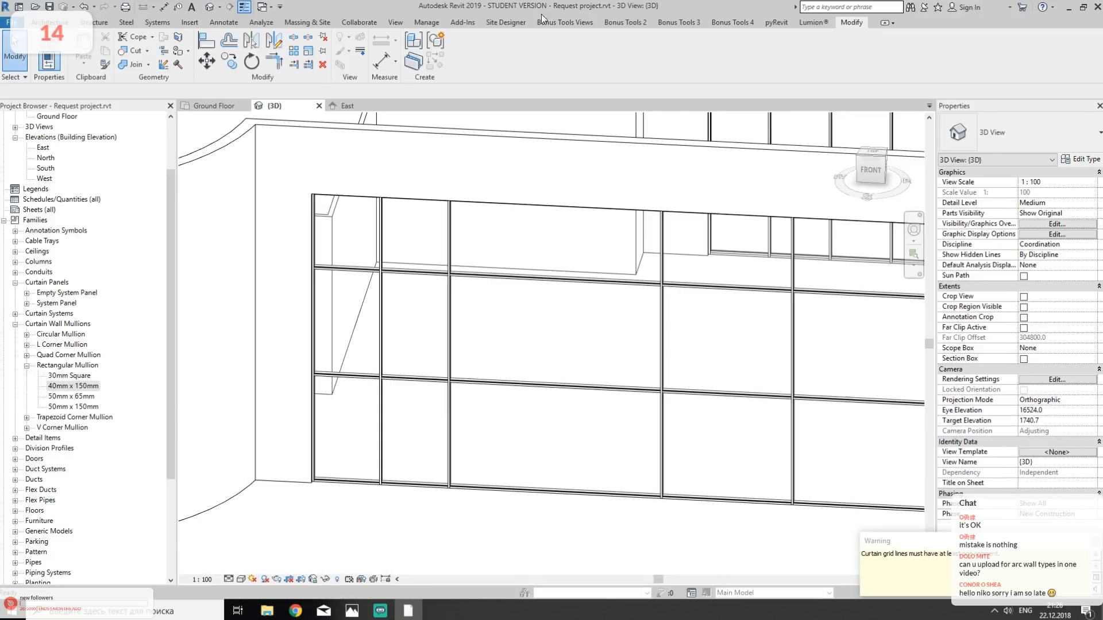
{"action": "left_click", "coordinate": [380, 247]}
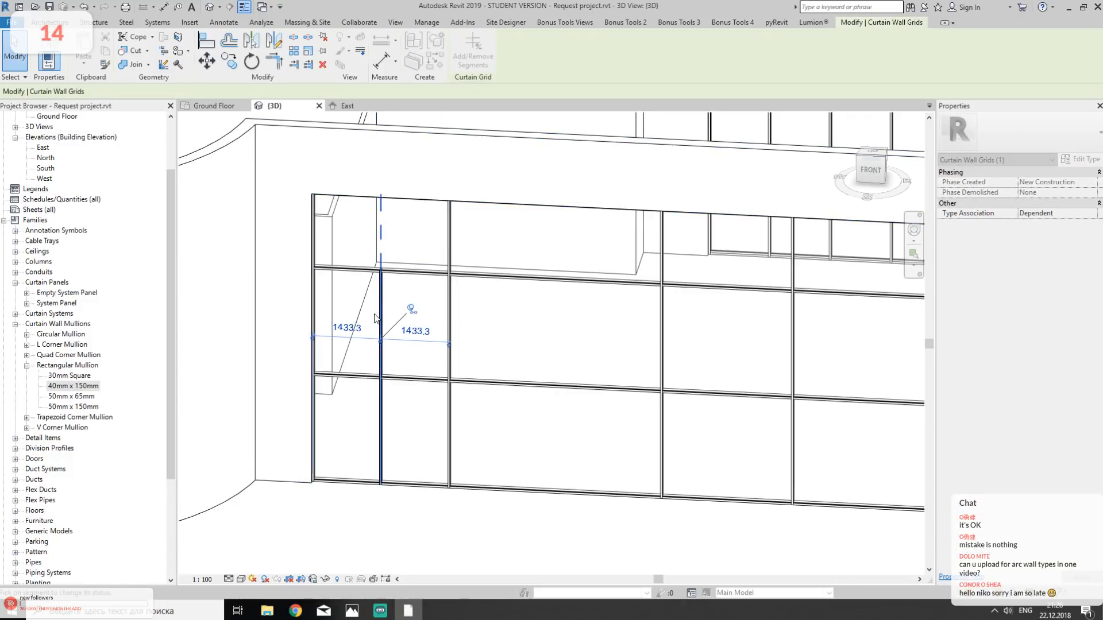
{"action": "left_click", "coordinate": [382, 398]}
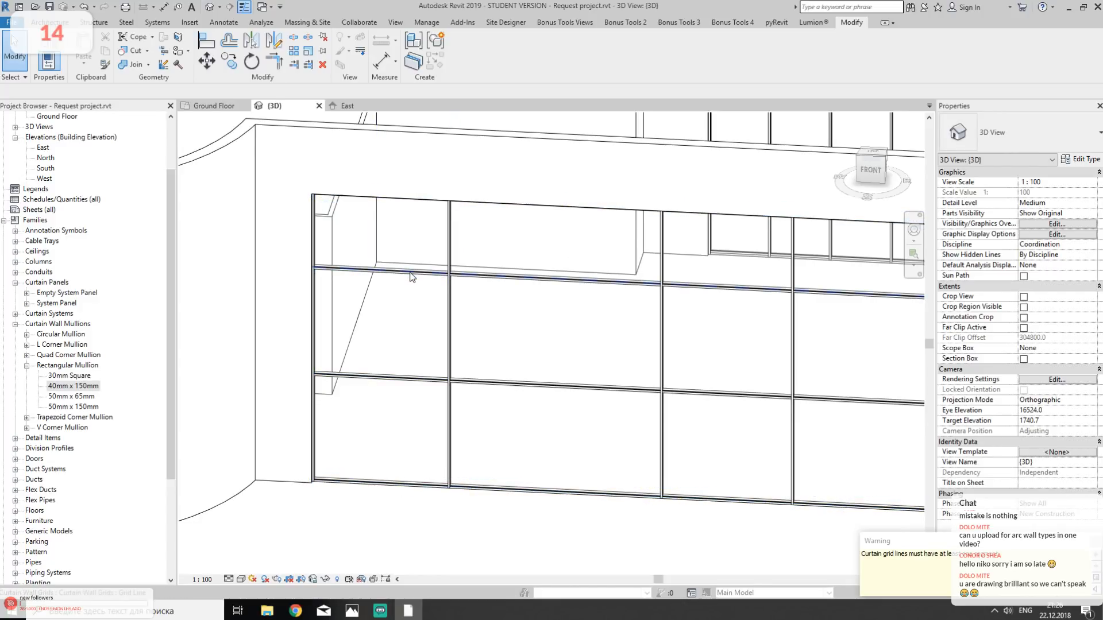
- Remove all segments of the south Storefront wall's upper horizontal grid line across every bay with Add/Remove Segments
{"action": "left_click", "coordinate": [413, 278]}
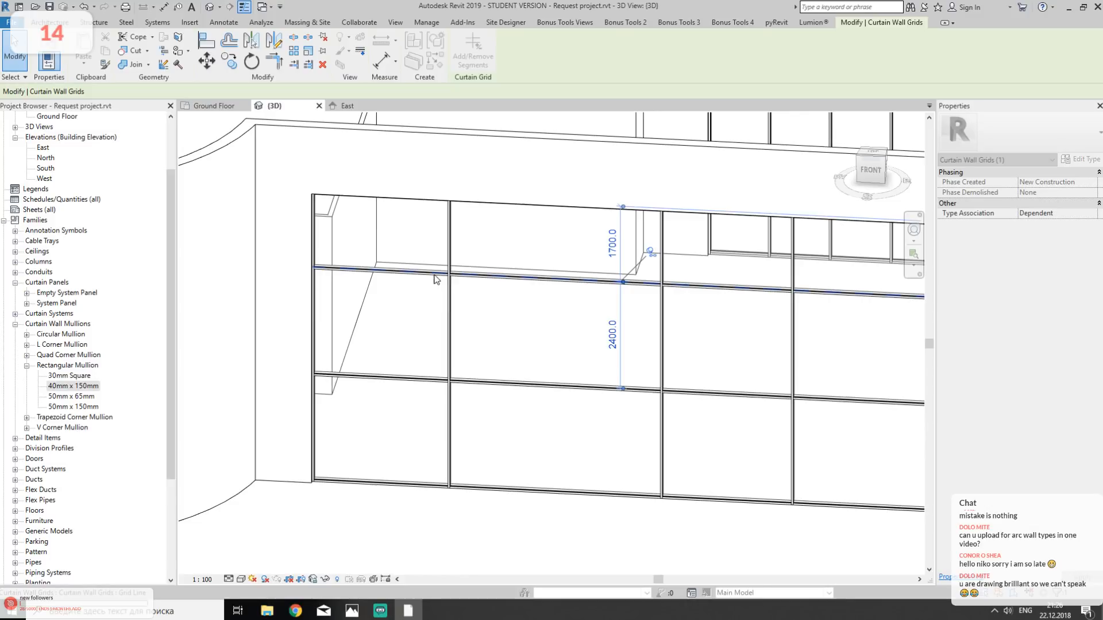
{"action": "left_click", "coordinate": [436, 278]}
{"action": "left_click", "coordinate": [574, 279]}
{"action": "left_click", "coordinate": [745, 287]}
{"action": "left_click", "coordinate": [833, 293]}
{"action": "middle_click_drag", "start_coordinate": [801, 361], "coordinate": [554, 316]}
{"action": "key", "text": "Escape"}
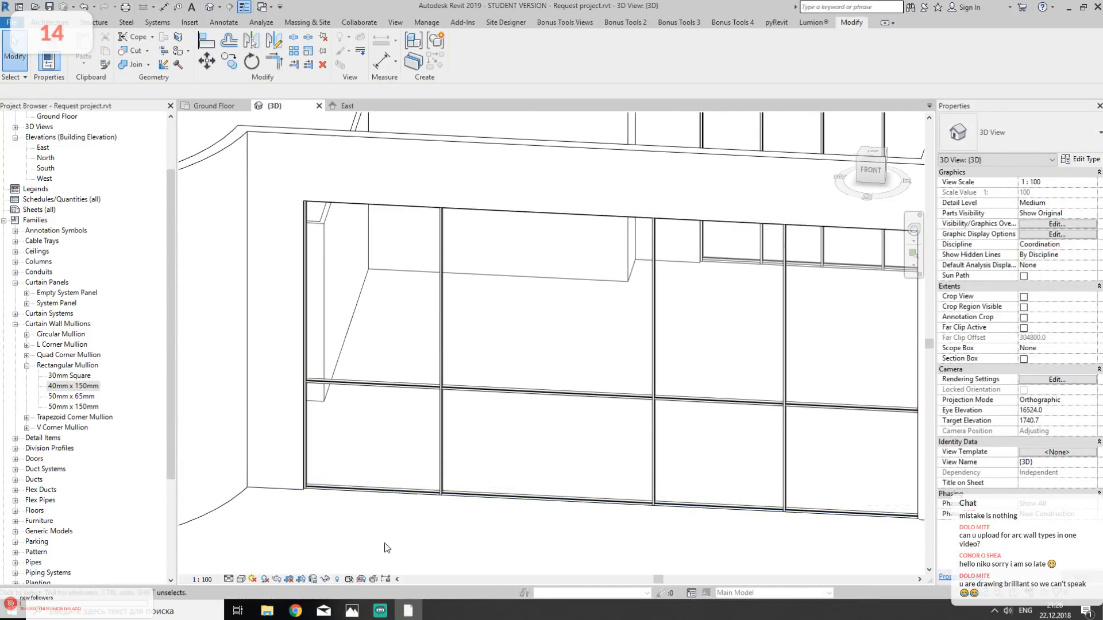
- Check the height of the horizontal window division in the reference photo against the south Storefront wall in 3D
{"action": "mouse_move", "coordinate": [351, 610]}
{"action": "left_click", "coordinate": [448, 520]}
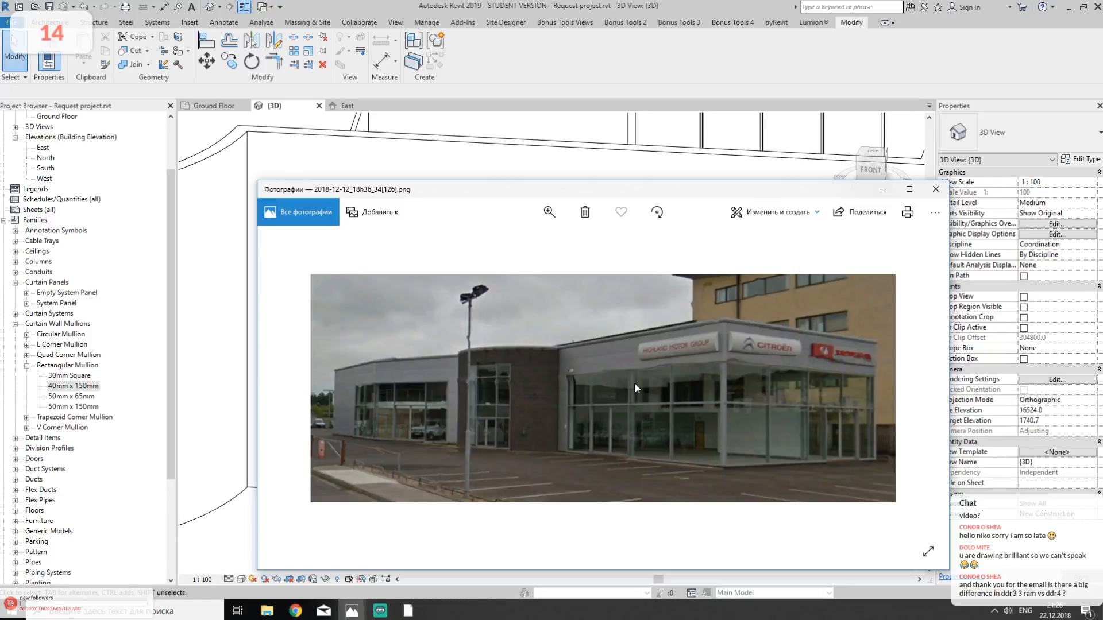
{"action": "left_click", "coordinate": [538, 2]}
{"action": "middle_click_drag", "start_coordinate": [568, 262], "coordinate": [507, 231]}
{"action": "scroll", "coordinate": [506, 231], "scroll_direction": "down", "scroll_amount": 3}
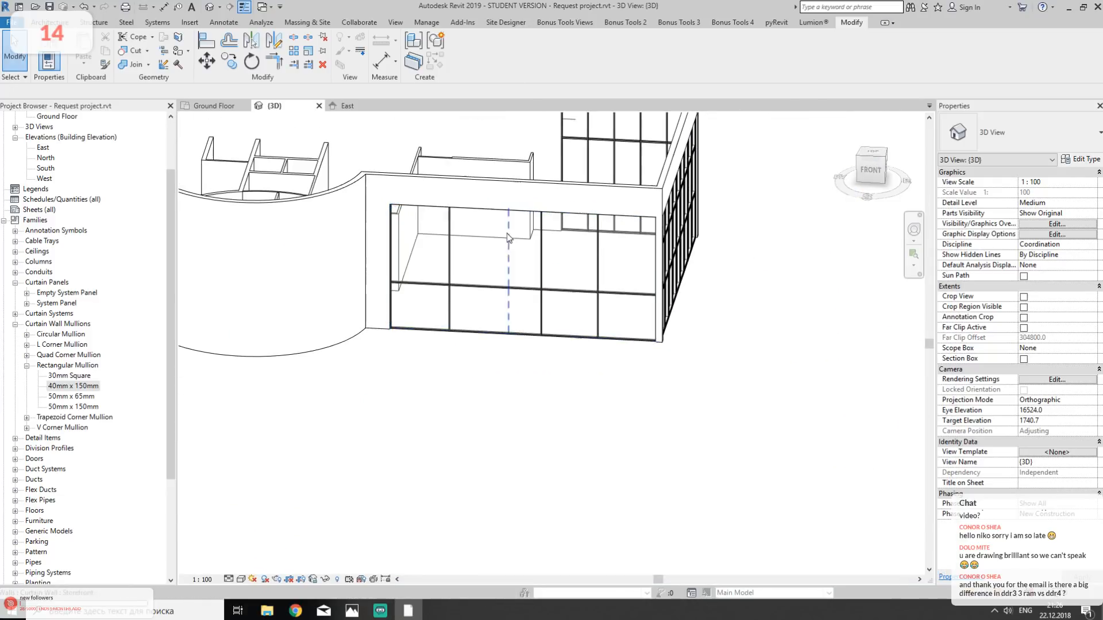
- Open the South building elevation to show the south Storefront wall against the levels
{"action": "left_click", "coordinate": [348, 106]}
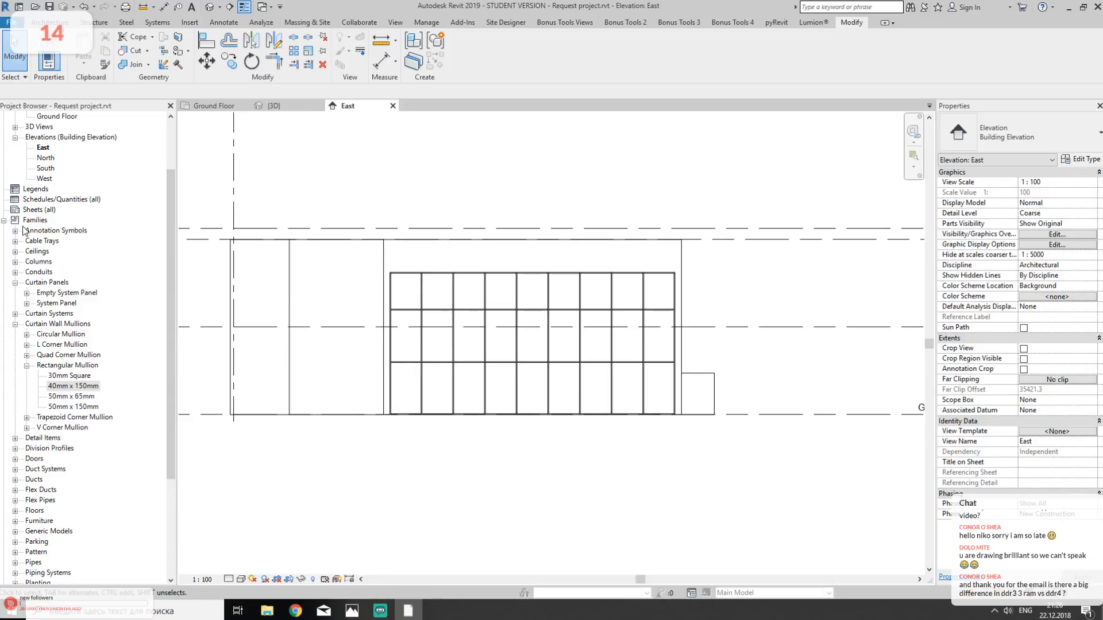
{"action": "left_click", "coordinate": [4, 221]}
{"action": "double_click", "coordinate": [46, 231]}
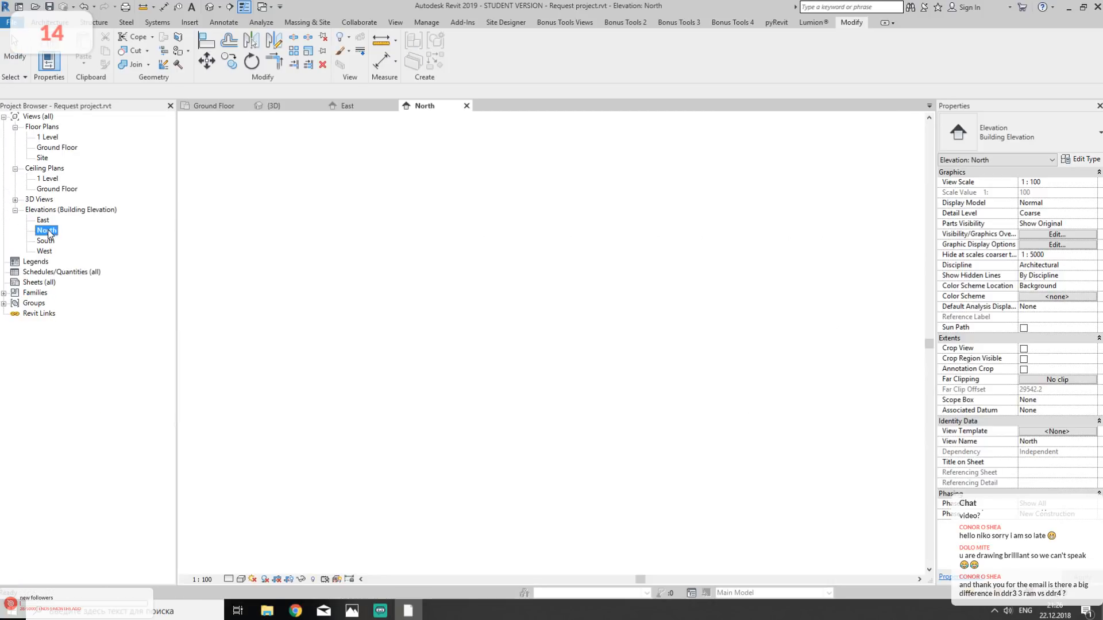
{"action": "double_click", "coordinate": [46, 241]}
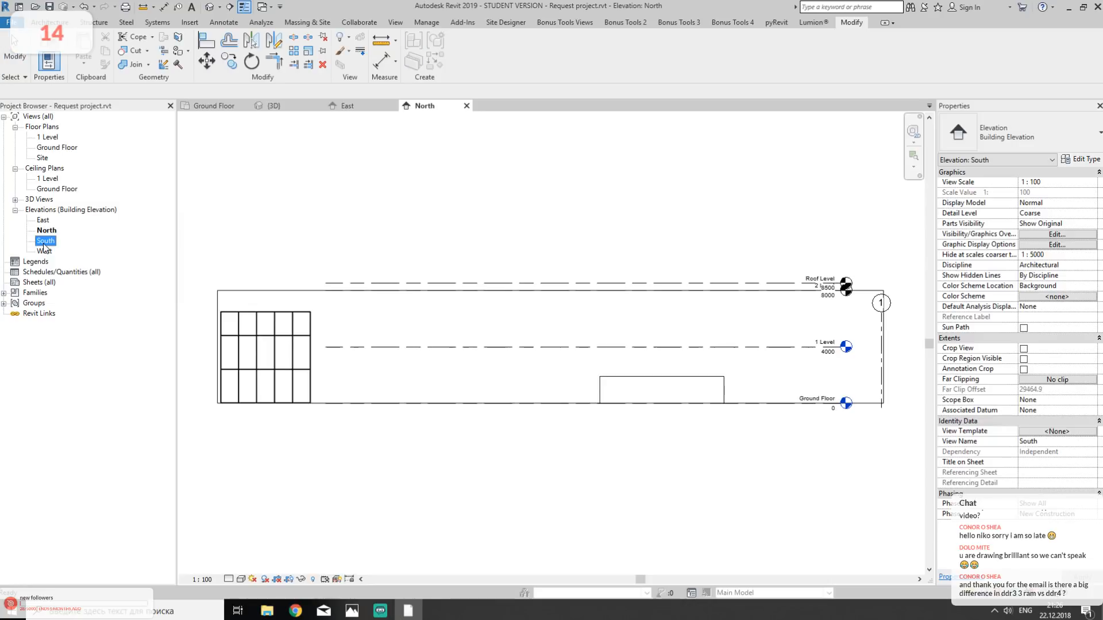
{"action": "middle_click_drag", "start_coordinate": [726, 391], "coordinate": [594, 387]}
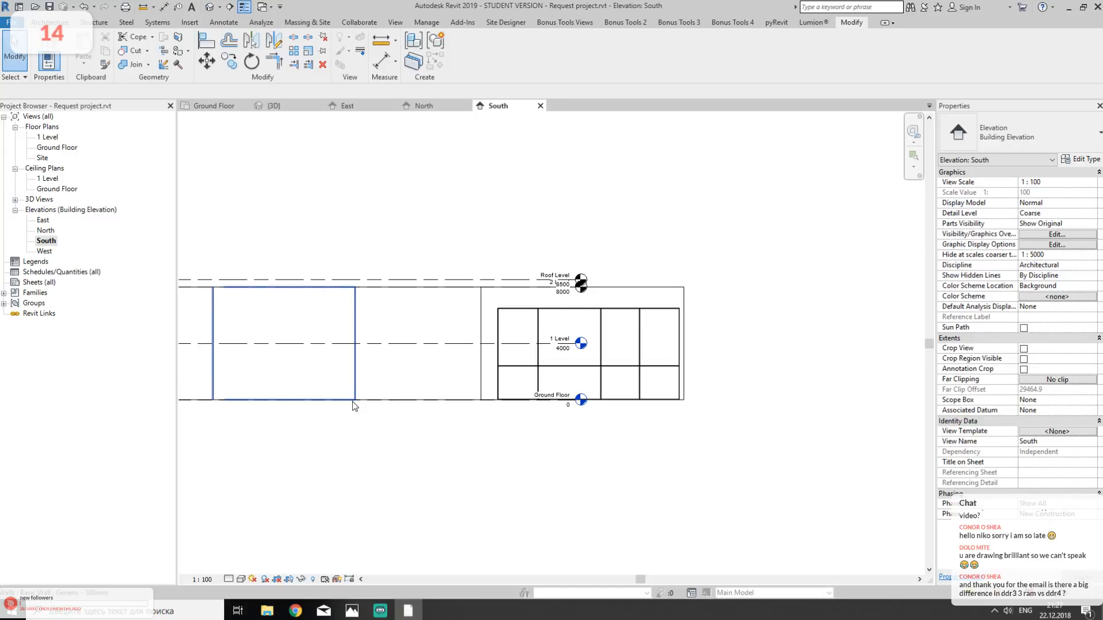
- Unpin the south Storefront wall's remaining horizontal grid line and move it up to 1 Level, 4000 mm above Ground Floor
{"action": "scroll", "coordinate": [523, 367], "scroll_direction": "up", "scroll_amount": 6}
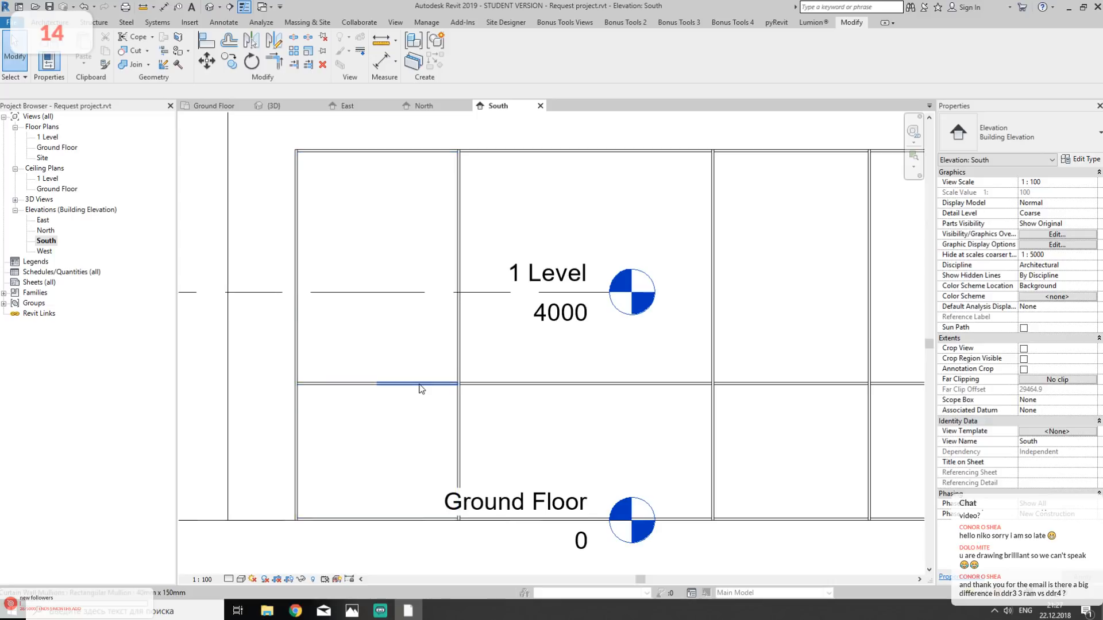
{"action": "left_click", "coordinate": [421, 385]}
{"action": "scroll", "coordinate": [402, 385], "scroll_direction": "right", "scroll_amount": 3, "text": "shift"}
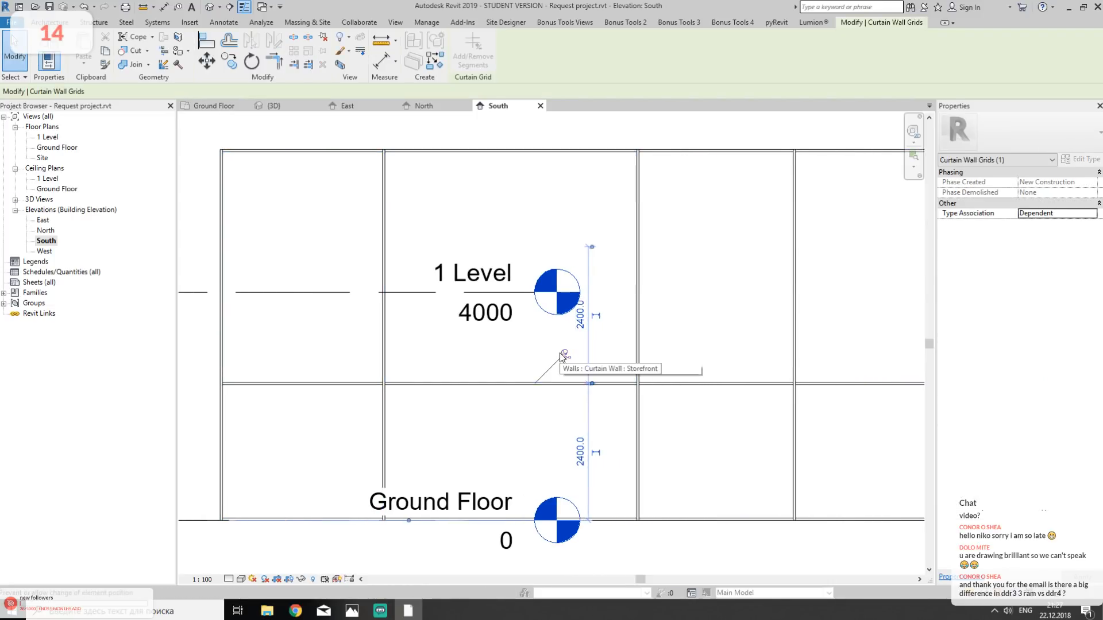
{"action": "left_click", "coordinate": [563, 356]}
{"action": "left_click_drag", "start_coordinate": [386, 384], "coordinate": [411, 294]}
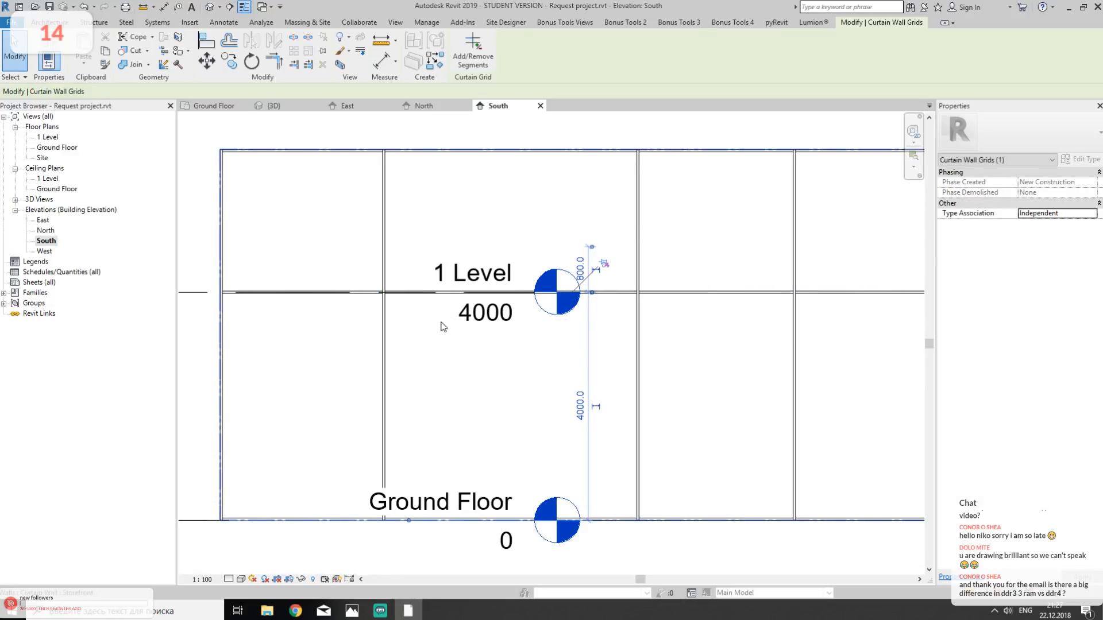
{"action": "scroll", "coordinate": [448, 333], "scroll_direction": "down", "scroll_amount": 2}
{"action": "key", "text": "Escape"}
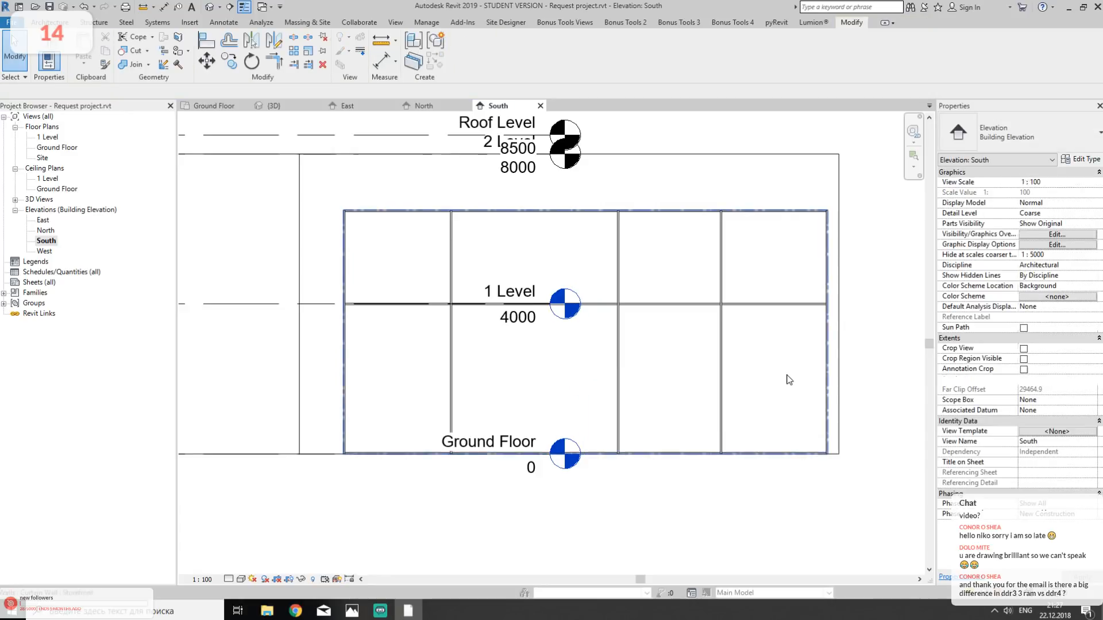
{"action": "middle_click_drag", "start_coordinate": [691, 332], "coordinate": [694, 329]}
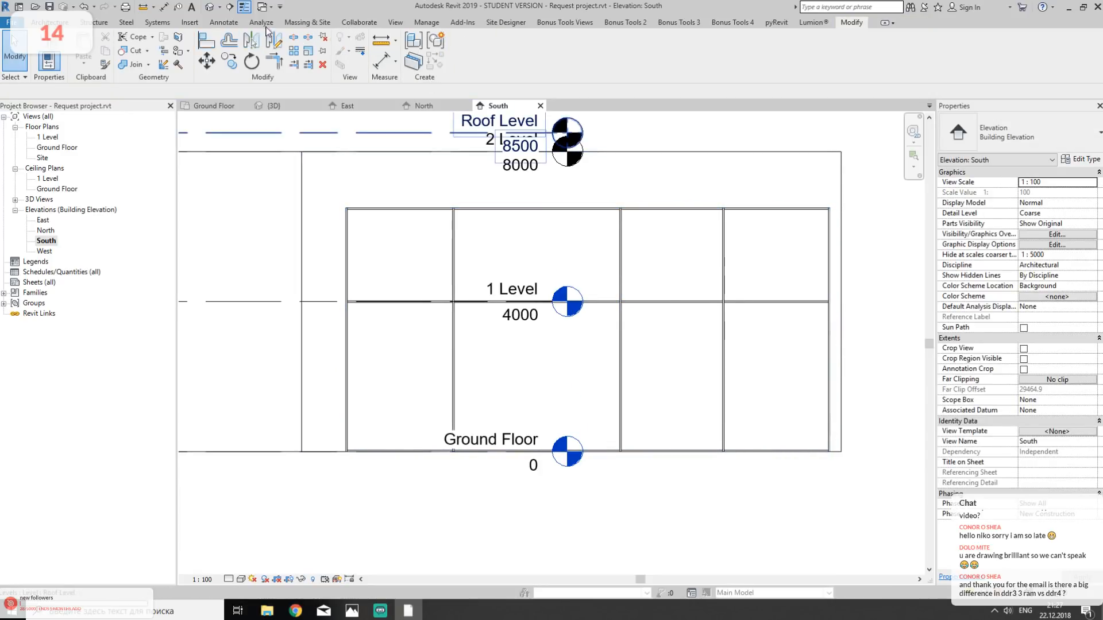
- In the 3D view, compare the south and east Storefront walls and the corner between them with the reference photo
{"action": "left_click", "coordinate": [209, 8]}
{"action": "middle_click_drag", "start_coordinate": [556, 312], "coordinate": [587, 238], "text": "shift"}
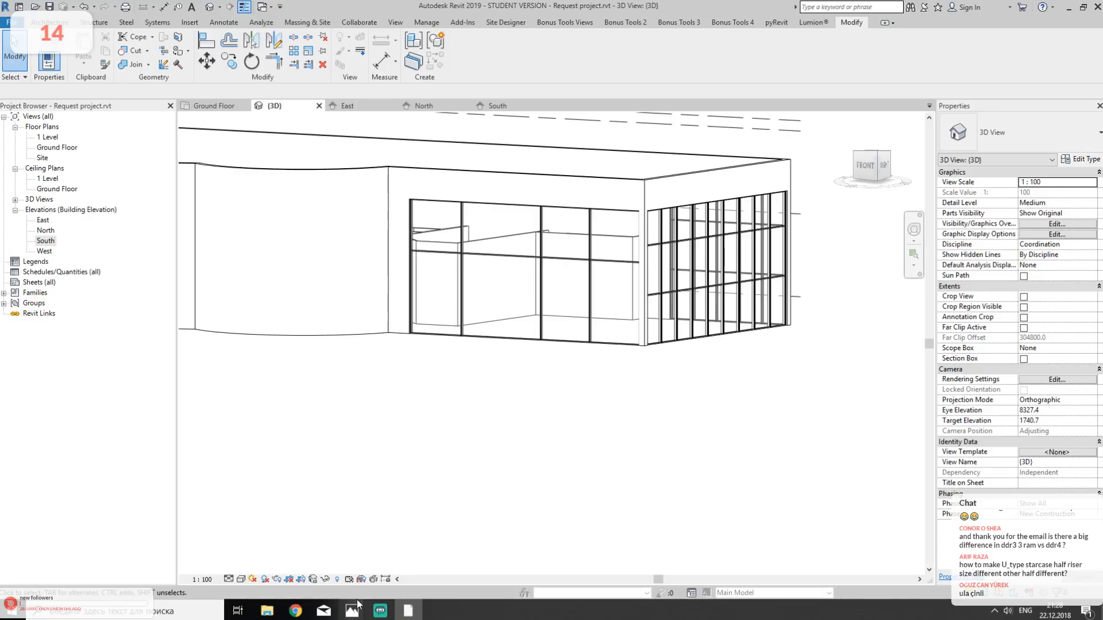
{"action": "mouse_move", "coordinate": [355, 609]}
{"action": "left_click", "coordinate": [394, 579]}
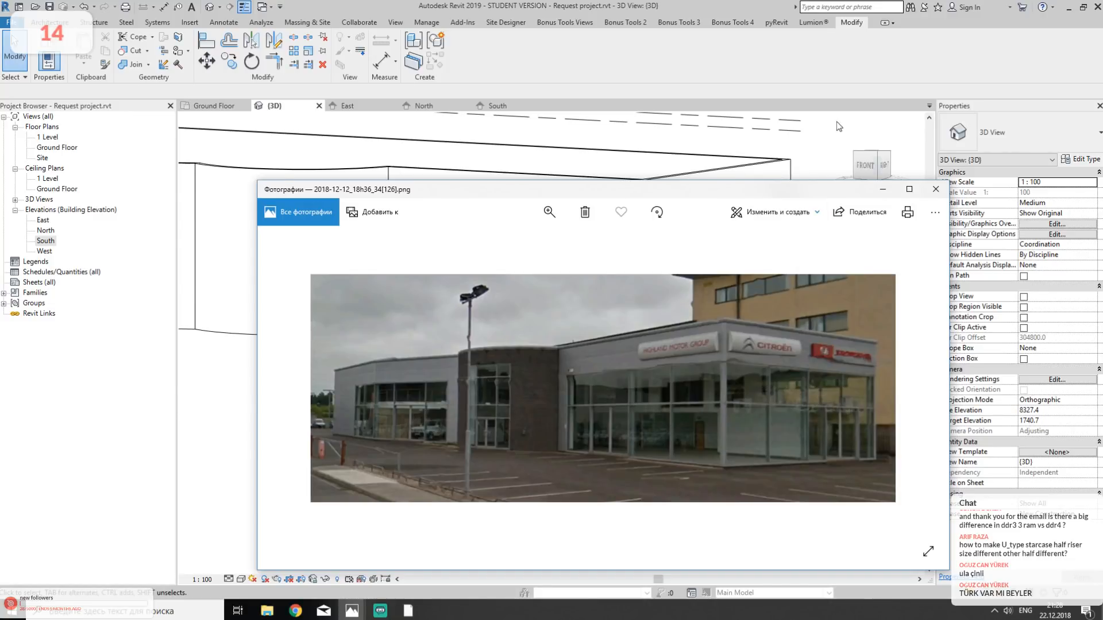
{"action": "left_click", "coordinate": [882, 189]}
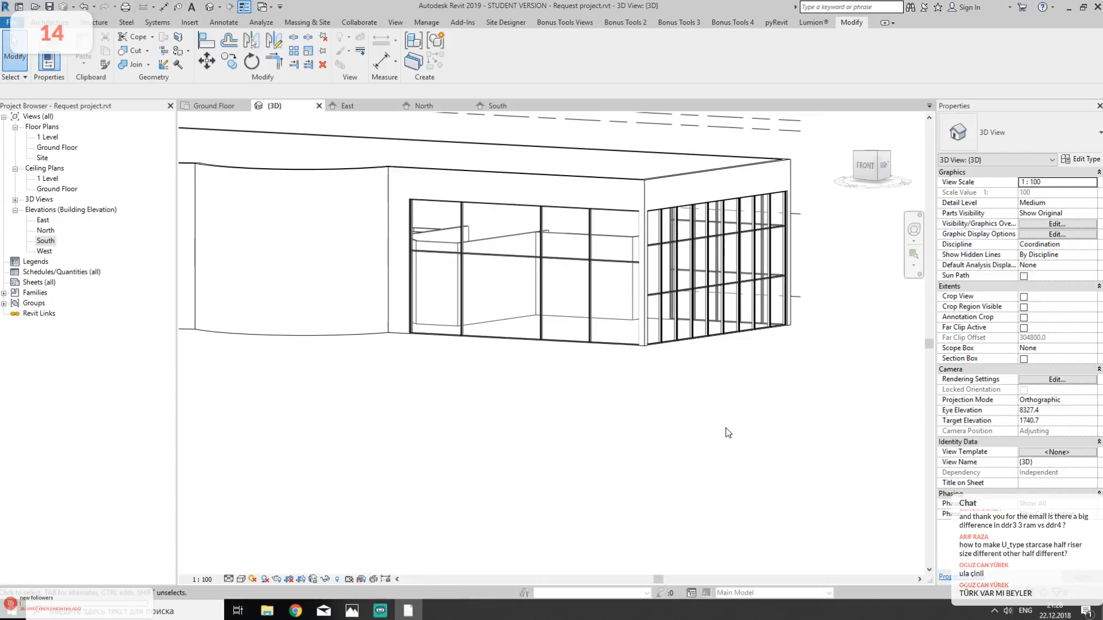
{"action": "middle_click_drag", "start_coordinate": [694, 278], "coordinate": [597, 281], "text": "shift"}
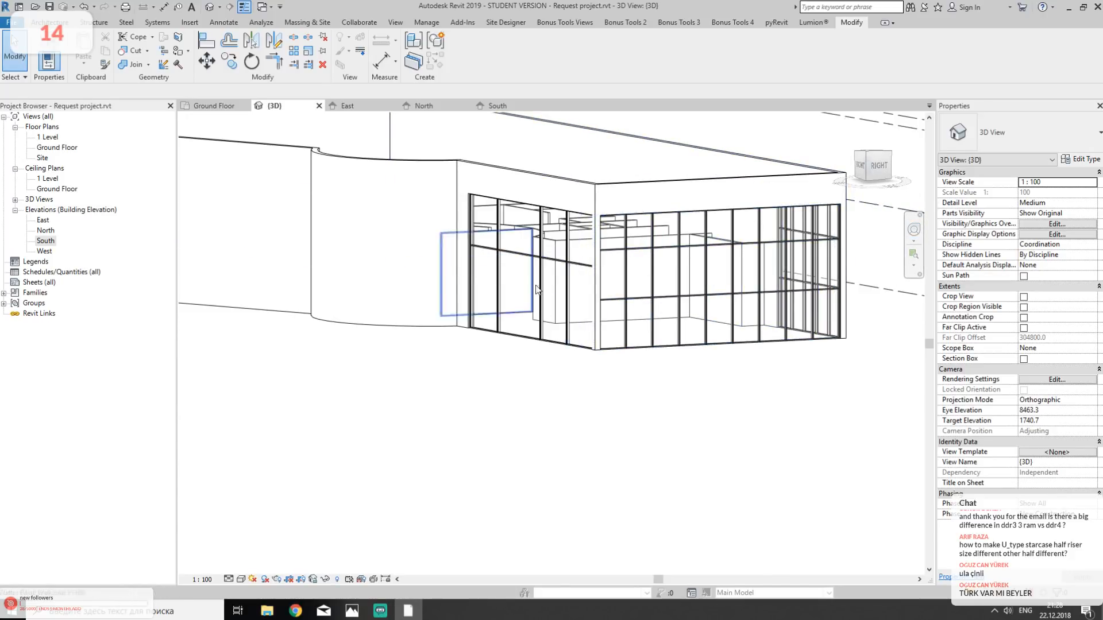
{"action": "scroll", "coordinate": [567, 193], "scroll_direction": "up", "scroll_amount": 5}
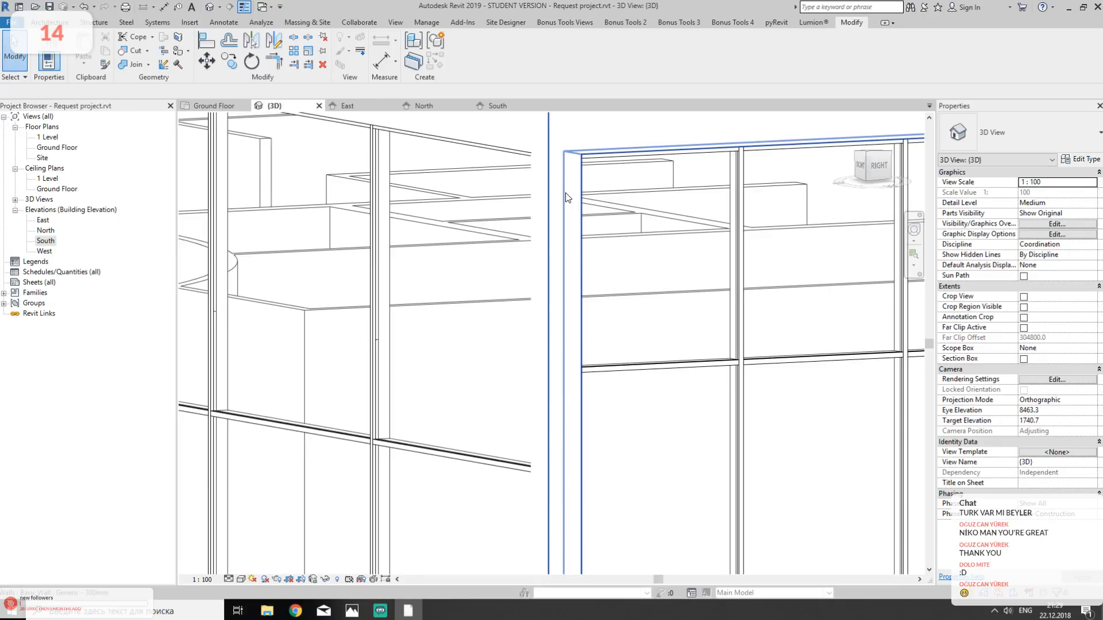
{"action": "scroll", "coordinate": [566, 197], "scroll_direction": "down", "scroll_amount": 3}
{"action": "middle_click_drag", "start_coordinate": [541, 282], "coordinate": [514, 171]}
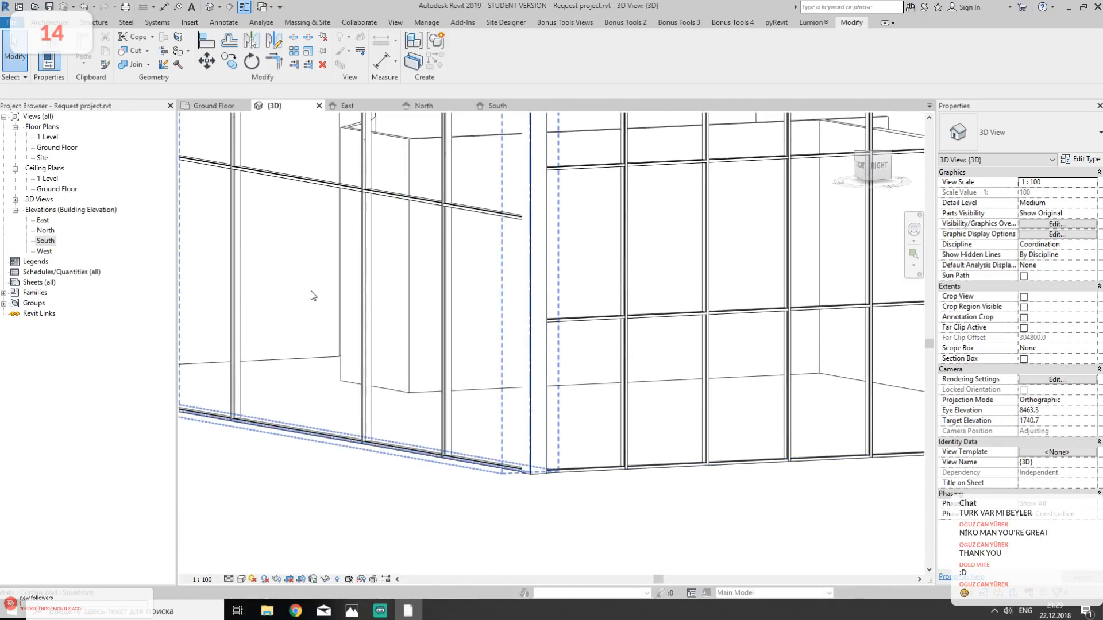
- Unpin and delete the three bottom mullion pieces in the south Storefront wall's second bay from the west
{"action": "middle_click_drag", "start_coordinate": [364, 310], "coordinate": [466, 322], "text": "shift"}
{"action": "middle_click_drag", "start_coordinate": [352, 340], "coordinate": [687, 367]}
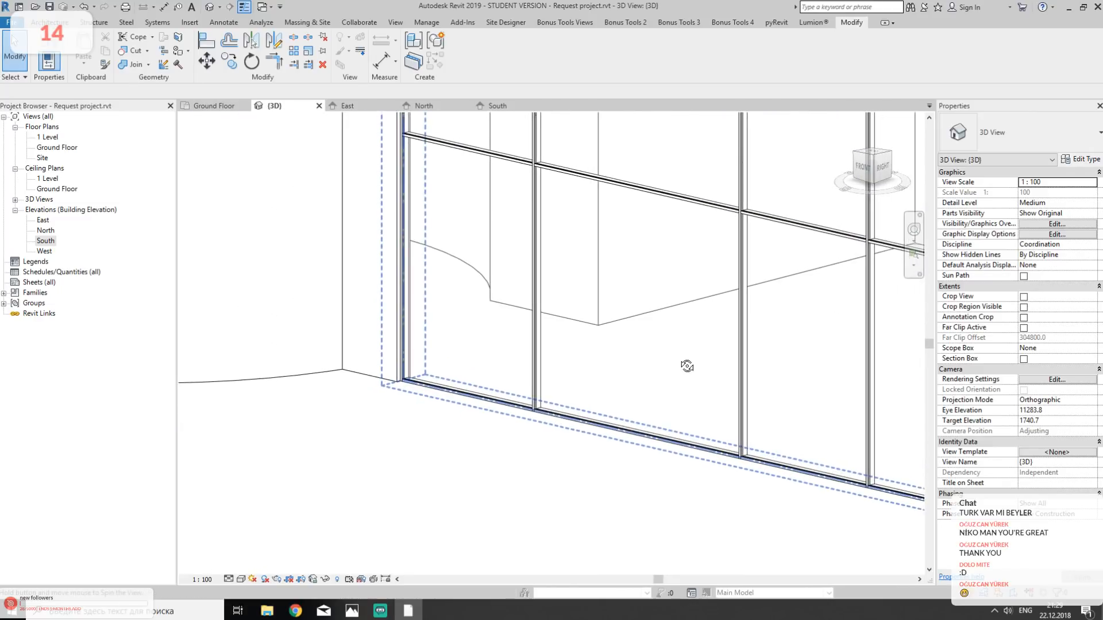
{"action": "left_click", "coordinate": [649, 435]}
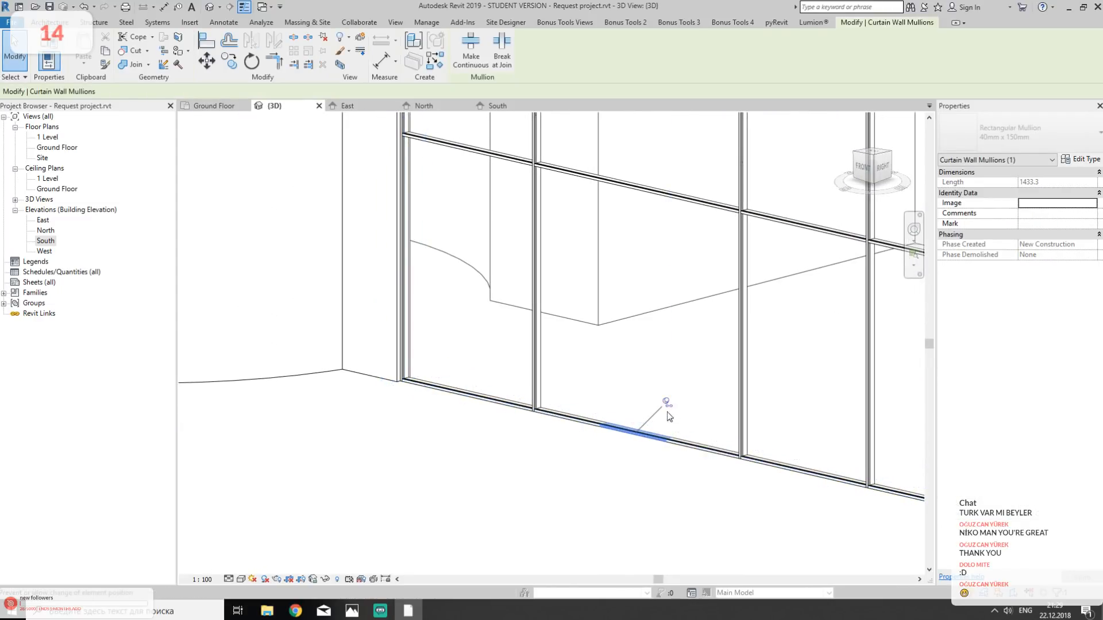
{"action": "left_click", "coordinate": [678, 444]}
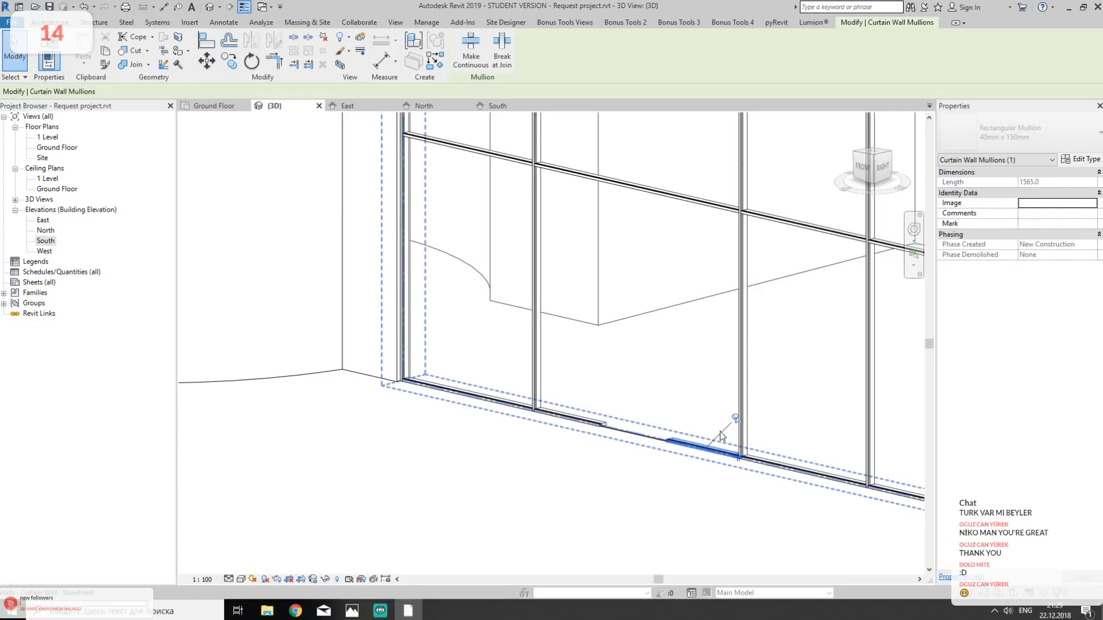
{"action": "left_click", "coordinate": [735, 419]}
{"action": "key", "text": "Delete"}
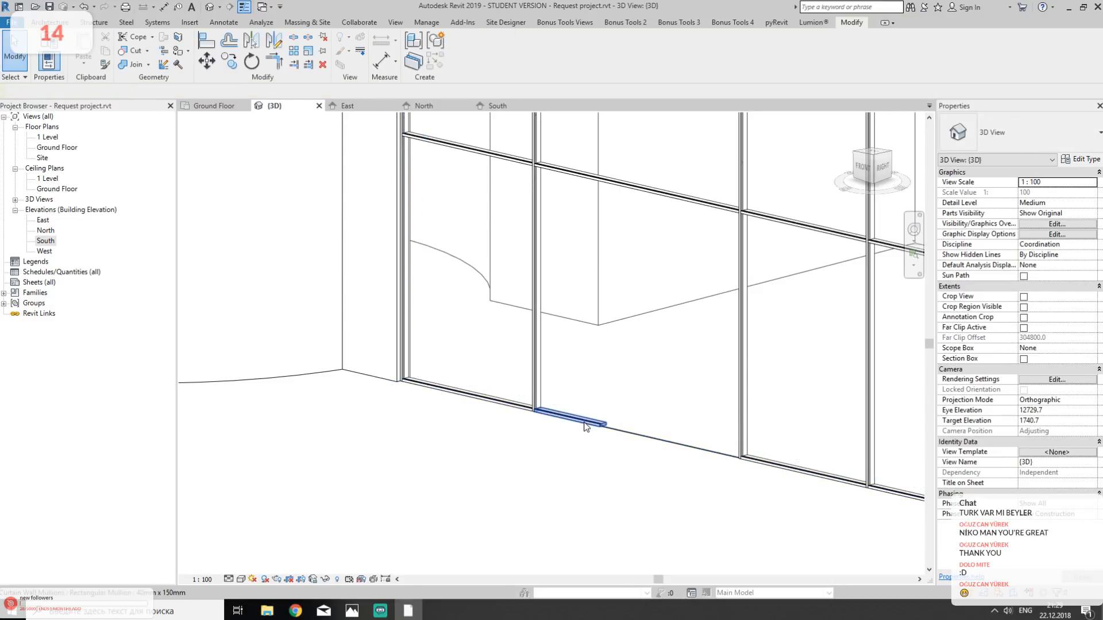
{"action": "left_click", "coordinate": [584, 426]}
{"action": "key", "text": "Delete"}
- Select and unpin the lower glazed panel in the south Storefront wall's second bay from the west
{"action": "left_click", "coordinate": [649, 369]}
{"action": "key", "text": "Tab"}
{"action": "left_click", "coordinate": [646, 367]}
{"action": "middle_click_drag", "start_coordinate": [625, 393], "coordinate": [584, 401]}
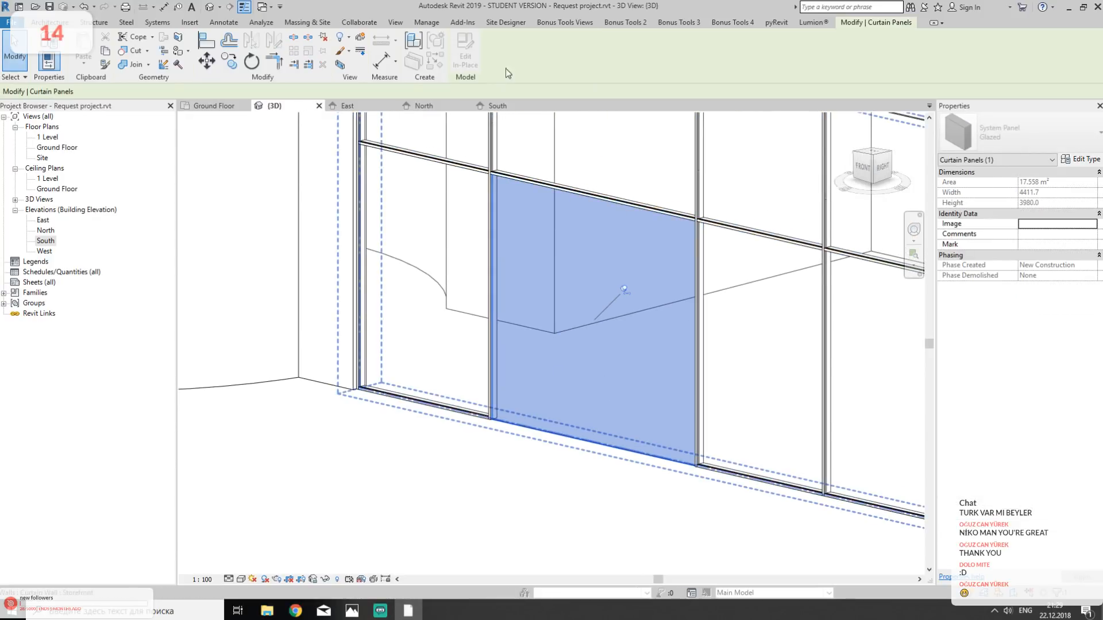
{"action": "left_click", "coordinate": [322, 39]}
- Look through the available types for replacing the unpinned glazed panel
{"action": "left_click", "coordinate": [1019, 132]}
{"action": "scroll", "coordinate": [1018, 274], "scroll_direction": "up", "scroll_amount": 2}
{"action": "scroll", "coordinate": [1018, 274], "scroll_direction": "up", "scroll_amount": 10}
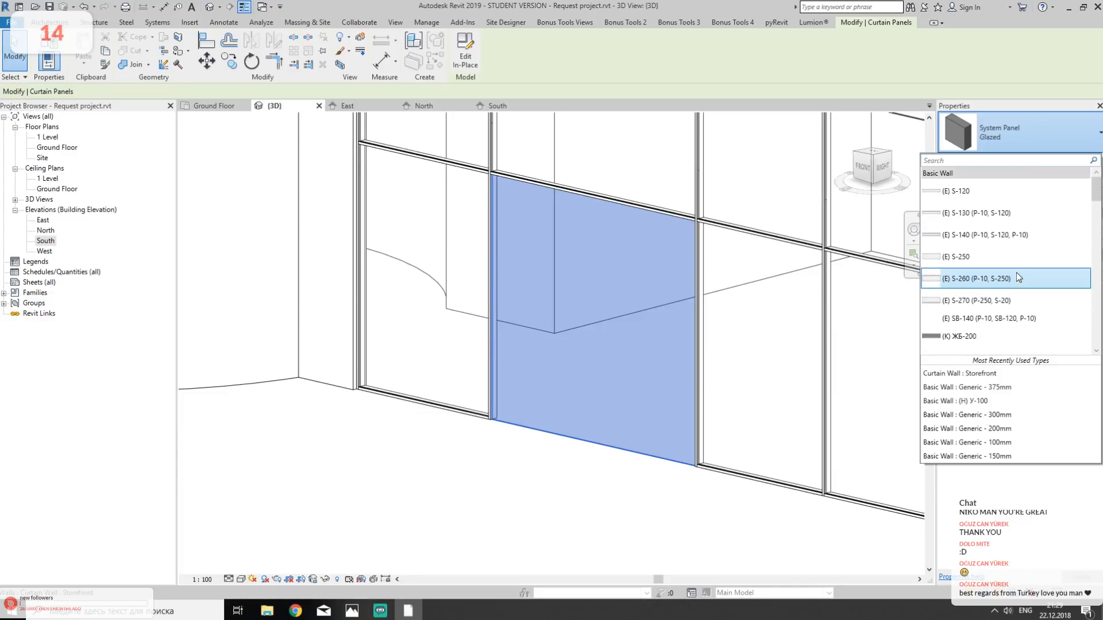
{"action": "scroll", "coordinate": [1016, 264], "scroll_direction": "down", "scroll_amount": 10}
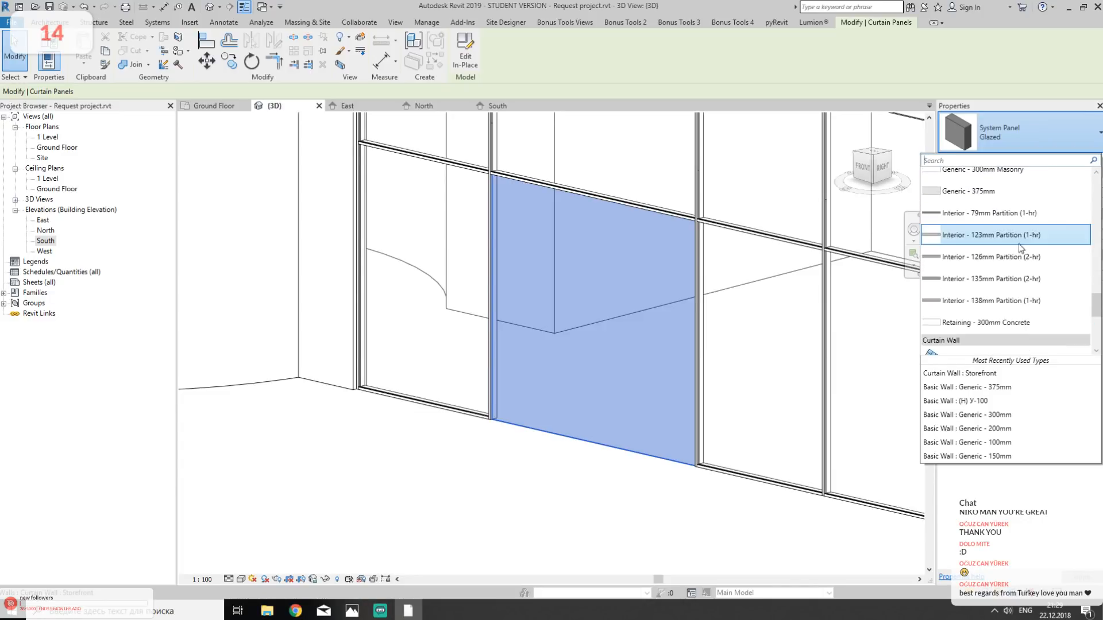
{"action": "scroll", "coordinate": [1017, 252], "scroll_direction": "down", "scroll_amount": 5}
{"action": "left_click", "coordinate": [1046, 134]}
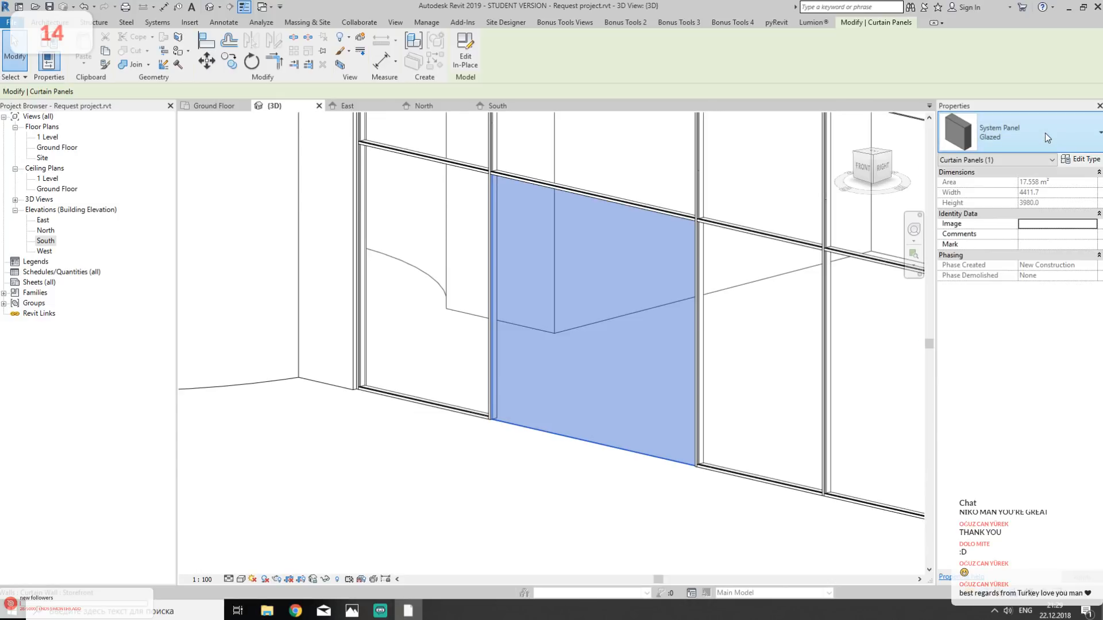
{"action": "left_click", "coordinate": [457, 56]}
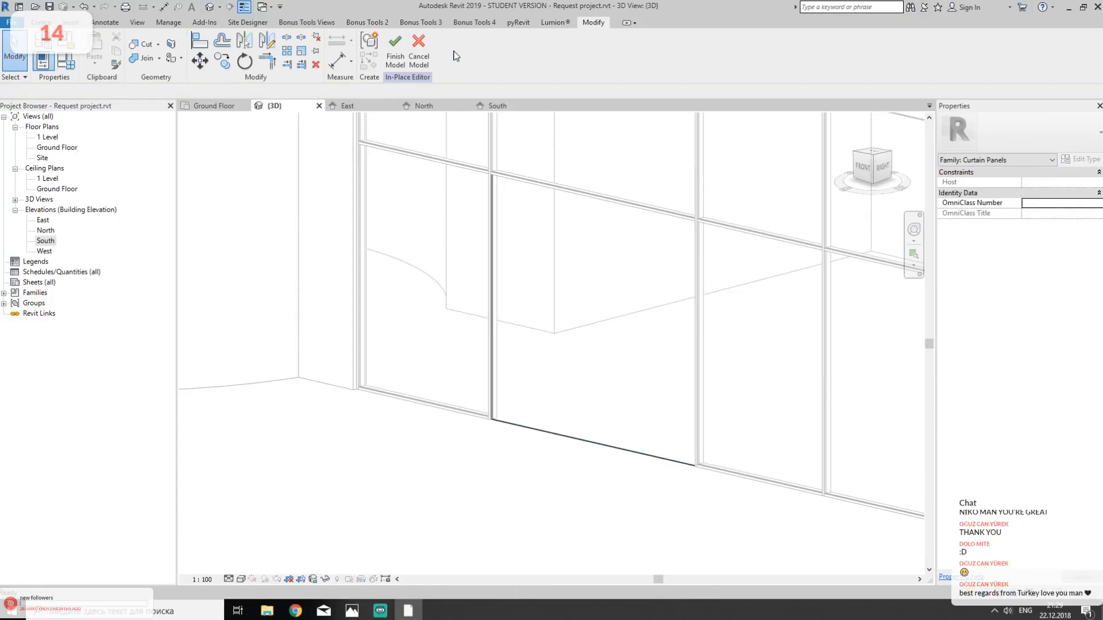
{"action": "left_click", "coordinate": [419, 48]}
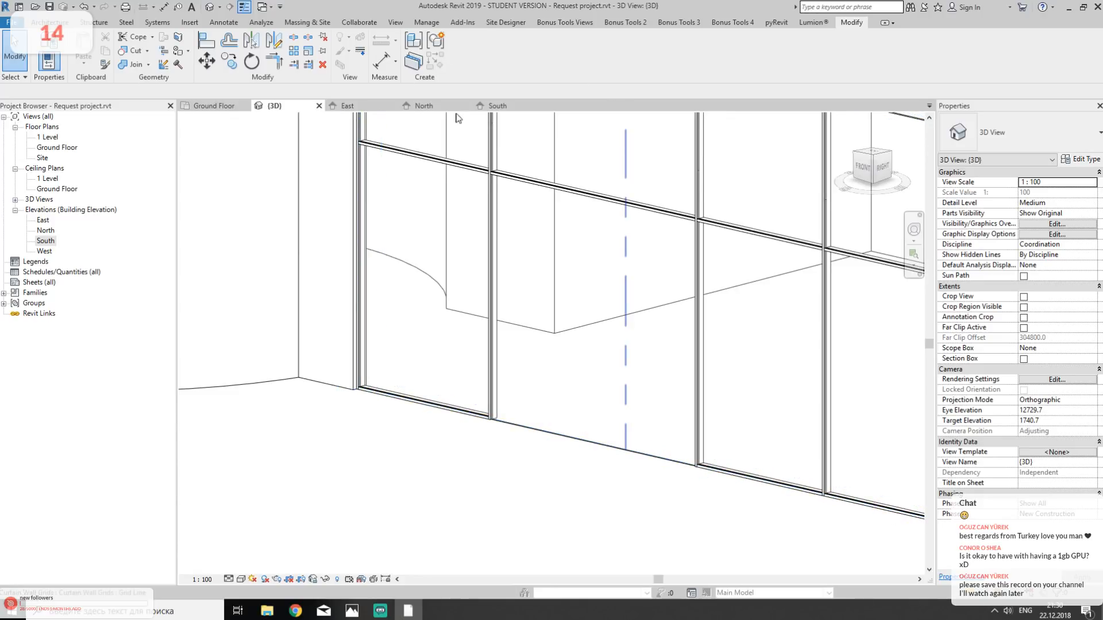
{"action": "key", "text": "Tab"}
{"action": "left_click", "coordinate": [596, 350]}
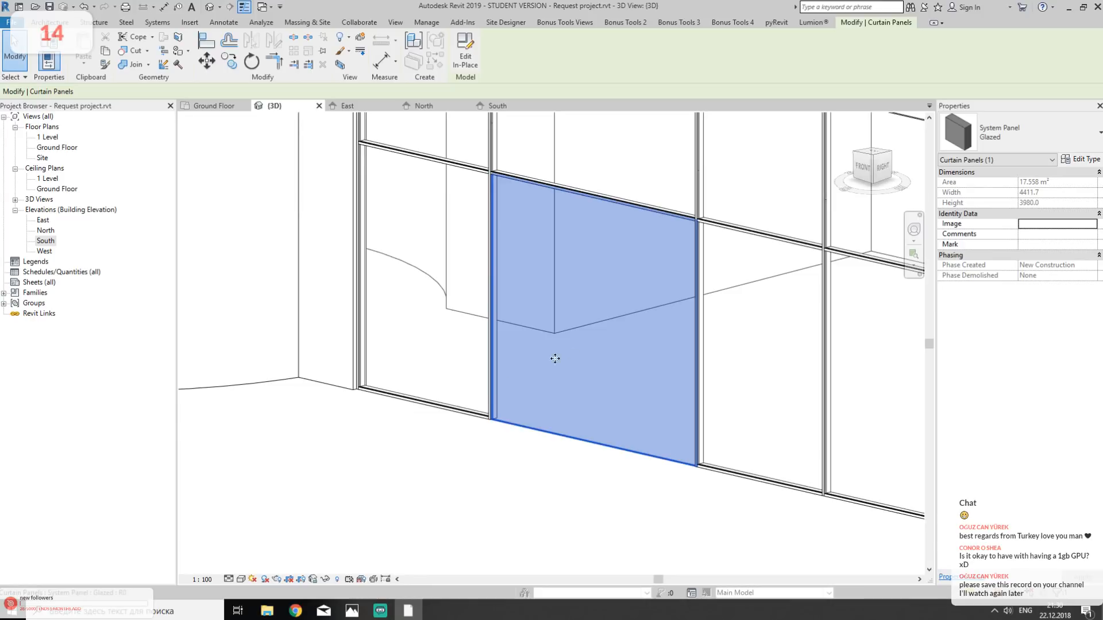
{"action": "left_click", "coordinate": [514, 530]}
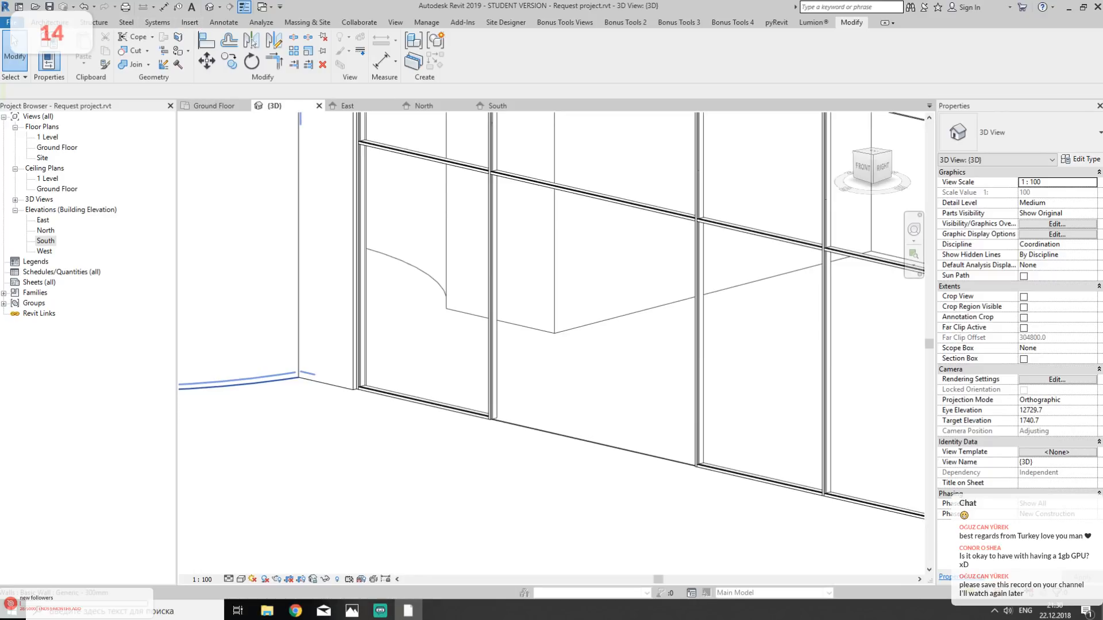
- Start loading a family and browse to the Backup folder on the Seagate Expansion Drive (E:)
{"action": "left_click", "coordinate": [49, 22]}
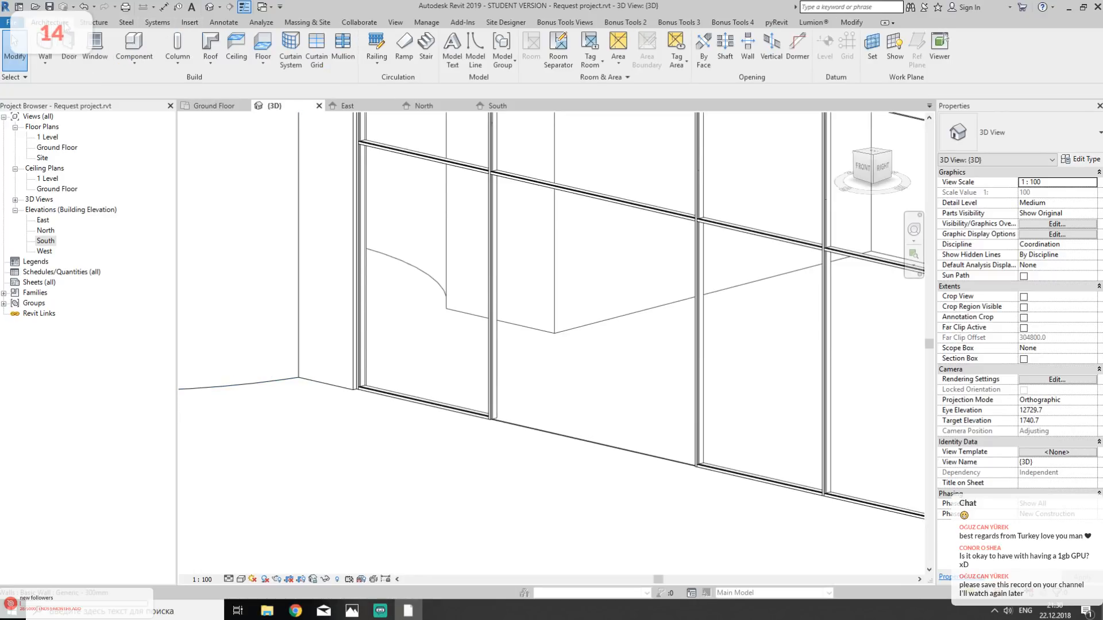
{"action": "left_click", "coordinate": [427, 22]}
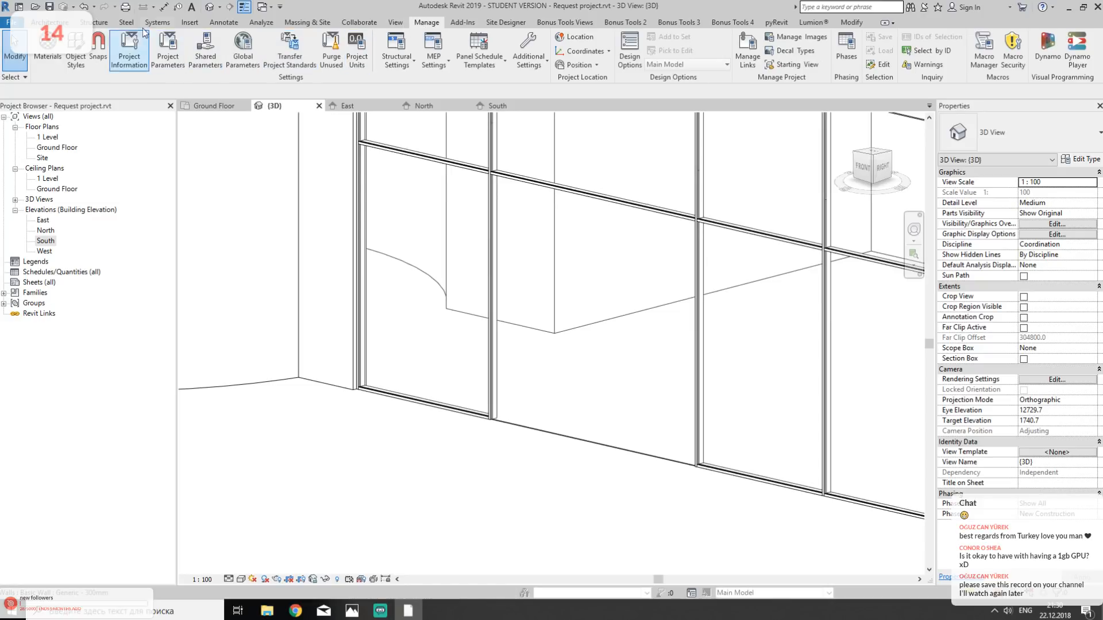
{"action": "left_click", "coordinate": [189, 22]}
{"action": "left_click", "coordinate": [451, 51]}
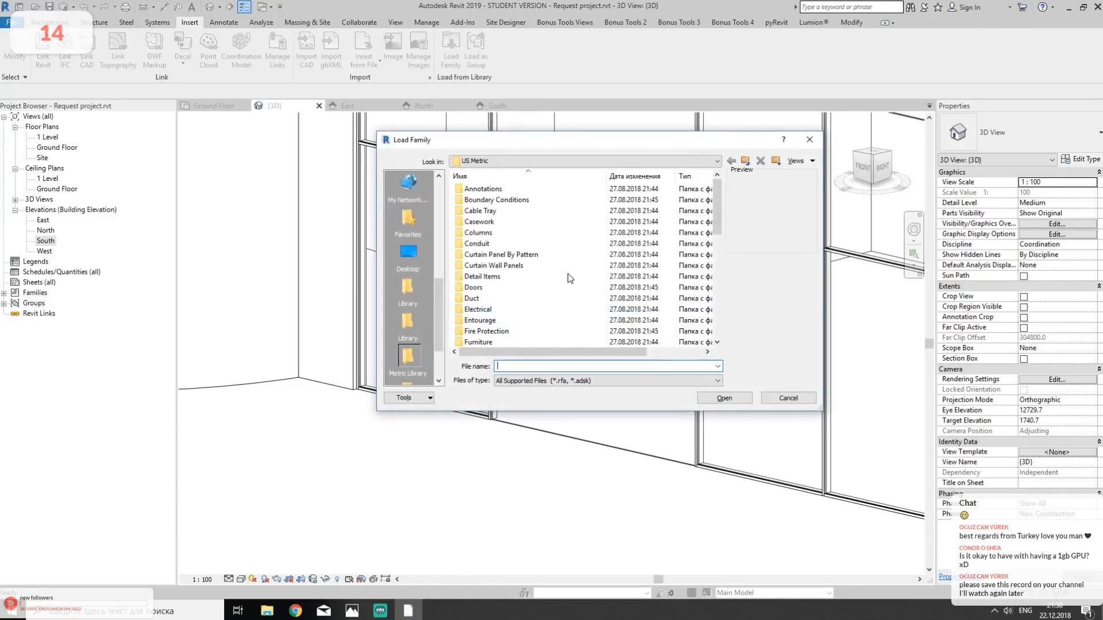
{"action": "scroll", "coordinate": [437, 290], "scroll_direction": "down", "scroll_amount": 1}
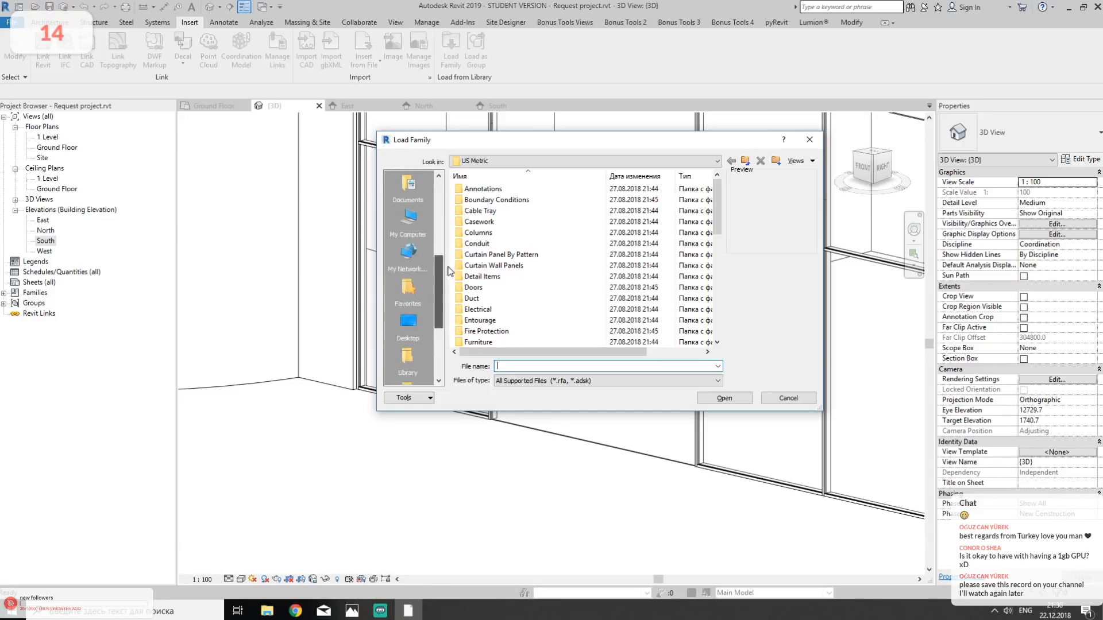
{"action": "left_click", "coordinate": [408, 222]}
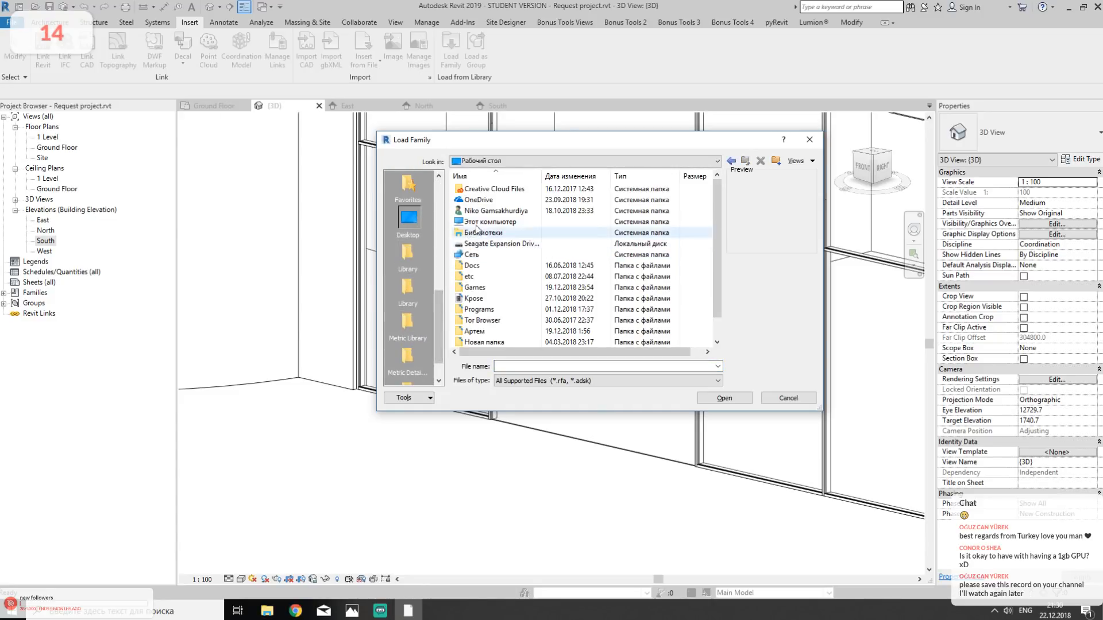
{"action": "double_click", "coordinate": [486, 233]}
{"action": "double_click", "coordinate": [494, 319]}
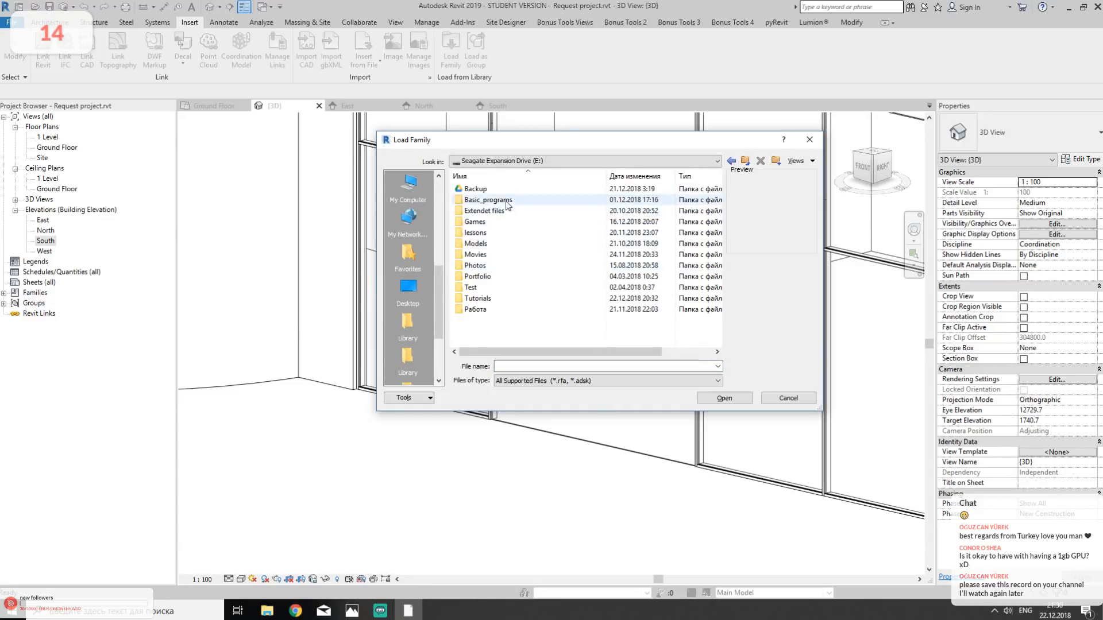
{"action": "double_click", "coordinate": [505, 189]}
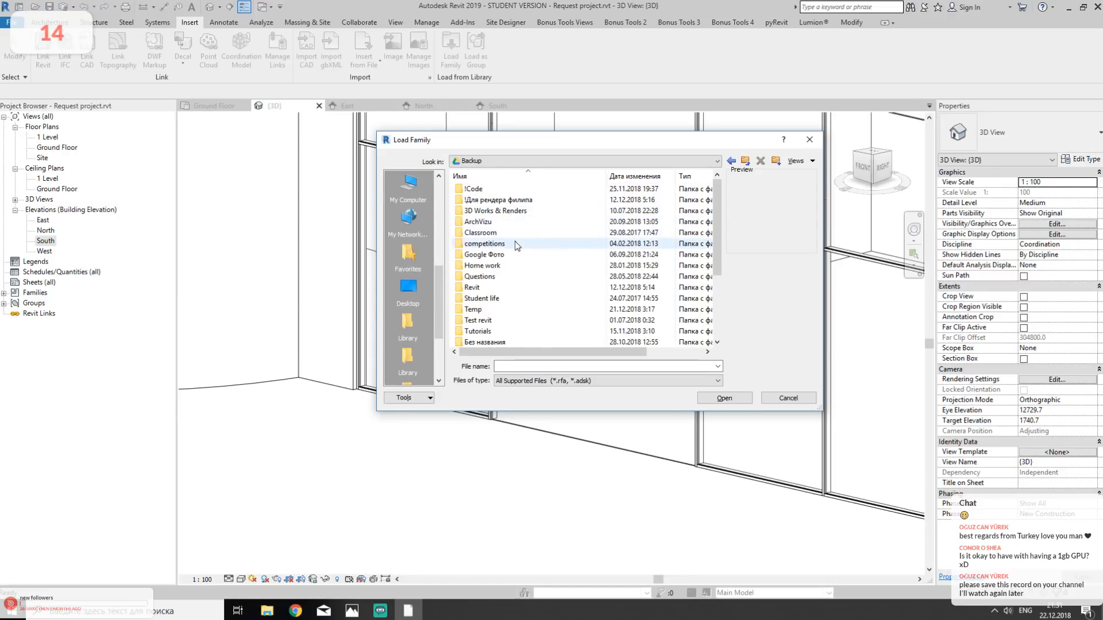
- Load the glazed double-door family АР-Дверь_Витражная-Двупольная.rfa from the Двери folder within Revit's Семейства folder
{"action": "scroll", "coordinate": [512, 252], "scroll_direction": "down", "scroll_amount": 2}
{"action": "scroll", "coordinate": [511, 251], "scroll_direction": "up", "scroll_amount": 2}
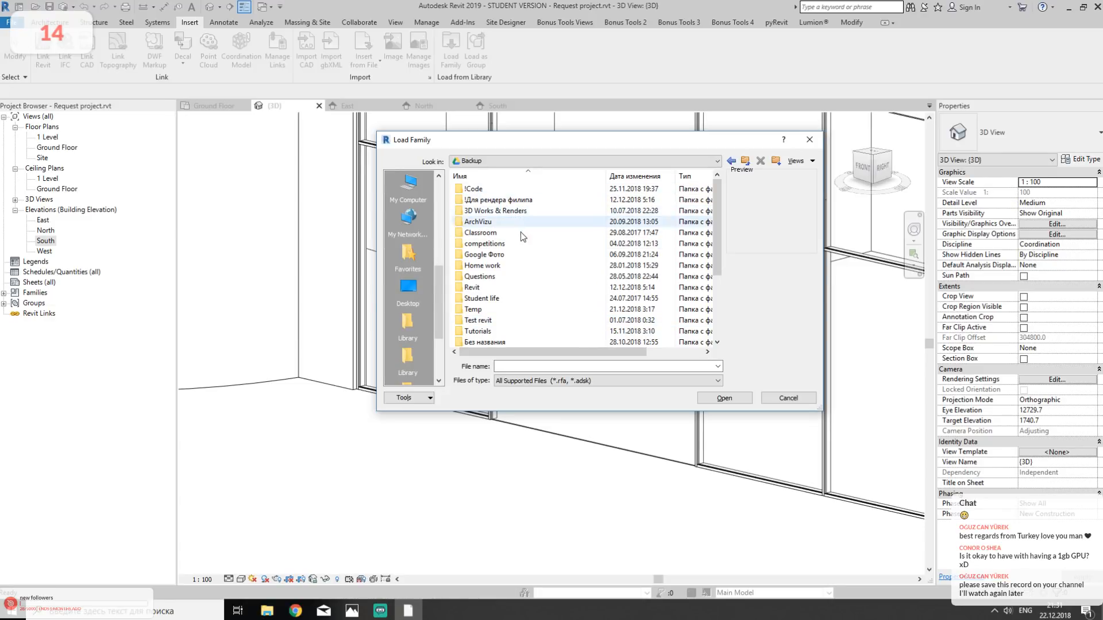
{"action": "double_click", "coordinate": [492, 287]}
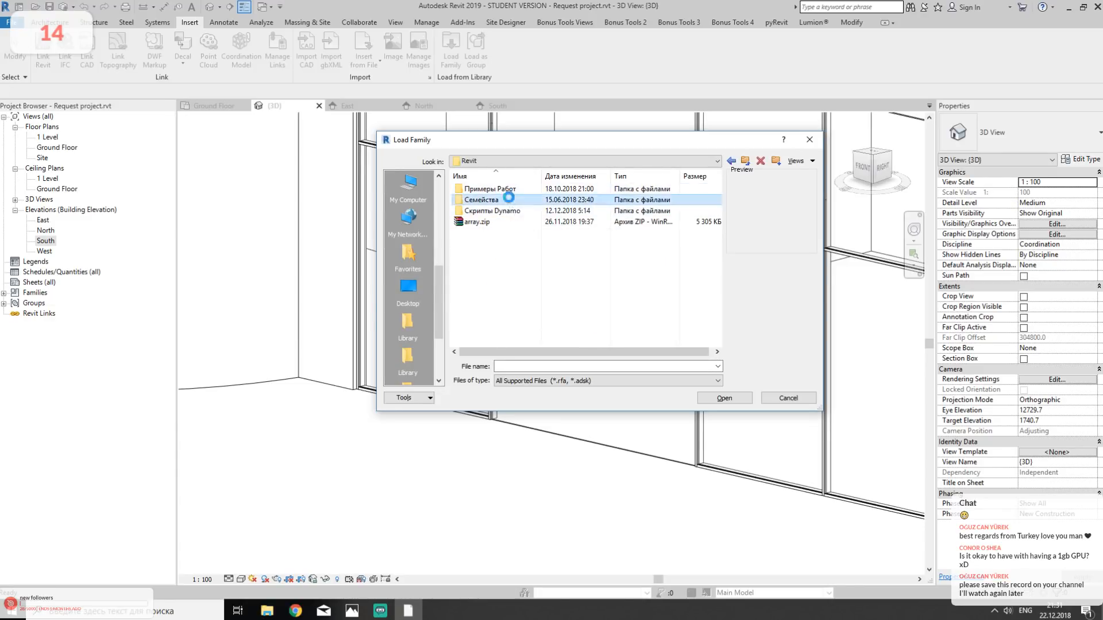
{"action": "double_click", "coordinate": [488, 199]}
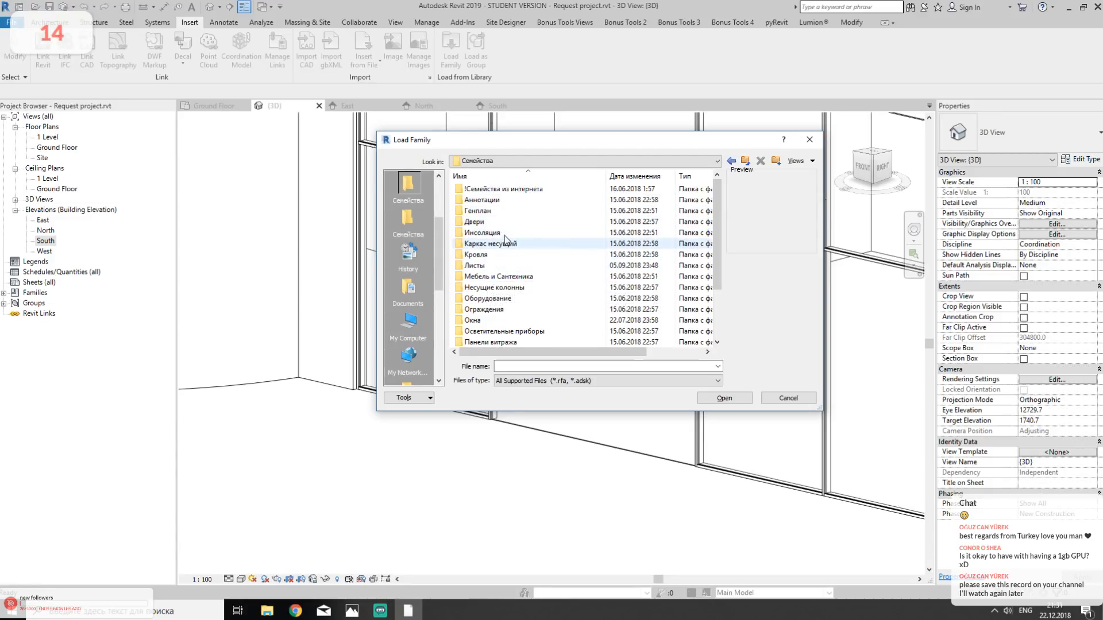
{"action": "double_click", "coordinate": [504, 222]}
{"action": "left_click", "coordinate": [525, 232]}
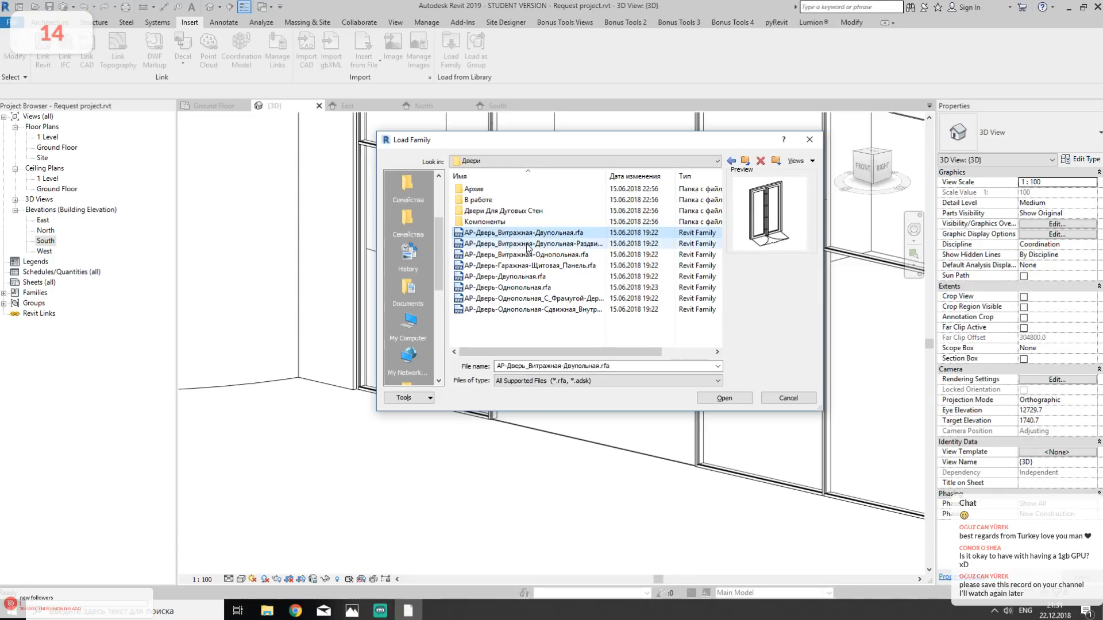
{"action": "left_click", "coordinate": [721, 398]}
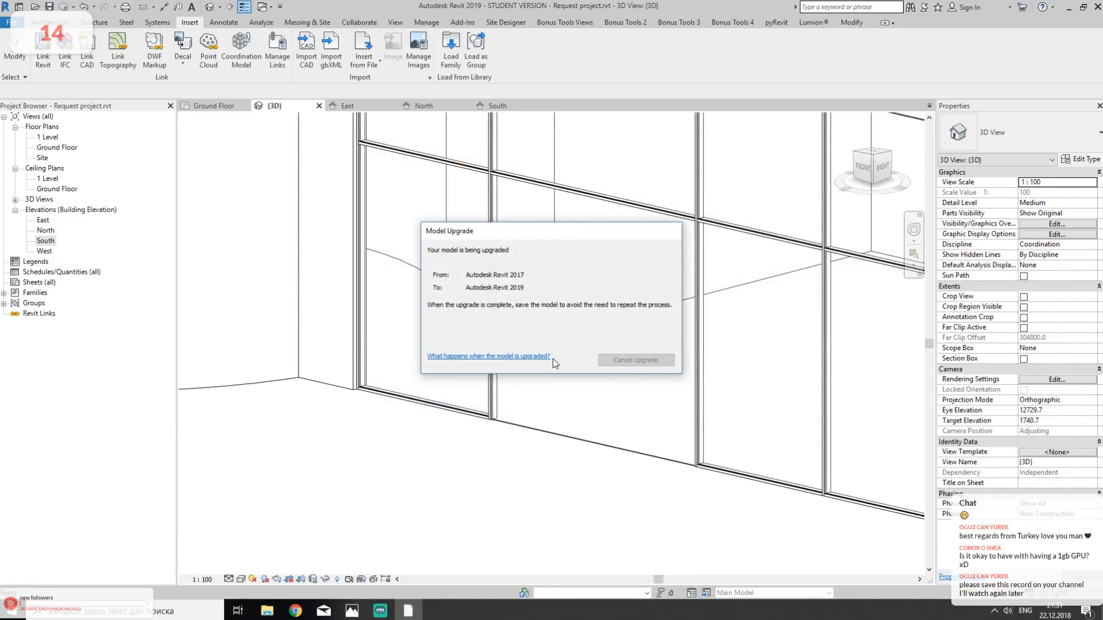
- Try to replace the second bay's lower glazed panel with the door type (ДВ) (Лев Полотно-380) (Смещение 16)
{"action": "left_click", "coordinate": [586, 417]}
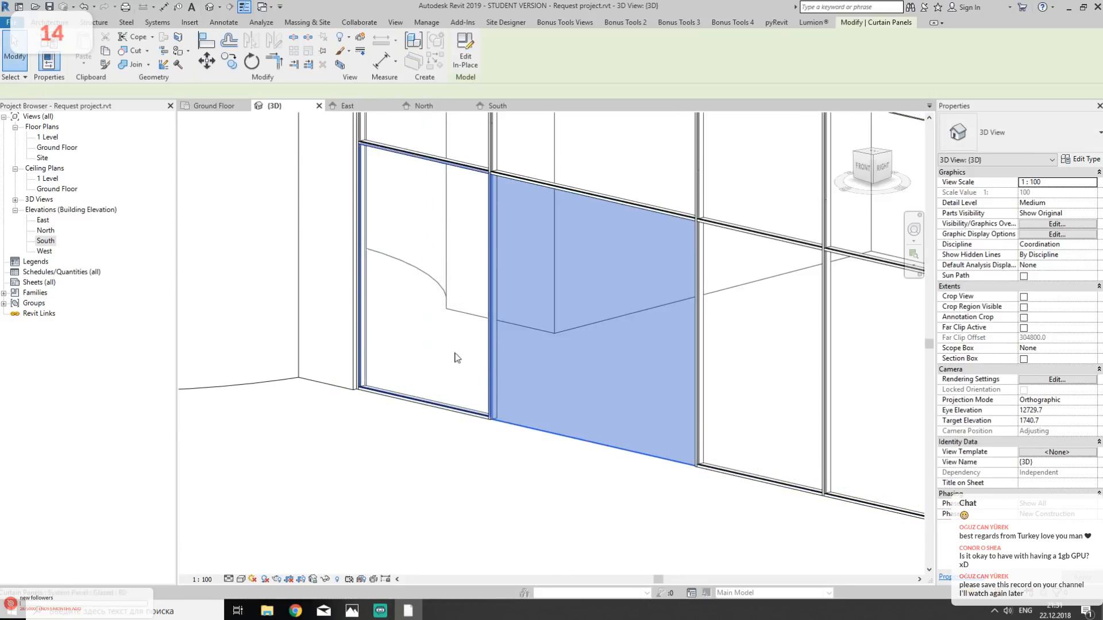
{"action": "left_click", "coordinate": [1018, 138]}
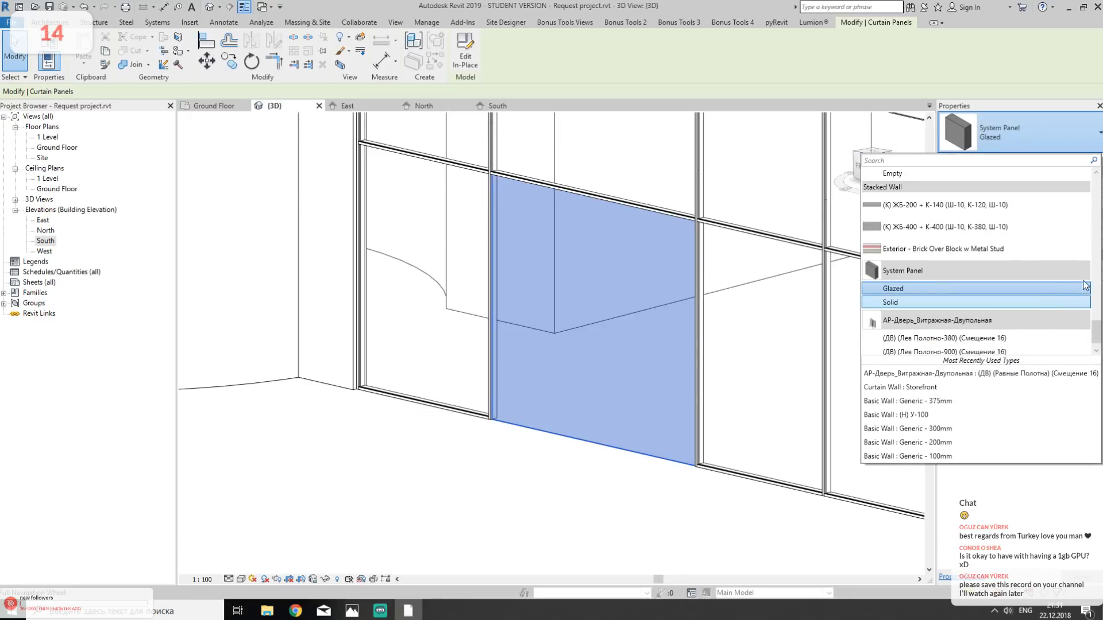
{"action": "scroll", "coordinate": [992, 229], "scroll_direction": "up", "scroll_amount": 10}
{"action": "scroll", "coordinate": [977, 227], "scroll_direction": "down", "scroll_amount": 12}
{"action": "scroll", "coordinate": [978, 221], "scroll_direction": "down", "scroll_amount": 3}
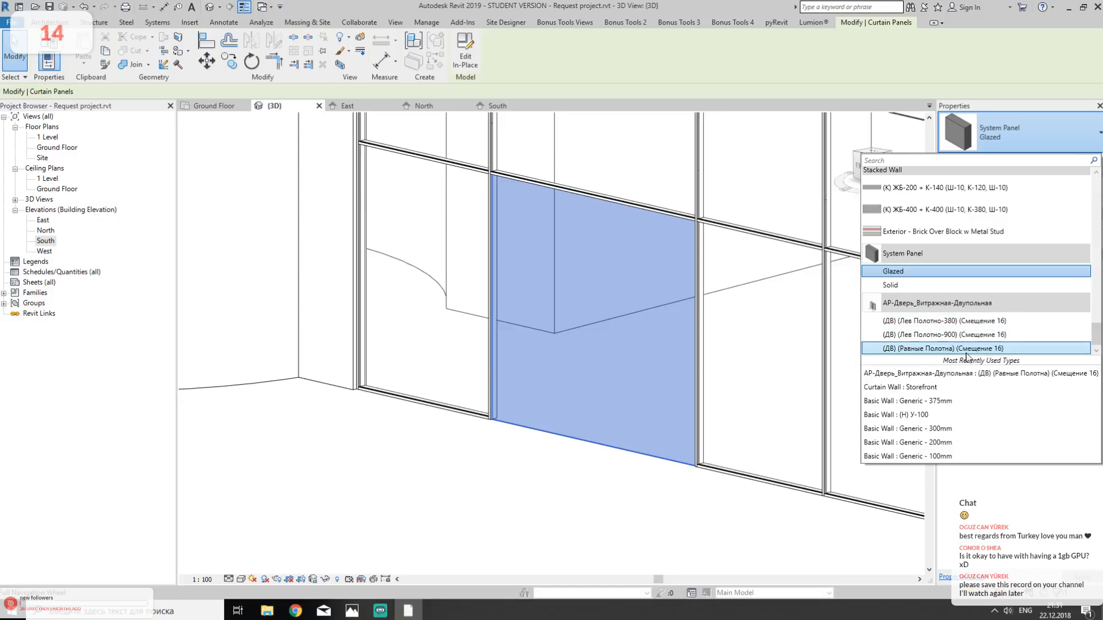
{"action": "left_click", "coordinate": [1019, 324]}
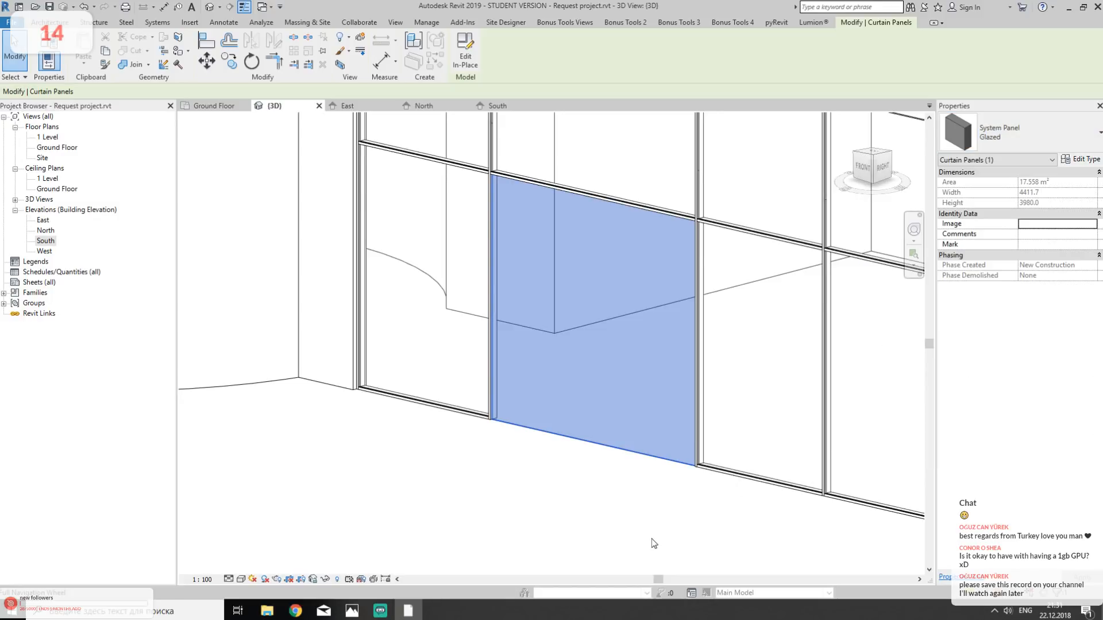
{"action": "left_click", "coordinate": [898, 585]}
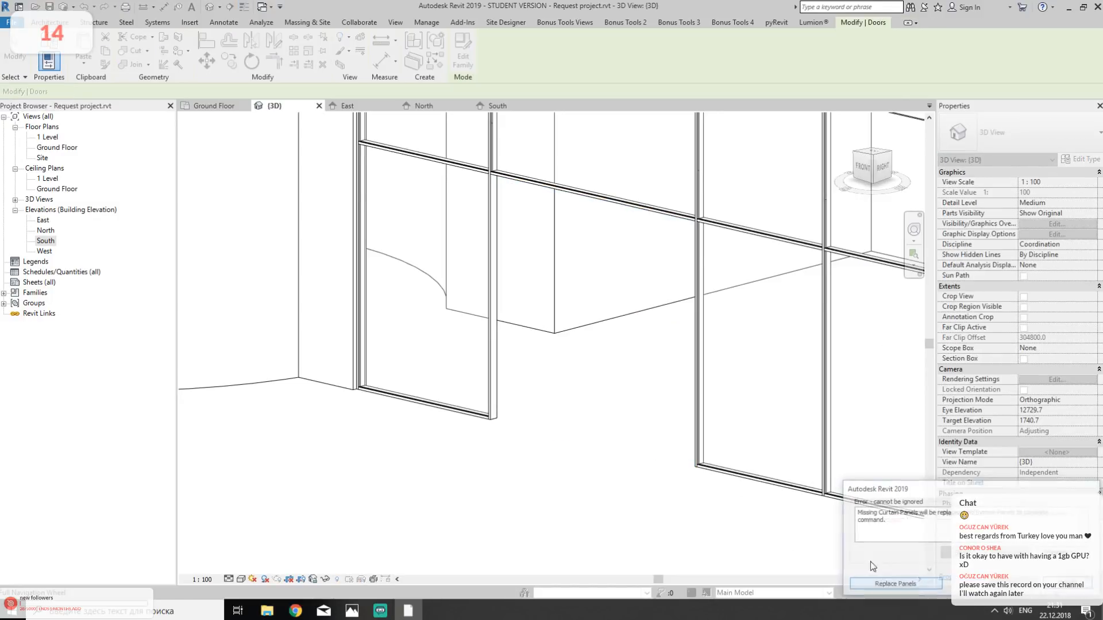
{"action": "left_click", "coordinate": [904, 582]}
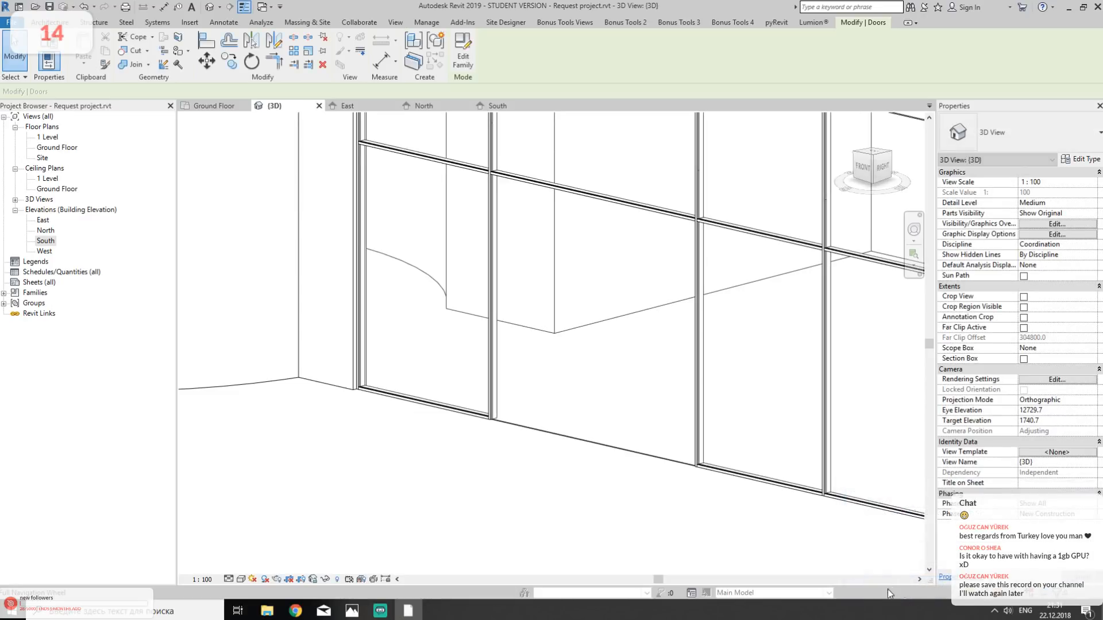
- Clear the wall selection and examine the entrance and its surrounding glazing in the reference photo
{"action": "key", "text": "Tab"}
{"action": "left_click", "coordinate": [567, 438]}
{"action": "left_click", "coordinate": [570, 473]}
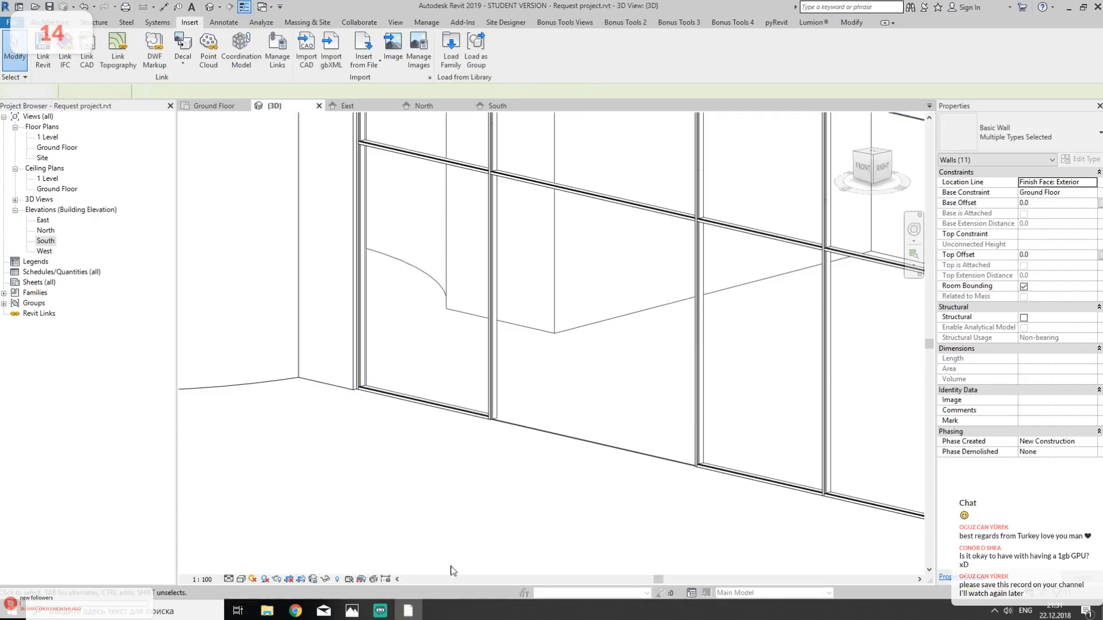
{"action": "left_click", "coordinate": [352, 610]}
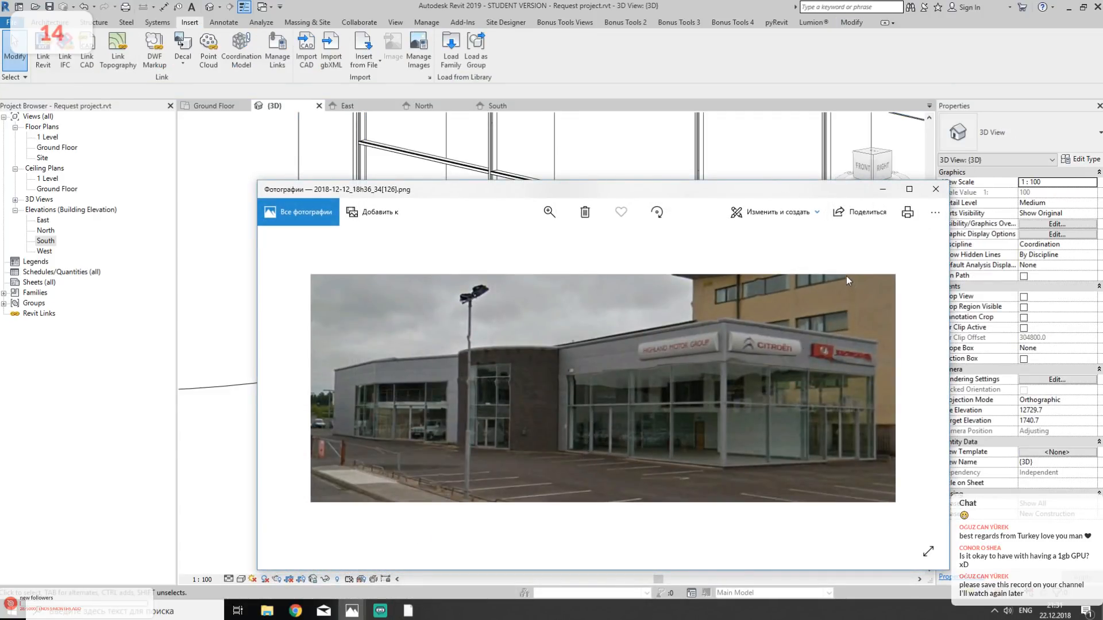
{"action": "left_click", "coordinate": [881, 191]}
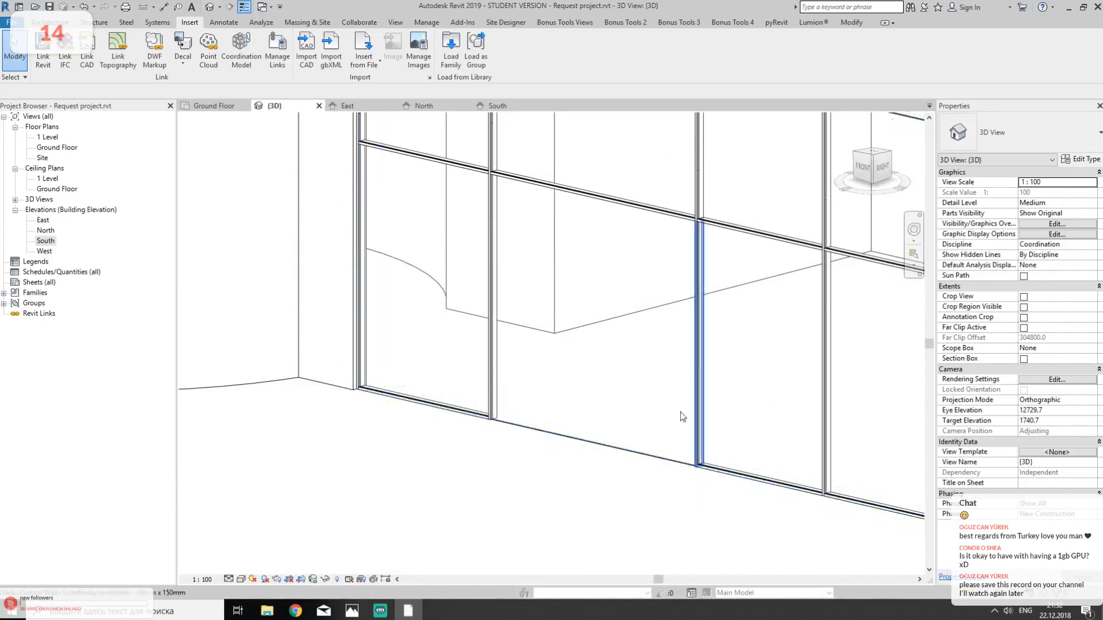
{"action": "mouse_move", "coordinate": [351, 613]}
{"action": "left_click", "coordinate": [413, 554]}
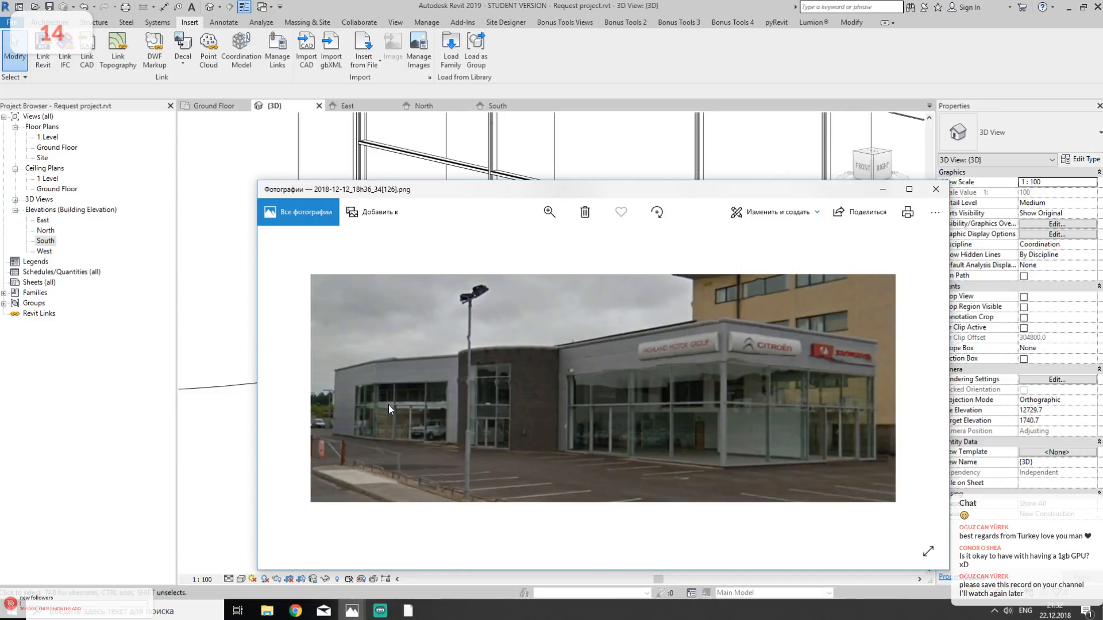
{"action": "left_click", "coordinate": [882, 190]}
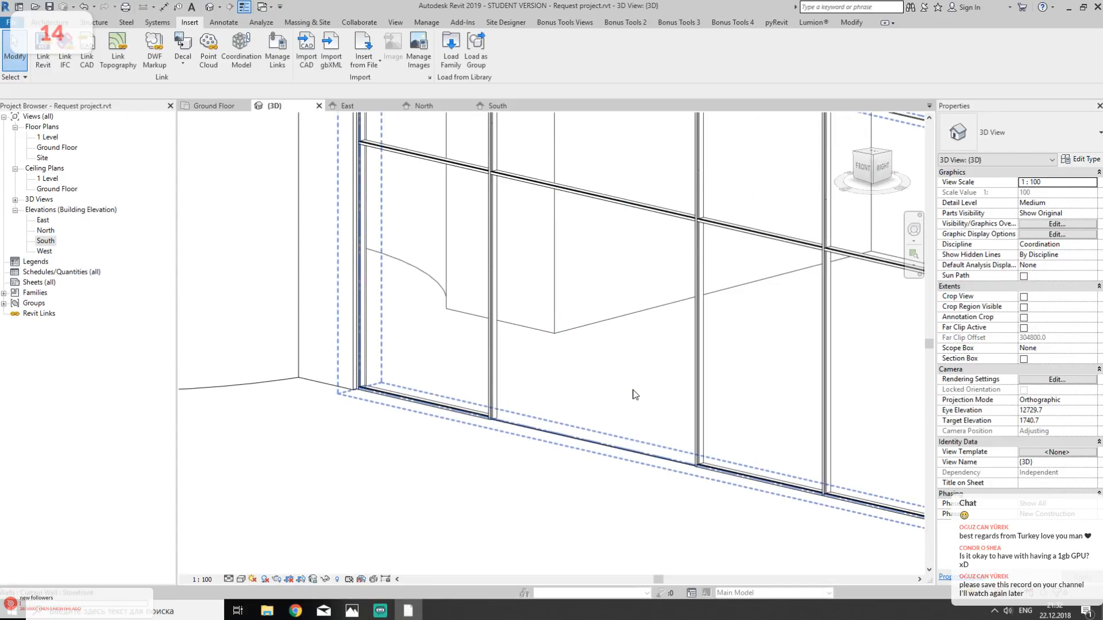
- Try to replace the second bay's lower glazed panel with the equal-leaf door type (ДВ) (Равные Полотна) (Смещение 16)
{"action": "scroll", "coordinate": [635, 394], "scroll_direction": "down", "scroll_amount": 3}
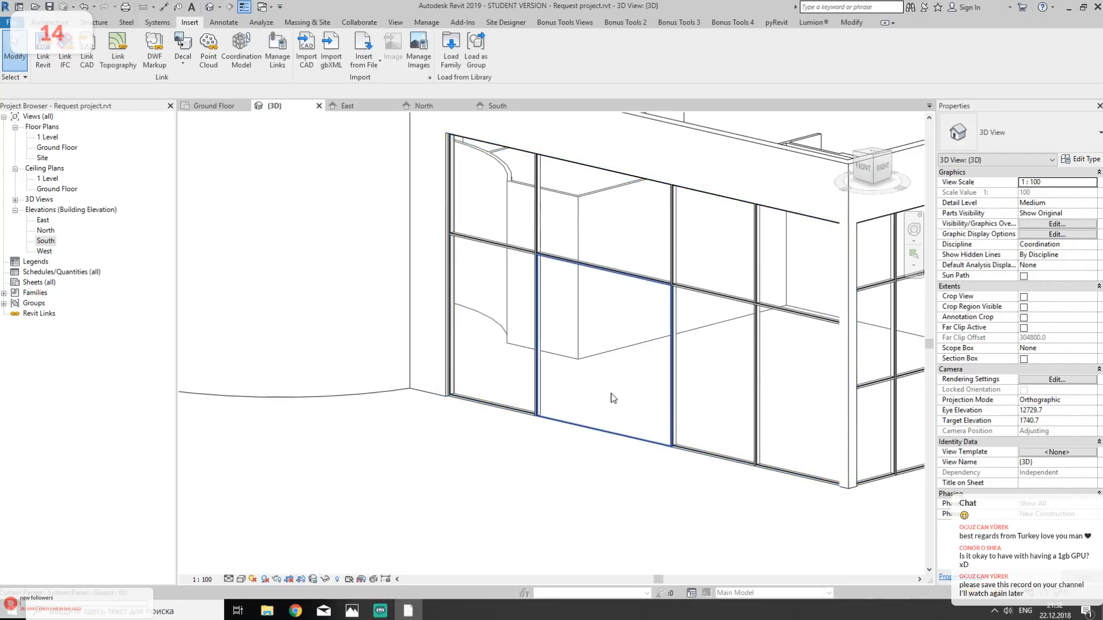
{"action": "left_click", "coordinate": [612, 396]}
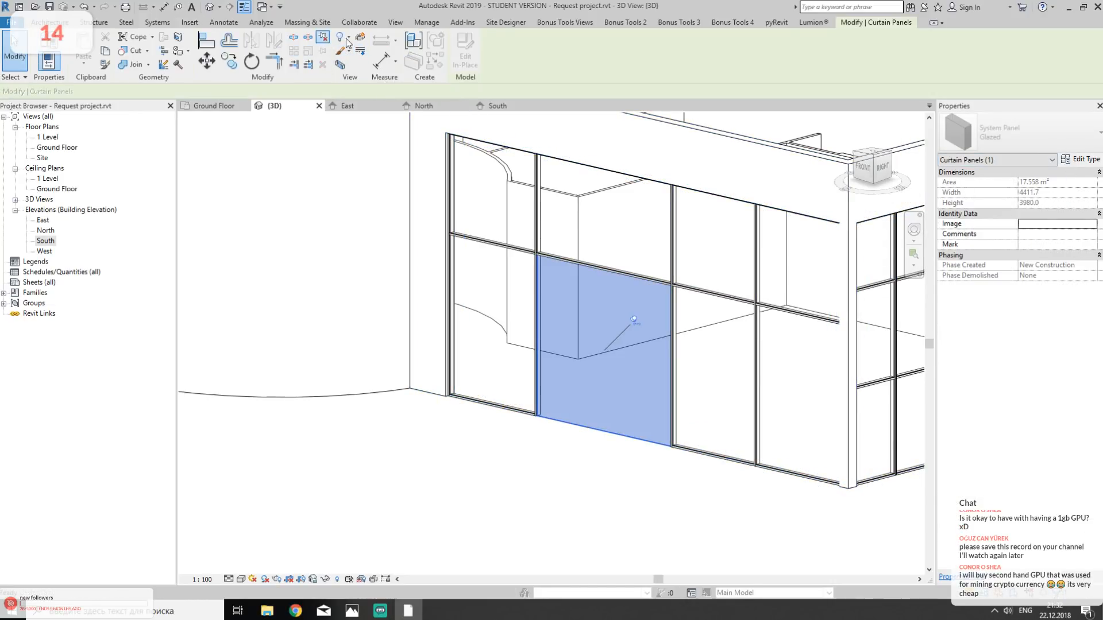
{"action": "left_click", "coordinate": [1011, 133]}
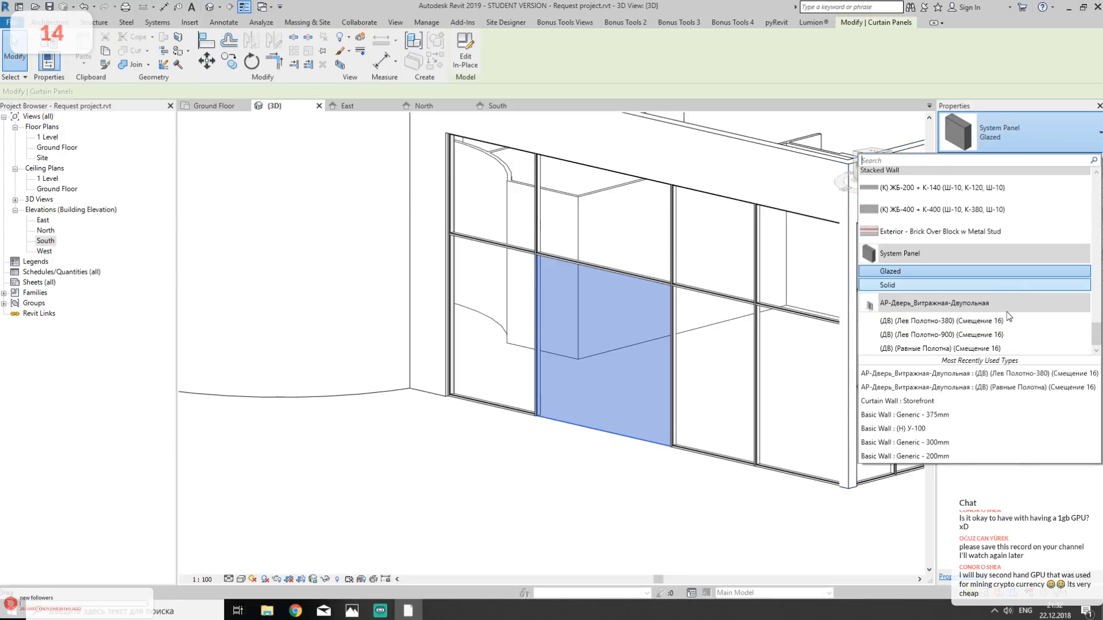
{"action": "left_click", "coordinate": [977, 353]}
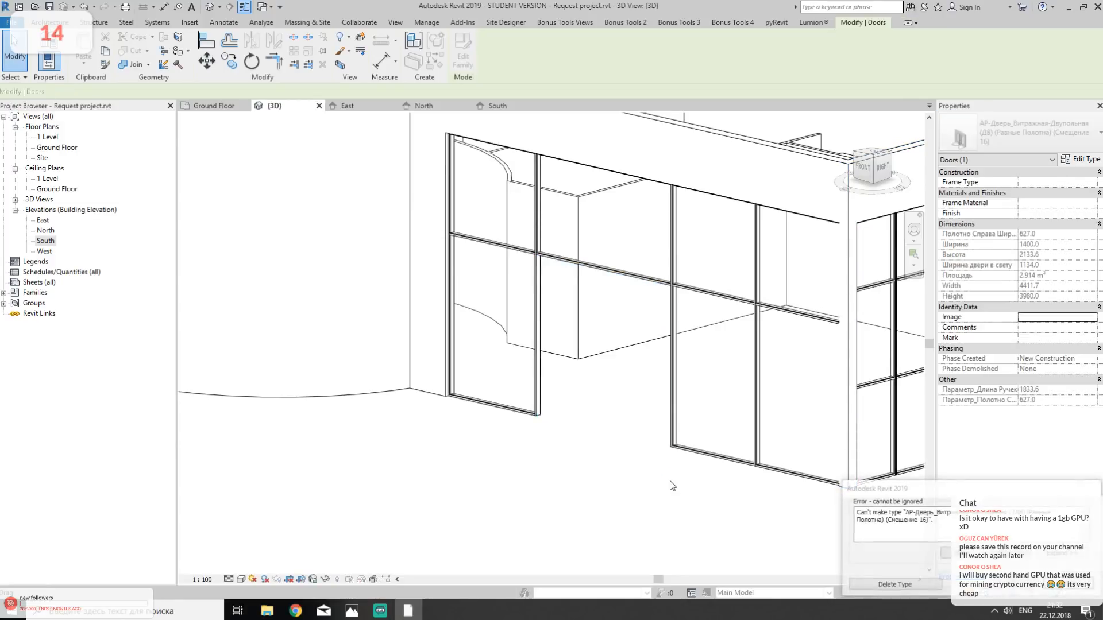
- Inspect the door elements listed in the error details, delete the failing door type and replace the missing panels
{"action": "left_click_drag", "start_coordinate": [951, 511], "coordinate": [1061, 517]}
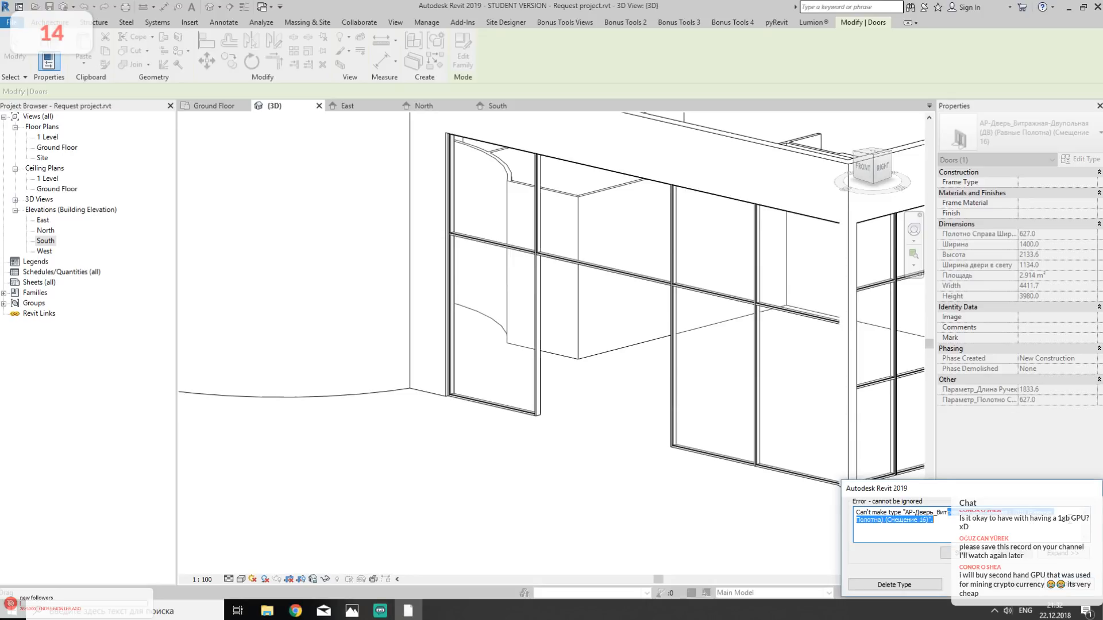
{"action": "left_click", "coordinate": [1059, 553]}
{"action": "left_click", "coordinate": [873, 405]}
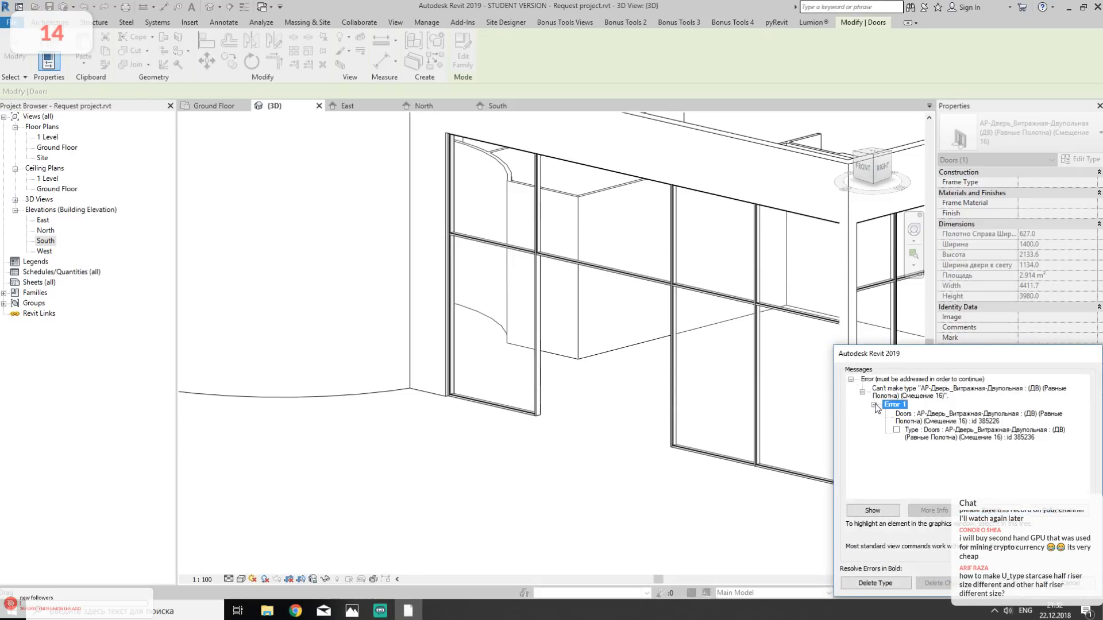
{"action": "left_click", "coordinate": [966, 420]}
{"action": "left_click", "coordinate": [992, 434]}
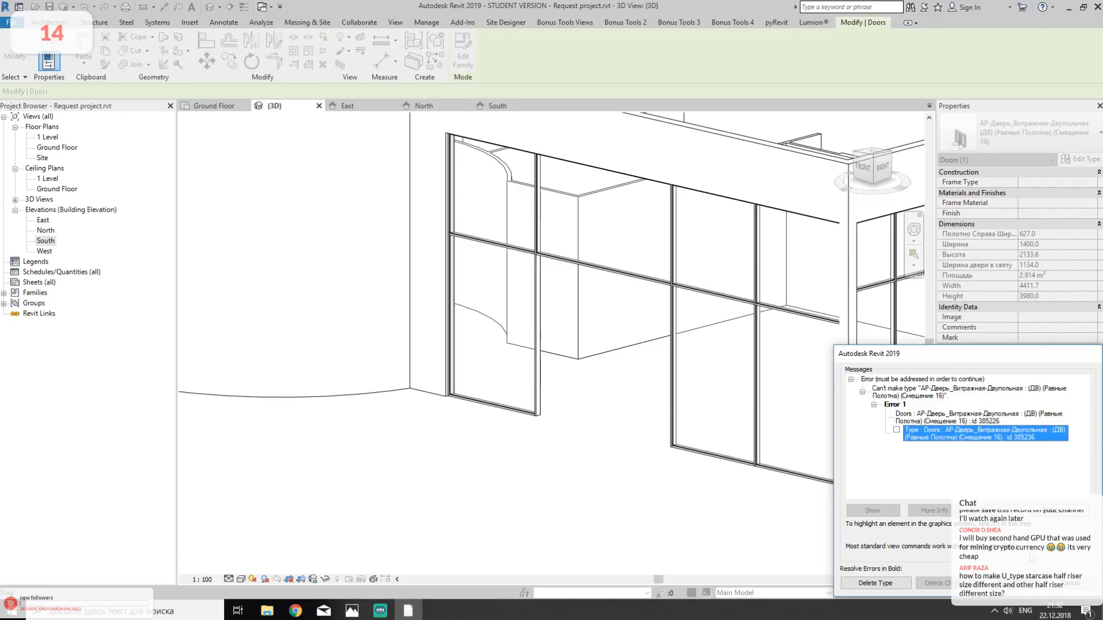
{"action": "left_click", "coordinate": [898, 581]}
{"action": "left_click", "coordinate": [884, 586]}
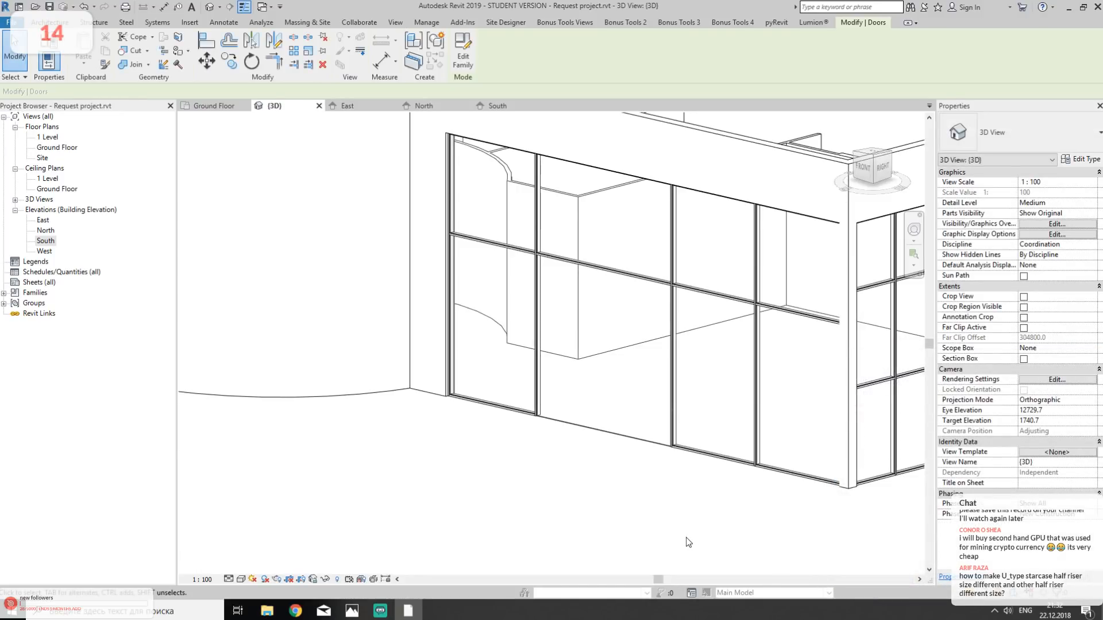
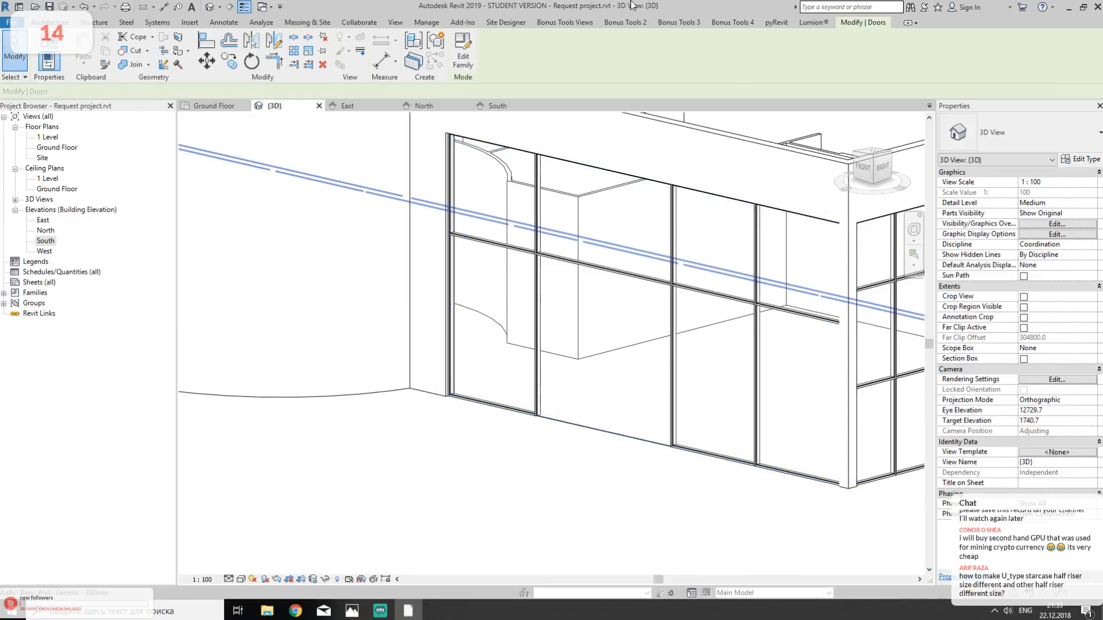
- Open the Ground Floor plan and start a straight-run stair in the empty area east of the building
{"action": "left_click", "coordinate": [51, 23]}
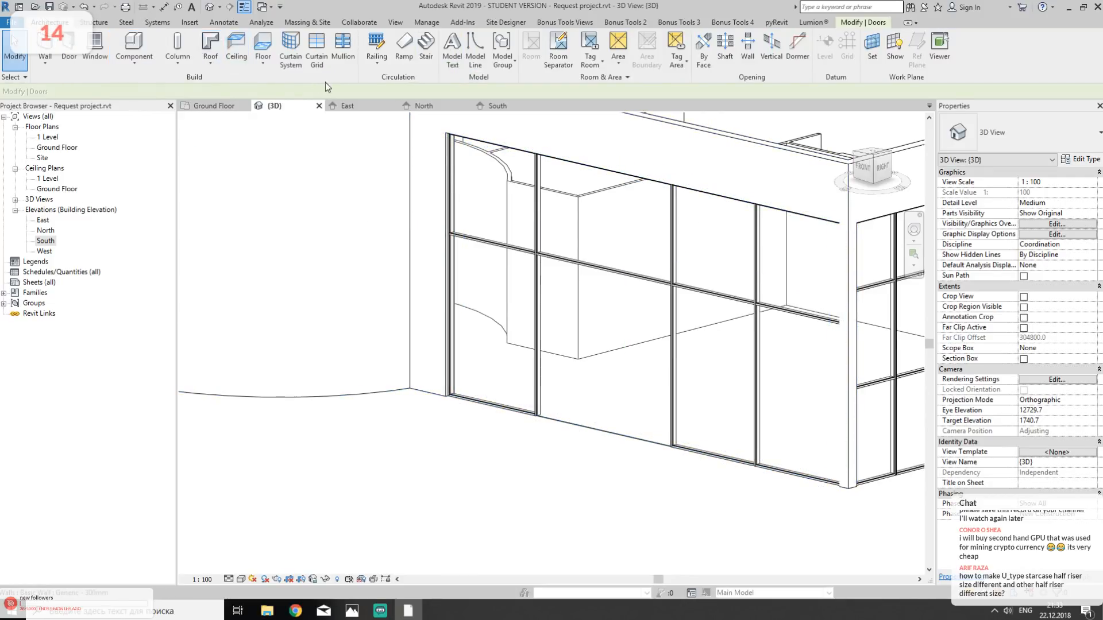
{"action": "left_click", "coordinate": [220, 109]}
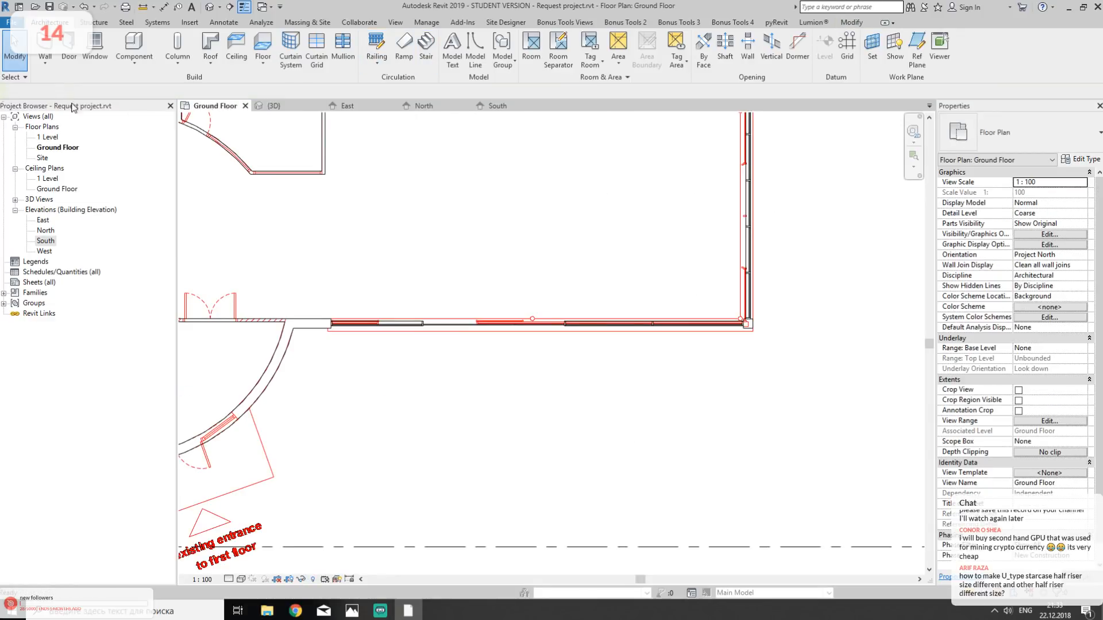
{"action": "scroll", "coordinate": [245, 288], "scroll_direction": "down", "scroll_amount": 3}
{"action": "scroll", "coordinate": [378, 115], "scroll_direction": "up", "scroll_amount": 3}
{"action": "left_click", "coordinate": [426, 48]}
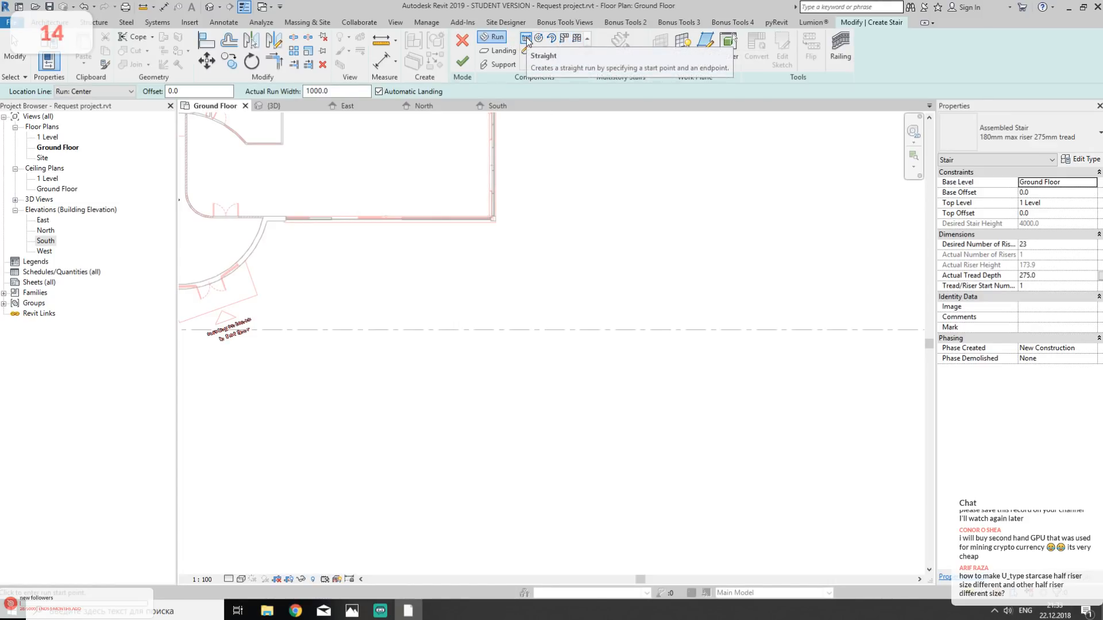
{"action": "middle_click_drag", "start_coordinate": [665, 205], "coordinate": [443, 349]}
- Try to lay out a U-shaped stair with parallel runs of 1925 mm and 2750 mm plus a short third run
{"action": "left_click", "coordinate": [435, 356]}
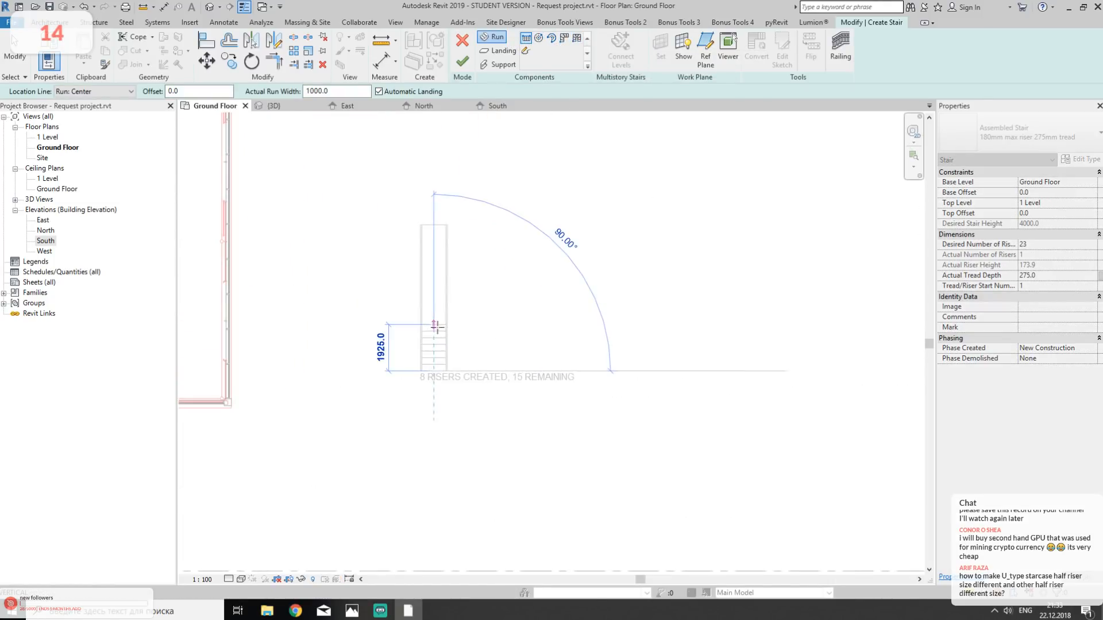
{"action": "left_click", "coordinate": [435, 325]}
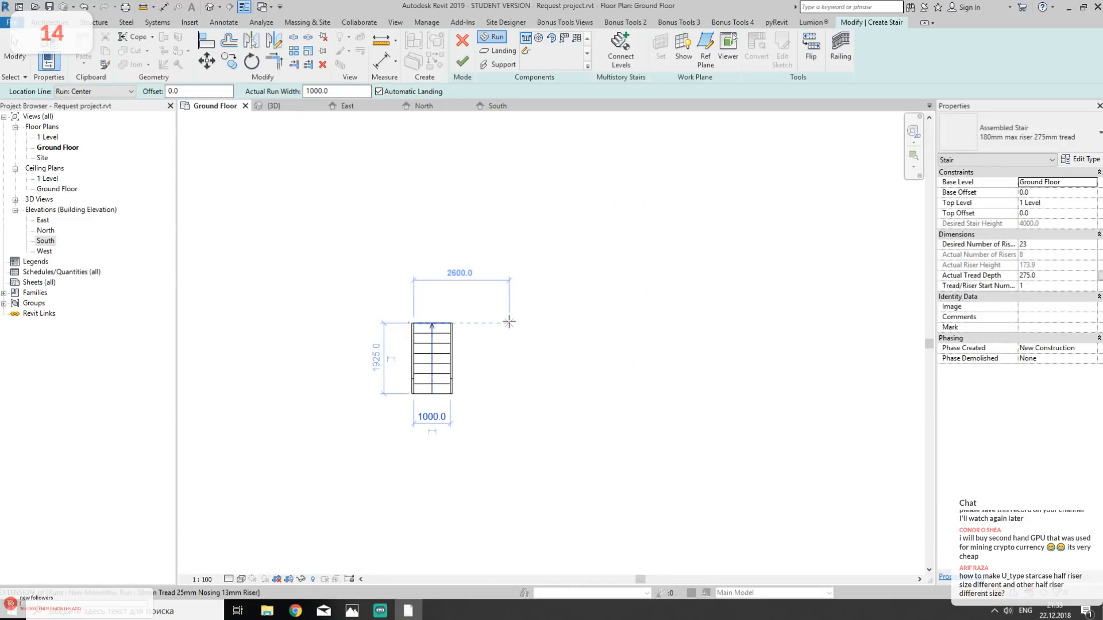
{"action": "left_click", "coordinate": [509, 323]}
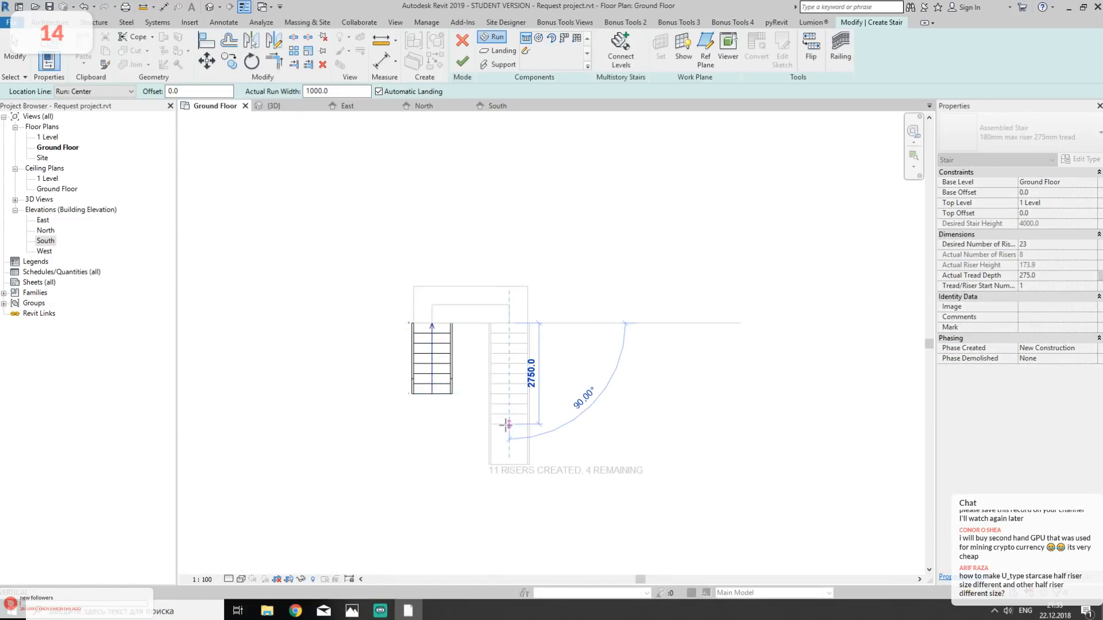
{"action": "left_click", "coordinate": [509, 424]}
{"action": "left_click", "coordinate": [450, 495]}
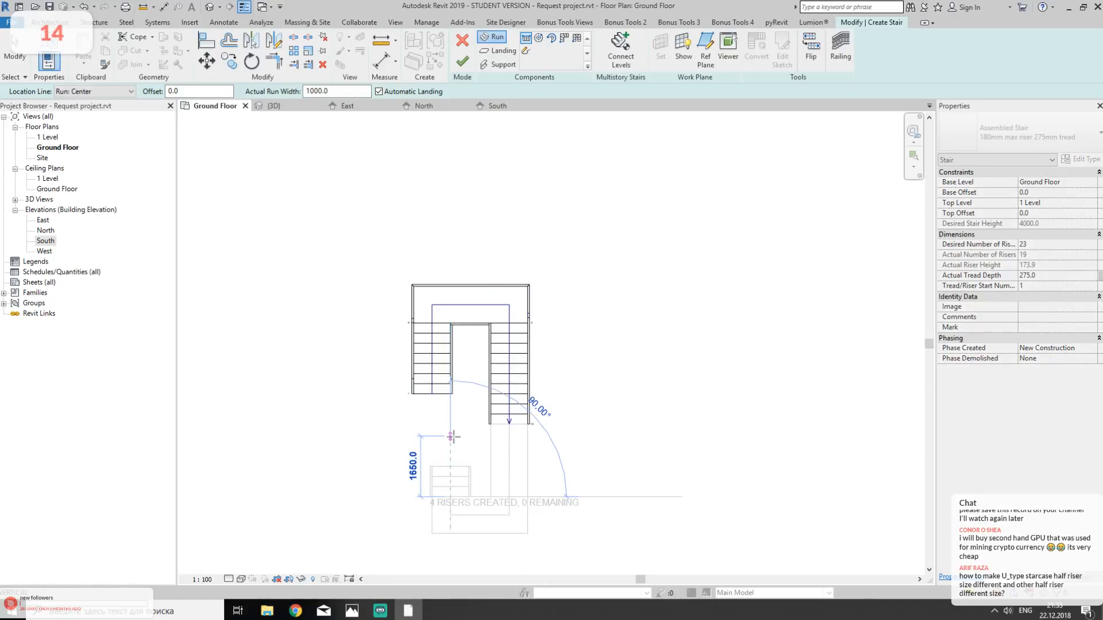
{"action": "left_click", "coordinate": [456, 463]}
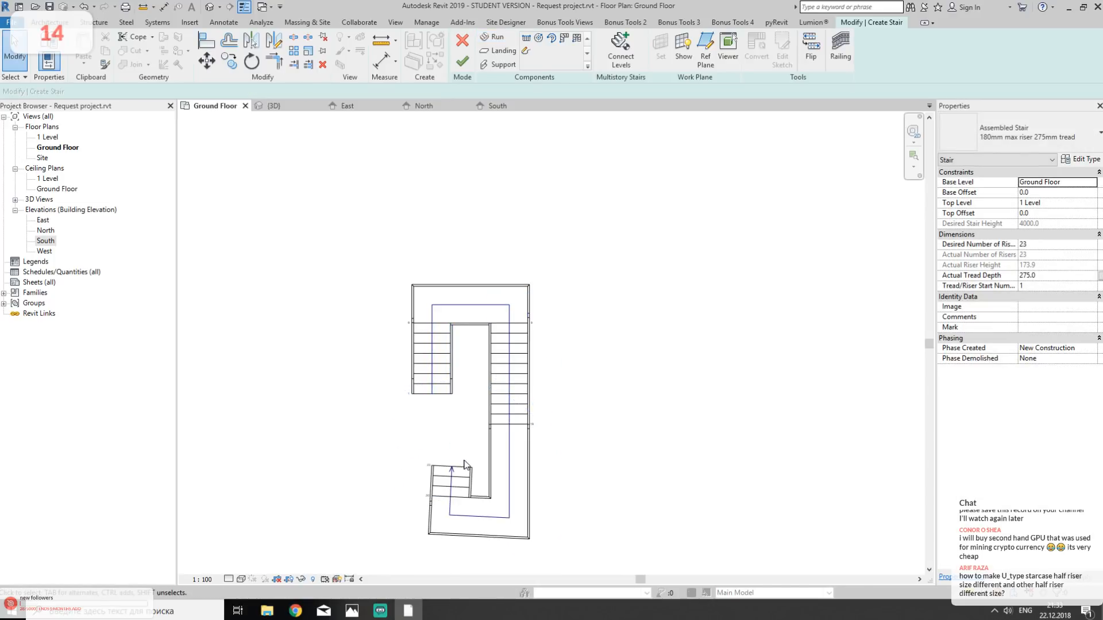
{"action": "key", "text": "ctrl+z"}
{"action": "key", "text": "ctrl+z"}
{"action": "key", "text": "ctrl+z"}
- Lay out a stair of three parallel 1000 mm wide runs with 10, 6 and 4 risers, joined by automatic landings
{"action": "left_click", "coordinate": [495, 36]}
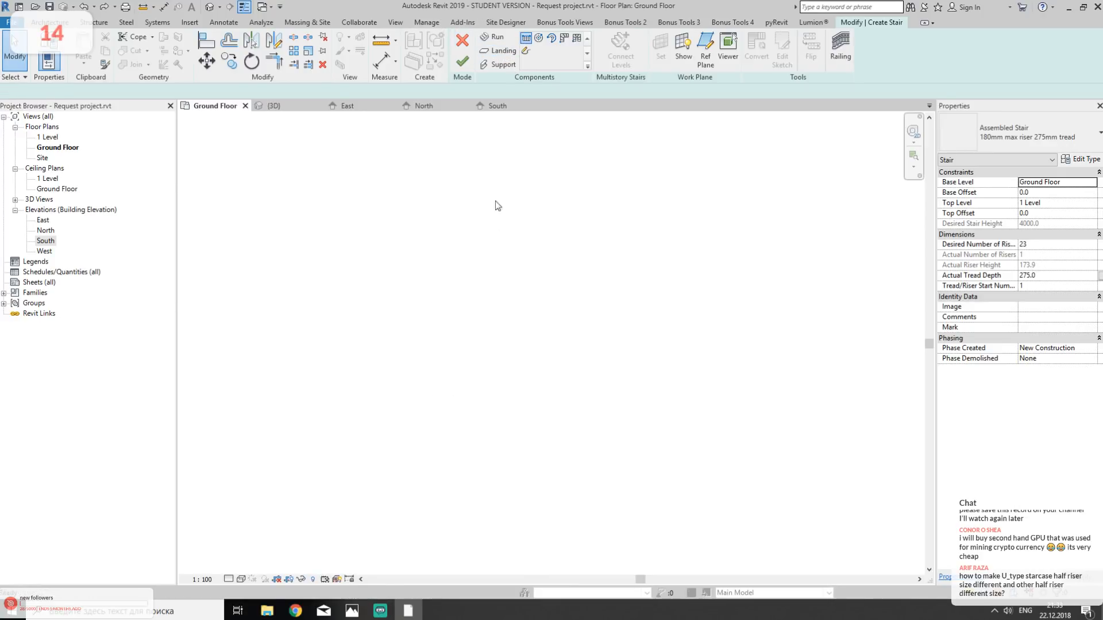
{"action": "left_click", "coordinate": [421, 317]}
{"action": "left_click", "coordinate": [421, 226]}
{"action": "left_click", "coordinate": [511, 226]}
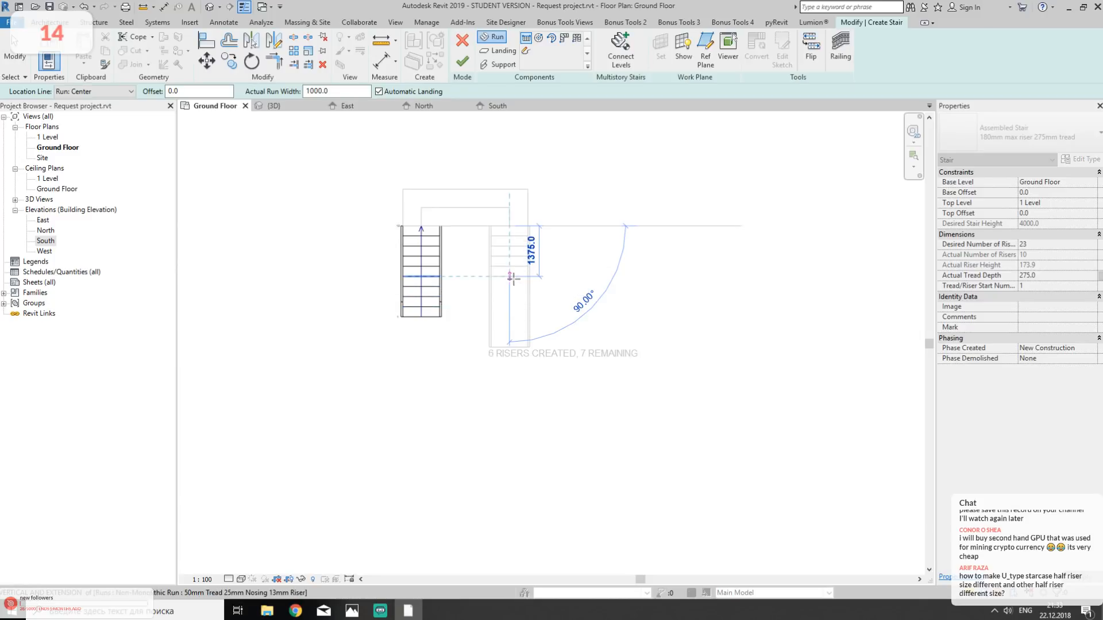
{"action": "left_click", "coordinate": [510, 276]}
{"action": "left_click", "coordinate": [439, 390]}
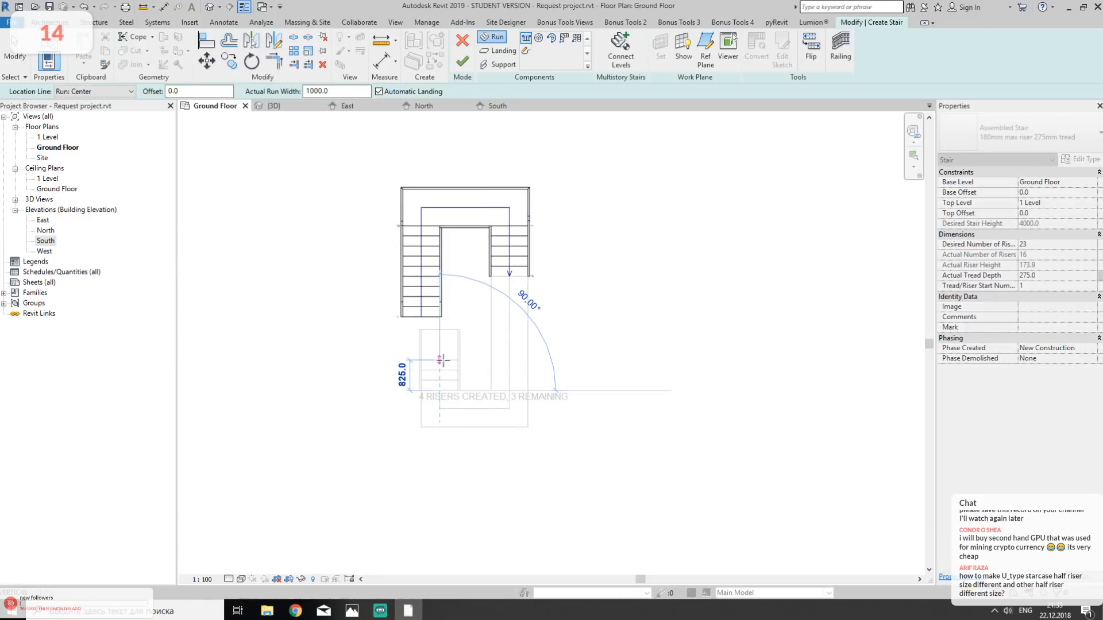
{"action": "left_click", "coordinate": [440, 360]}
{"action": "key", "text": "Escape"}
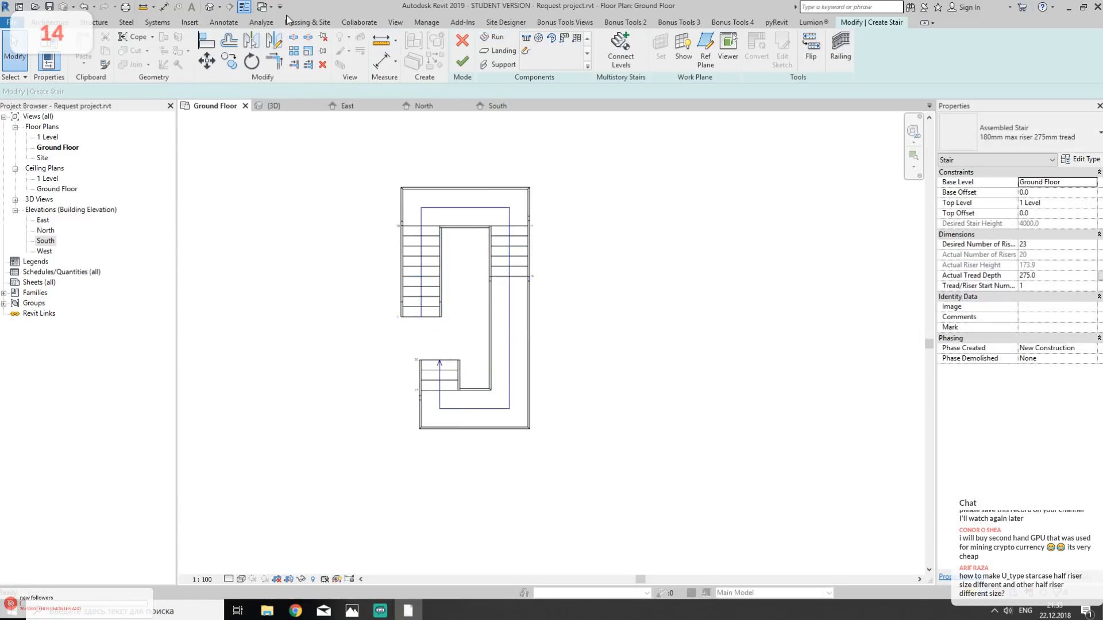
- Check the stair's runs and landings in the 3D view and finish the stair
{"action": "left_click", "coordinate": [210, 7]}
{"action": "scroll", "coordinate": [591, 386], "scroll_direction": "down", "scroll_amount": 6}
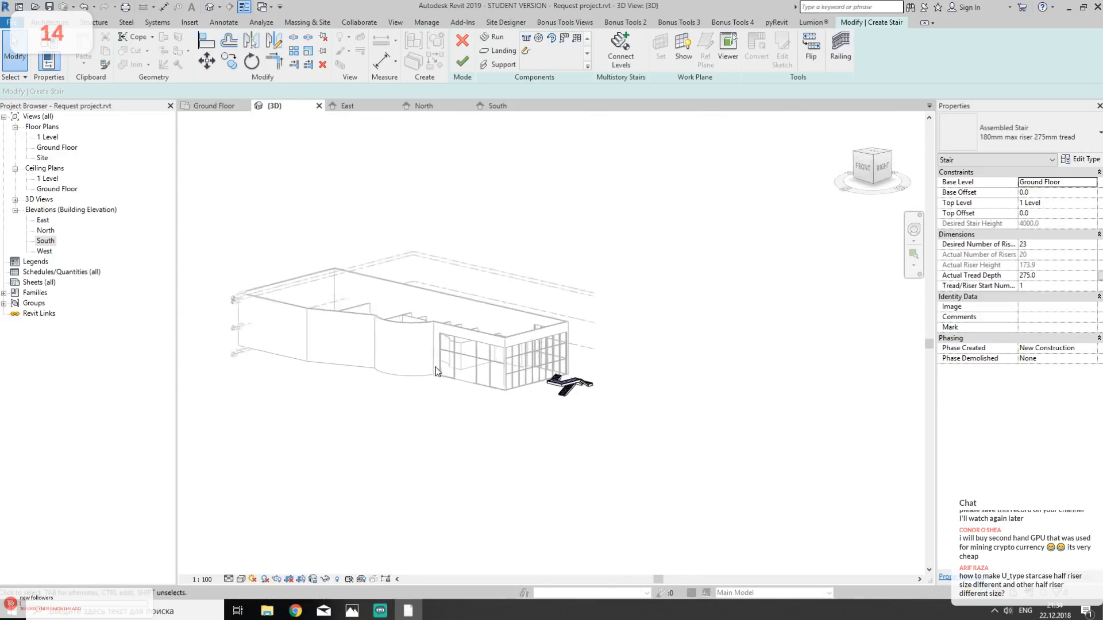
{"action": "middle_click_drag", "start_coordinate": [583, 406], "coordinate": [486, 395], "text": "shift"}
{"action": "scroll", "coordinate": [485, 396], "scroll_direction": "up", "scroll_amount": 5}
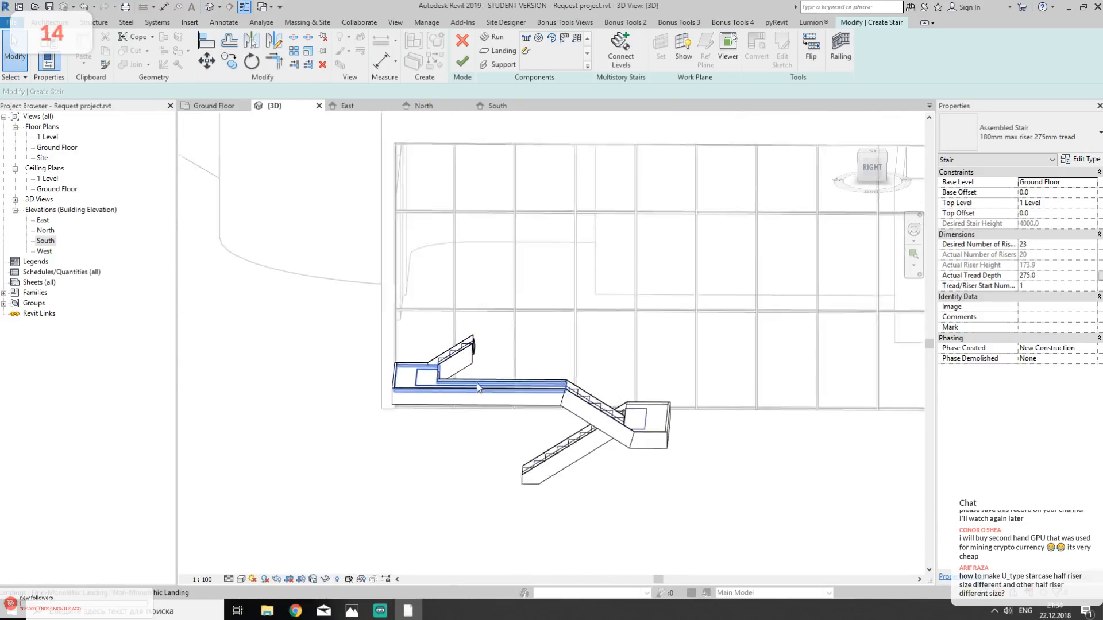
{"action": "left_click", "coordinate": [409, 383]}
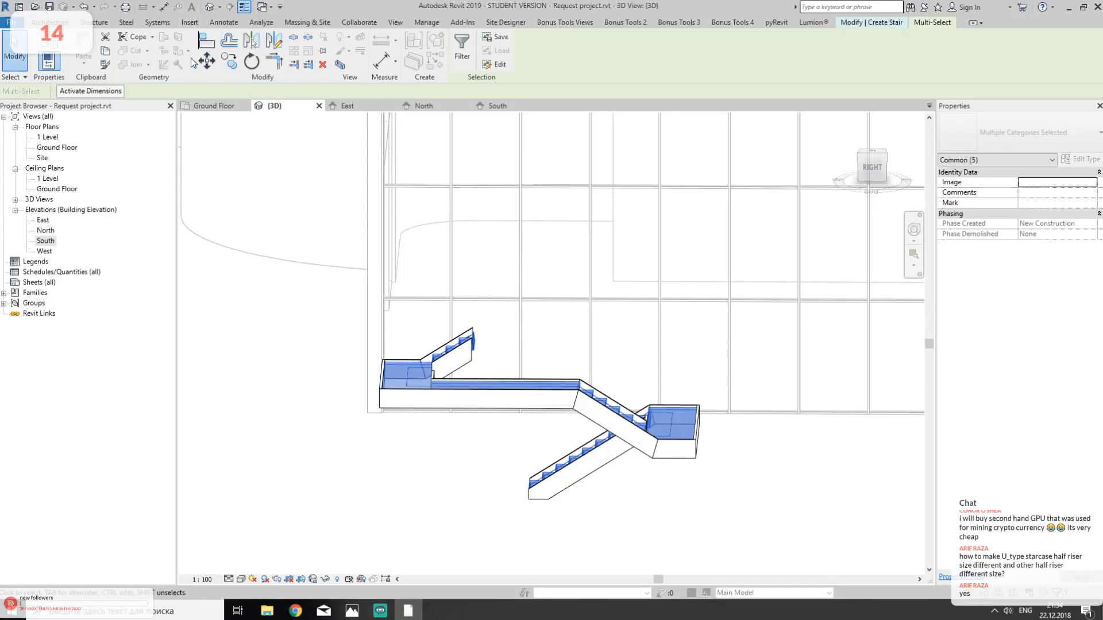
{"action": "left_click", "coordinate": [291, 368]}
{"action": "left_click", "coordinate": [465, 63]}
- Delete the remaining 900mm Pipe railing from the new stair
{"action": "middle_click_drag", "start_coordinate": [663, 437], "coordinate": [686, 399], "text": "shift"}
{"action": "left_click", "coordinate": [722, 333]}
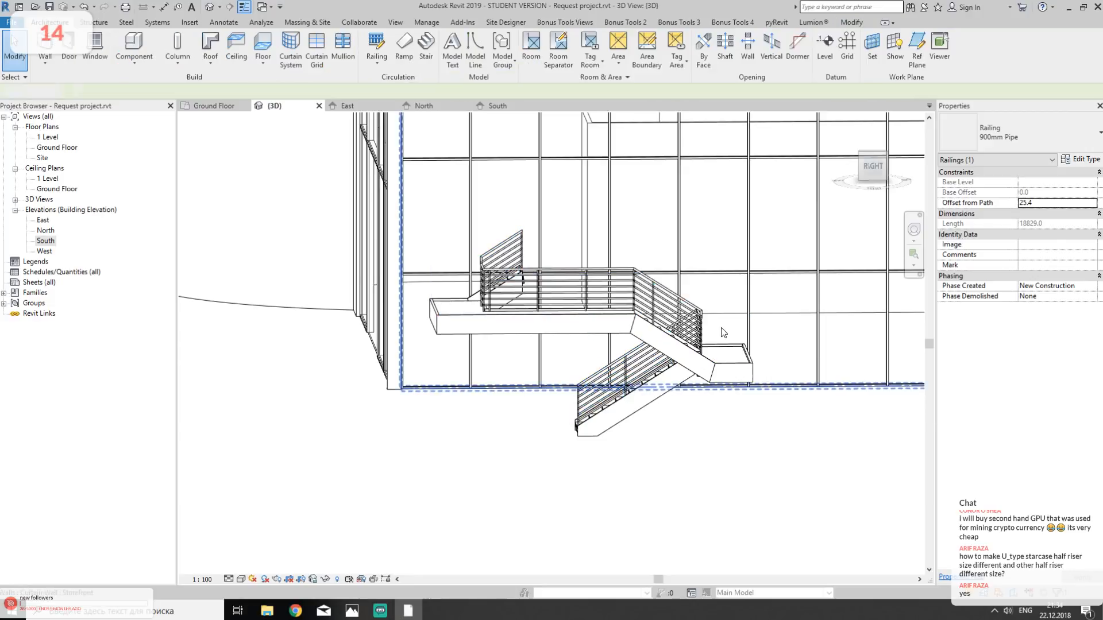
{"action": "key", "text": "Delete"}
- Pick out the stair's lower landing and its stringer, and open the stair for editing
{"action": "scroll", "coordinate": [604, 351], "scroll_direction": "up", "scroll_amount": 2}
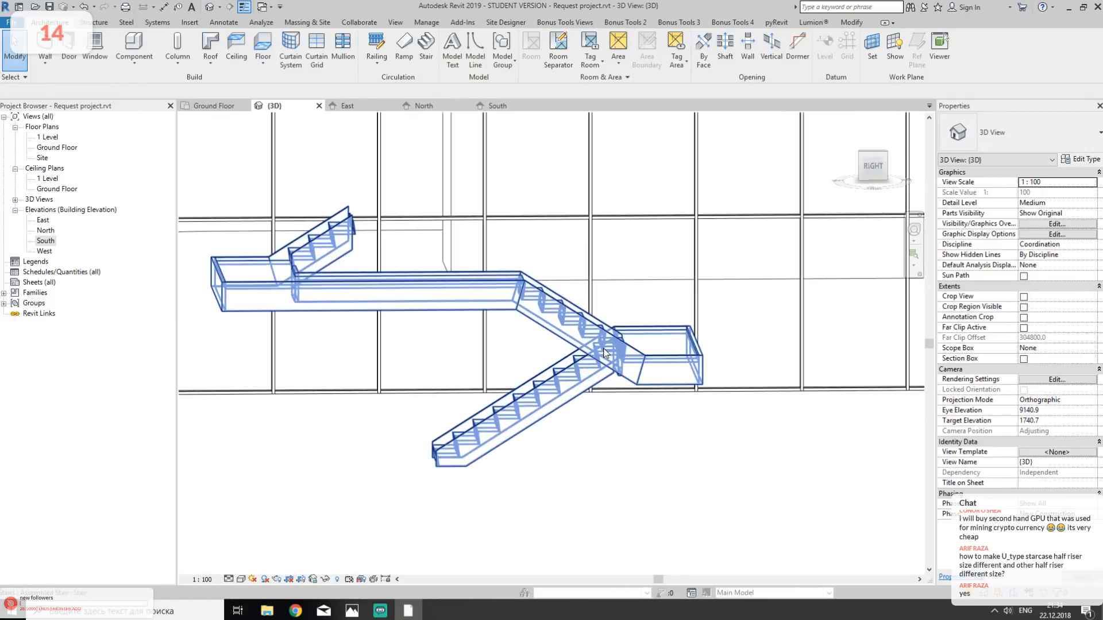
{"action": "key", "text": "Tab"}
{"action": "left_click", "coordinate": [652, 353]}
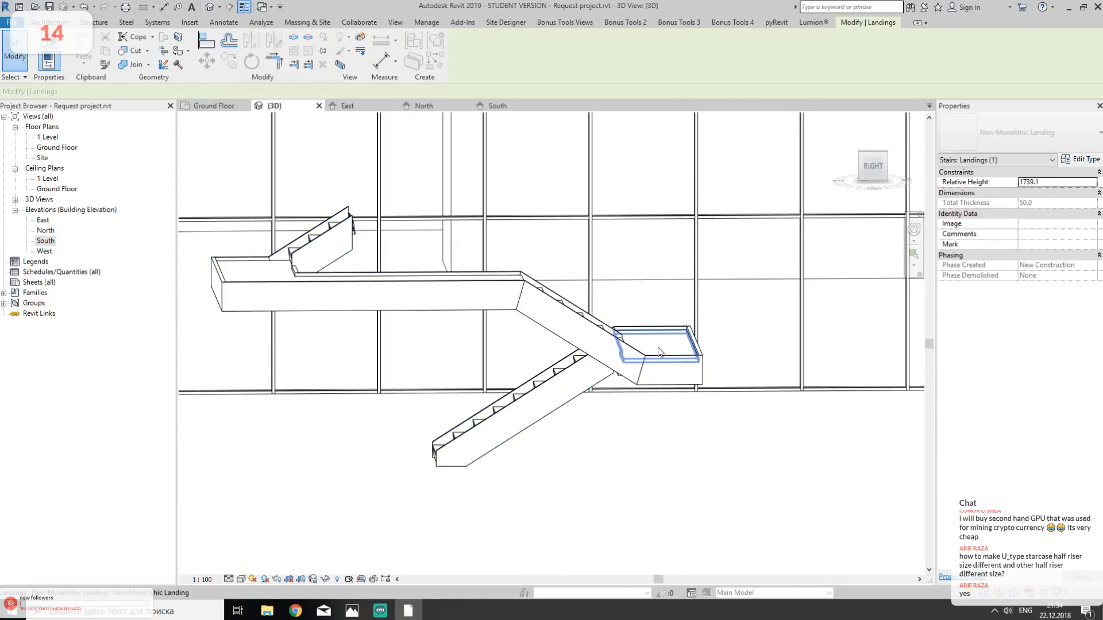
{"action": "middle_click_drag", "start_coordinate": [659, 351], "coordinate": [645, 353], "text": "shift"}
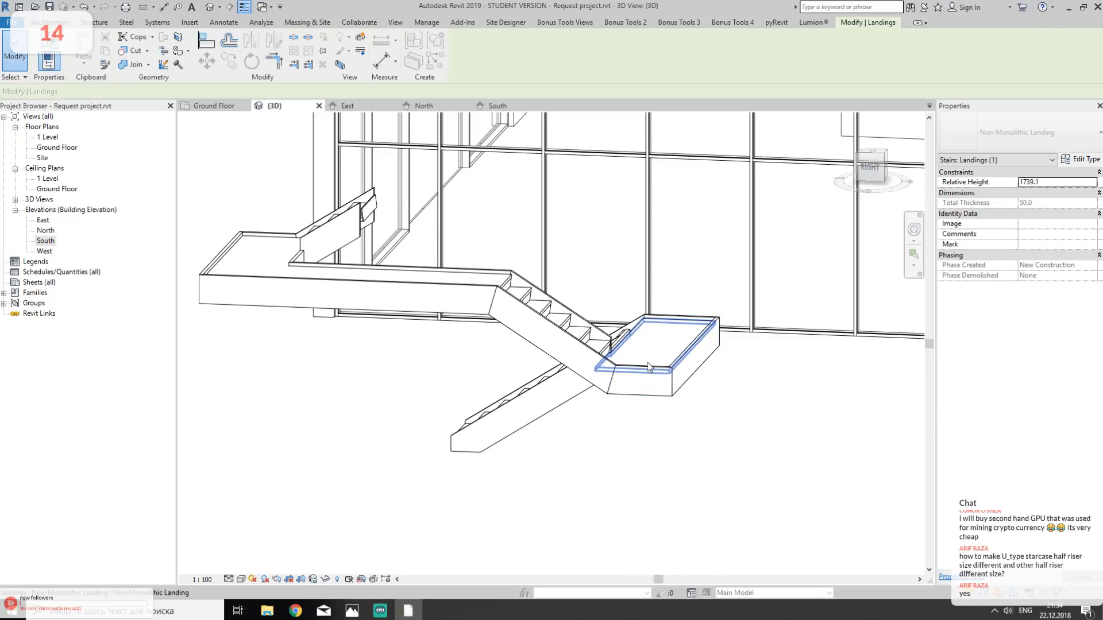
{"action": "left_click", "coordinate": [647, 379]}
{"action": "middle_click_drag", "start_coordinate": [643, 384], "coordinate": [671, 426], "text": "shift"}
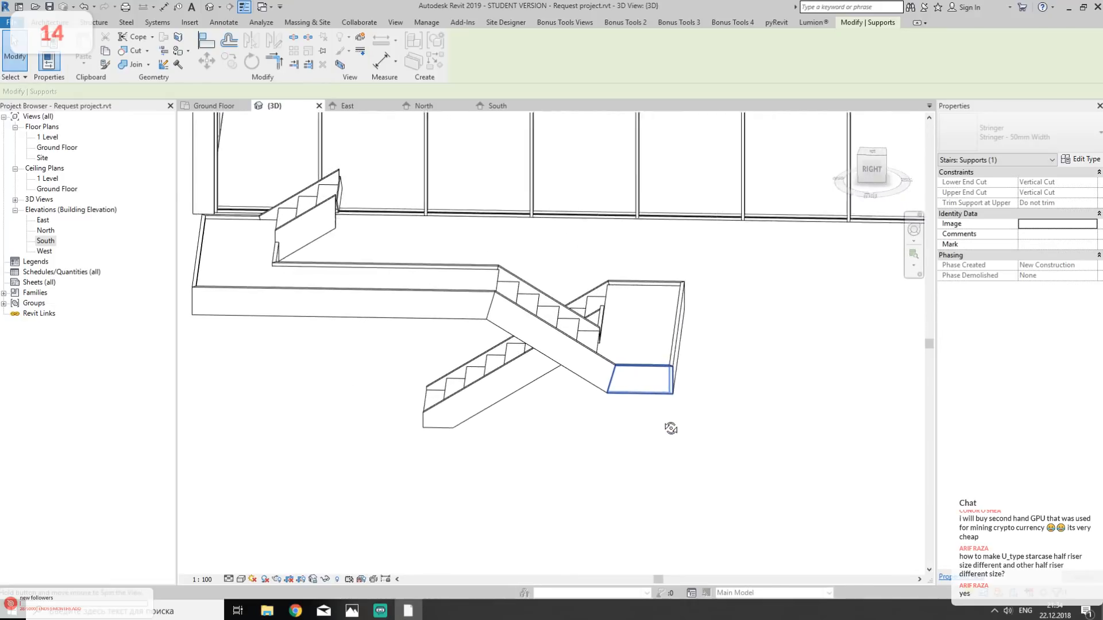
{"action": "double_click", "coordinate": [657, 317]}
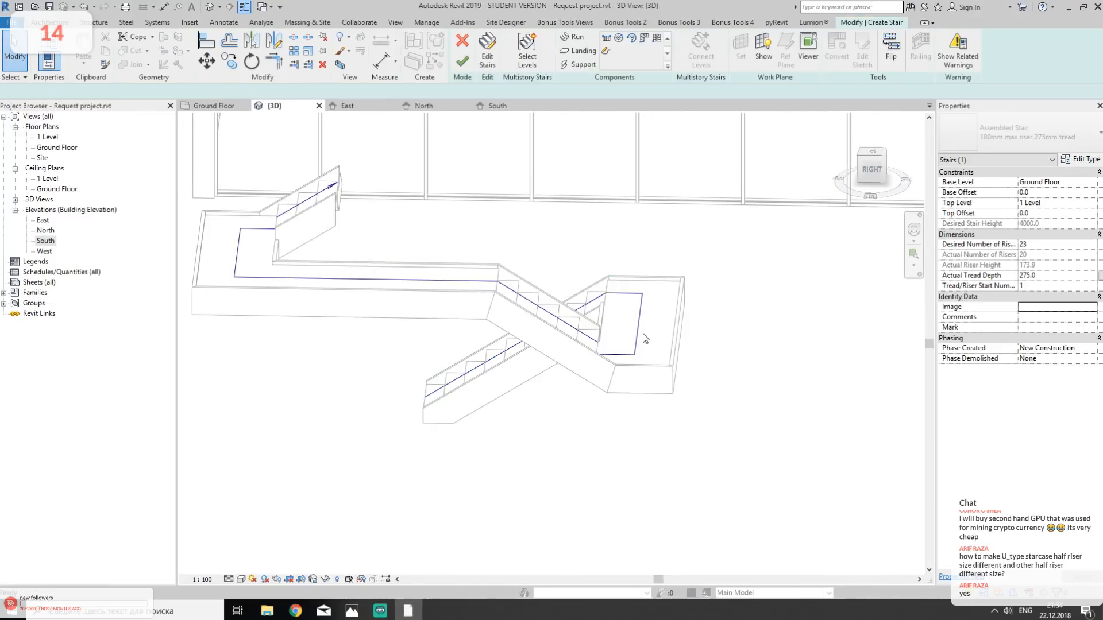
- Try to lower the landing between the first and second runs by changing its relative height
{"action": "left_click", "coordinate": [646, 339]}
{"action": "middle_click_drag", "start_coordinate": [646, 339], "coordinate": [718, 382], "text": "shift"}
{"action": "left_click", "coordinate": [1059, 182]}
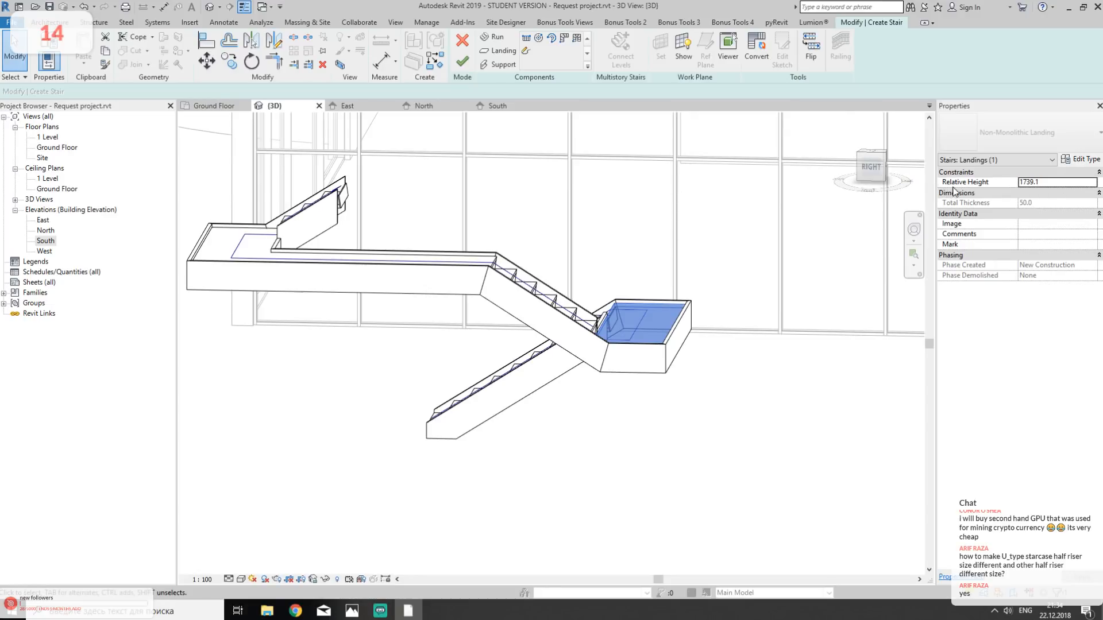
{"action": "double_click", "coordinate": [1045, 183]}
{"action": "type", "text": "5"}
{"action": "left_click", "coordinate": [599, 352]}
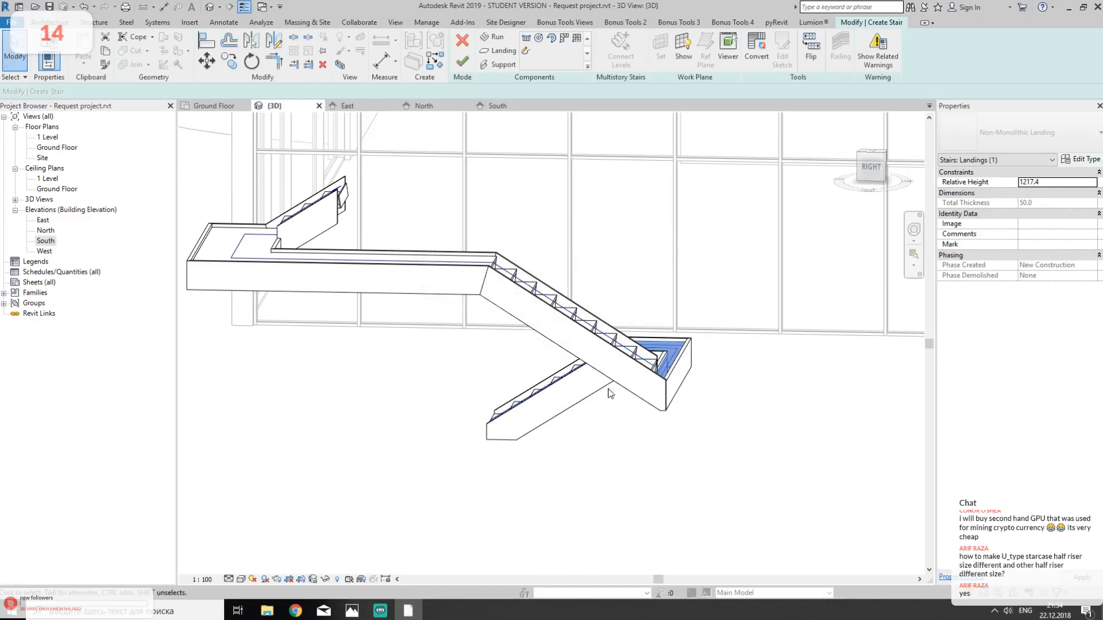
{"action": "middle_click_drag", "start_coordinate": [692, 463], "coordinate": [517, 487], "text": "shift"}
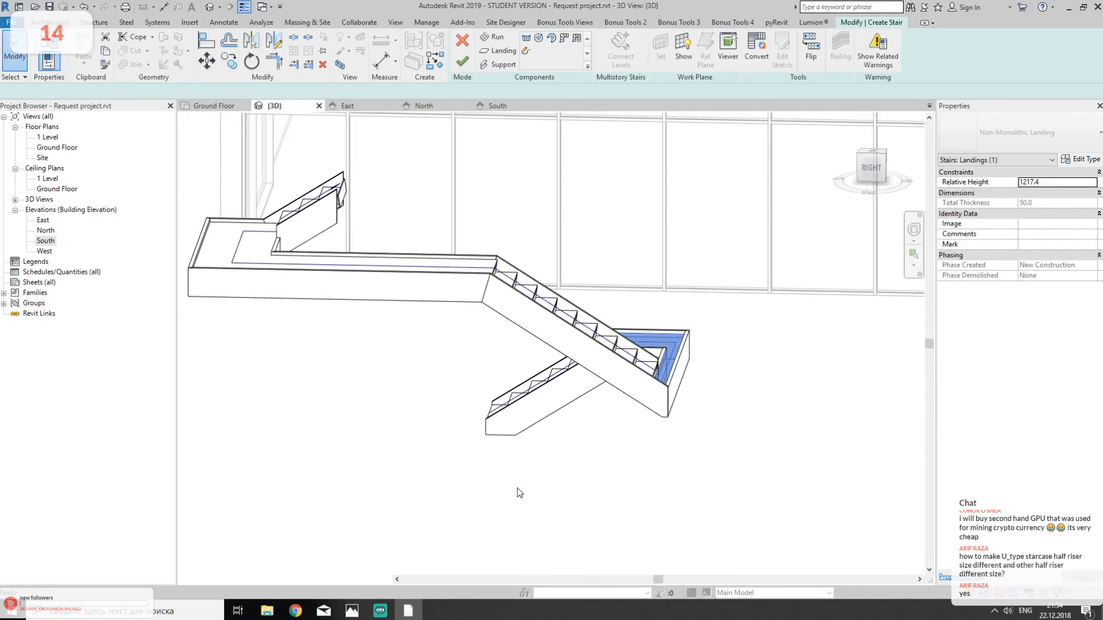
{"action": "key", "text": "ctrl+z"}
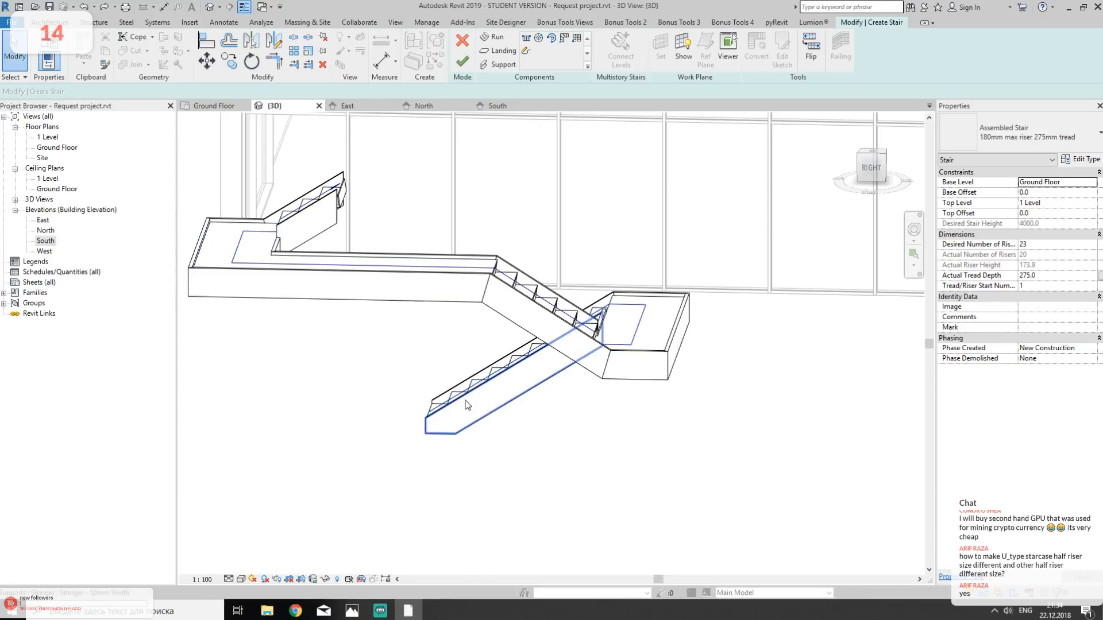
- Examine the middle run's base and top height parameters and its tread and riser type properties
{"action": "mouse_move", "coordinate": [527, 402]}
{"action": "middle_mouse_down", "text": "shift"}
{"action": "mouse_move", "coordinate": [419, 428]}
{"action": "mouse_move", "coordinate": [328, 402]}
{"action": "mouse_move", "coordinate": [520, 411]}
{"action": "middle_mouse_up", "text": "shift"}
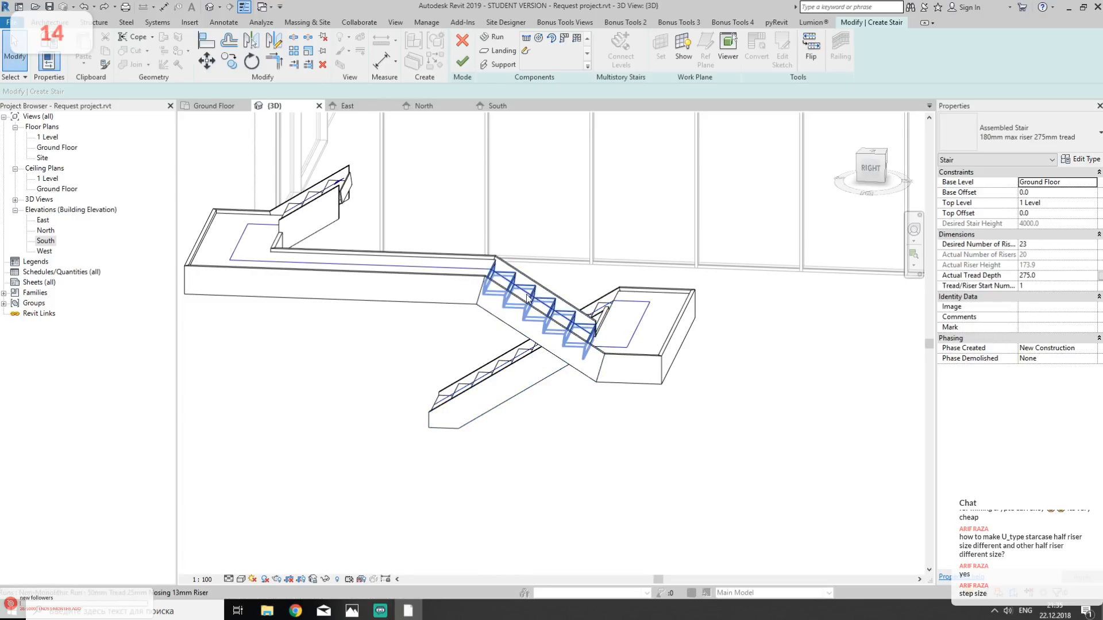
{"action": "left_click", "coordinate": [548, 307]}
{"action": "middle_click_drag", "start_coordinate": [691, 246], "coordinate": [567, 274], "text": "shift"}
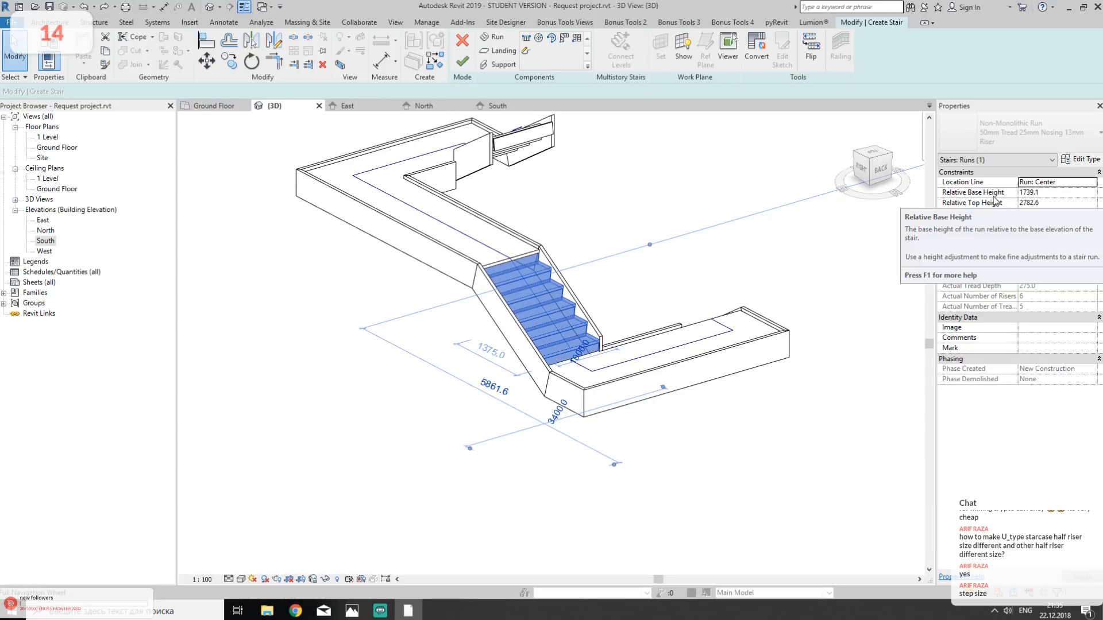
{"action": "left_click", "coordinate": [1085, 159]}
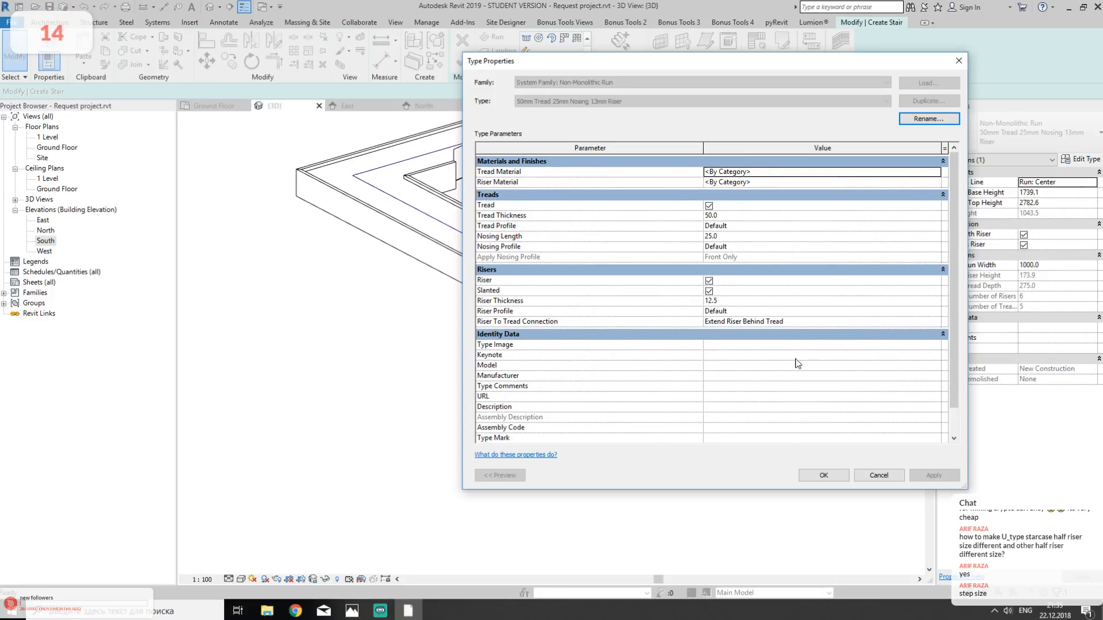
{"action": "left_click", "coordinate": [881, 474]}
- Clear the middle run's selection and finish editing the stair
{"action": "scroll", "coordinate": [618, 328], "scroll_direction": "down", "scroll_amount": 3}
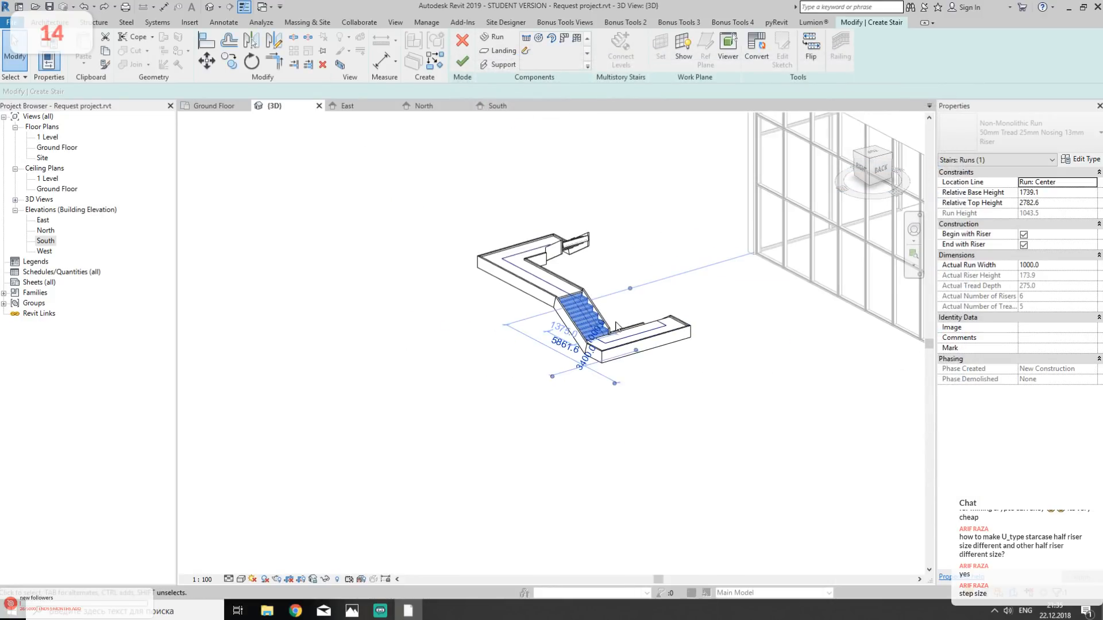
{"action": "scroll", "coordinate": [617, 327], "scroll_direction": "up", "scroll_amount": 2}
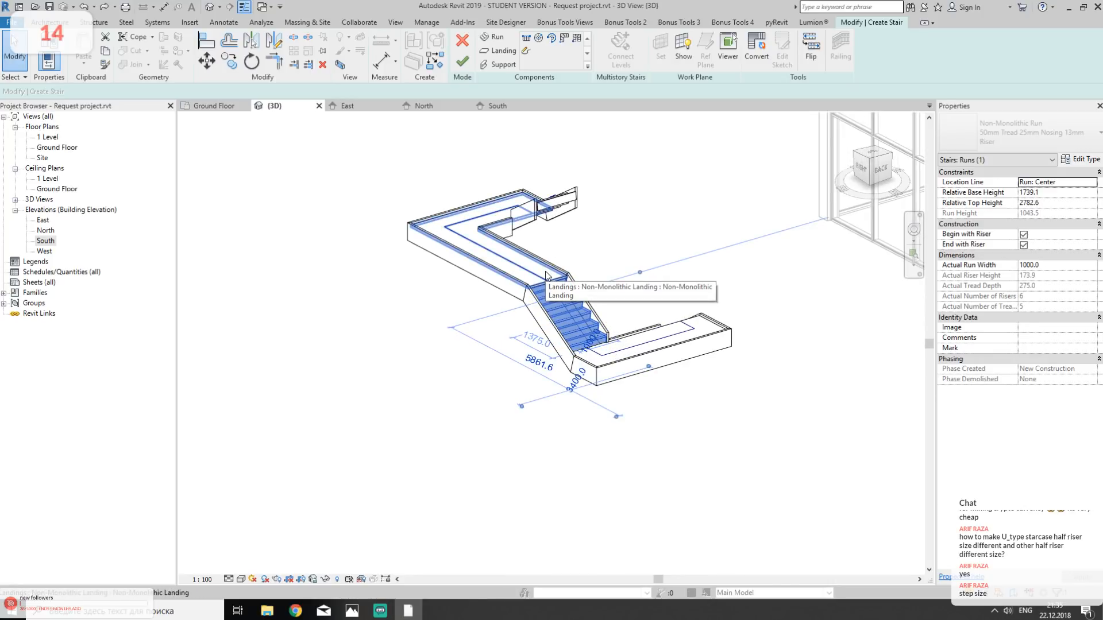
{"action": "left_click", "coordinate": [547, 240]}
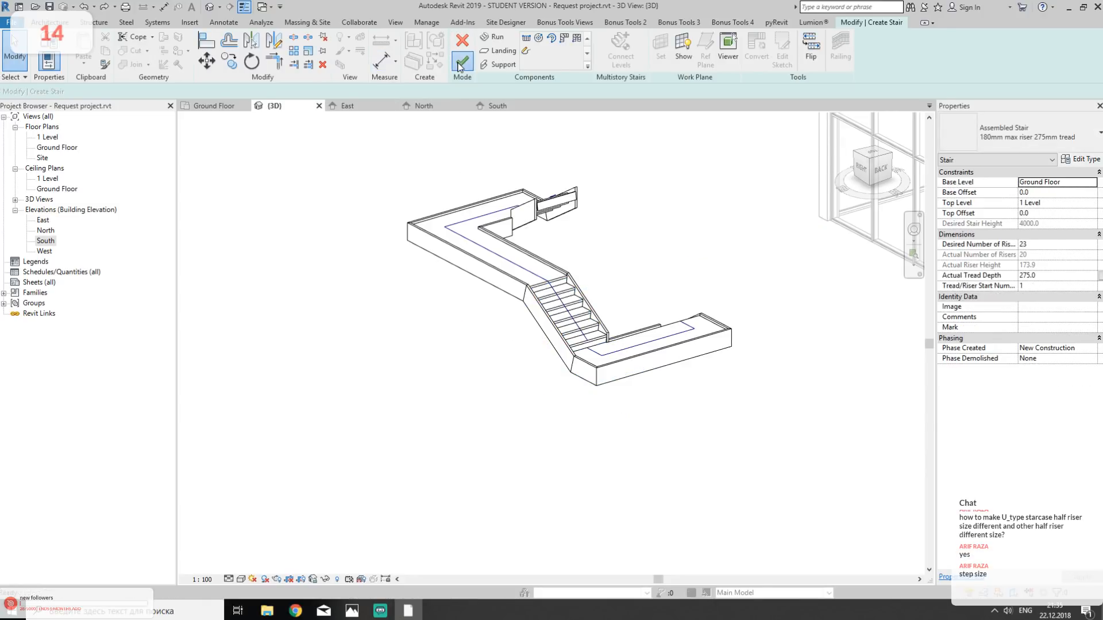
{"action": "left_click", "coordinate": [462, 61]}
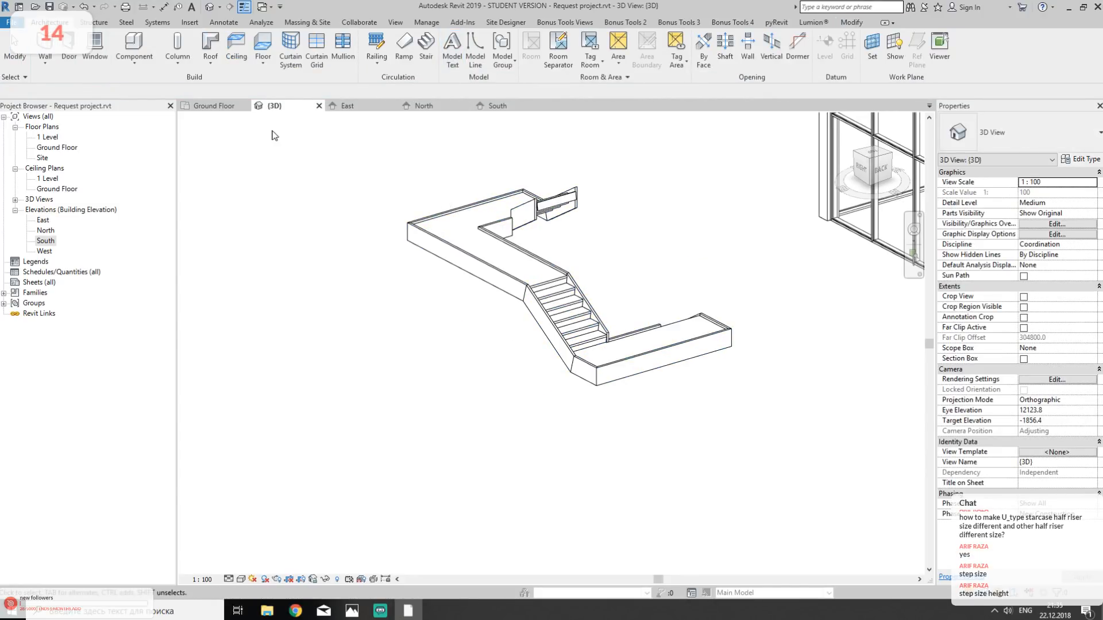
- Start a second stair east of the first one in the Ground Floor plan with a vertical run 2475 mm long
{"action": "left_click", "coordinate": [204, 106]}
{"action": "left_click", "coordinate": [426, 47]}
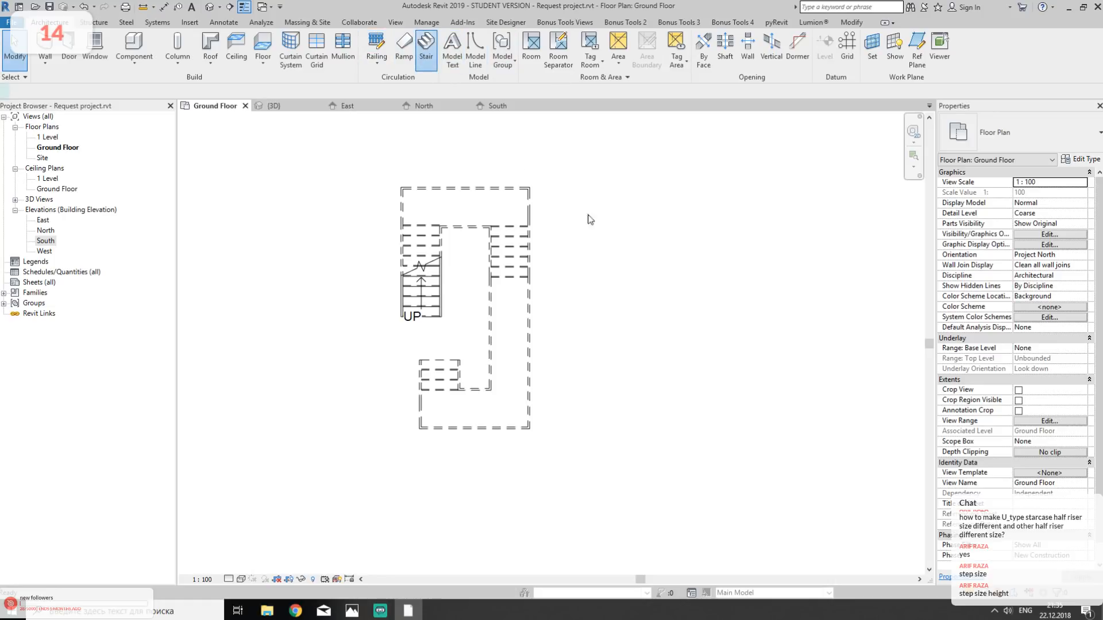
{"action": "left_click", "coordinate": [563, 299]}
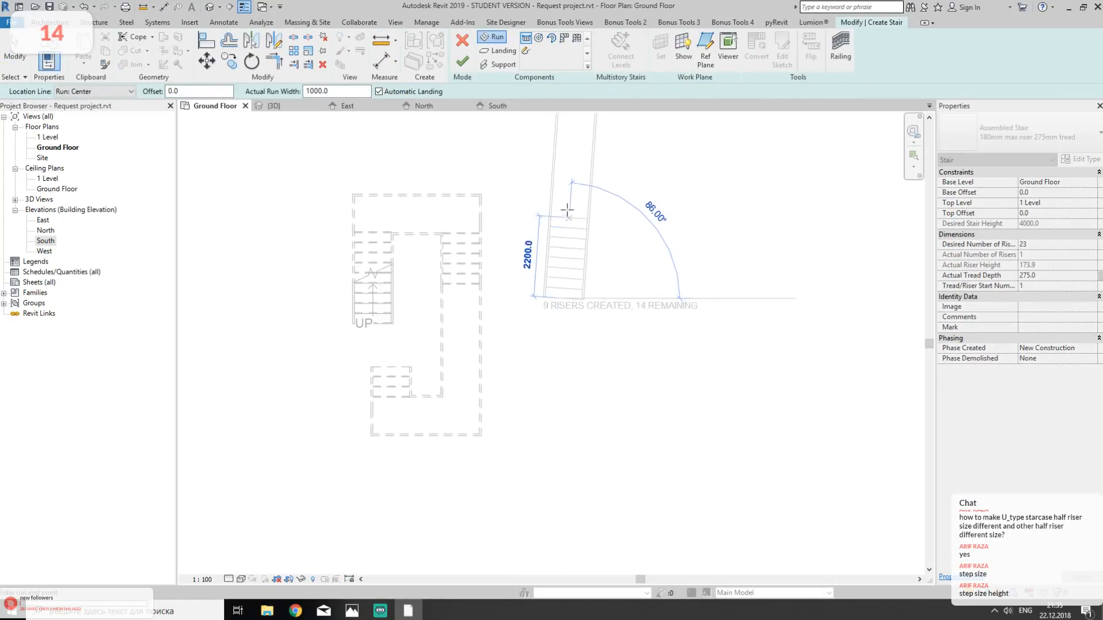
{"action": "left_click", "coordinate": [564, 207]}
{"action": "middle_click_drag", "start_coordinate": [707, 197], "coordinate": [676, 215]}
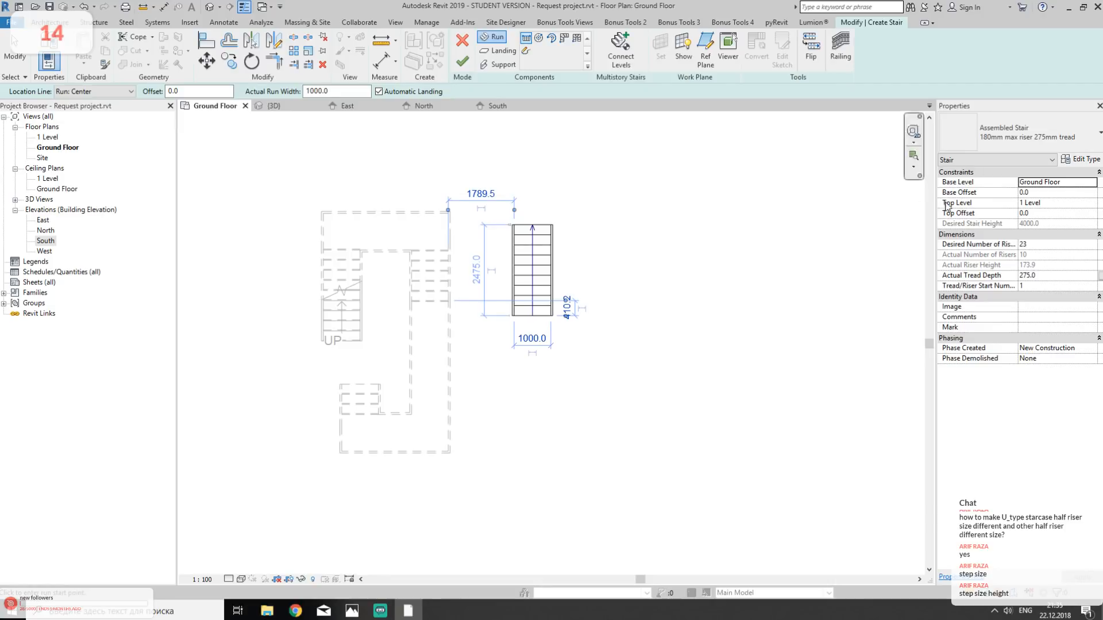
- Finish the vertical stair and create a separate horizontal stair with a 2200 mm run northeast of it
{"action": "left_click", "coordinate": [463, 62]}
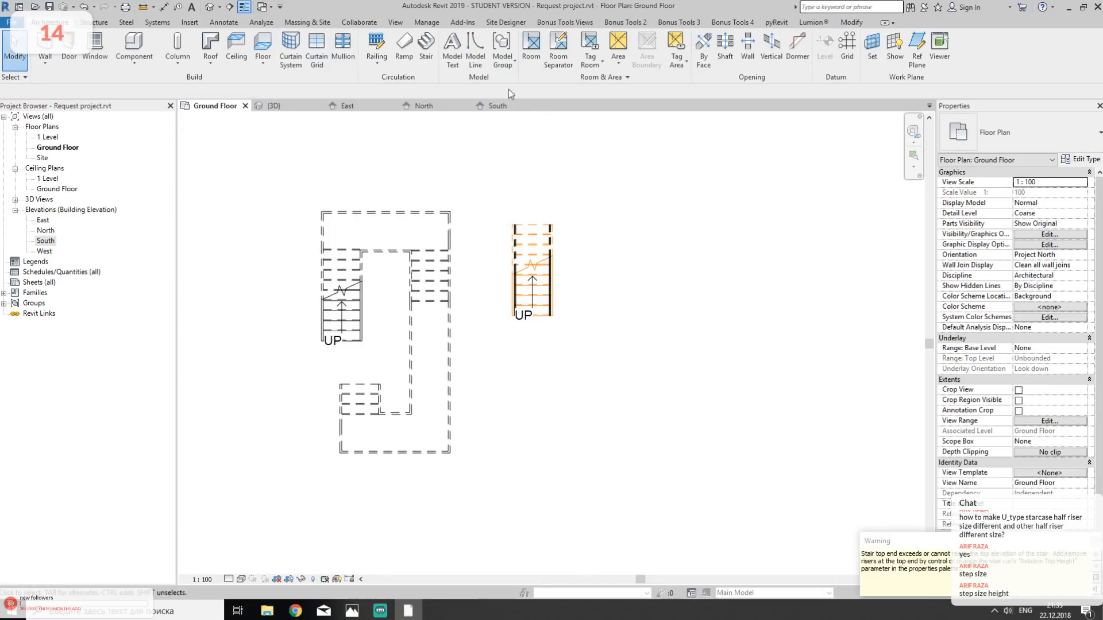
{"action": "left_click", "coordinate": [567, 218]}
{"action": "key", "text": "Escape"}
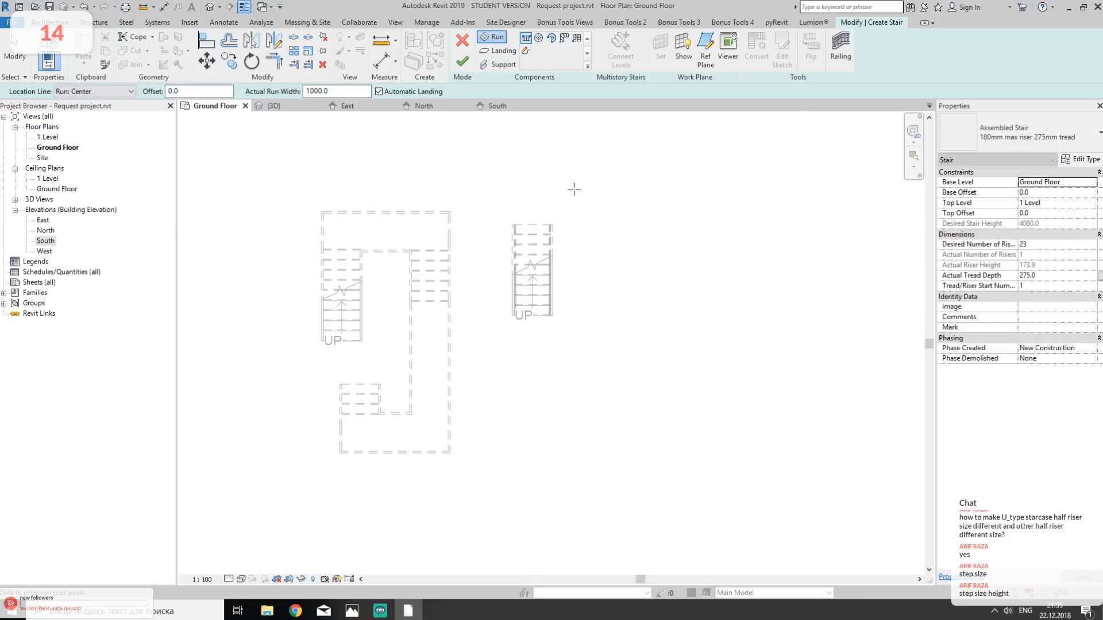
{"action": "left_click", "coordinate": [569, 187]}
{"action": "left_click", "coordinate": [652, 185]}
{"action": "left_click", "coordinate": [462, 62]}
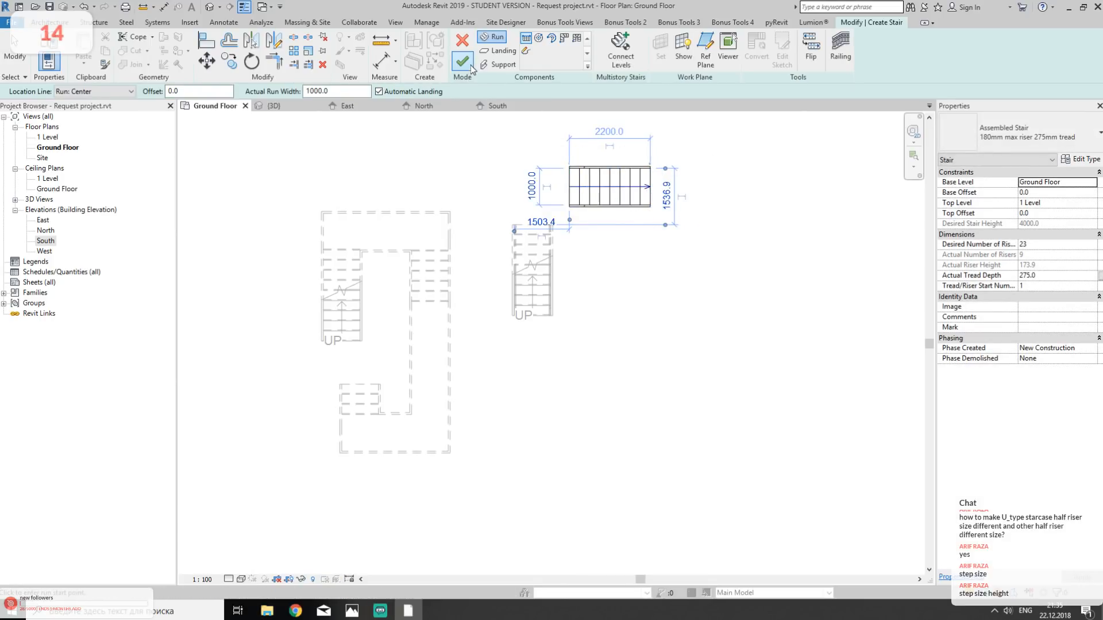
- Set the horizontal stair's desired number of risers to 19 and accept the riser height warning
{"action": "left_click", "coordinate": [611, 186]}
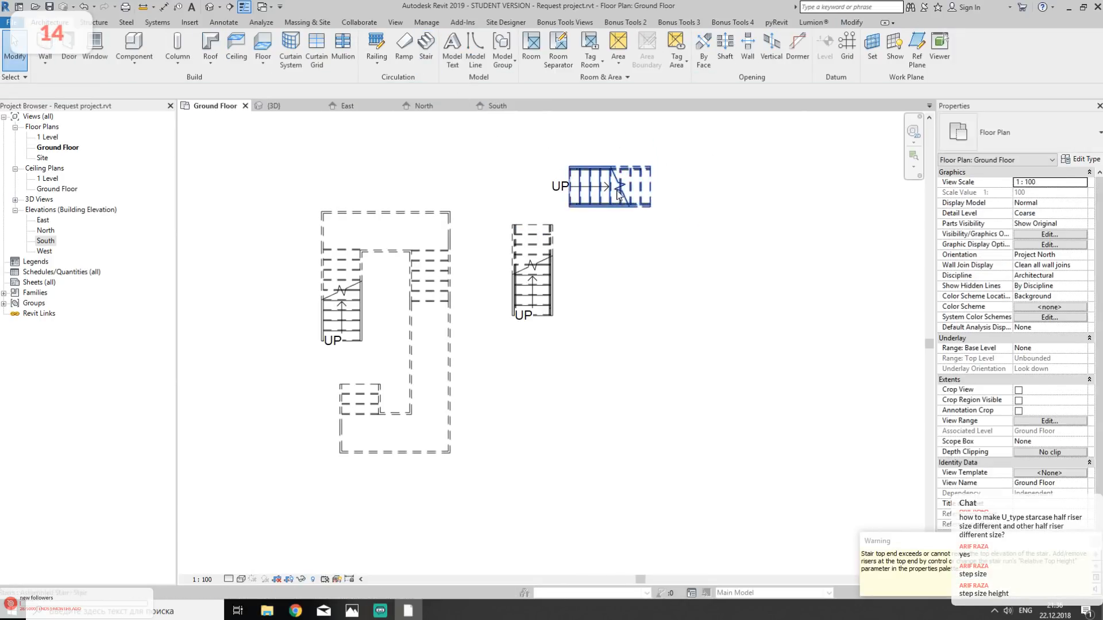
{"action": "middle_click_drag", "start_coordinate": [696, 227], "coordinate": [646, 268]}
{"action": "left_click", "coordinate": [1043, 245]}
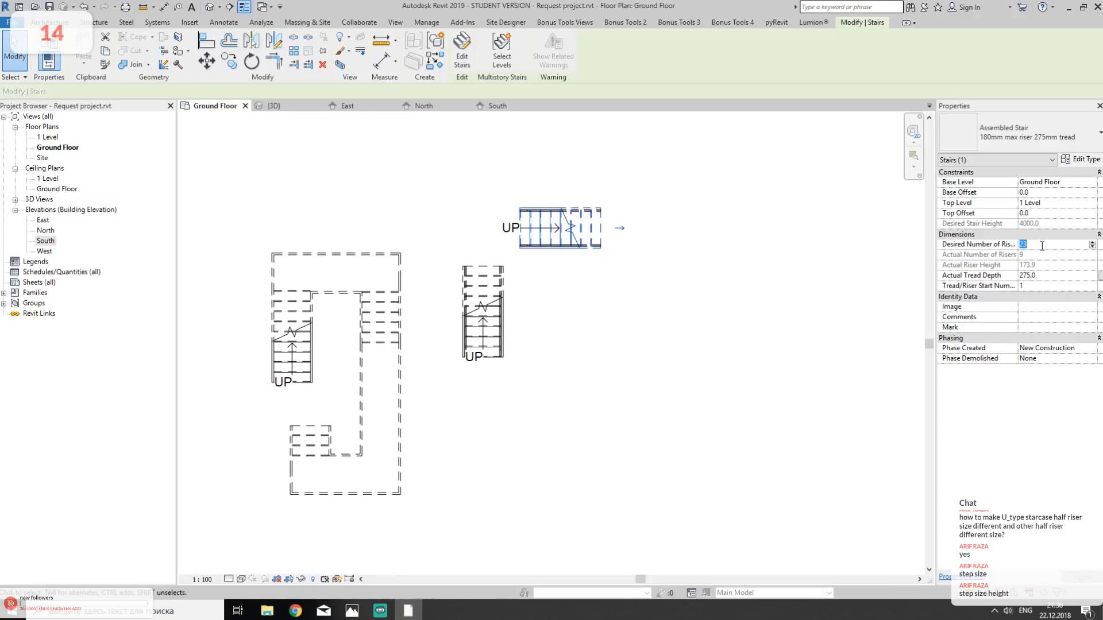
{"action": "key", "text": "Return"}
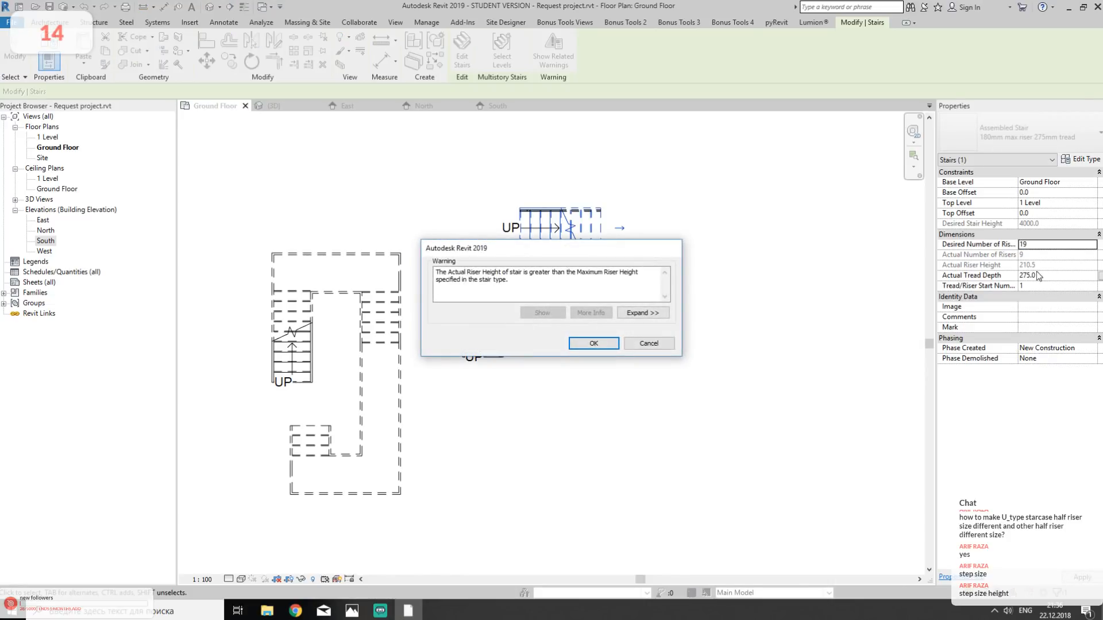
{"action": "left_click", "coordinate": [597, 343]}
- Compare the actual riser heights of the vertical and horizontal stairs
{"action": "left_click", "coordinate": [503, 339]}
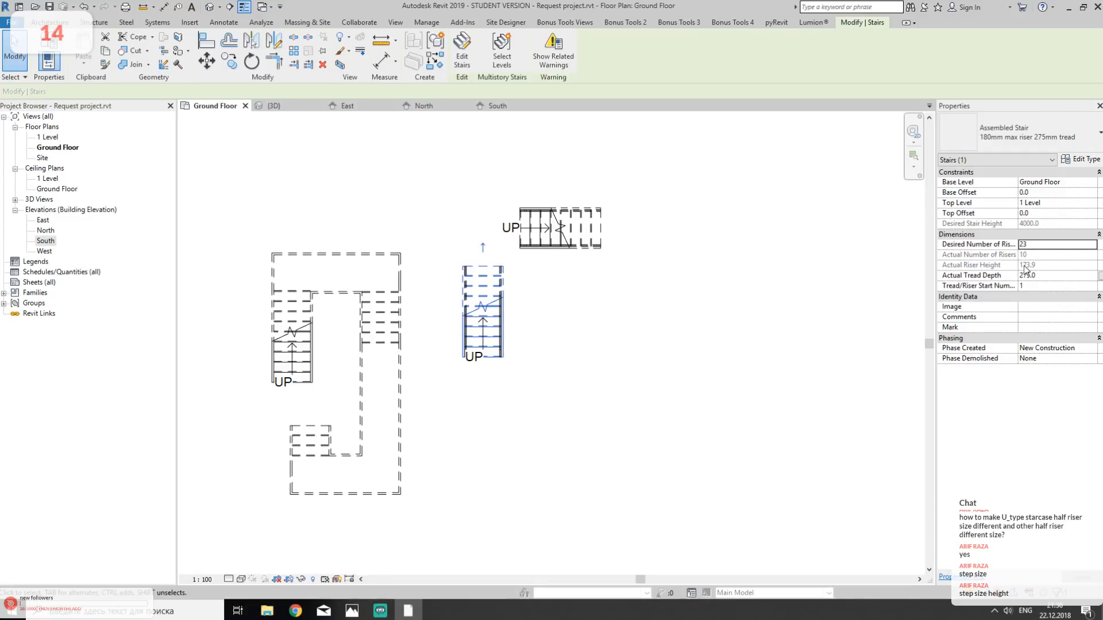
{"action": "left_click", "coordinate": [592, 229]}
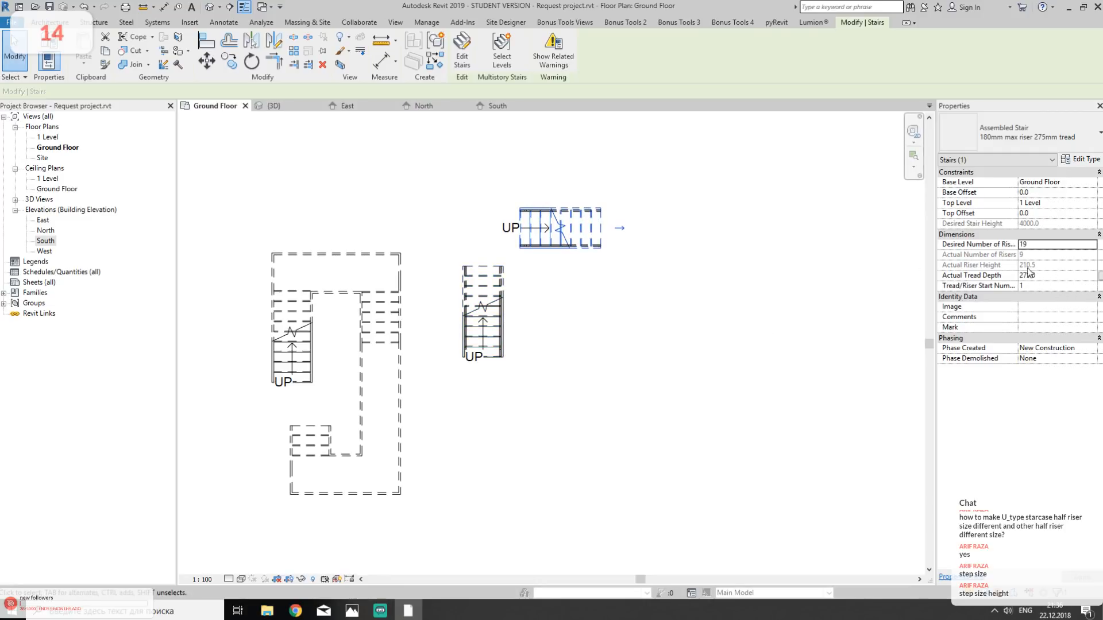
{"action": "left_click", "coordinate": [625, 279]}
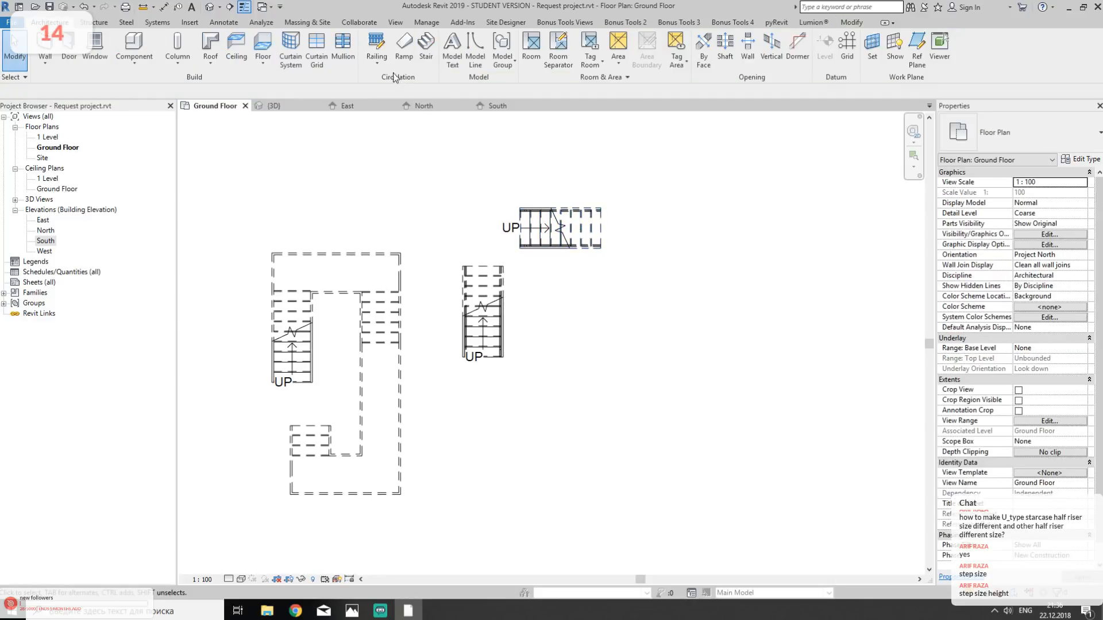
- Edit the vertical stair and sketch a rectangular landing boundary from its run's upper end to the far corner of the horizontal stair's start
{"action": "left_click", "coordinate": [485, 277]}
{"action": "left_click", "coordinate": [462, 51]}
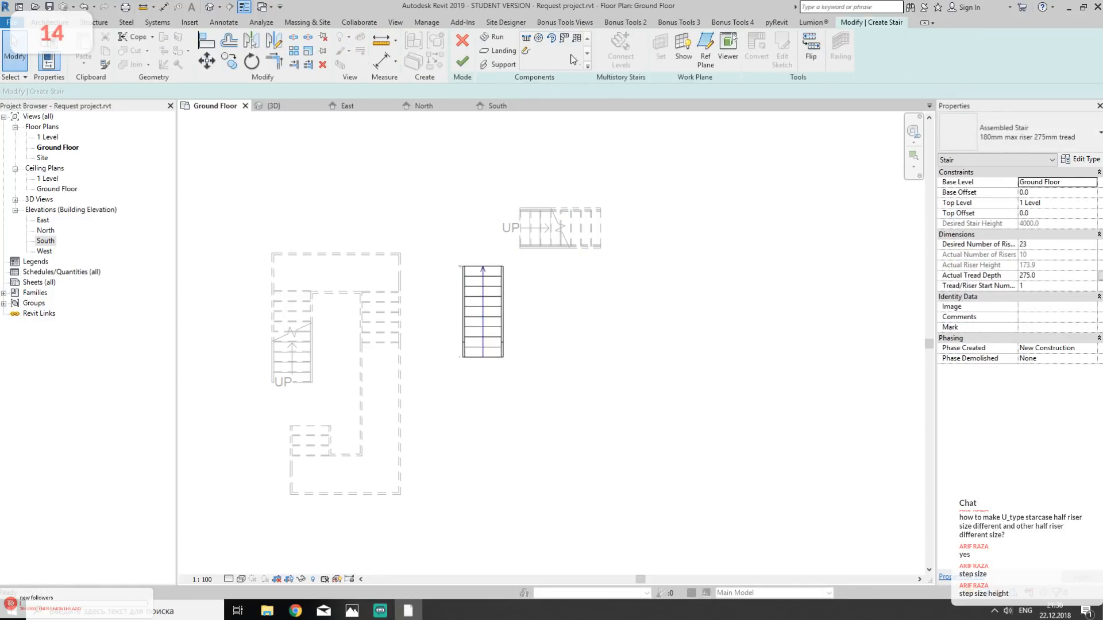
{"action": "left_click", "coordinate": [497, 51]}
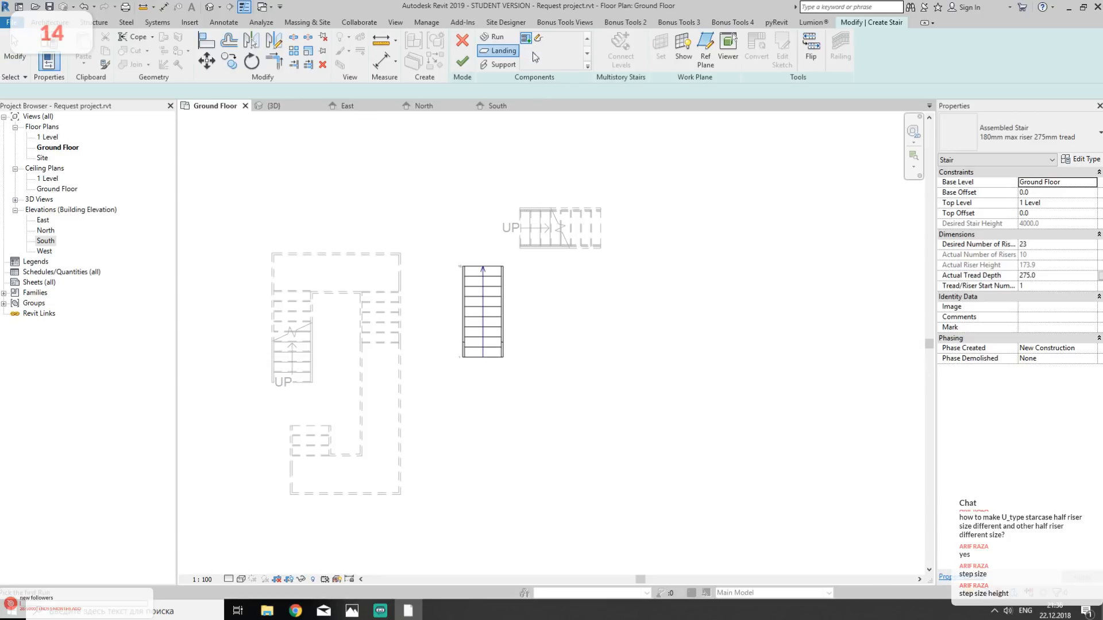
{"action": "left_click", "coordinate": [538, 38]}
{"action": "scroll", "coordinate": [488, 172], "scroll_direction": "up", "scroll_amount": 3}
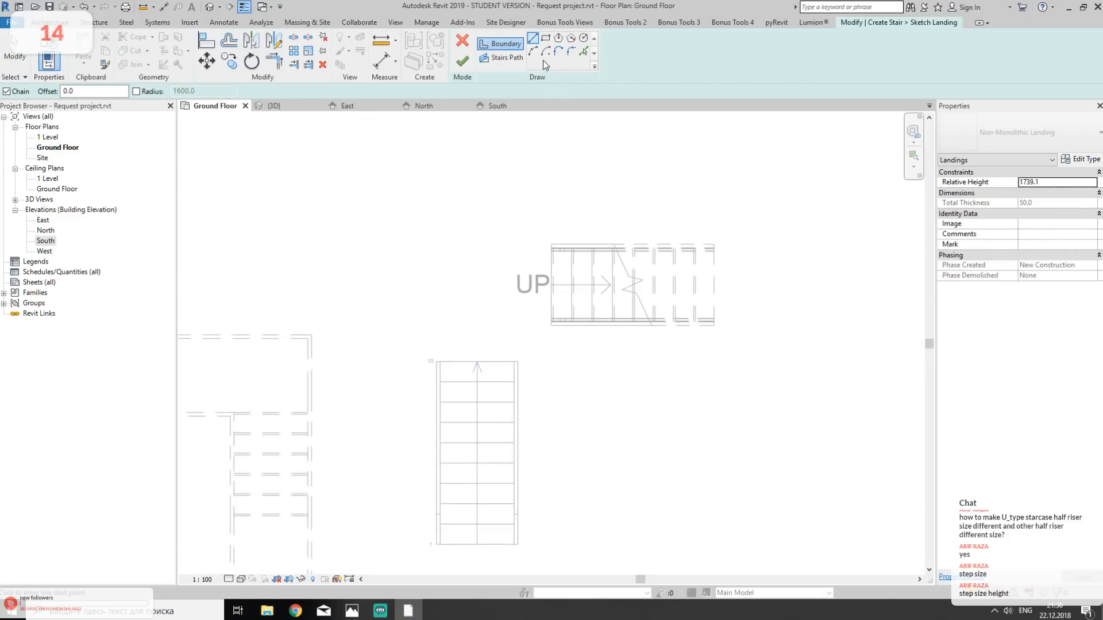
{"action": "left_click", "coordinate": [545, 38]}
{"action": "left_click", "coordinate": [437, 361]}
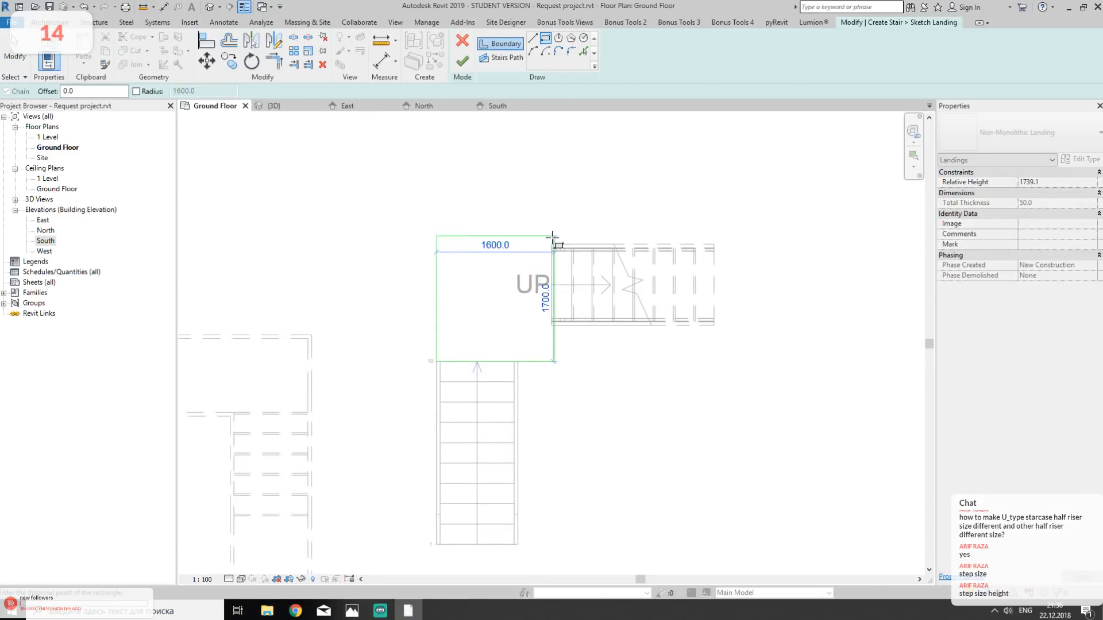
{"action": "scroll", "coordinate": [551, 242], "scroll_direction": "up", "scroll_amount": 4}
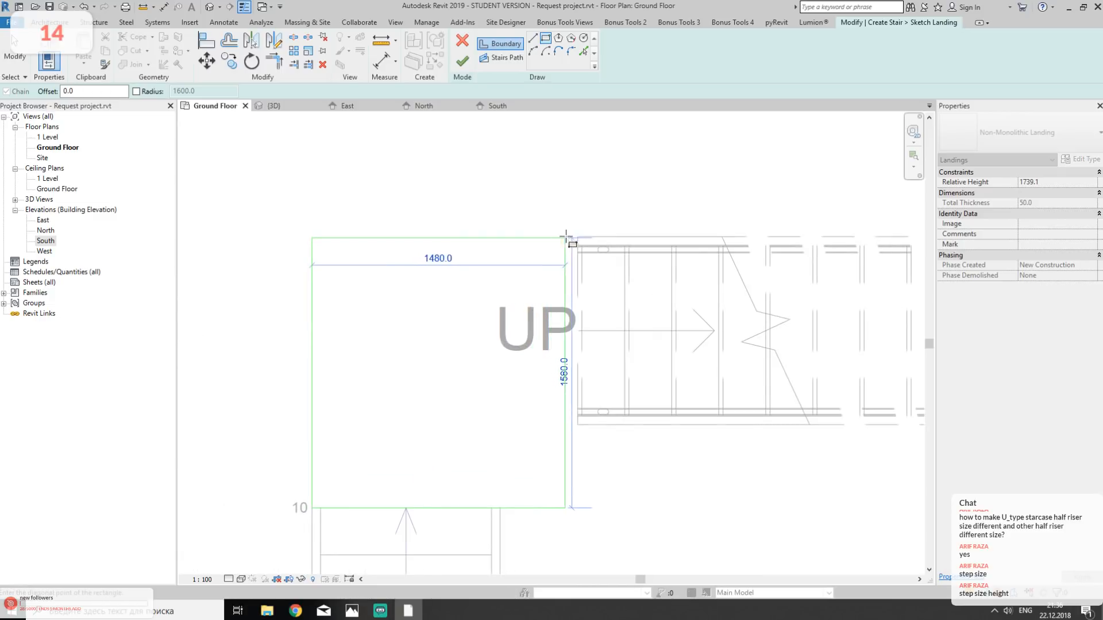
{"action": "left_click", "coordinate": [577, 236]}
- Cut the landing's inner corner with a diagonal line about 689 mm long, trim the boundary to it and finish the landing sketch
{"action": "key", "text": "l"}
{"action": "key", "text": "i"}
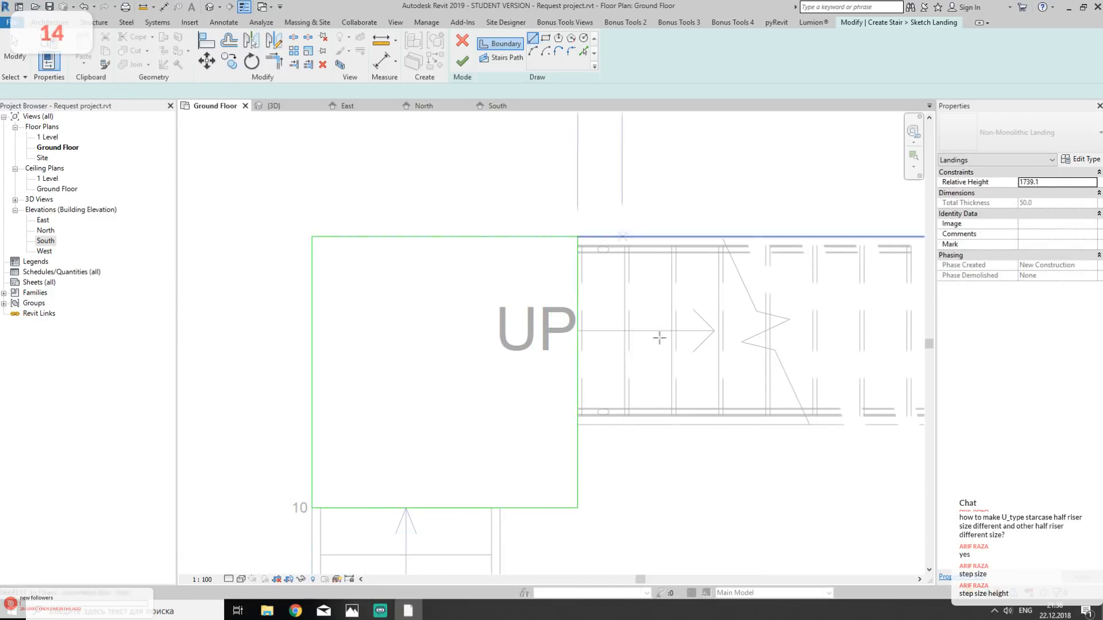
{"action": "left_click", "coordinate": [577, 425]}
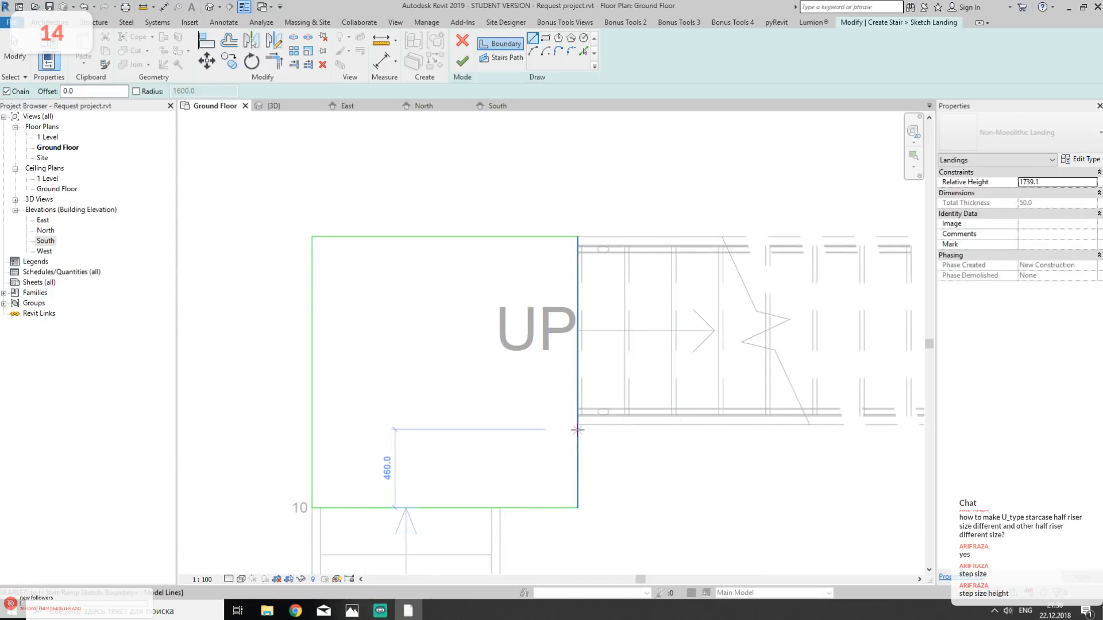
{"action": "left_click", "coordinate": [499, 508]}
{"action": "key", "text": "t"}
{"action": "key", "text": "r"}
{"action": "left_click", "coordinate": [461, 508]}
{"action": "left_click", "coordinate": [520, 488]}
{"action": "left_click", "coordinate": [577, 388]}
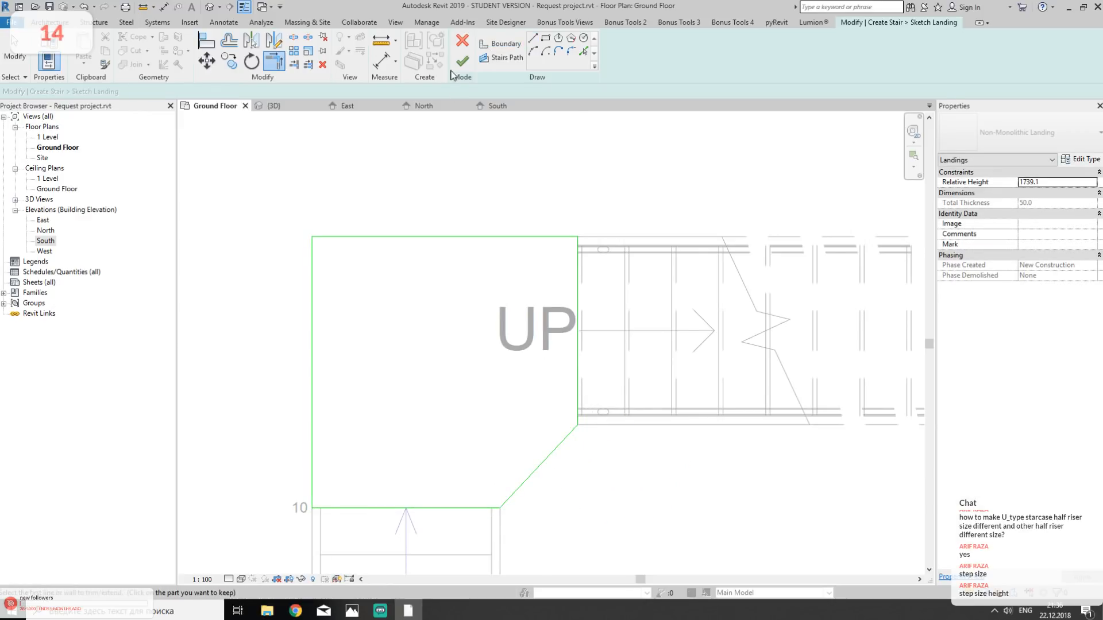
{"action": "scroll", "coordinate": [566, 290], "scroll_direction": "down", "scroll_amount": 3}
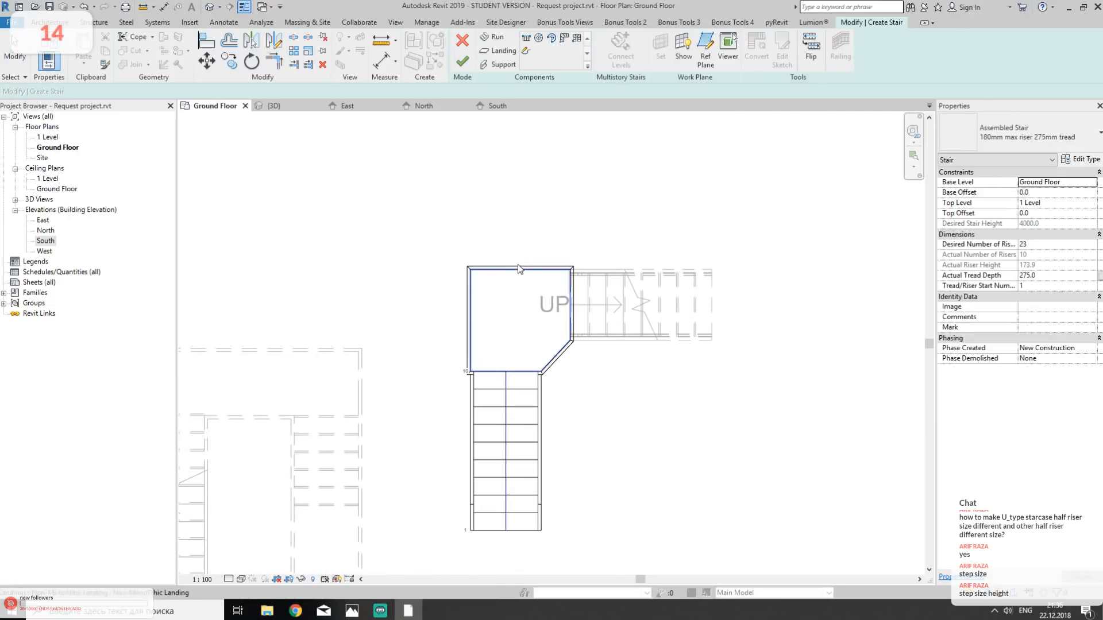
- Delete the supports along the outer, end and diagonal edges of the new landing
{"action": "left_click", "coordinate": [519, 264]}
{"action": "key", "text": "Delete"}
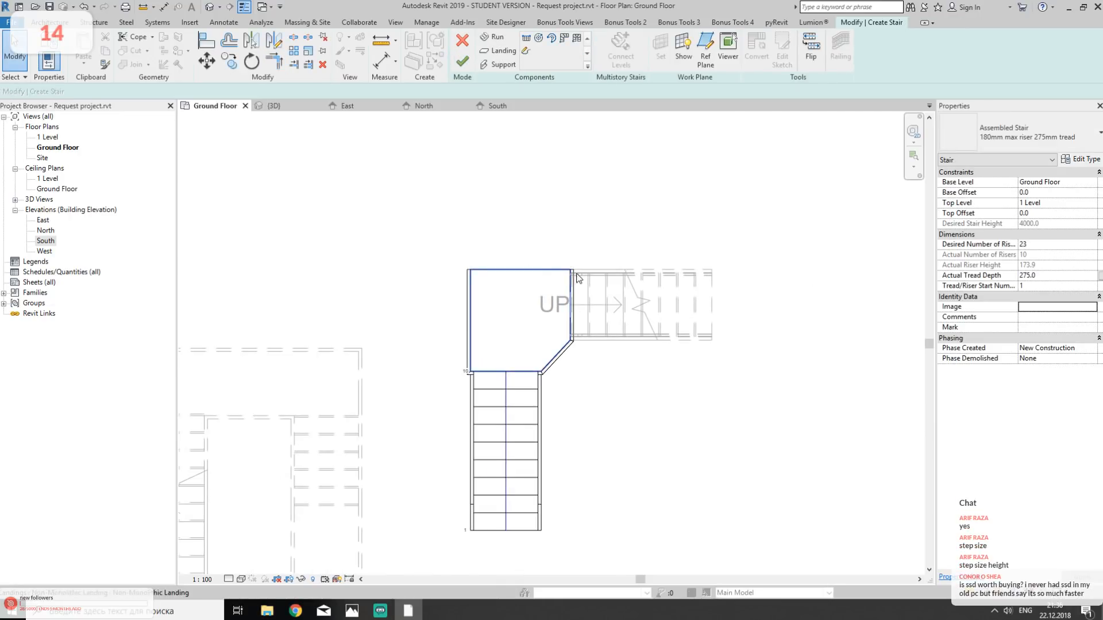
{"action": "left_click", "coordinate": [575, 289]}
{"action": "key", "text": "Delete"}
{"action": "left_click", "coordinate": [554, 368]}
{"action": "key", "text": "Delete"}
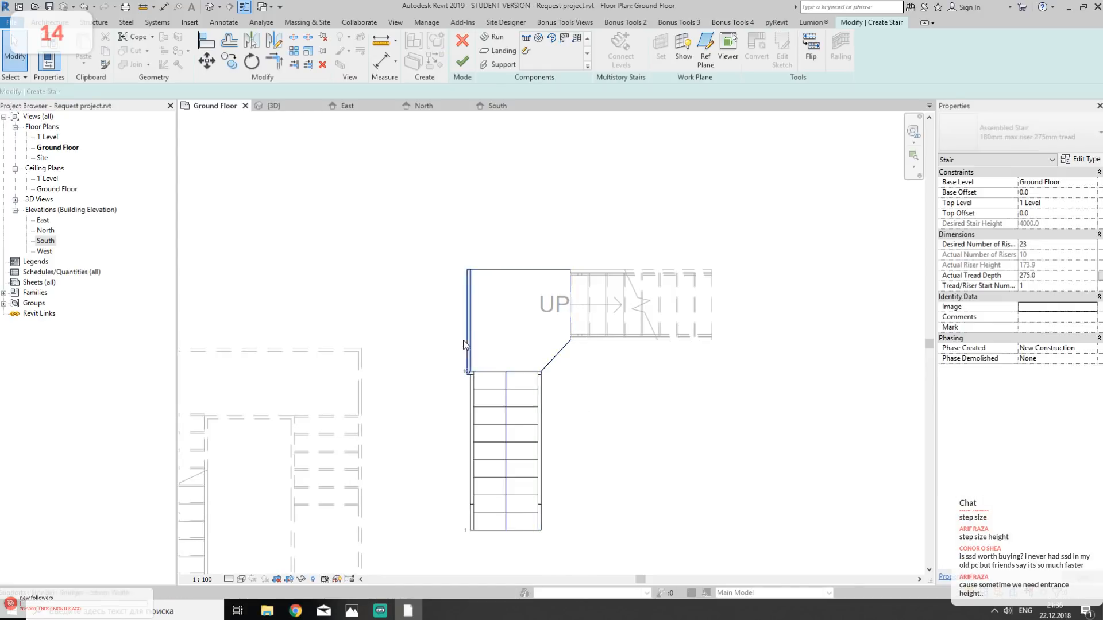
{"action": "left_click", "coordinate": [467, 343]}
{"action": "key", "text": "Delete"}
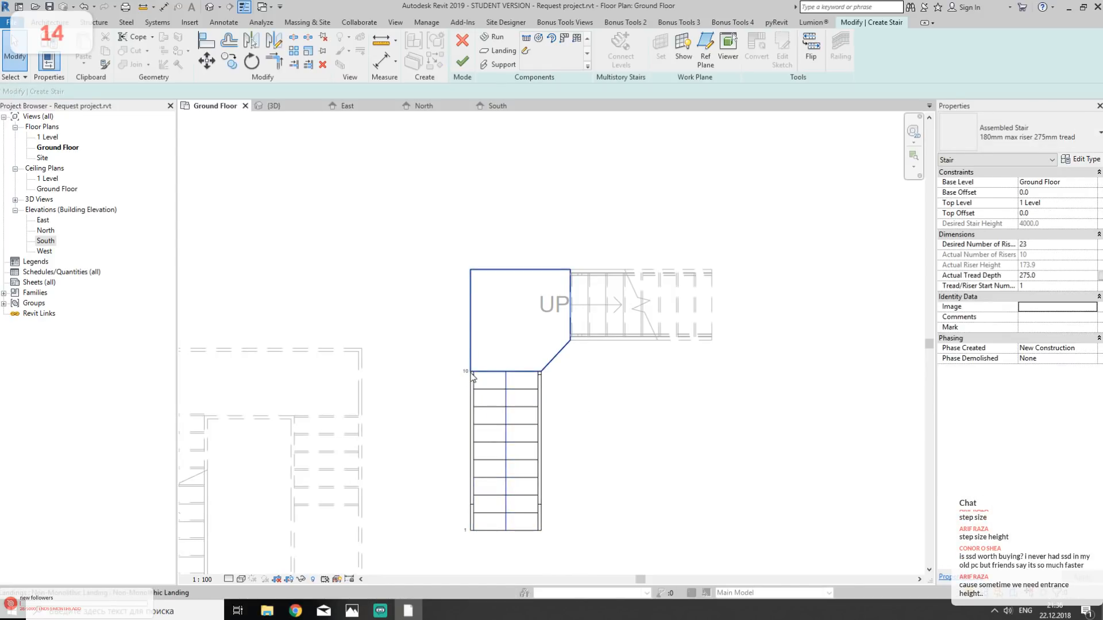
- Finish editing the stair in the 3D view and view both new stairs from behind
{"action": "left_click", "coordinate": [274, 105]}
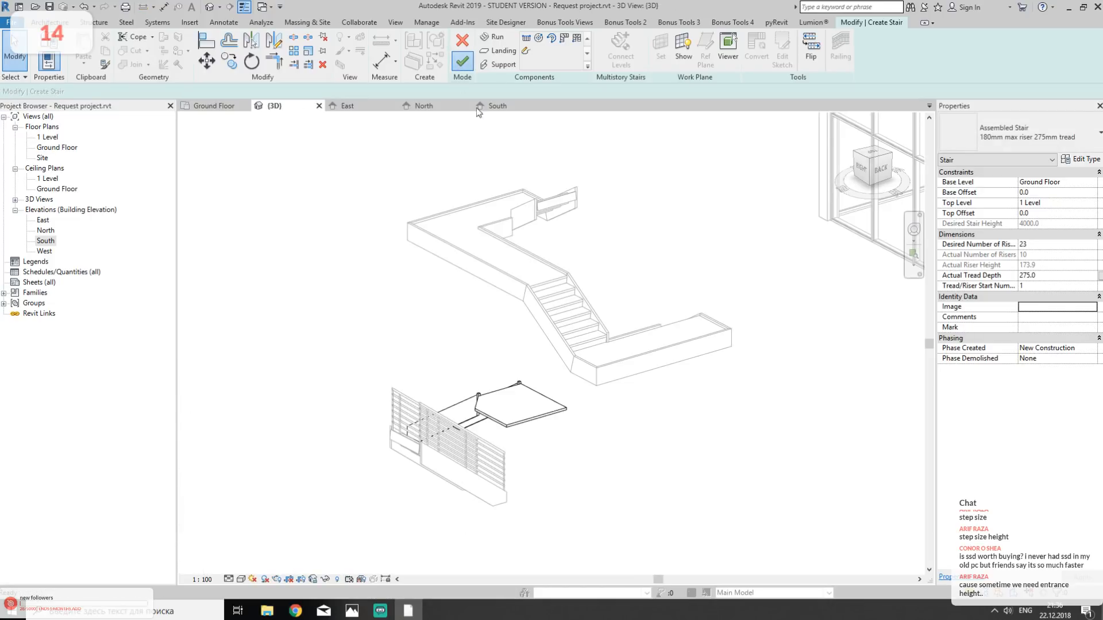
{"action": "left_click", "coordinate": [462, 62]}
{"action": "middle_click_drag", "start_coordinate": [649, 426], "coordinate": [542, 396], "text": "shift"}
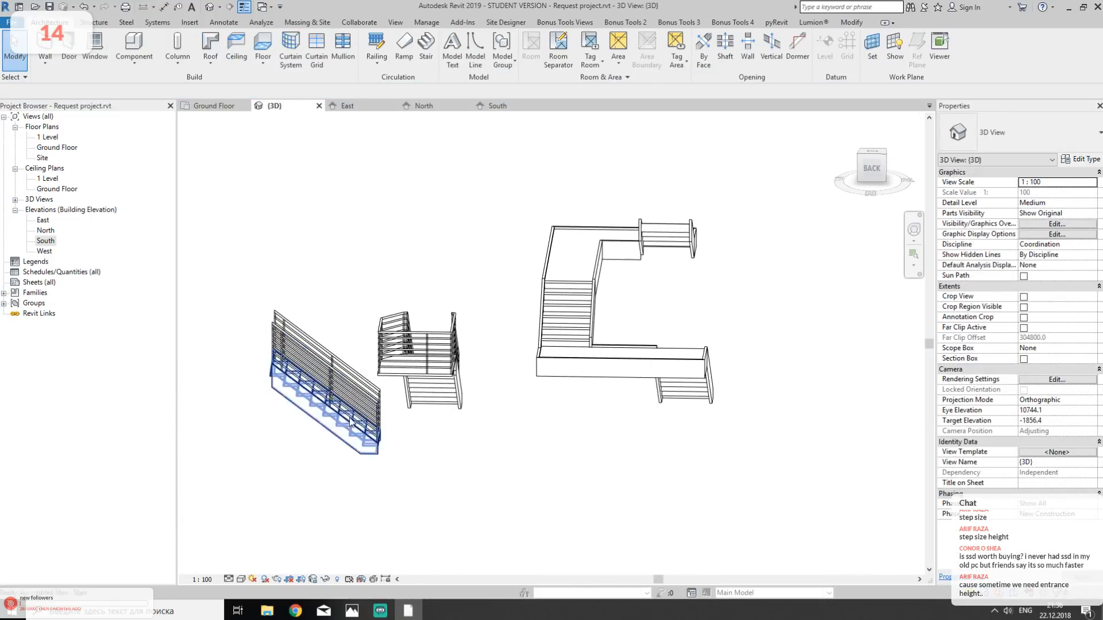
{"action": "key", "text": "a"}
{"action": "key", "text": "l"}
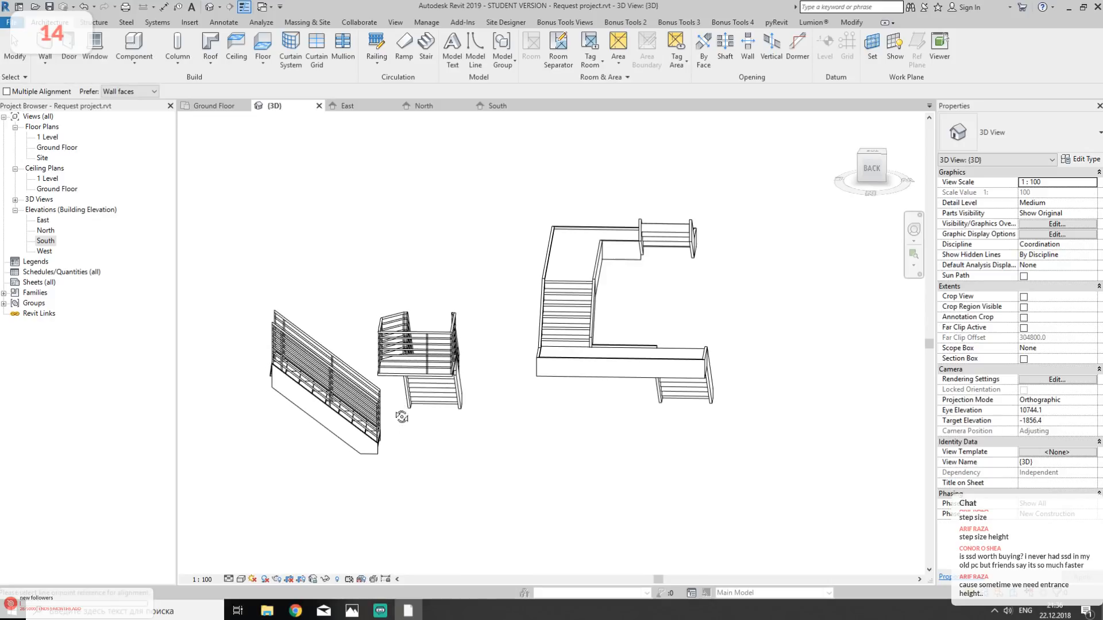
{"action": "middle_click_drag", "start_coordinate": [397, 401], "coordinate": [343, 484], "text": "shift"}
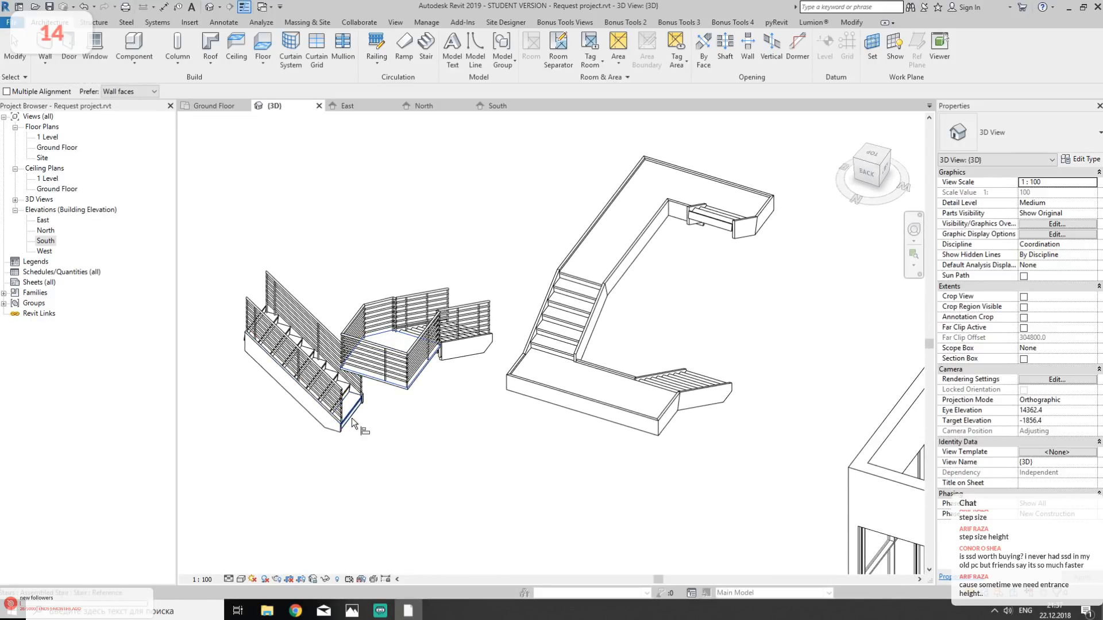
{"action": "scroll", "coordinate": [350, 421], "scroll_direction": "up", "scroll_amount": 4}
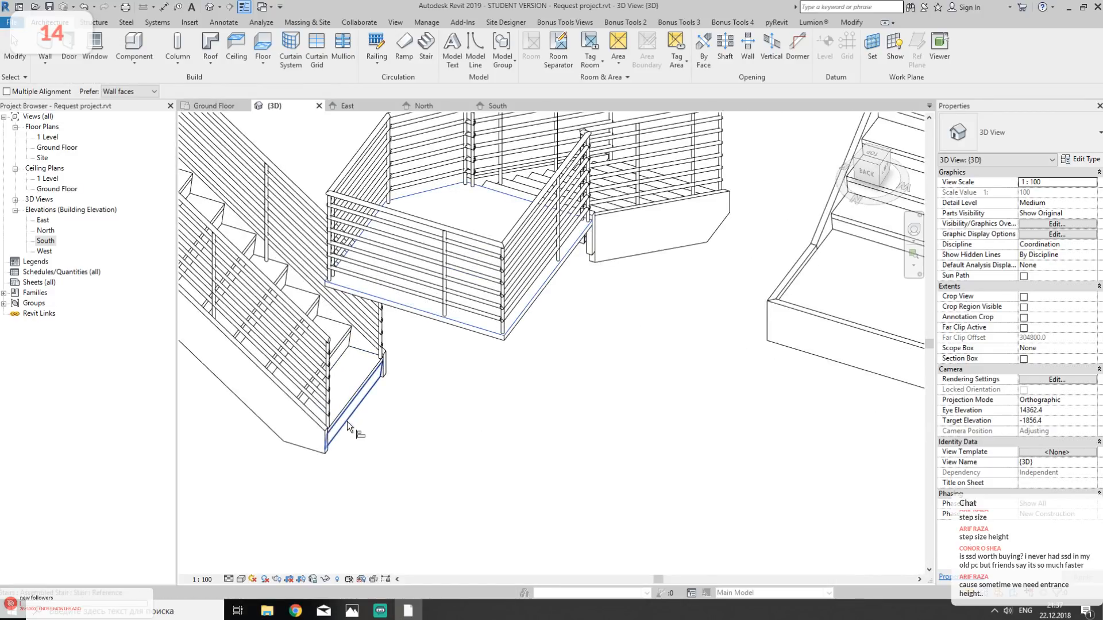
{"action": "key", "text": "Escape"}
{"action": "key", "text": "Escape"}
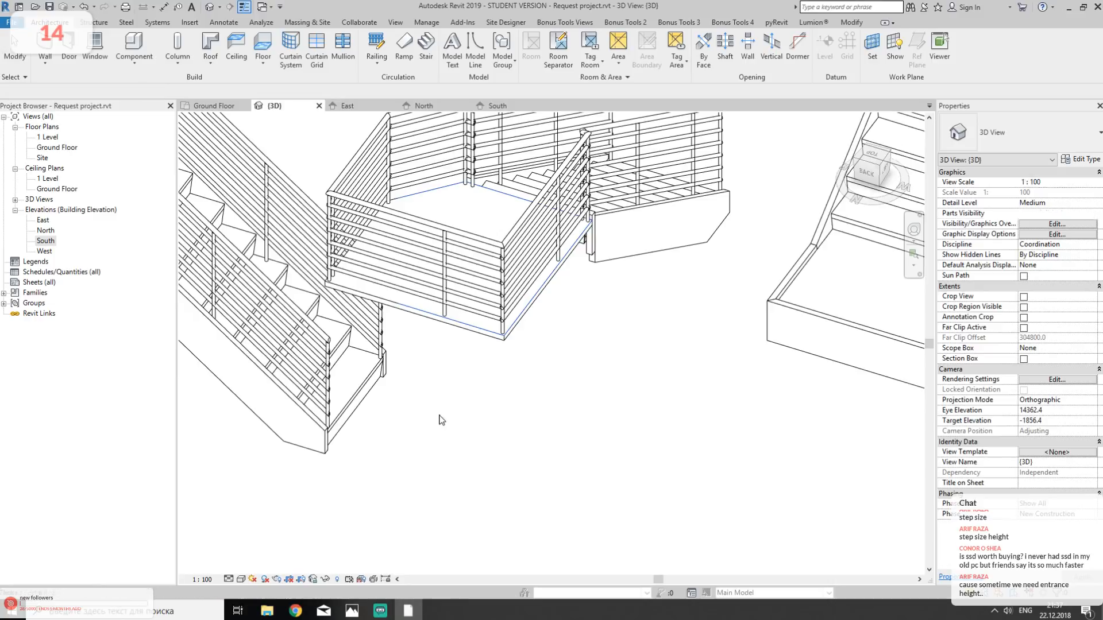
- Check the properties of the 19-riser stair and the relative height of the landing in the 3D view
{"action": "scroll", "coordinate": [441, 419], "scroll_direction": "down", "scroll_amount": 5}
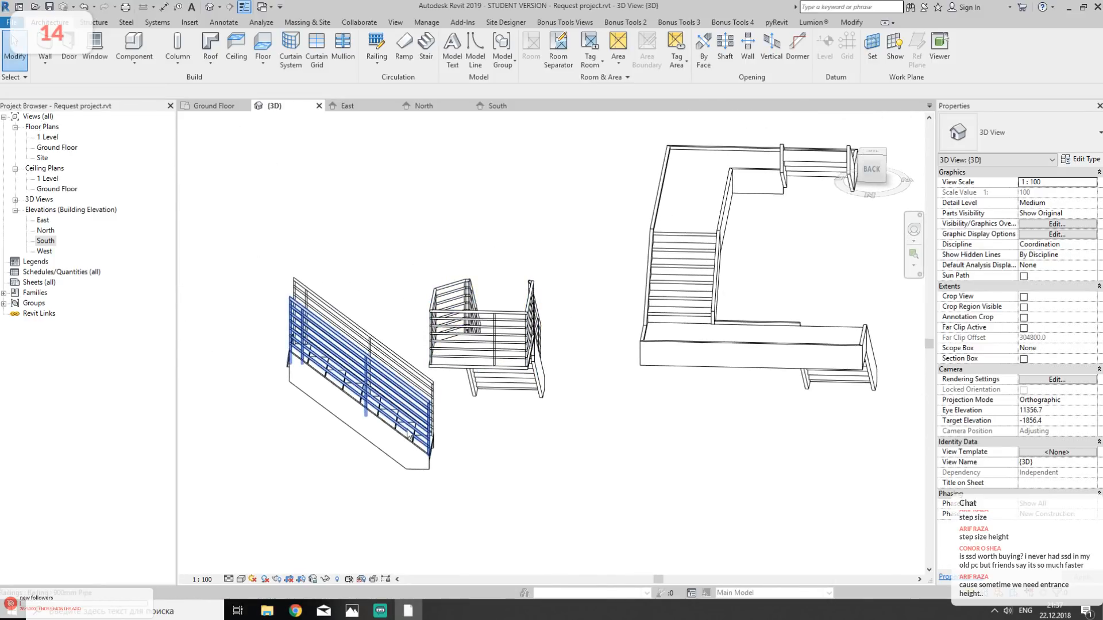
{"action": "middle_click_drag", "start_coordinate": [408, 439], "coordinate": [529, 377], "text": "shift"}
{"action": "left_click", "coordinate": [405, 411]}
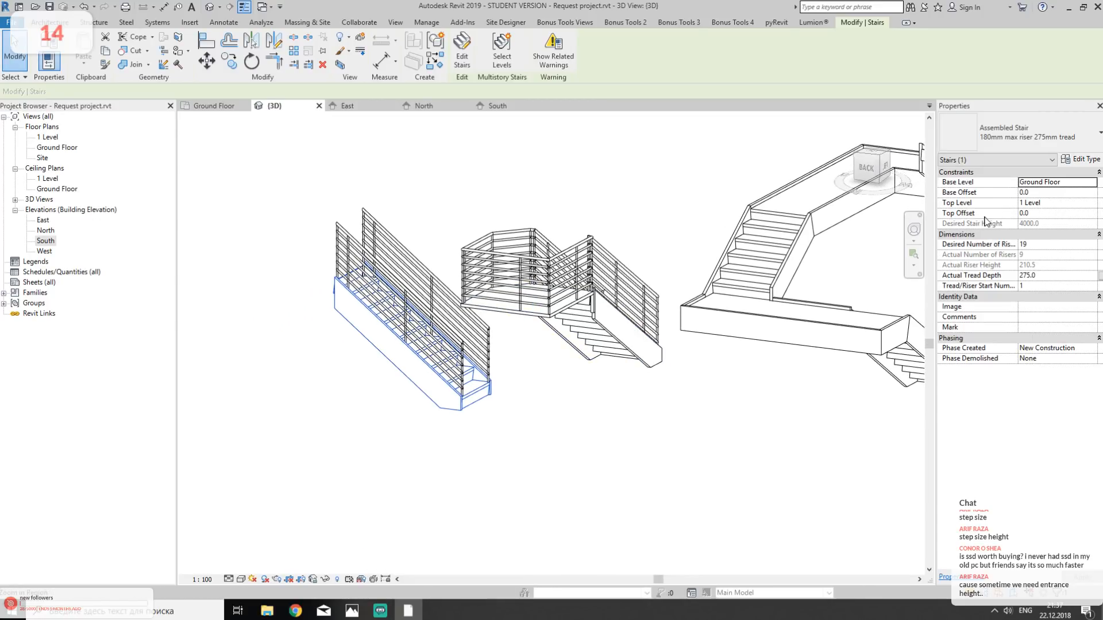
{"action": "middle_click_drag", "start_coordinate": [563, 339], "coordinate": [559, 415], "text": "shift"}
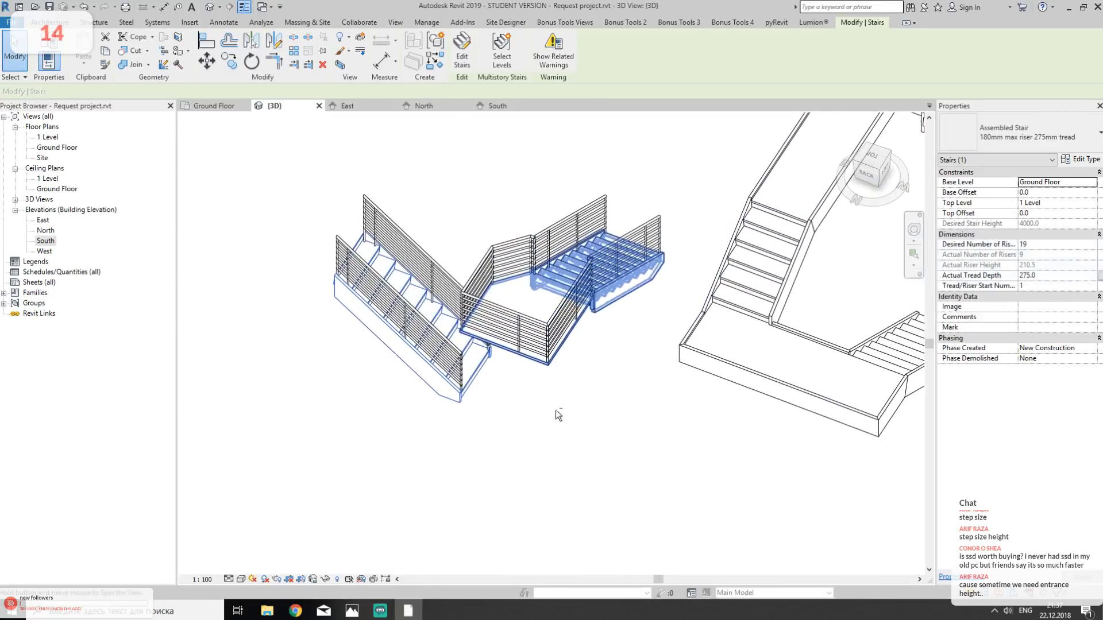
{"action": "key", "text": "Tab"}
{"action": "left_click", "coordinate": [526, 291]}
{"action": "left_click", "coordinate": [1049, 183]}
{"action": "left_click", "coordinate": [594, 376]}
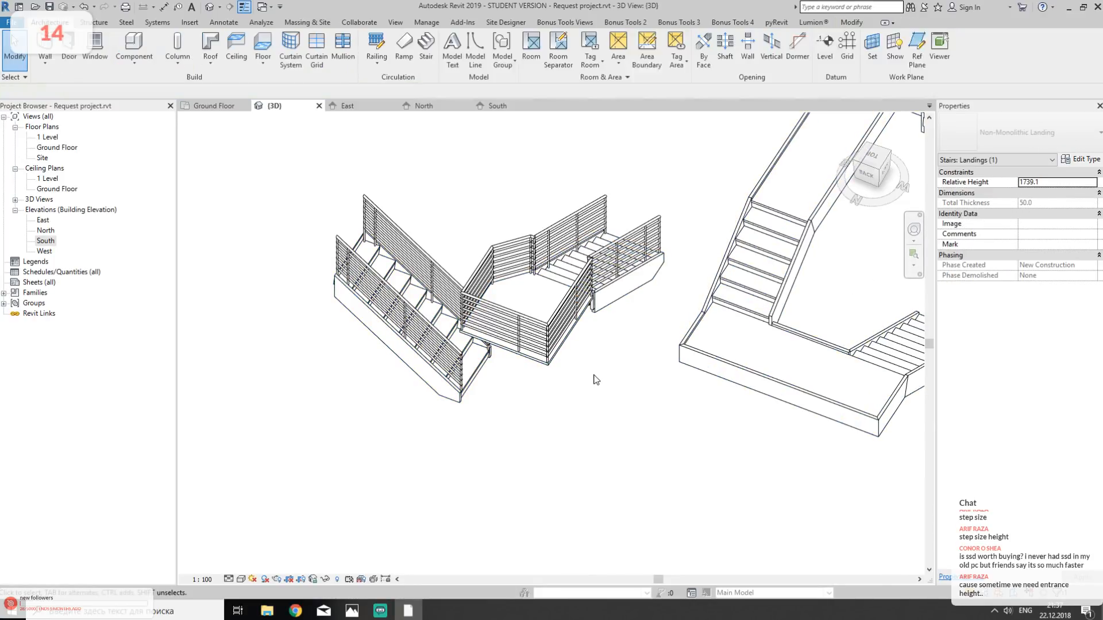
- Set the base offset of the 19-riser stair to 1739.1 so it starts at landing height
{"action": "left_click", "coordinate": [474, 371]}
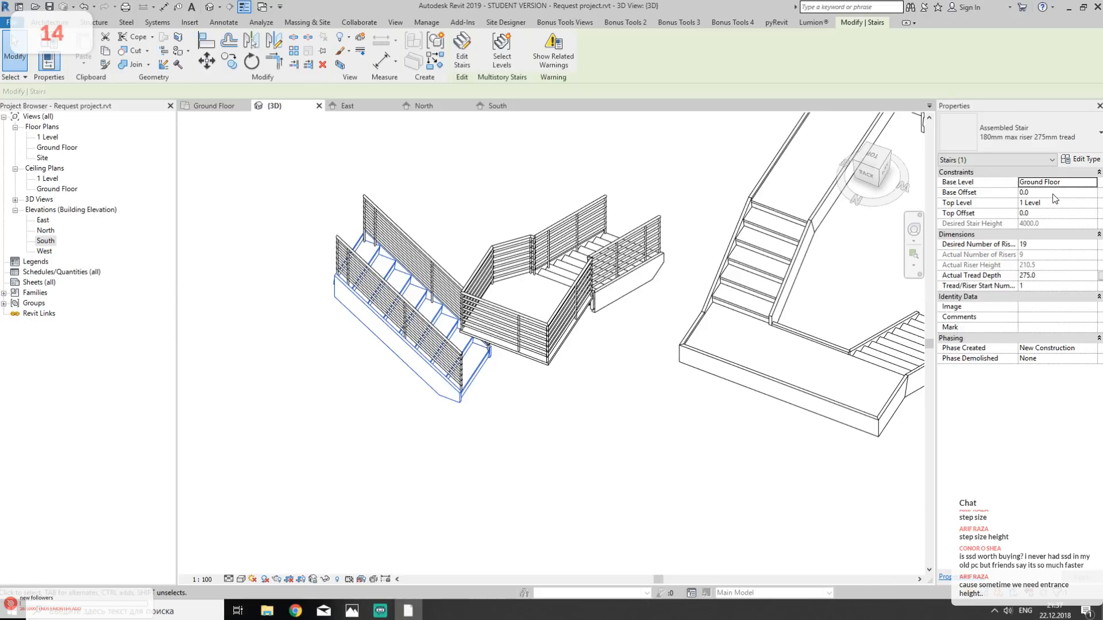
{"action": "left_click", "coordinate": [495, 419]}
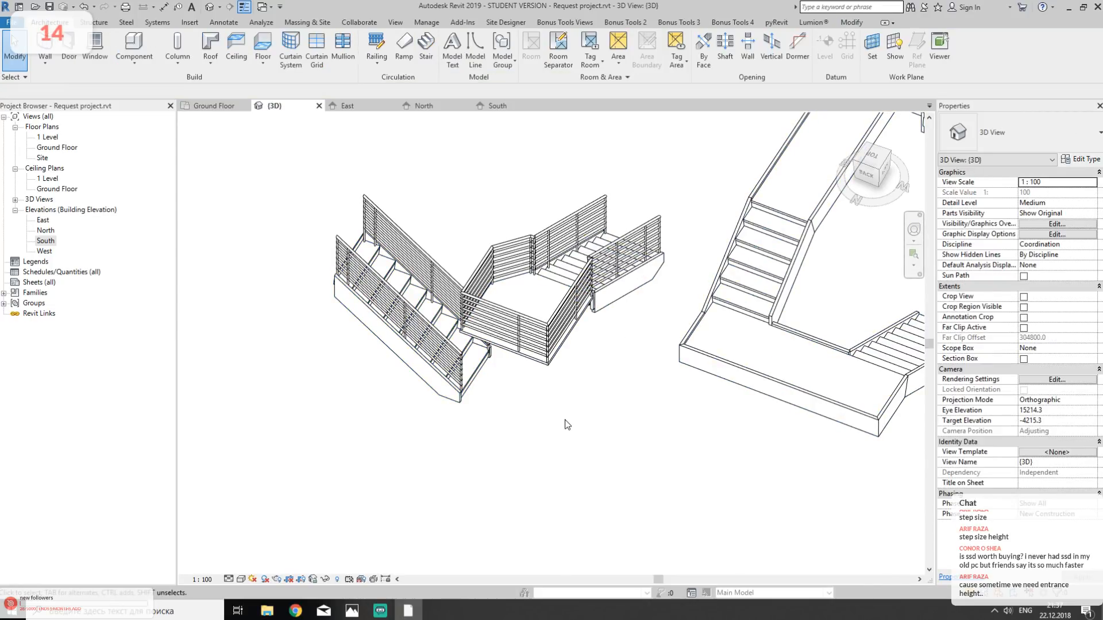
{"action": "left_click", "coordinate": [439, 366]}
{"action": "left_click", "coordinate": [1061, 194]}
{"action": "type", "text": "1739.1"}
{"action": "key", "text": "Return"}
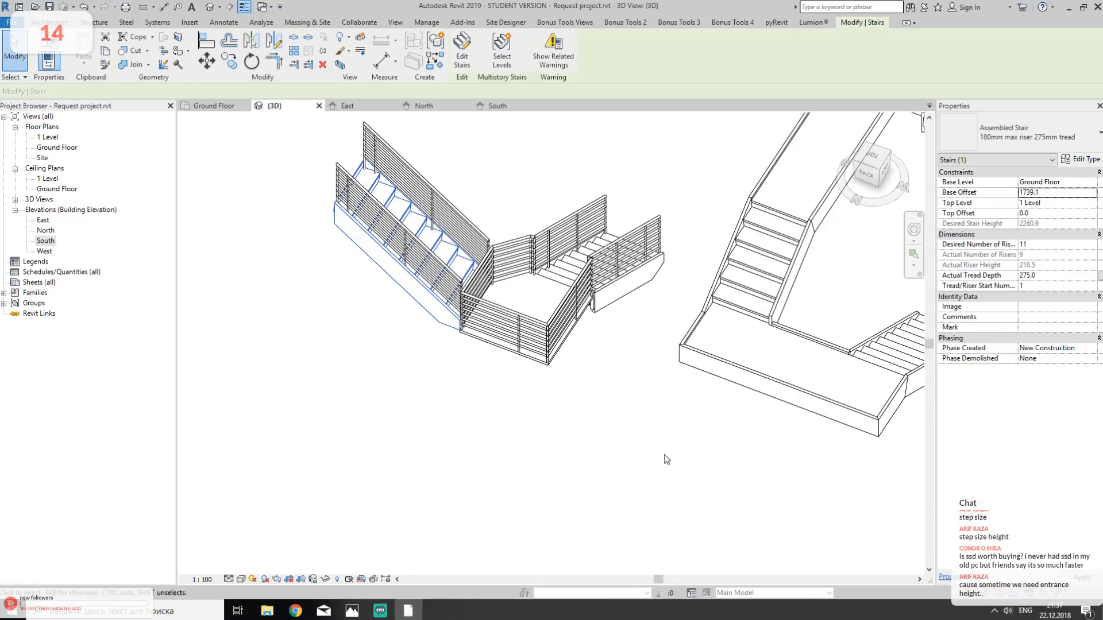
- Delete all railings from the two new stairs and their landing in the 3D view
{"action": "left_click", "coordinate": [530, 453]}
{"action": "left_click", "coordinate": [471, 283]}
{"action": "key", "text": "Delete"}
{"action": "left_click", "coordinate": [477, 240]}
{"action": "key", "text": "Delete"}
{"action": "left_click", "coordinate": [448, 294]}
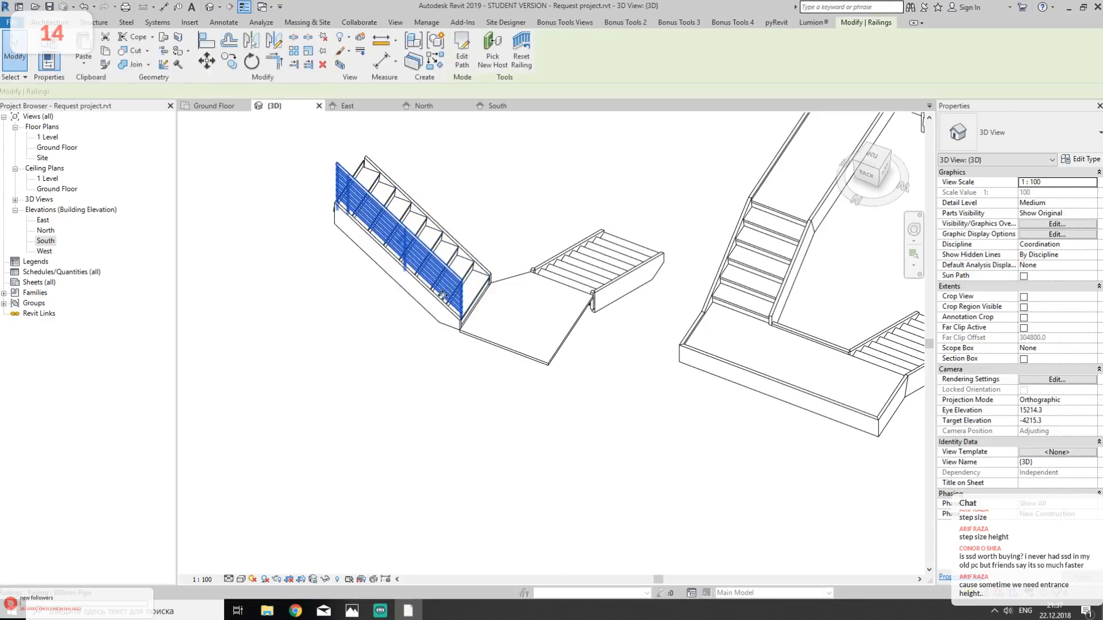
{"action": "key", "text": "Delete"}
- Examine the two joined stairs from the front and compare the riser properties of the lower and upper stair
{"action": "middle_click_drag", "start_coordinate": [553, 264], "coordinate": [632, 396], "text": "shift"}
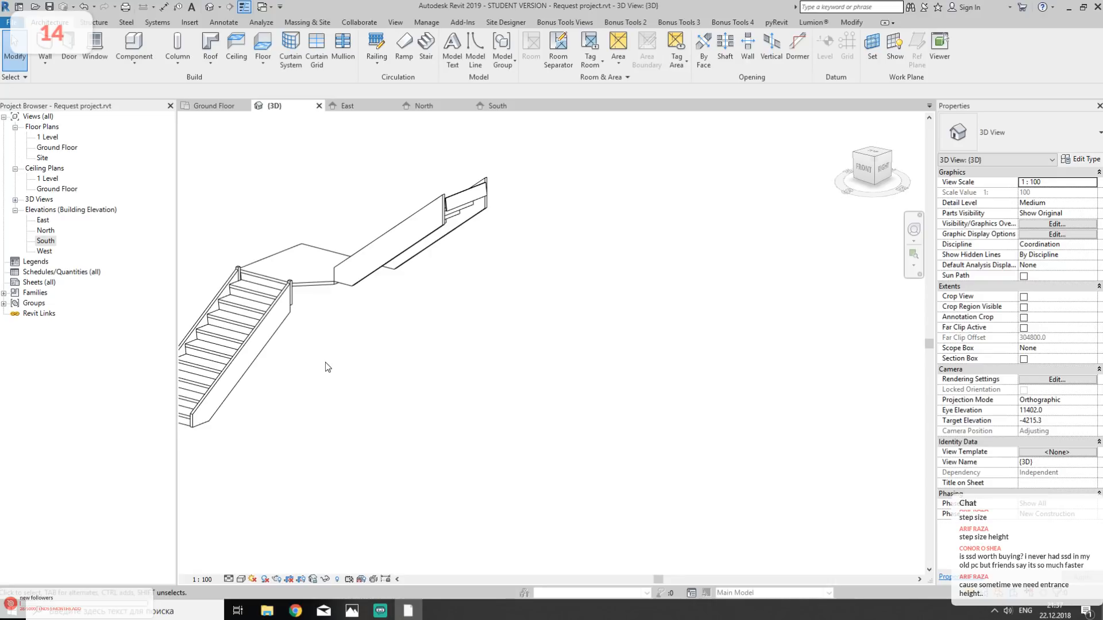
{"action": "middle_click_drag", "start_coordinate": [342, 342], "coordinate": [316, 385], "text": "shift"}
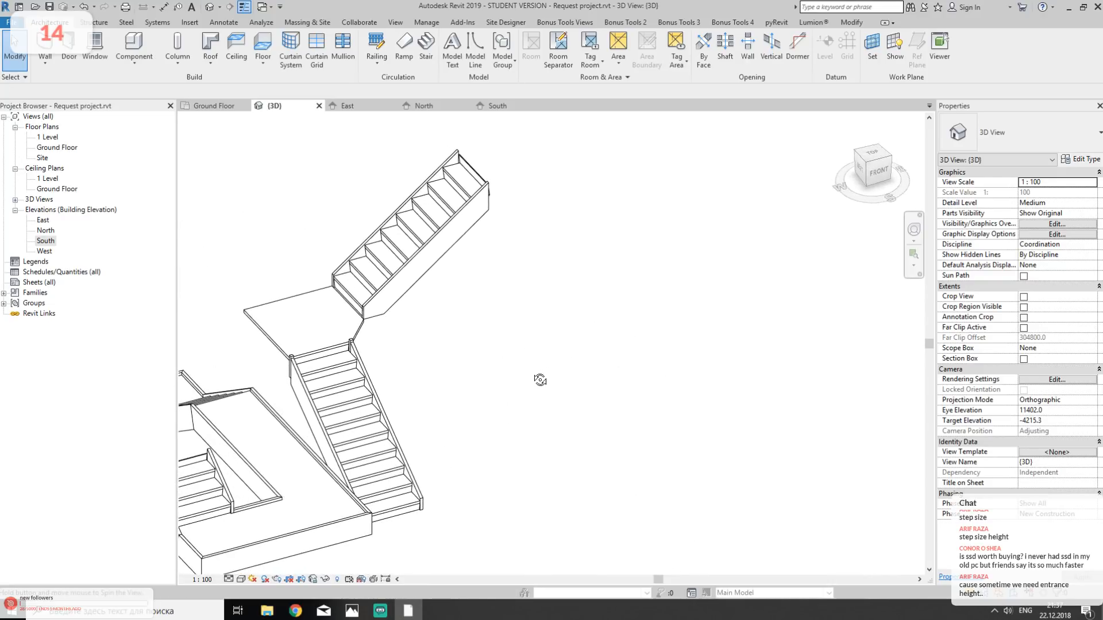
{"action": "left_click", "coordinate": [311, 397]}
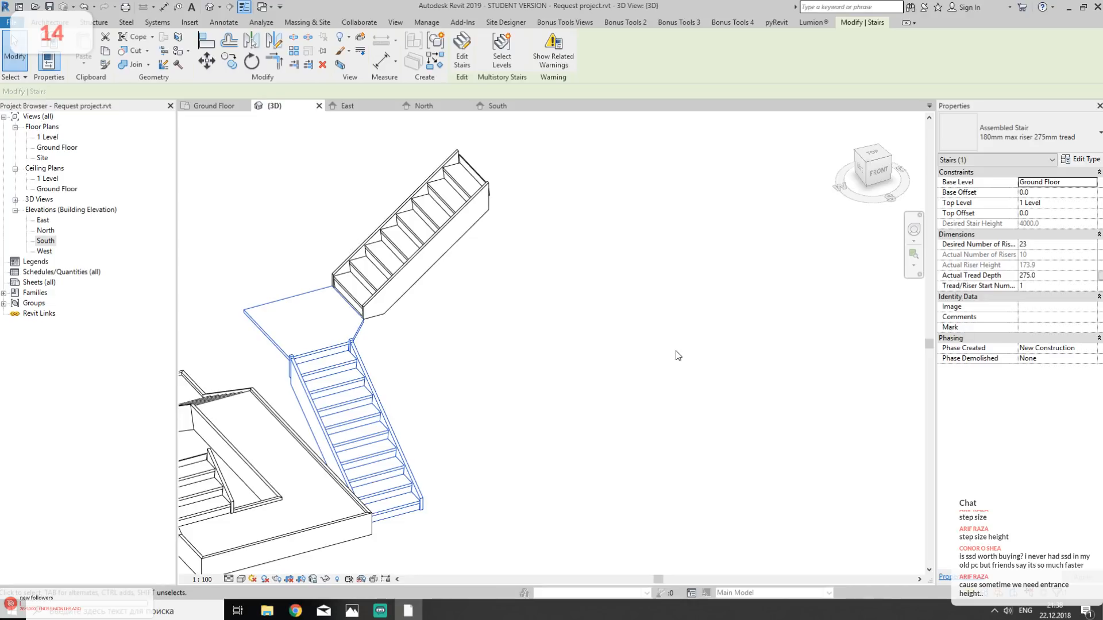
{"action": "left_click", "coordinate": [528, 366]}
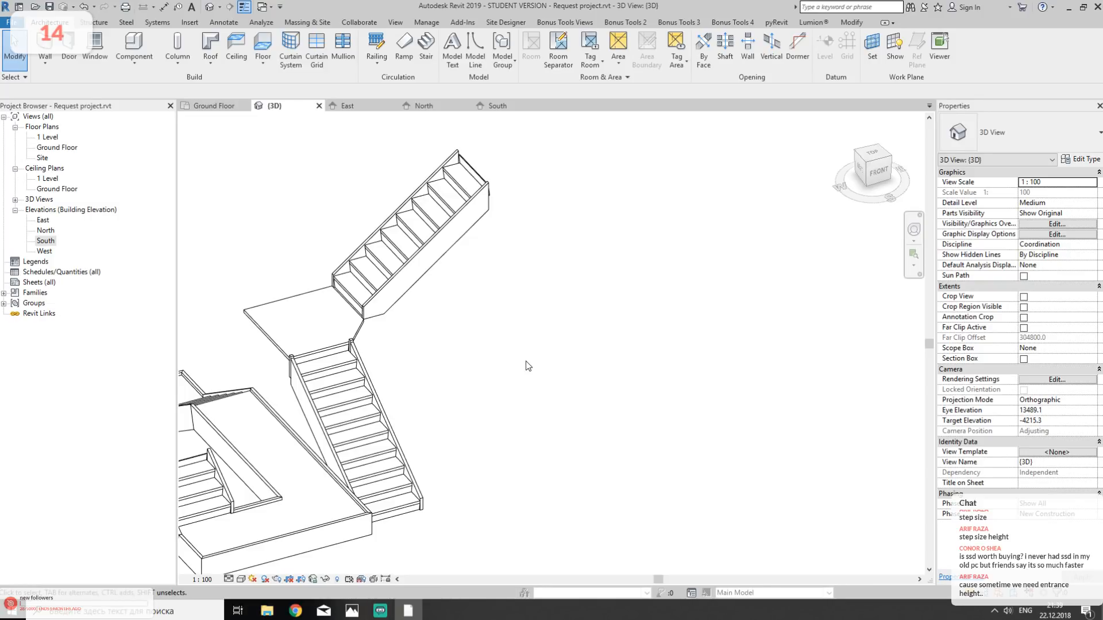
{"action": "middle_click_drag", "start_coordinate": [497, 353], "coordinate": [588, 291]}
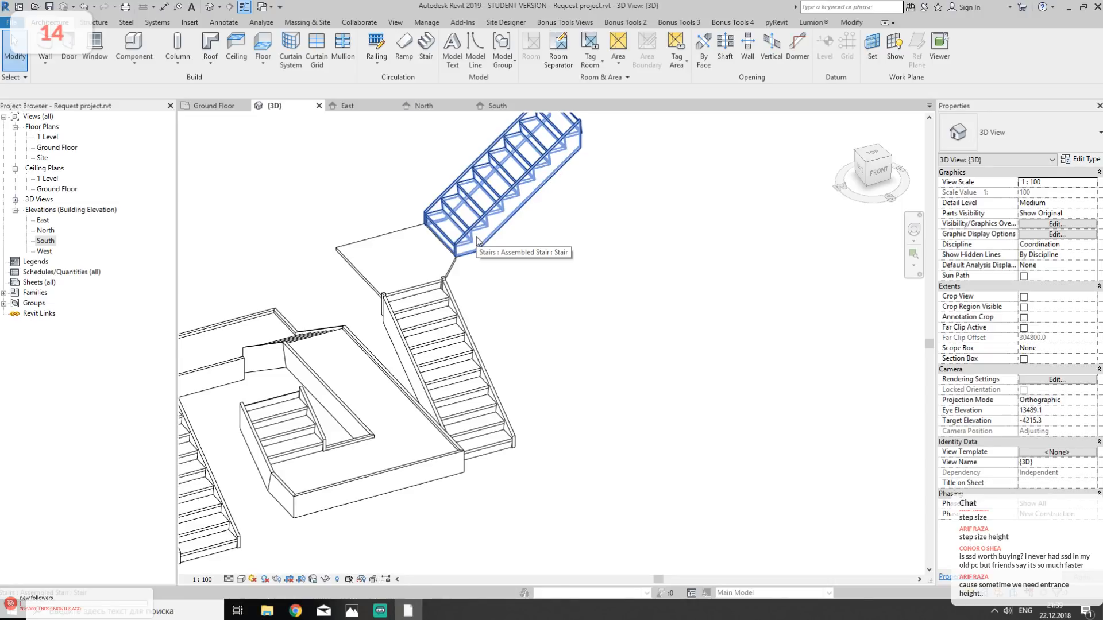
{"action": "left_click", "coordinate": [388, 370]}
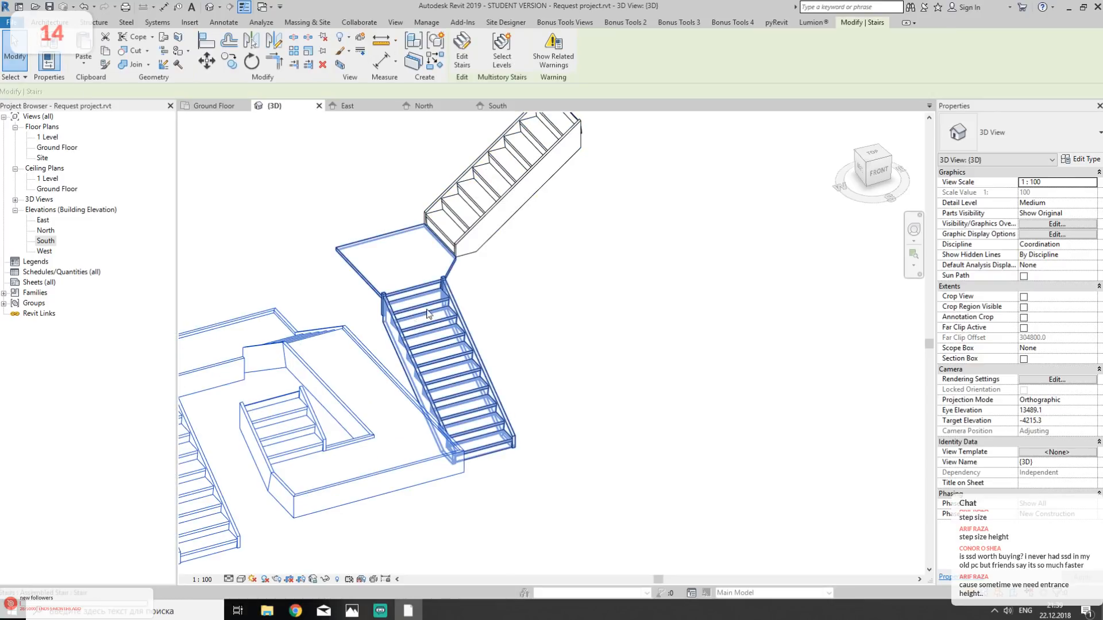
{"action": "left_click", "coordinate": [522, 303]}
{"action": "left_click", "coordinate": [489, 209]}
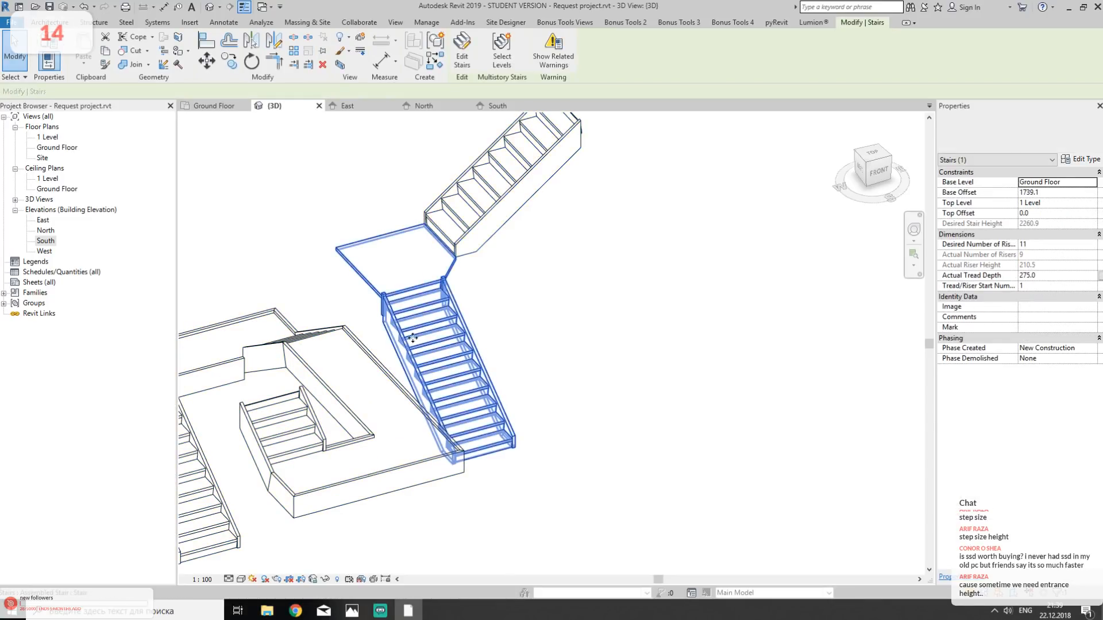
{"action": "left_click", "coordinate": [489, 207]}
{"action": "left_click", "coordinate": [444, 324]}
{"action": "left_click", "coordinate": [498, 205]}
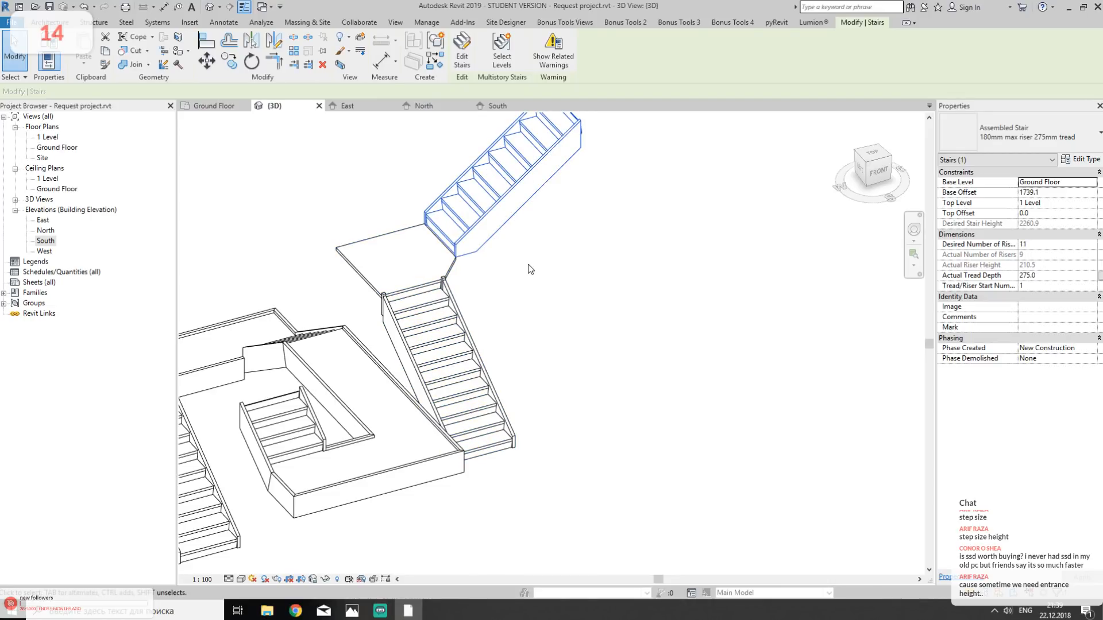
- Clear the stair selection and bring the building's curved wall and glazed corner into the 3D view
{"action": "scroll", "coordinate": [561, 215], "scroll_direction": "down", "scroll_amount": 2}
{"action": "scroll", "coordinate": [561, 213], "scroll_direction": "down", "scroll_amount": 5}
{"action": "middle_click_drag", "start_coordinate": [493, 350], "coordinate": [455, 353]}
{"action": "left_click", "coordinate": [553, 312]}
{"action": "middle_click_drag", "start_coordinate": [430, 279], "coordinate": [505, 564]}
{"action": "middle_click_drag", "start_coordinate": [355, 487], "coordinate": [447, 486]}
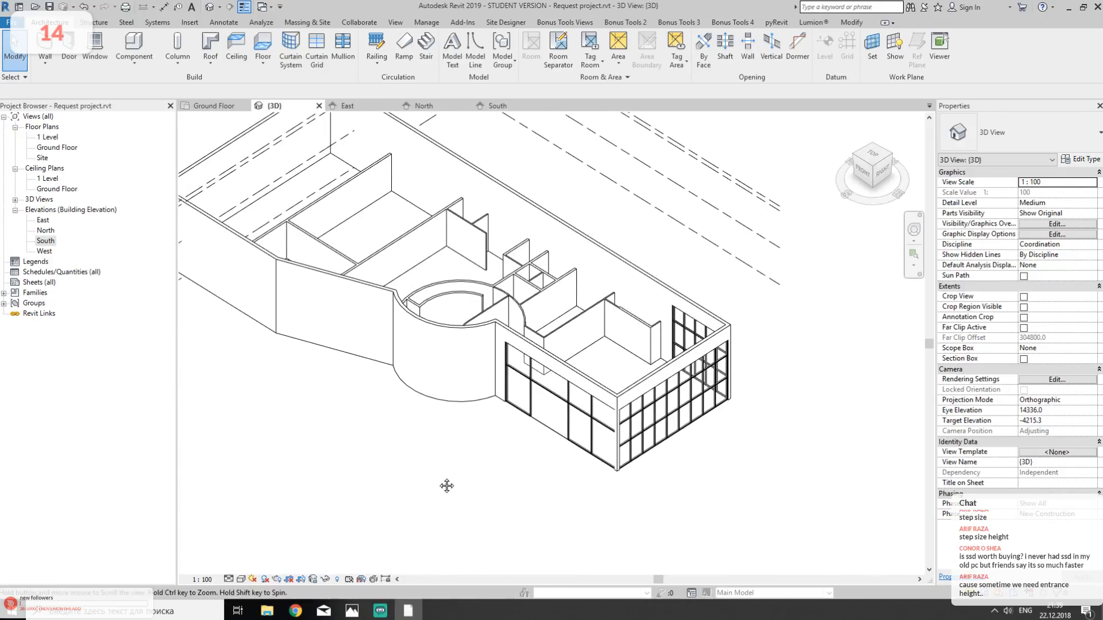
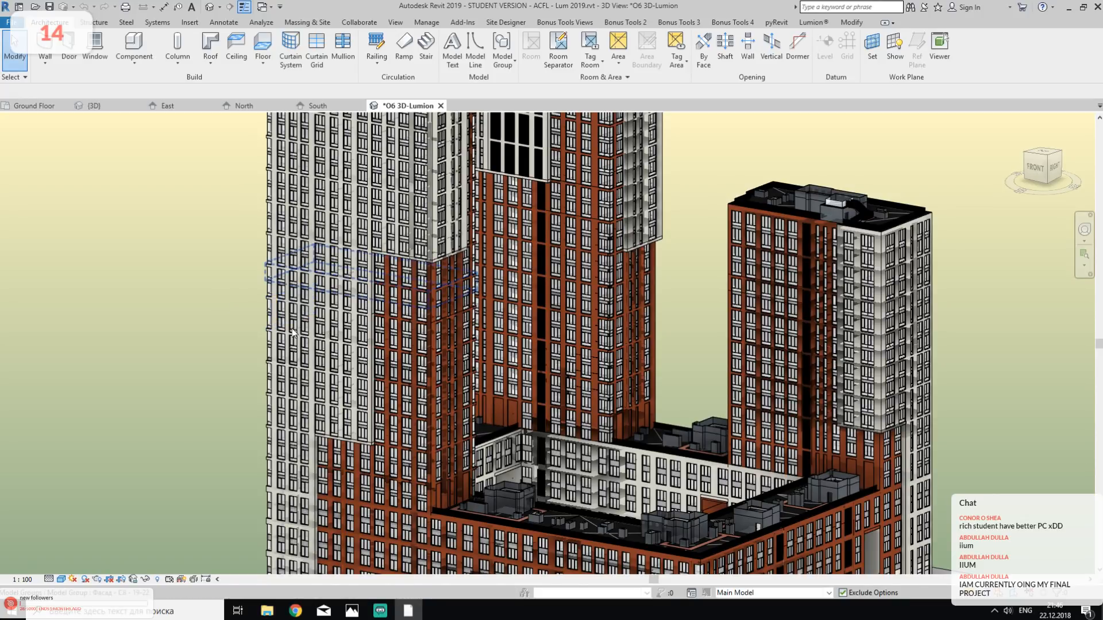
- Examine the tower complex in the 3D view from several sides and as a whole
{"action": "middle_click_drag", "start_coordinate": [368, 338], "coordinate": [745, 418], "text": "shift"}
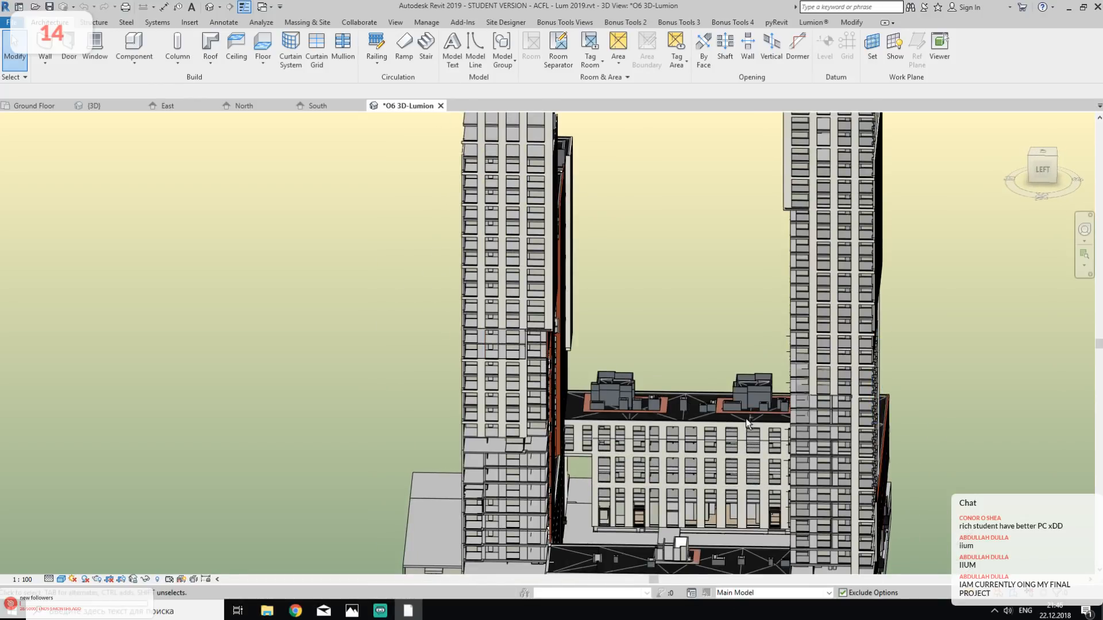
{"action": "middle_click_drag", "start_coordinate": [662, 258], "coordinate": [556, 239], "text": "shift"}
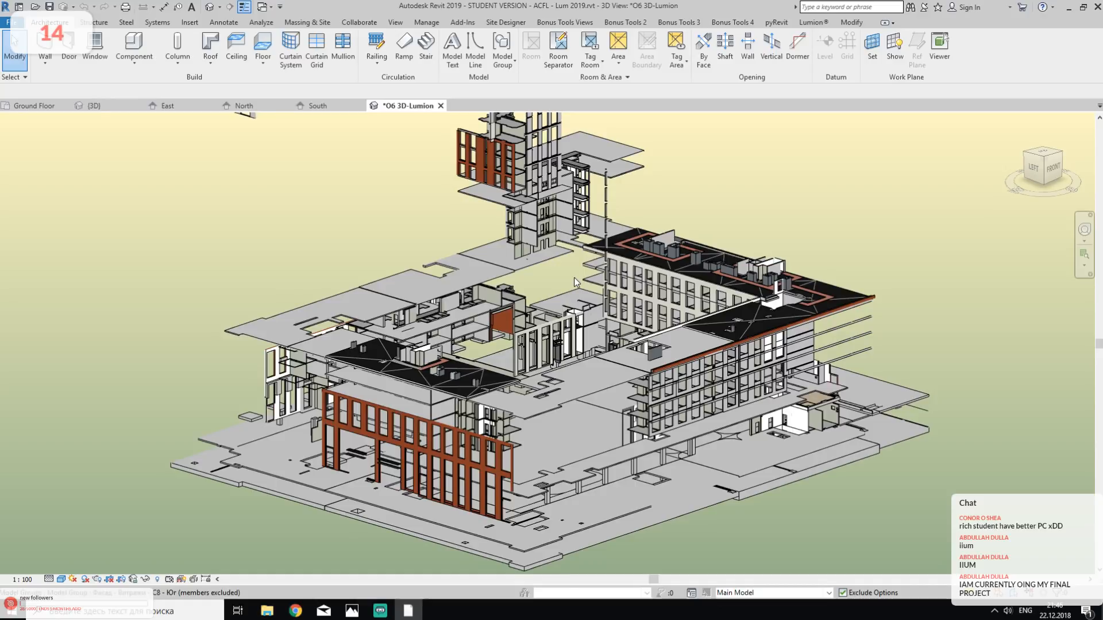
{"action": "scroll", "coordinate": [573, 277], "scroll_direction": "down", "scroll_amount": 5}
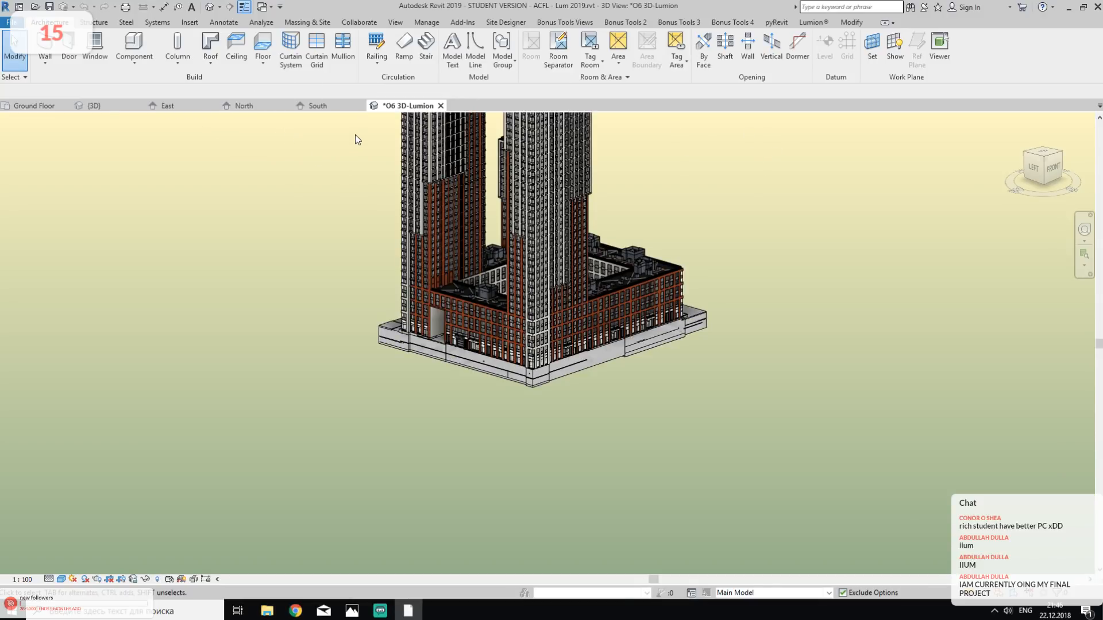
{"action": "middle_click_drag", "start_coordinate": [354, 161], "coordinate": [377, 319]}
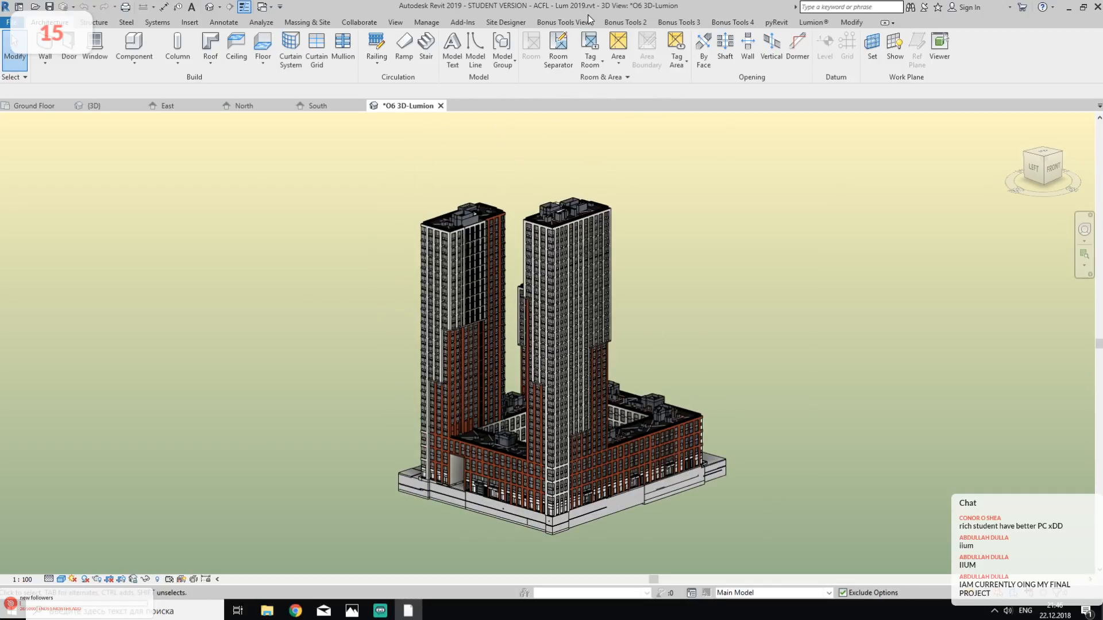
- Show the Project Browser and narrow it to a slim strip beside the 3D view
{"action": "left_click", "coordinate": [428, 22]}
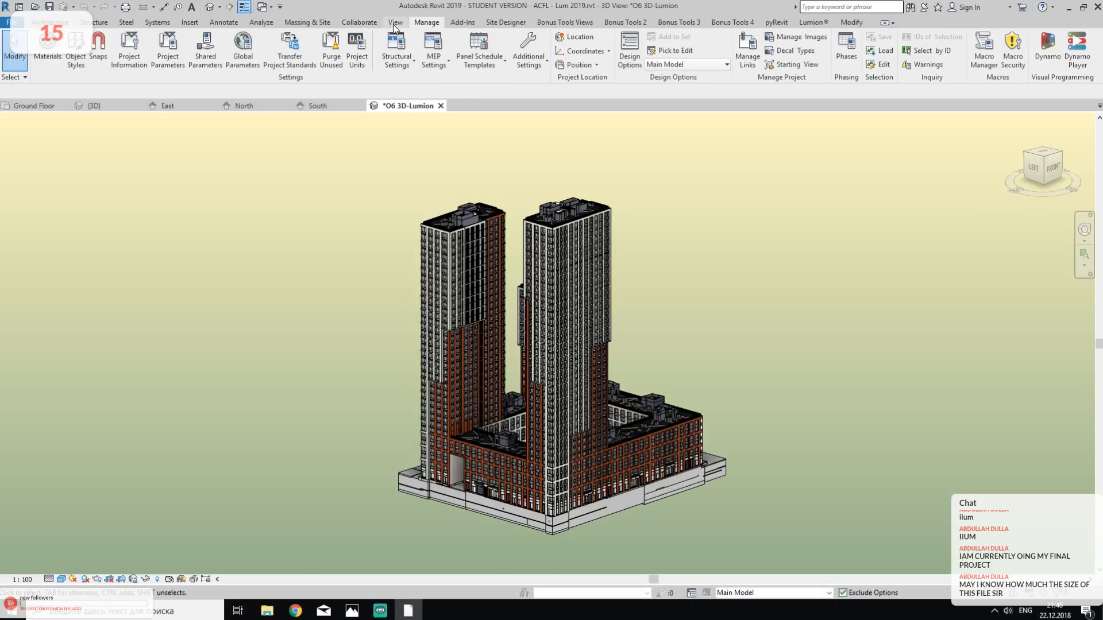
{"action": "left_click", "coordinate": [1004, 61]}
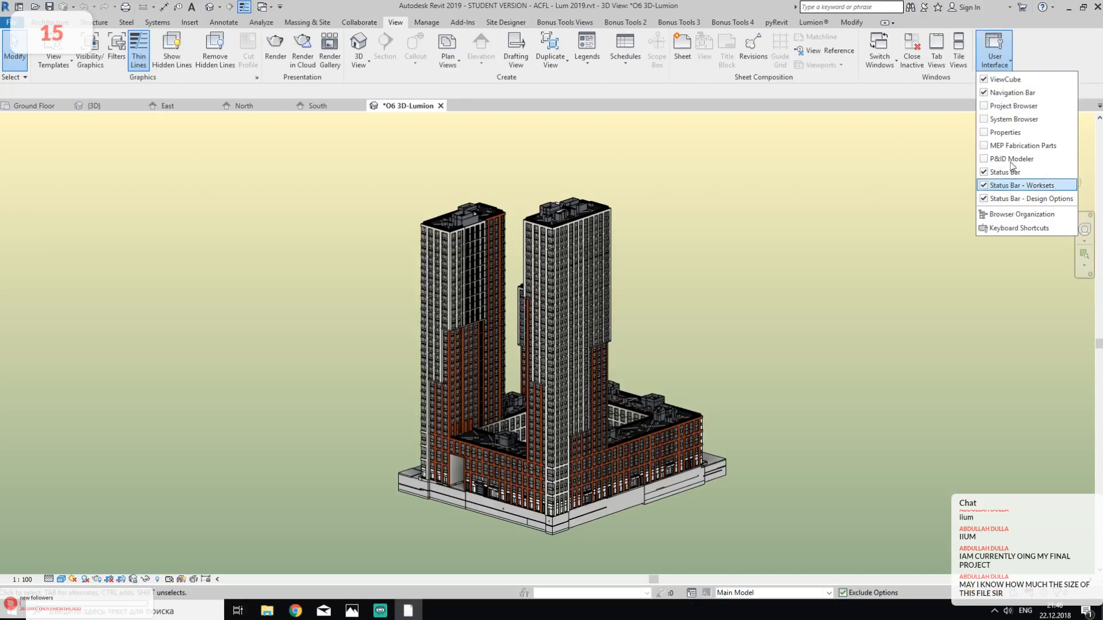
{"action": "left_click", "coordinate": [1016, 106]}
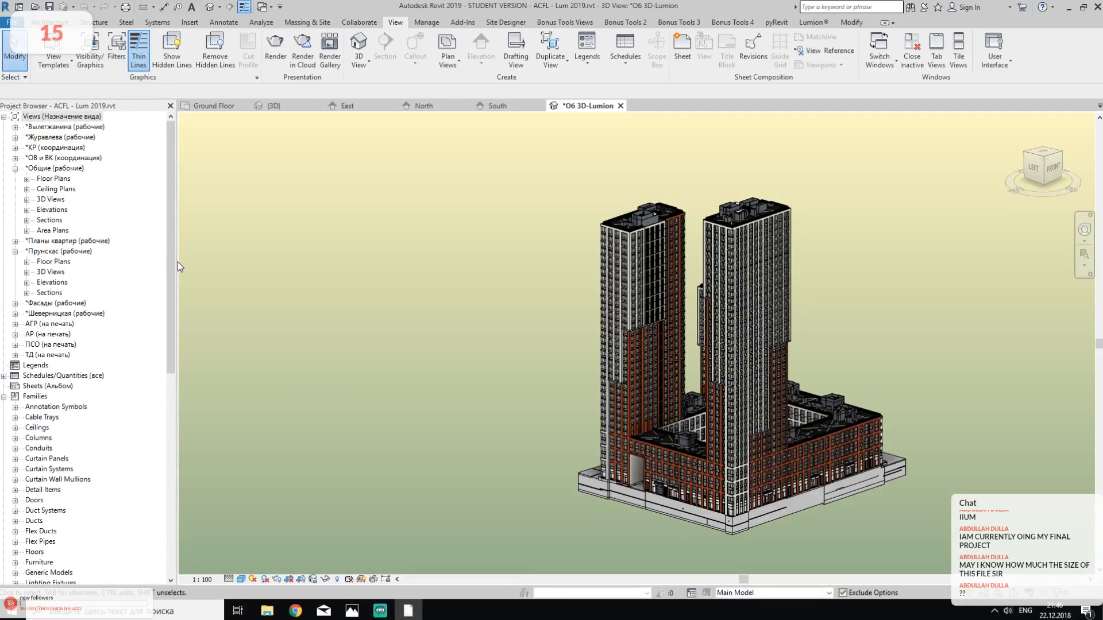
{"action": "left_click_drag", "start_coordinate": [176, 262], "coordinate": [58, 292]}
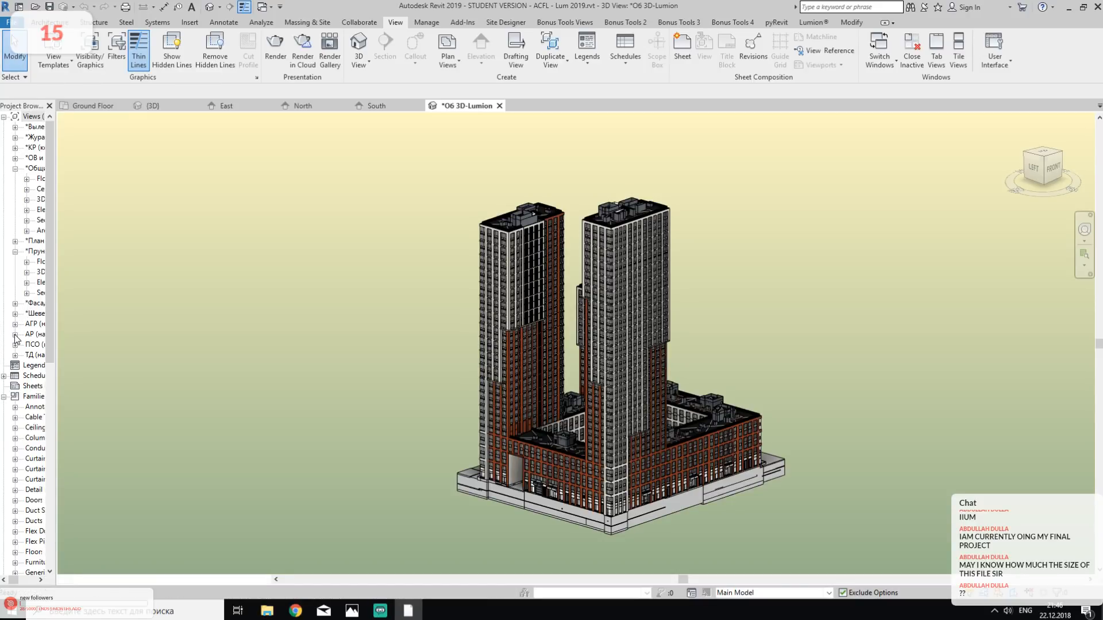
- Open the floor plan "АР План 5 этажа" from the АР (на печать) views and hide the Project Browser
{"action": "left_click", "coordinate": [15, 333]}
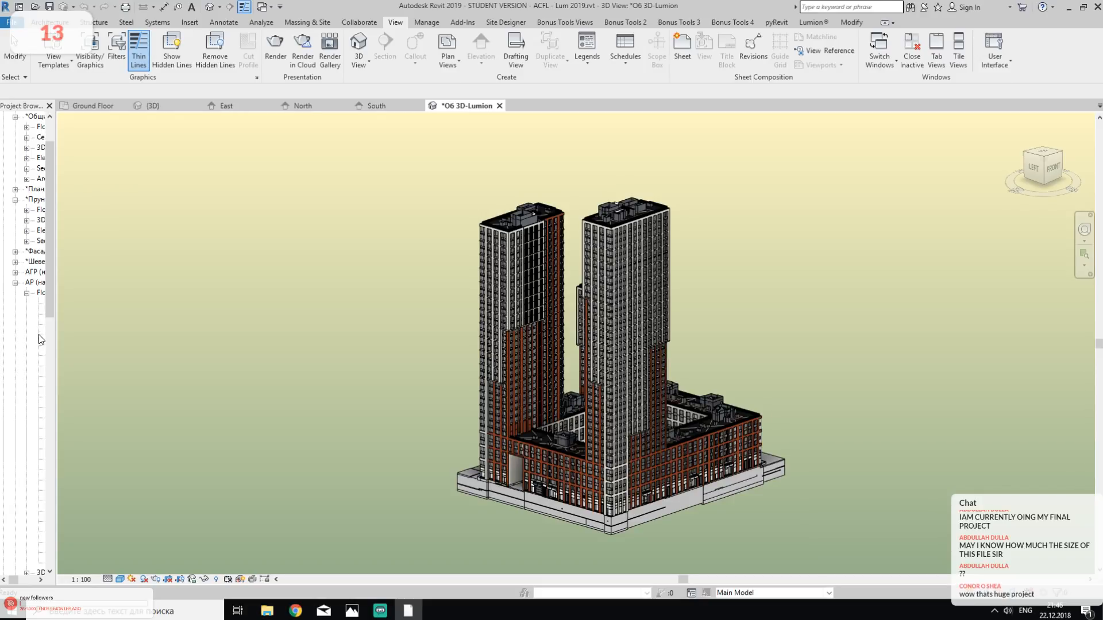
{"action": "left_click_drag", "start_coordinate": [57, 336], "coordinate": [70, 331]}
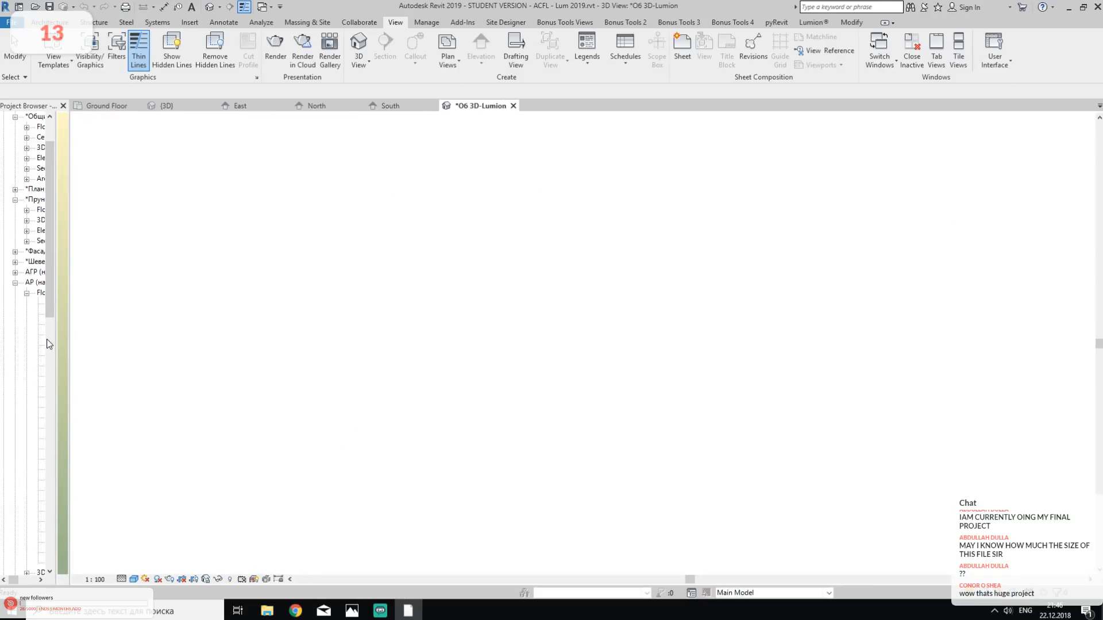
{"action": "left_click", "coordinate": [48, 335]}
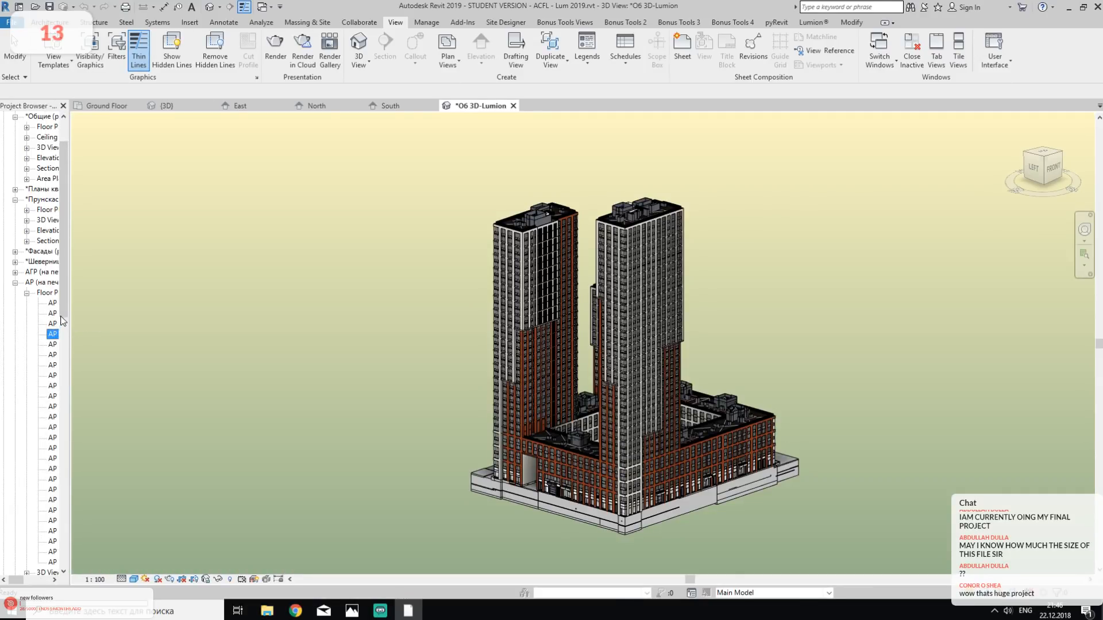
{"action": "double_click", "coordinate": [51, 335]}
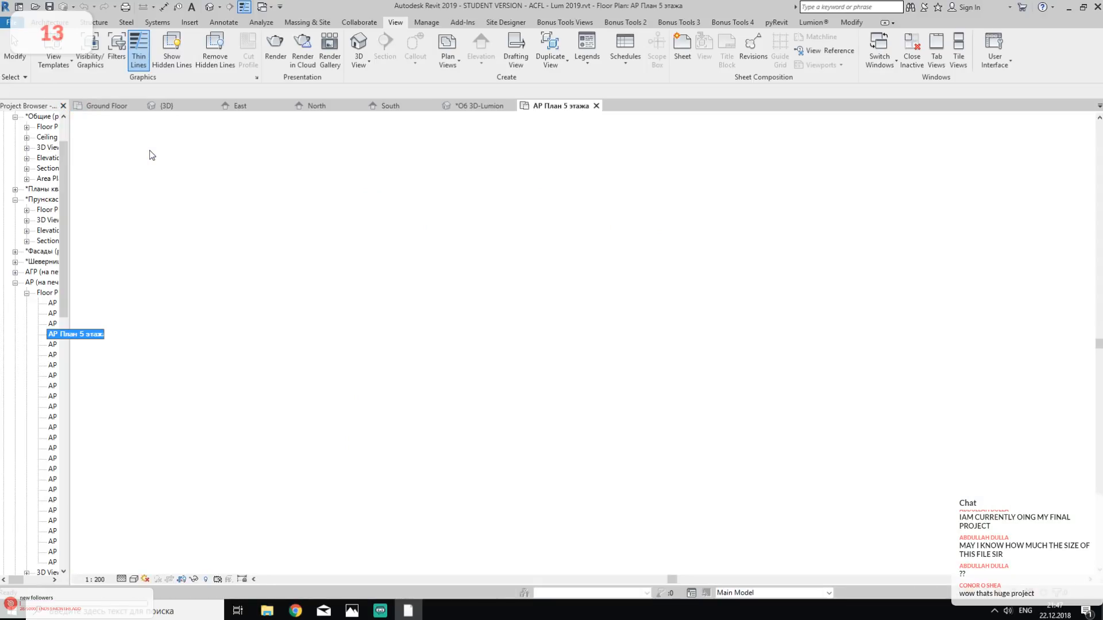
{"action": "left_click", "coordinate": [63, 106]}
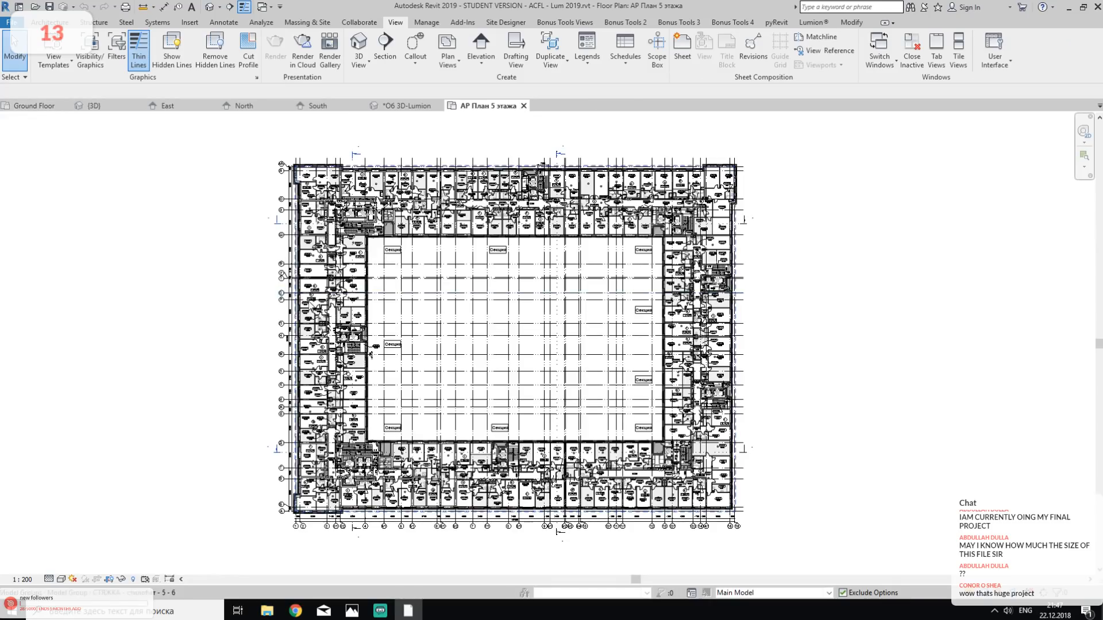
- Examine the fifth-floor apartments, lift cores and dimensions from the west wing along the south wing to grid 16
{"action": "scroll", "coordinate": [346, 322], "scroll_direction": "up", "scroll_amount": 5}
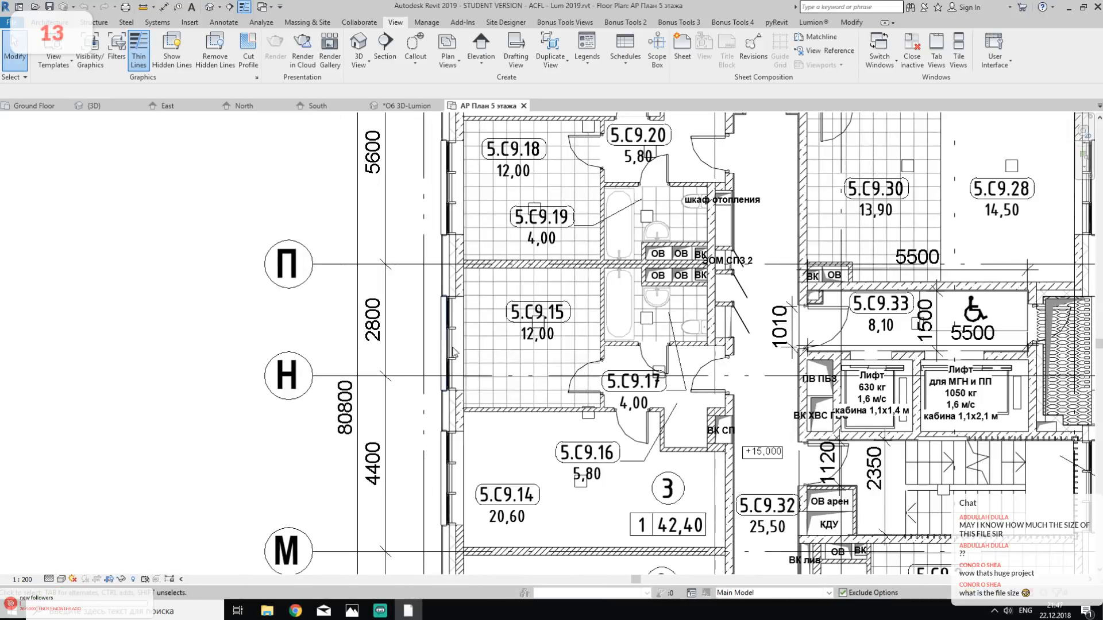
{"action": "middle_click_drag", "start_coordinate": [476, 336], "coordinate": [406, 32]}
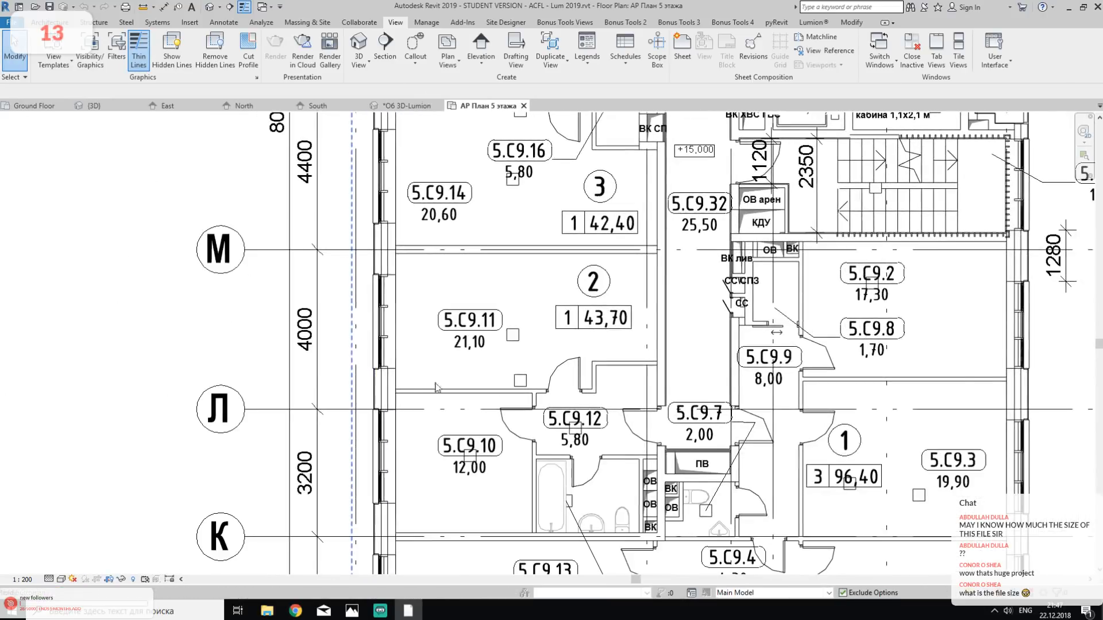
{"action": "middle_click_drag", "start_coordinate": [450, 369], "coordinate": [418, 61]}
{"action": "middle_click_drag", "start_coordinate": [551, 425], "coordinate": [461, 86]}
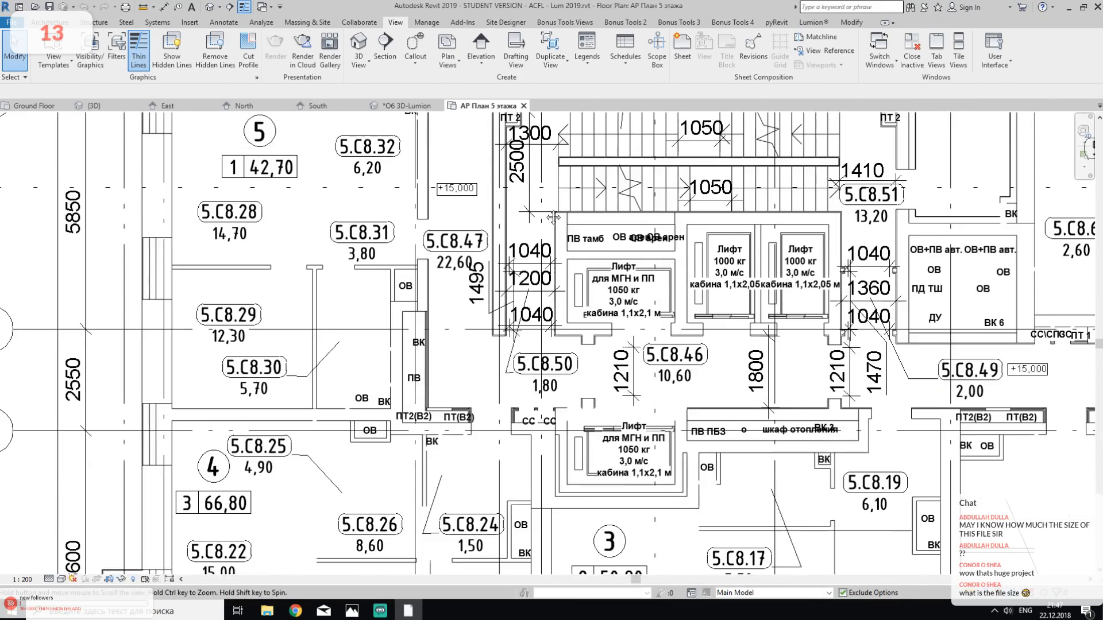
{"action": "middle_click_drag", "start_coordinate": [850, 374], "coordinate": [338, 95]}
{"action": "middle_click_drag", "start_coordinate": [752, 407], "coordinate": [173, 300]}
{"action": "middle_click_drag", "start_coordinate": [704, 441], "coordinate": [153, 214]}
{"action": "middle_click_drag", "start_coordinate": [650, 351], "coordinate": [238, 453]}
{"action": "middle_click_drag", "start_coordinate": [712, 344], "coordinate": [327, 432]}
{"action": "mouse_move", "coordinate": [704, 416]}
{"action": "middle_mouse_down"}
{"action": "mouse_move", "coordinate": [657, 438]}
{"action": "mouse_move", "coordinate": [299, 376]}
{"action": "middle_mouse_up"}
{"action": "middle_click_drag", "start_coordinate": [584, 439], "coordinate": [468, 394]}
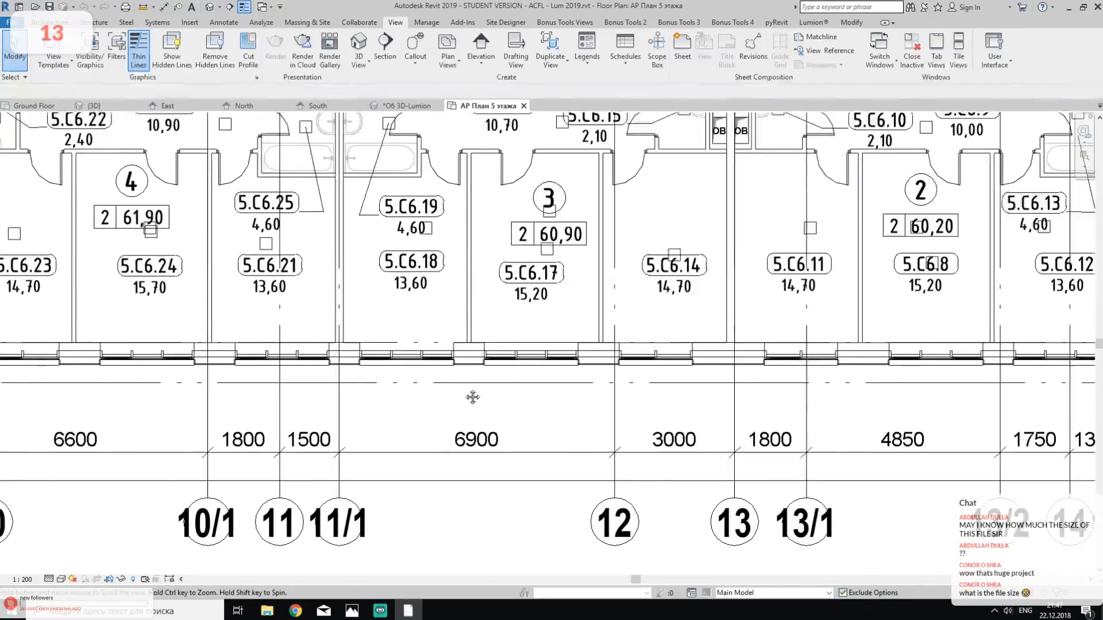
{"action": "middle_click_drag", "start_coordinate": [707, 443], "coordinate": [466, 402]}
{"action": "middle_click_drag", "start_coordinate": [818, 349], "coordinate": [472, 421]}
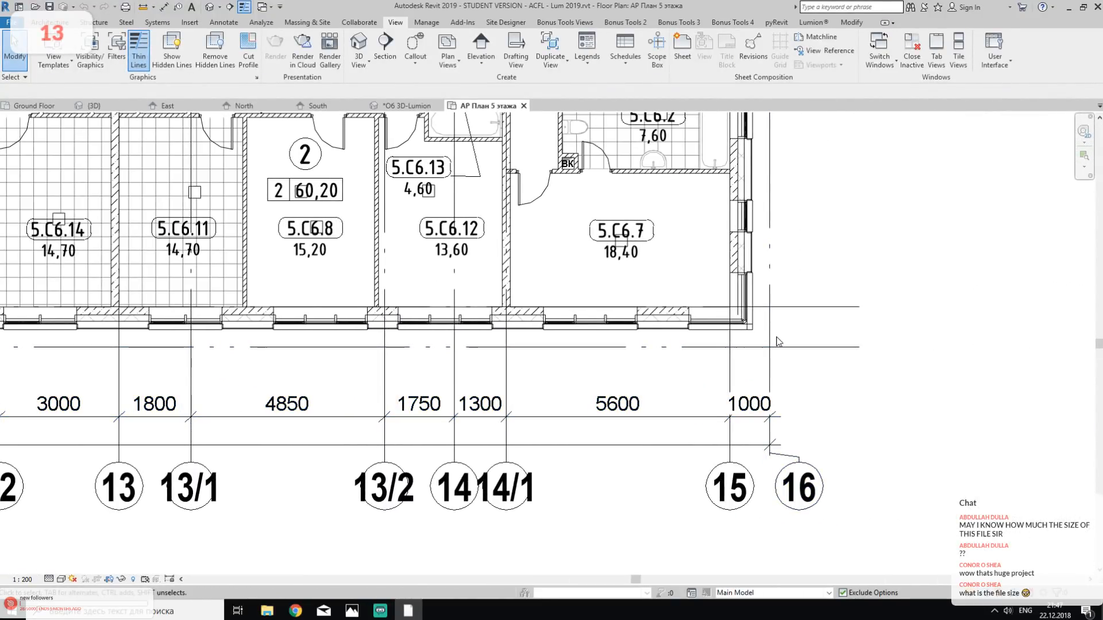
- Examine the east wing's apartments, stairs and lifts from section С6 up to the northeast corner in section С3
{"action": "mouse_move", "coordinate": [835, 237]}
{"action": "middle_mouse_down"}
{"action": "mouse_move", "coordinate": [825, 436]}
{"action": "mouse_move", "coordinate": [812, 448]}
{"action": "middle_mouse_up"}
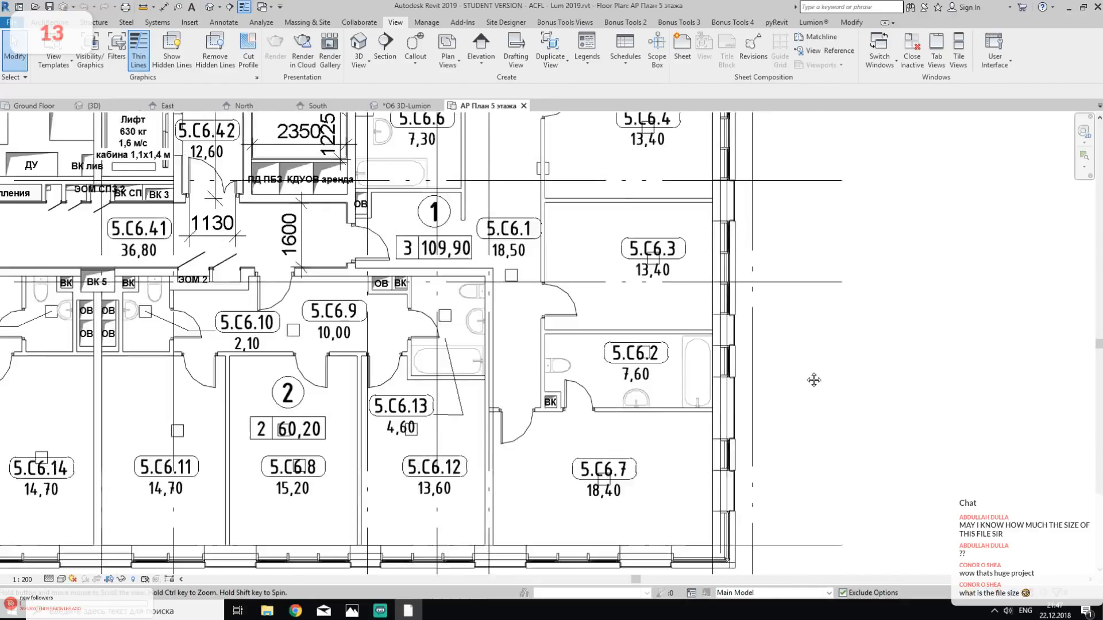
{"action": "middle_click_drag", "start_coordinate": [804, 203], "coordinate": [775, 433]}
{"action": "middle_click_drag", "start_coordinate": [843, 349], "coordinate": [758, 485]}
{"action": "mouse_move", "coordinate": [842, 258]}
{"action": "middle_mouse_down"}
{"action": "mouse_move", "coordinate": [808, 454]}
{"action": "mouse_move", "coordinate": [783, 517]}
{"action": "middle_mouse_up"}
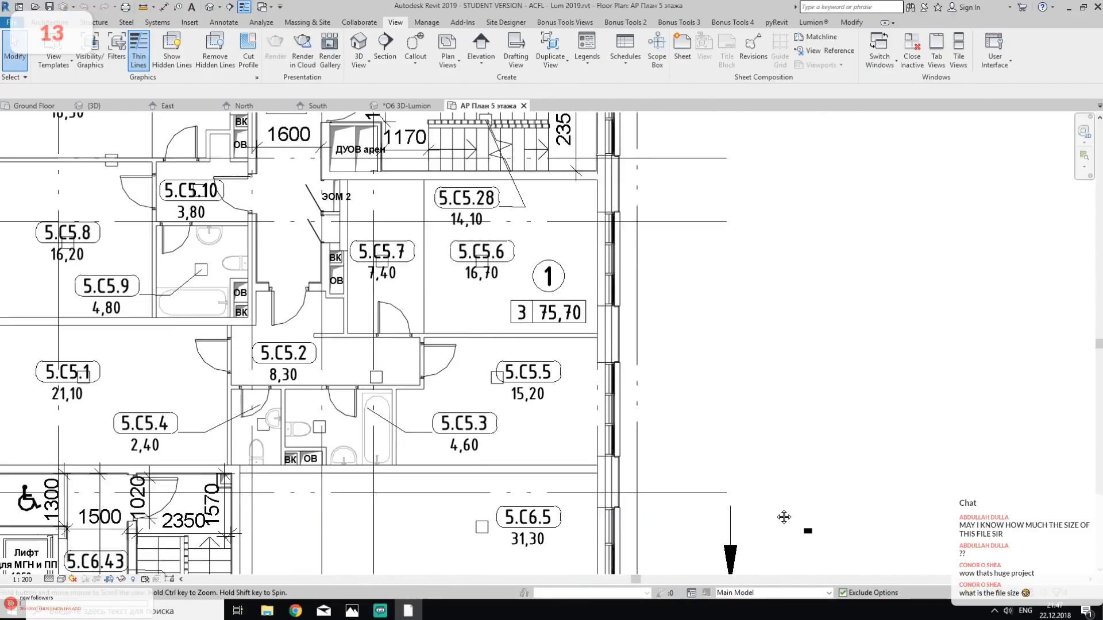
{"action": "middle_click_drag", "start_coordinate": [798, 268], "coordinate": [797, 403]}
{"action": "mouse_move", "coordinate": [815, 309]}
{"action": "middle_mouse_down"}
{"action": "mouse_move", "coordinate": [830, 474]}
{"action": "mouse_move", "coordinate": [787, 340]}
{"action": "mouse_move", "coordinate": [762, 531]}
{"action": "middle_mouse_up"}
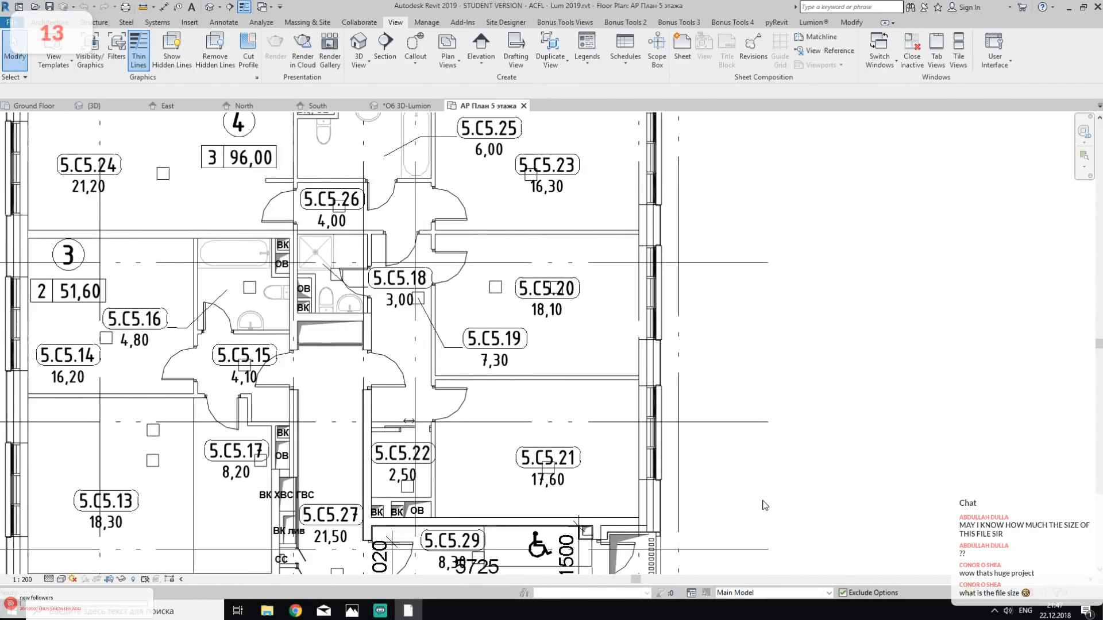
{"action": "middle_click_drag", "start_coordinate": [803, 325], "coordinate": [840, 487]}
{"action": "mouse_move", "coordinate": [836, 347]}
{"action": "middle_mouse_down"}
{"action": "mouse_move", "coordinate": [838, 457]}
{"action": "mouse_move", "coordinate": [856, 468]}
{"action": "mouse_move", "coordinate": [843, 445]}
{"action": "middle_mouse_up"}
{"action": "middle_click_drag", "start_coordinate": [881, 276], "coordinate": [901, 475]}
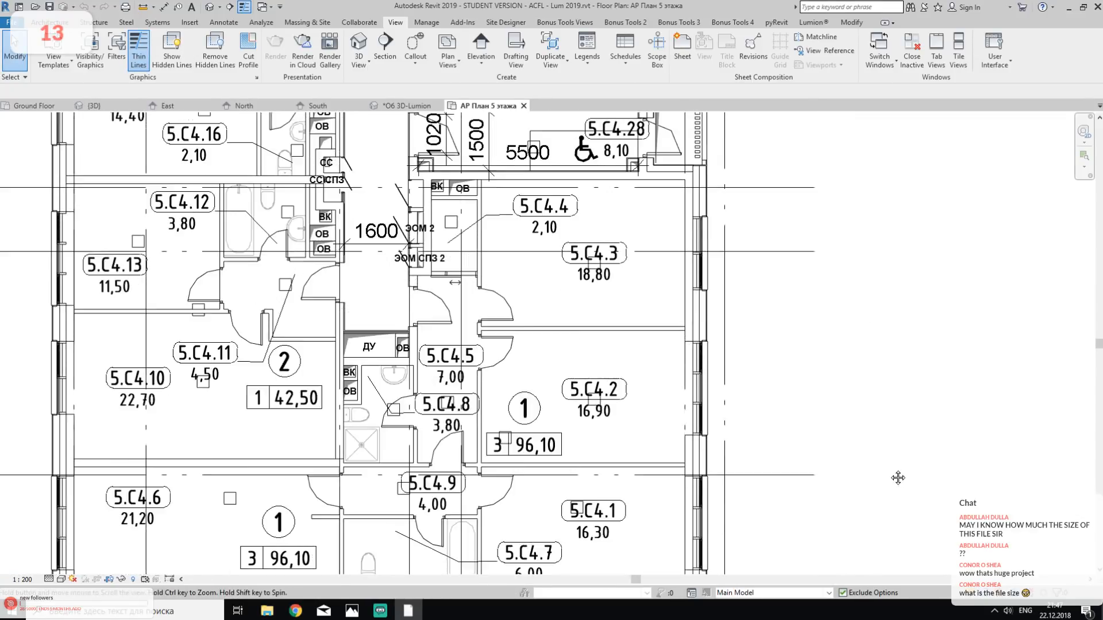
{"action": "middle_click_drag", "start_coordinate": [907, 189], "coordinate": [906, 463]}
{"action": "middle_click_drag", "start_coordinate": [902, 322], "coordinate": [898, 436]}
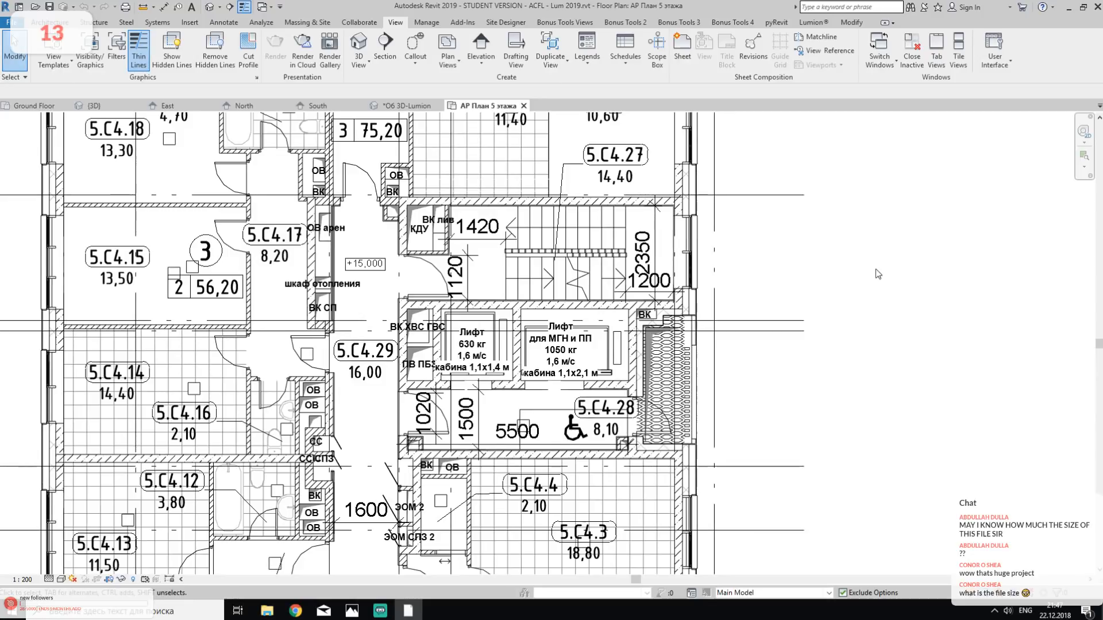
{"action": "middle_click_drag", "start_coordinate": [875, 269], "coordinate": [877, 508]}
{"action": "middle_click_drag", "start_coordinate": [885, 345], "coordinate": [885, 451]}
{"action": "scroll", "coordinate": [613, 249], "scroll_direction": "up", "scroll_amount": 2}
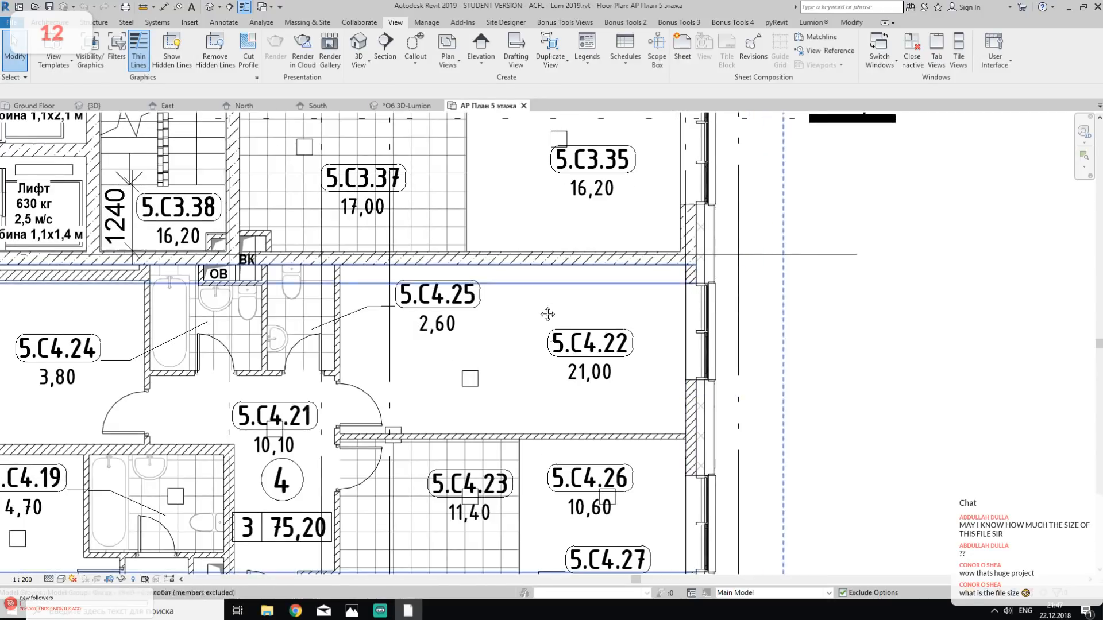
{"action": "middle_click_drag", "start_coordinate": [609, 195], "coordinate": [626, 412]}
{"action": "middle_click_drag", "start_coordinate": [609, 127], "coordinate": [641, 331]}
{"action": "middle_click_drag", "start_coordinate": [631, 265], "coordinate": [597, 466]}
{"action": "middle_click_drag", "start_coordinate": [635, 292], "coordinate": [625, 445]}
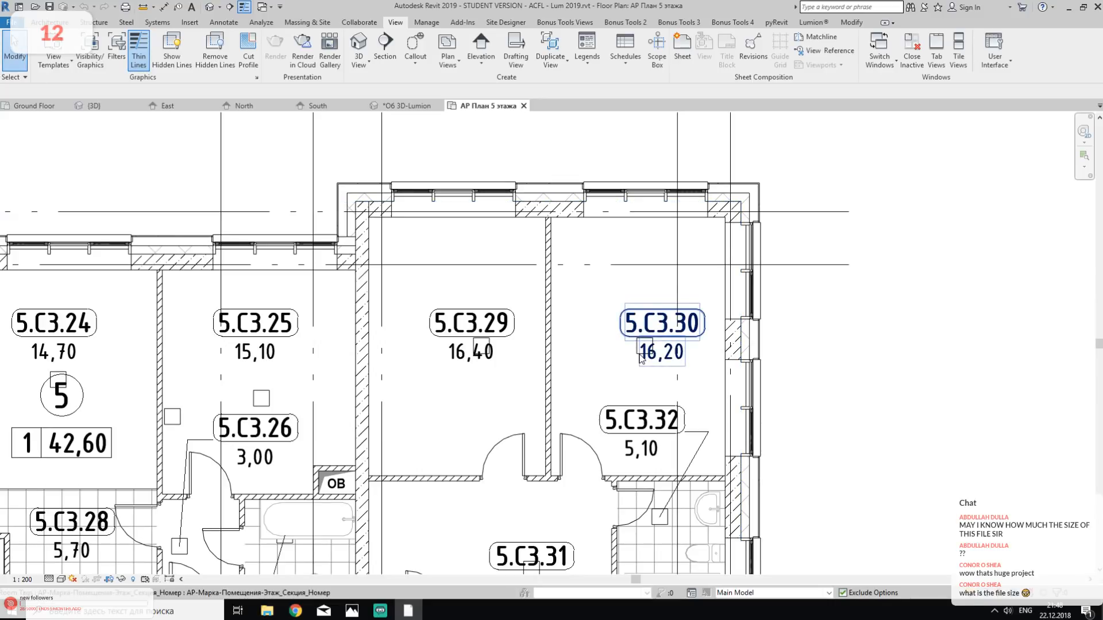
- Examine the north wing's rooms and lift core from section С3 westward through section С2
{"action": "middle_click_drag", "start_coordinate": [541, 362], "coordinate": [1100, 404]}
{"action": "middle_click_drag", "start_coordinate": [623, 377], "coordinate": [939, 409]}
{"action": "middle_click_drag", "start_coordinate": [546, 382], "coordinate": [706, 300]}
{"action": "middle_click_drag", "start_coordinate": [506, 321], "coordinate": [599, 349]}
{"action": "mouse_move", "coordinate": [420, 315]}
{"action": "middle_mouse_down"}
{"action": "mouse_move", "coordinate": [722, 295]}
{"action": "mouse_move", "coordinate": [1099, 329]}
{"action": "middle_mouse_up"}
{"action": "middle_click_drag", "start_coordinate": [589, 340], "coordinate": [827, 373]}
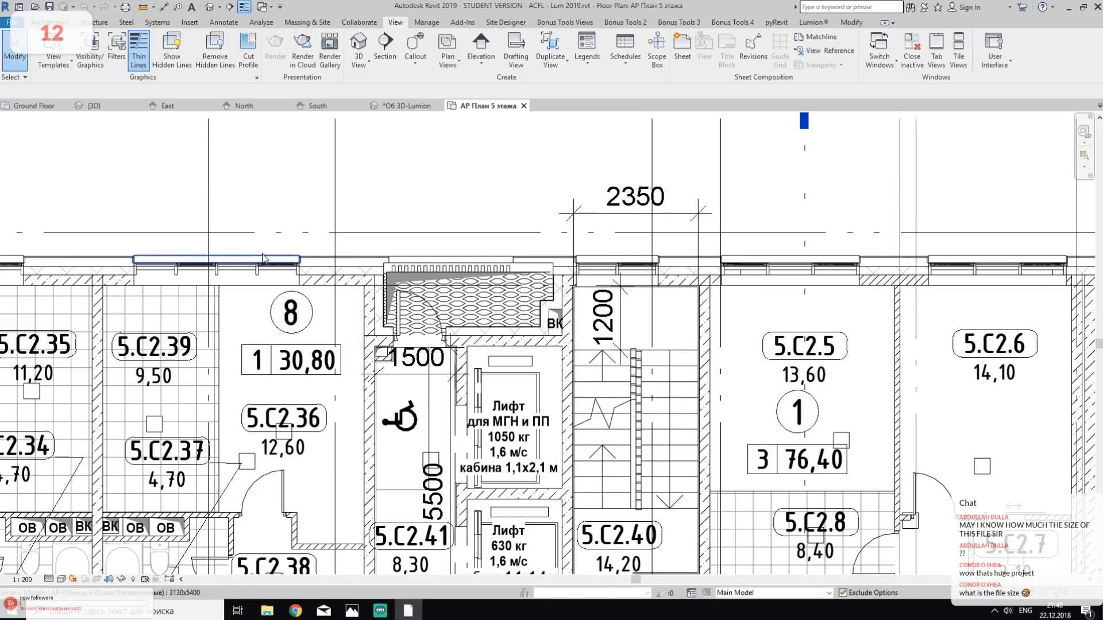
{"action": "middle_click_drag", "start_coordinate": [280, 245], "coordinate": [761, 118]}
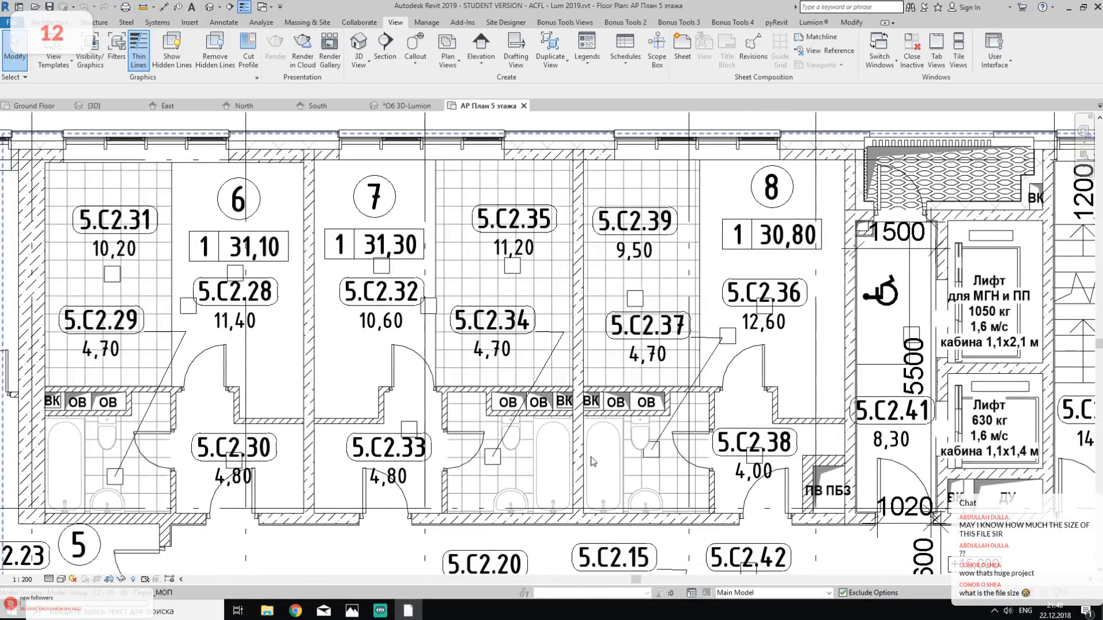
- Examine the courtyard side of section С2, the courtyard grid and the overall layout of the fifth-floor plan
{"action": "middle_click_drag", "start_coordinate": [583, 486], "coordinate": [496, 136]}
{"action": "mouse_move", "coordinate": [726, 542]}
{"action": "middle_mouse_down"}
{"action": "mouse_move", "coordinate": [663, 336]}
{"action": "mouse_move", "coordinate": [623, 264]}
{"action": "middle_mouse_up"}
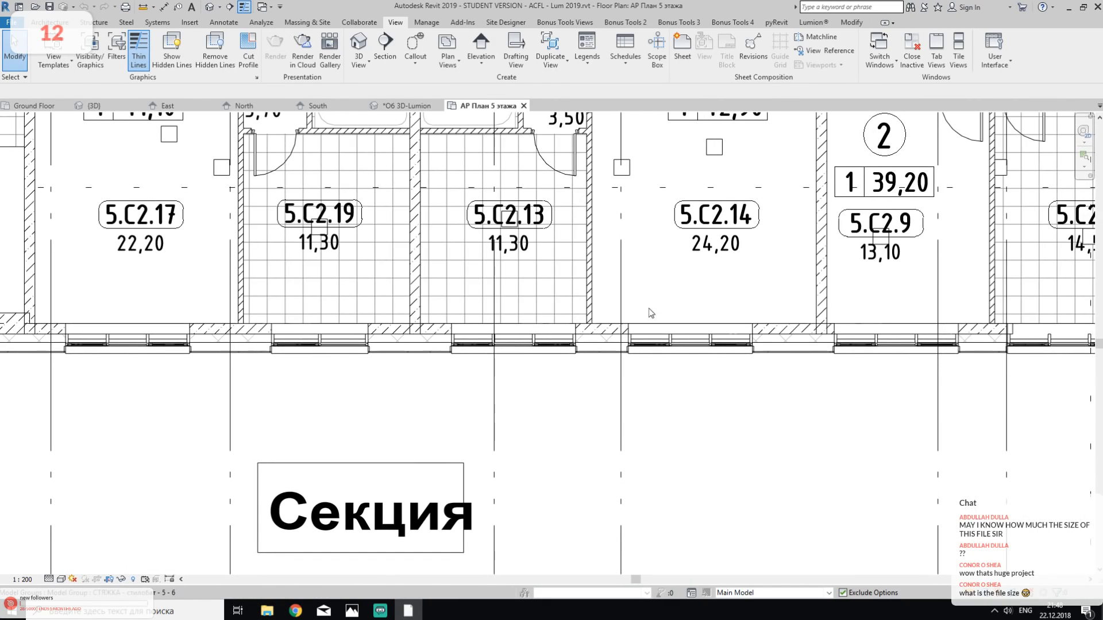
{"action": "middle_click_drag", "start_coordinate": [672, 421], "coordinate": [341, 74]}
{"action": "mouse_move", "coordinate": [647, 374]}
{"action": "middle_mouse_down"}
{"action": "mouse_move", "coordinate": [452, 215]}
{"action": "mouse_move", "coordinate": [452, 199]}
{"action": "middle_mouse_up"}
{"action": "scroll", "coordinate": [426, 231], "scroll_direction": "down", "scroll_amount": 2}
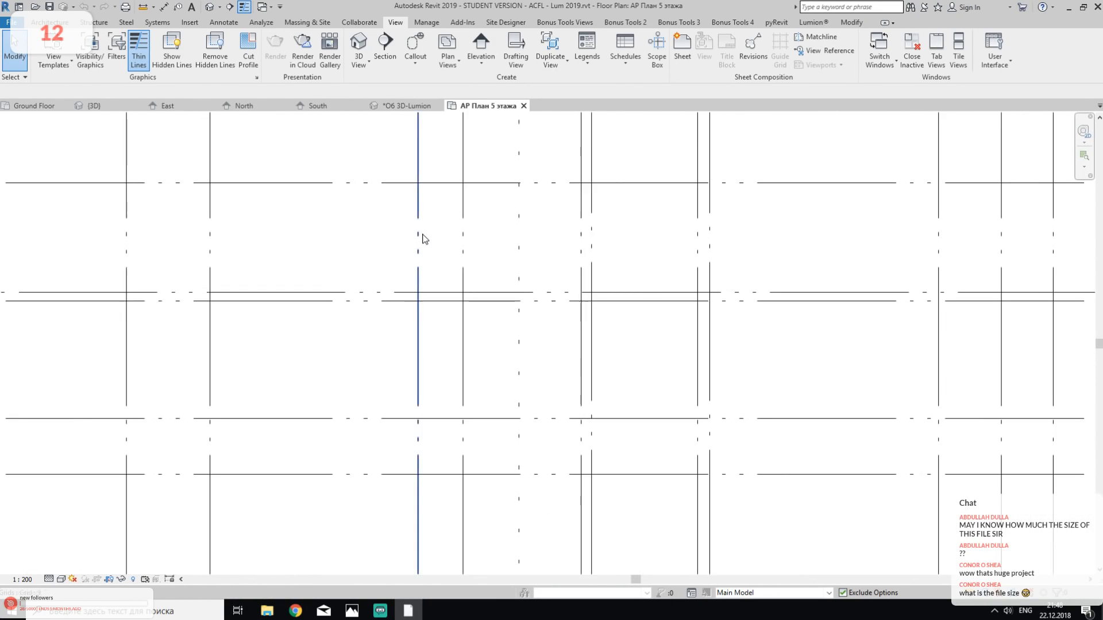
{"action": "scroll", "coordinate": [425, 239], "scroll_direction": "down", "scroll_amount": 6}
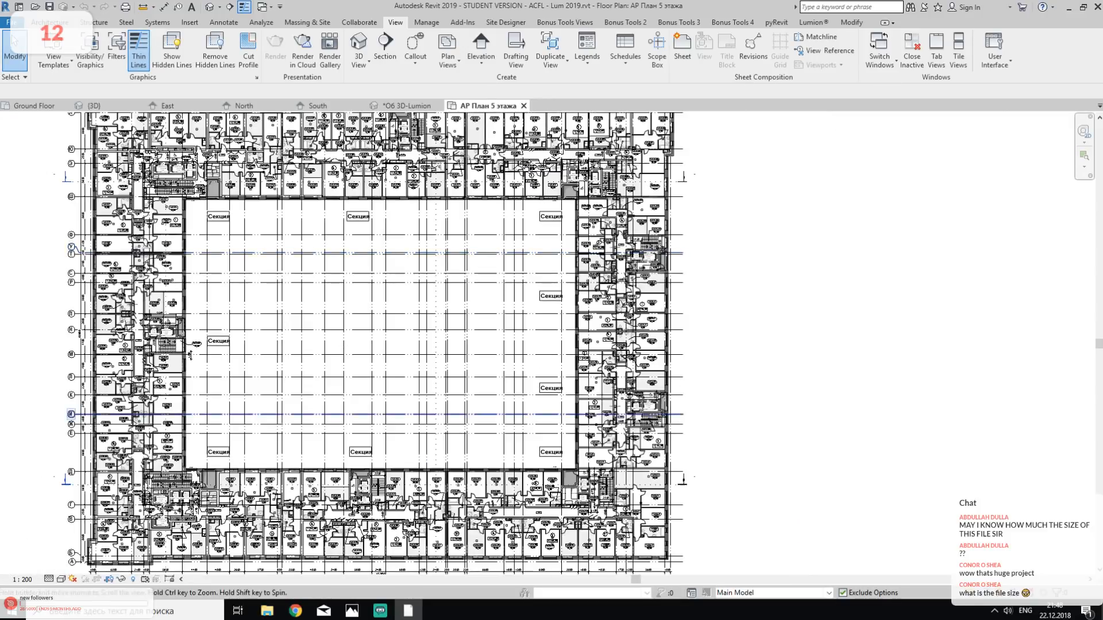
{"action": "middle_click_drag", "start_coordinate": [190, 354], "coordinate": [162, 99]}
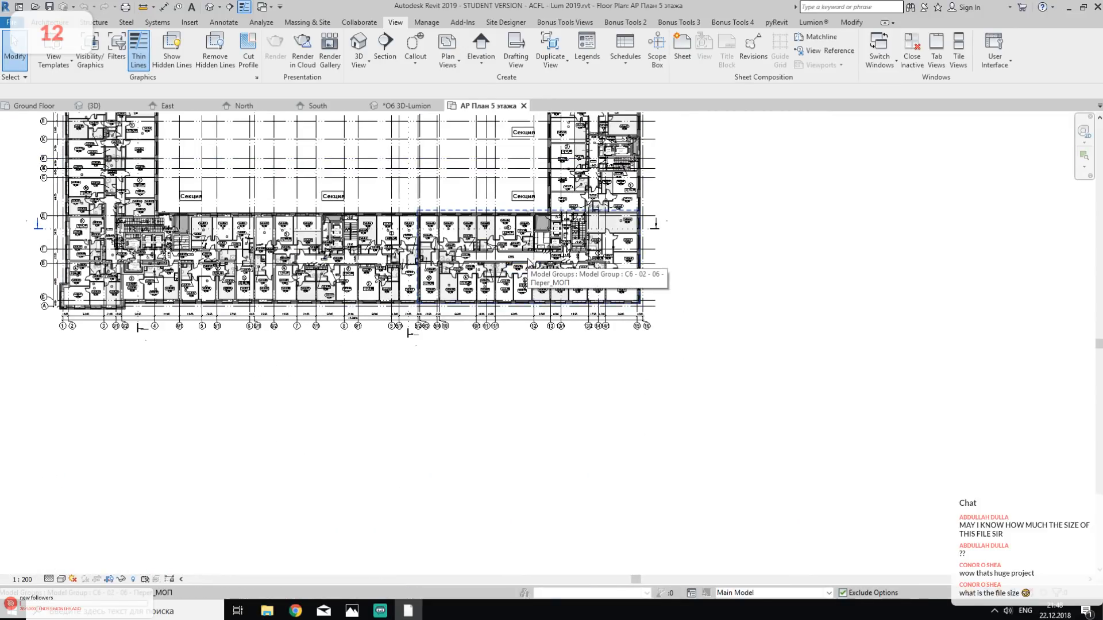
{"action": "middle_click_drag", "start_coordinate": [244, 315], "coordinate": [536, 387]}
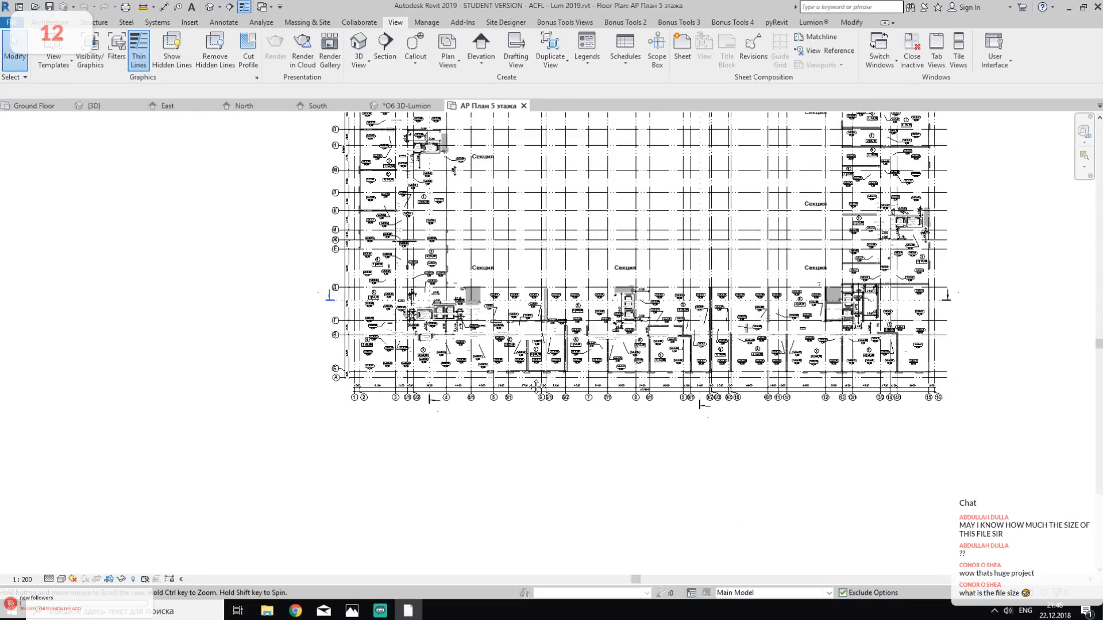
- Return to the Об 3D-Lumion view and look closely at the towers and lower block
{"action": "left_click", "coordinate": [384, 107]}
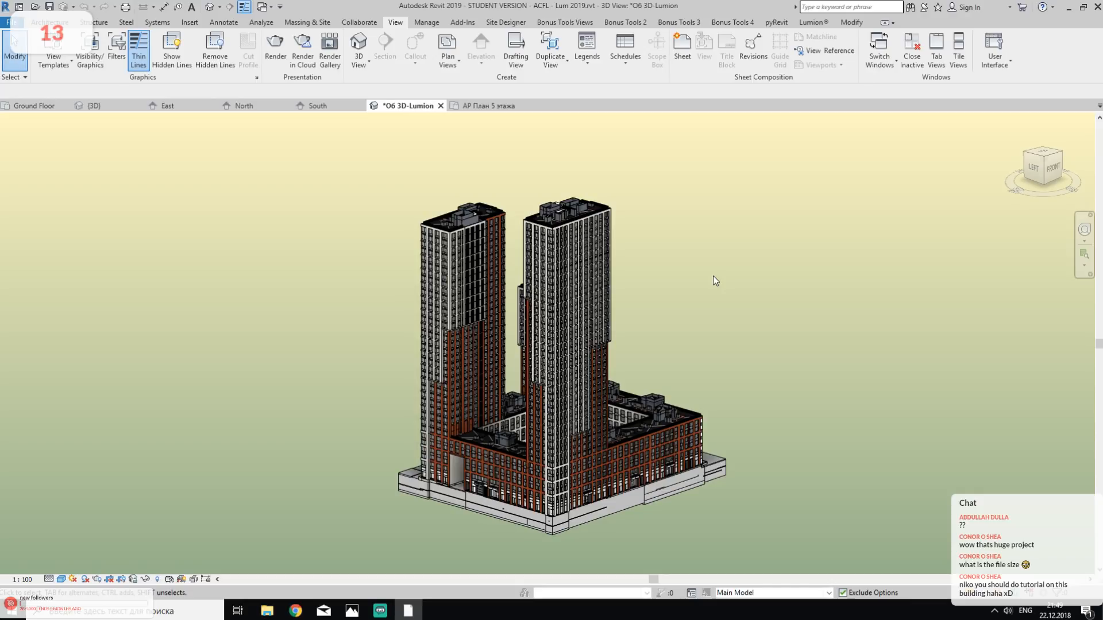
{"action": "scroll", "coordinate": [705, 419], "scroll_direction": "up", "scroll_amount": 2}
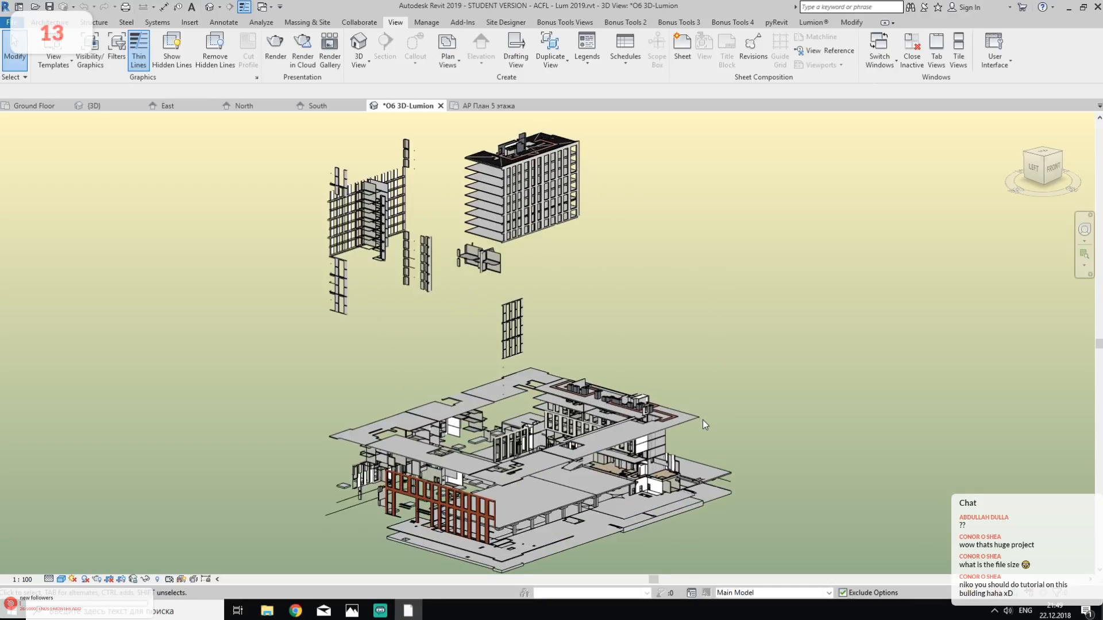
{"action": "scroll", "coordinate": [694, 432], "scroll_direction": "up", "scroll_amount": 1}
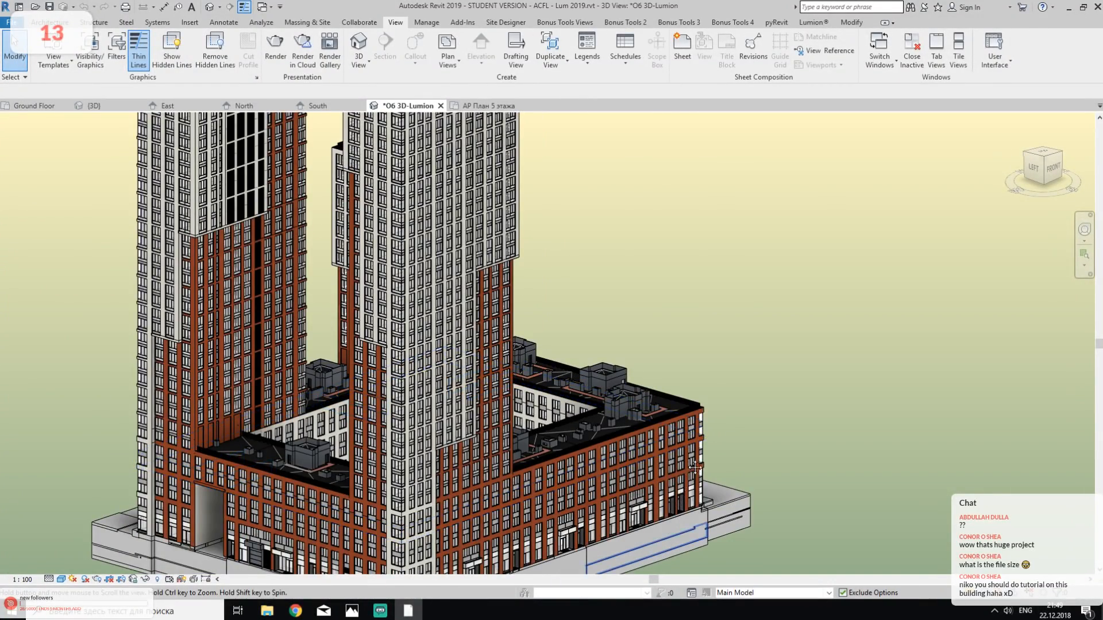
- Look closely at the lower block's street facade and select its ground-floor brick wall around the entrances
{"action": "scroll", "coordinate": [687, 457], "scroll_direction": "up", "scroll_amount": 5}
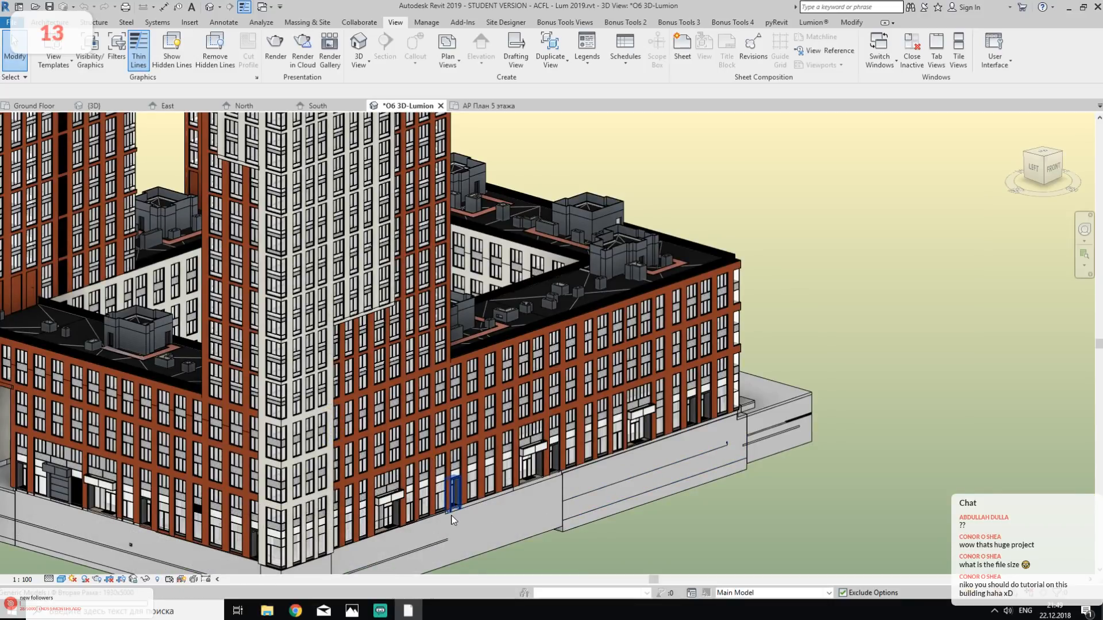
{"action": "scroll", "coordinate": [471, 513], "scroll_direction": "up", "scroll_amount": 2}
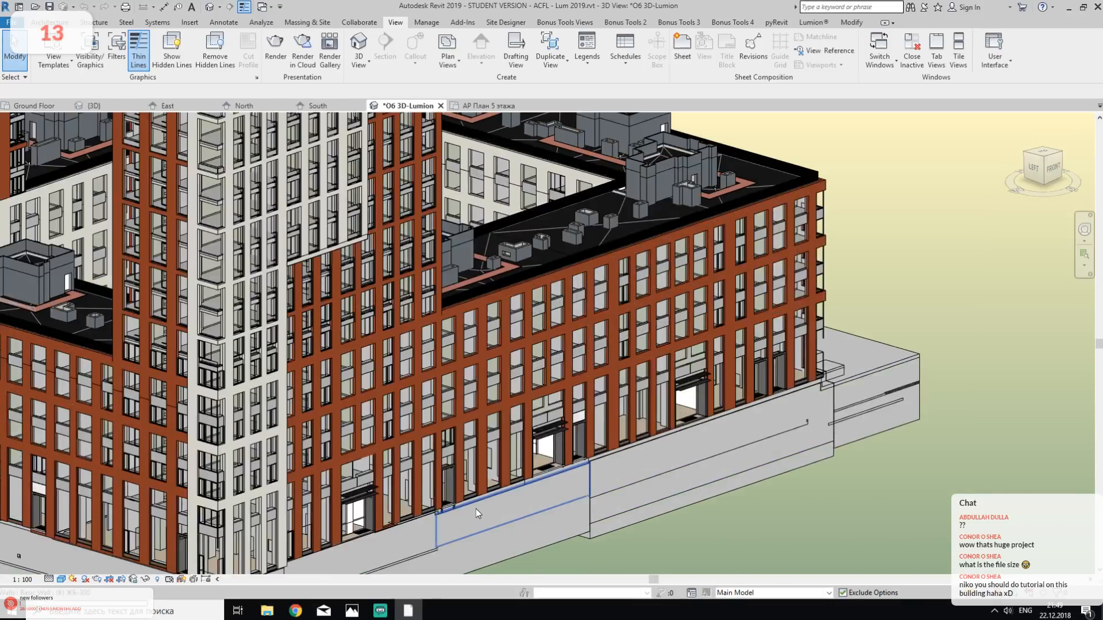
{"action": "scroll", "coordinate": [475, 508], "scroll_direction": "up", "scroll_amount": 1}
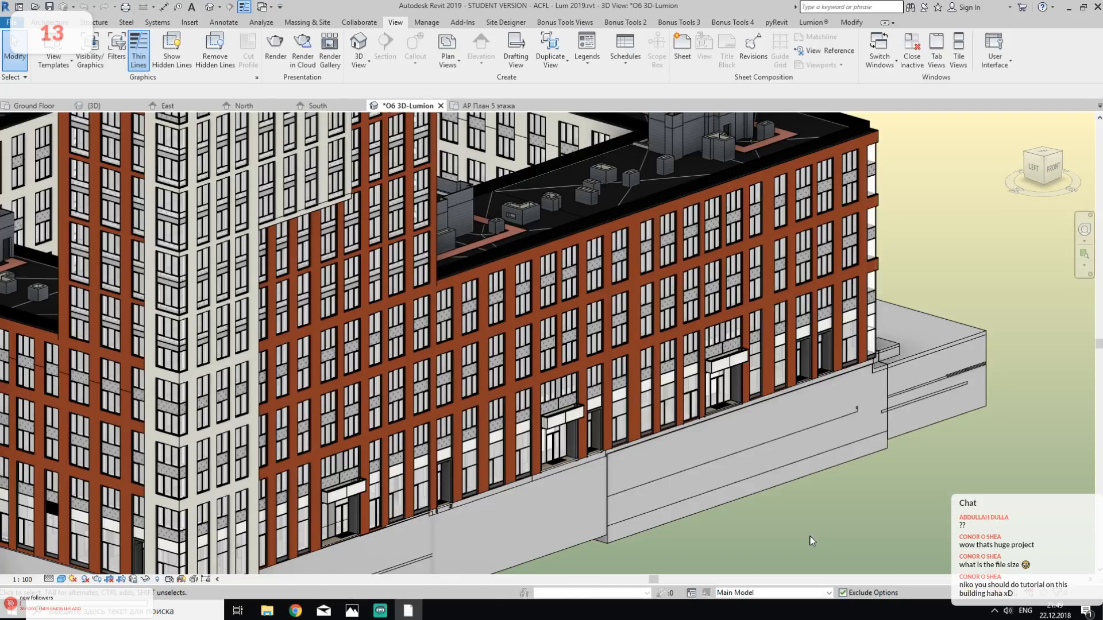
{"action": "scroll", "coordinate": [774, 512], "scroll_direction": "up", "scroll_amount": 2}
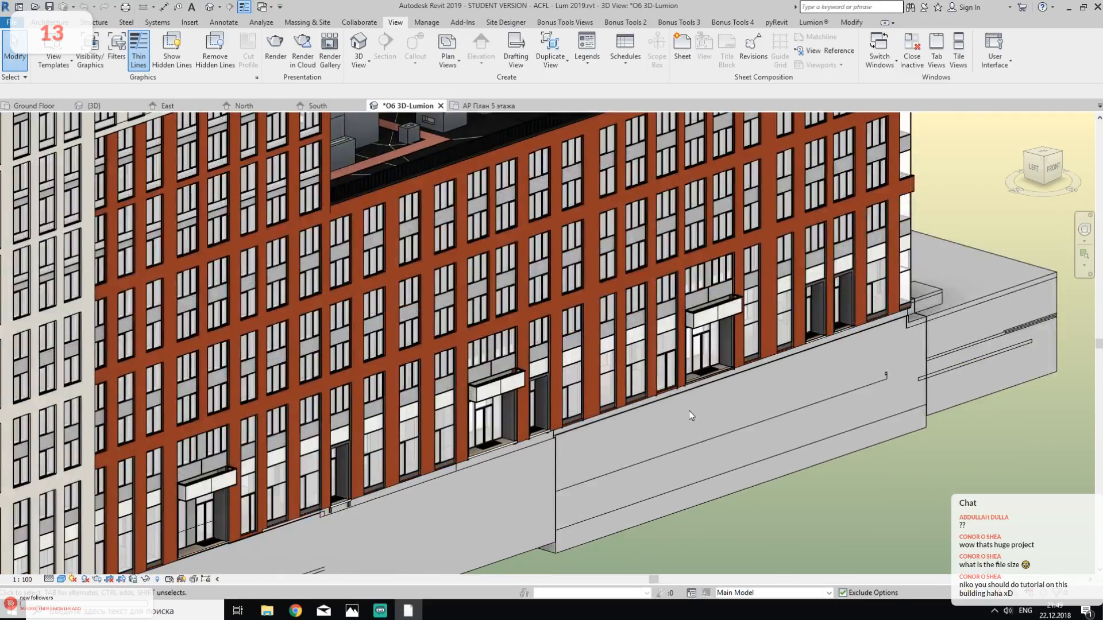
{"action": "scroll", "coordinate": [596, 364], "scroll_direction": "up", "scroll_amount": 3}
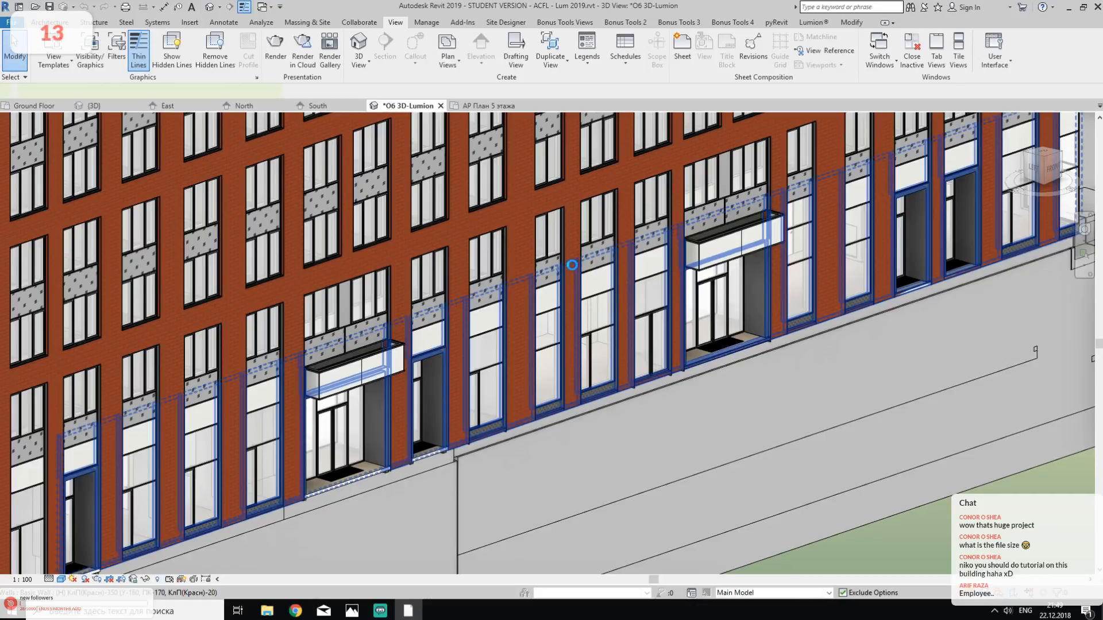
{"action": "left_click", "coordinate": [568, 373]}
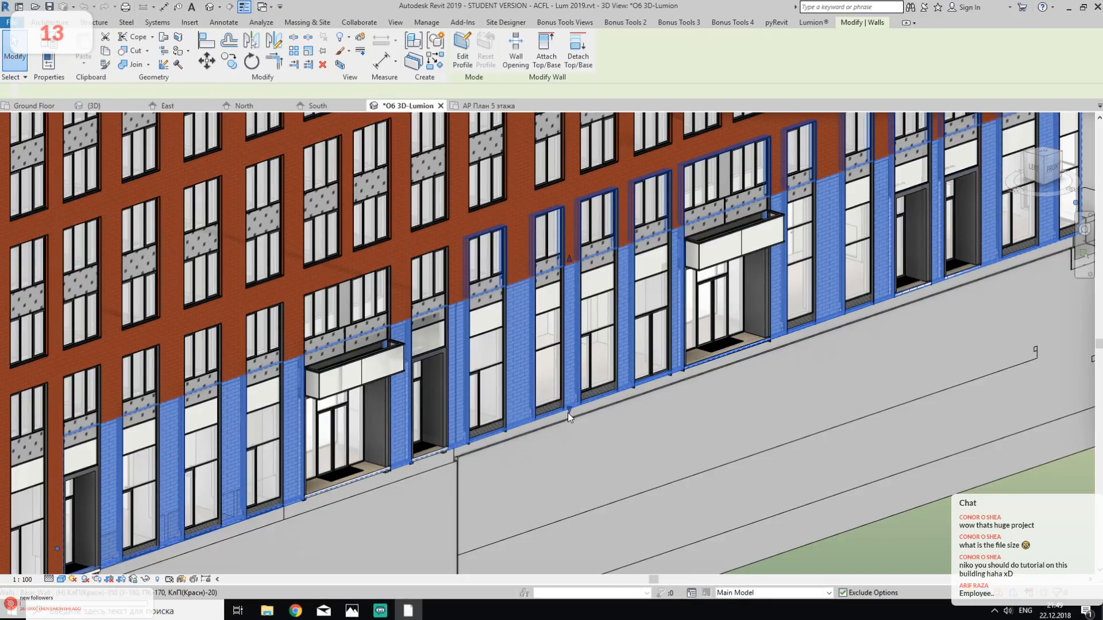
{"action": "middle_click_drag", "start_coordinate": [585, 282], "coordinate": [598, 455]}
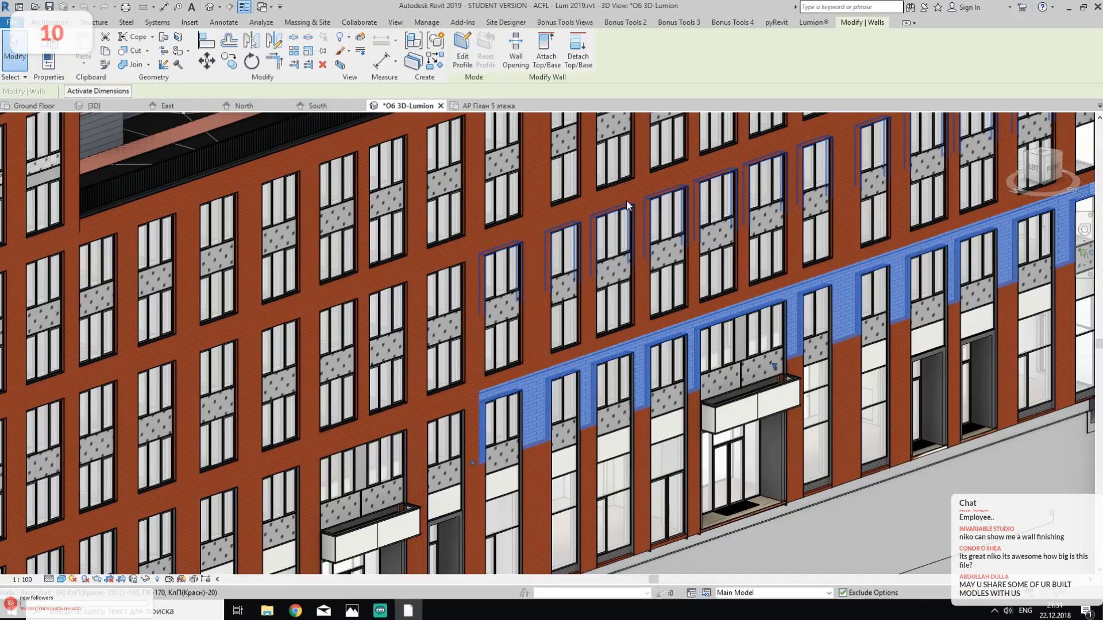
- Switch to Chrome and look through the downloadable Revit model posts on the creator's Patreon page
{"action": "left_click", "coordinate": [295, 611]}
{"action": "left_click", "coordinate": [232, 8]}
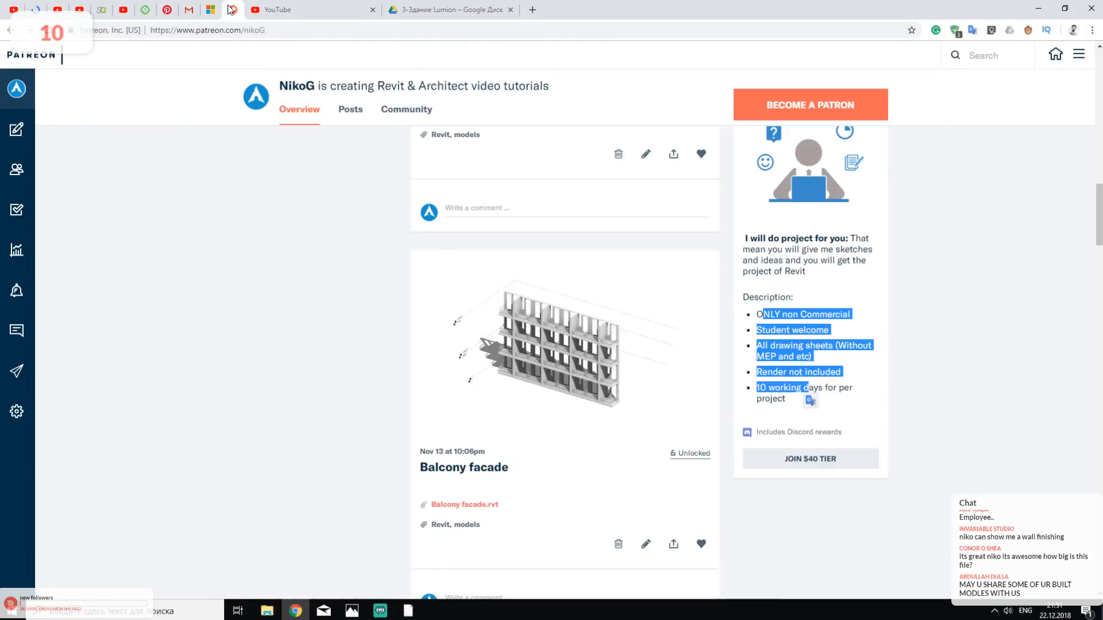
{"action": "scroll", "coordinate": [417, 394], "scroll_direction": "down", "scroll_amount": 5}
{"action": "scroll", "coordinate": [418, 393], "scroll_direction": "down", "scroll_amount": 20}
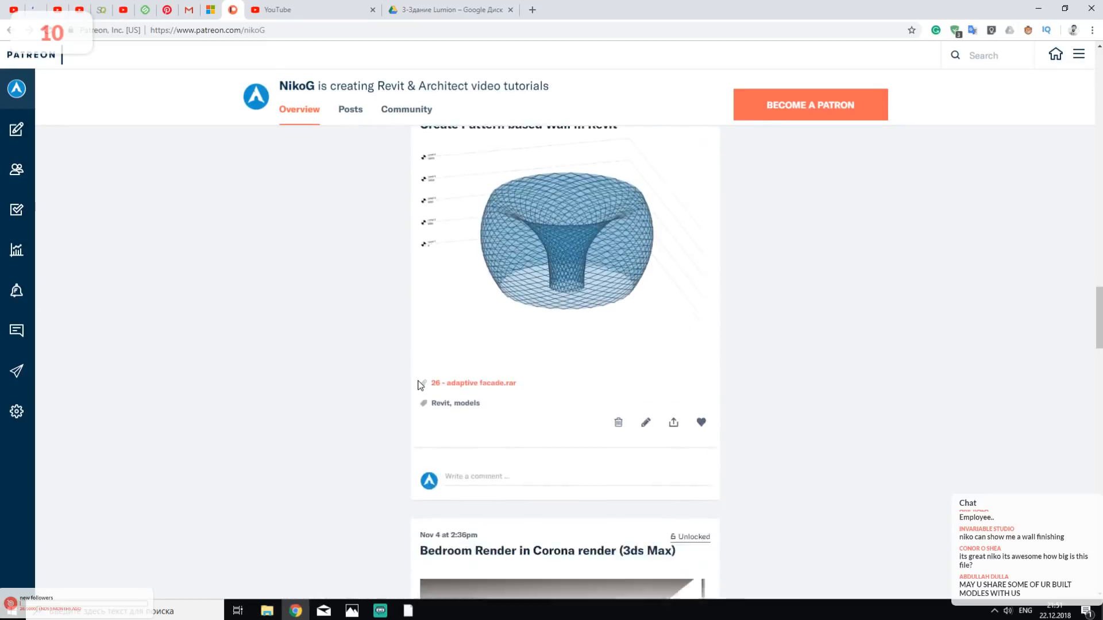
{"action": "scroll", "coordinate": [634, 265], "scroll_direction": "down", "scroll_amount": 2}
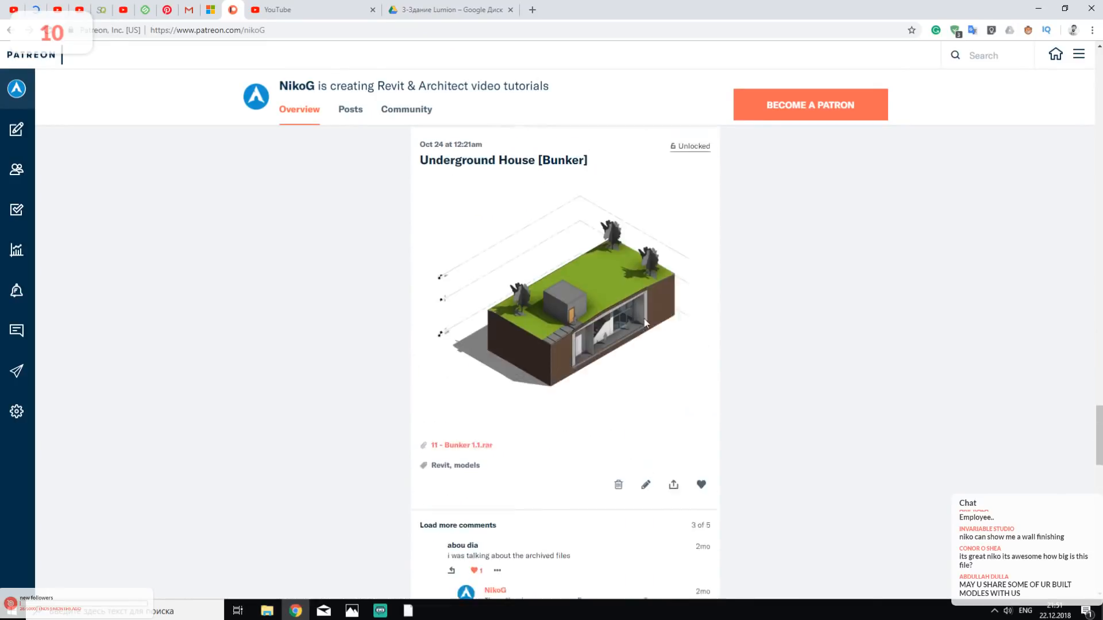
{"action": "scroll", "coordinate": [656, 354], "scroll_direction": "up", "scroll_amount": 20}
{"action": "scroll", "coordinate": [660, 357], "scroll_direction": "up", "scroll_amount": 13}
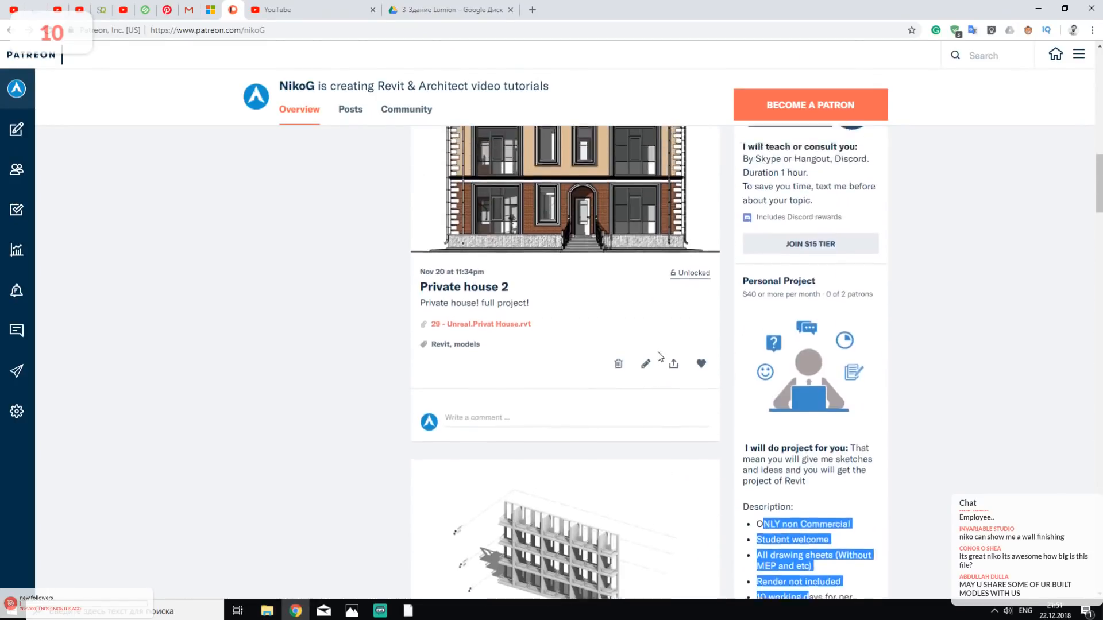
{"action": "scroll", "coordinate": [601, 371], "scroll_direction": "down", "scroll_amount": 6}
{"action": "scroll", "coordinate": [601, 371], "scroll_direction": "down", "scroll_amount": 20}
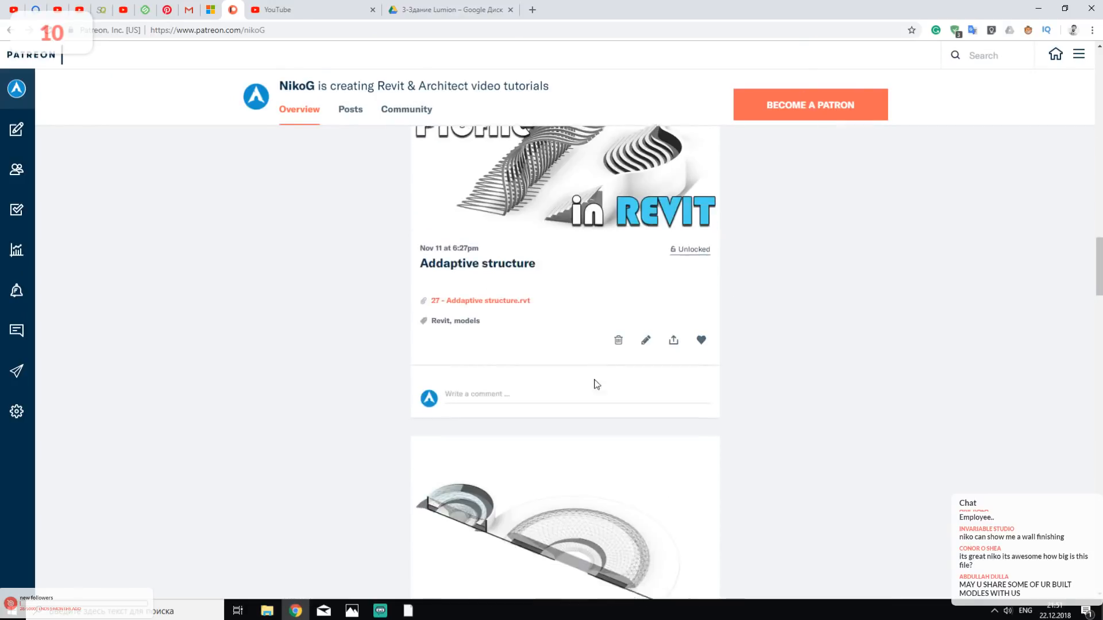
{"action": "scroll", "coordinate": [608, 336], "scroll_direction": "down", "scroll_amount": 12}
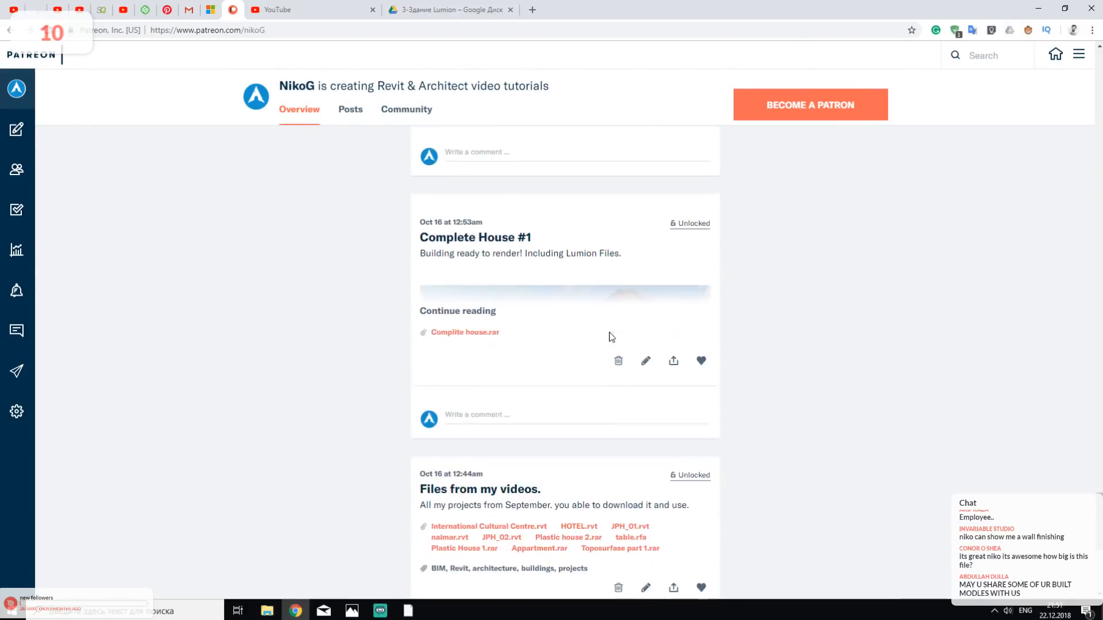
{"action": "scroll", "coordinate": [597, 347], "scroll_direction": "up", "scroll_amount": 6}
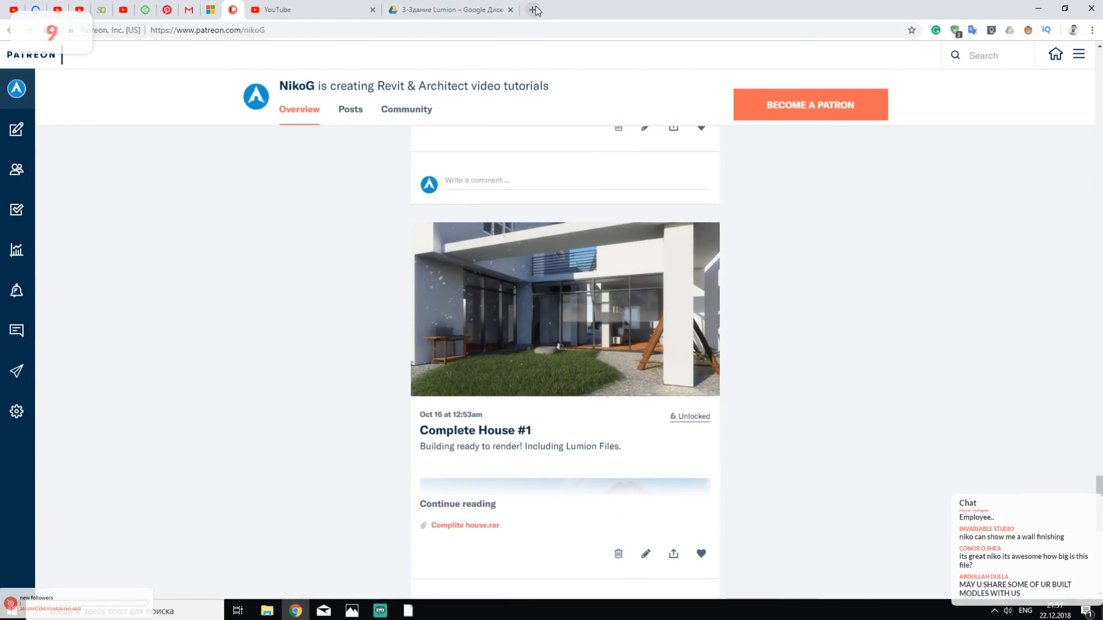
- Open the creator's Gumroad store in a new browser tab, look through its products and return to Revit
{"action": "left_click", "coordinate": [532, 10]}
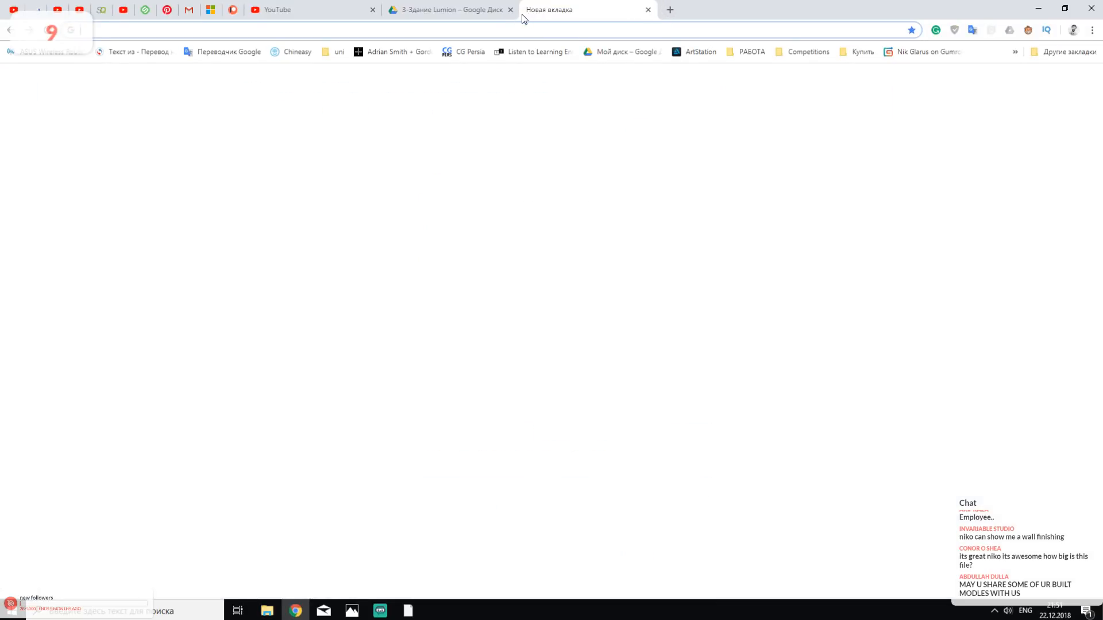
{"action": "type", "text": "gumroad.com"}
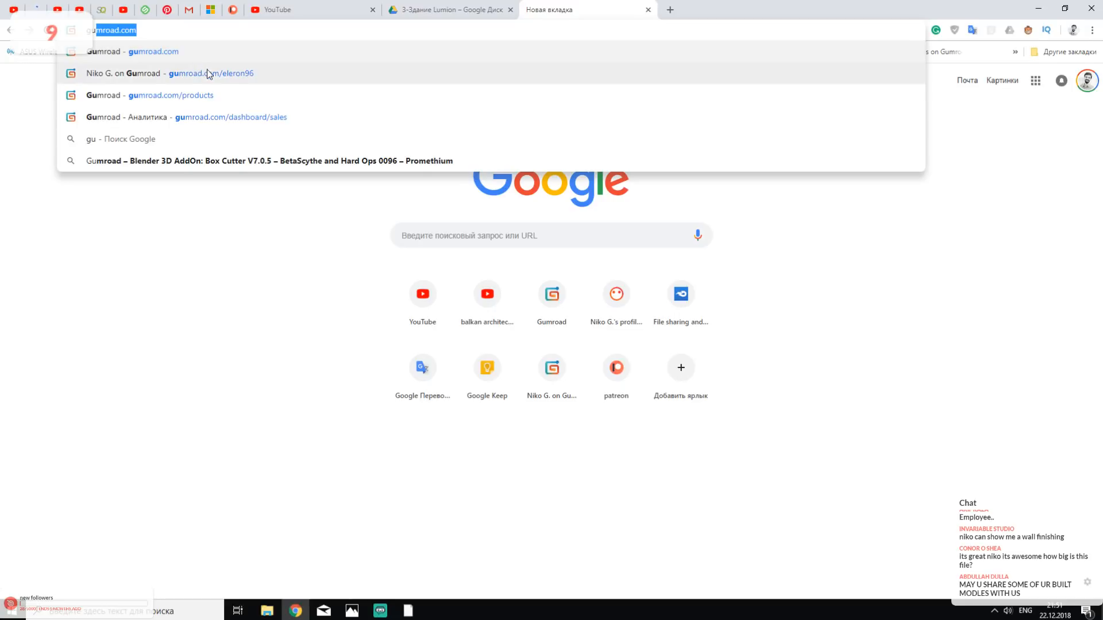
{"action": "left_click", "coordinate": [265, 74]}
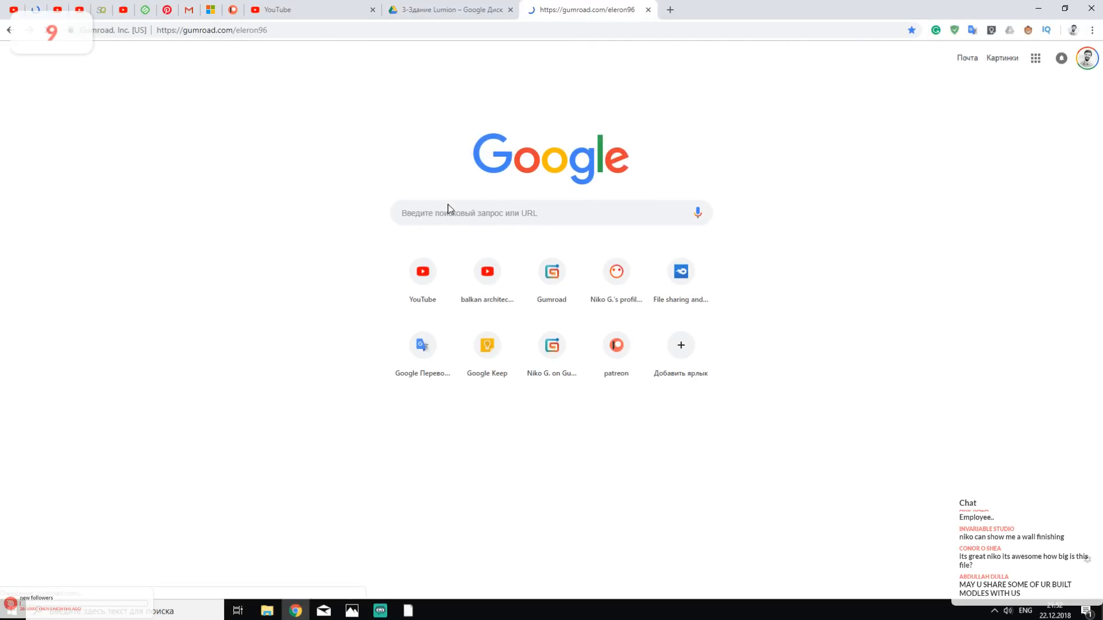
{"action": "scroll", "coordinate": [428, 313], "scroll_direction": "down", "scroll_amount": 4}
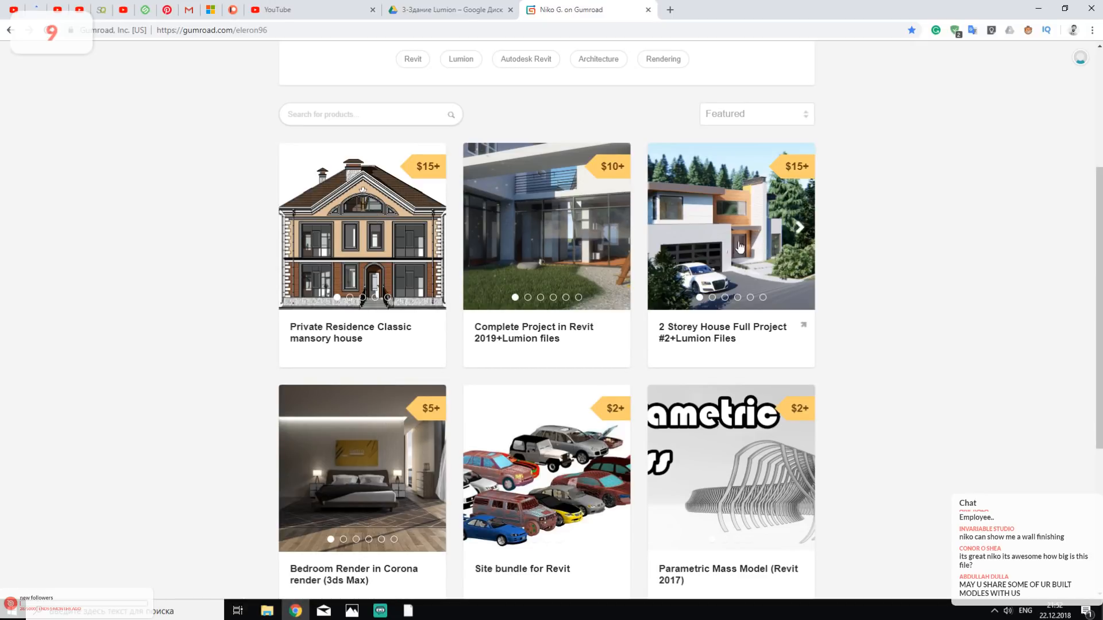
{"action": "left_click", "coordinate": [1038, 8]}
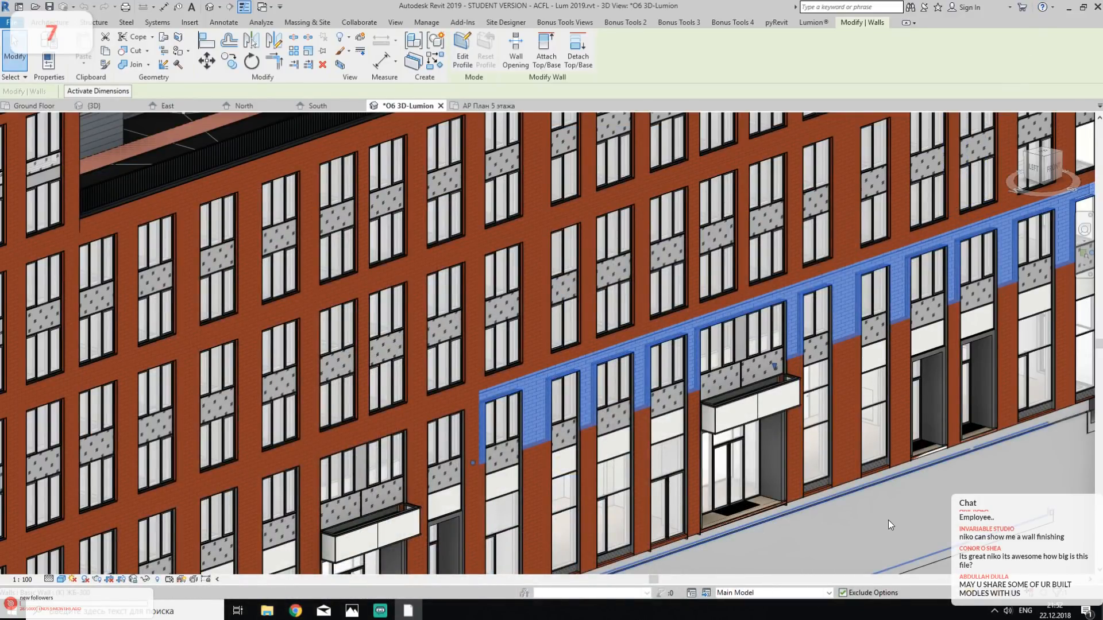
- Select the ground-floor brick wall of the street facade, cycling past the overlapping window frame
{"action": "middle_click_drag", "start_coordinate": [888, 520], "coordinate": [778, 410]}
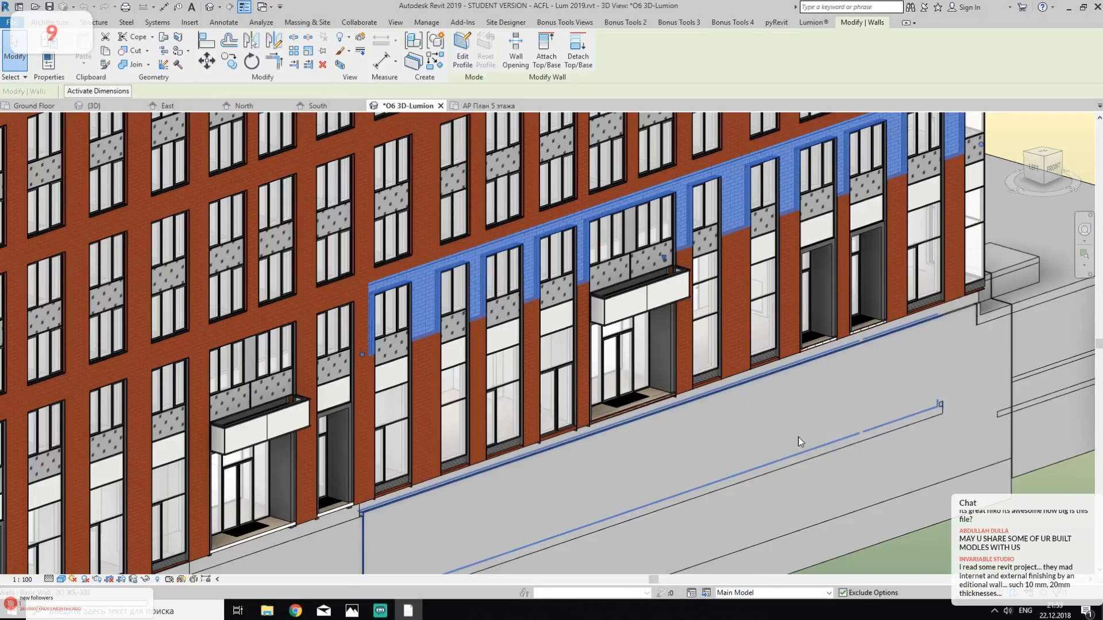
{"action": "key", "text": "Tab"}
{"action": "left_click", "coordinate": [581, 353]}
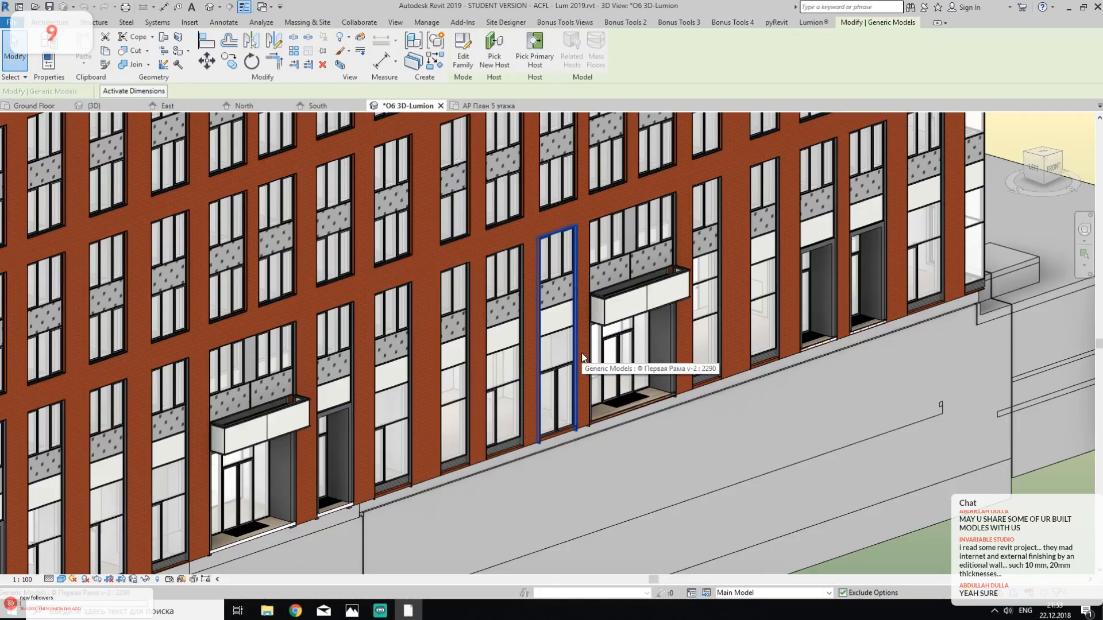
{"action": "key", "text": "Tab"}
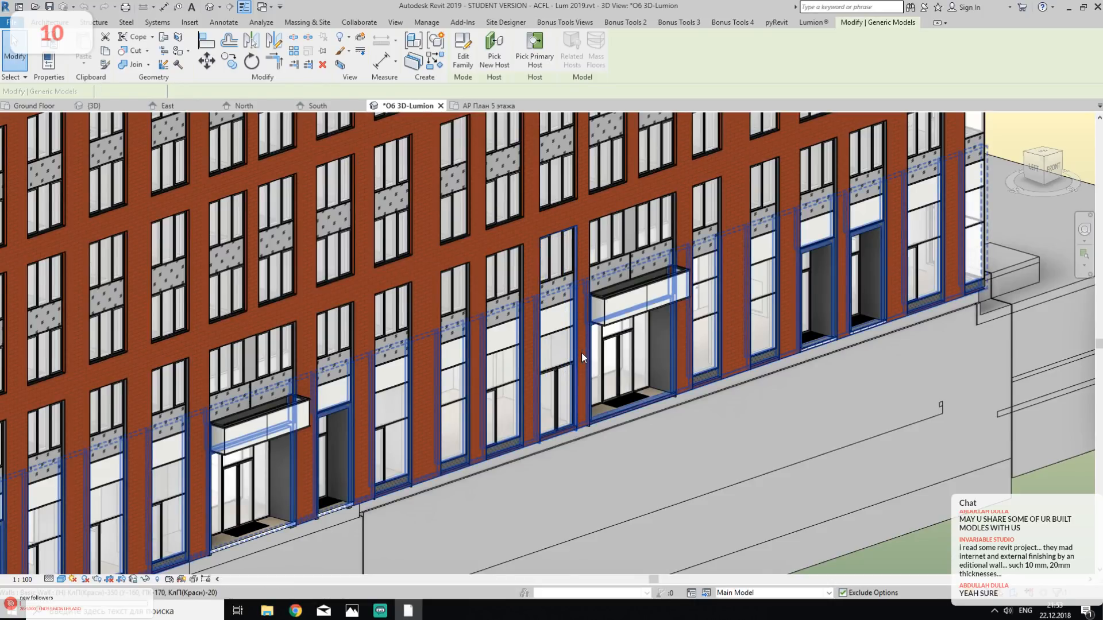
{"action": "left_click", "coordinate": [581, 353]}
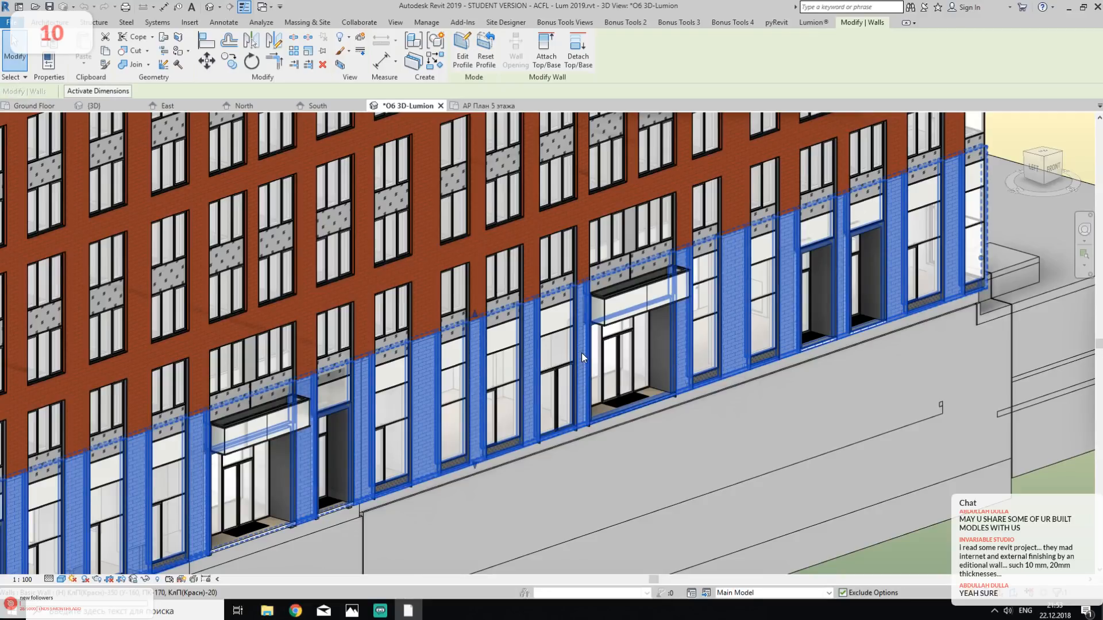
- Show the selected brick wall's properties and open its type's layer structure
{"action": "right_click", "coordinate": [584, 490]}
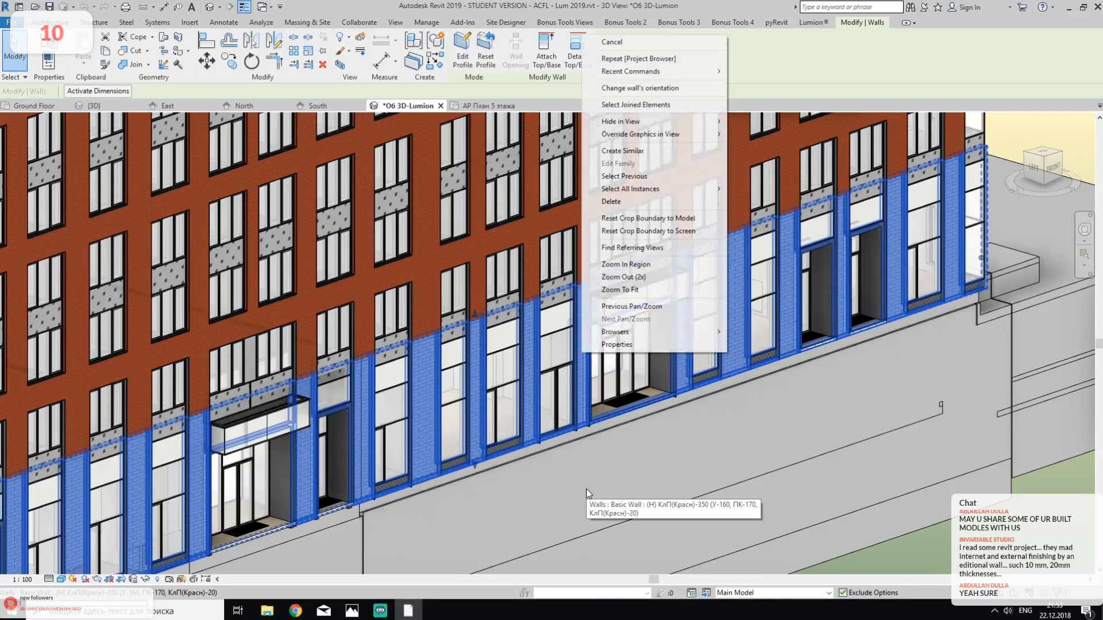
{"action": "left_click", "coordinate": [617, 344]}
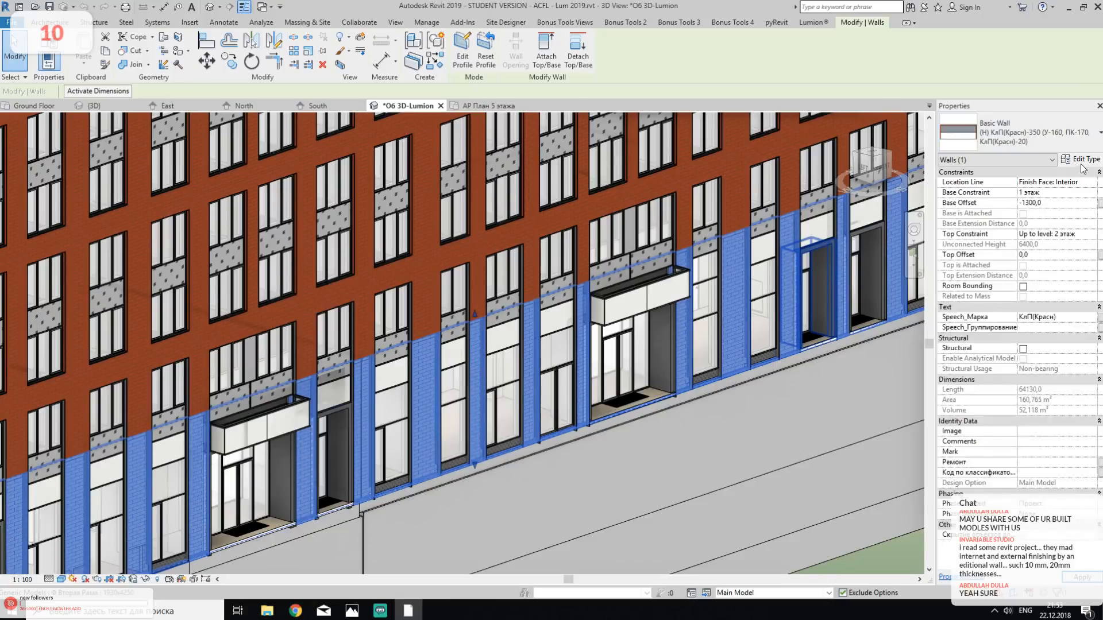
{"action": "left_click", "coordinate": [1081, 162]}
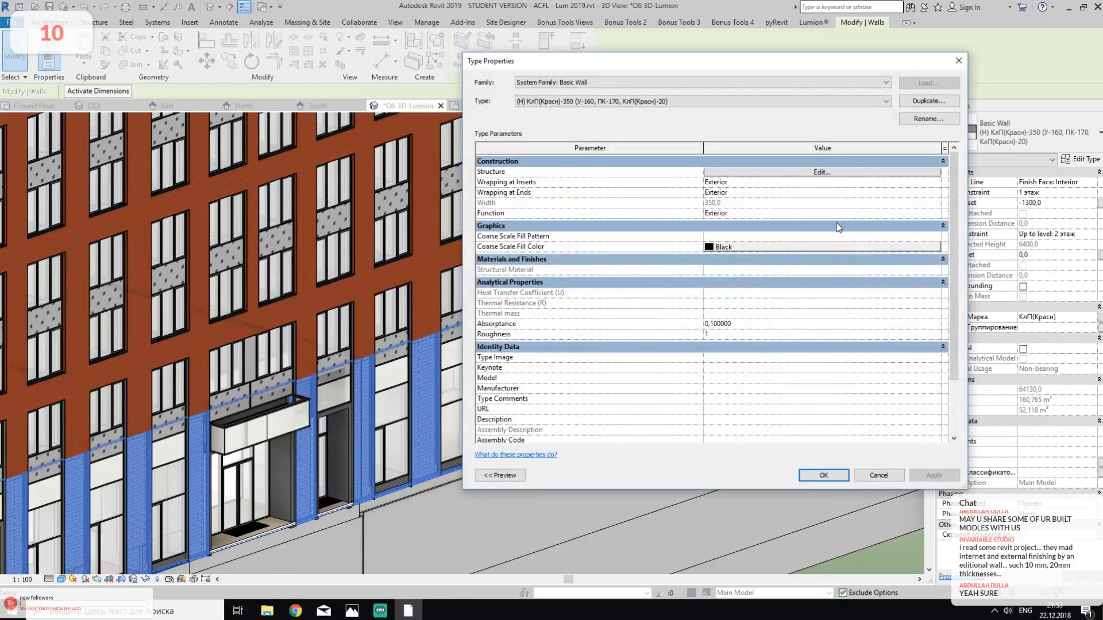
{"action": "left_click", "coordinate": [765, 180]}
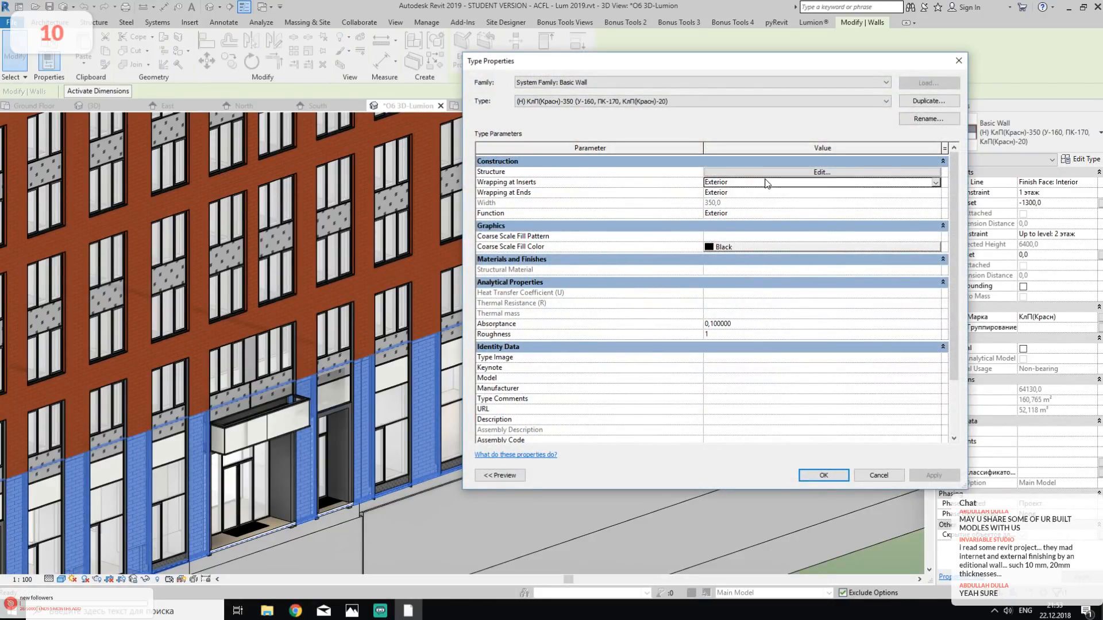
{"action": "left_click", "coordinate": [771, 171]}
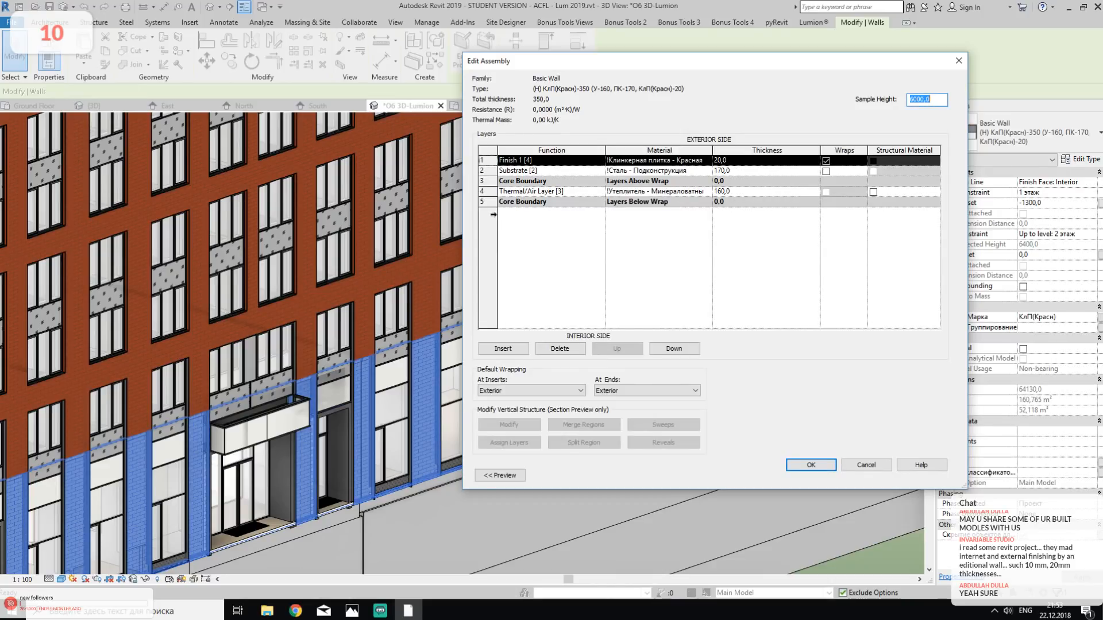
- Examine the finish, substrate and thermal layers of the brick wall type and close the layer structure
{"action": "left_click", "coordinate": [521, 161]}
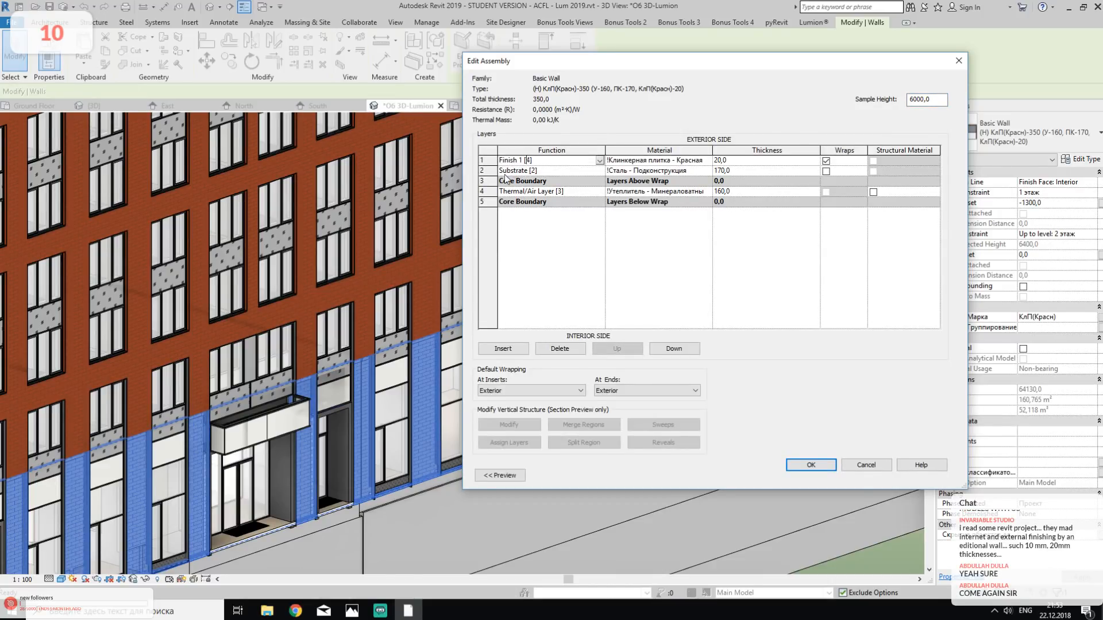
{"action": "left_click", "coordinate": [508, 171]}
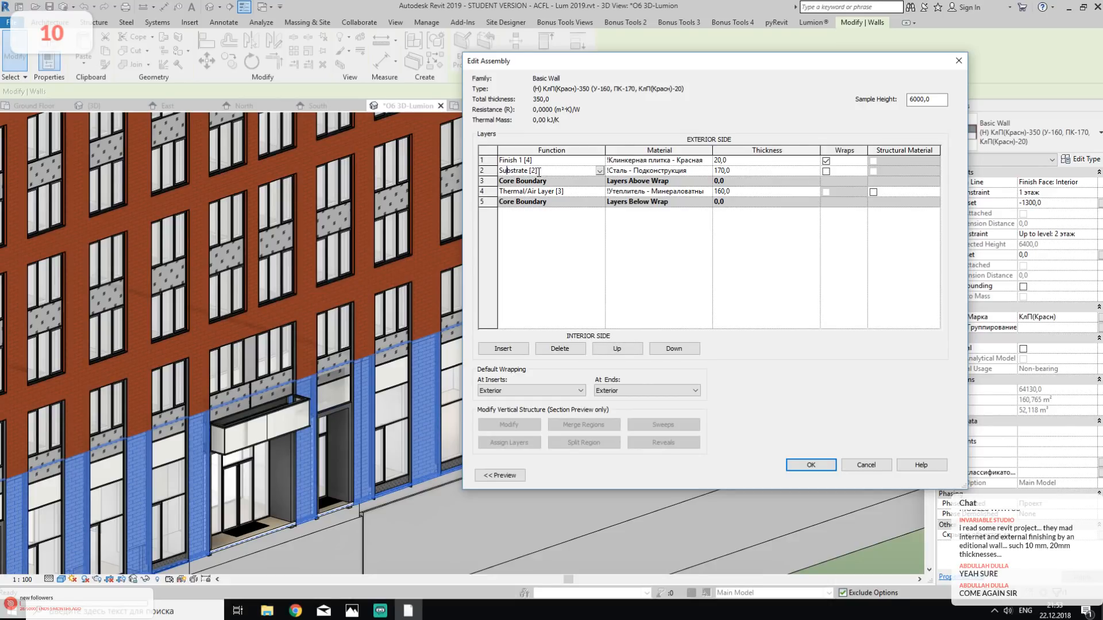
{"action": "left_click_drag", "start_coordinate": [538, 171], "coordinate": [491, 174]}
{"action": "left_click", "coordinate": [541, 161]}
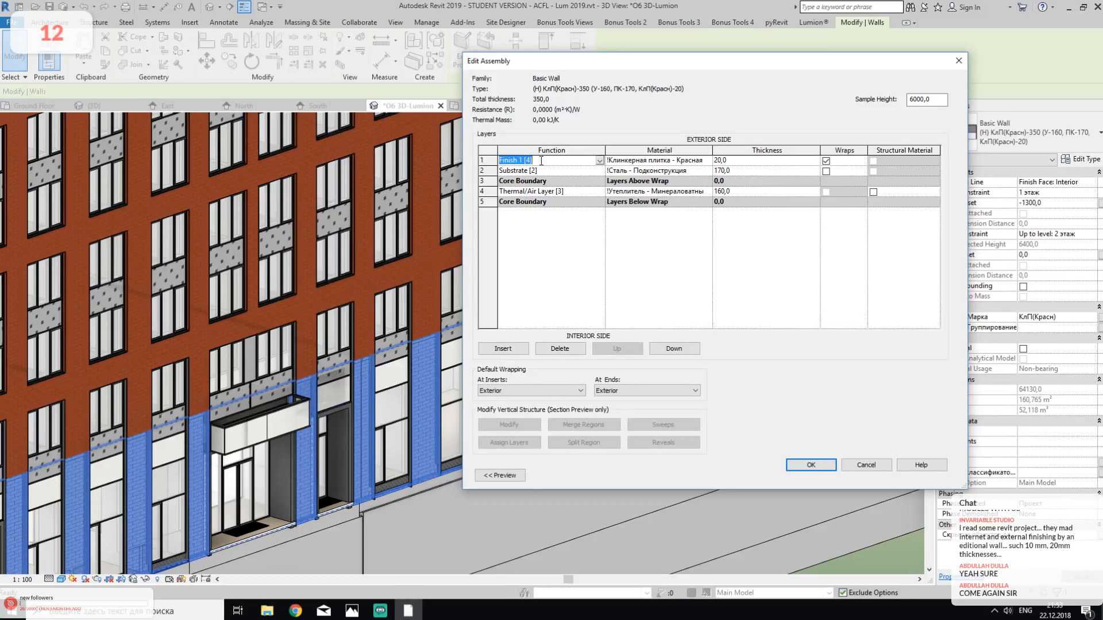
{"action": "left_click", "coordinate": [542, 171]}
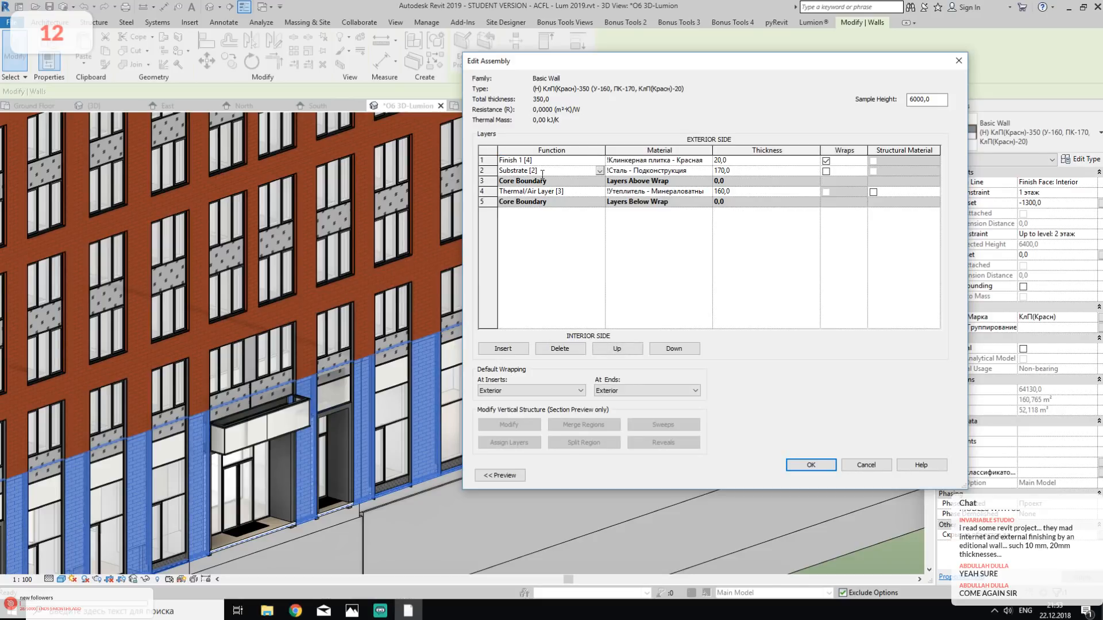
{"action": "left_click", "coordinate": [546, 192]}
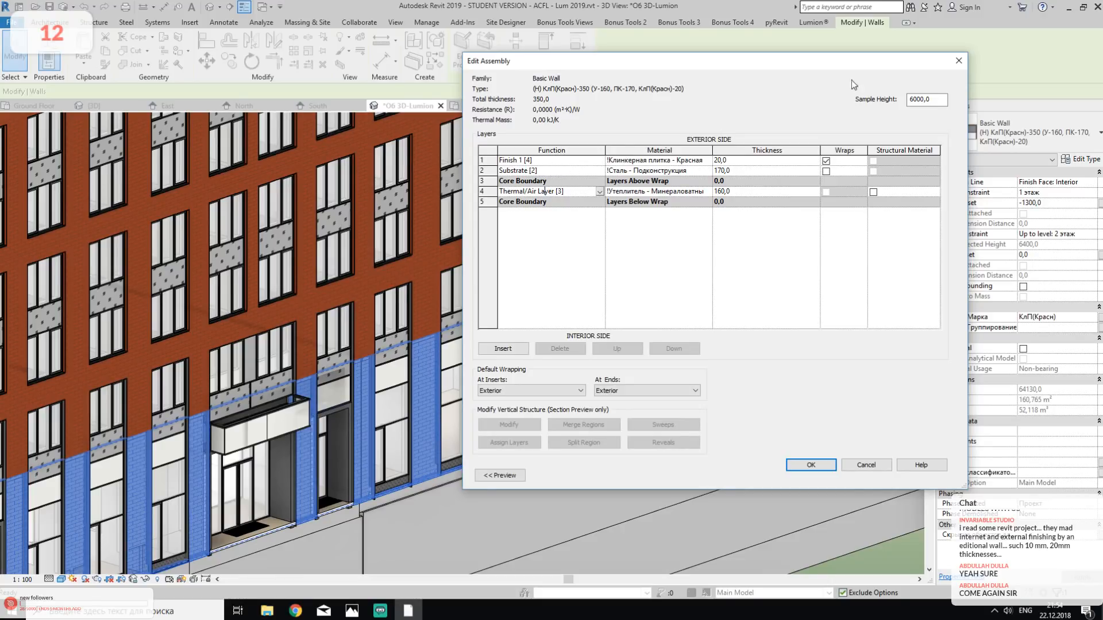
{"action": "left_click", "coordinate": [956, 61]}
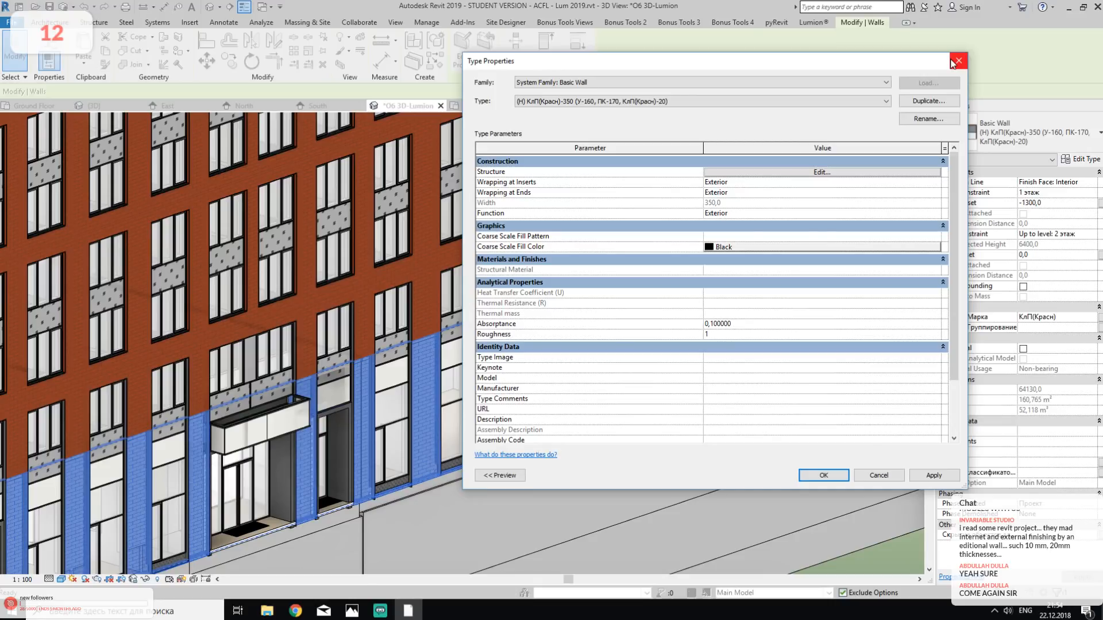
- Review the brick wall type's layer structure again, close its type properties without changes and clear the wall selection
{"action": "left_click", "coordinate": [771, 164]}
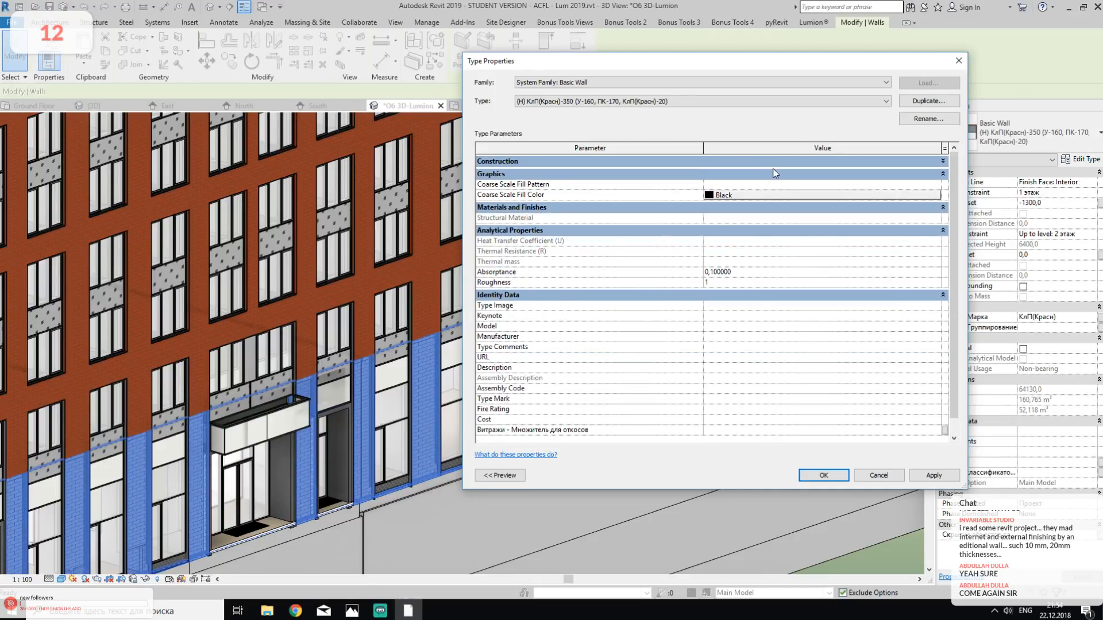
{"action": "left_click", "coordinate": [786, 161]}
{"action": "left_click", "coordinate": [796, 166]}
{"action": "left_click", "coordinate": [804, 163]}
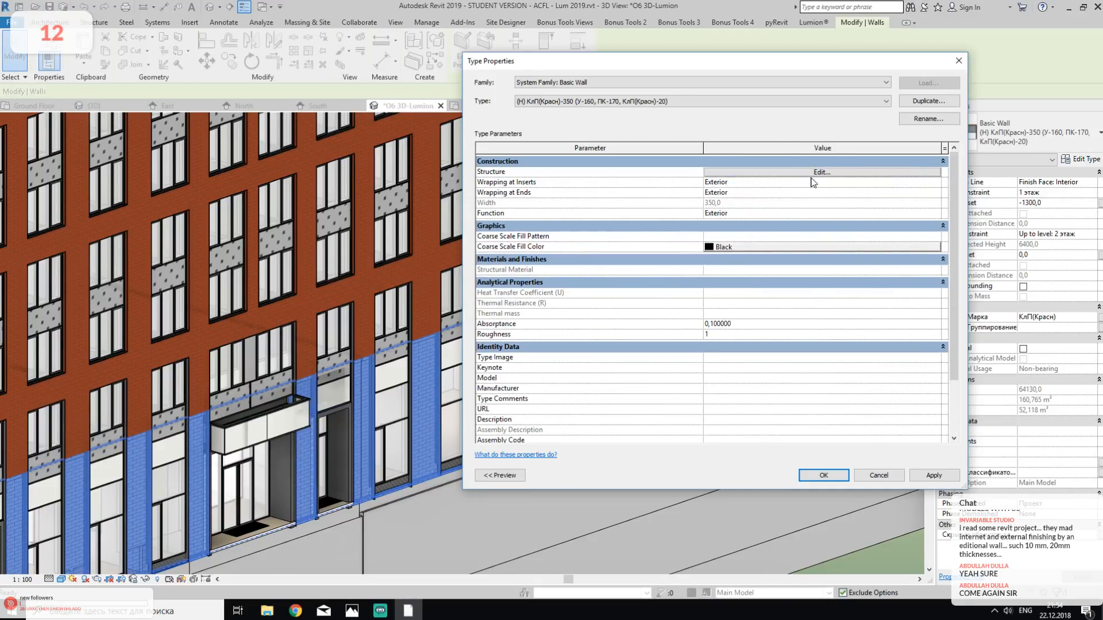
{"action": "left_click", "coordinate": [811, 173]}
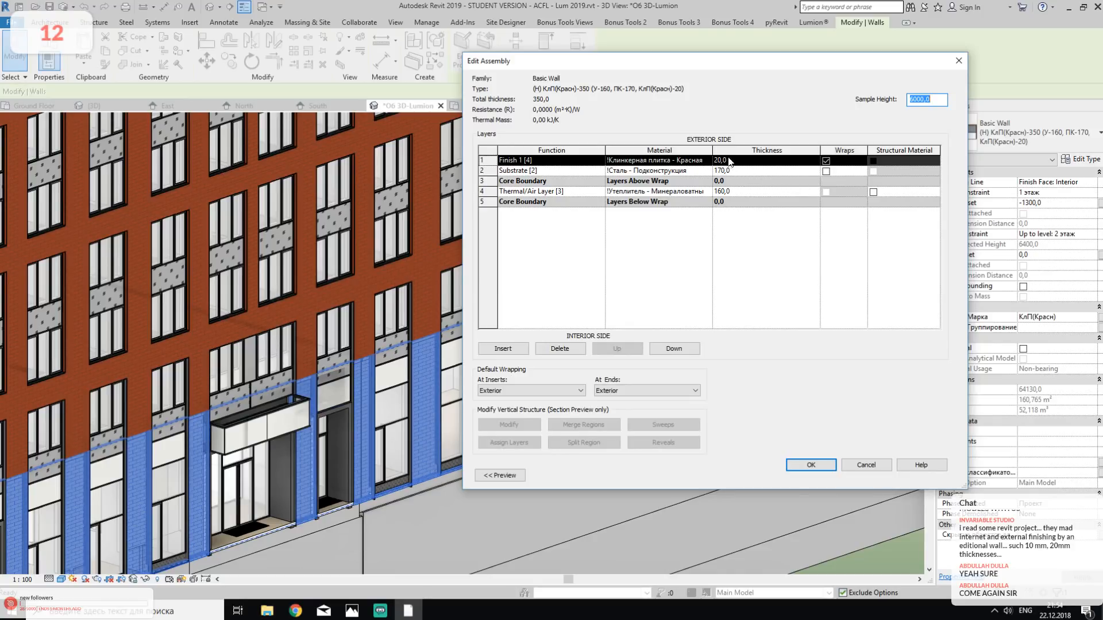
{"action": "left_click", "coordinate": [958, 61]}
{"action": "left_click", "coordinate": [958, 61]}
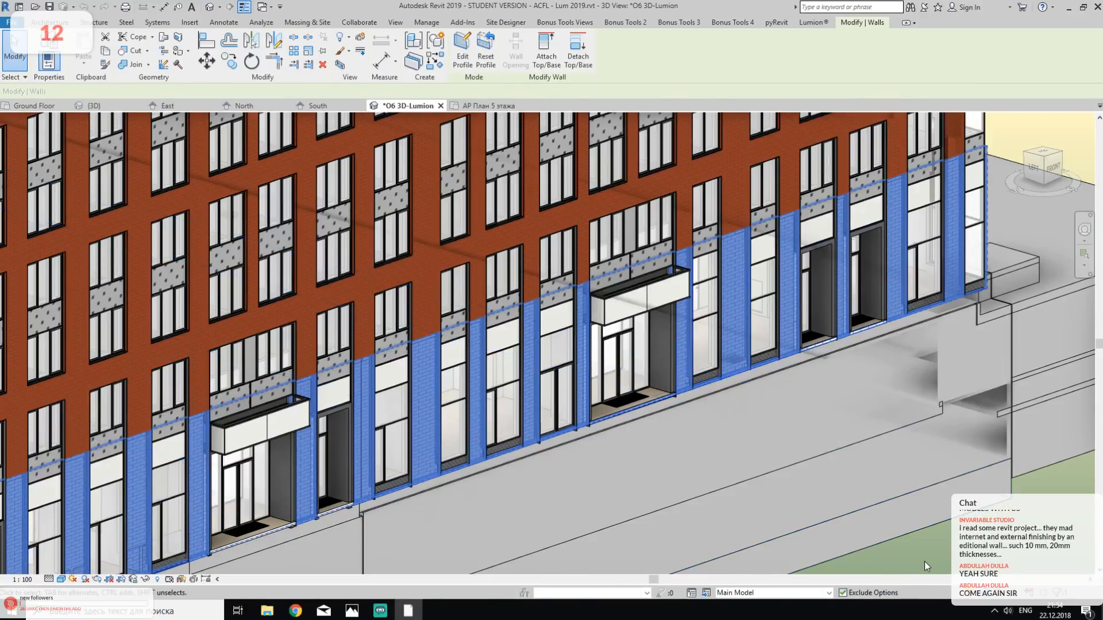
{"action": "key", "text": "Escape"}
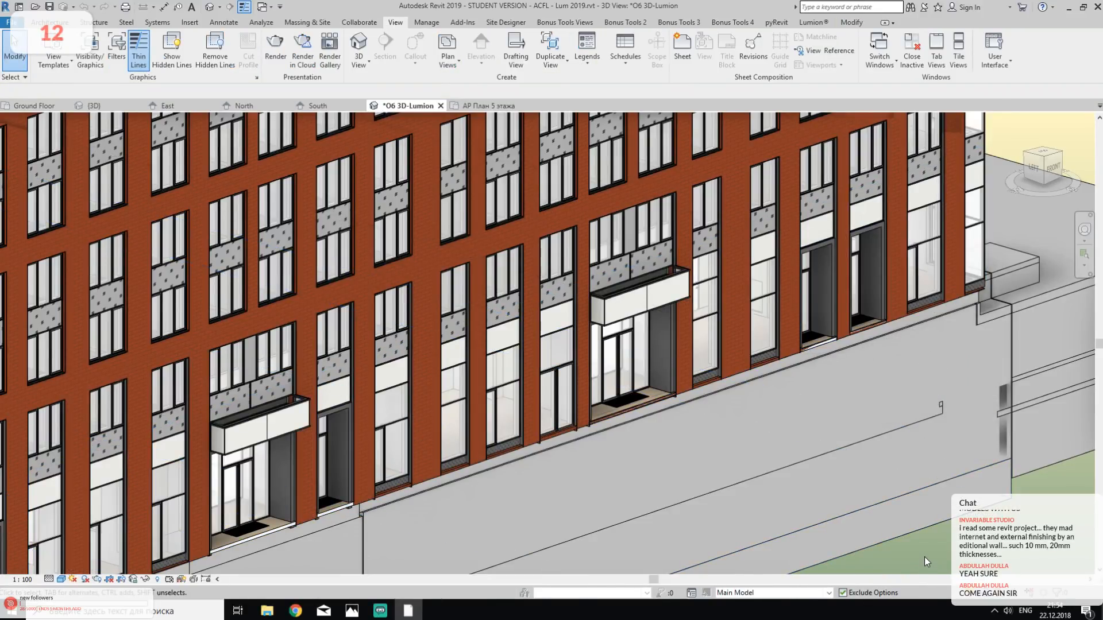